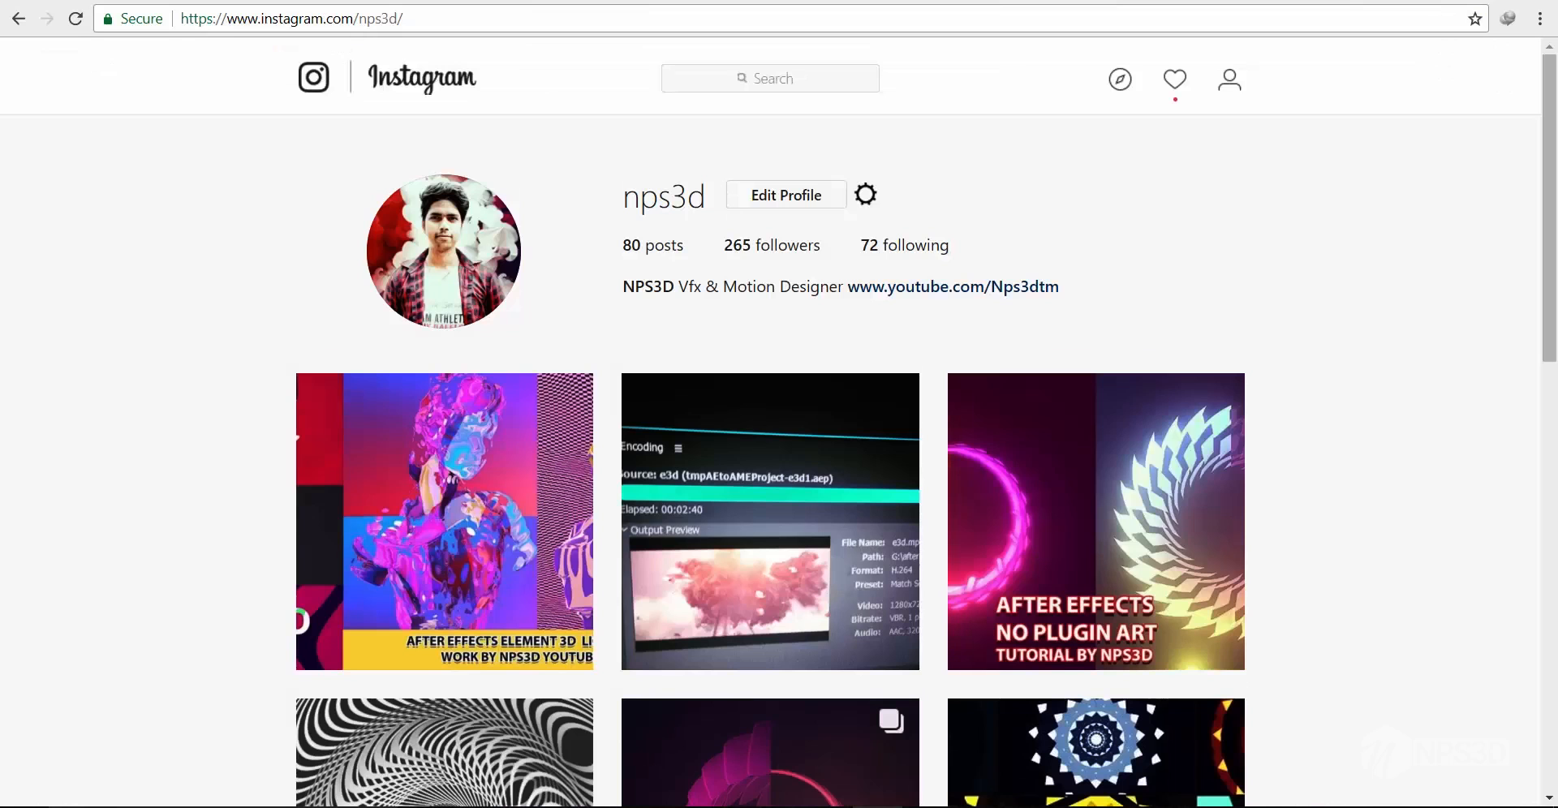
Browse the posts on the nps3d Instagram profile, loading more of them
scroll(779, 422, "down", 5)
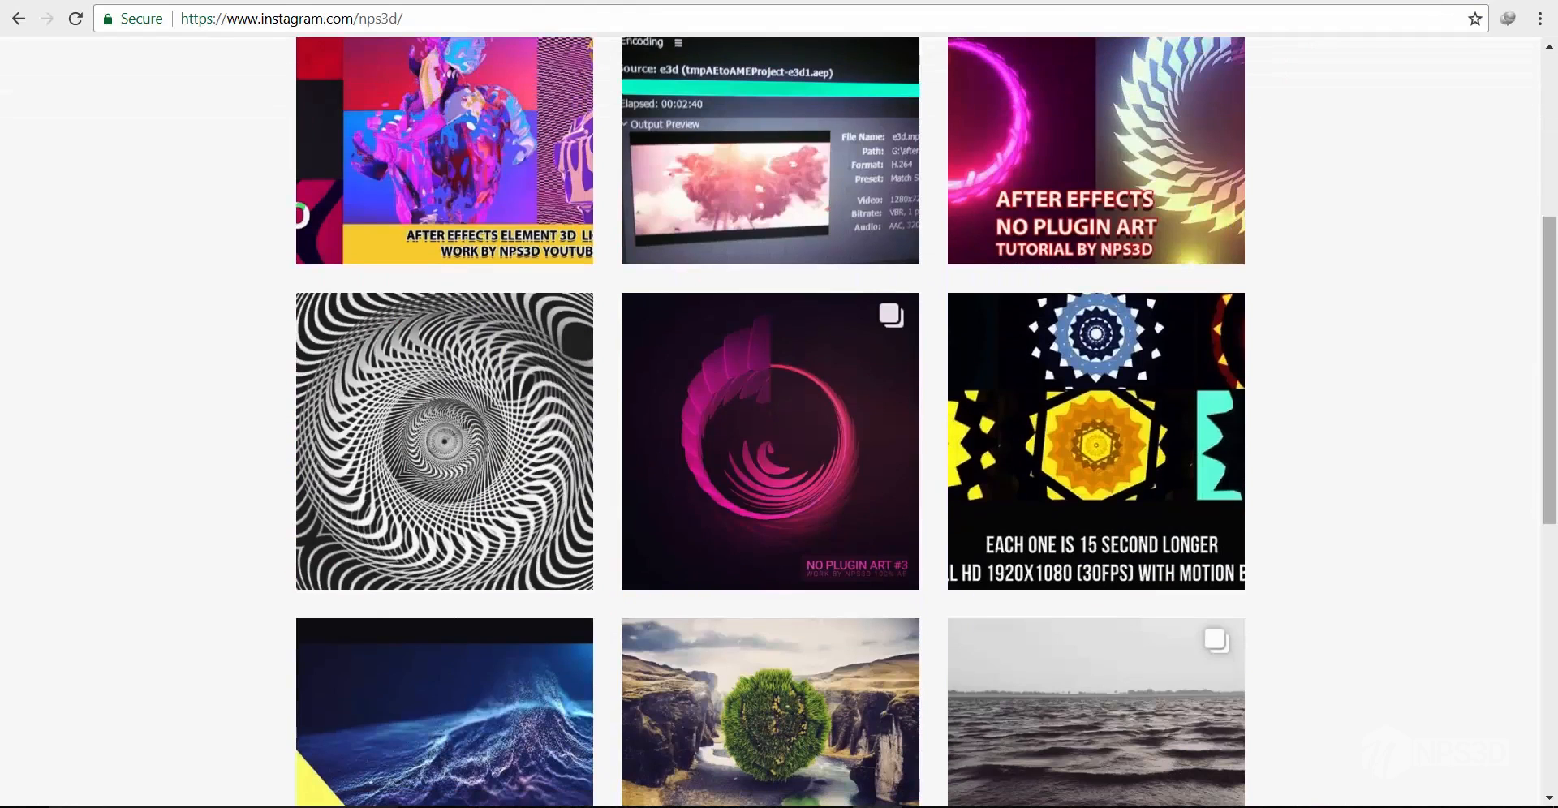
scroll(779, 422, "down", 8)
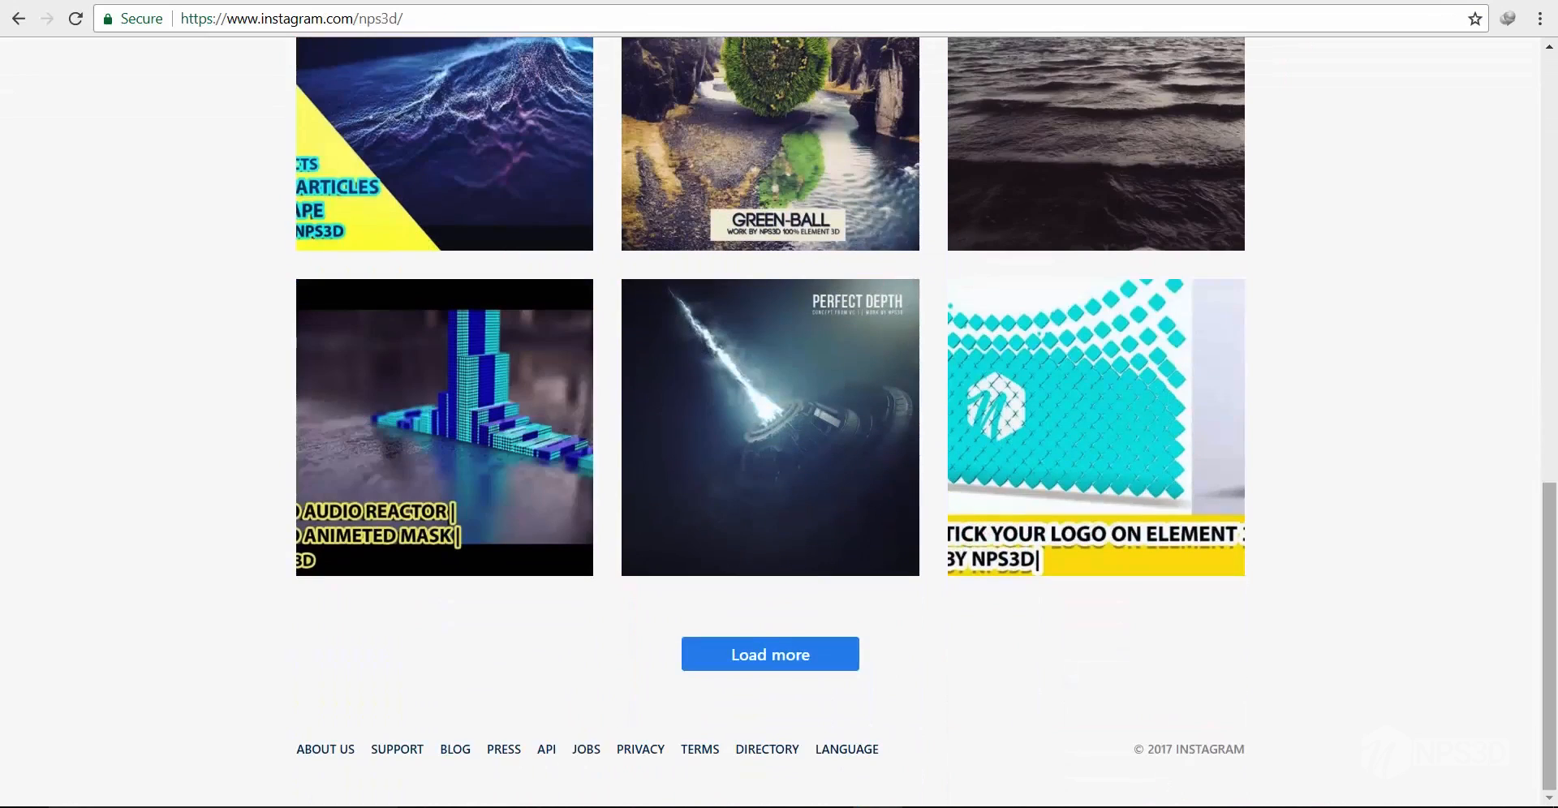
left_click(770, 654)
scroll(770, 654, "down", 6)
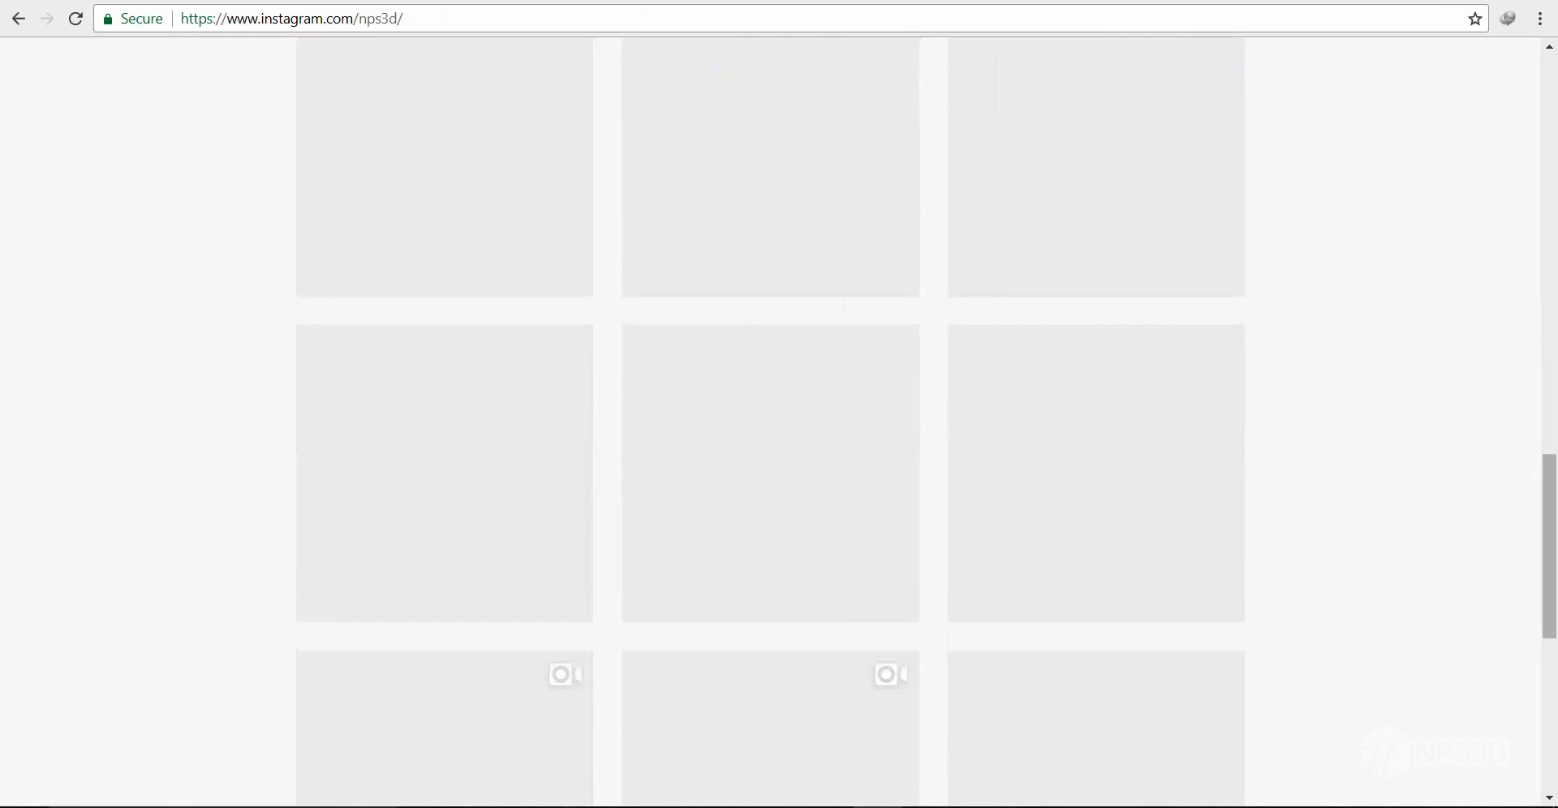
scroll(770, 654, "up", 8)
scroll(779, 422, "up", 6)
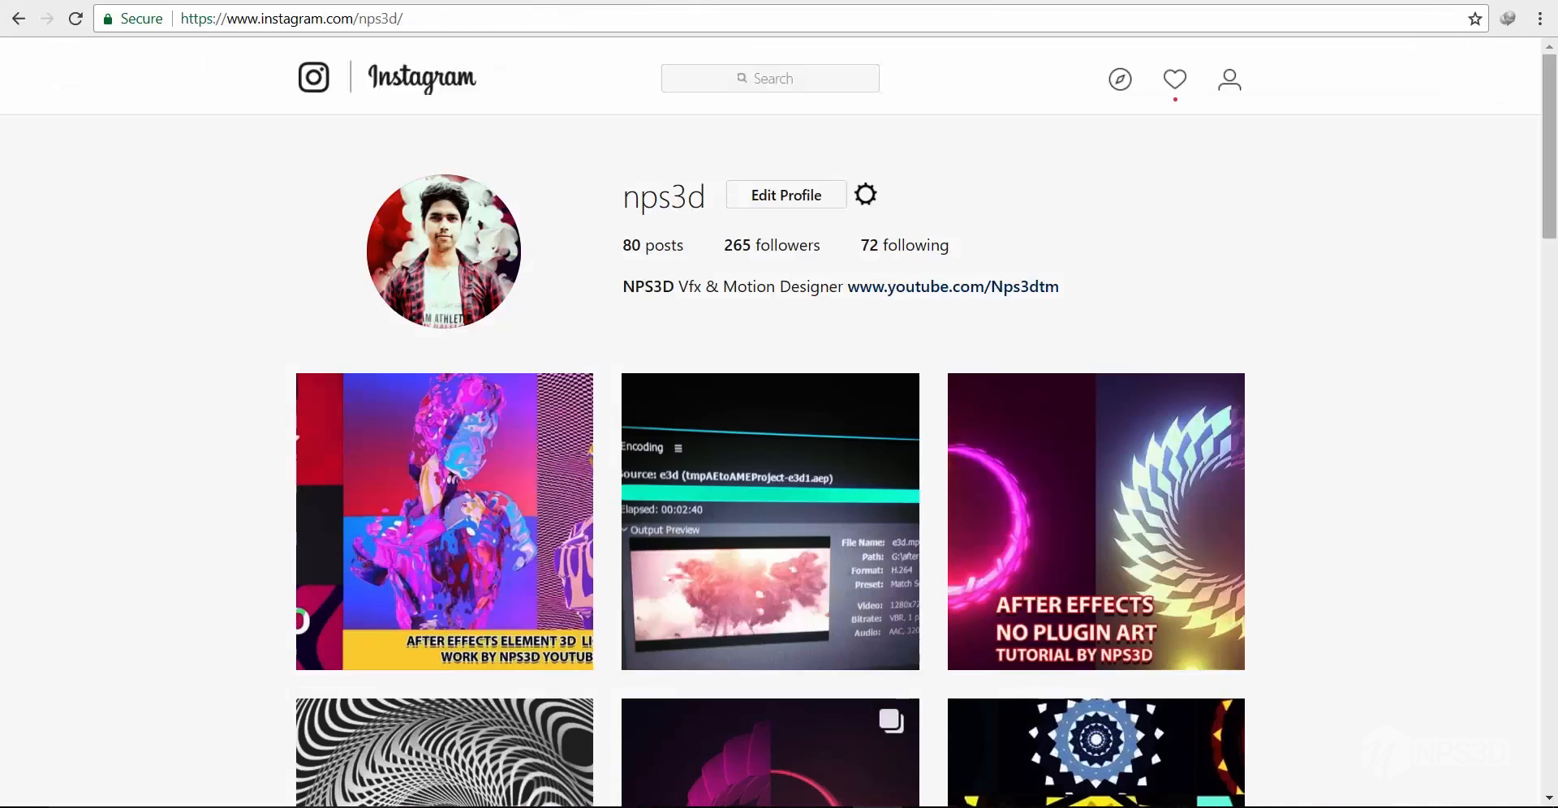
scroll(779, 422, "down", 20)
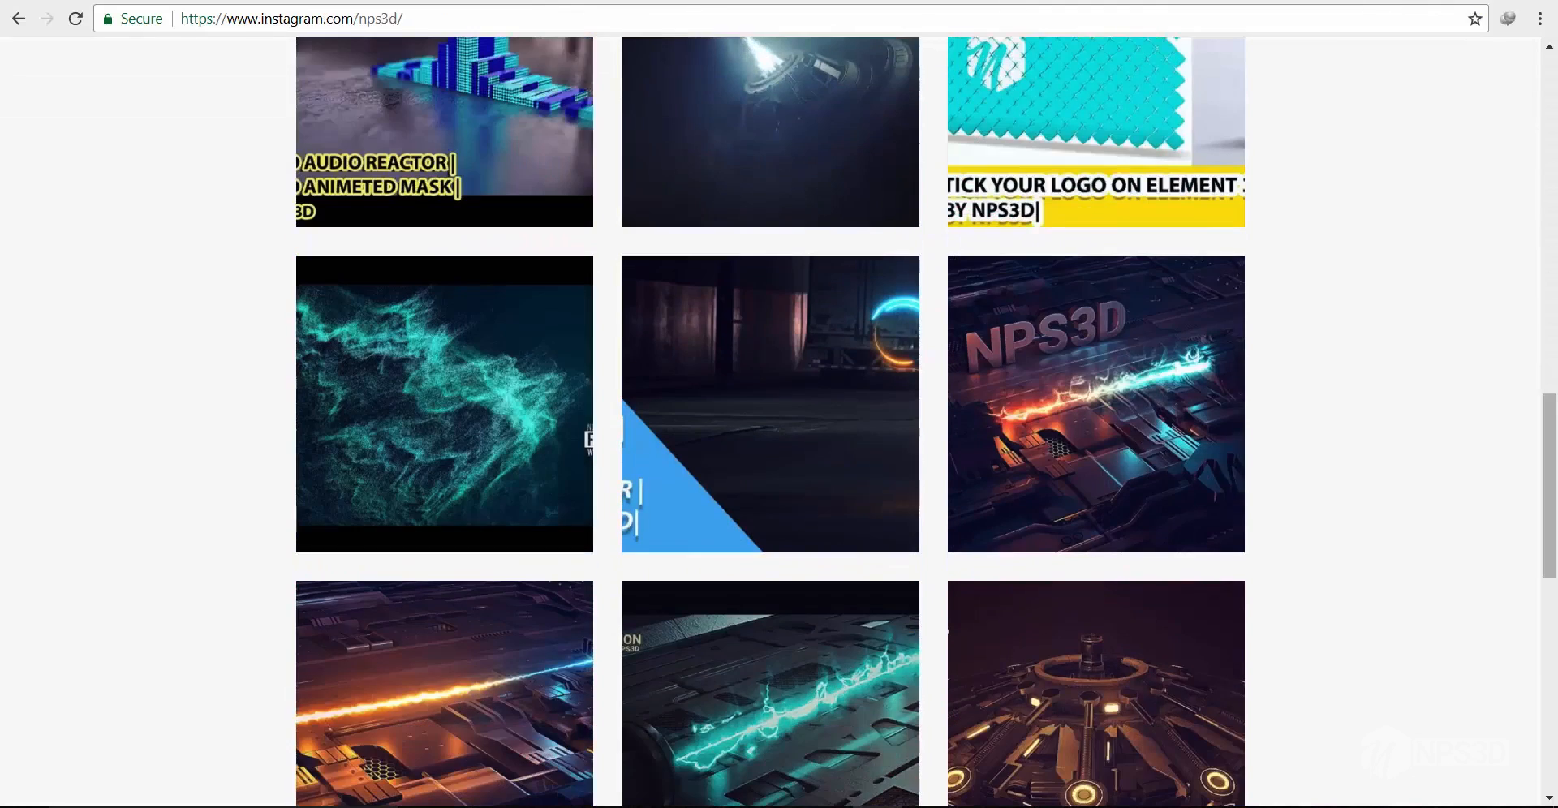
scroll(778, 422, "down", 2)
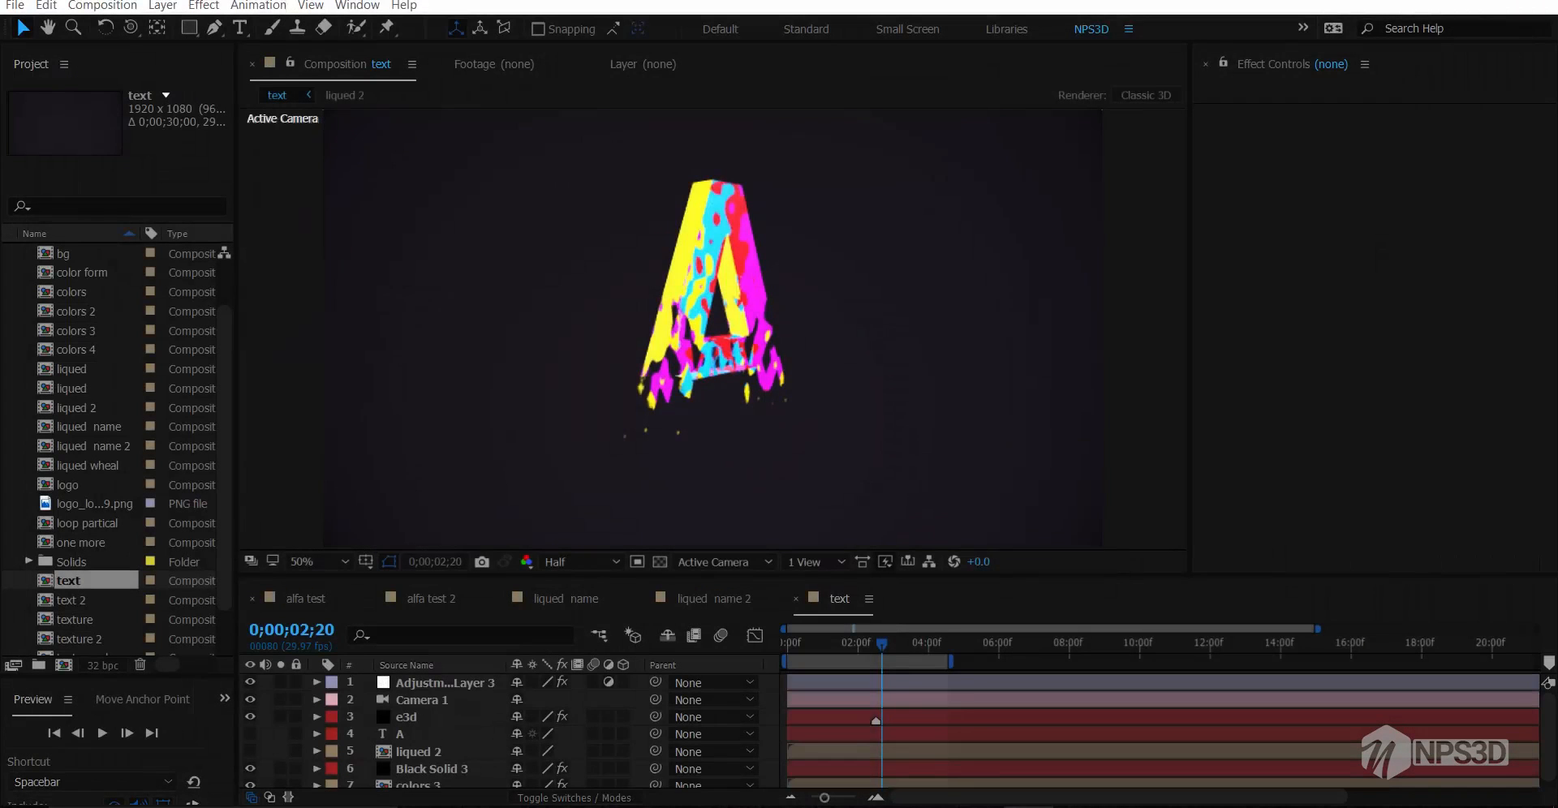
Switch to After Effects and review the alfa test, alfa test 2, liqued name, liqued name 2 and text compositions
left_click(305, 599)
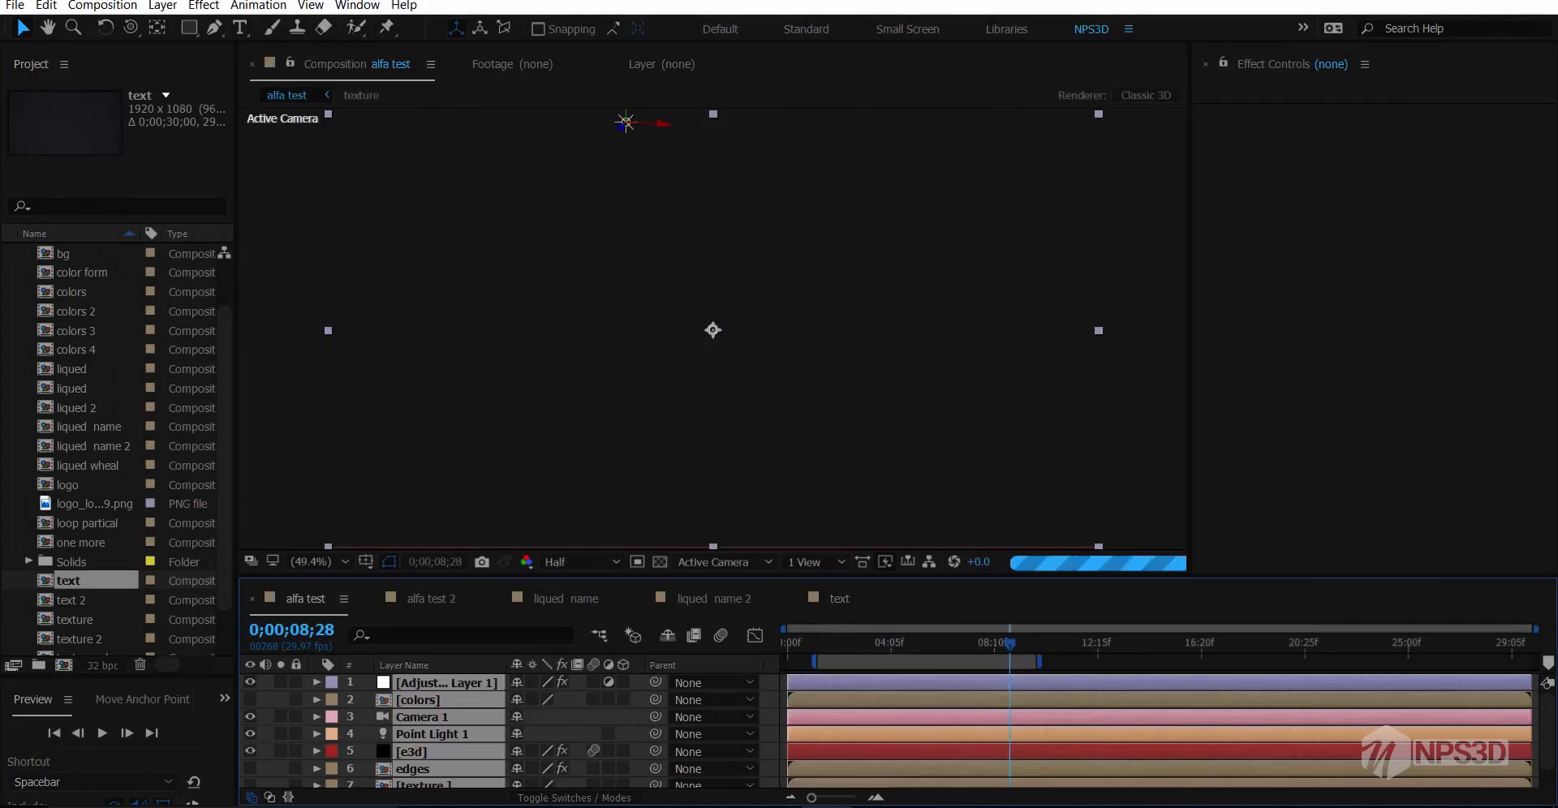
left_click(431, 599)
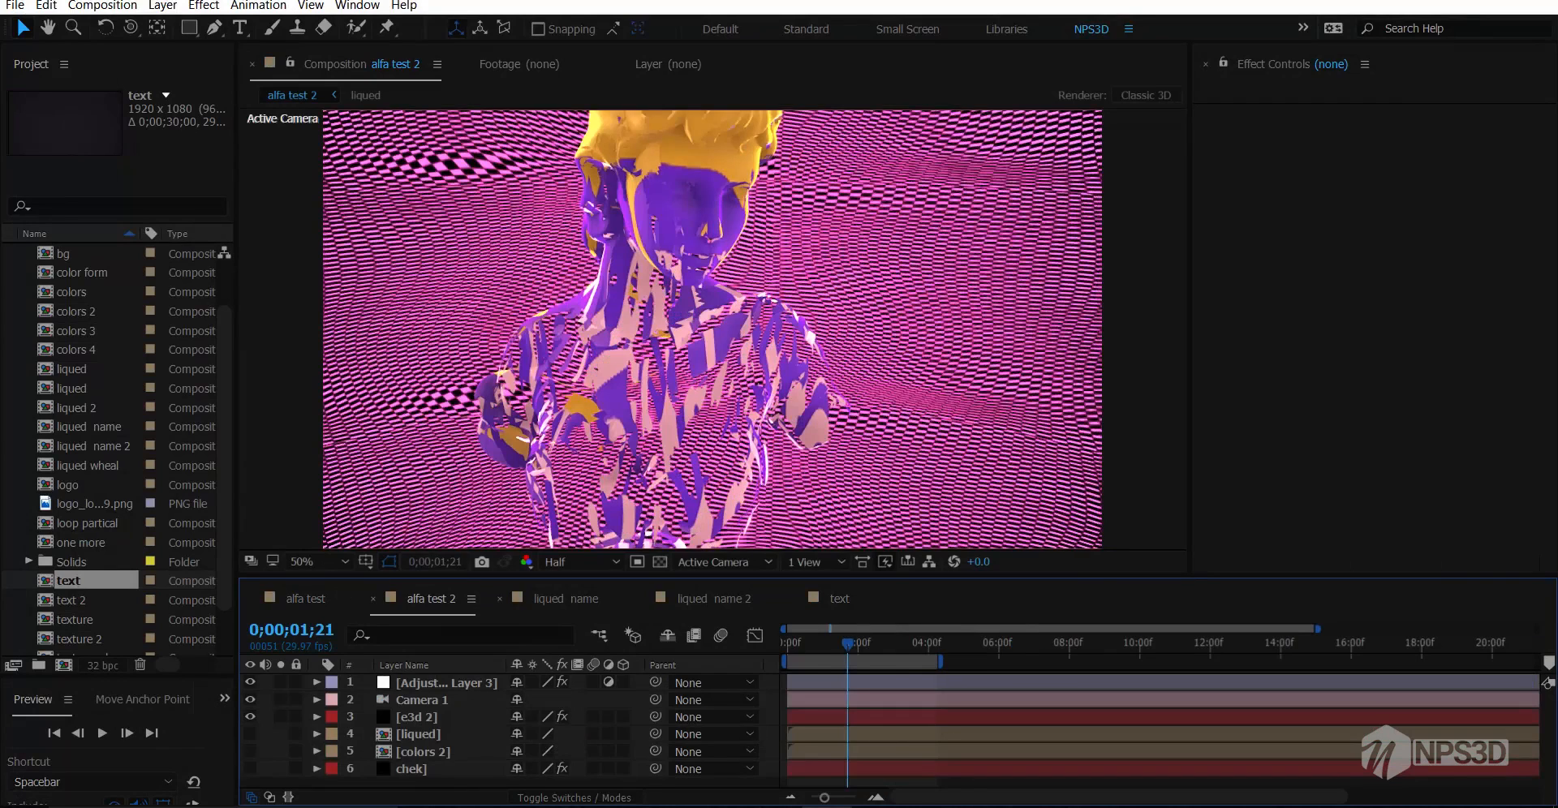
left_click(566, 598)
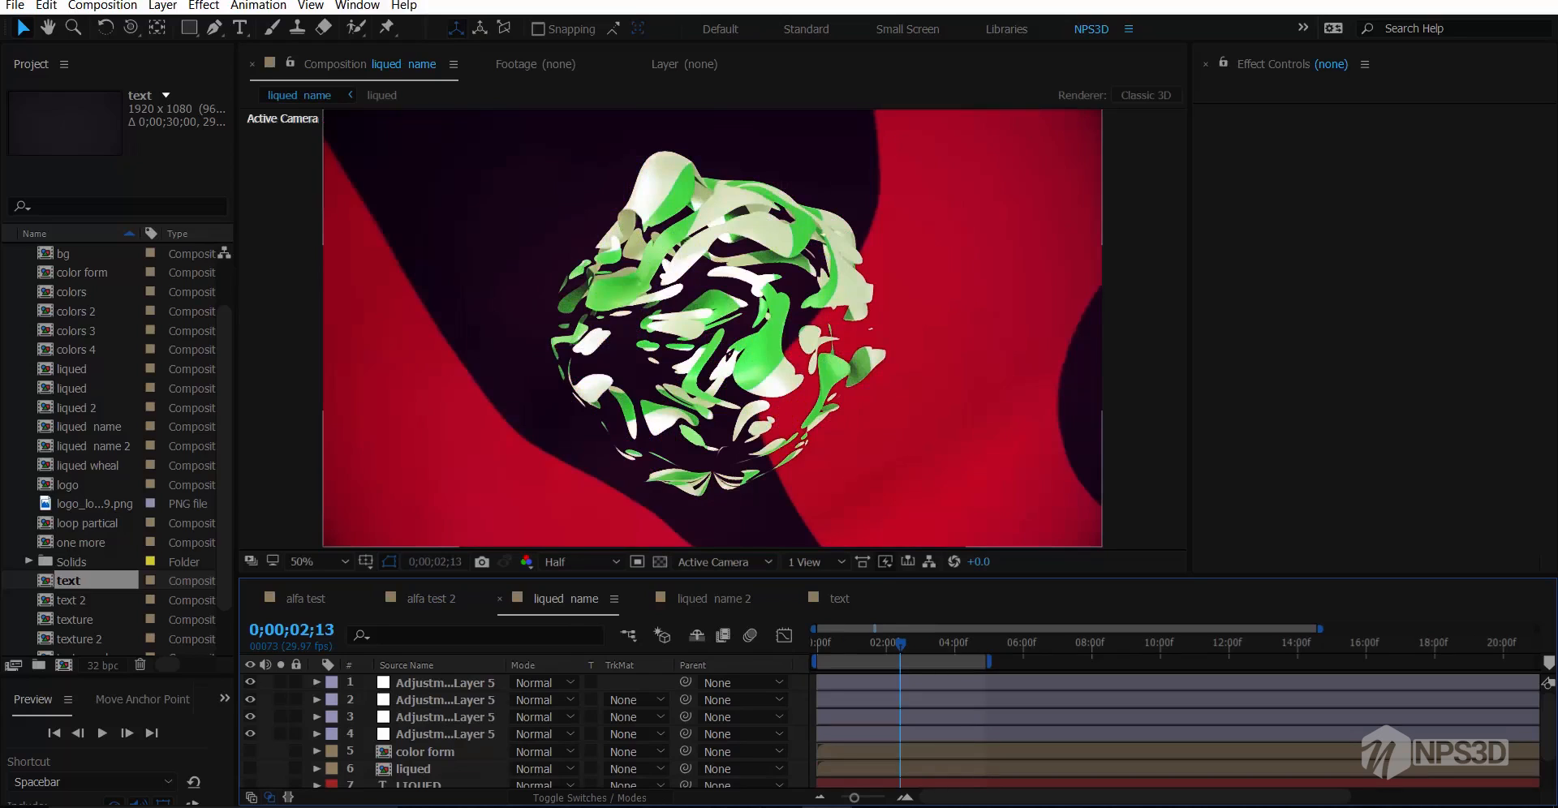
key("space")
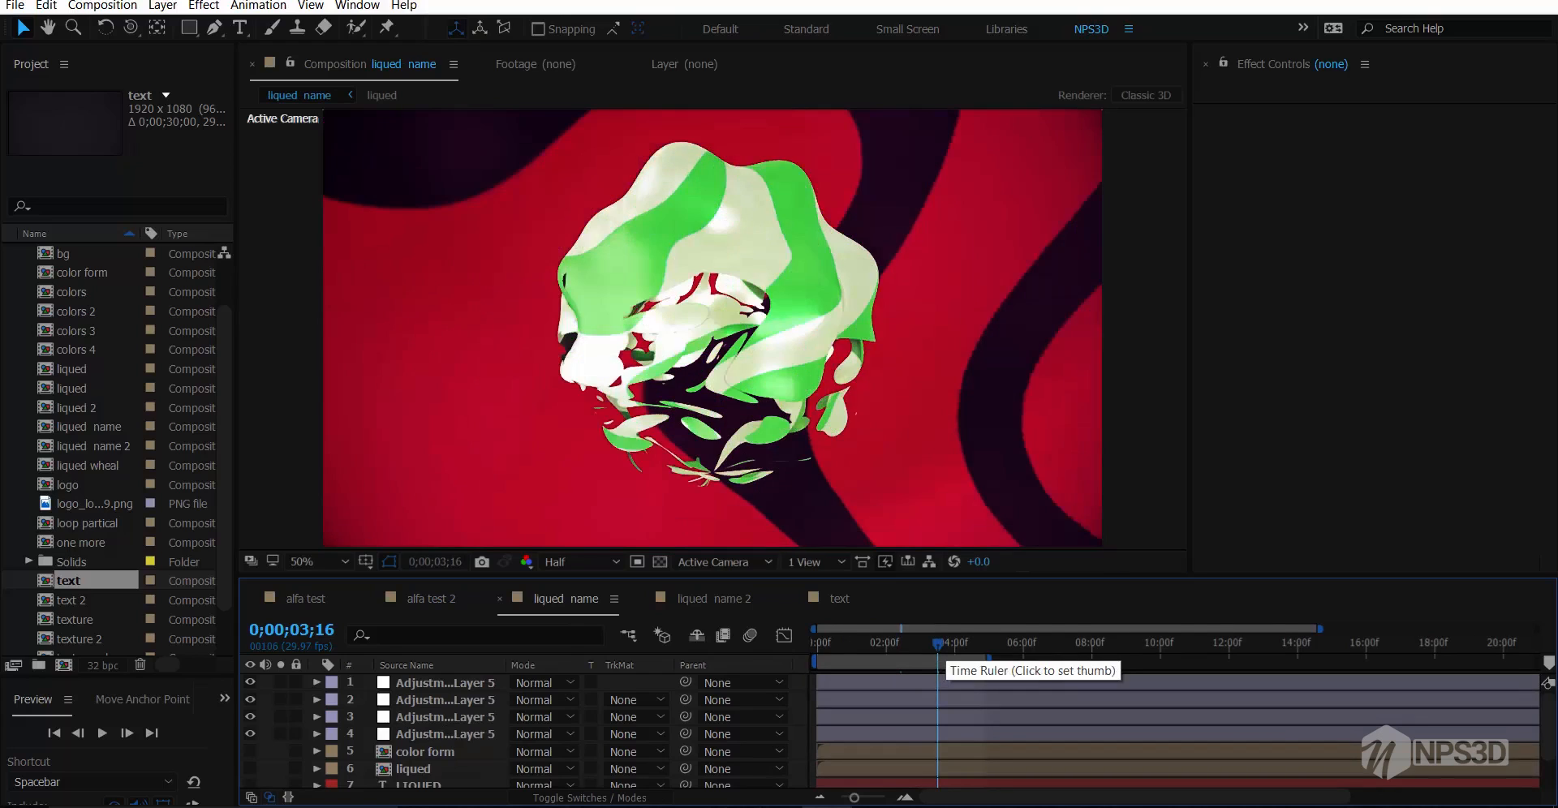
left_click(714, 599)
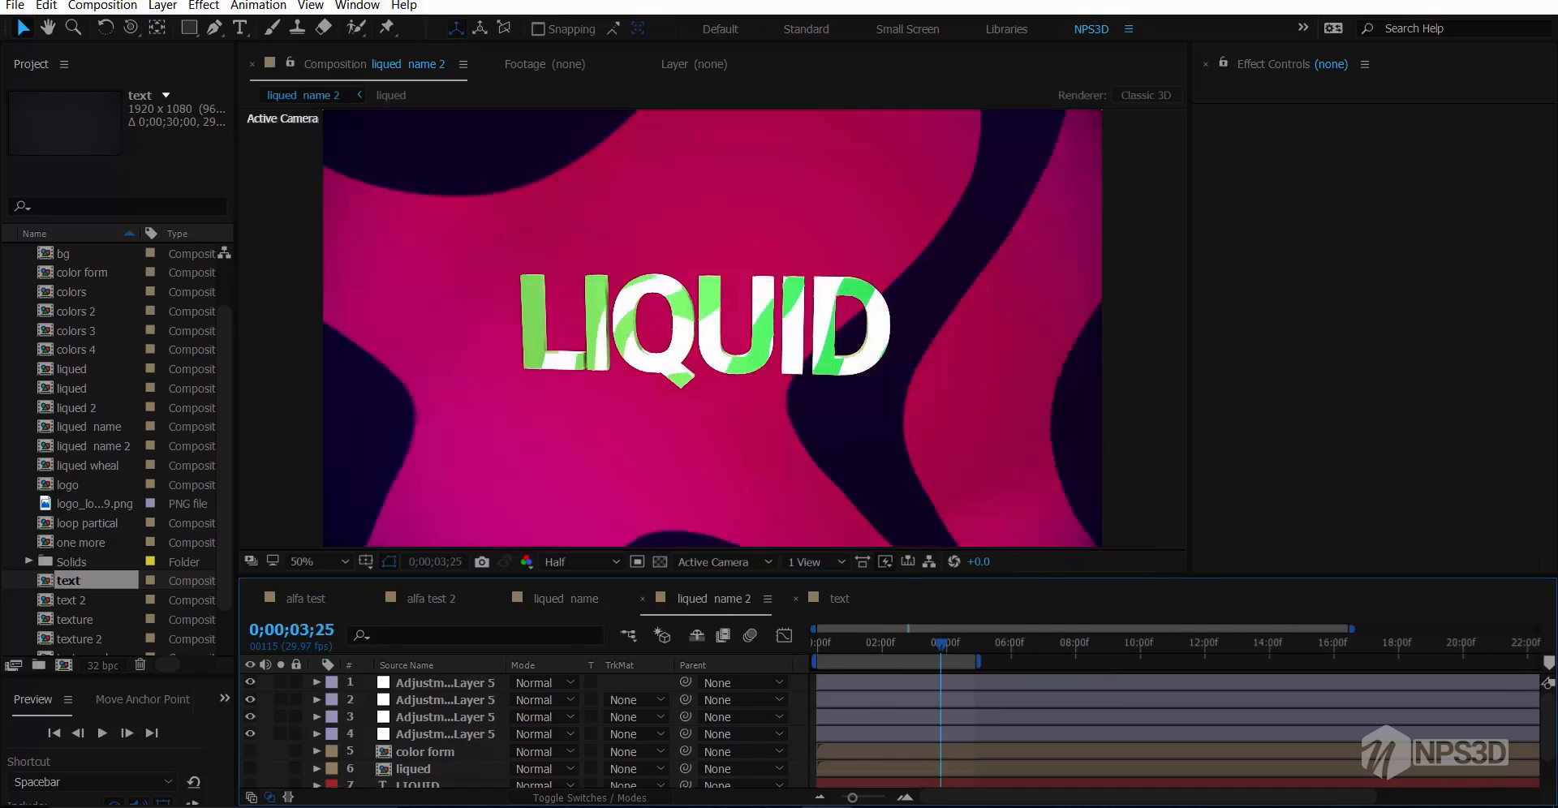
left_click(839, 599)
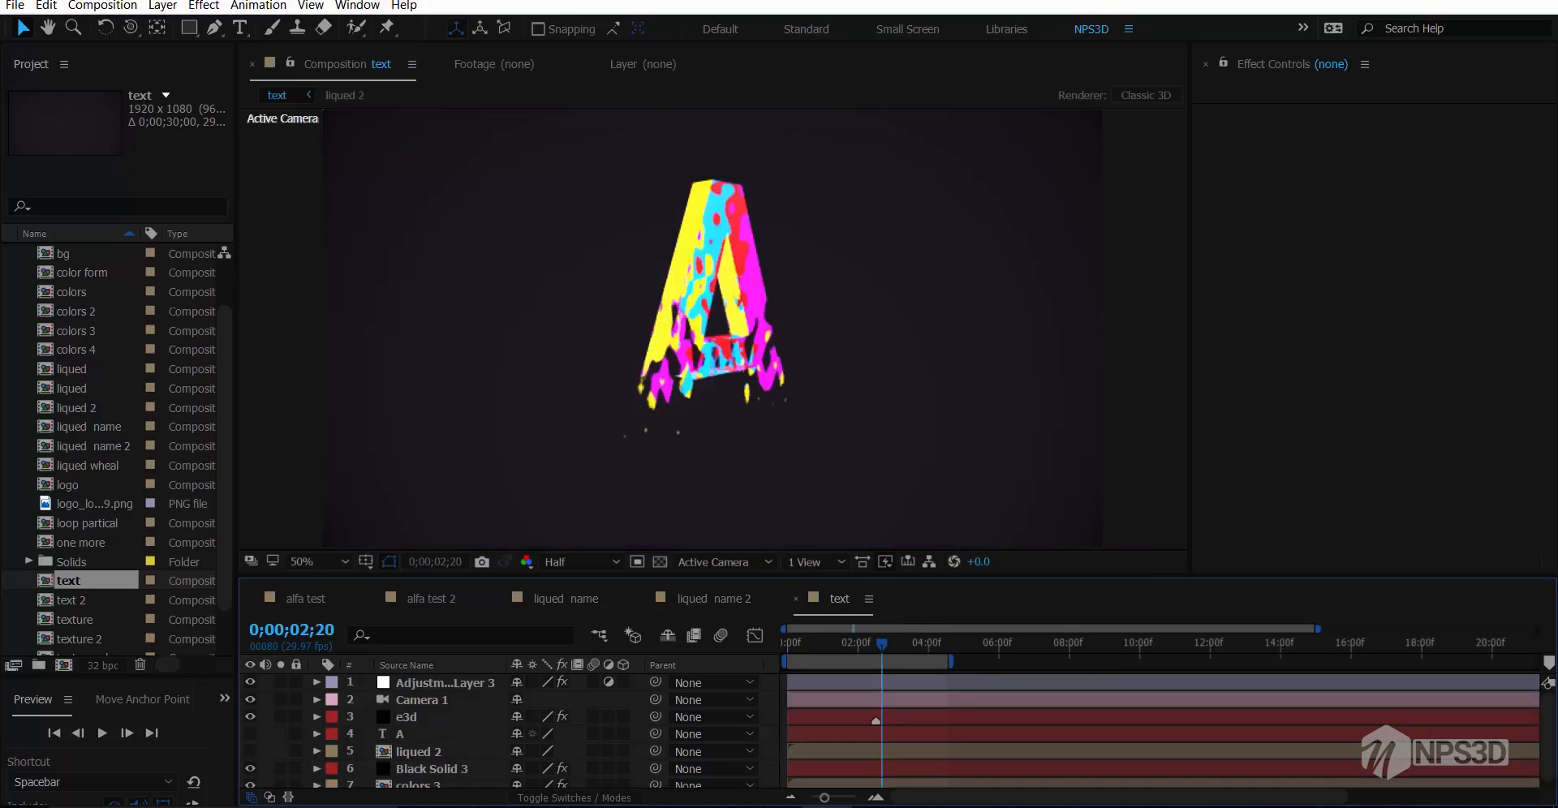
Collapse the old folder in the project and clear the project item selection
key("ctrl+a")
left_click(71, 369)
key("ctrl+a")
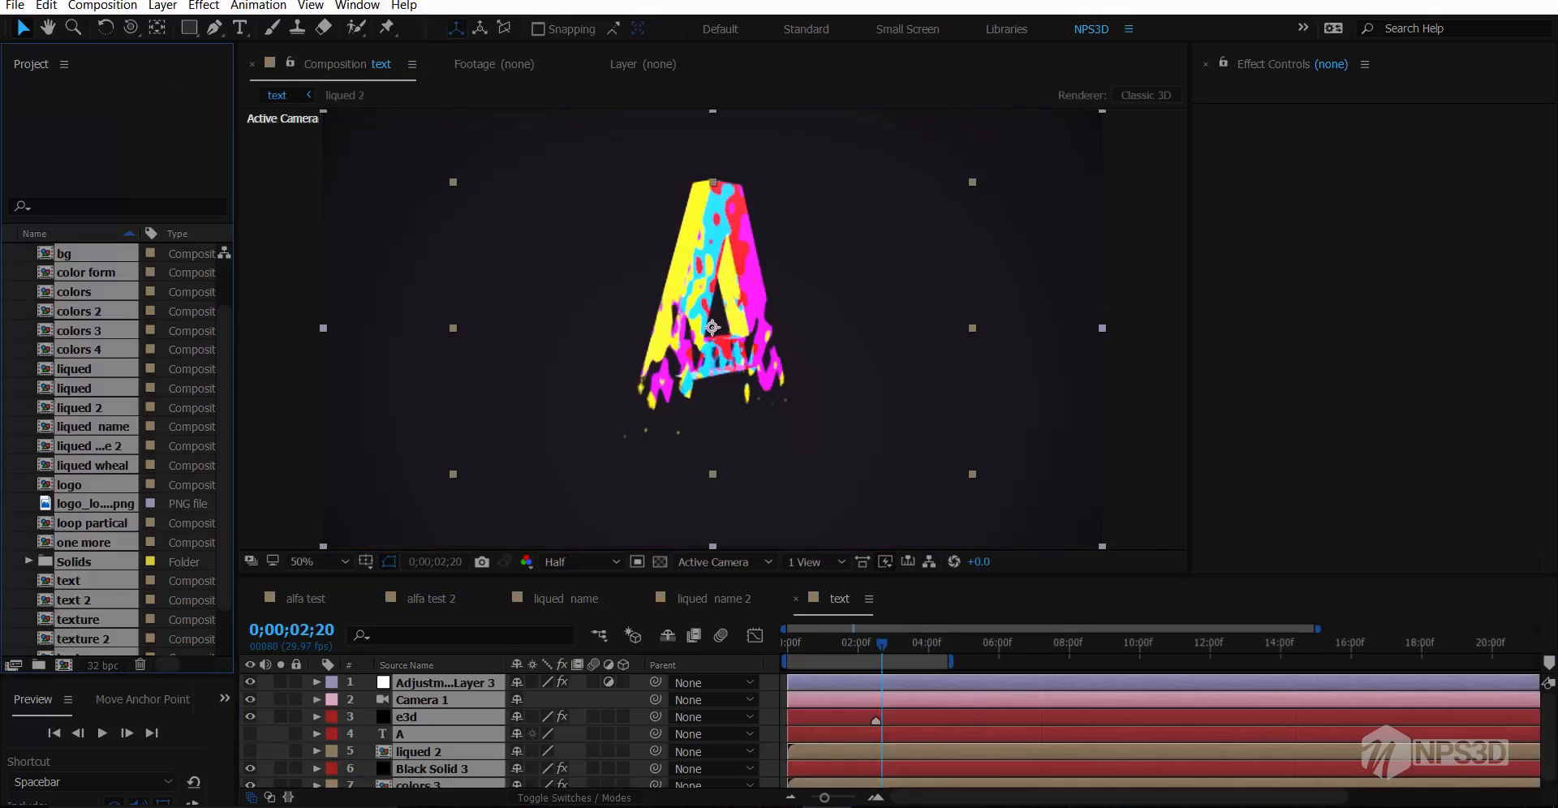
scroll(71, 369, "up", 1)
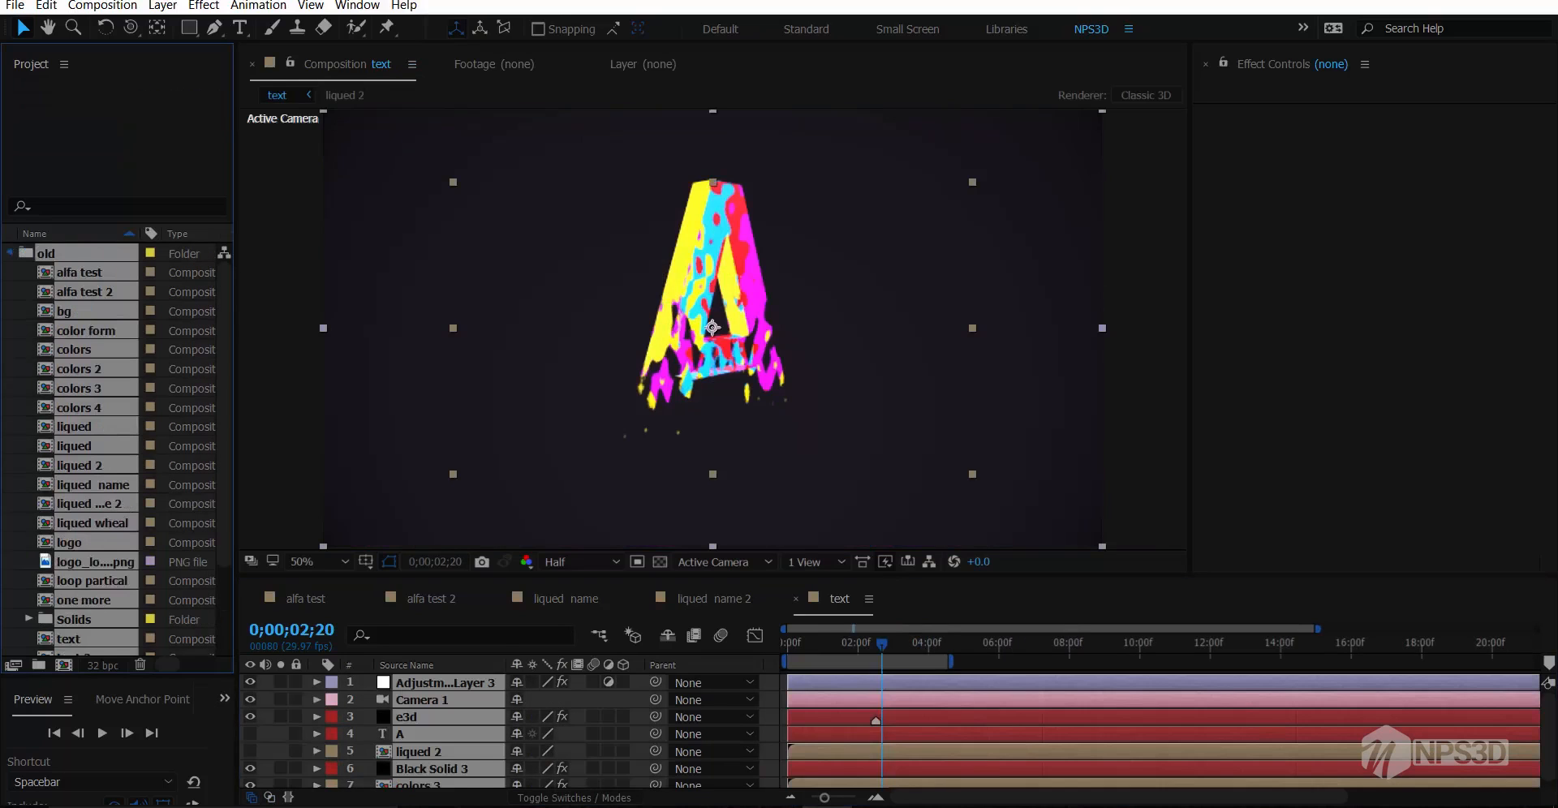
left_click(10, 254)
left_click(89, 349)
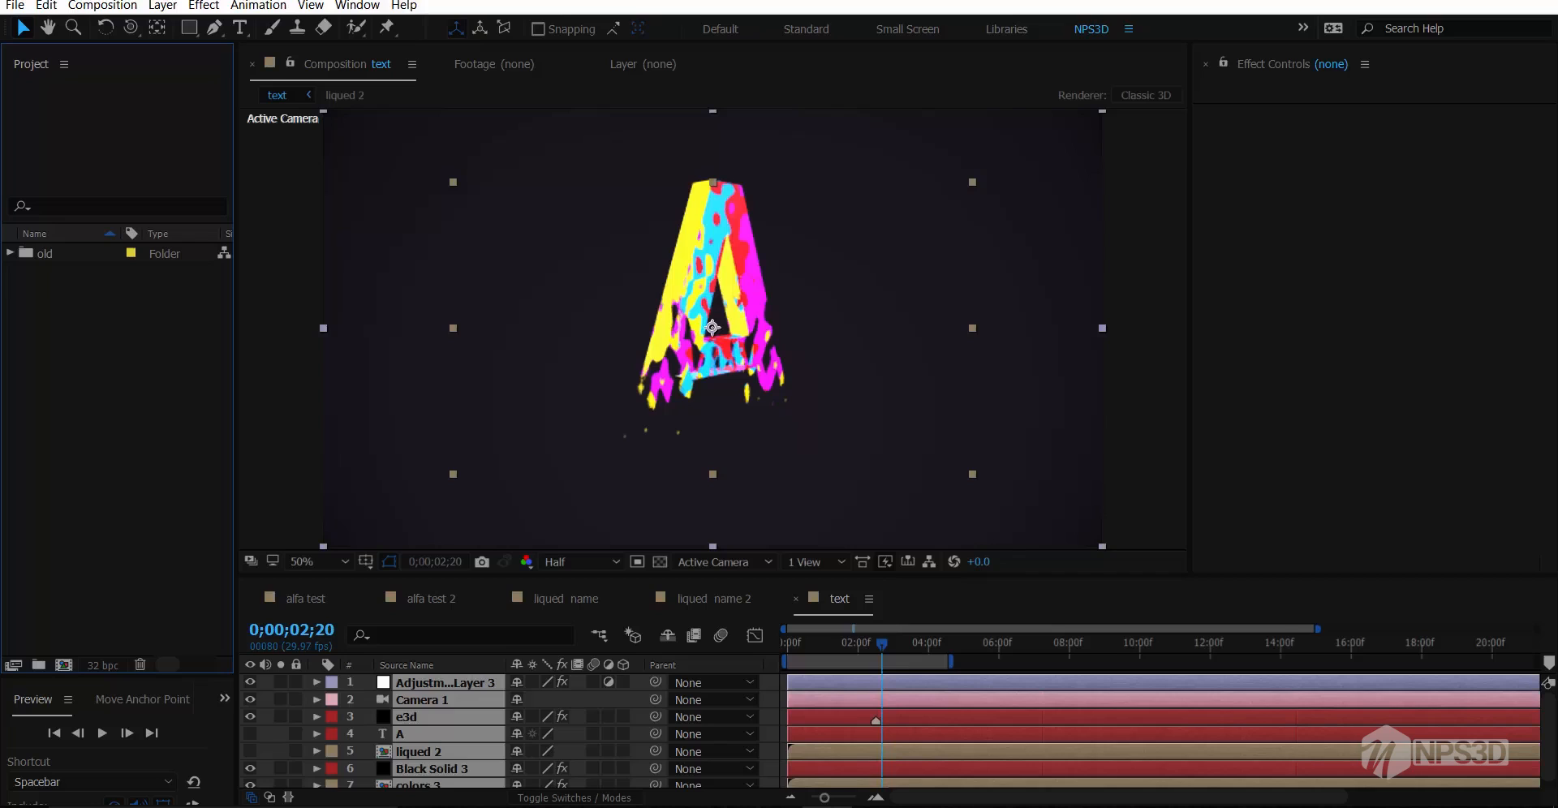
Create a new composition named tutorial at 1920 x 1080 px
key("ctrl+n")
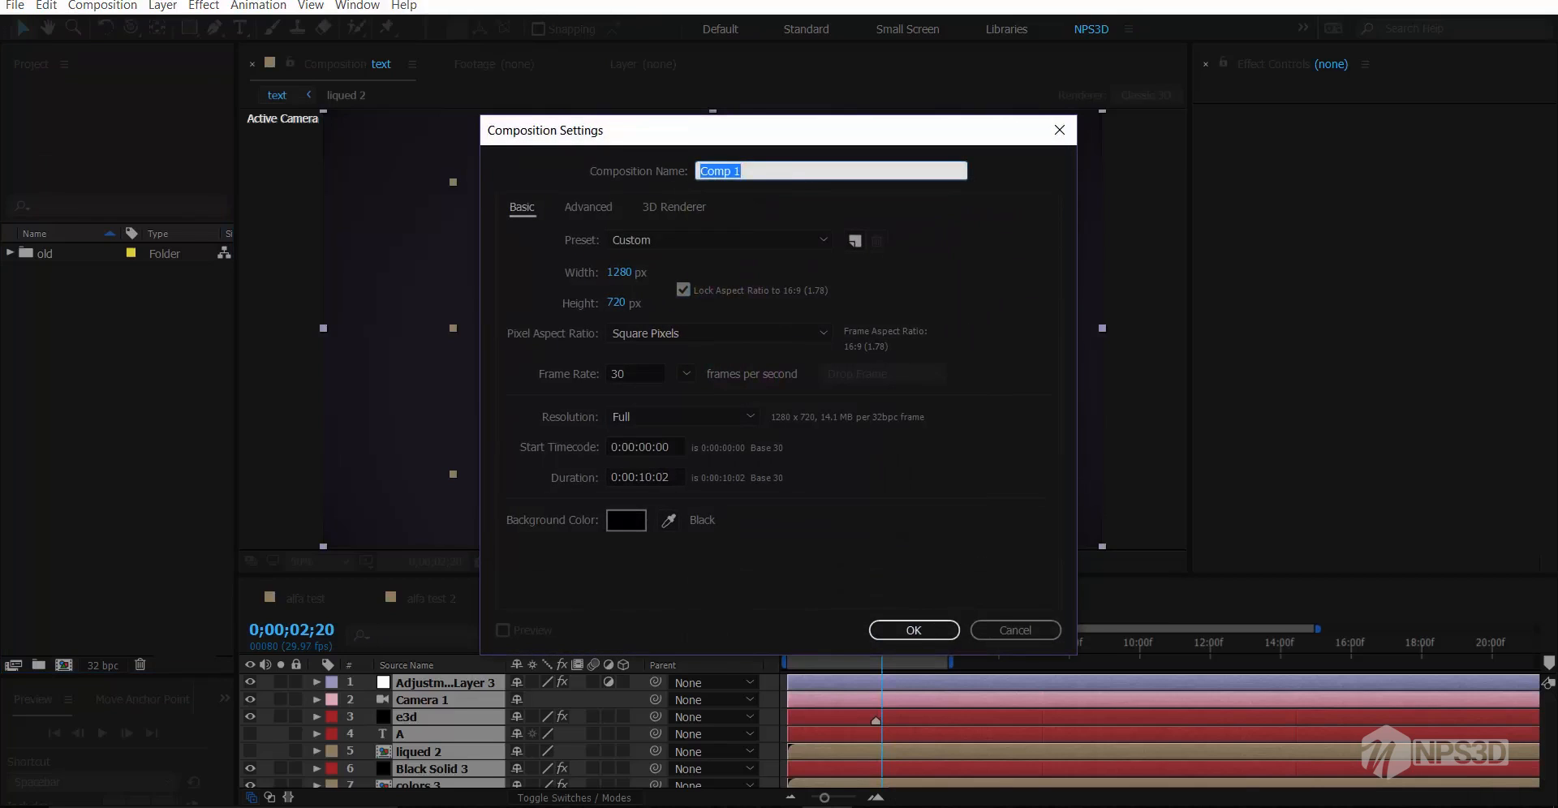
type("tutorial")
key("Tab")
type("1920")
key("Tab")
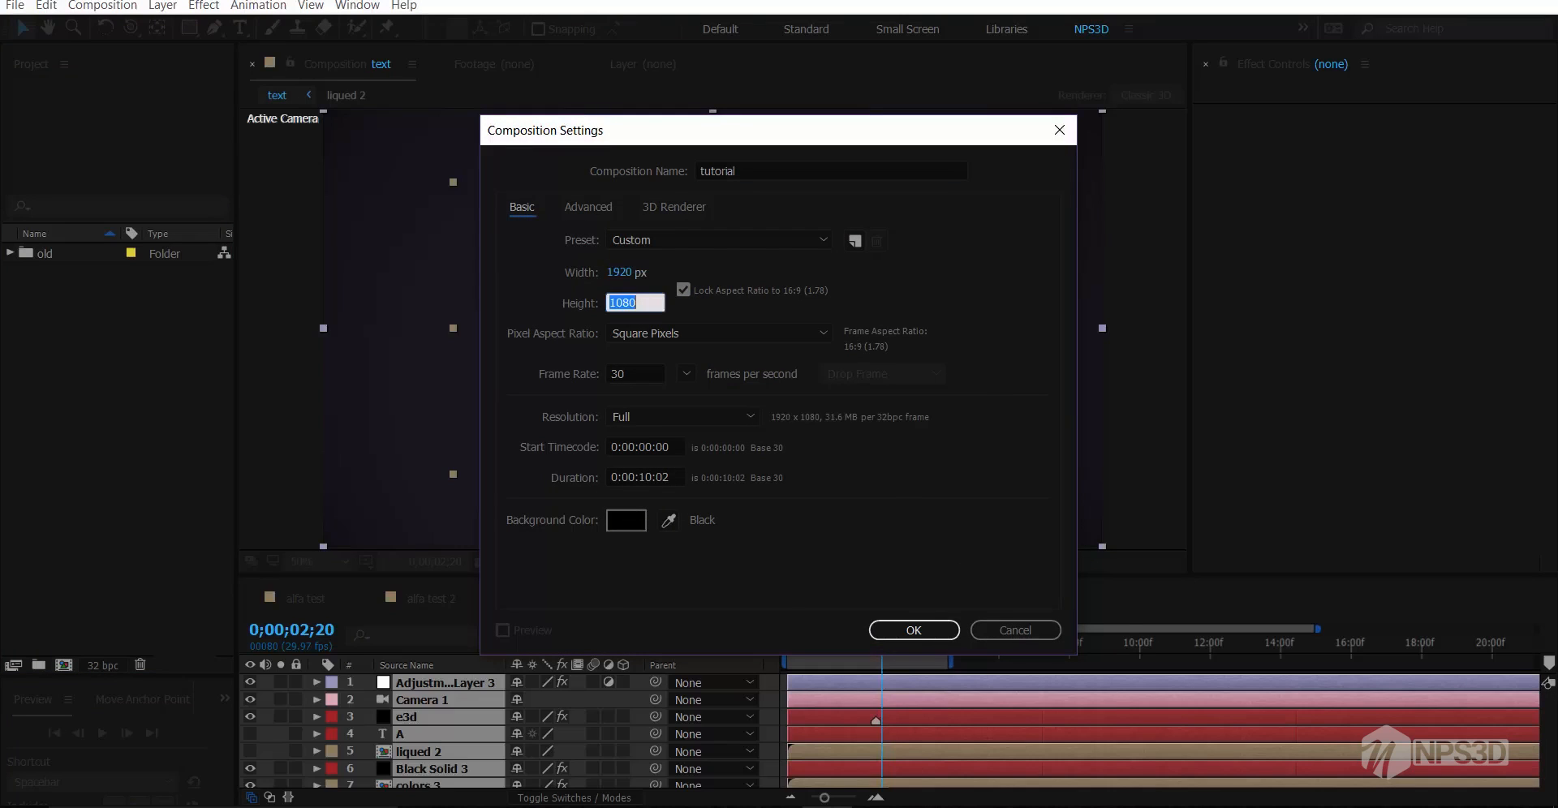
key("Return")
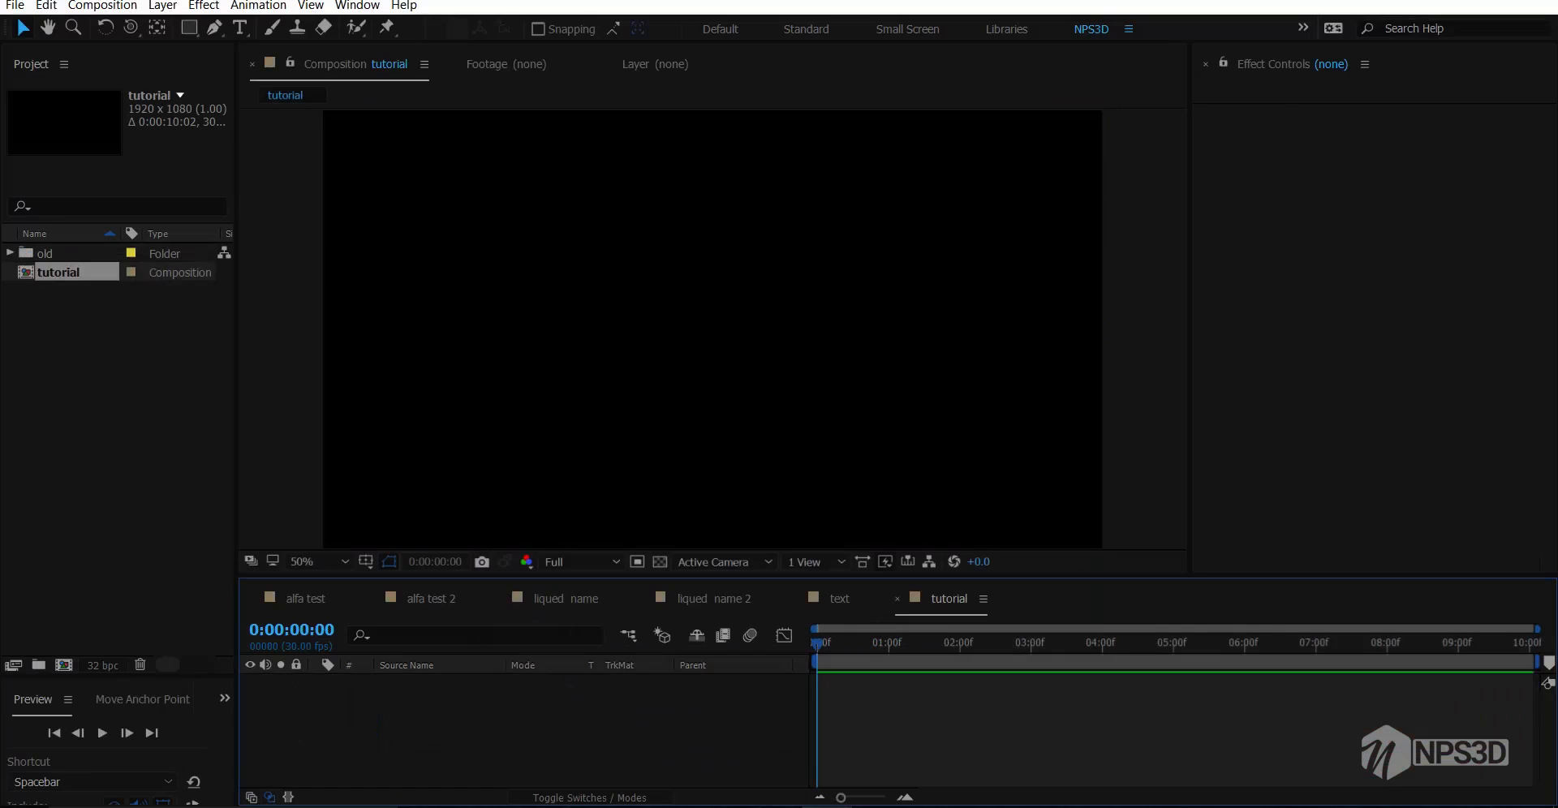
Leave only the tutorial composition open and set its preview resolution to Half
left_click(114, 422)
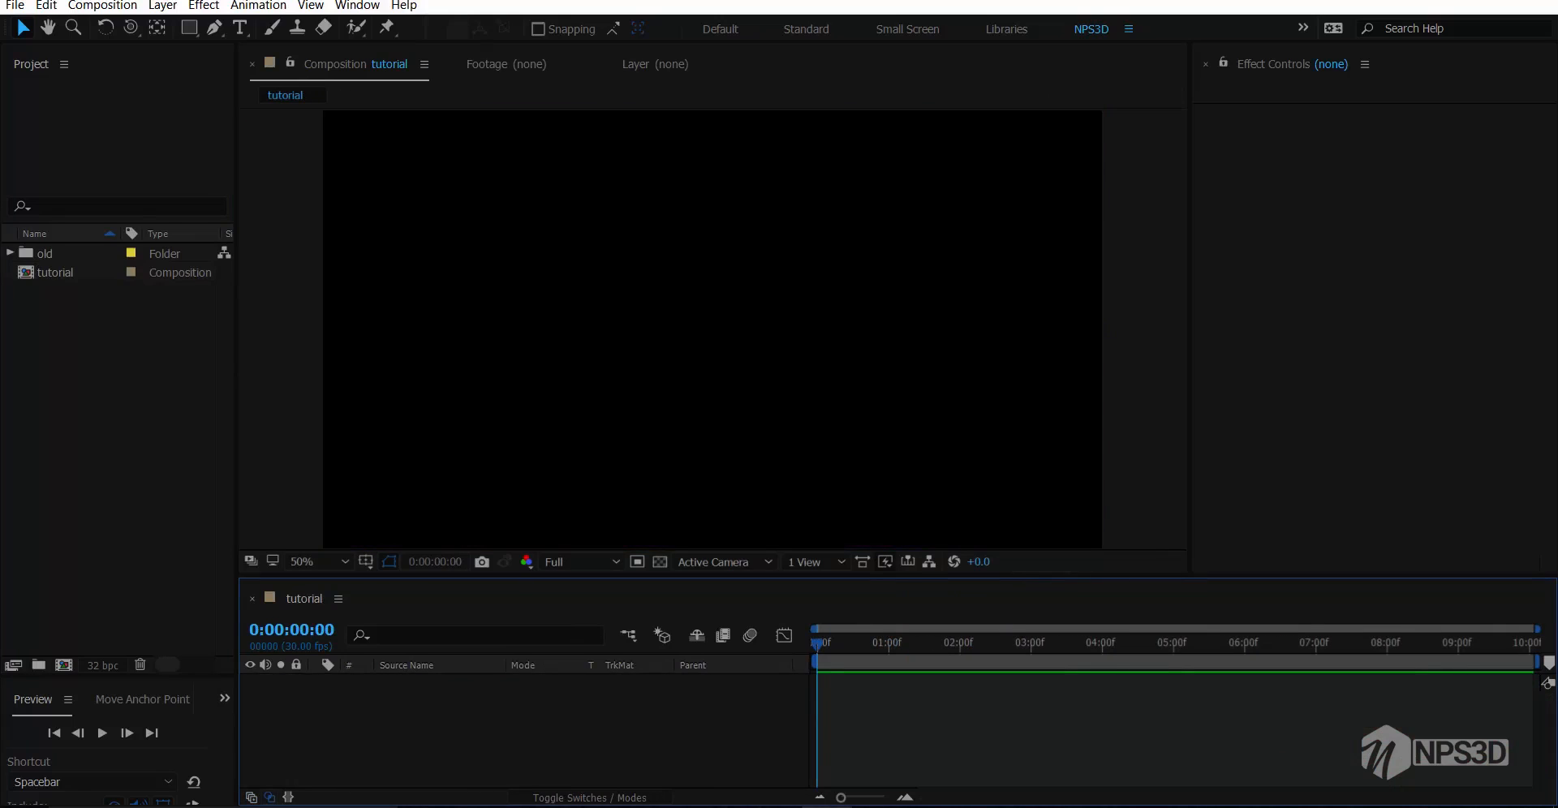
left_click(580, 561)
left_click(568, 628)
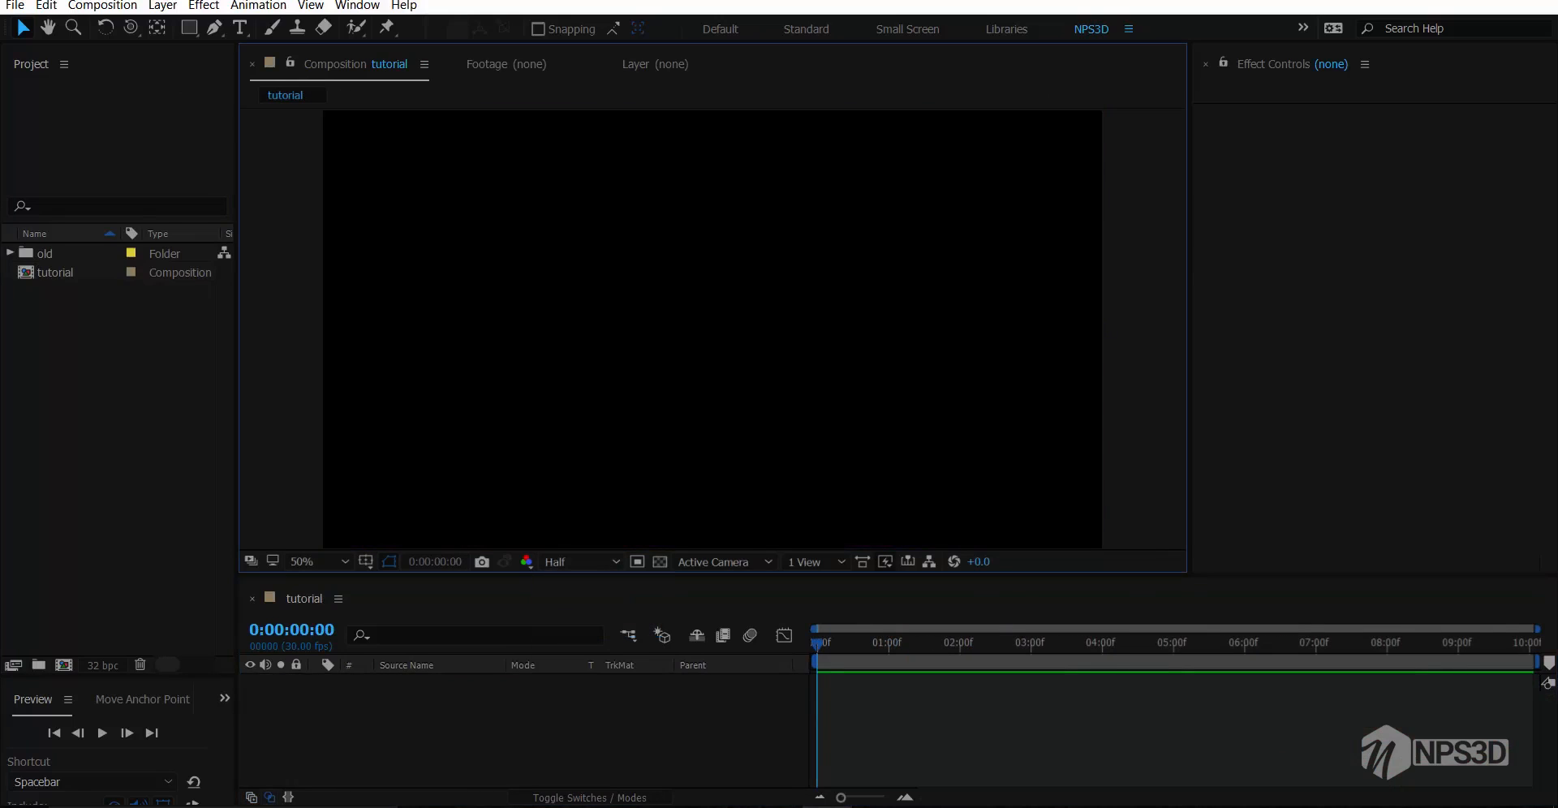
key("period")
key("comma")
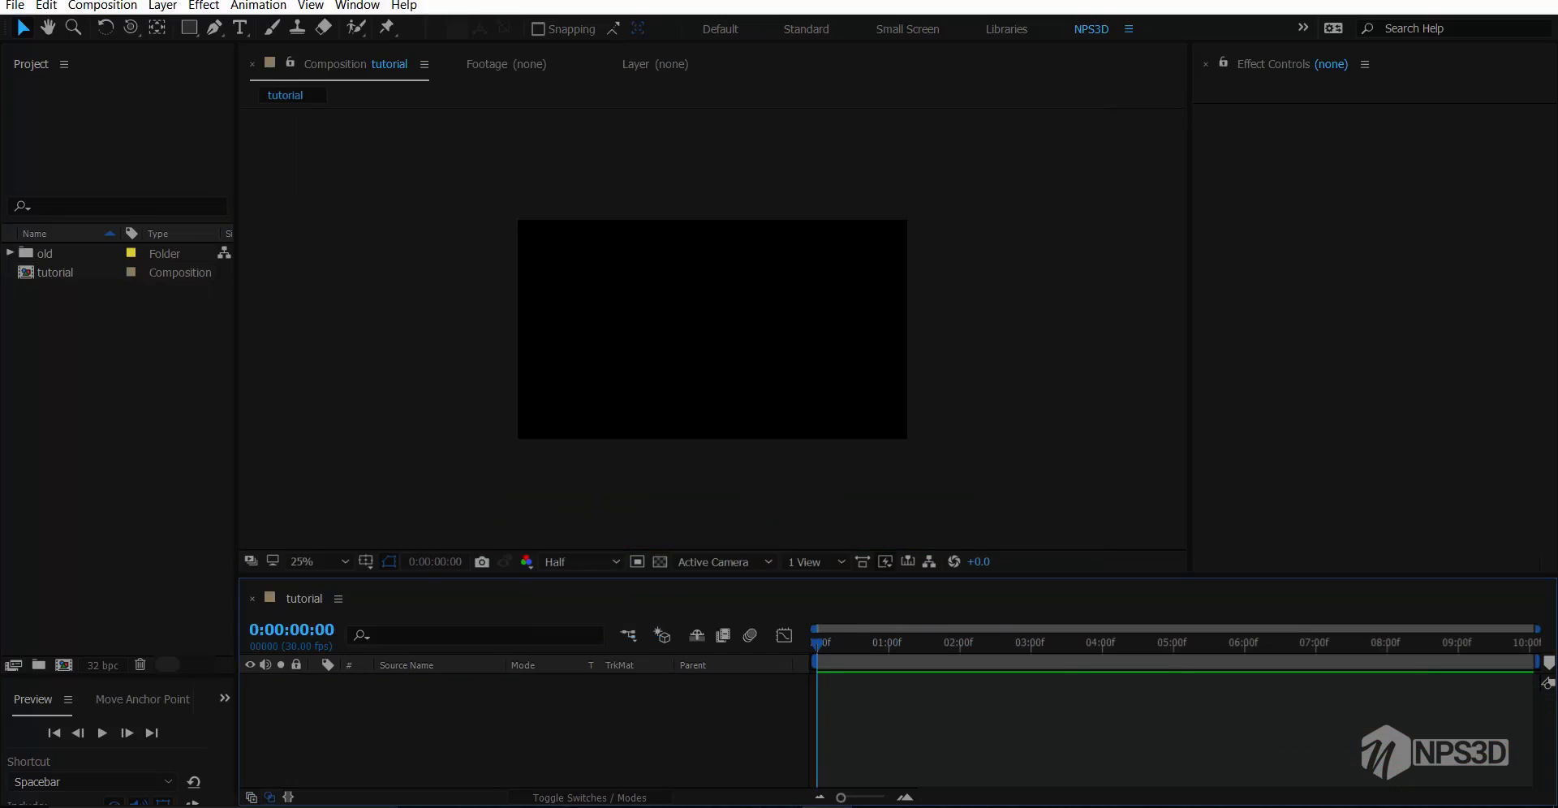
key("period")
key("comma")
key("period")
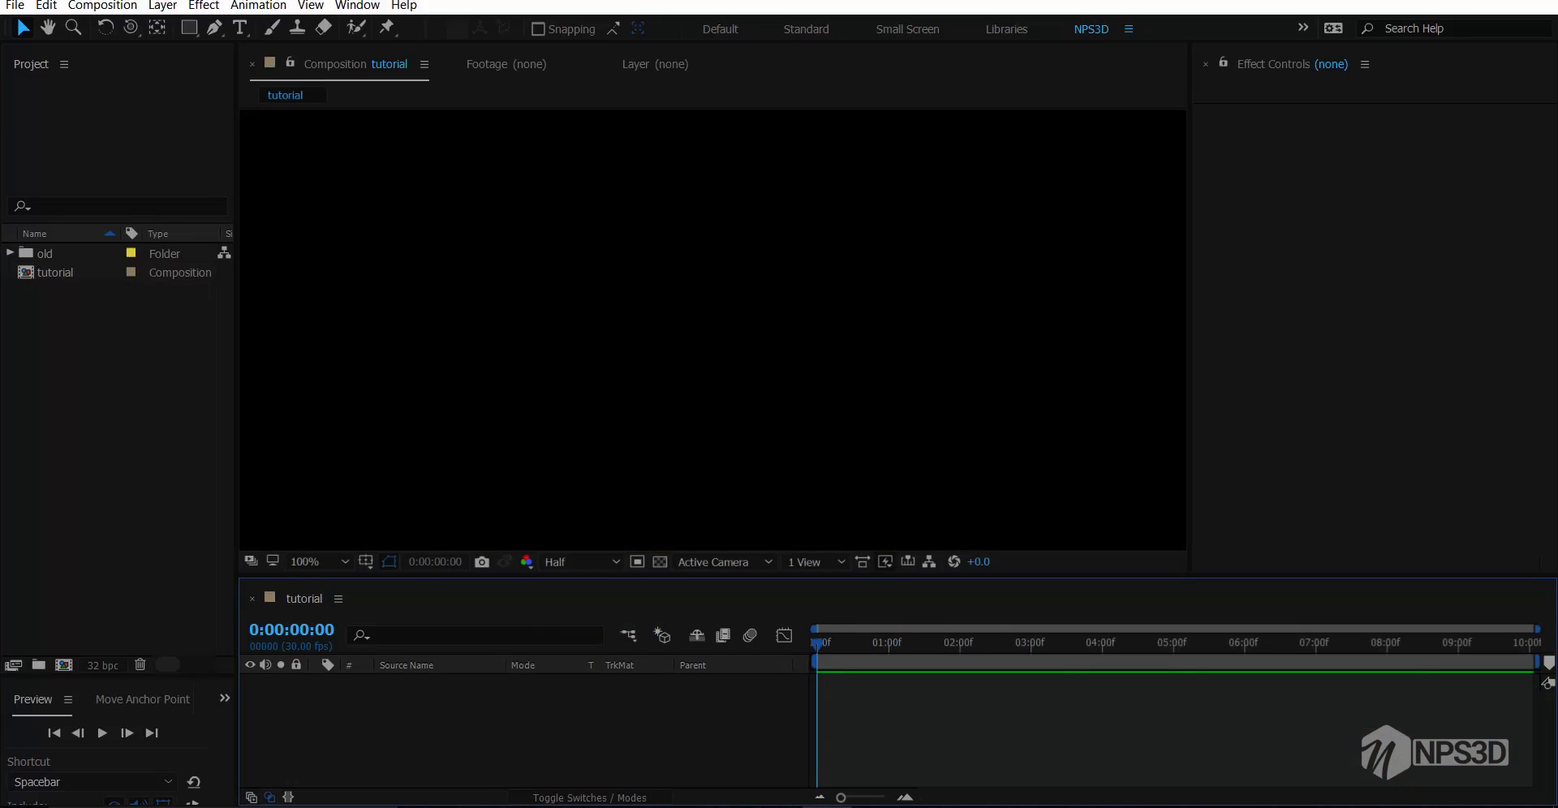
Add a black 1920 x 1080 px solid named liquid to the tutorial composition
right_click(350, 539)
mouse_move(398, 551)
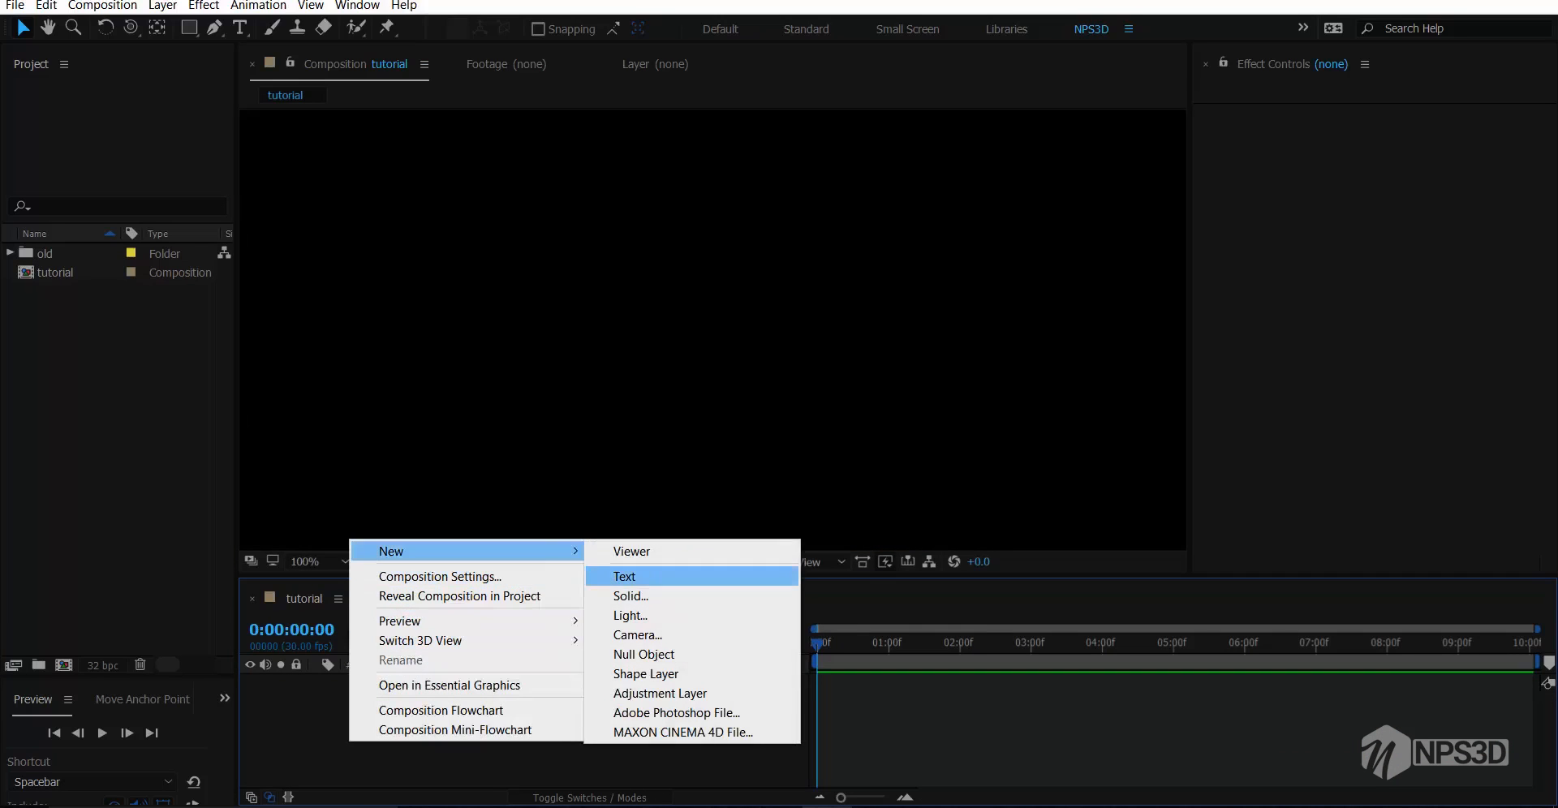
left_click(649, 590)
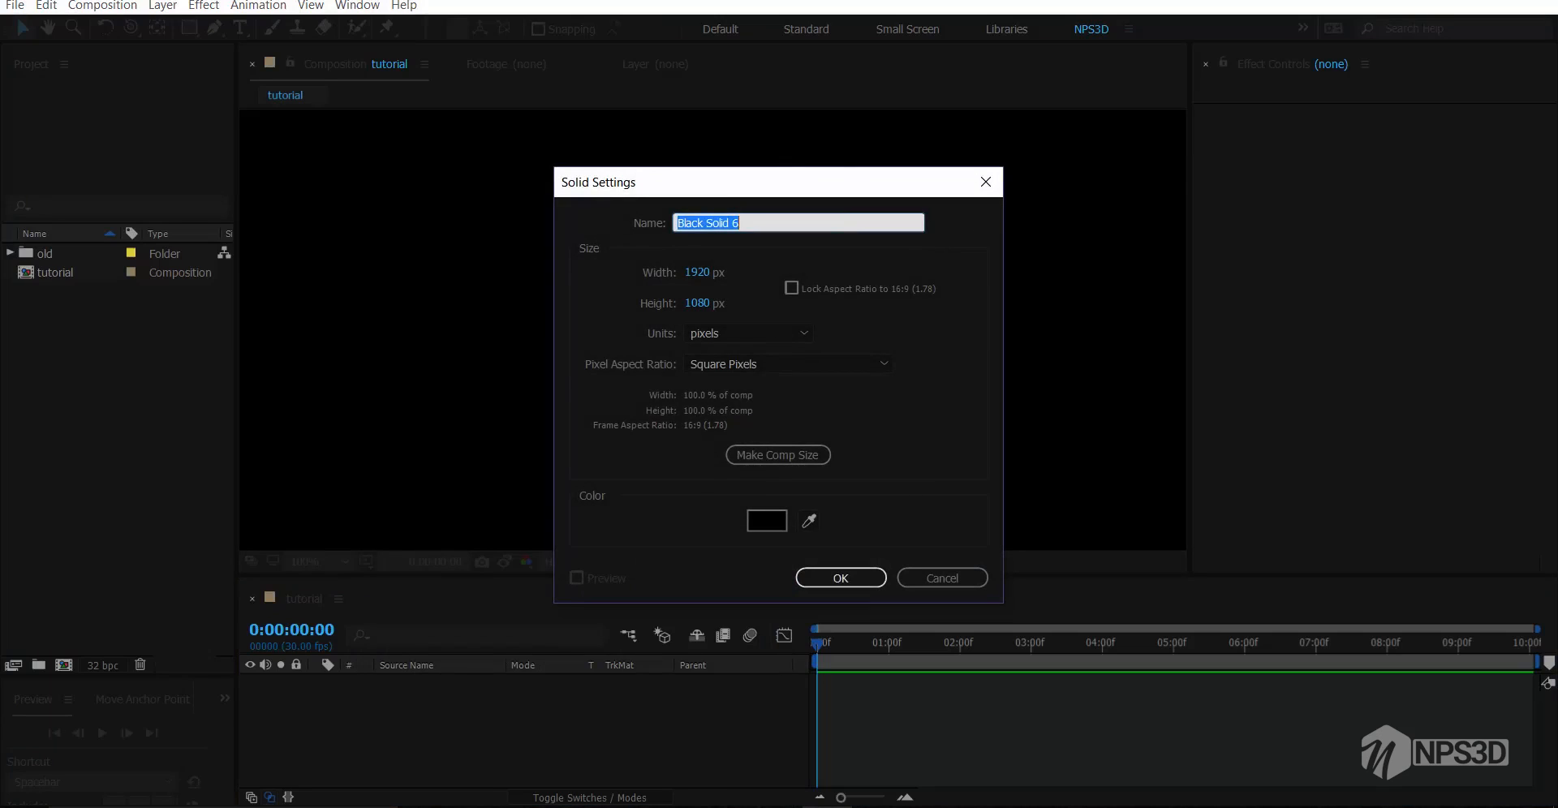
type("liquid")
key("Return")
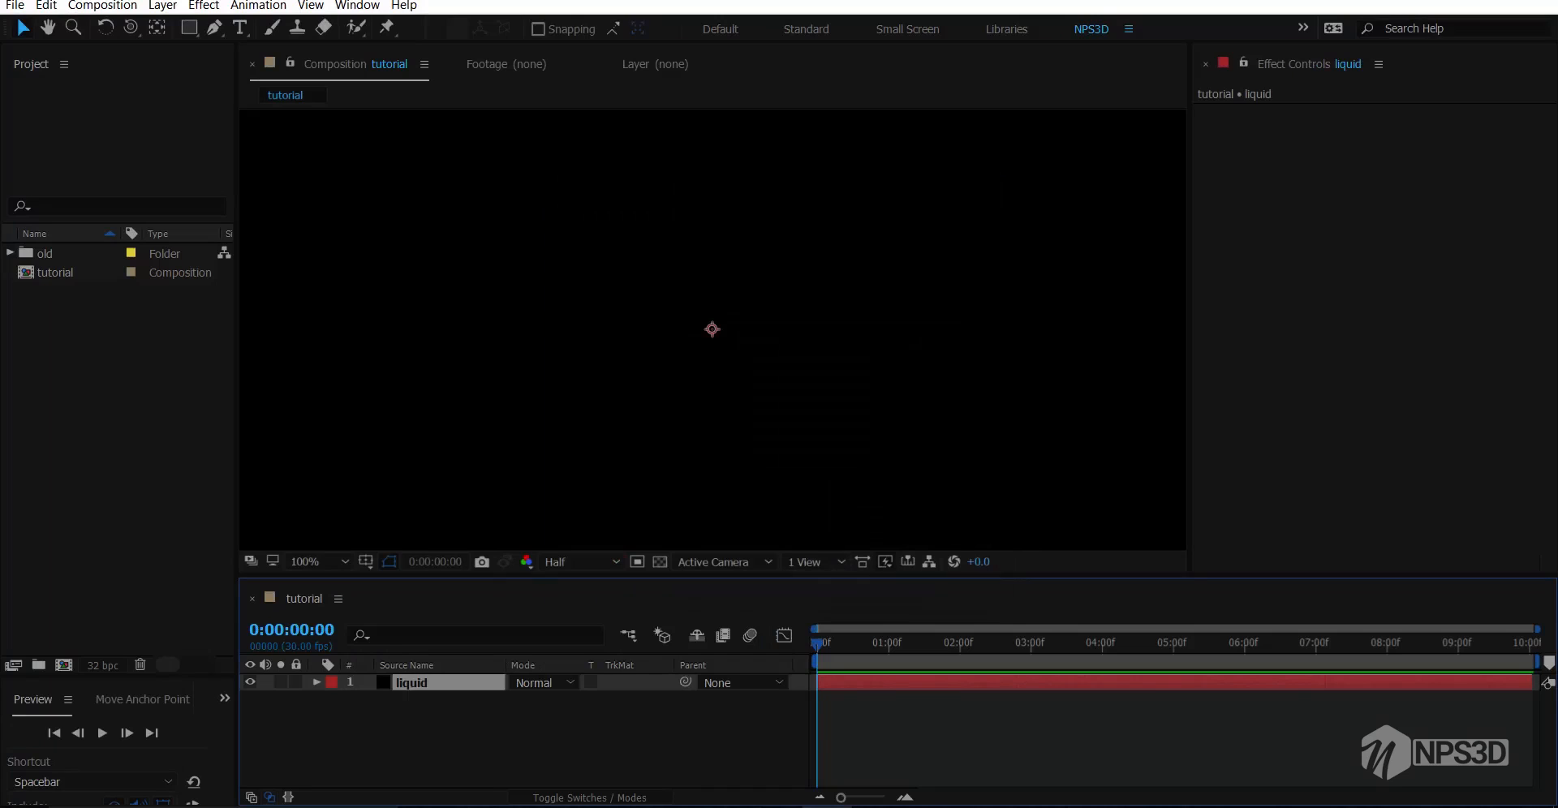
Pre-compose the liquid solid layer in the tutorial composition
right_click(441, 683)
left_click(486, 641)
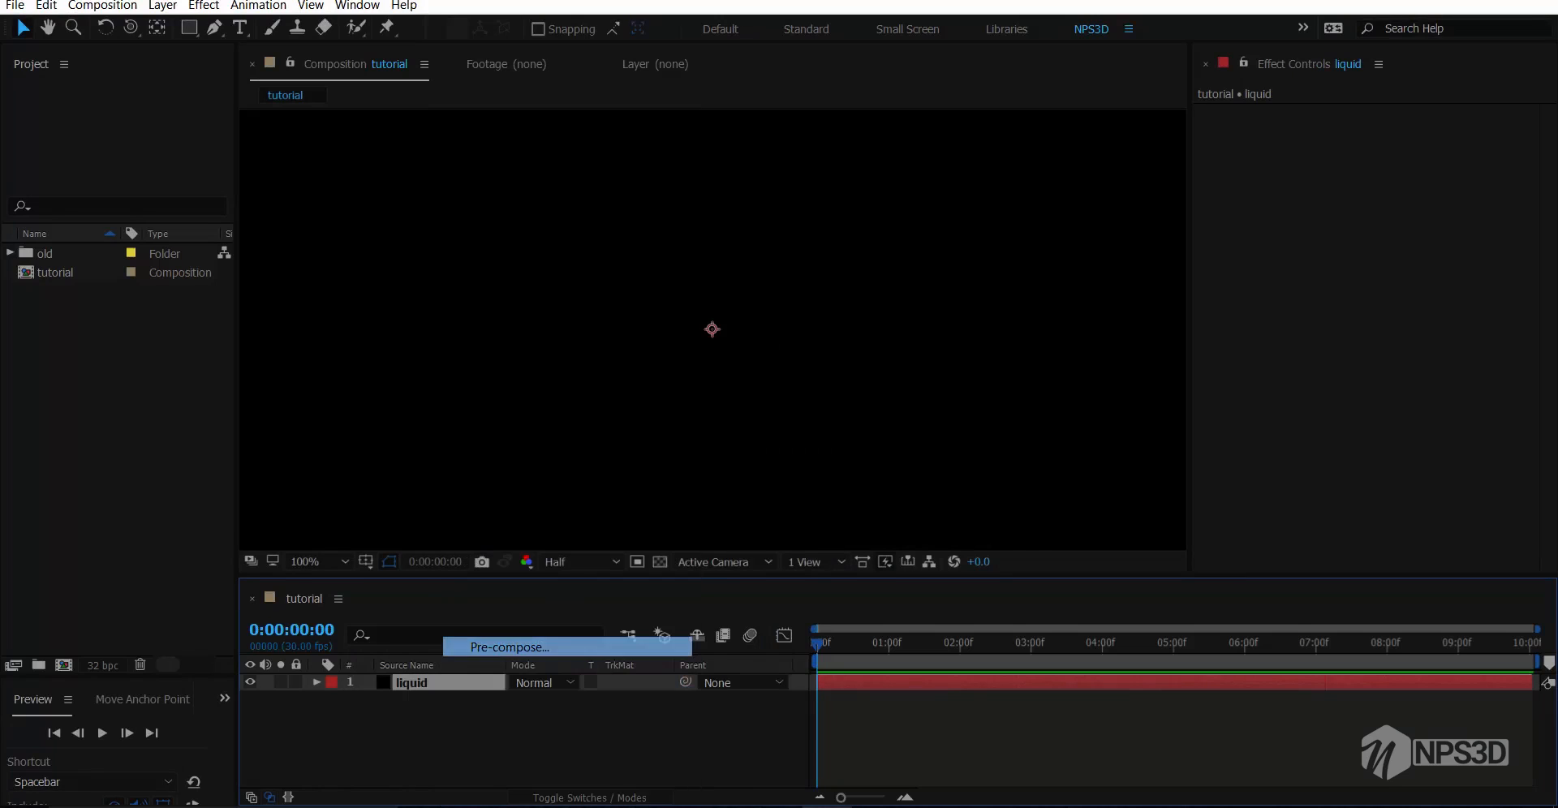
left_click(829, 513)
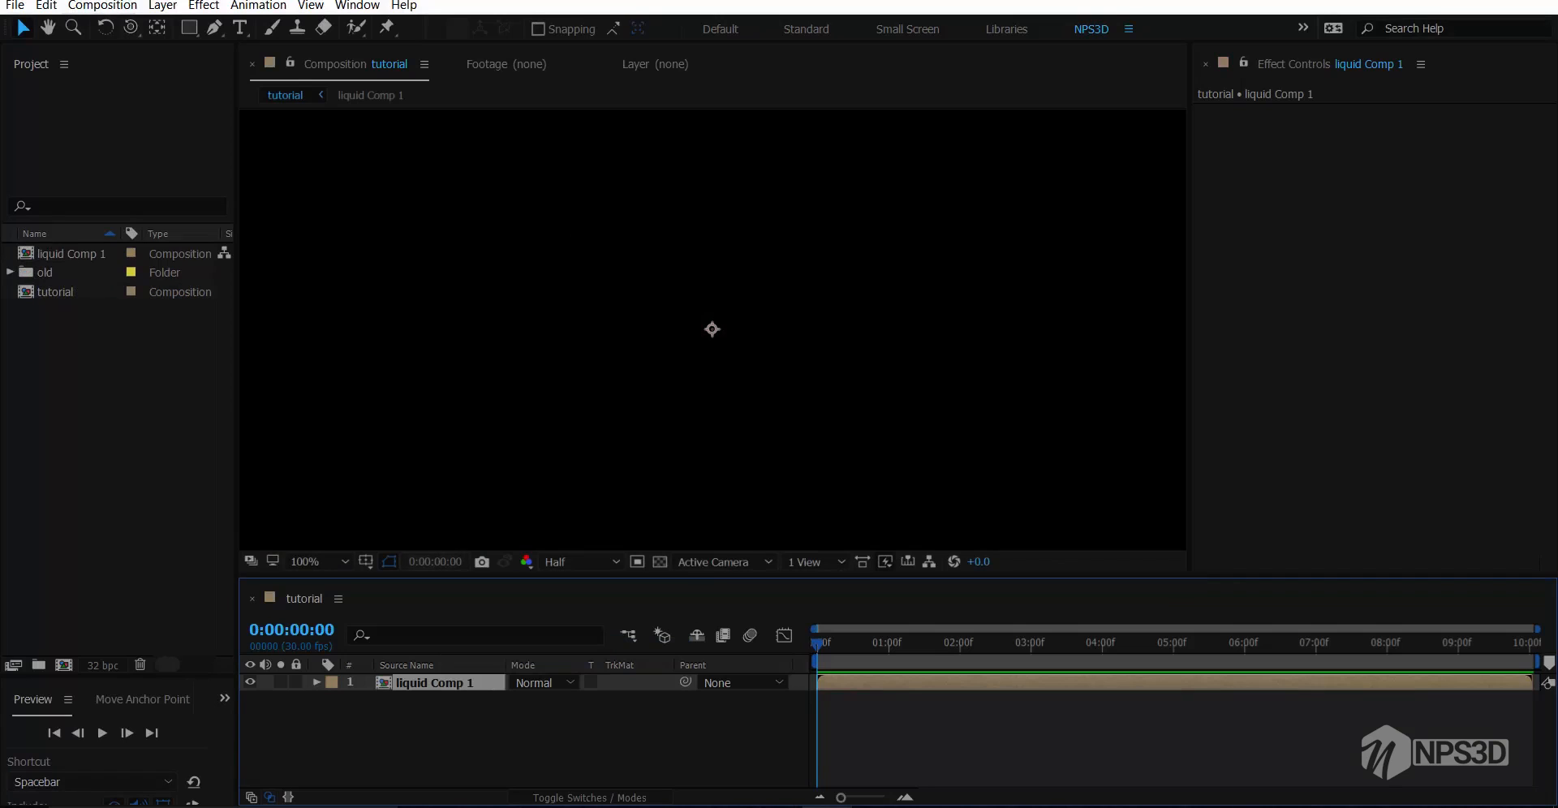
Open the liquid Comp 1 composition and set its size to 1280 x 720 px
double_click(72, 253)
left_click(103, 5)
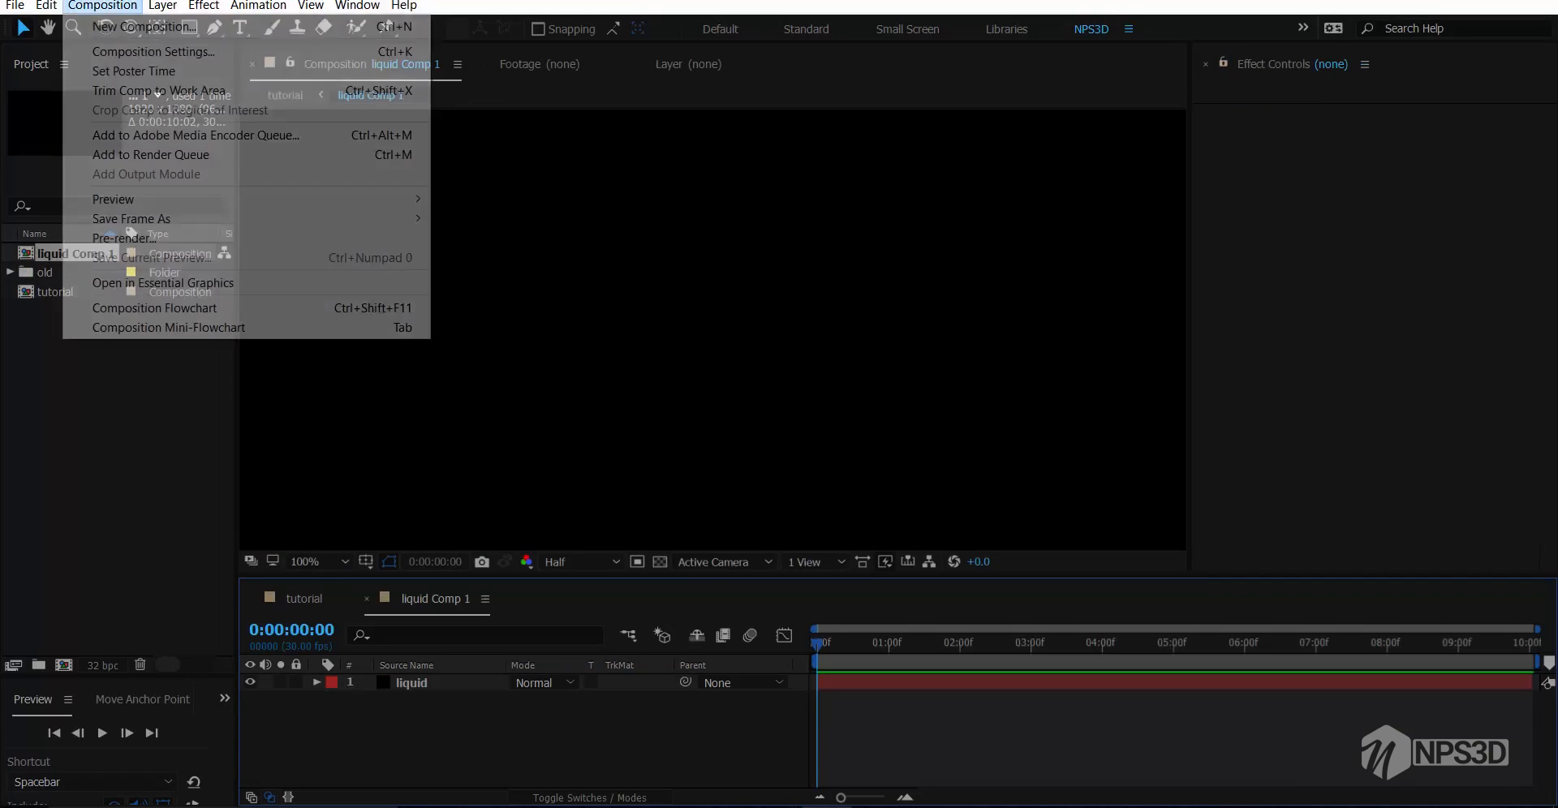
left_click(154, 51)
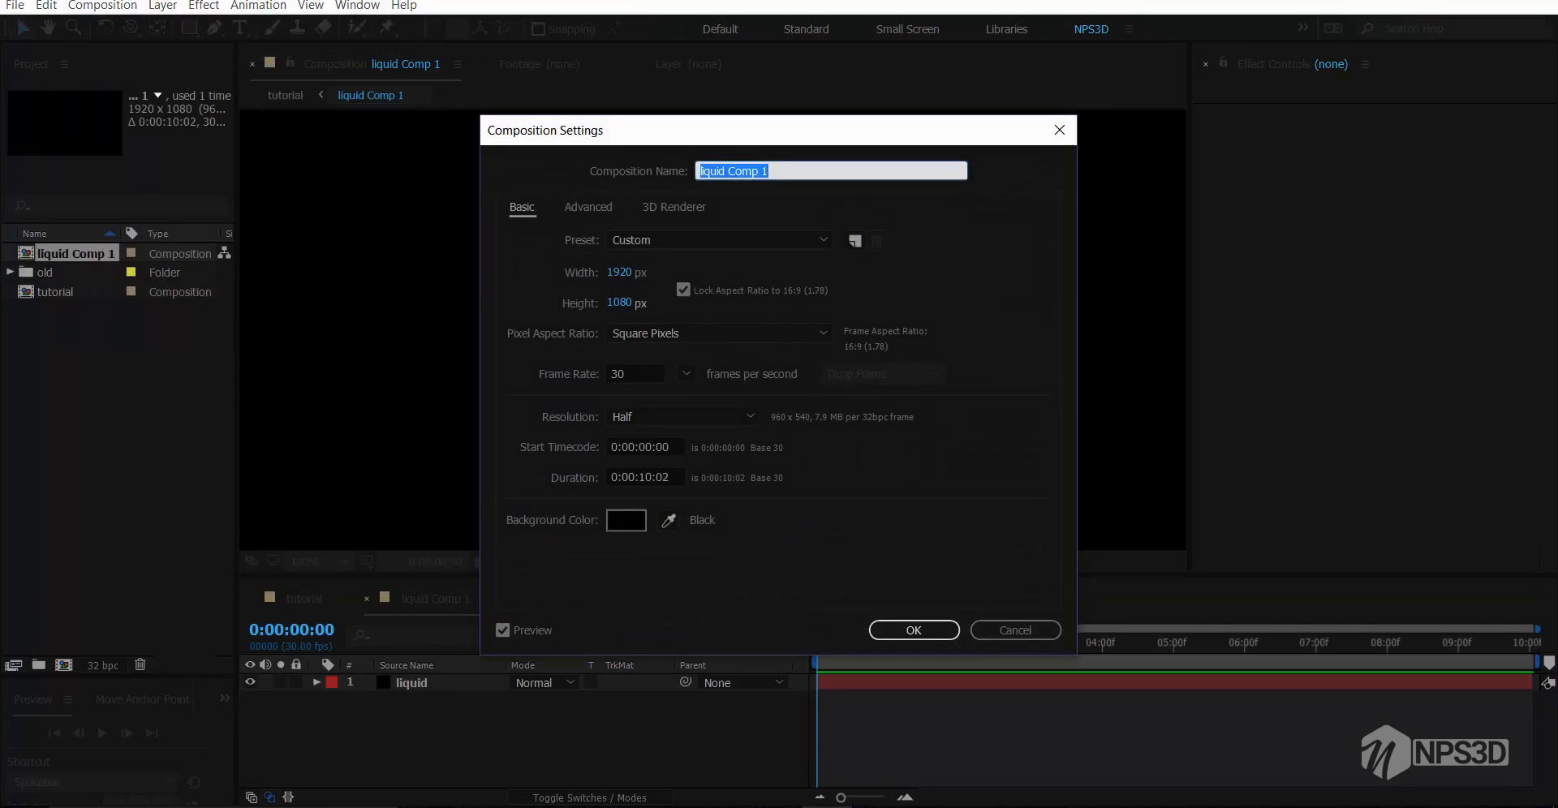
key("Tab")
type("1280")
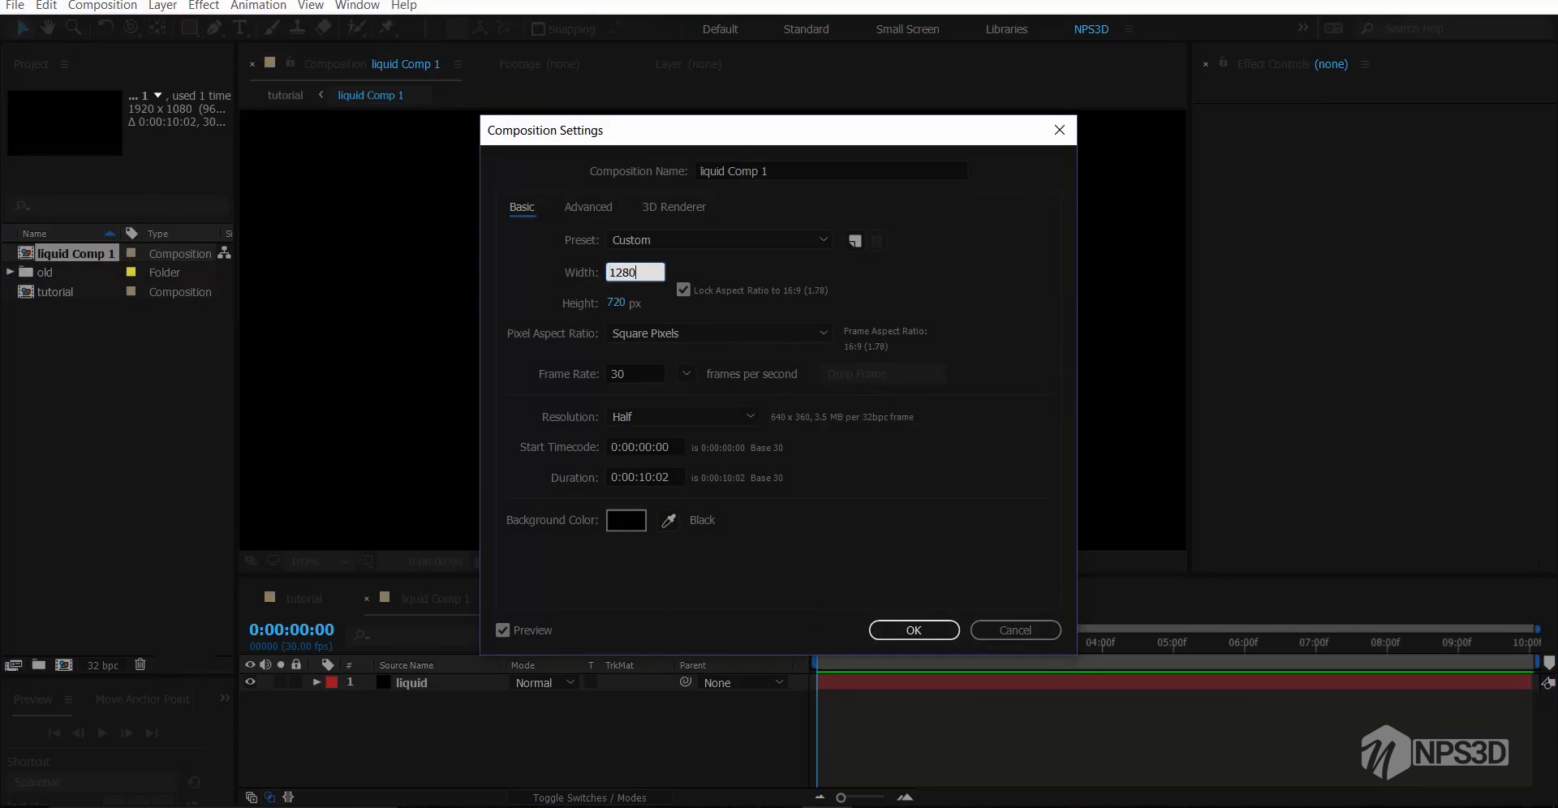
key("Return")
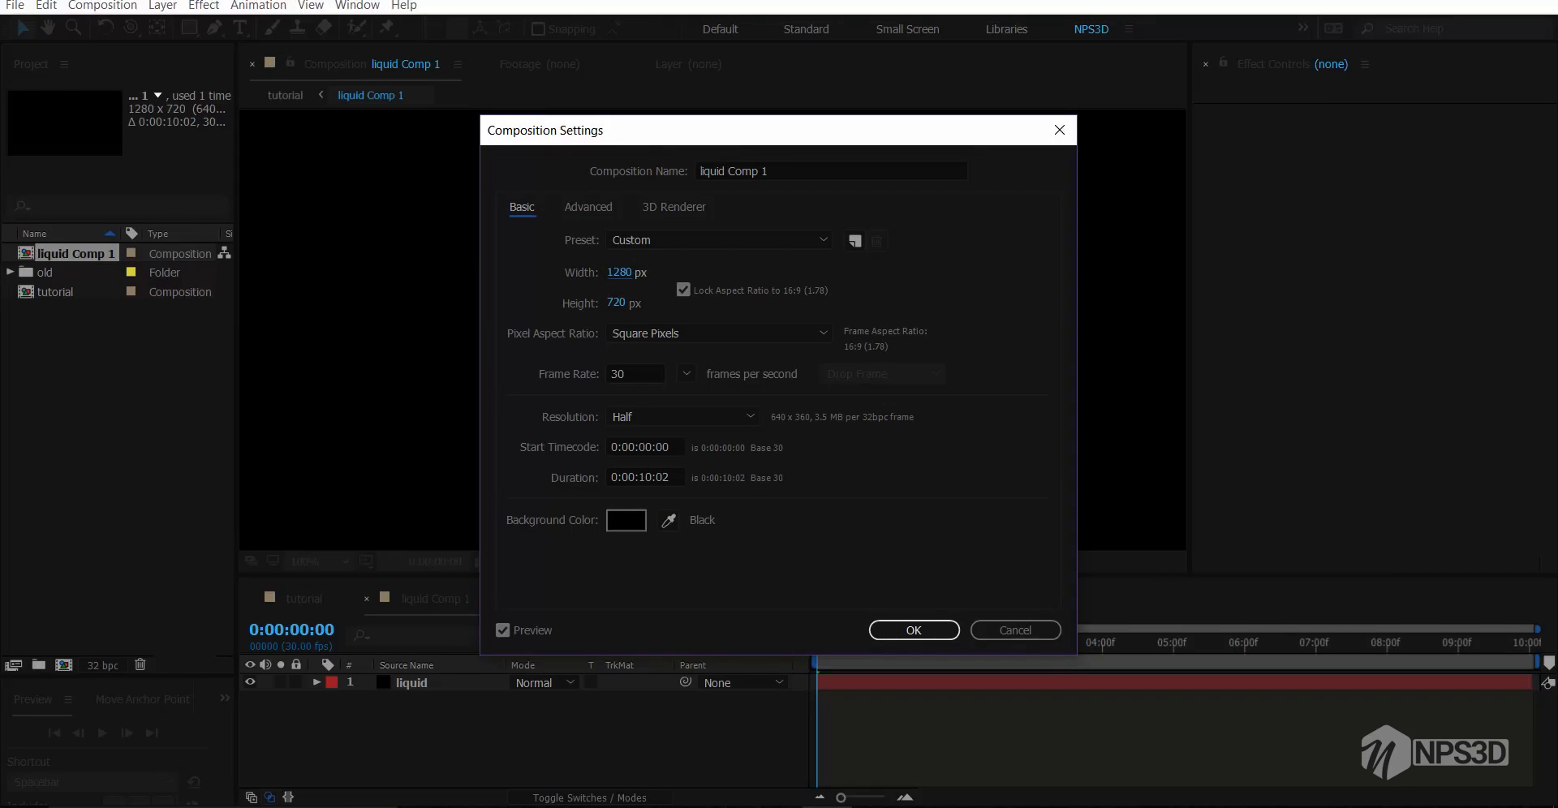
key("Return")
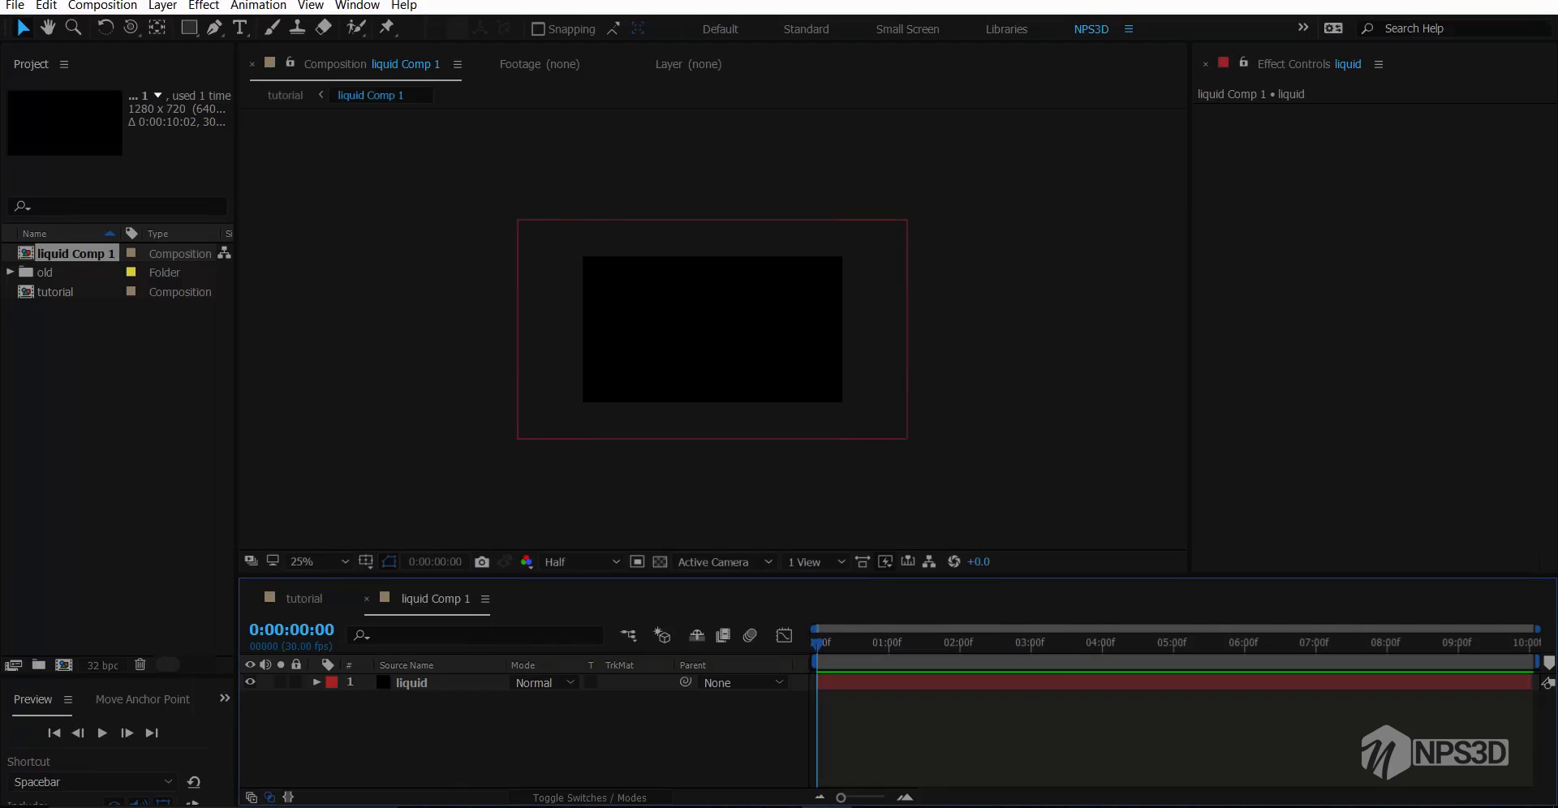
Reset the transform of the liquid solid layer inside liquid Comp 1
left_click(451, 682)
right_click(451, 683)
mouse_move(528, 201)
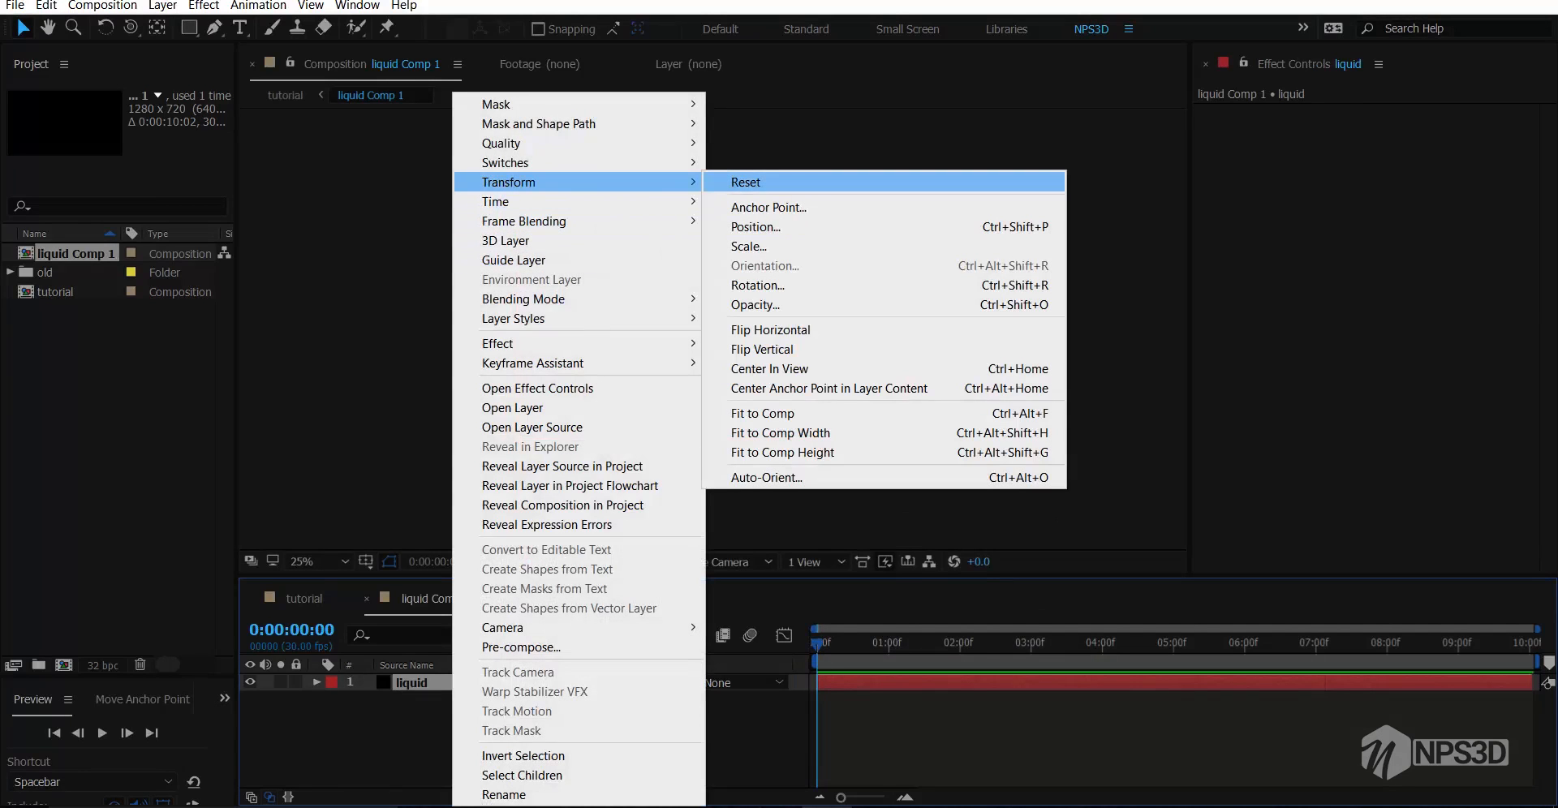
left_click(745, 182)
Center the liquid layer's anchor point in the layer content
right_click(425, 687)
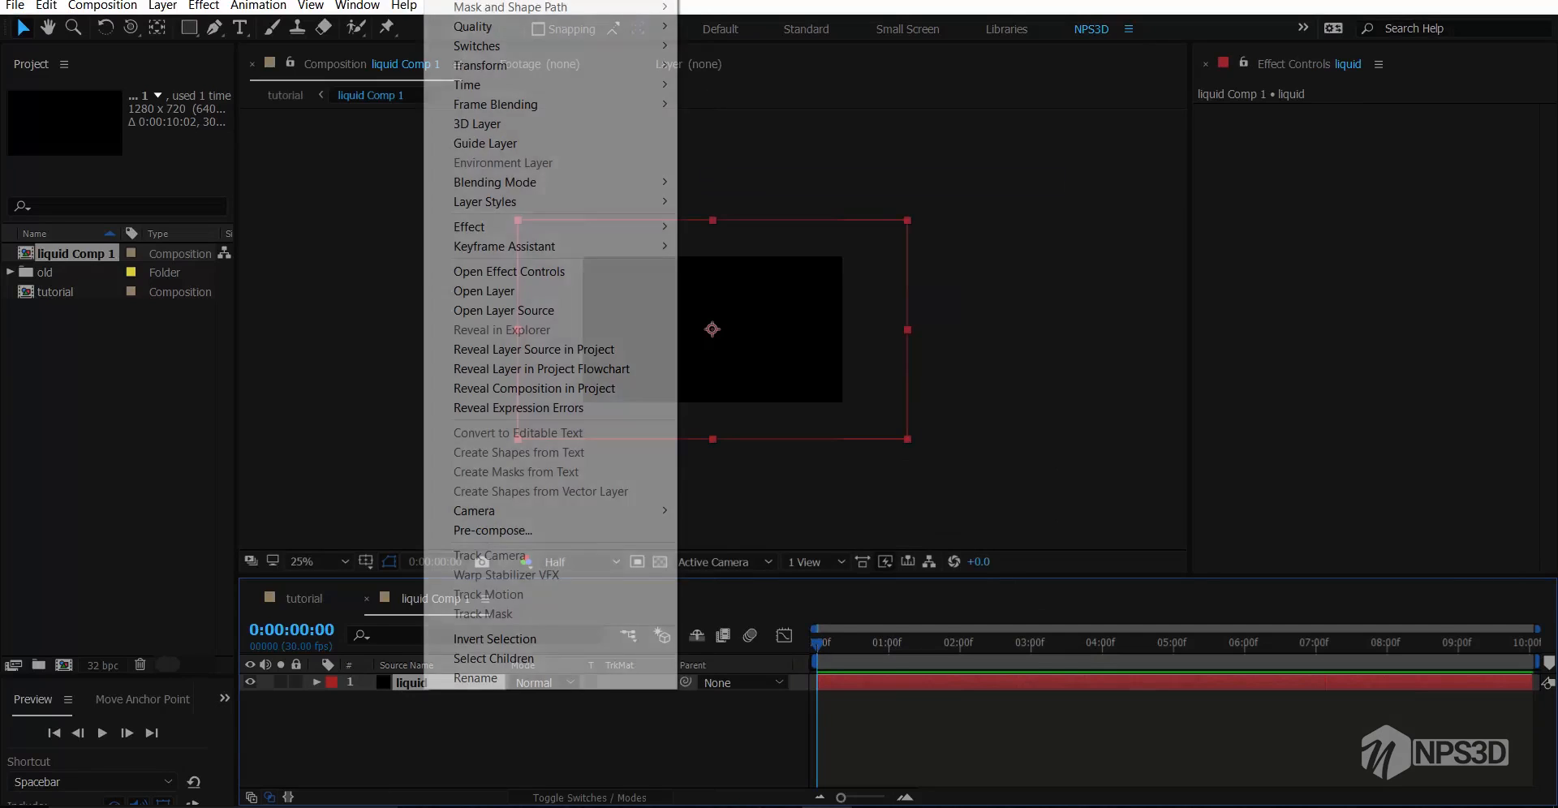
mouse_move(559, 66)
left_click(800, 271)
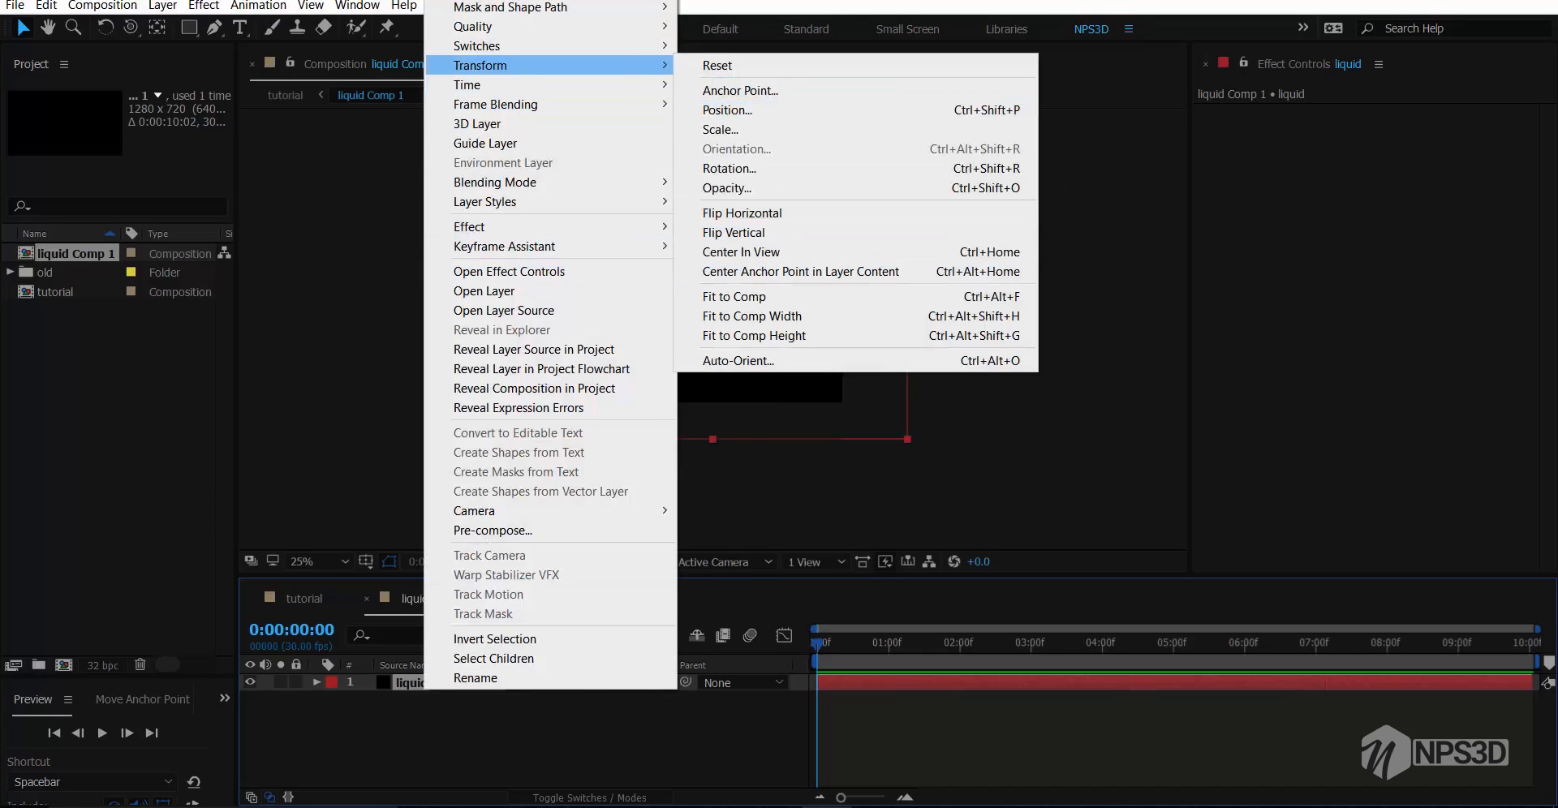
Find and apply the CC Particle World effect to the liquid layer
key("slash")
right_click(1336, 235)
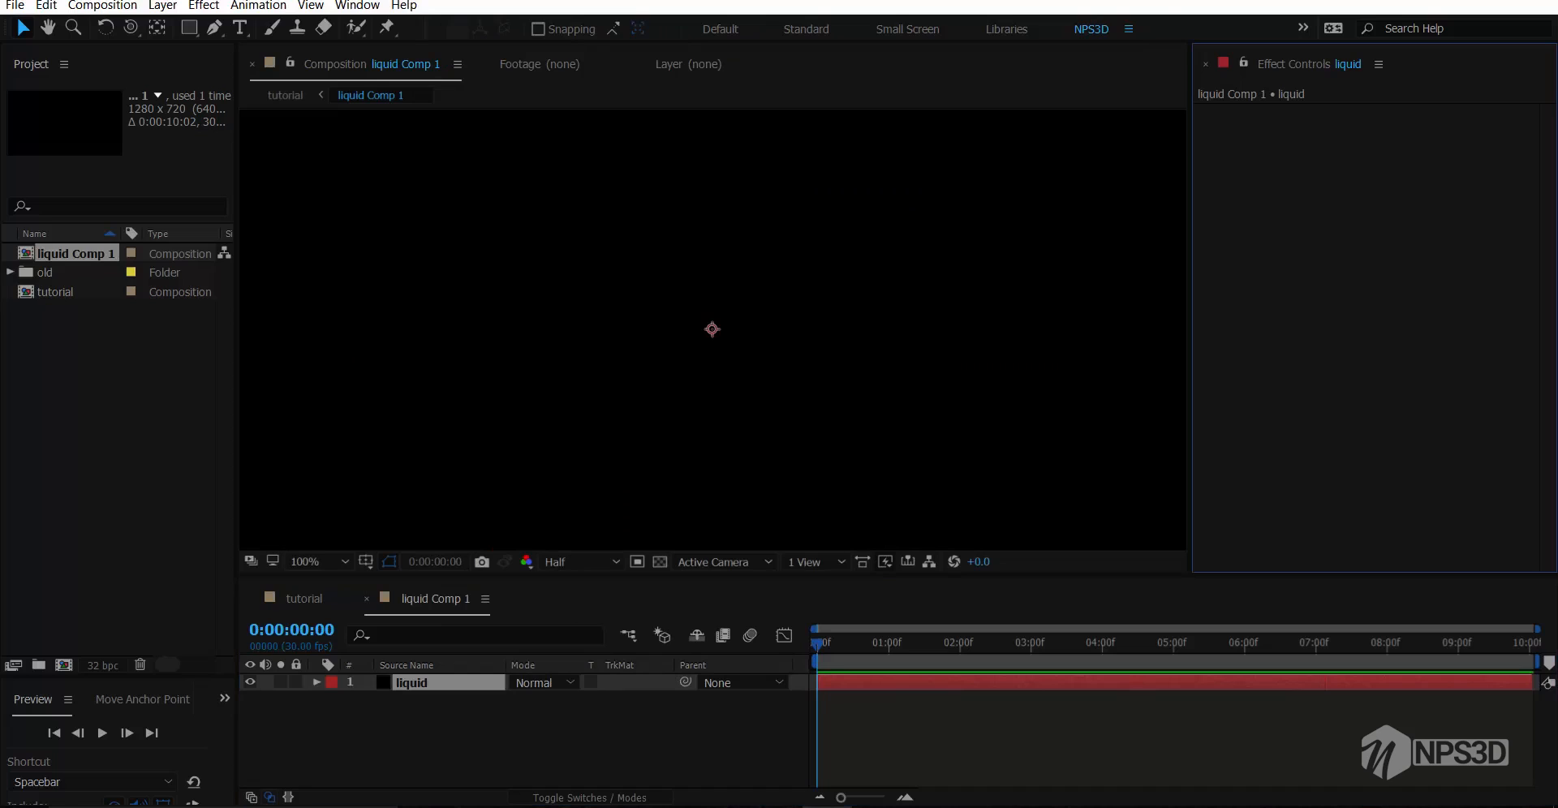
key("ctrl+space")
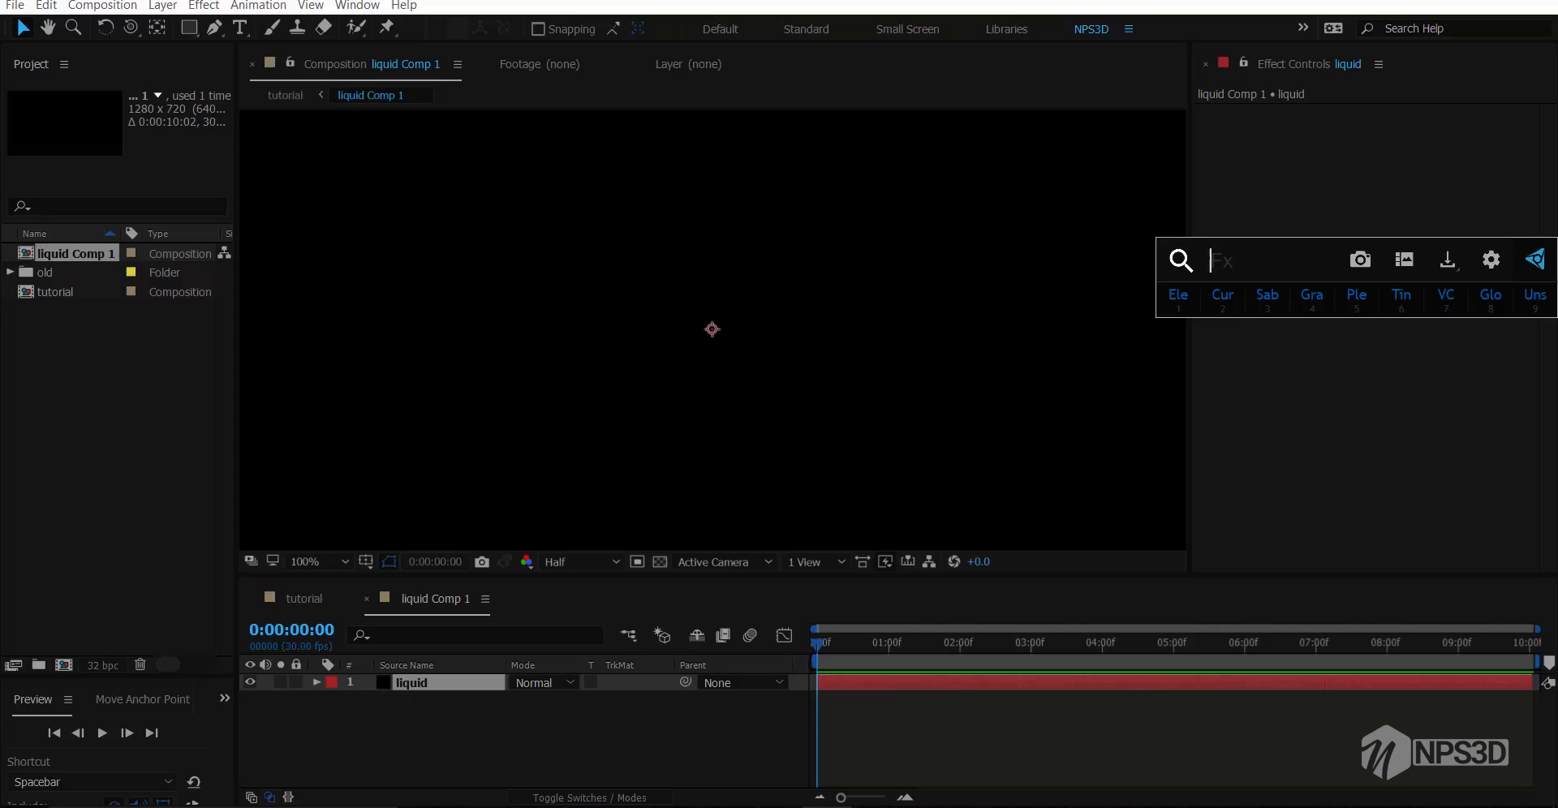
type("cc")
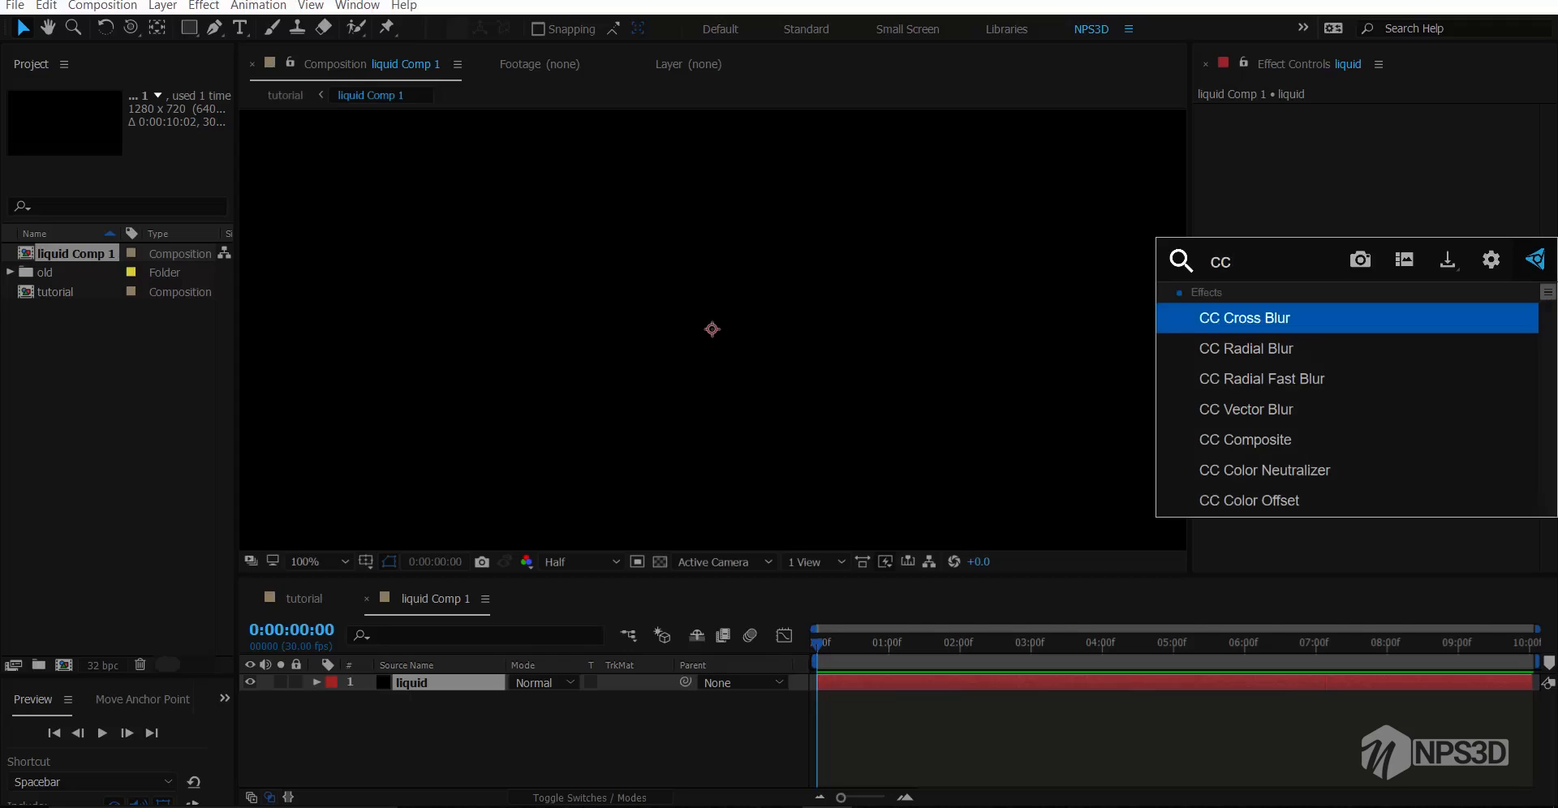
type(" par")
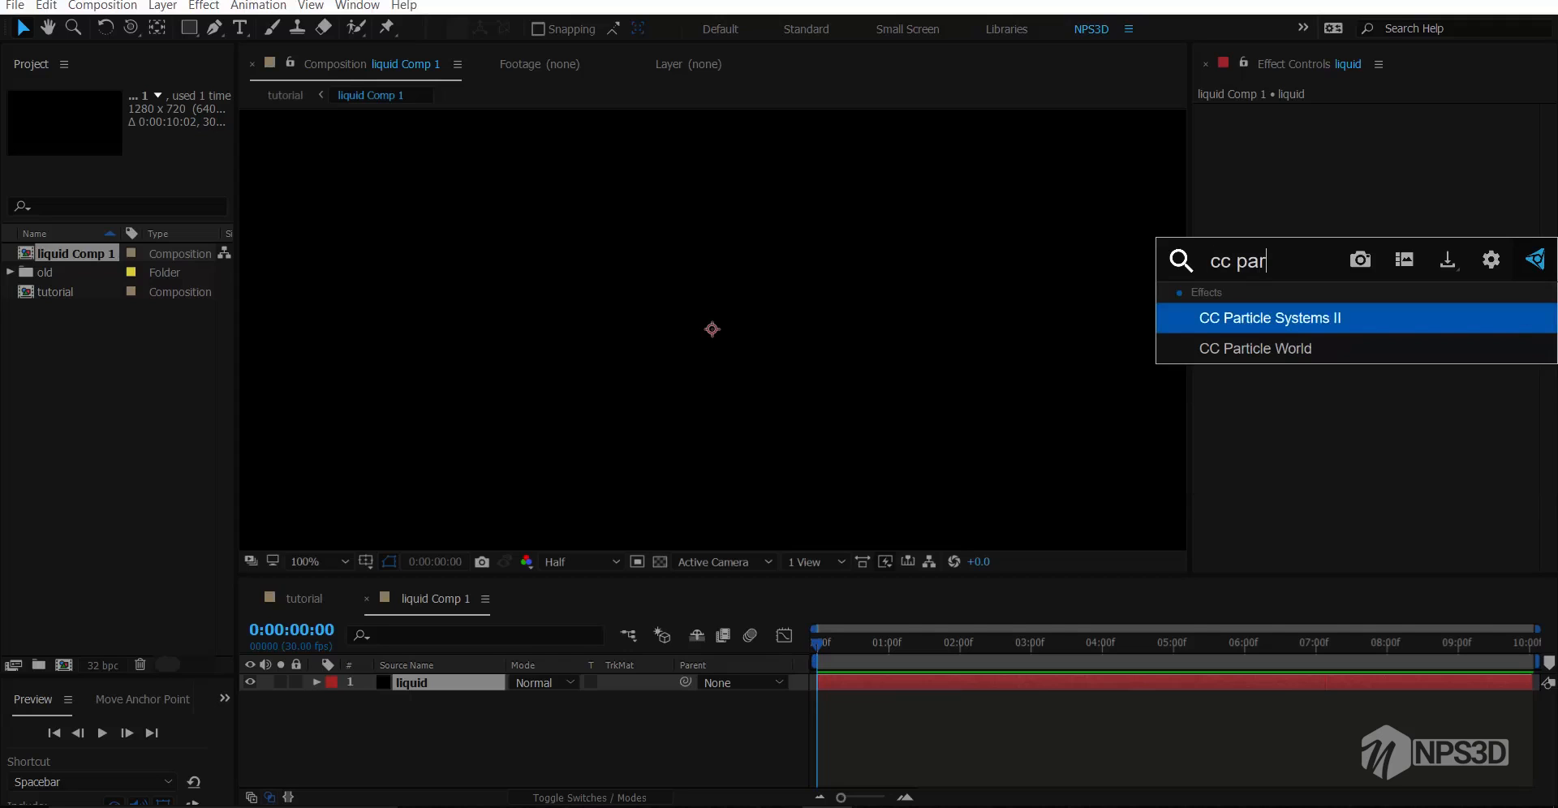
key("Down")
key("Return")
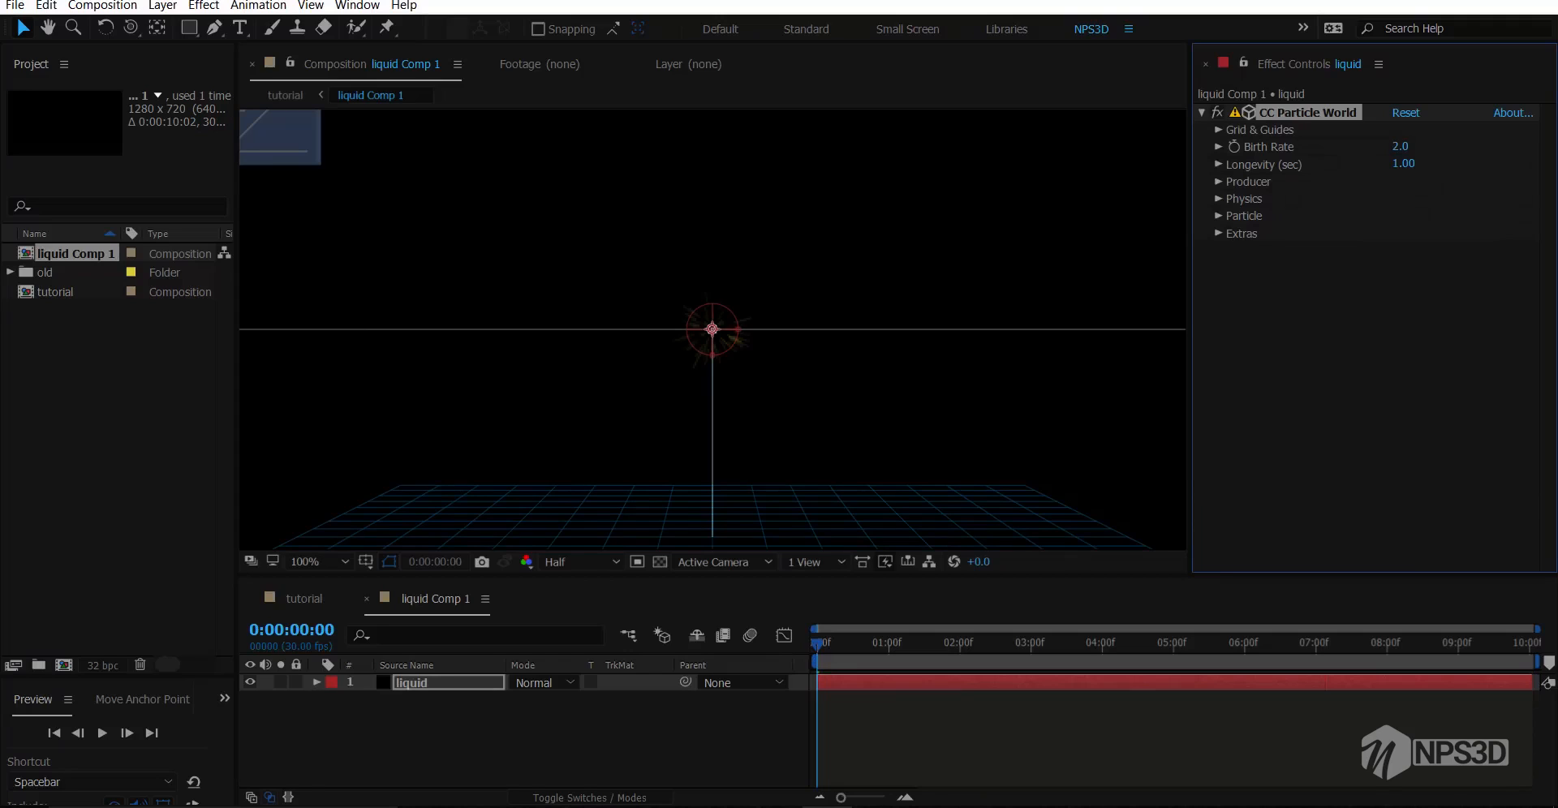
Set the particle Producer's Position Y to -0.30 so it sits just above the frame, and preview the animation
left_click(1218, 164)
left_click(1217, 164)
left_click(1218, 182)
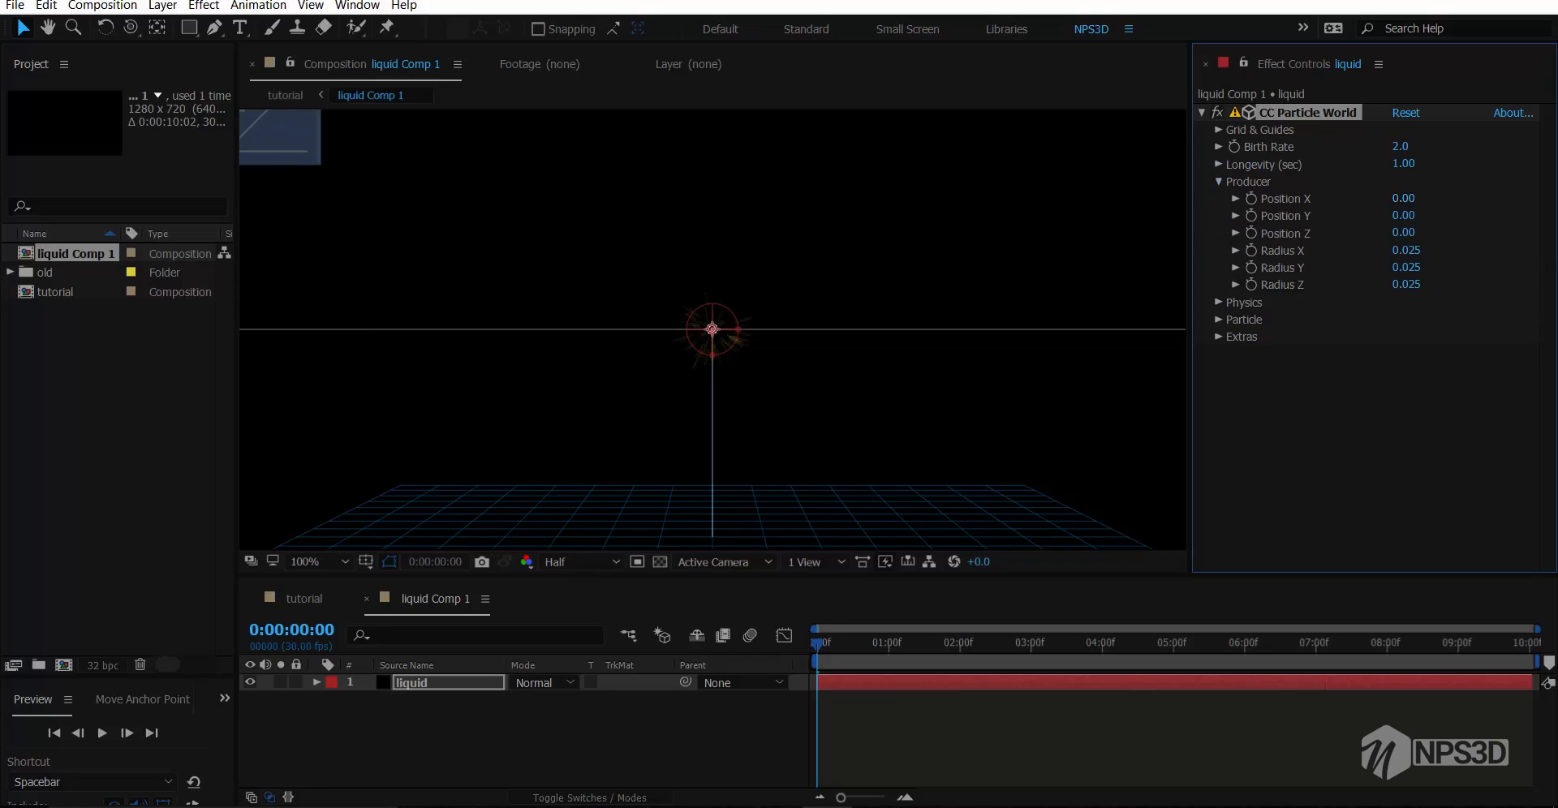
mouse_move(1403, 198)
left_mouse_down()
mouse_move(1371, 198)
mouse_move(1391, 215)
left_mouse_up()
key("ctrl+z")
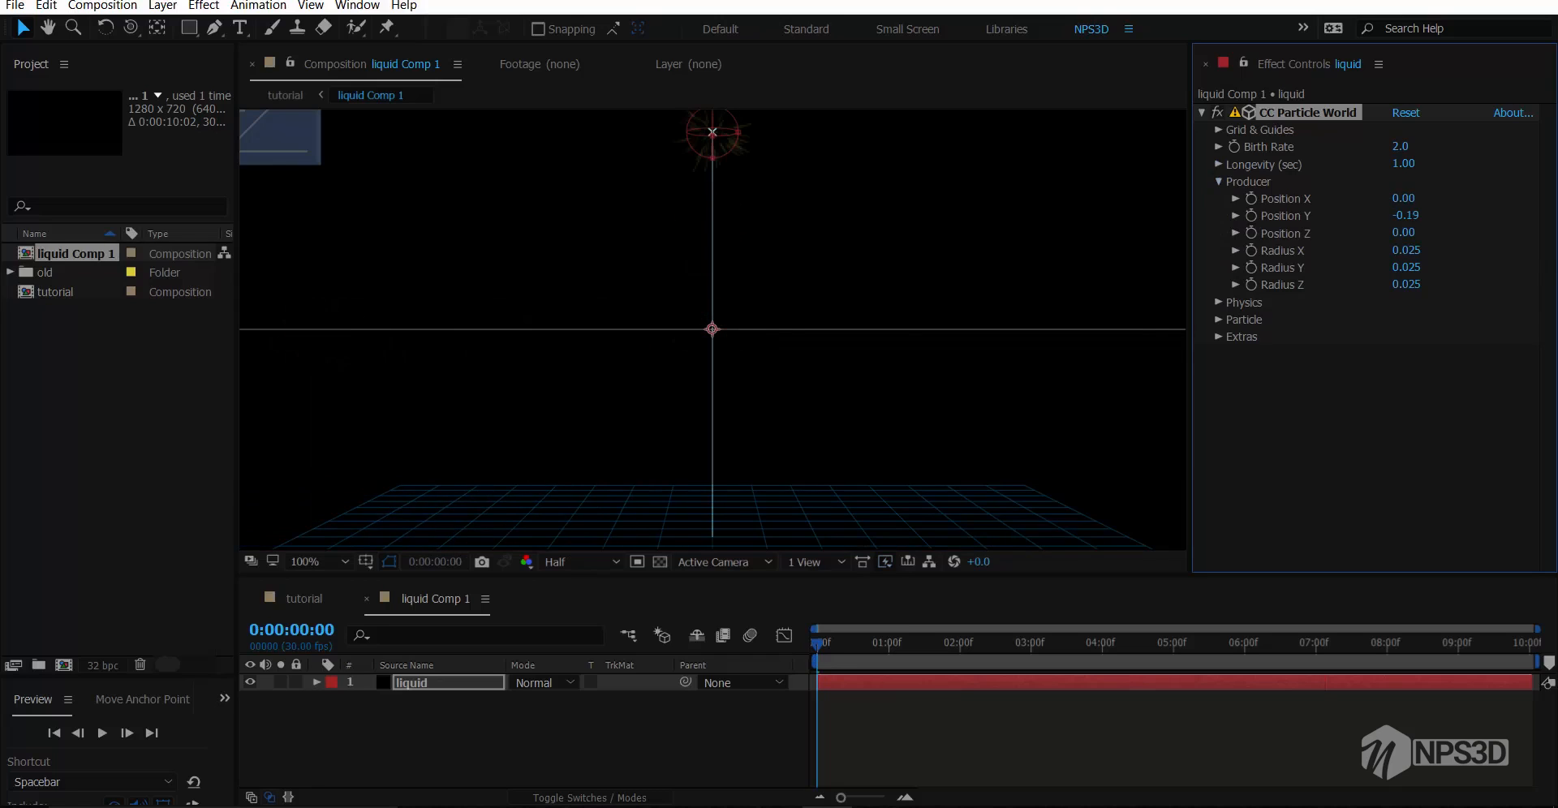
scroll(712, 329, "down", 1)
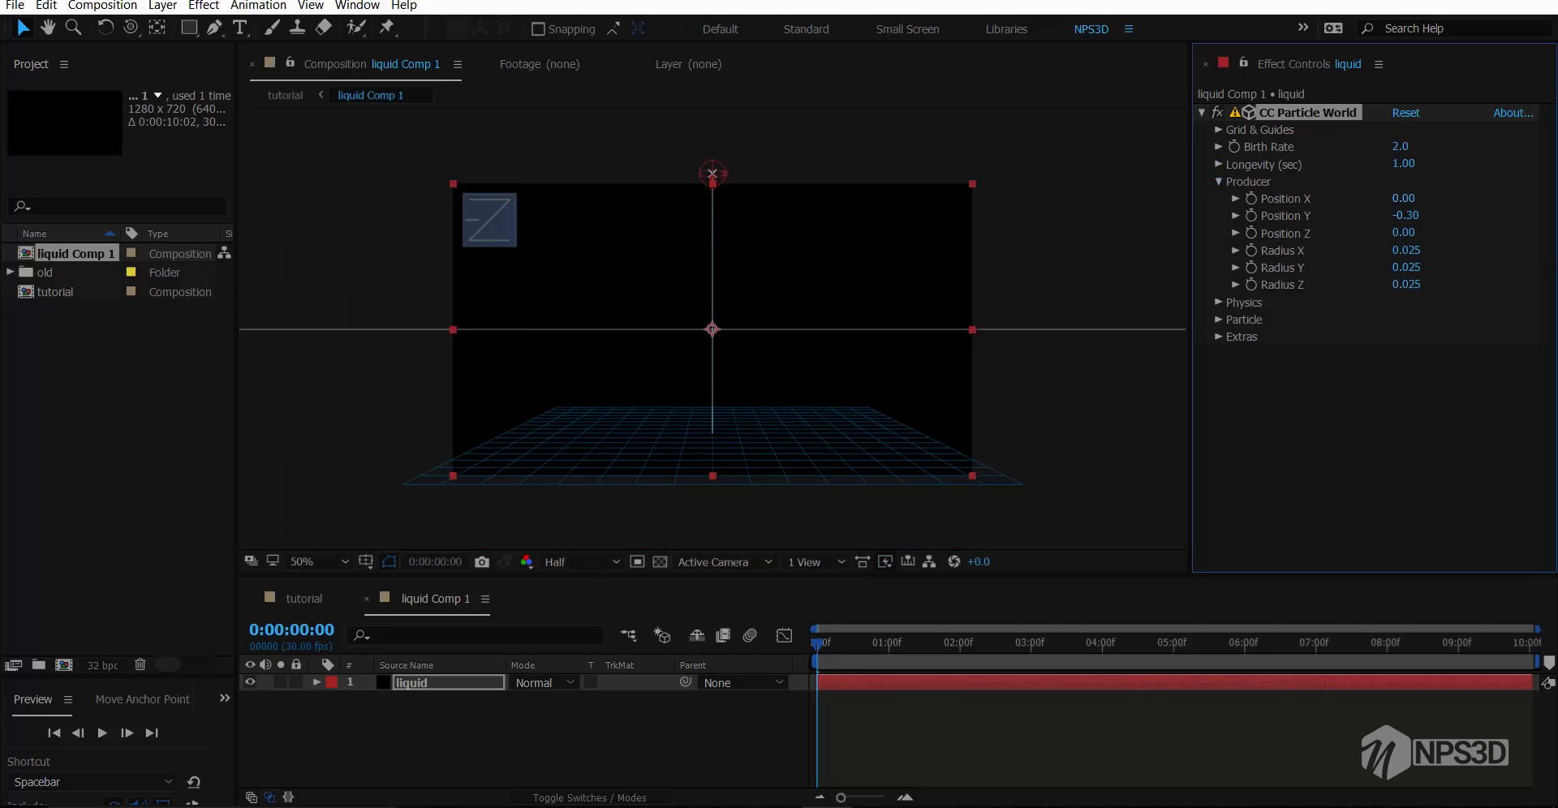
key("space")
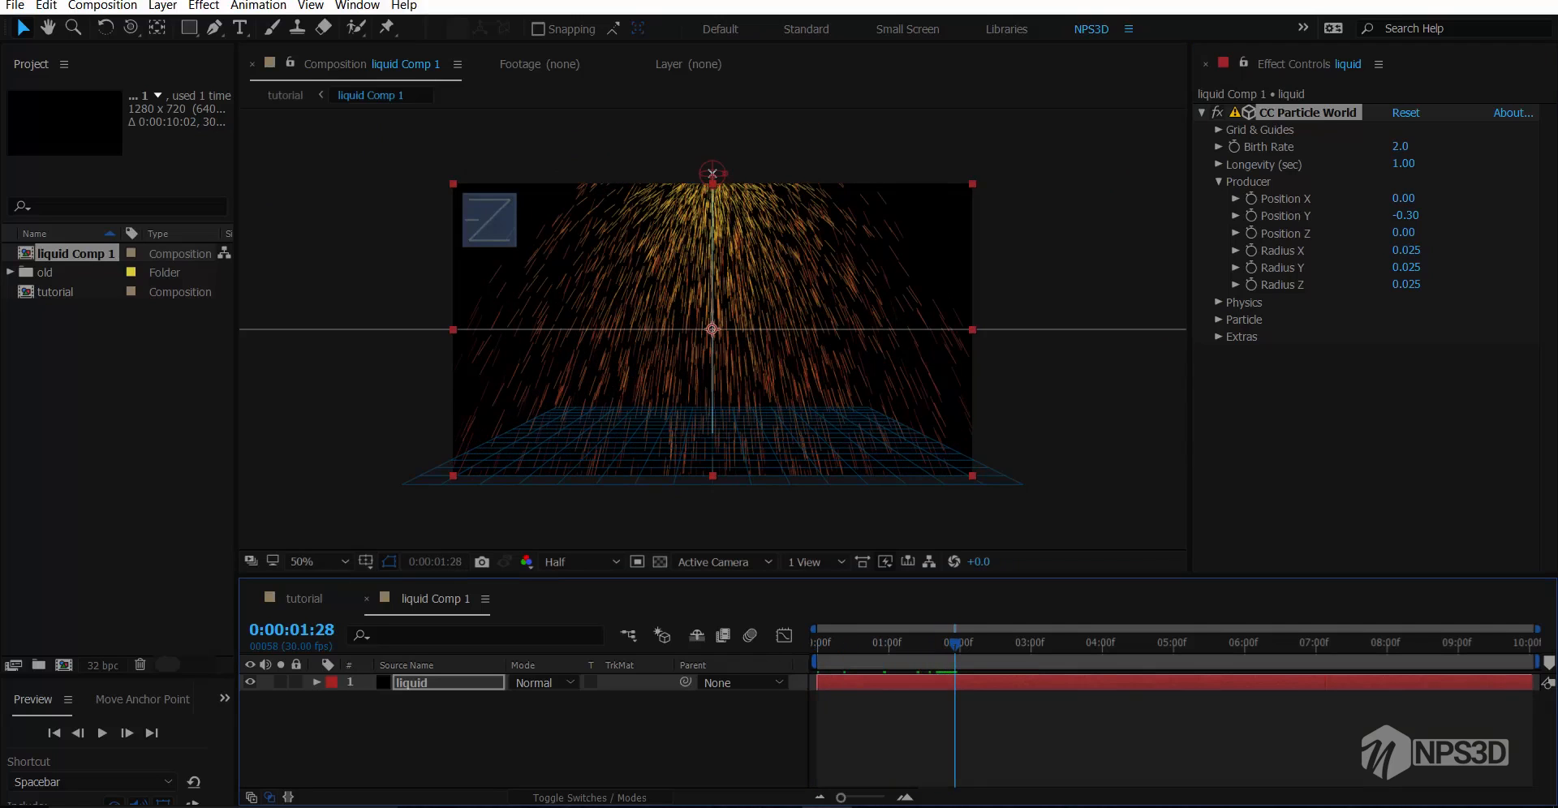
Reduce the Birth Rate to 0.2, widen the Producer's Radius X to 0.585, and preview the particles
left_click_drag(1401, 147, 1383, 146)
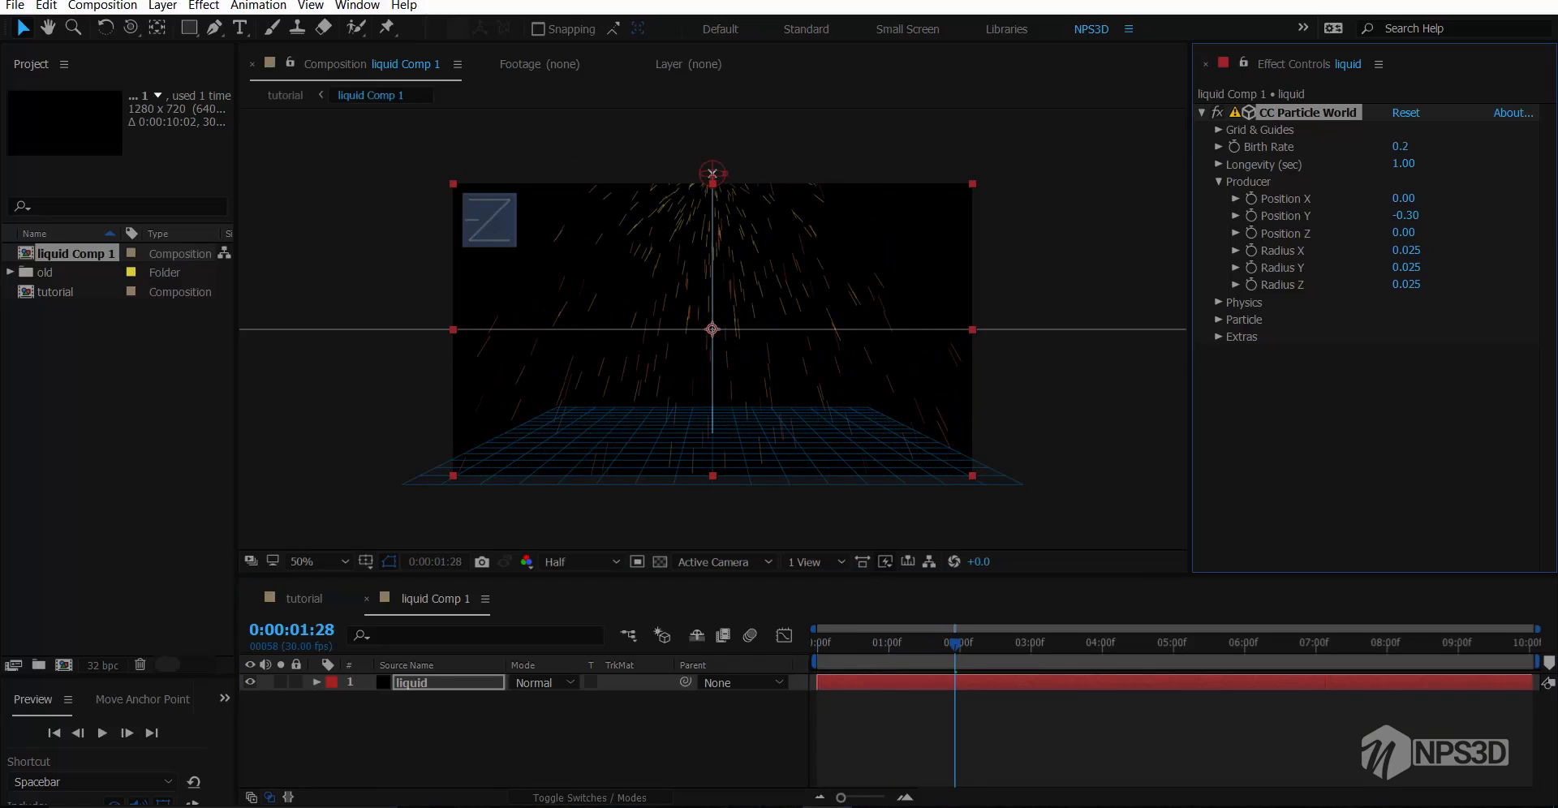
left_click_drag(1406, 251, 1452, 251)
key("space")
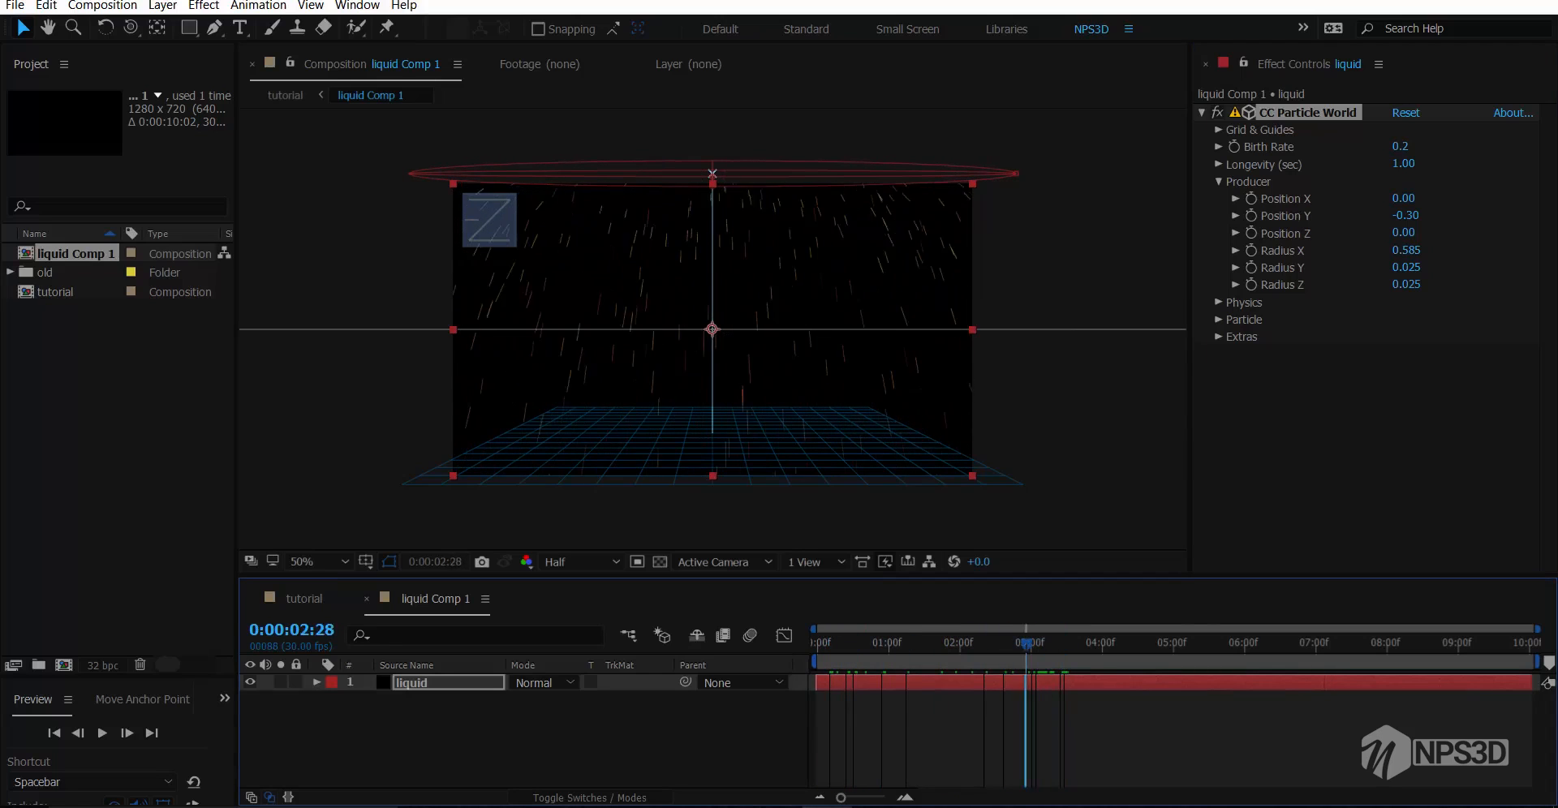
Try a Physics Gravity of 0.940, reduce it to 0.450, and preview the falling particles from the start
left_click(1218, 302)
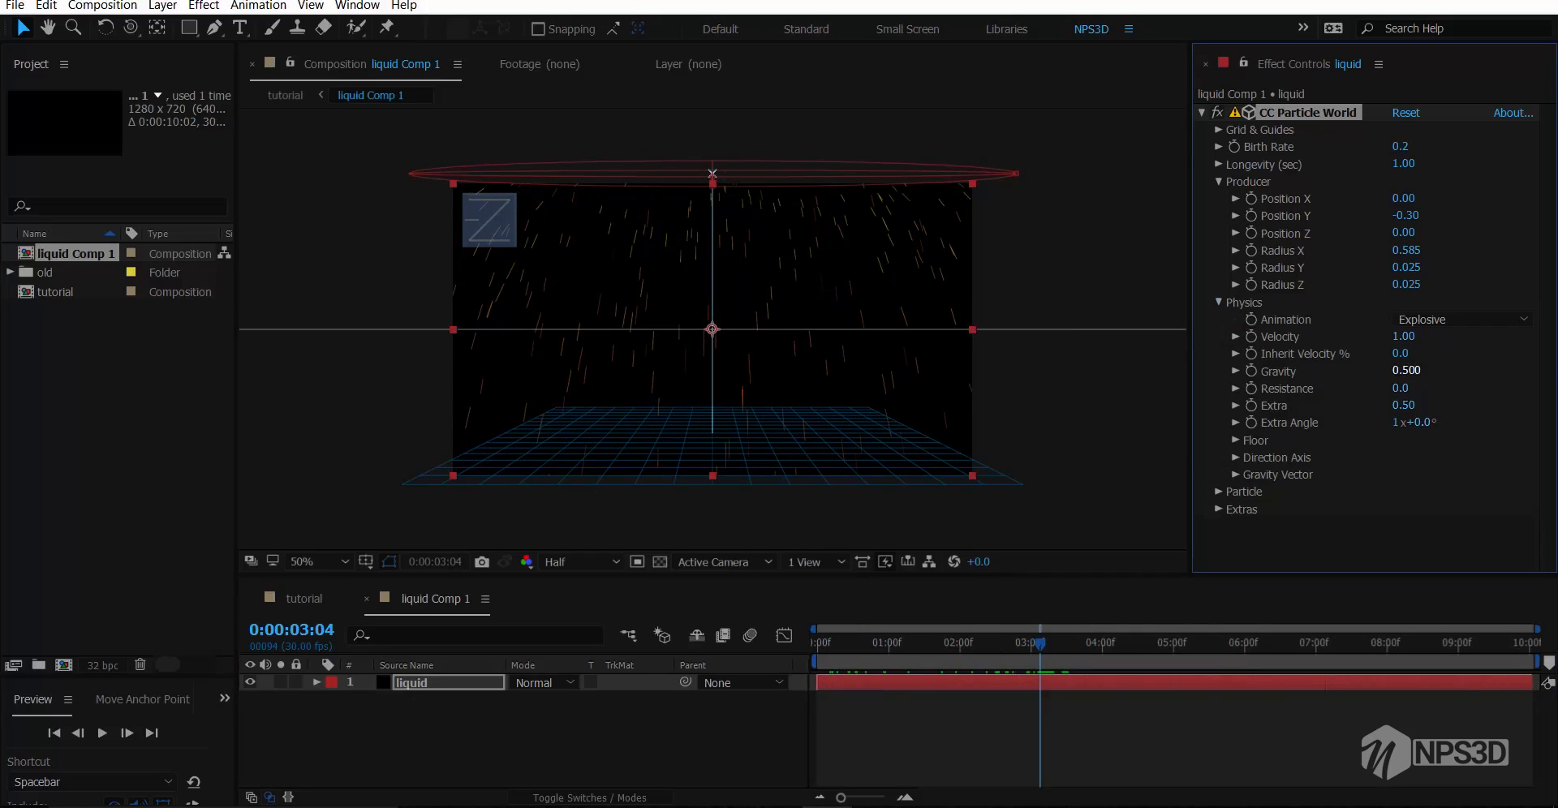
left_click_drag(1411, 371, 1441, 371)
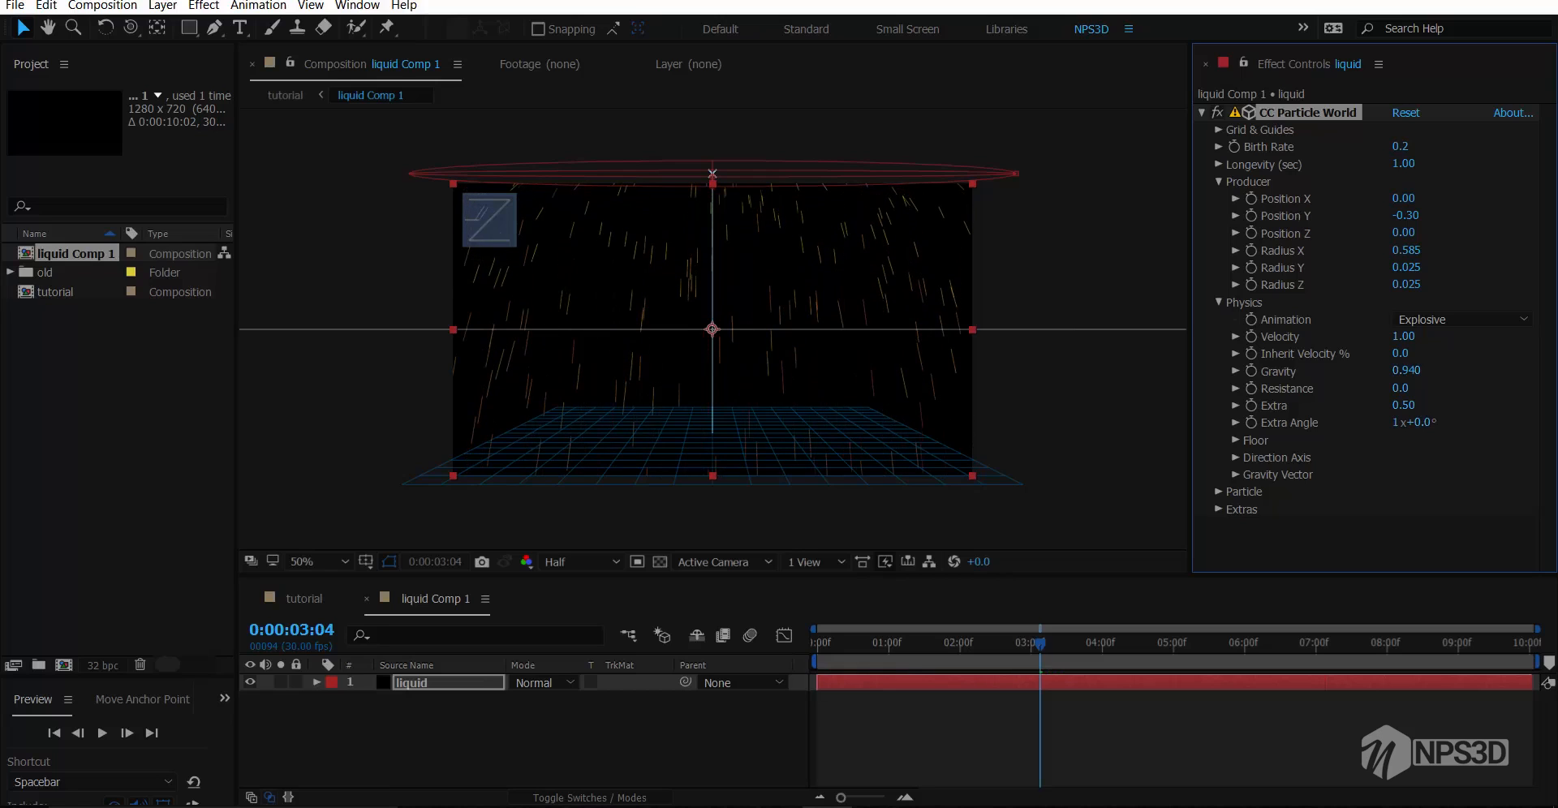
left_click(817, 642)
key("space")
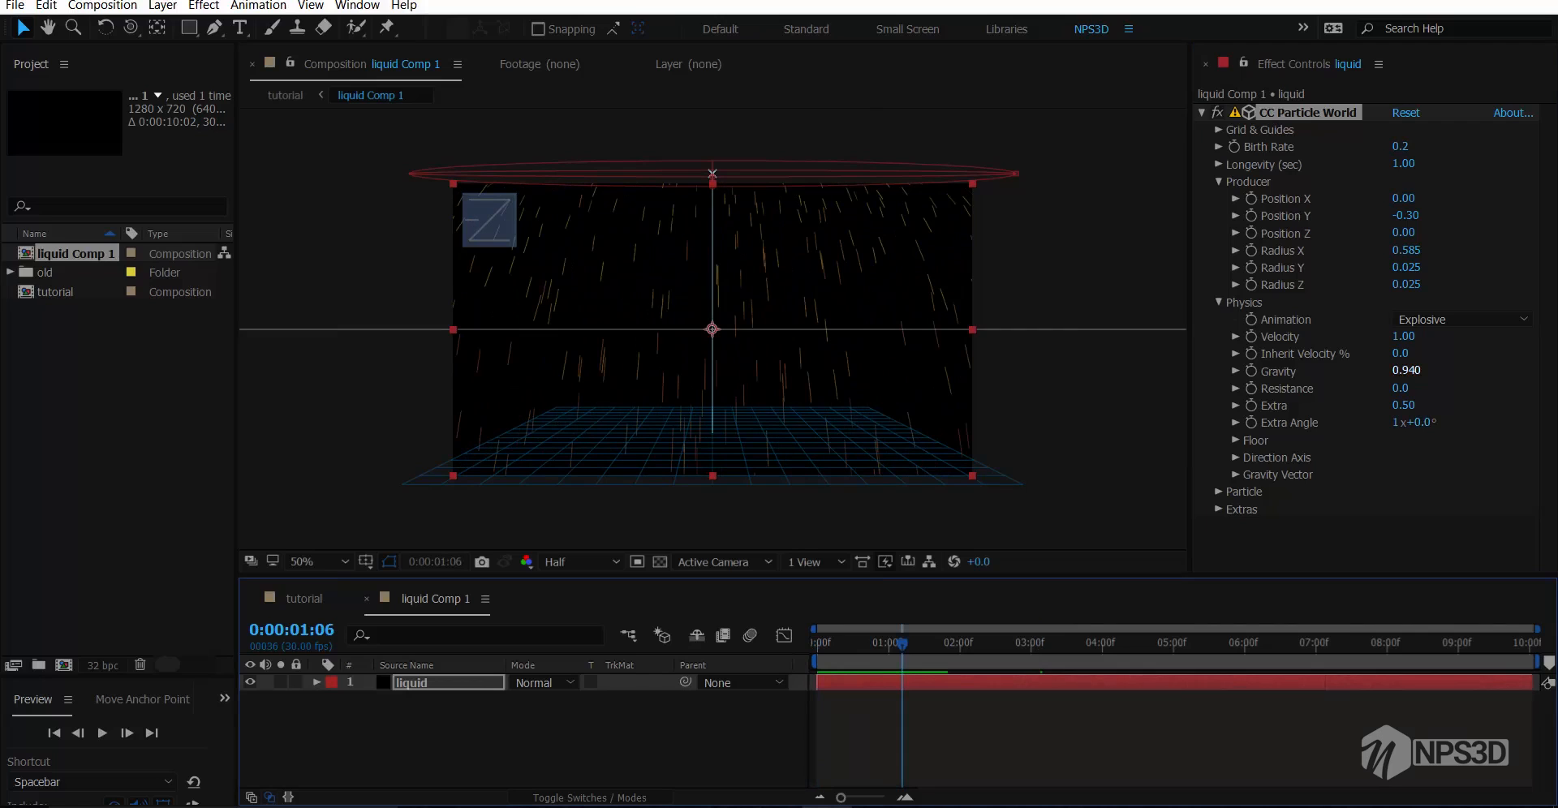
left_click_drag(1407, 371, 1368, 371)
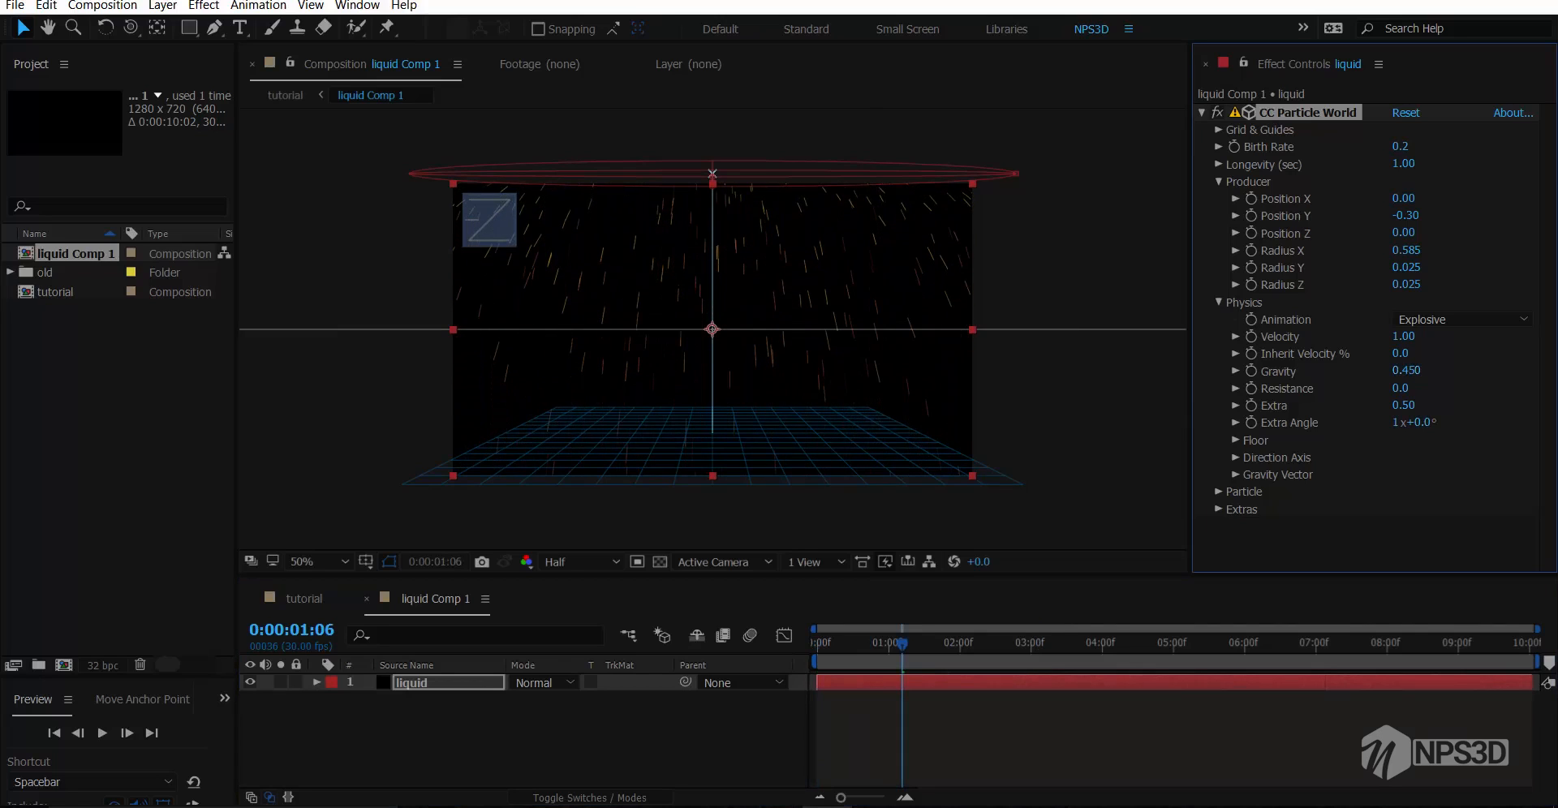
left_click(817, 642)
key("space")
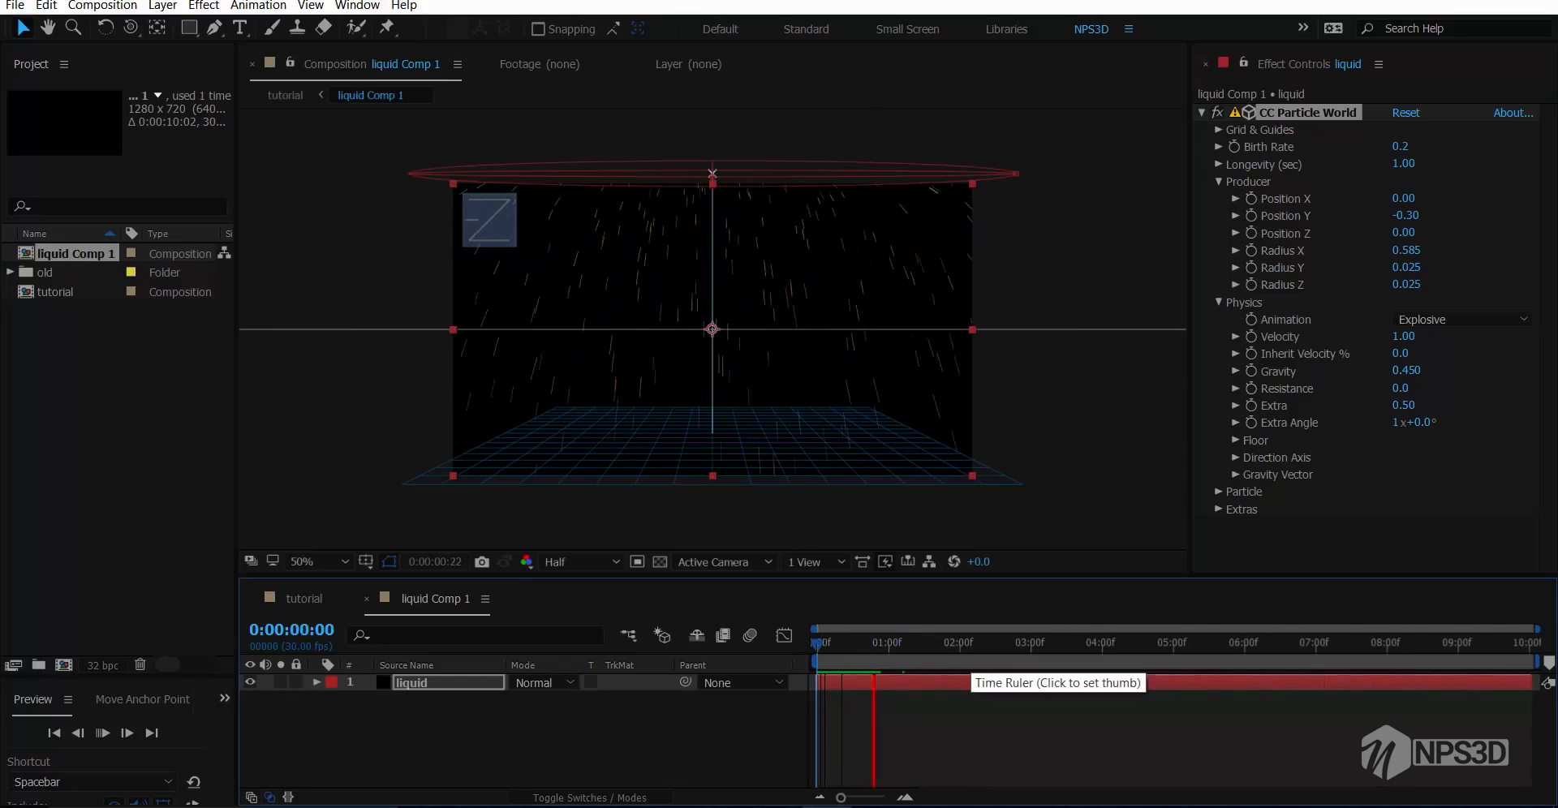
key("space")
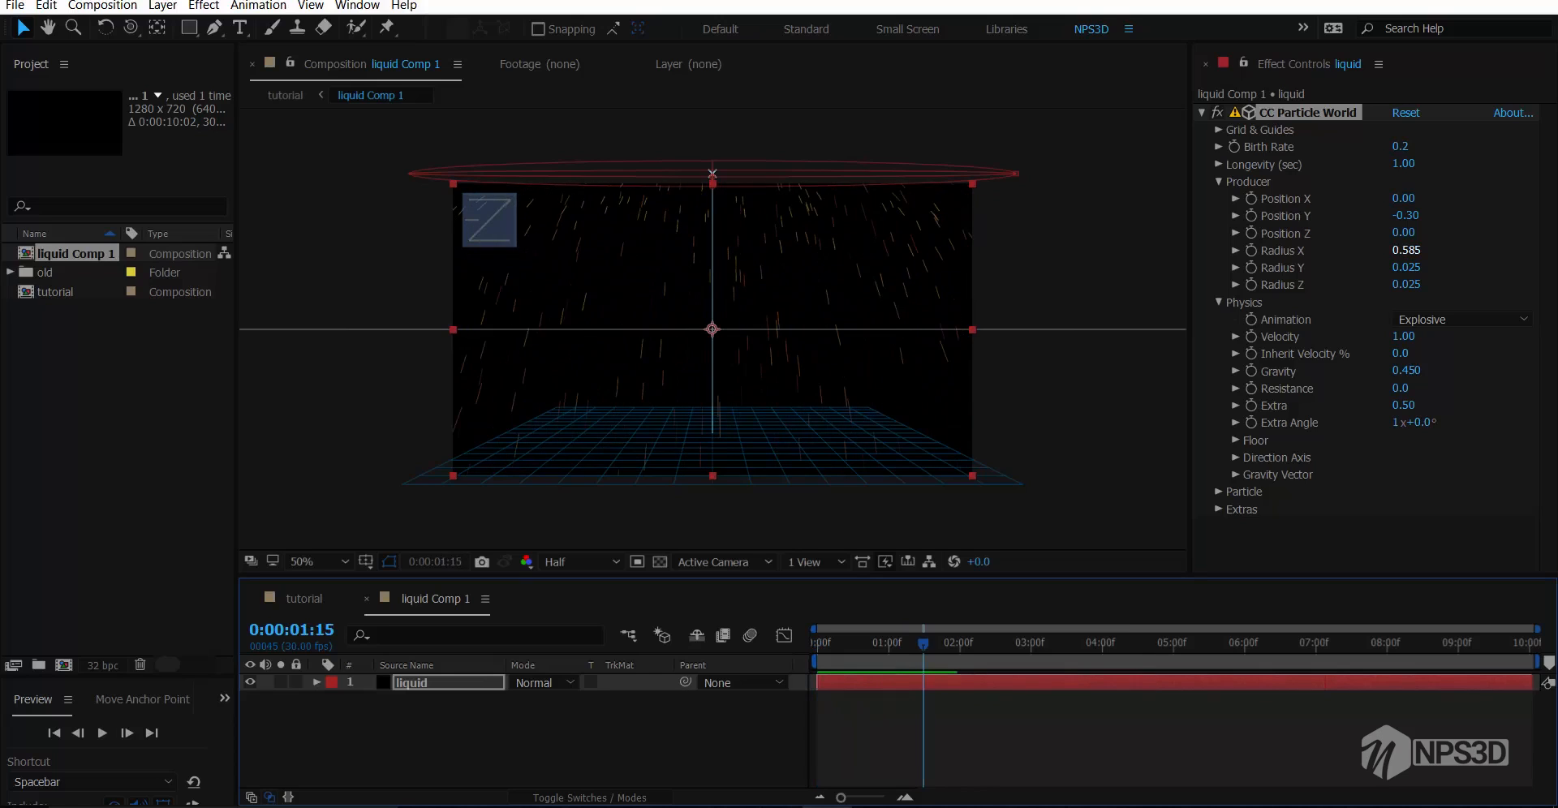
Widen the Producer's Radius X to 1.015 and set the Particle Type to Shaded Sphere after trying Faded Sphere
mouse_move(1406, 250)
left_mouse_down()
mouse_move(1452, 250)
mouse_move(1399, 249)
left_mouse_up()
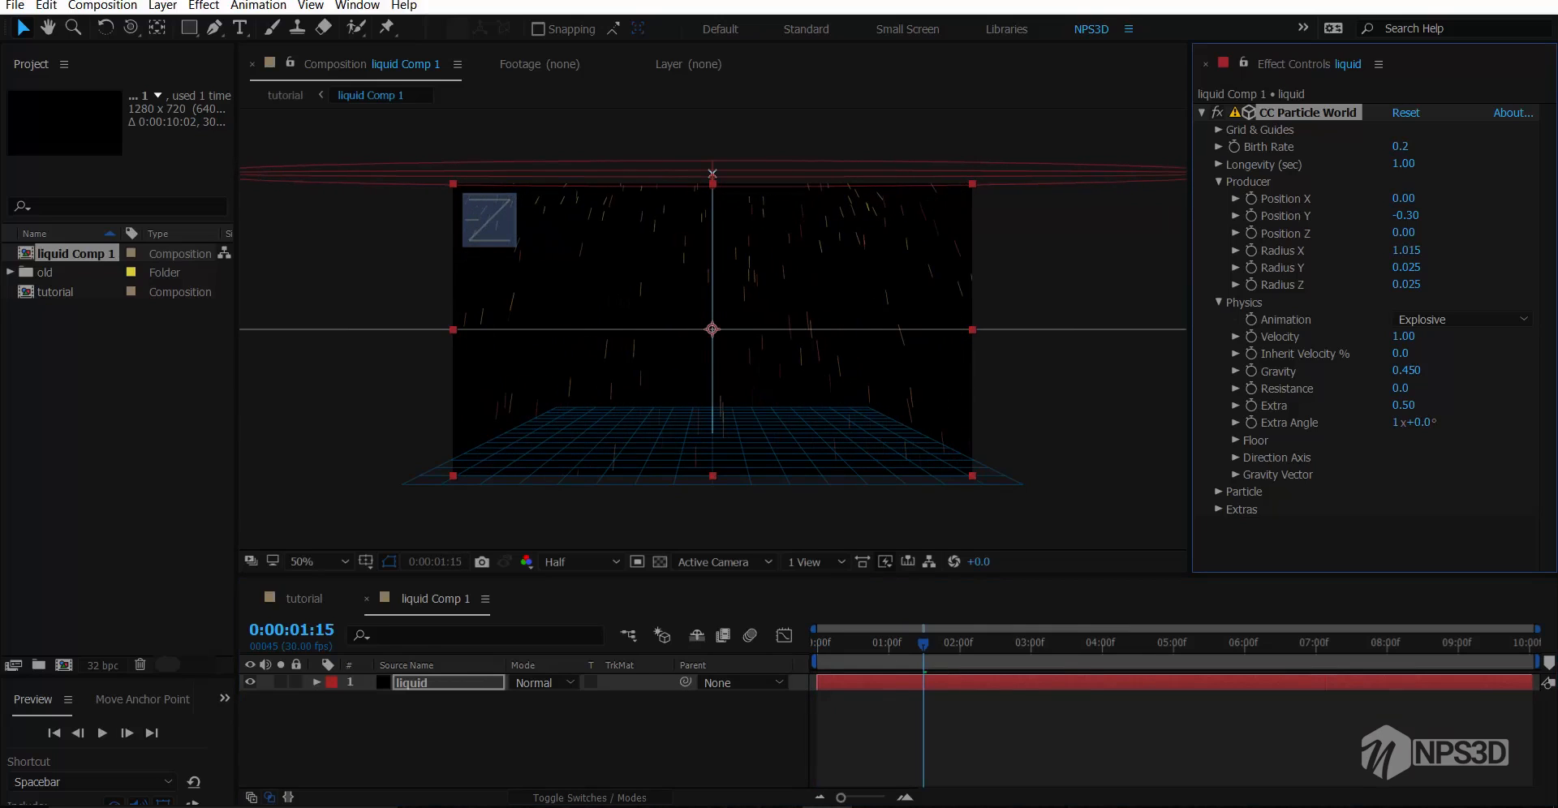
left_click(1217, 490)
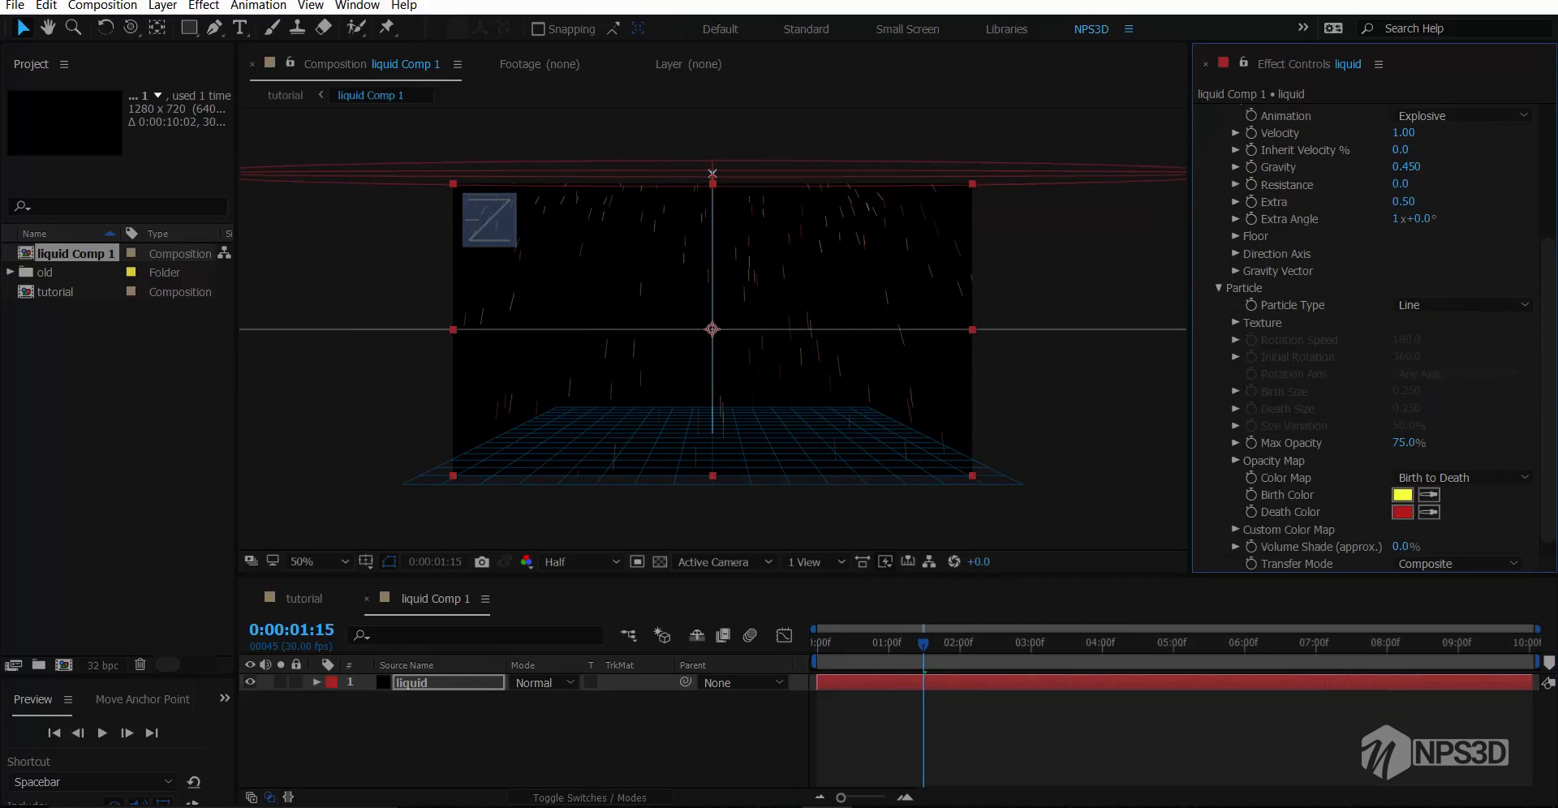
left_click(1460, 305)
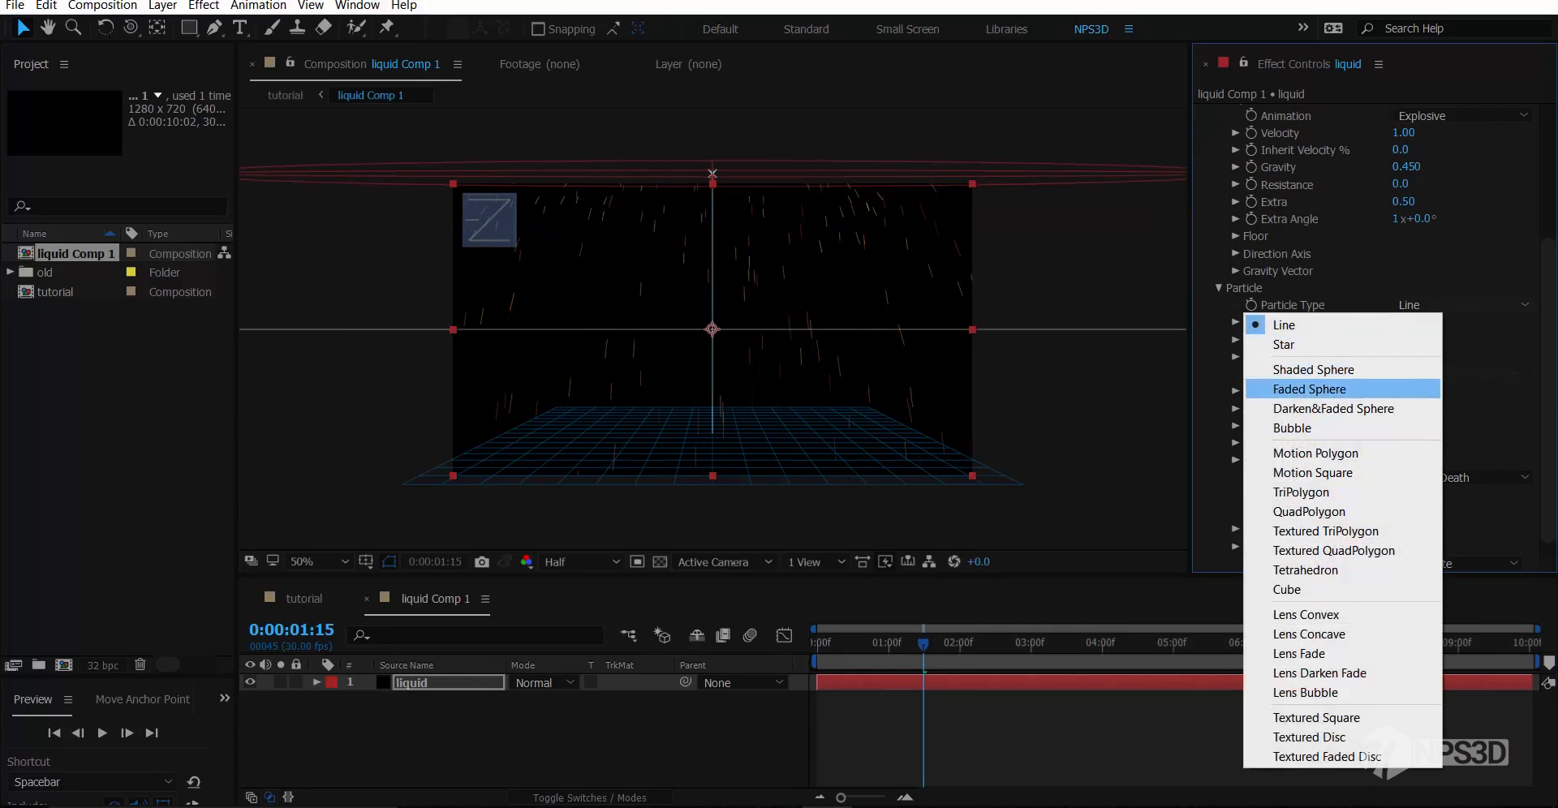
left_click(1298, 388)
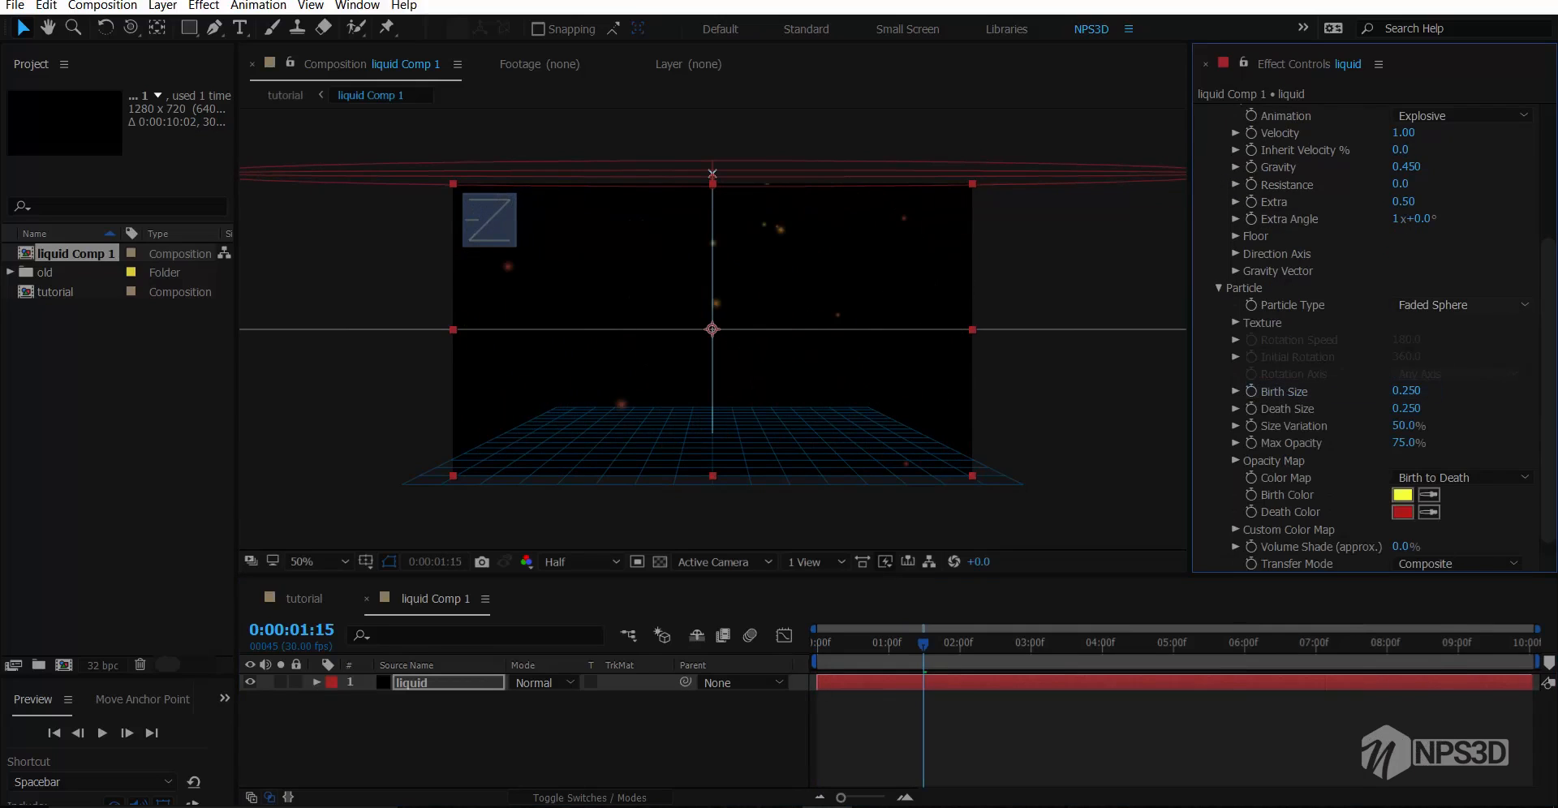
left_click(1460, 305)
left_click(1314, 368)
Raise the particle Birth Rate to 0.7 and preview the spheres
scroll(1371, 337, "up", 5)
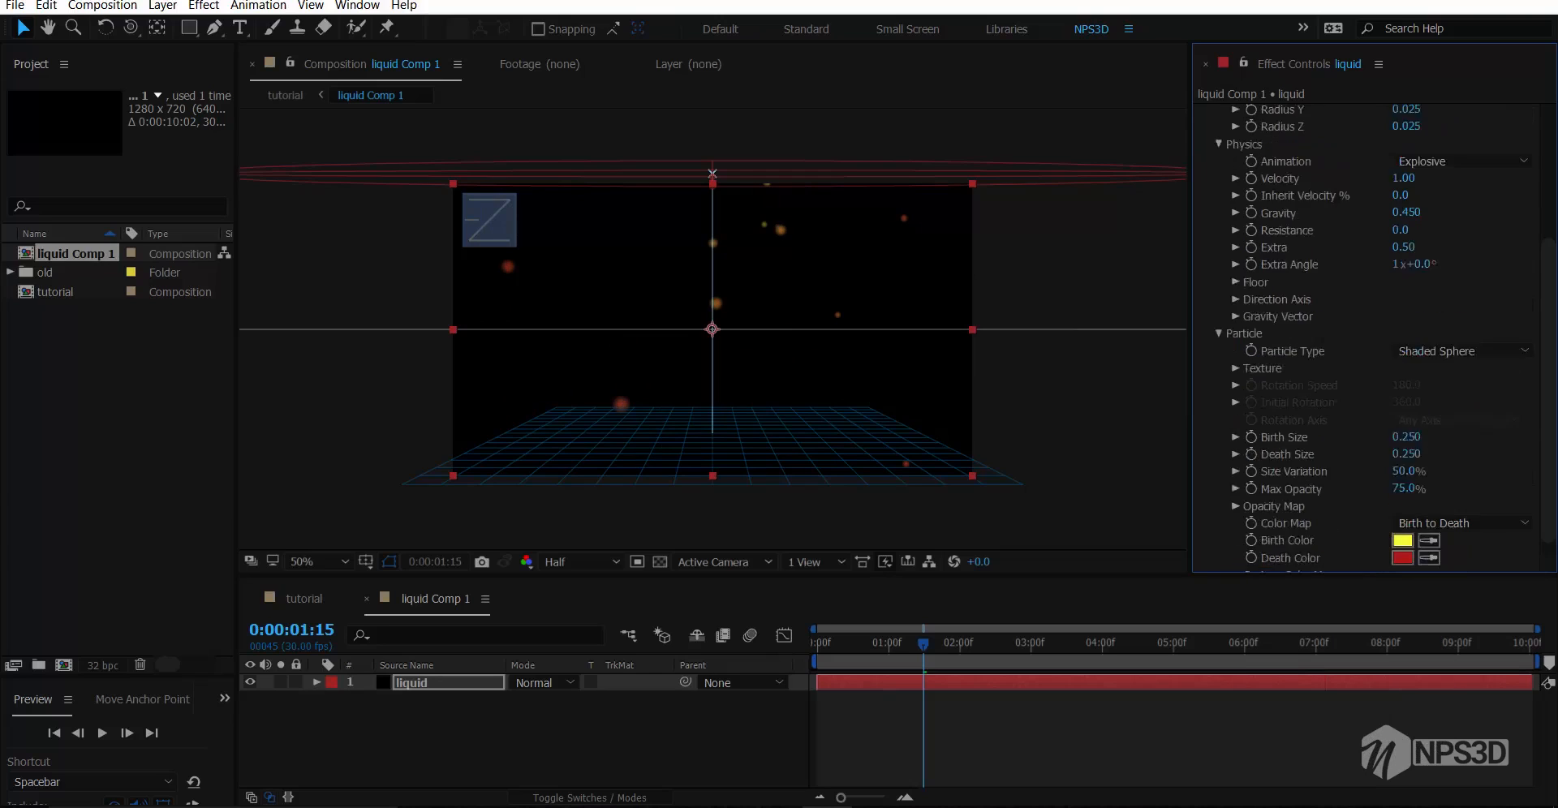
left_click_drag(1400, 147, 1404, 147)
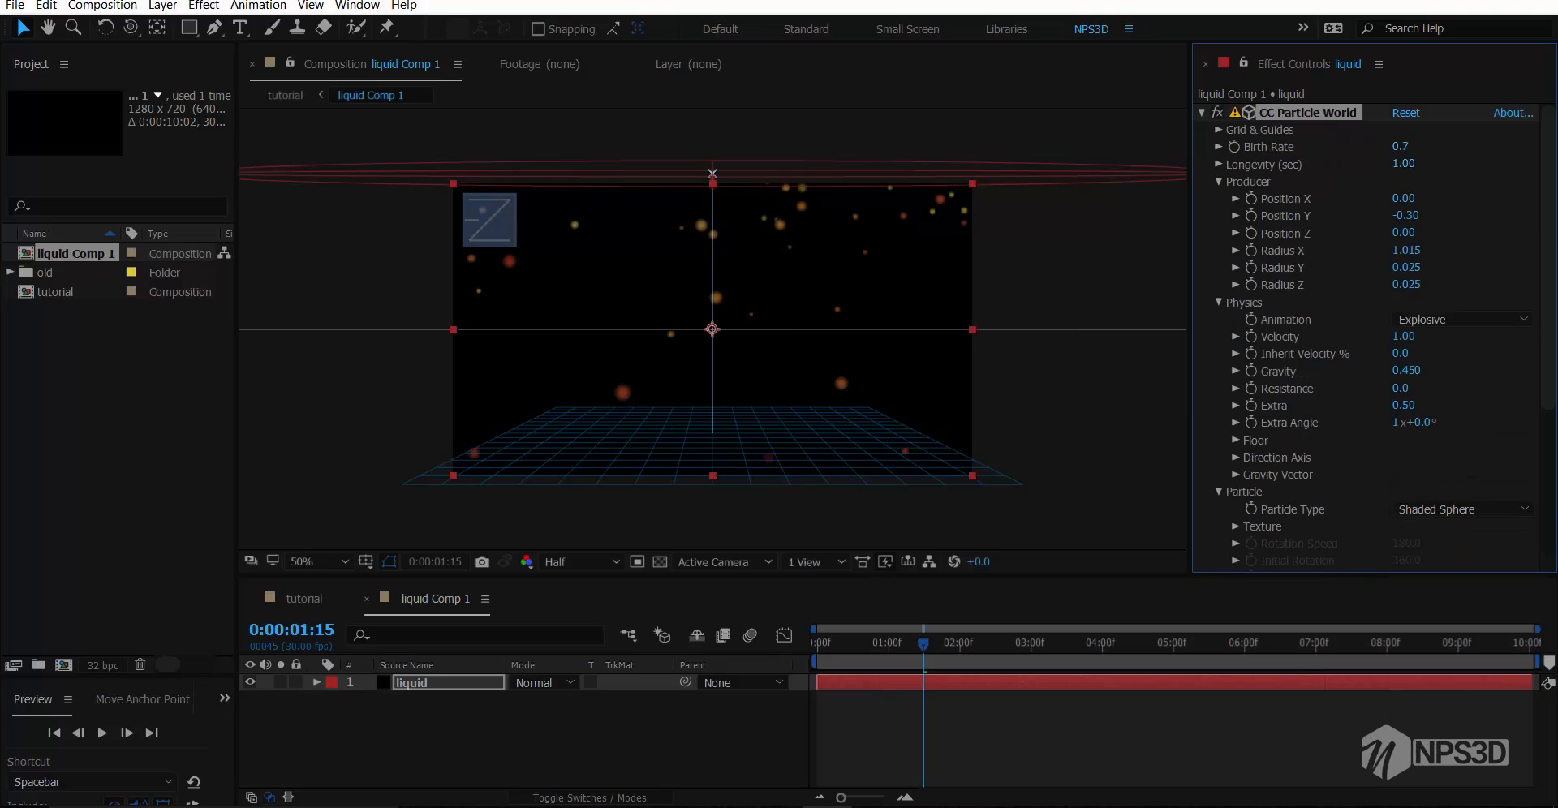
key("space")
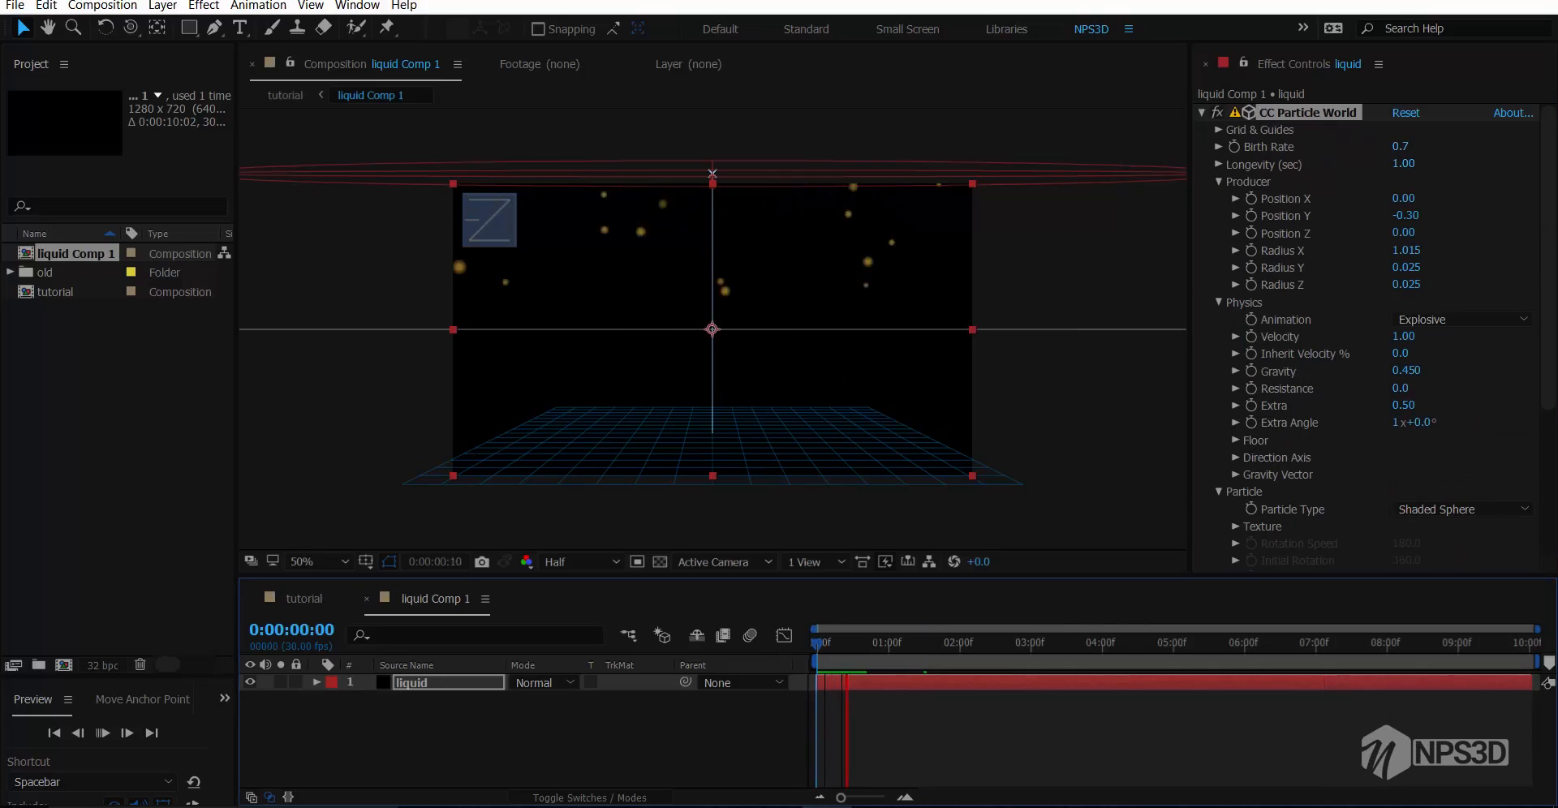
key("space")
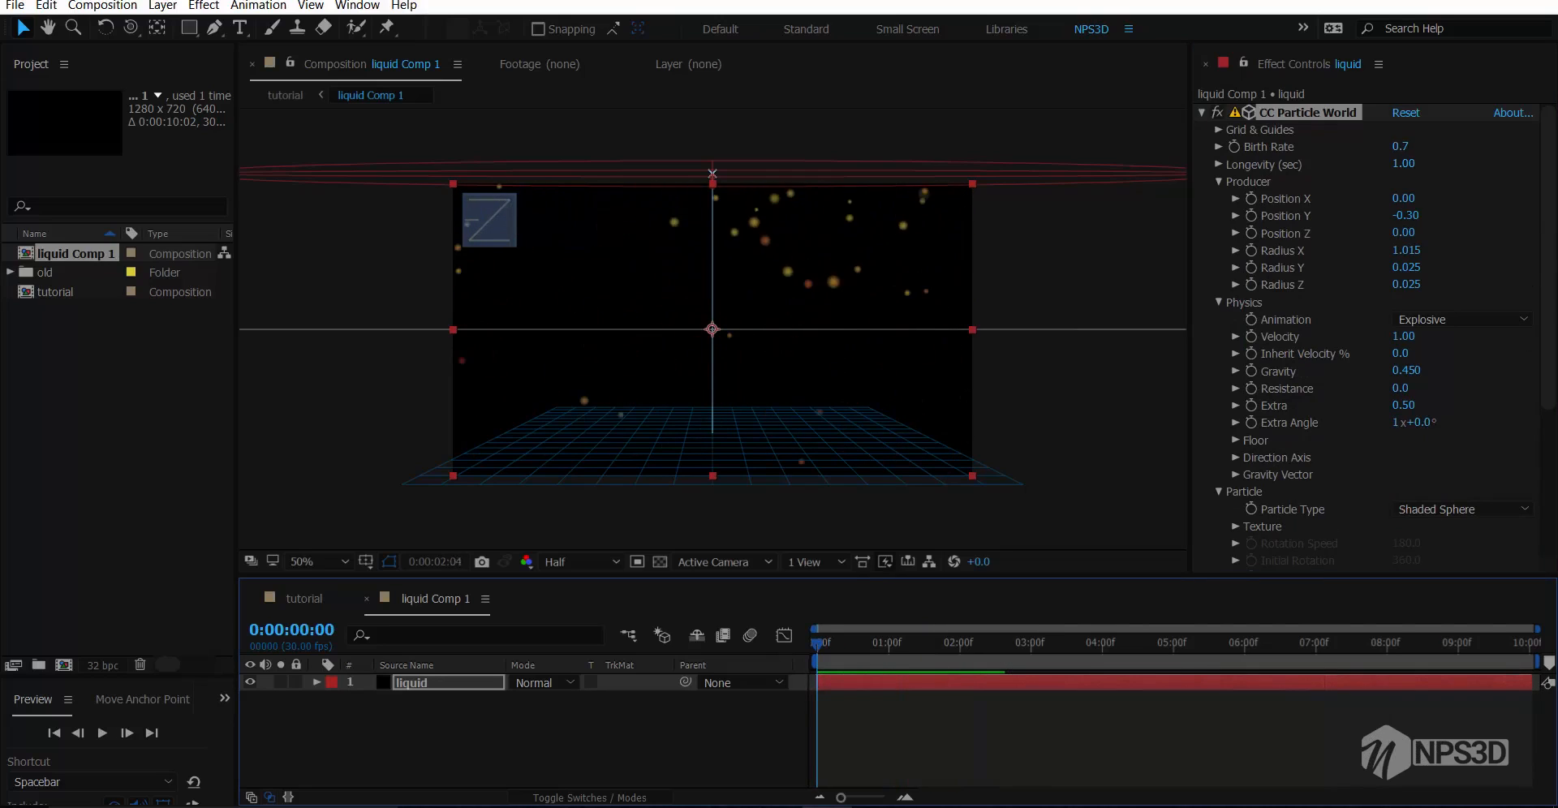
Enlarge the particles' Birth Size to 0.770, preview from the start, and increase it further to 1.510
scroll(1365, 337, "down", 3)
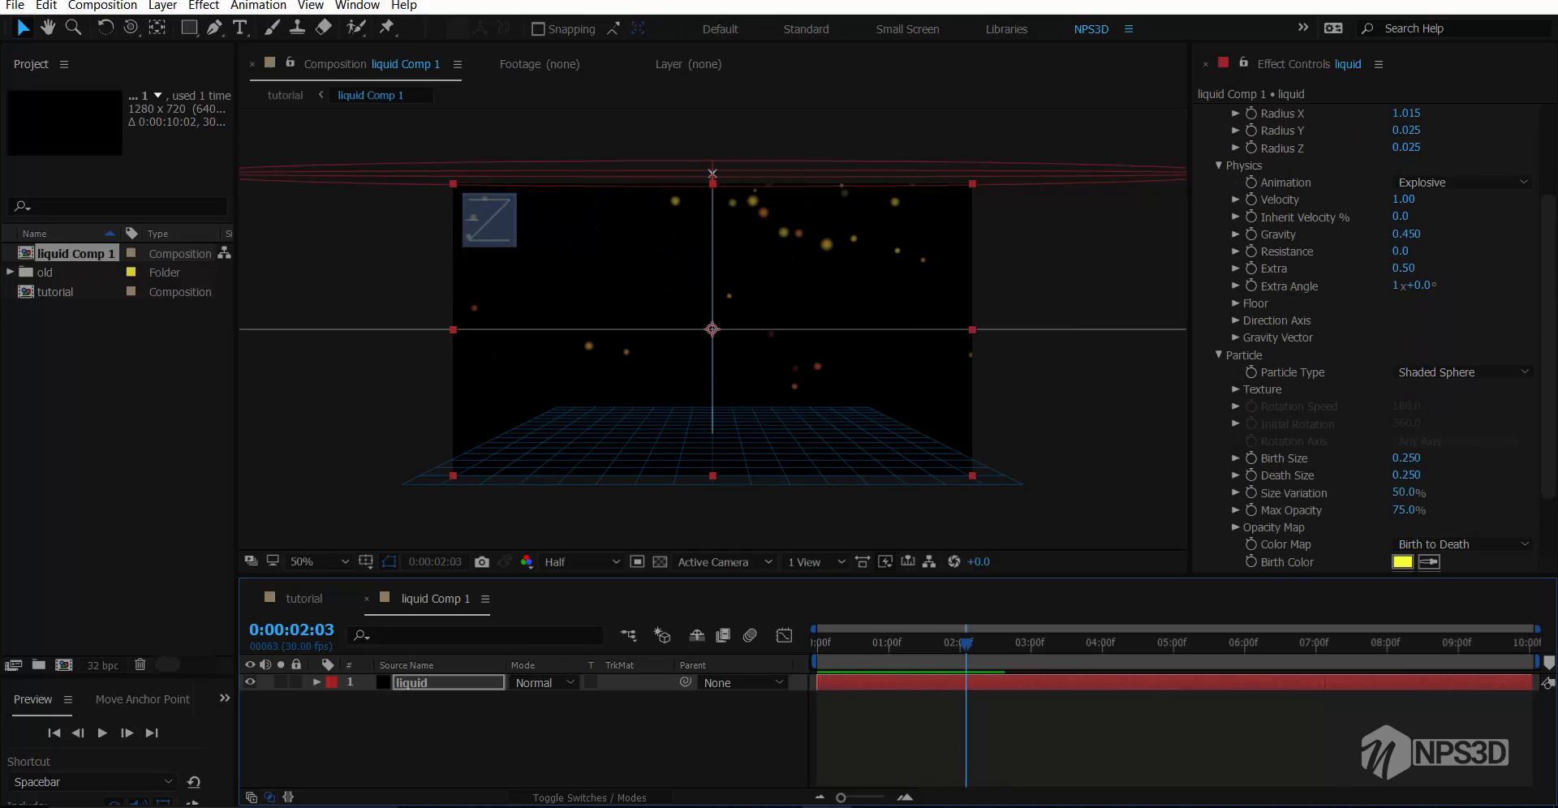
left_click_drag(1406, 458, 1448, 459)
left_click_drag(965, 644, 813, 643)
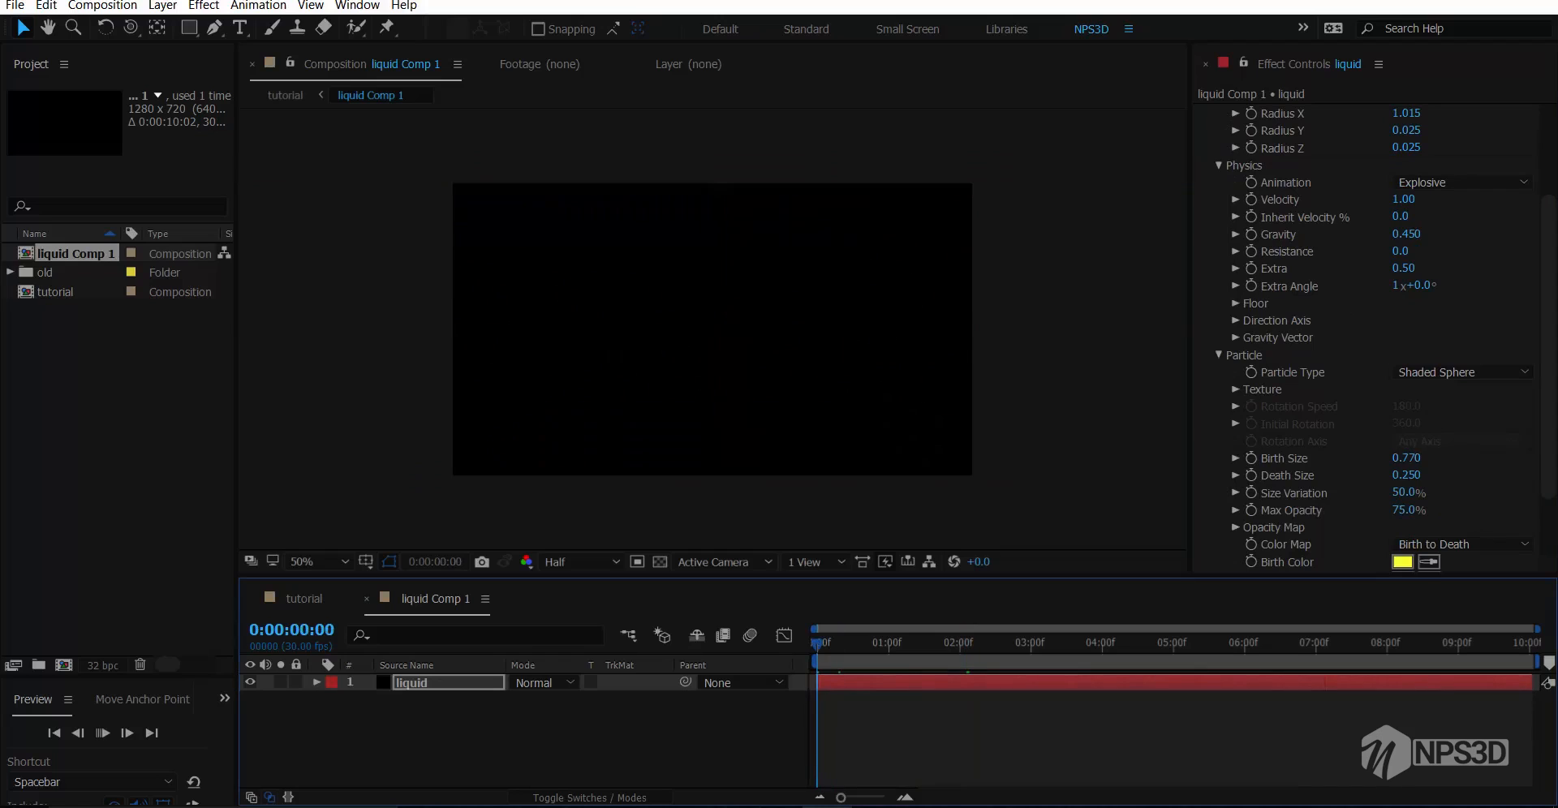
key("space")
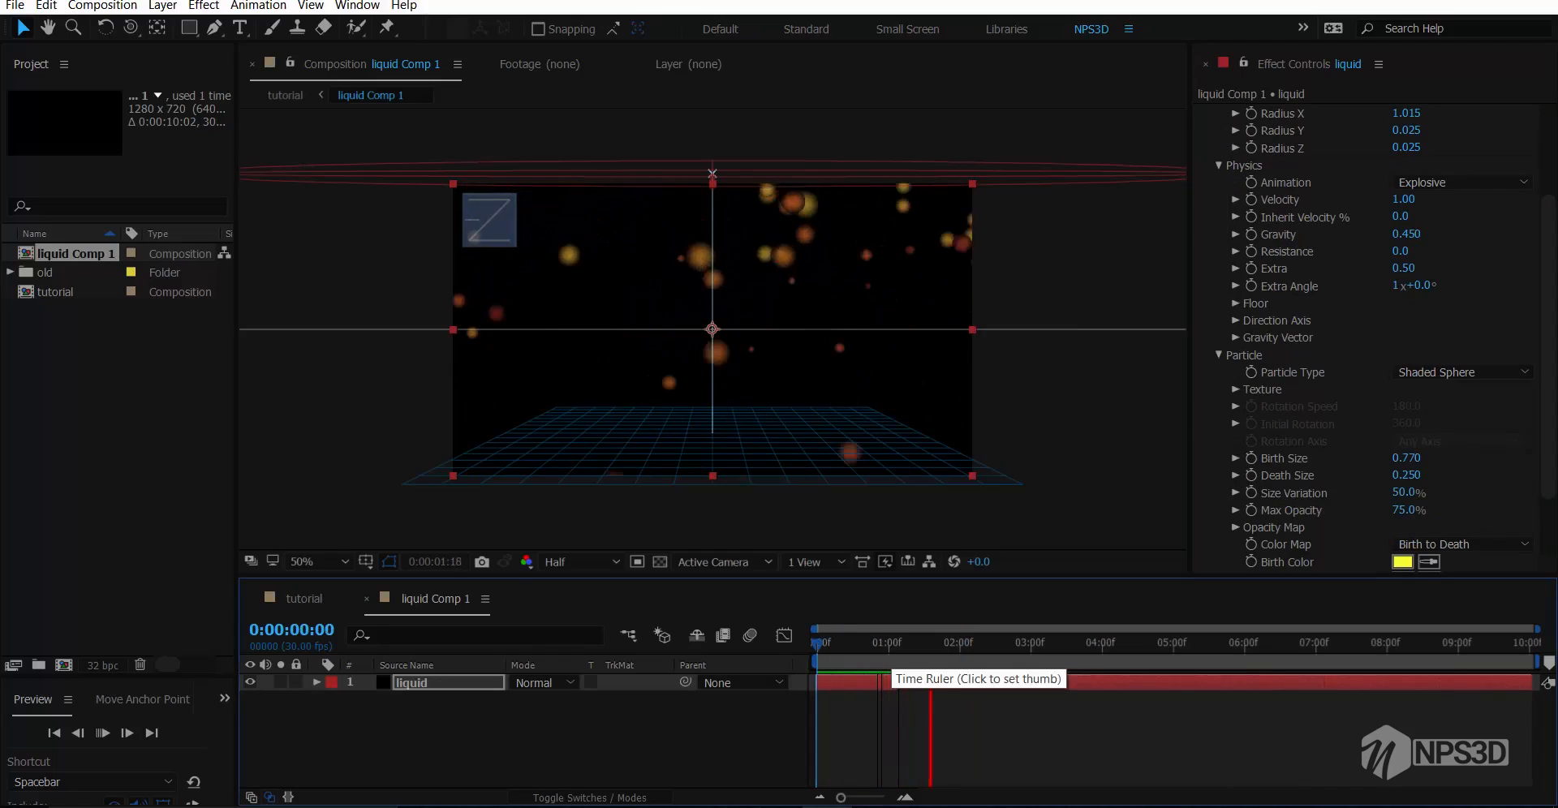
key("space")
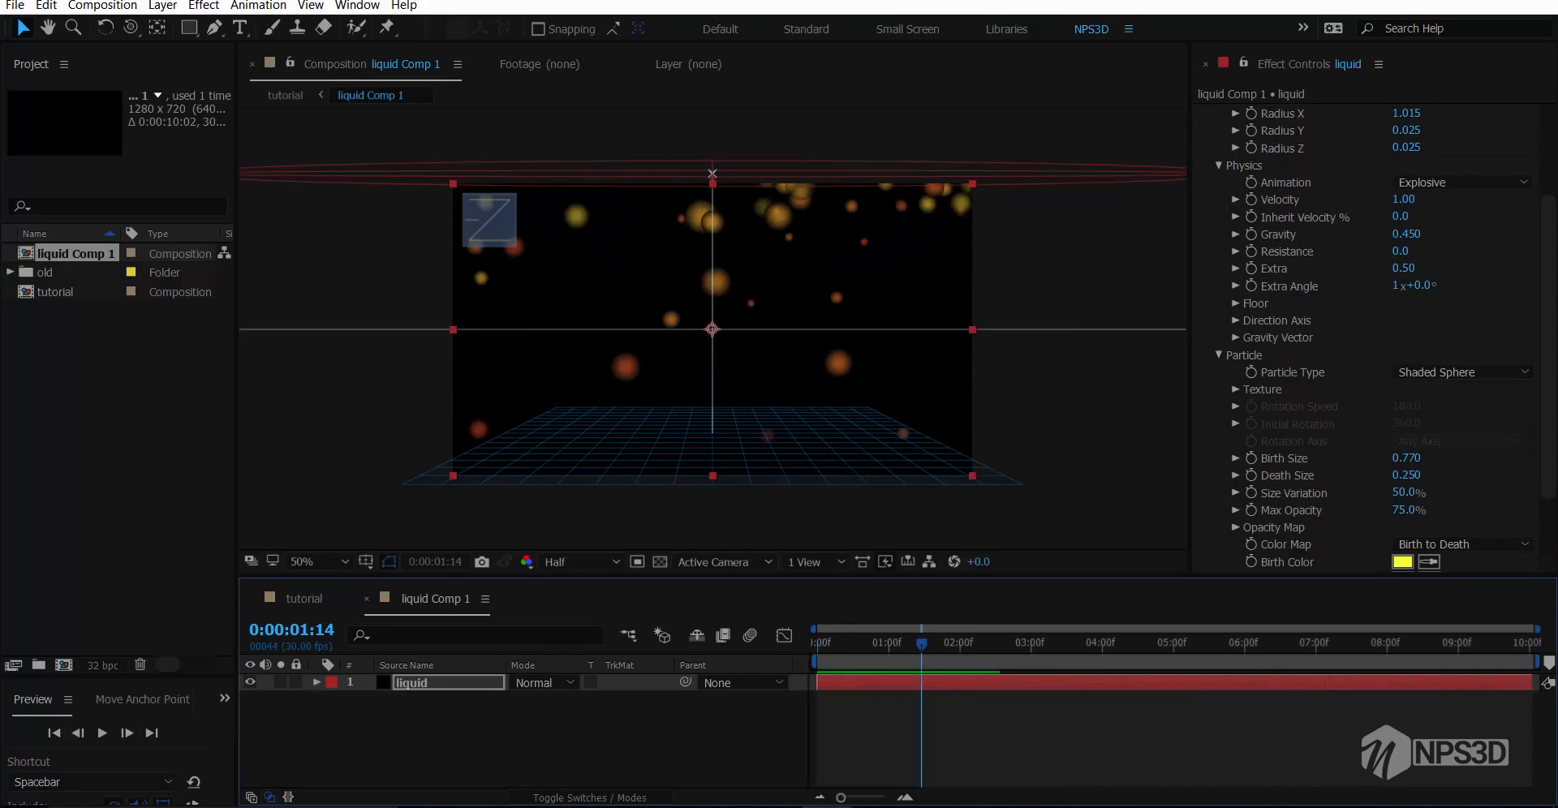
left_click_drag(1406, 458, 1472, 458)
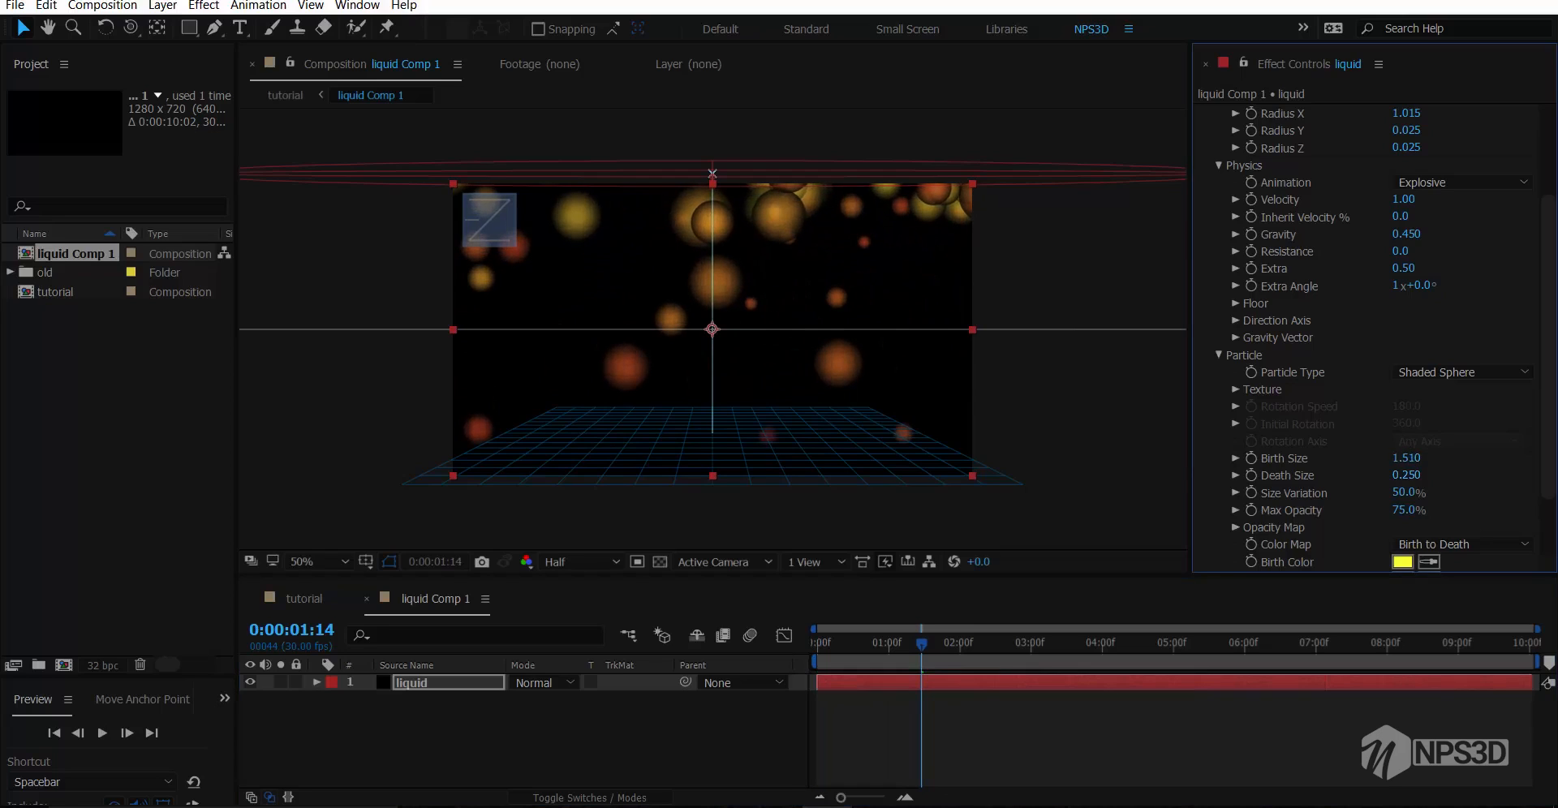
Set the particles' Max Opacity to 100%, preview a Size Variation of 0%, and settle on 33% with another preview
left_click_drag(1409, 510, 1452, 510)
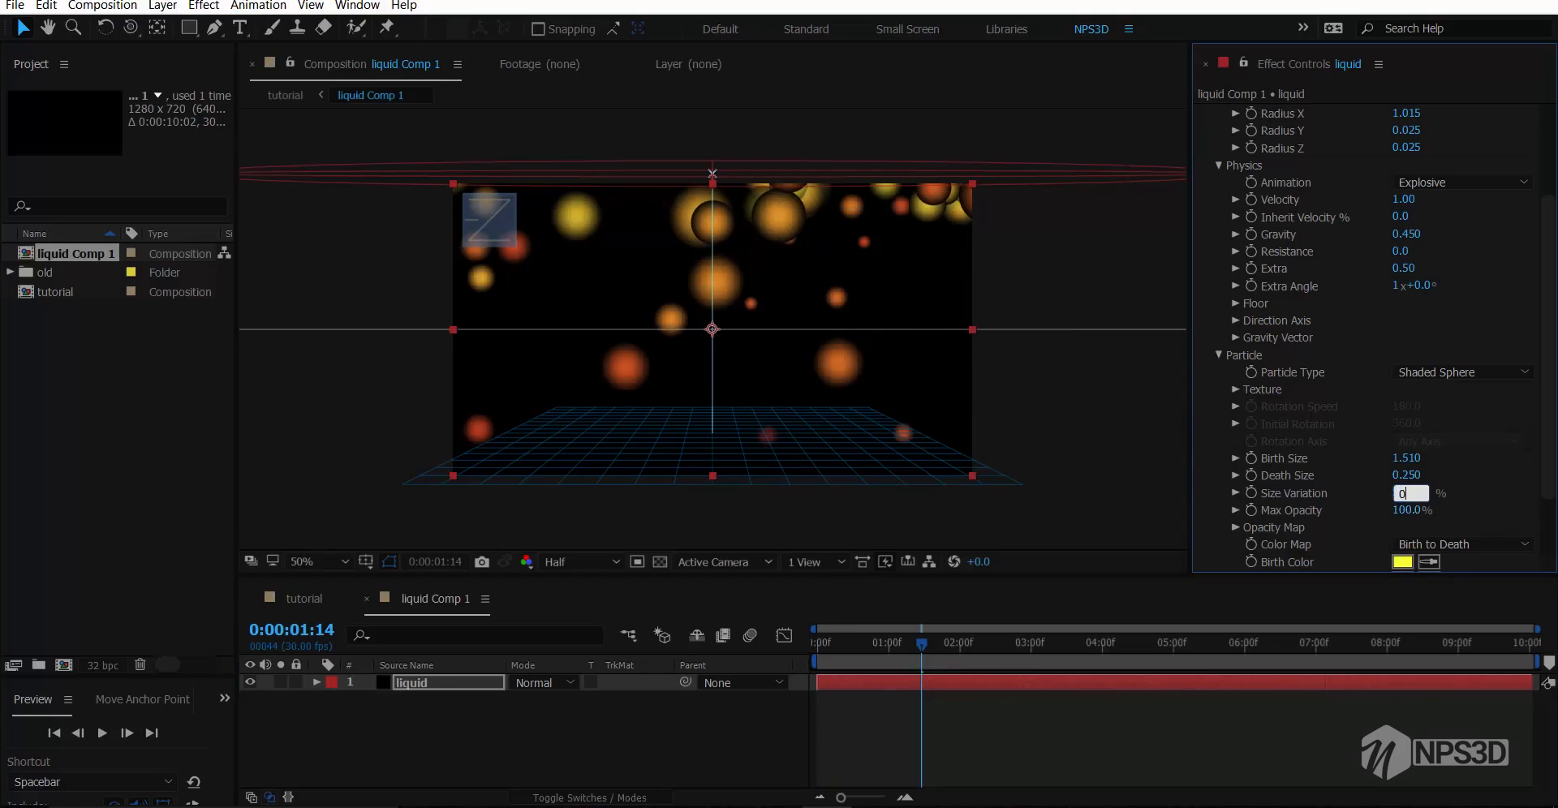
key("Return")
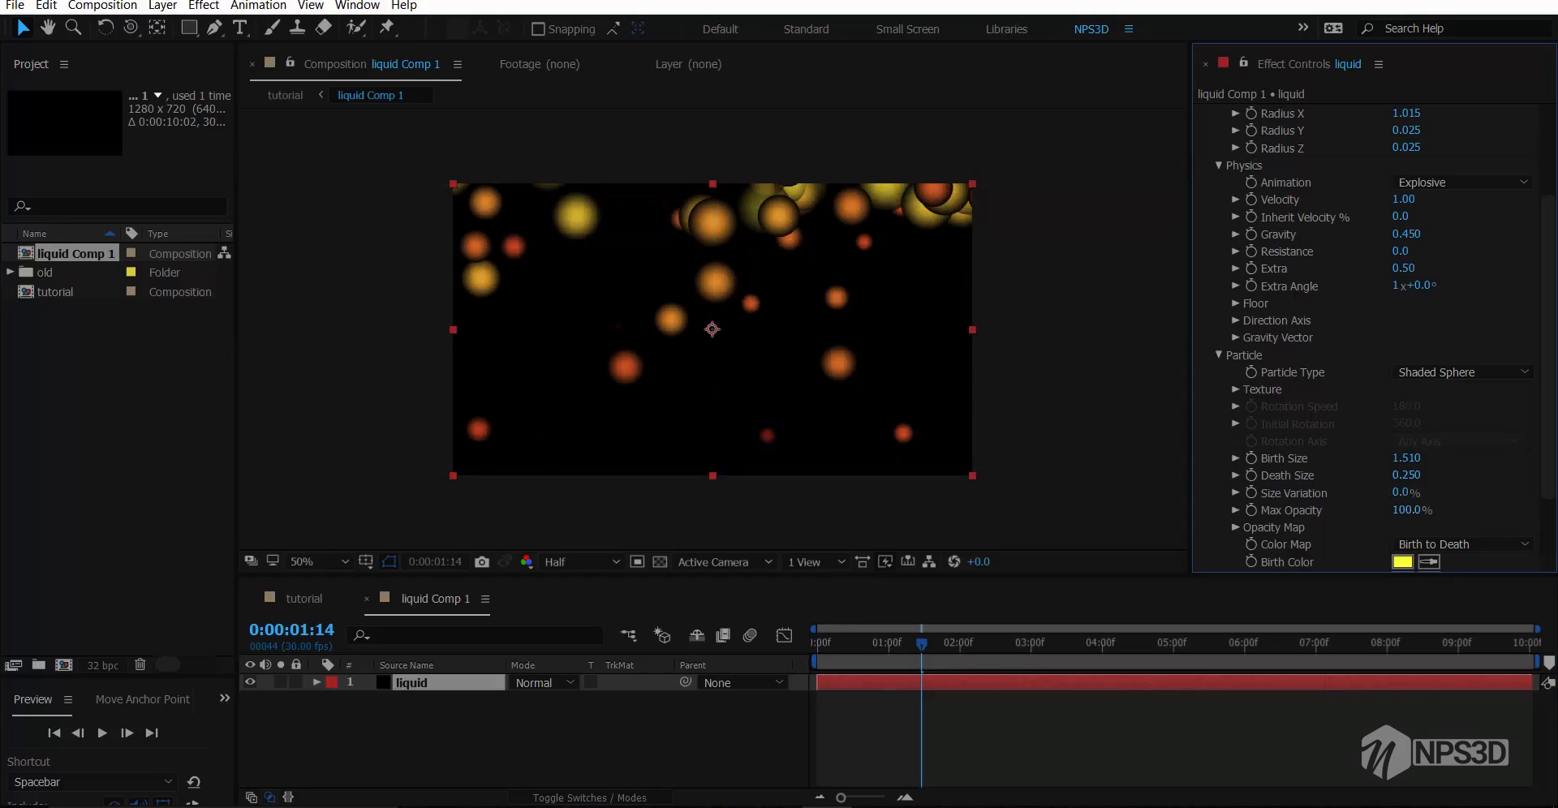
key("space")
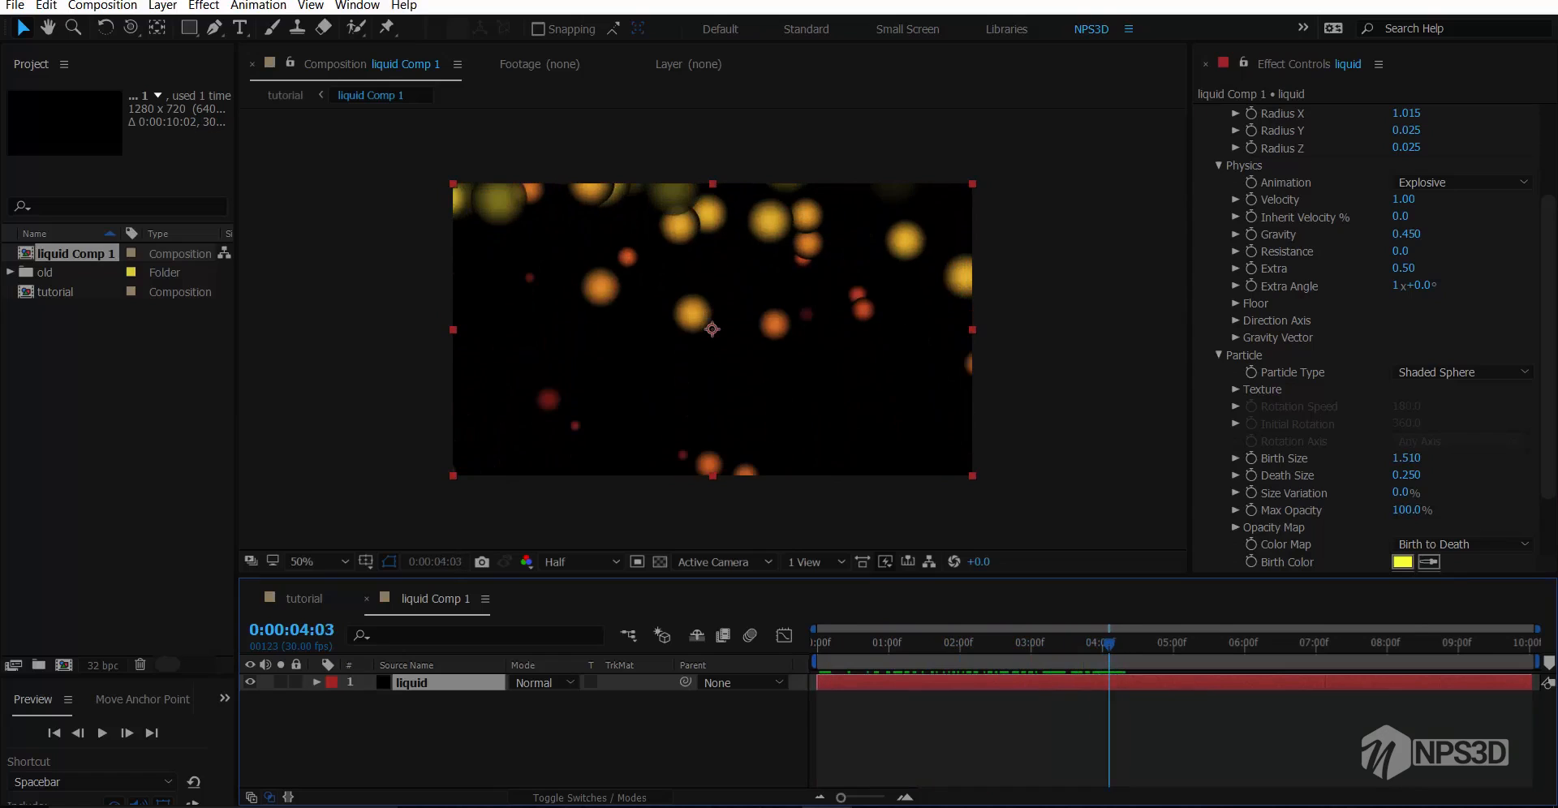
left_click_drag(1401, 492, 1427, 493)
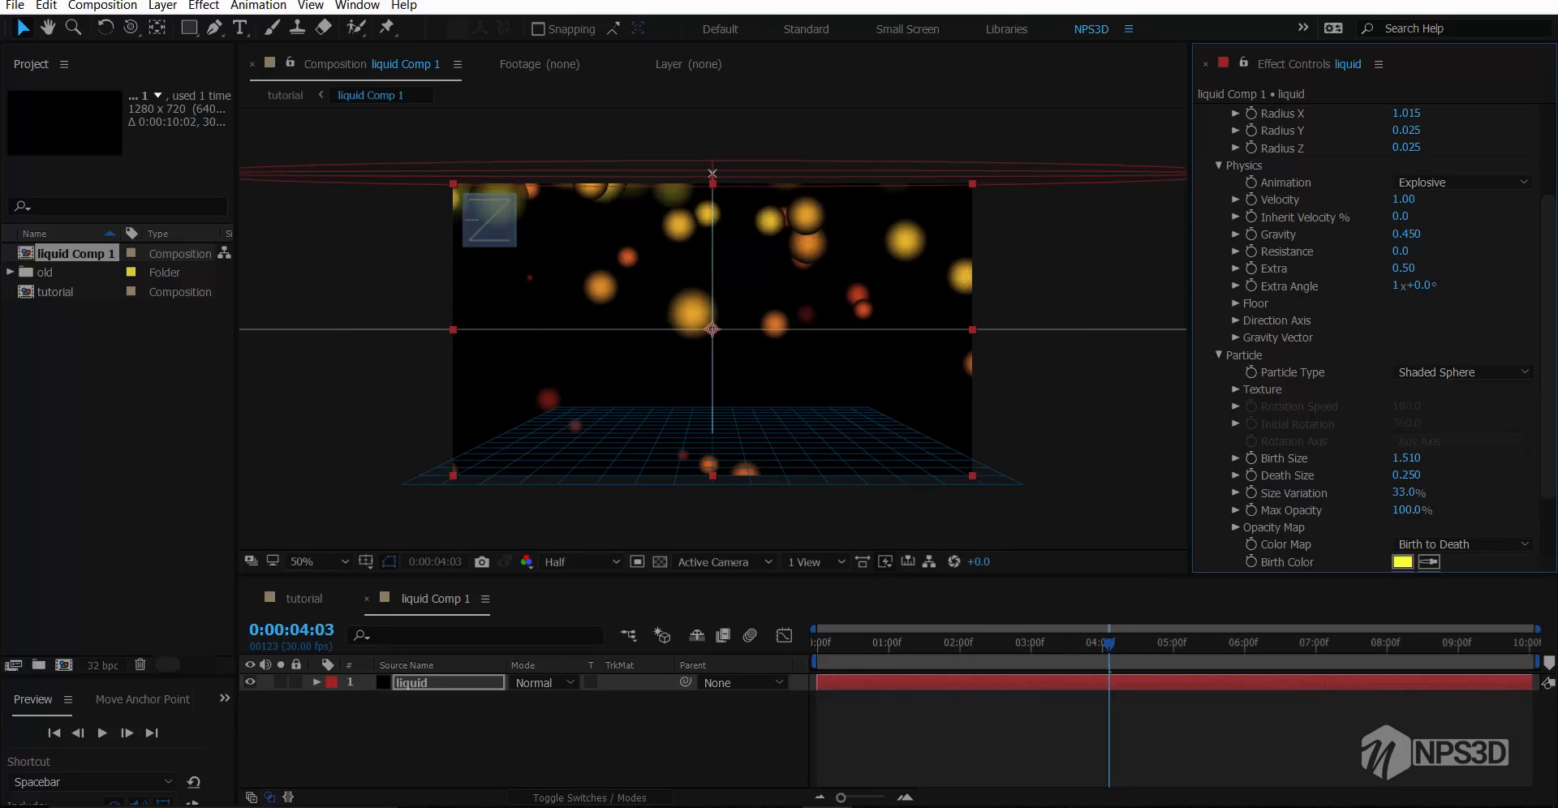
key("space")
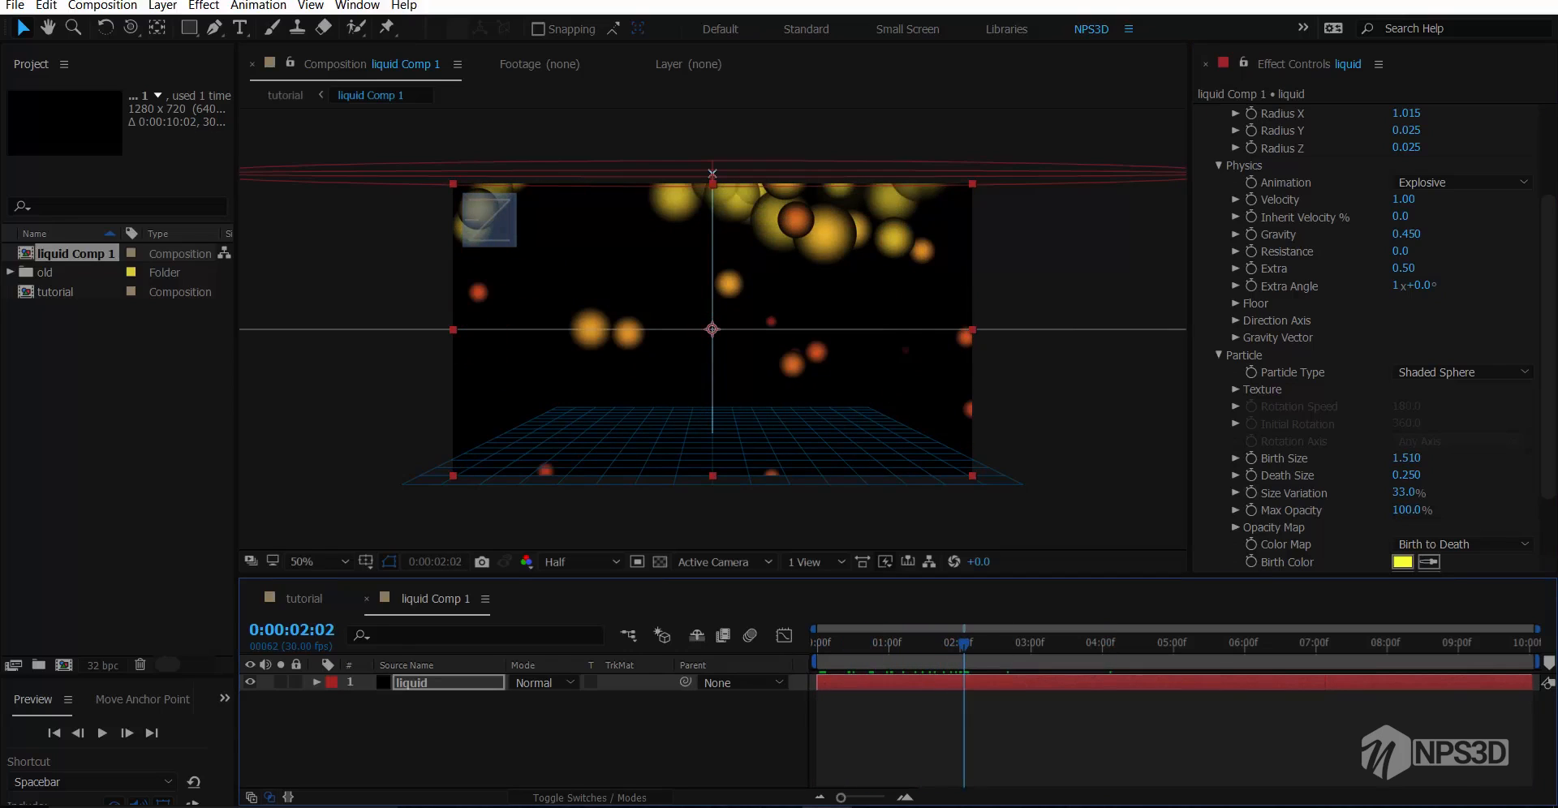
Keyframe the particles' Birth Size and Death Size at 0:00:02:02, set Birth Size to 4.380 at 0:00:03:05, and preview with the keyframes revealed
left_click(1251, 476)
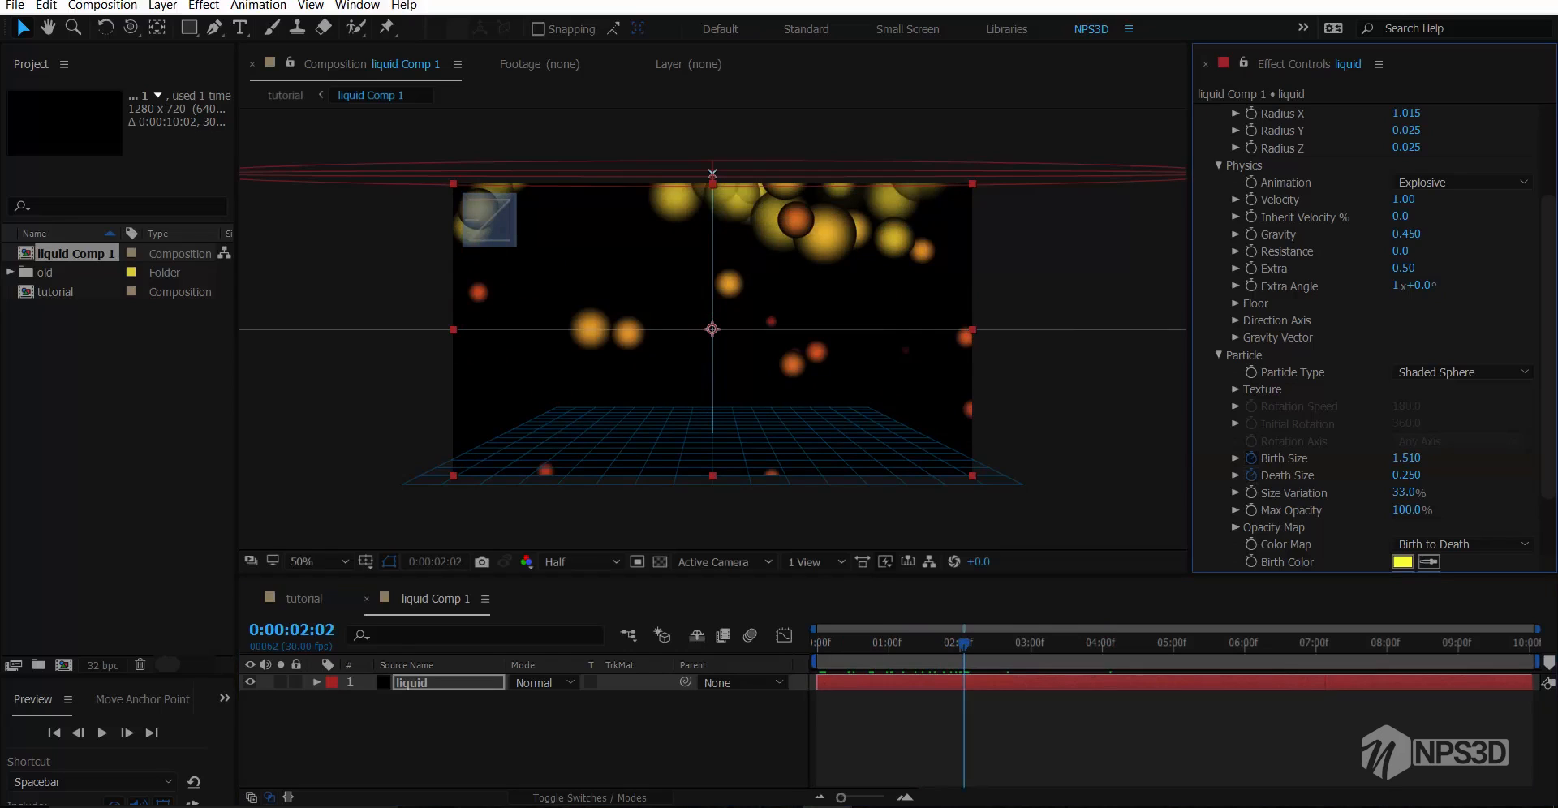
key("space")
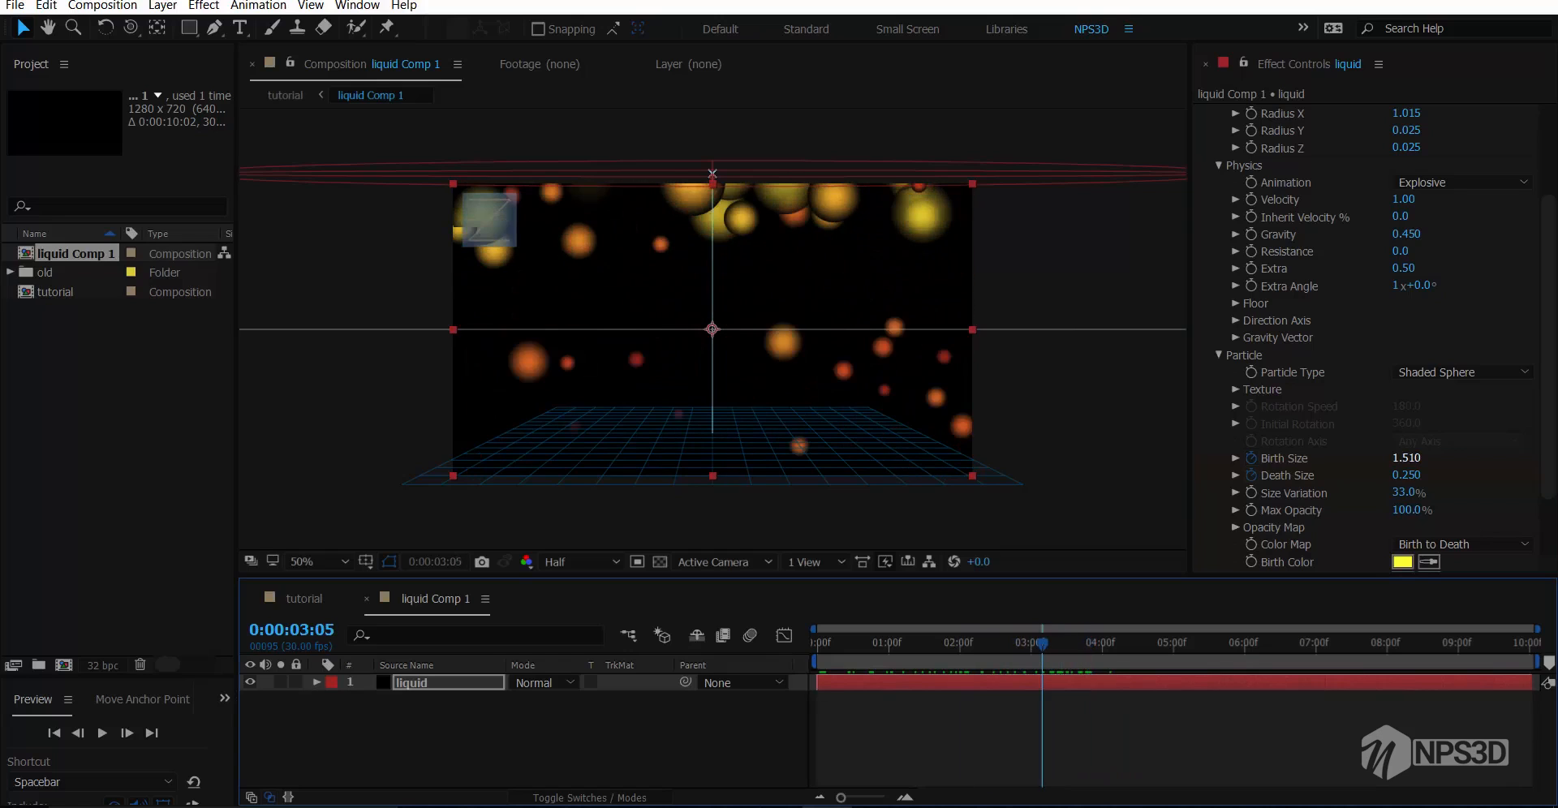
left_click_drag(1406, 458, 1497, 458)
key("space")
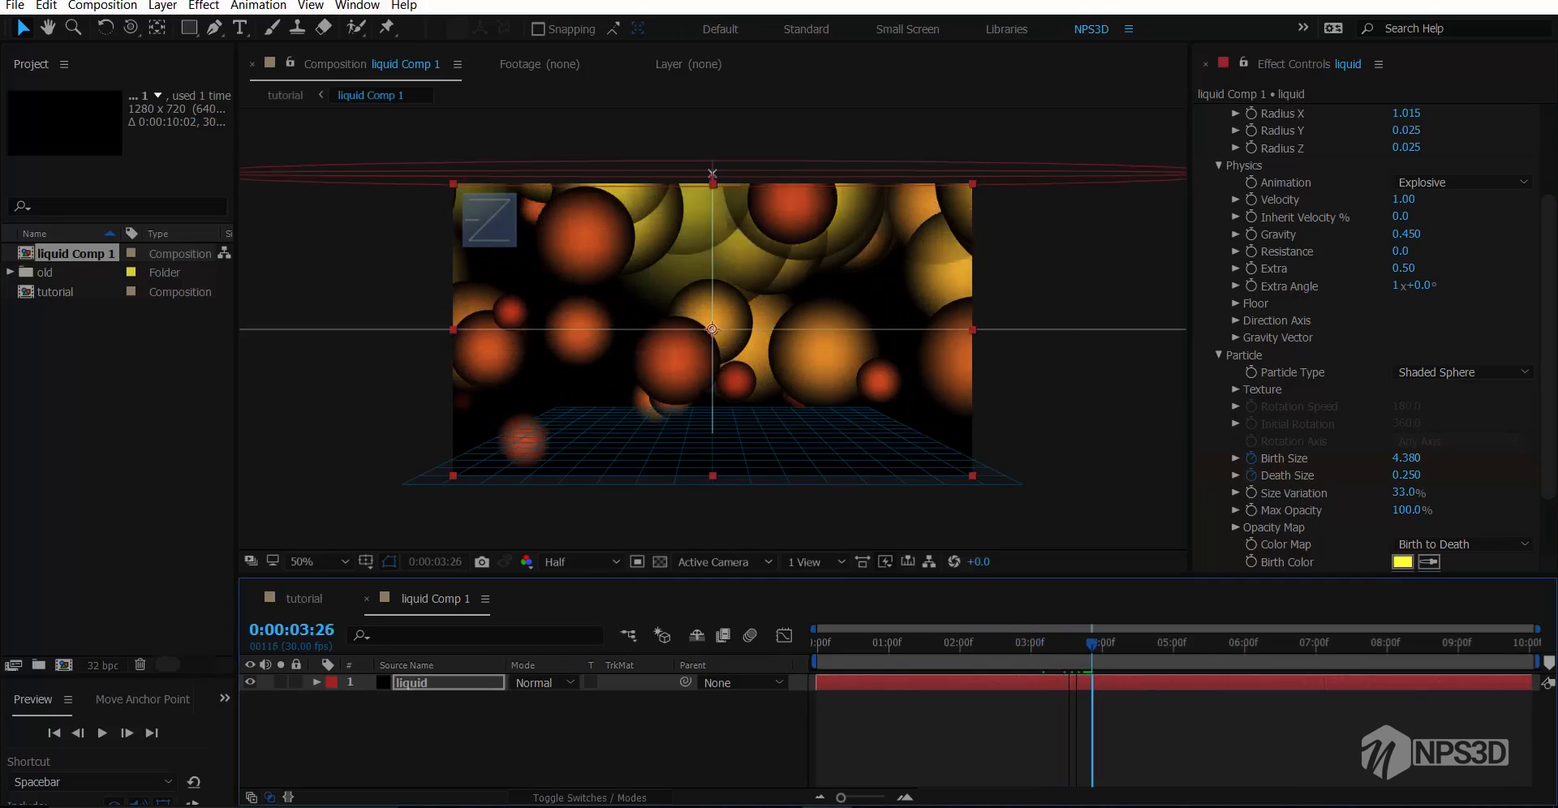
key("u")
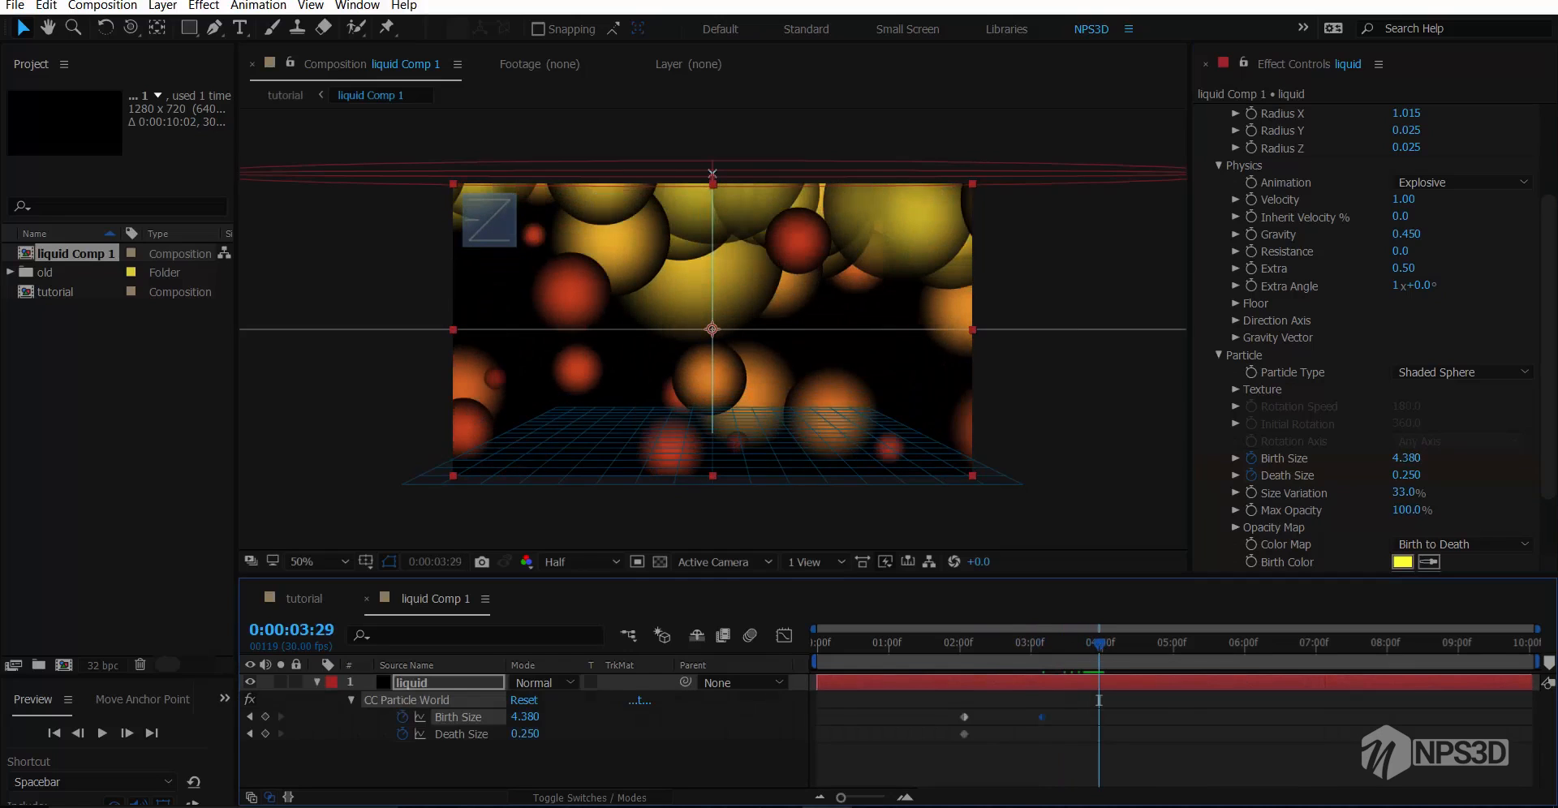
key("space")
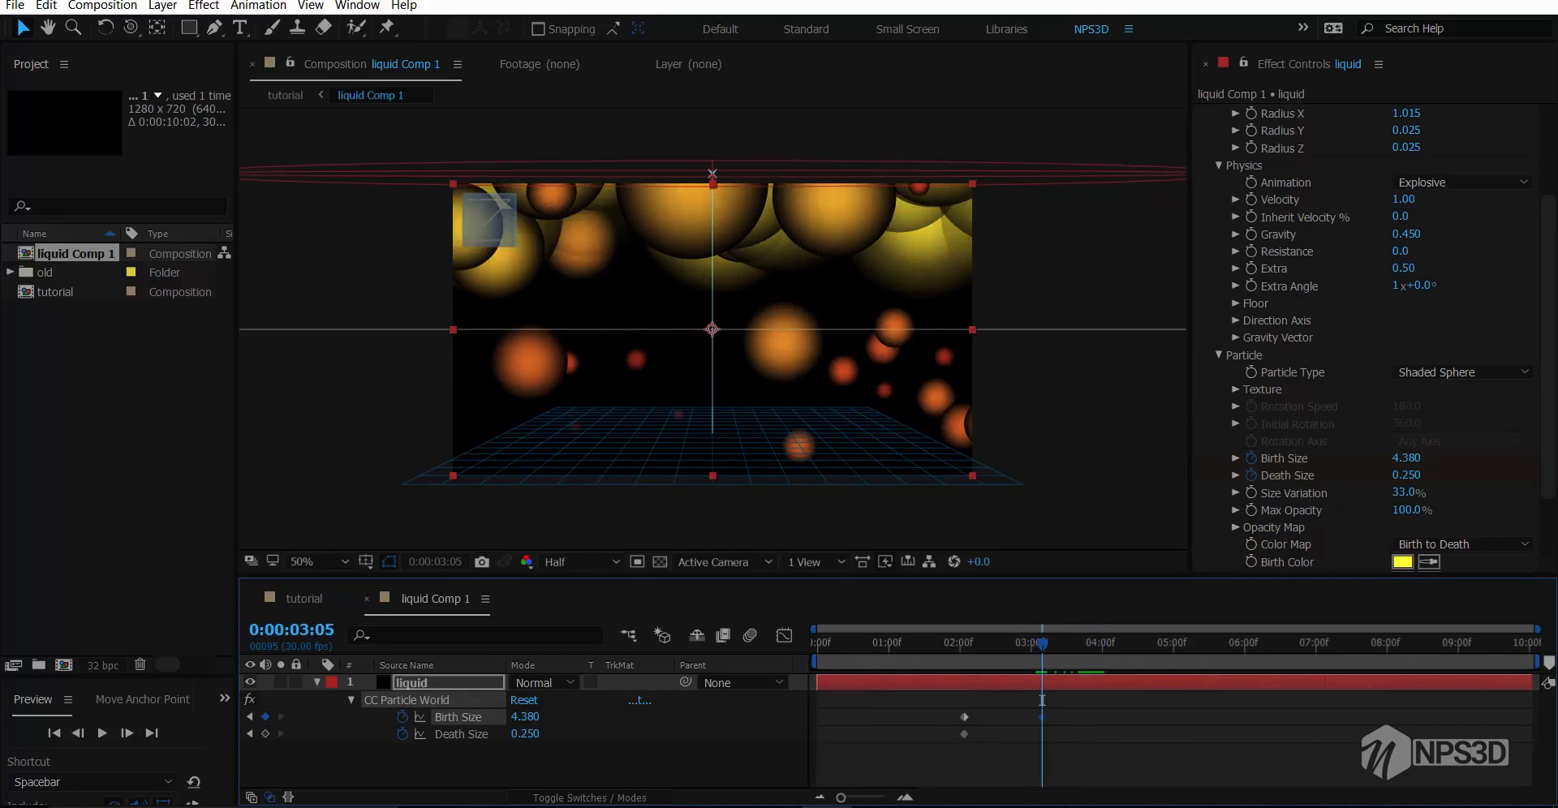
Raise Death Size to 5.280 and Birth Size to 5.990 at 0:00:03:05, and preview the growth
left_click_drag(1406, 475, 1532, 475)
left_click_drag(1406, 475, 1549, 475)
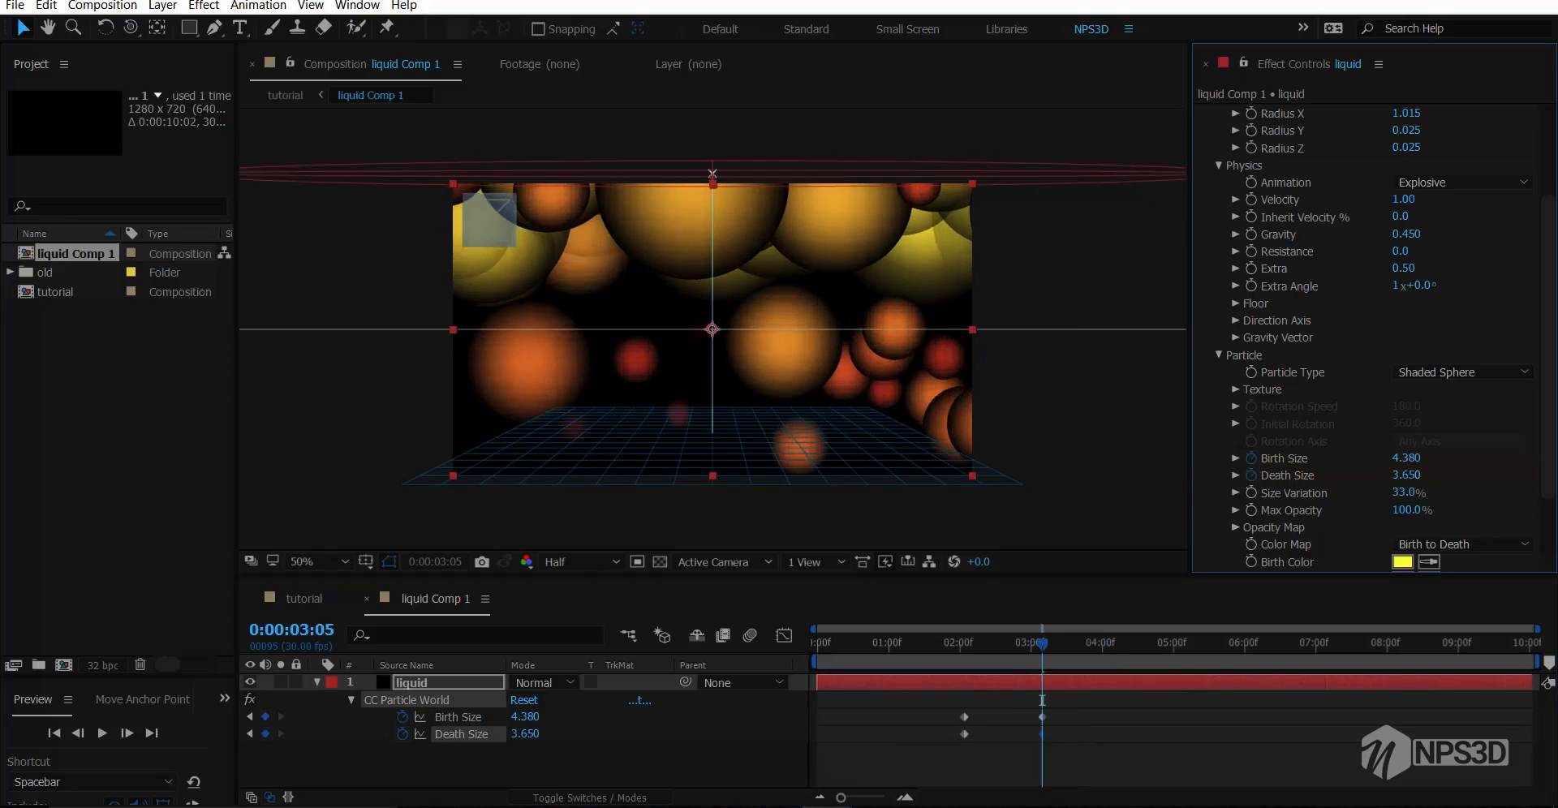
left_click(1452, 476)
left_click_drag(1406, 475, 1542, 476)
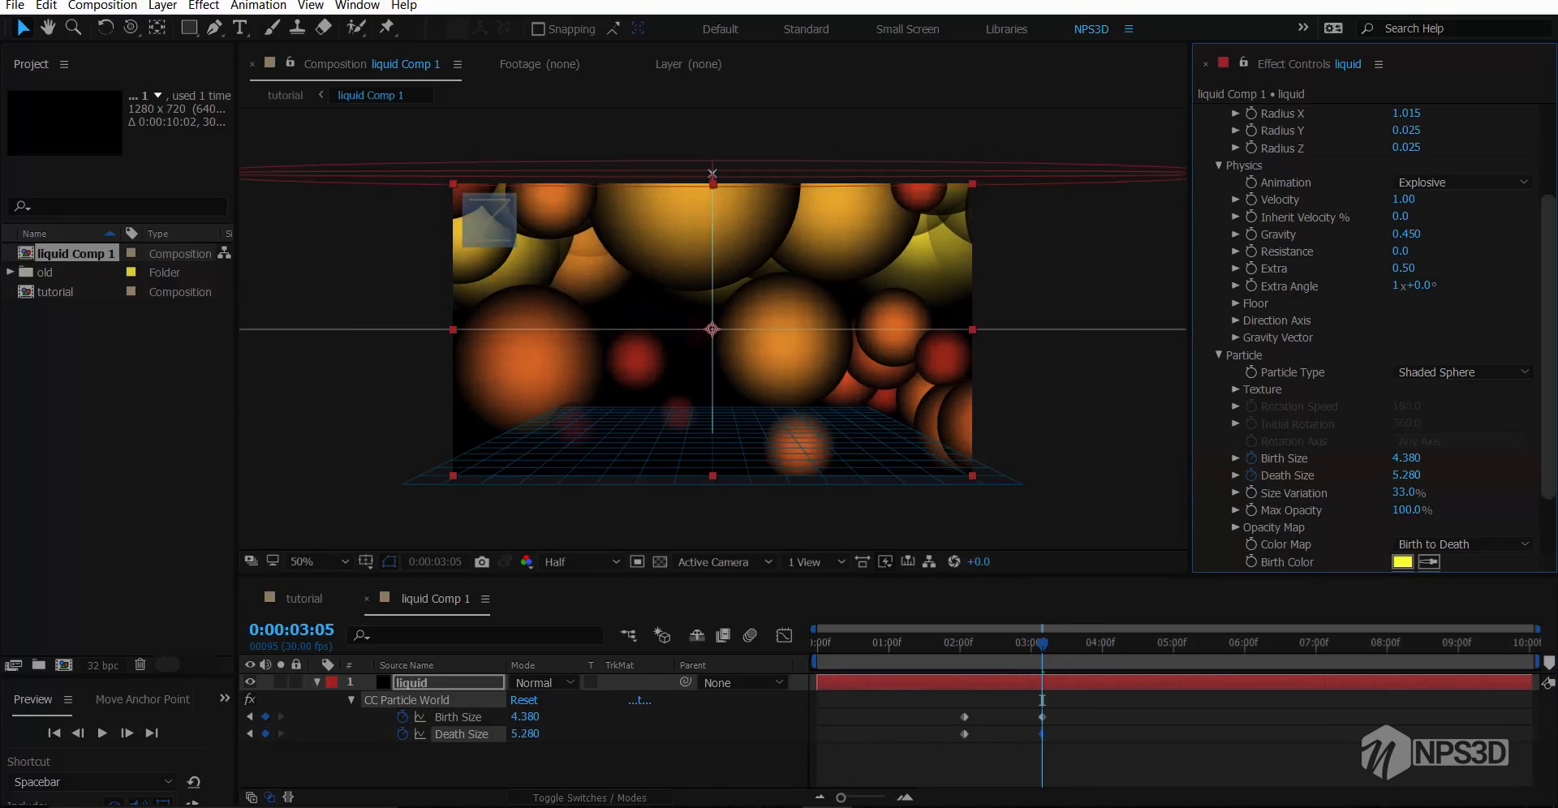
left_click_drag(1406, 458, 1536, 458)
key("space")
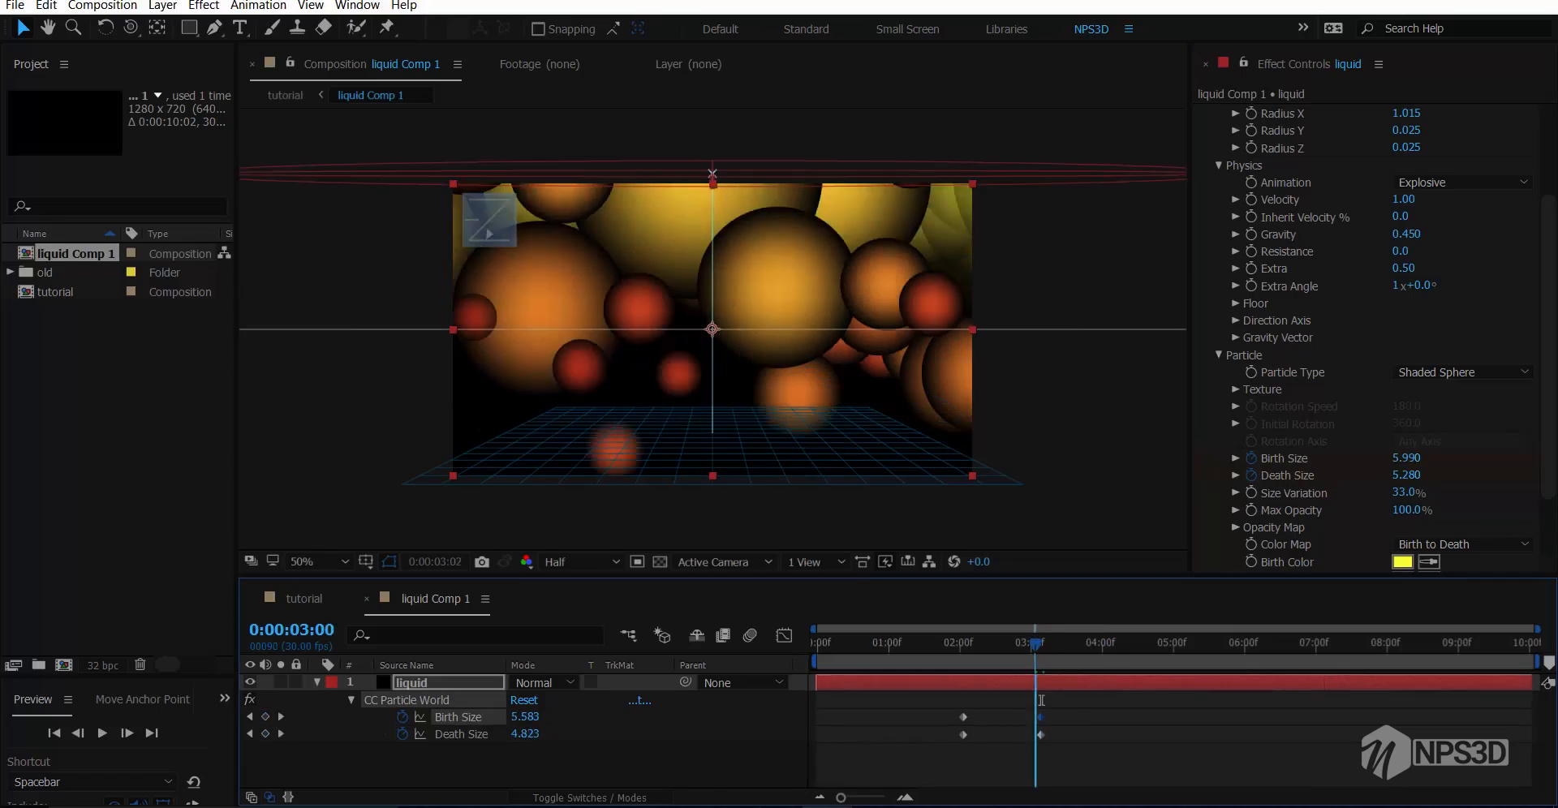
Move the first Birth Size and Death Size keyframes to about 0:00:01:15 and preview from the start
left_click_drag(1040, 699, 923, 735)
key("Home")
key("space")
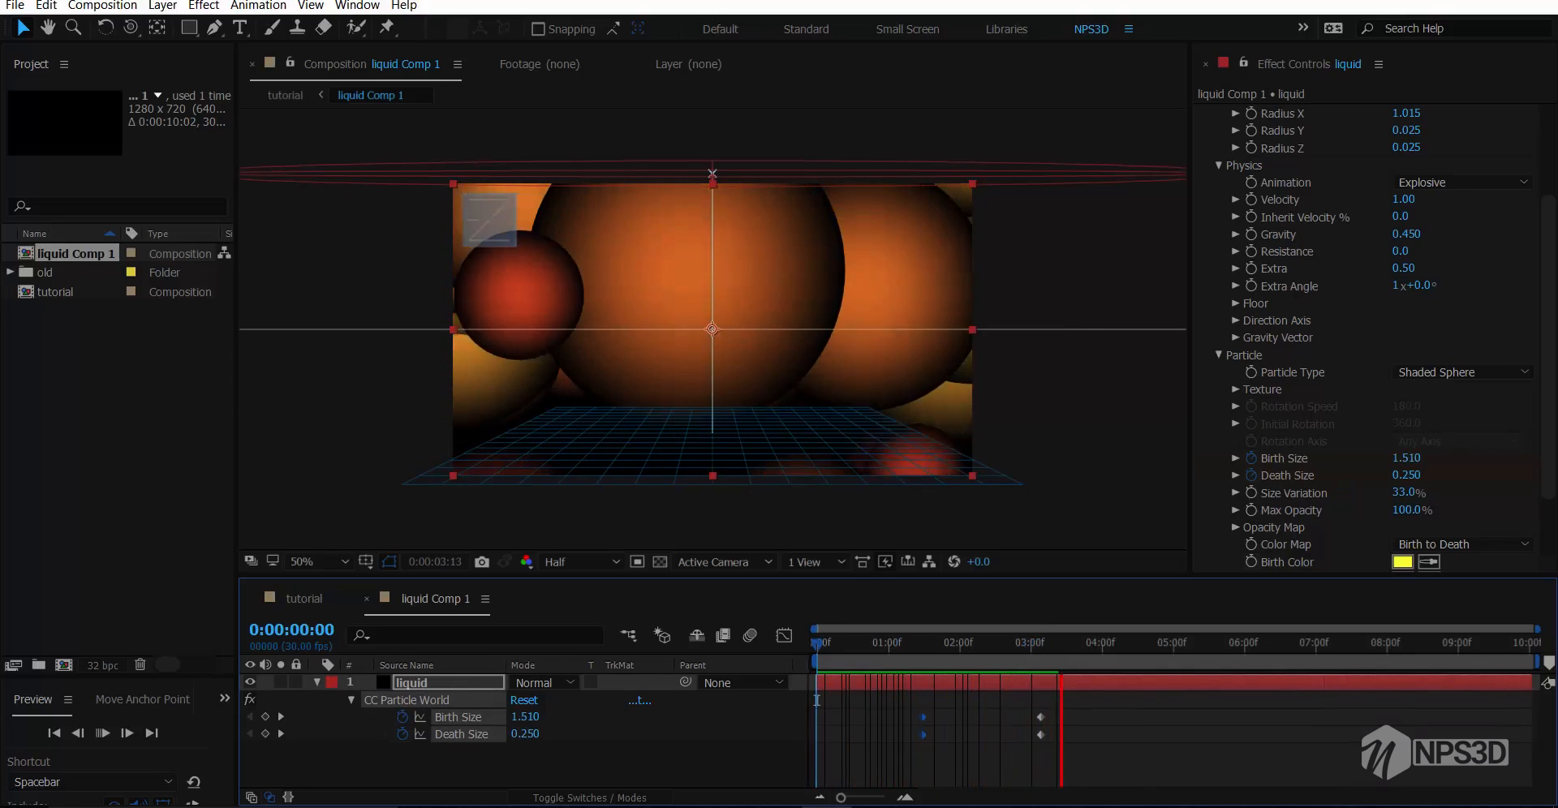
key("space")
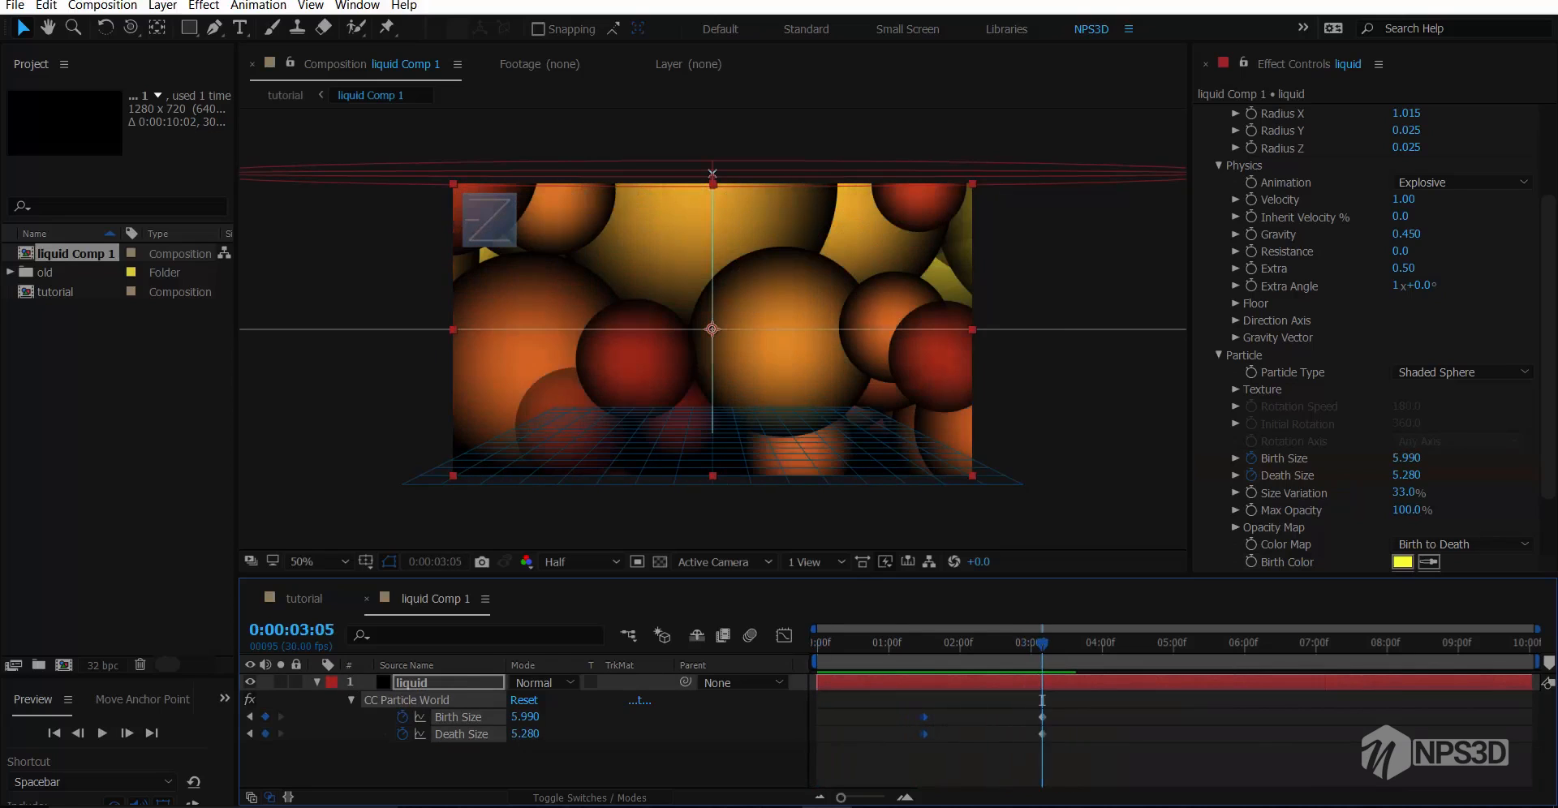
Reduce the 0:00:03:05 keyframes to a Birth Size of 3.590 and a Death Size of 3.680, and preview
left_click_drag(1406, 458, 1212, 459)
left_click_drag(1406, 475, 1276, 475)
key("space")
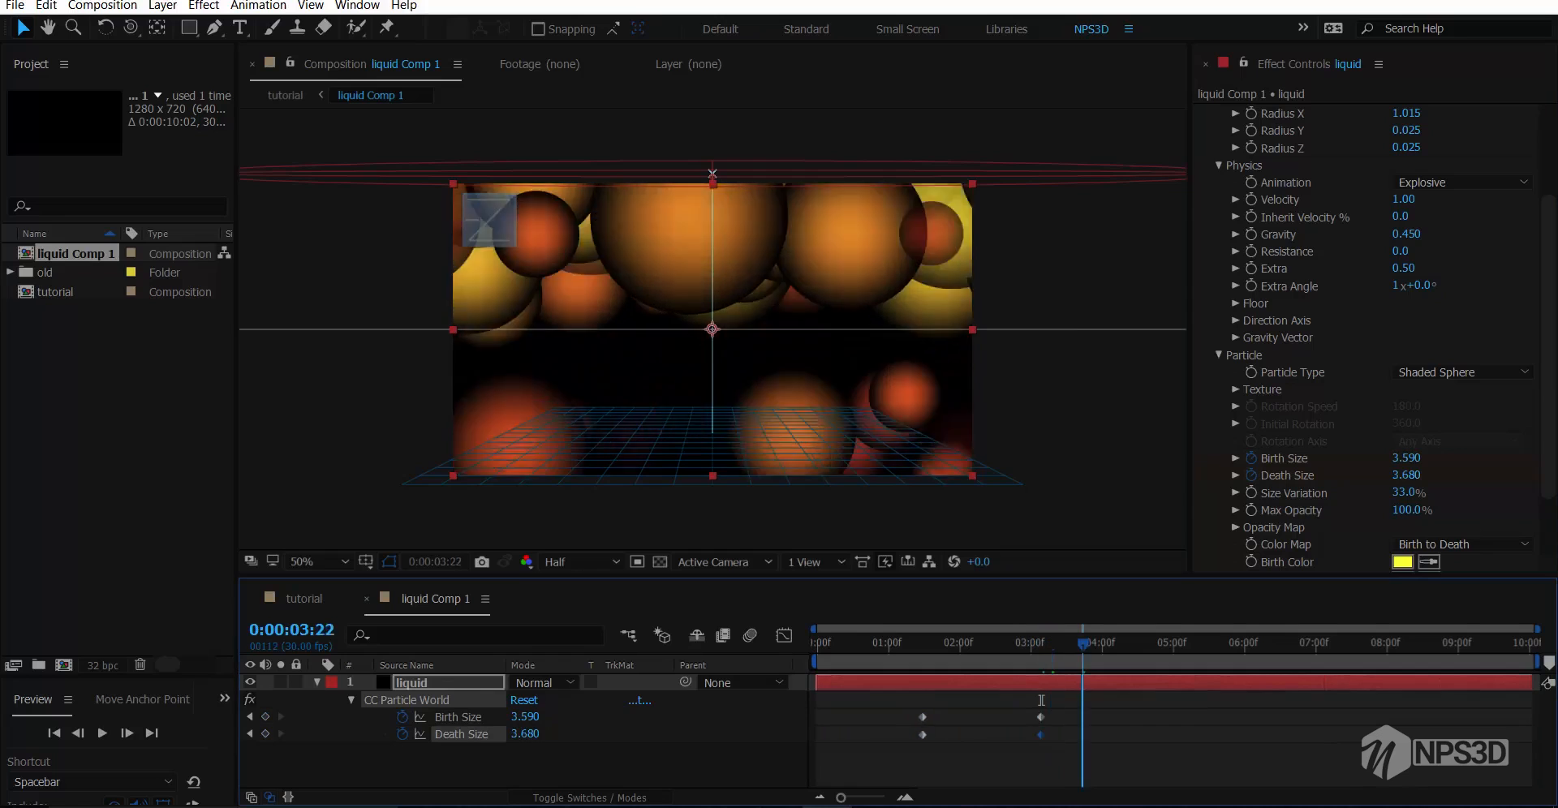
Add a Fill effect after CC Particle World on the liquid layer and set its color to white
scroll(1351, 336, "up", 2)
scroll(1351, 336, "up", 4)
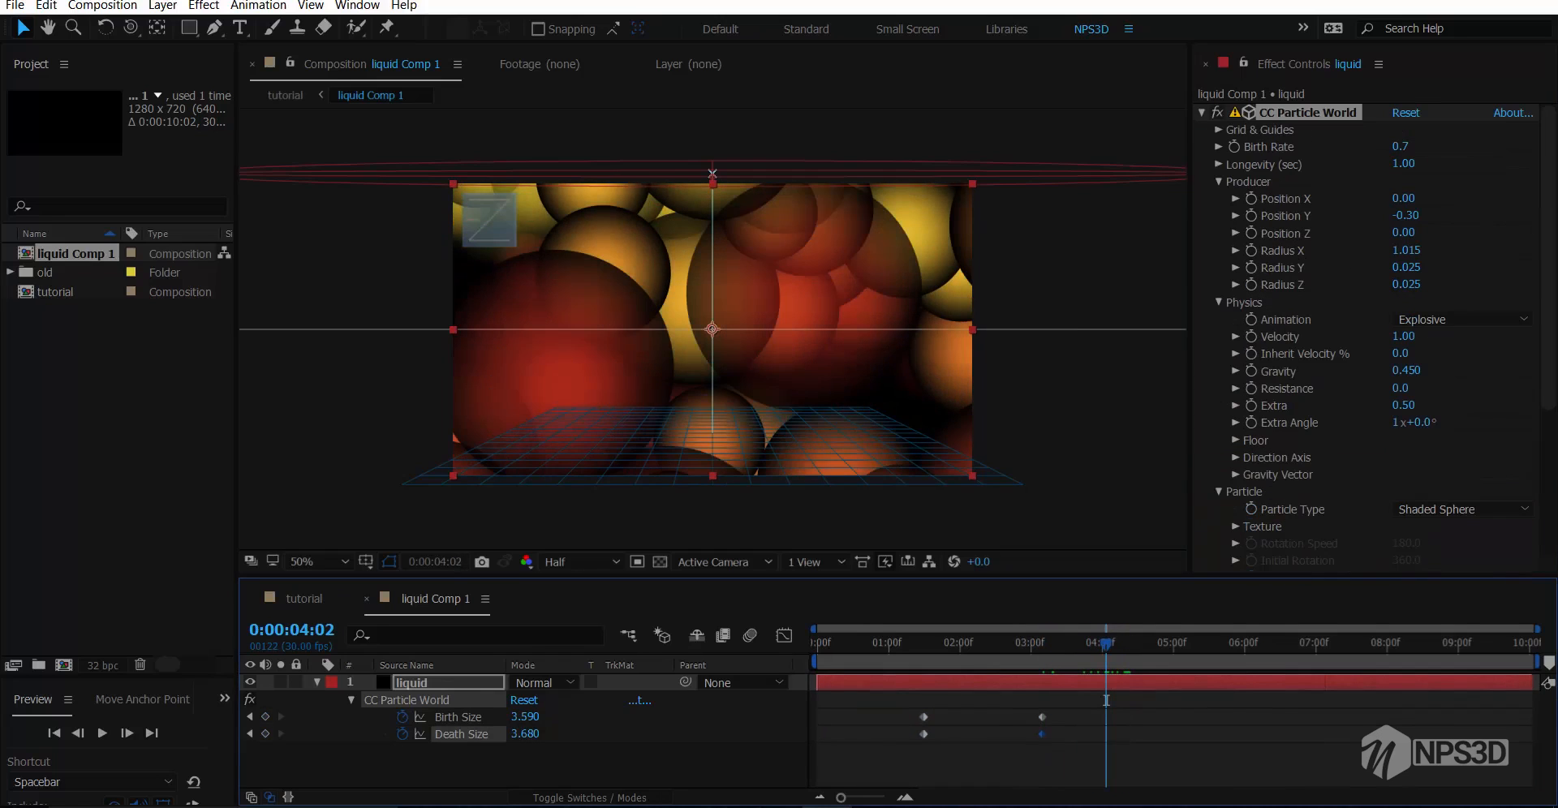
left_click(1202, 112)
left_click(1252, 224)
key("ctrl+space")
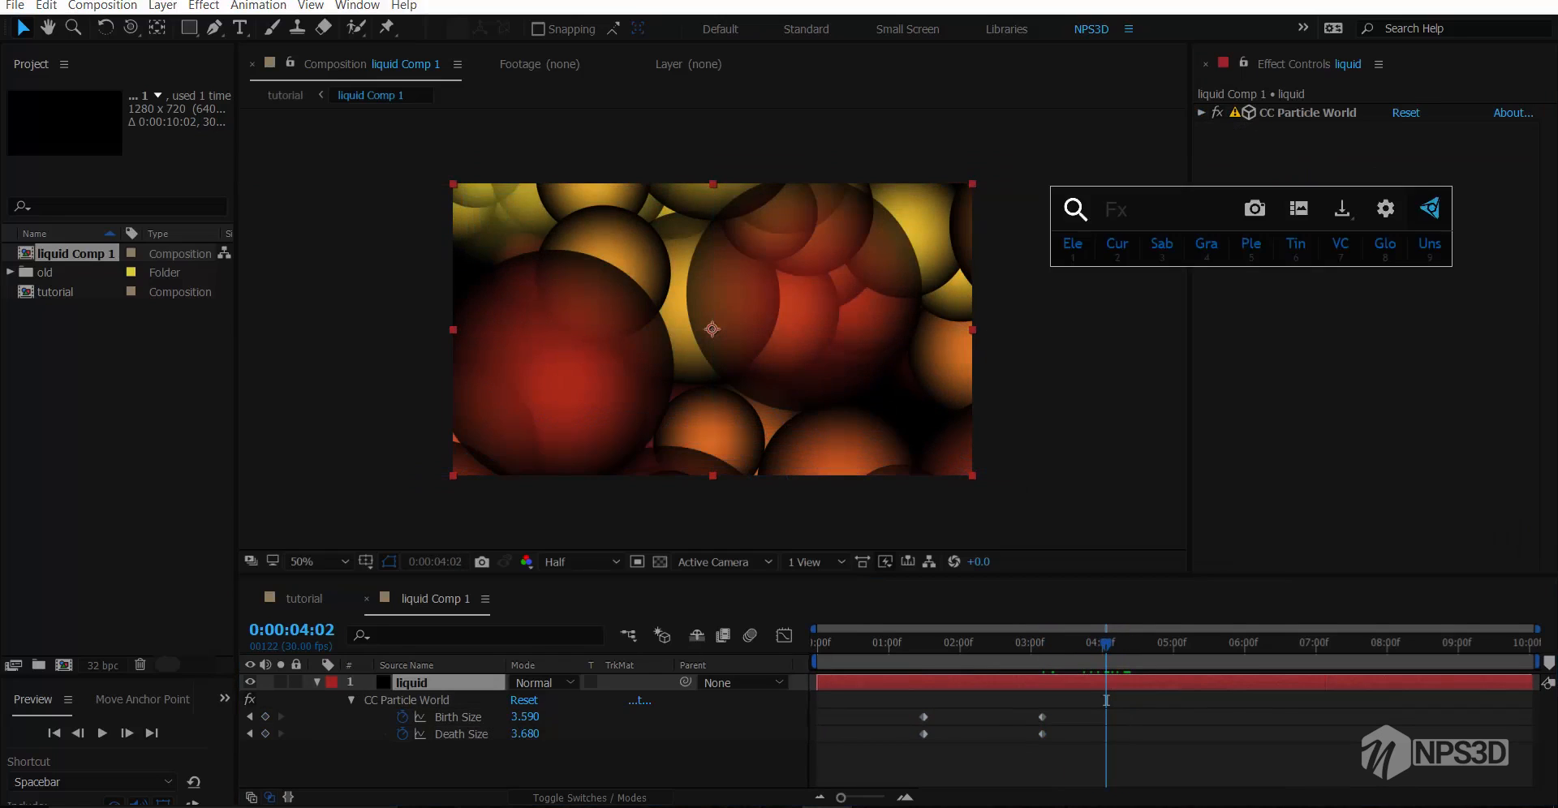
type("fi")
key("Return")
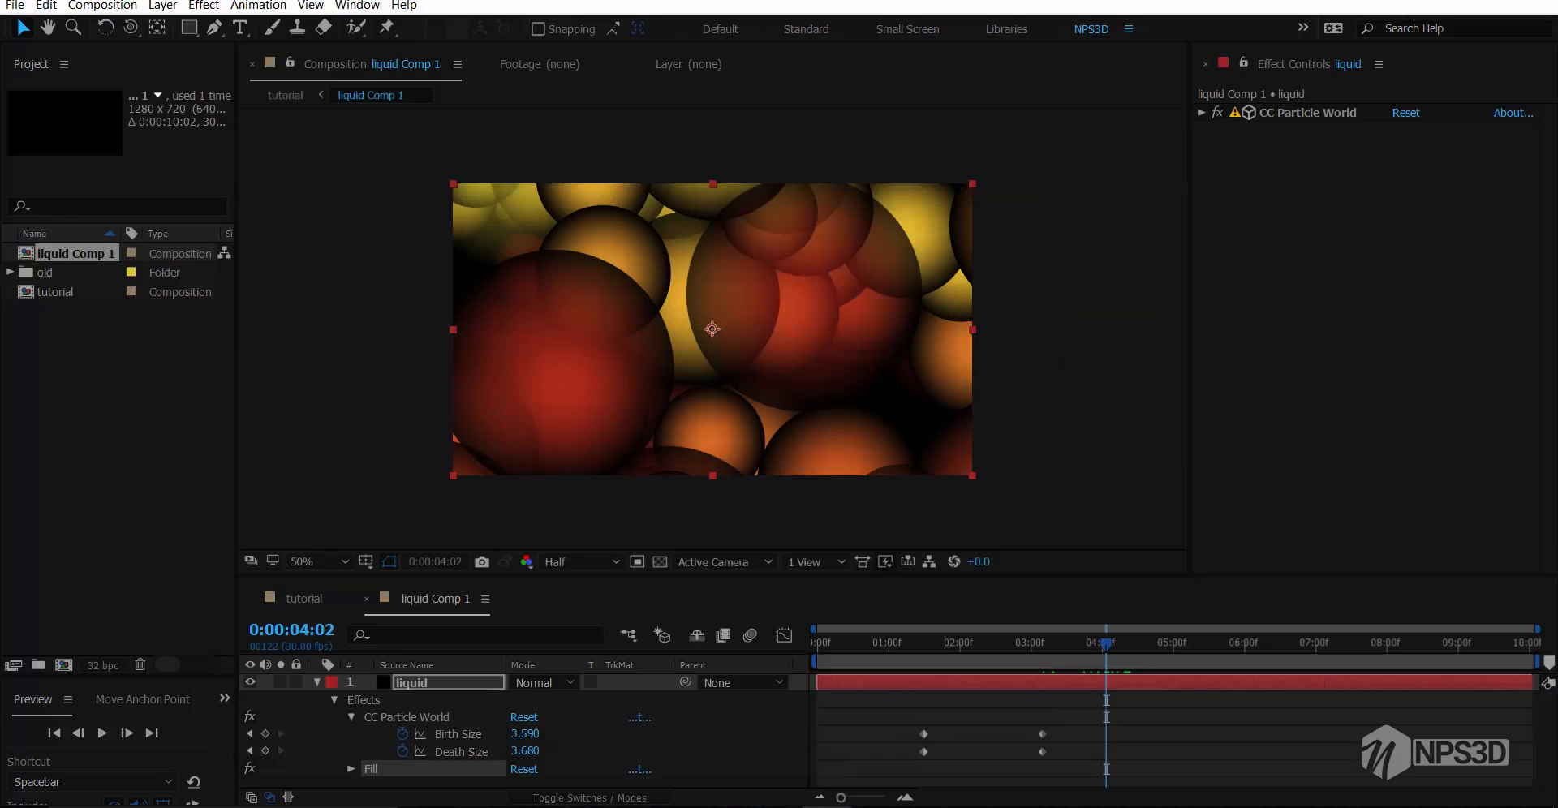
left_click(1403, 182)
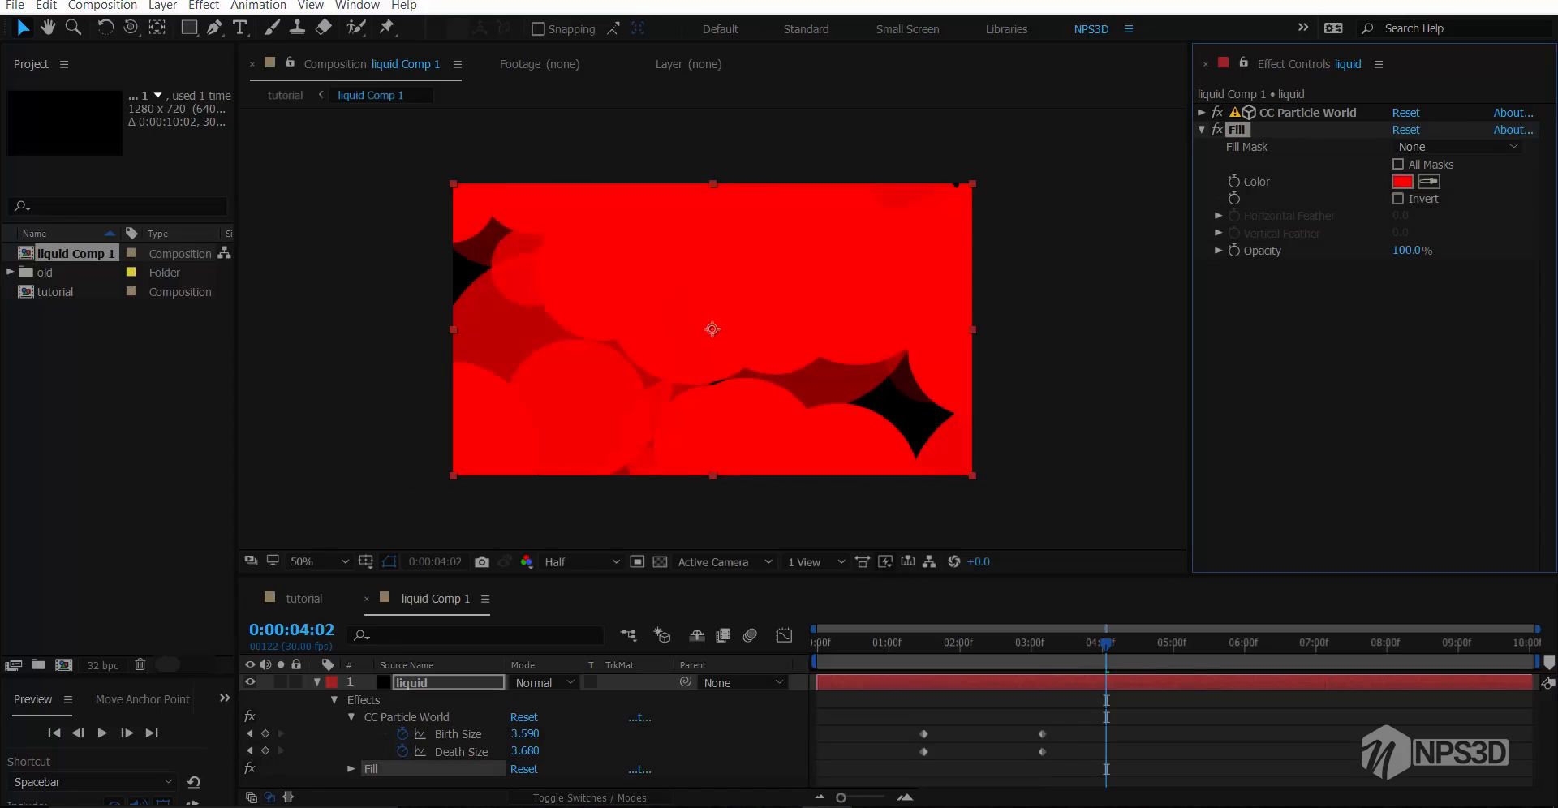
left_click(1116, 292)
key("Return")
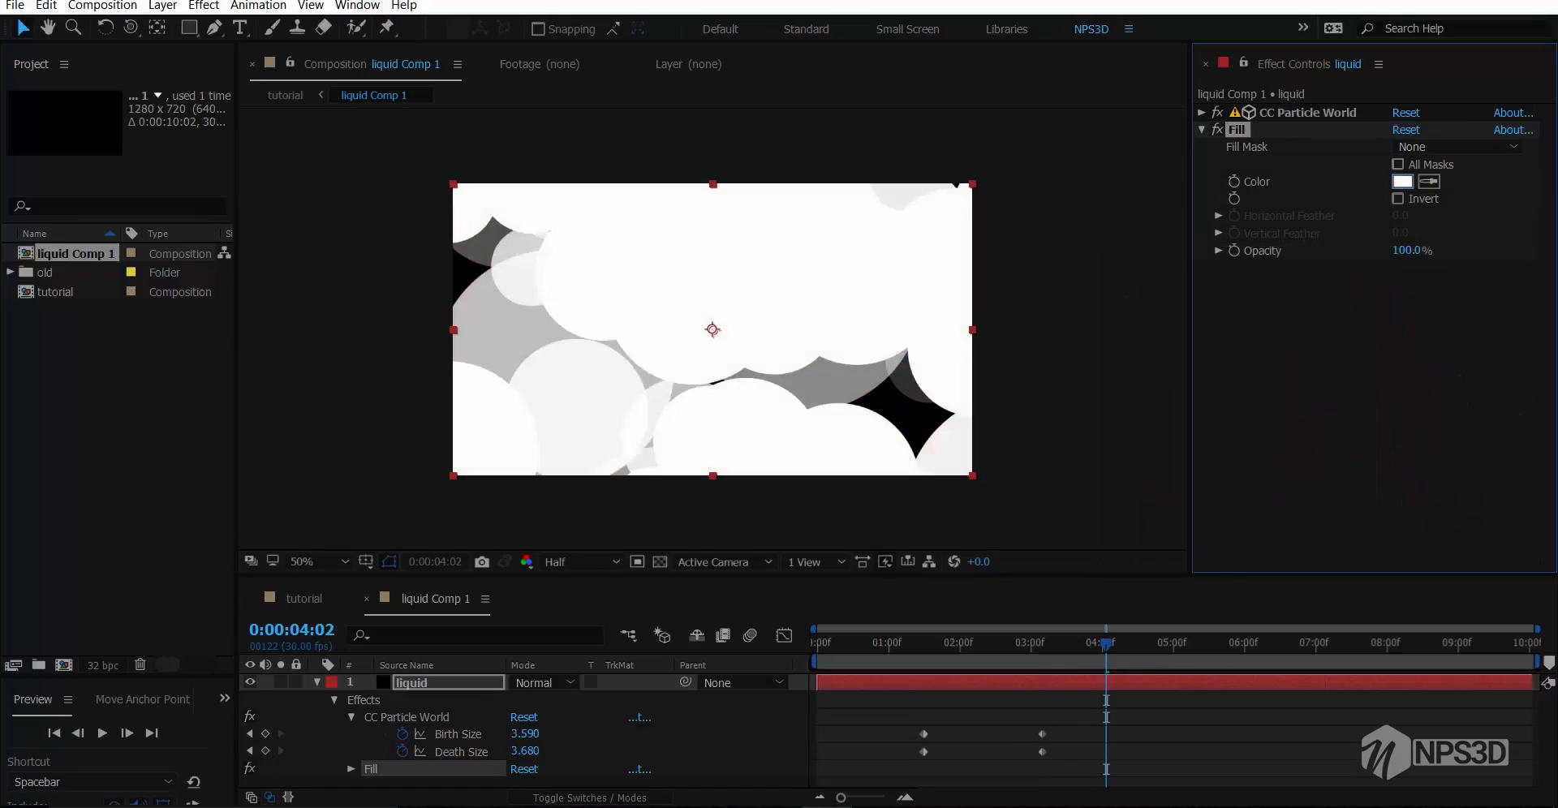
Apply Turbulent Displace to the liquid layer and set its Displacement to Twist
left_click_drag(1105, 642, 1026, 643)
key("ctrl+space")
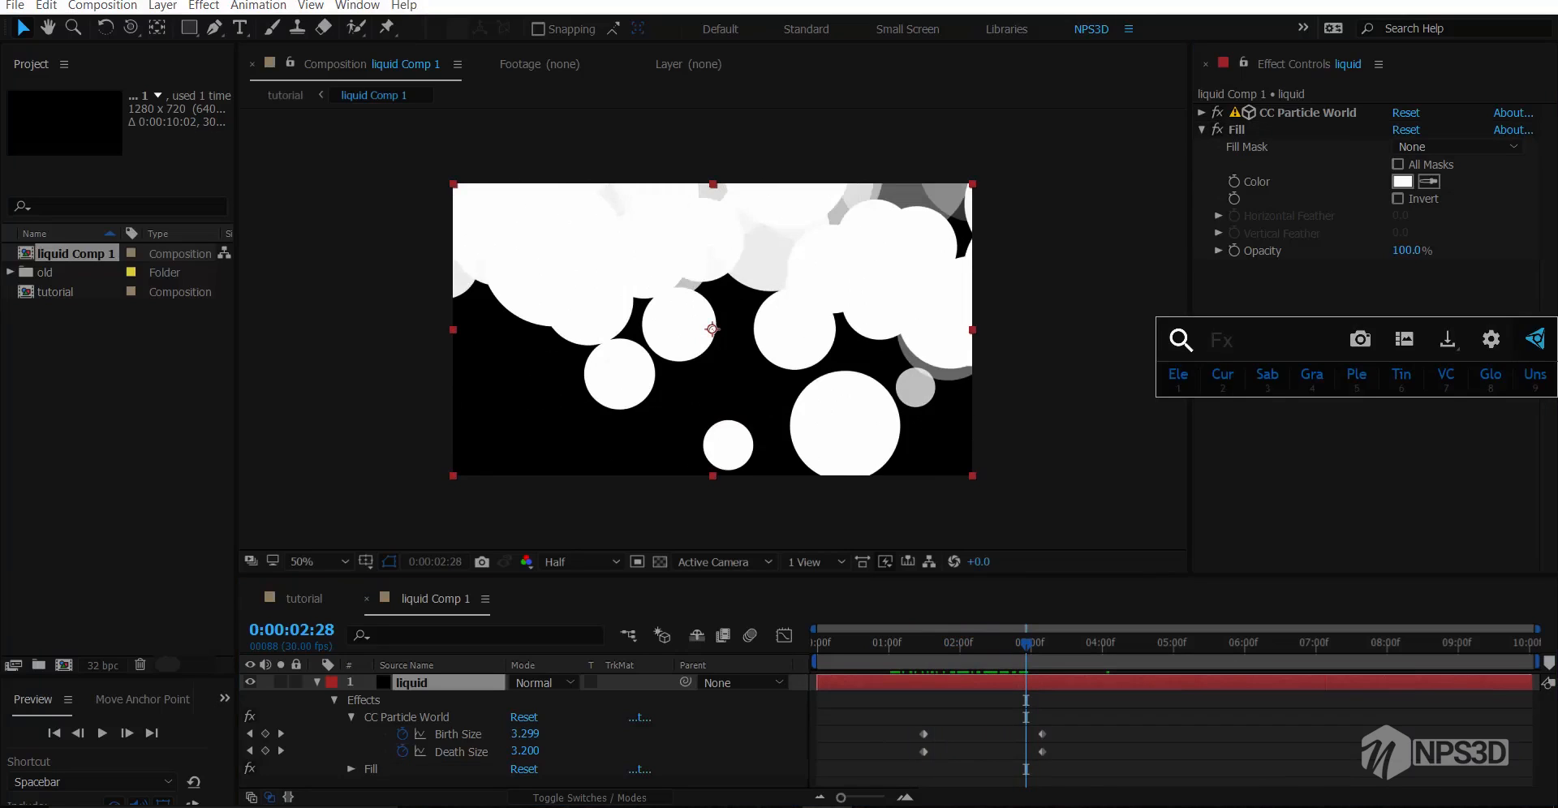
type("tur")
key("Return")
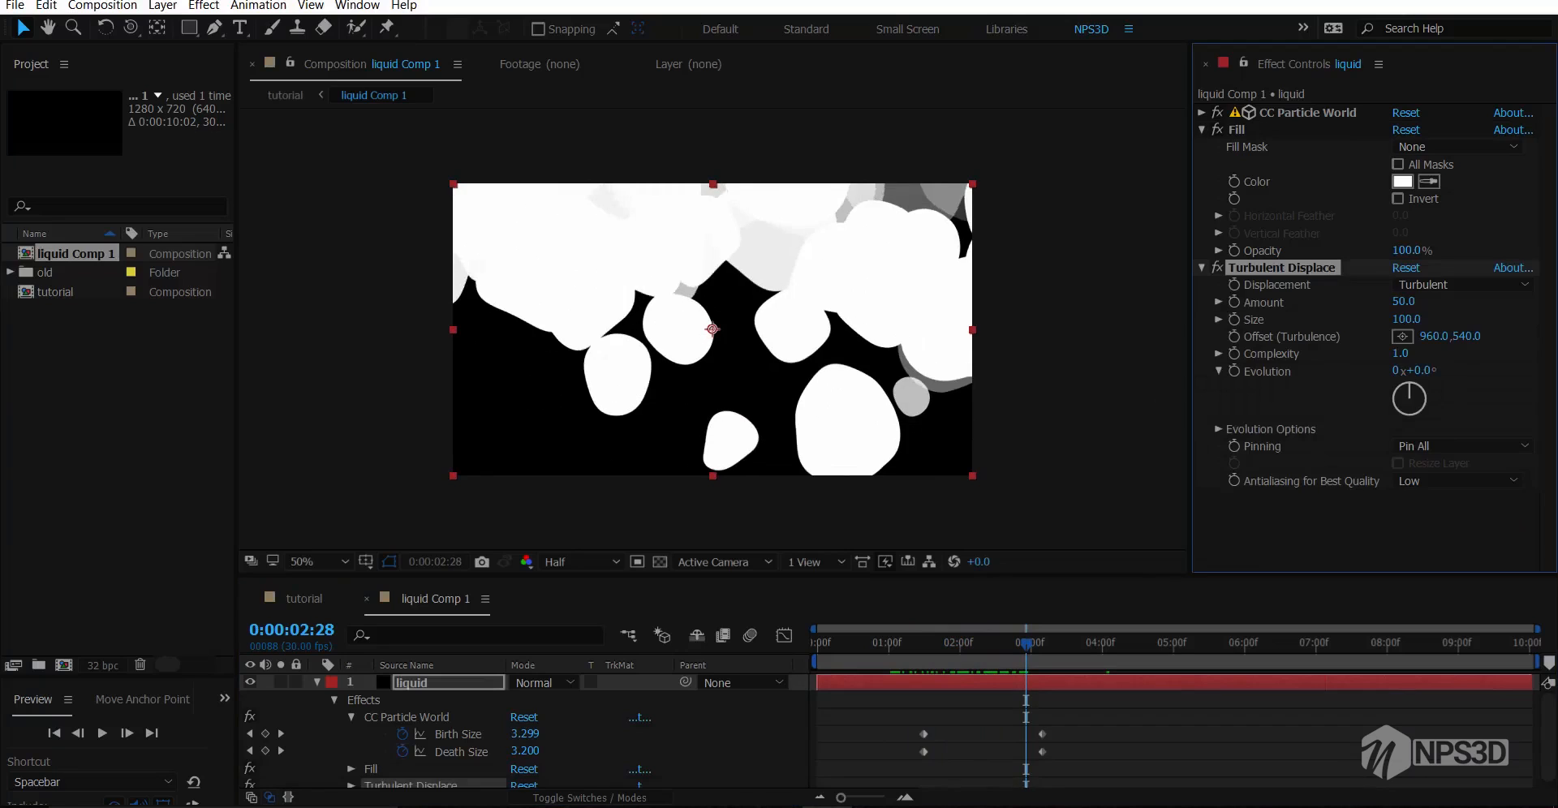
left_click_drag(957, 642, 969, 643)
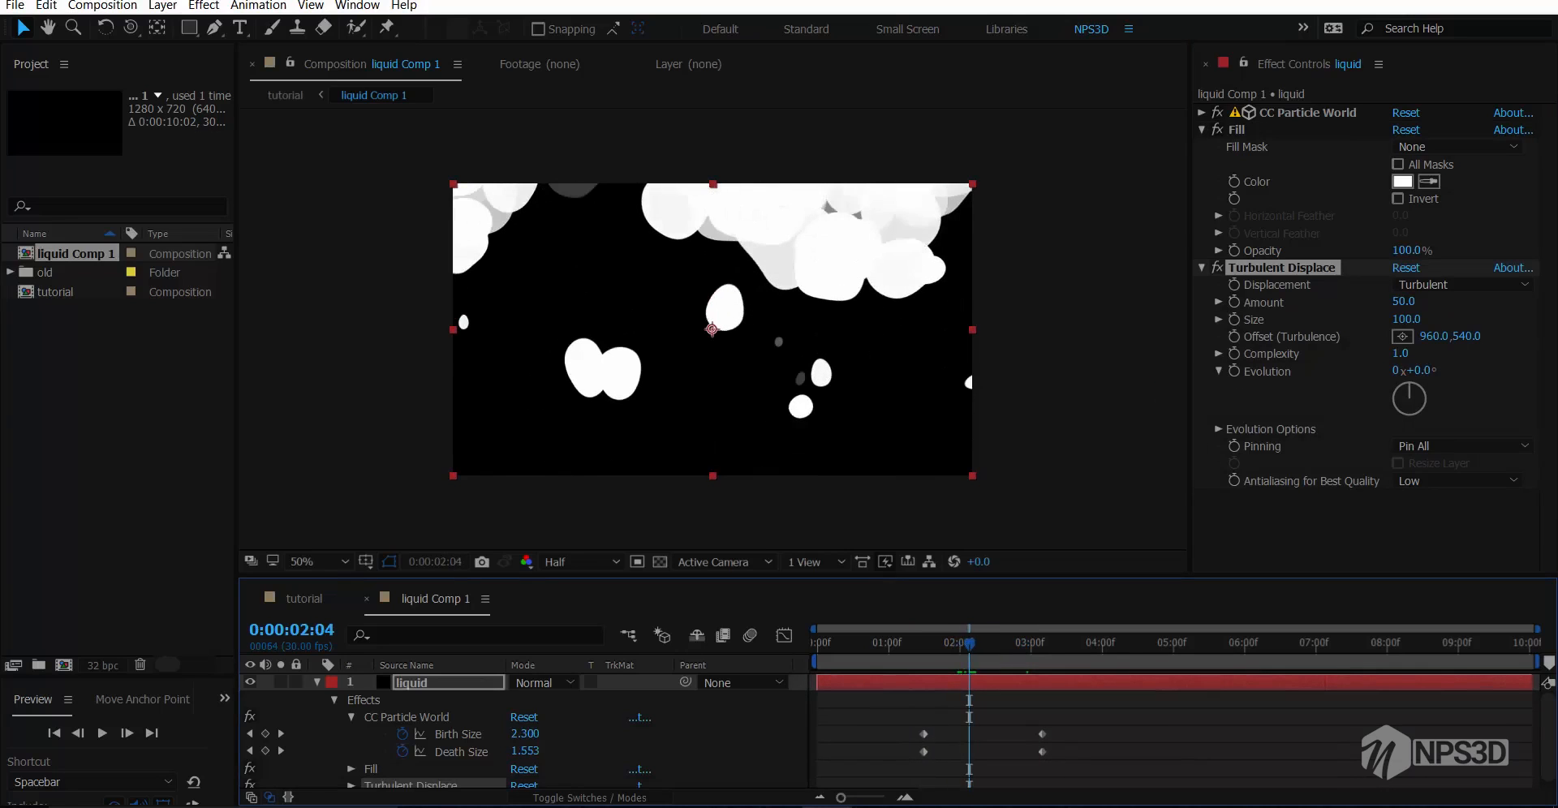
left_click(1460, 284)
left_click(1274, 344)
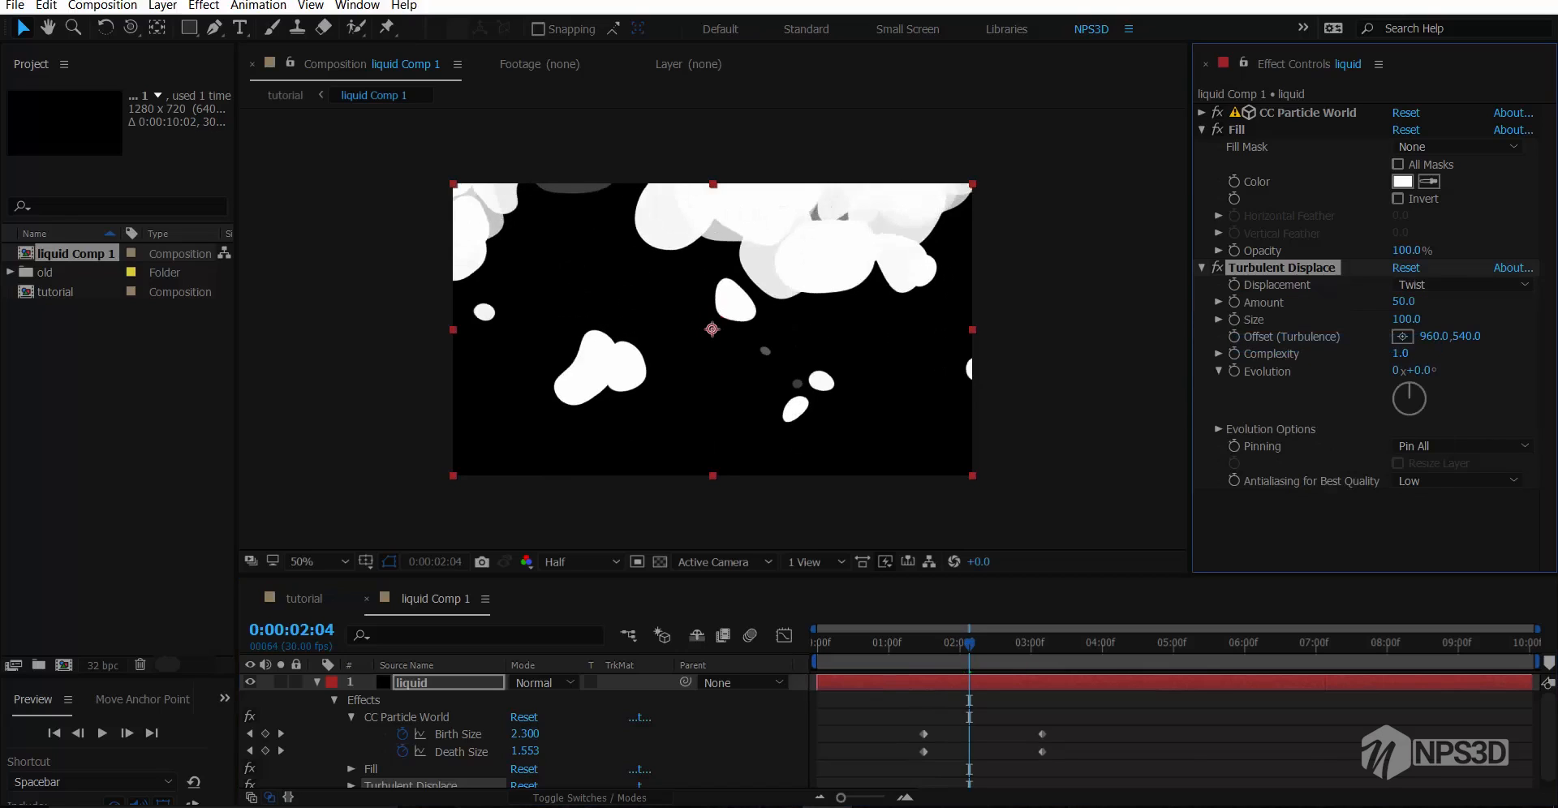
Try a Turbulent Displace Amount of 165 with a Size of 51, and preview from the start
mouse_move(1402, 301)
left_mouse_down()
mouse_move(1472, 301)
mouse_move(1384, 319)
left_mouse_up()
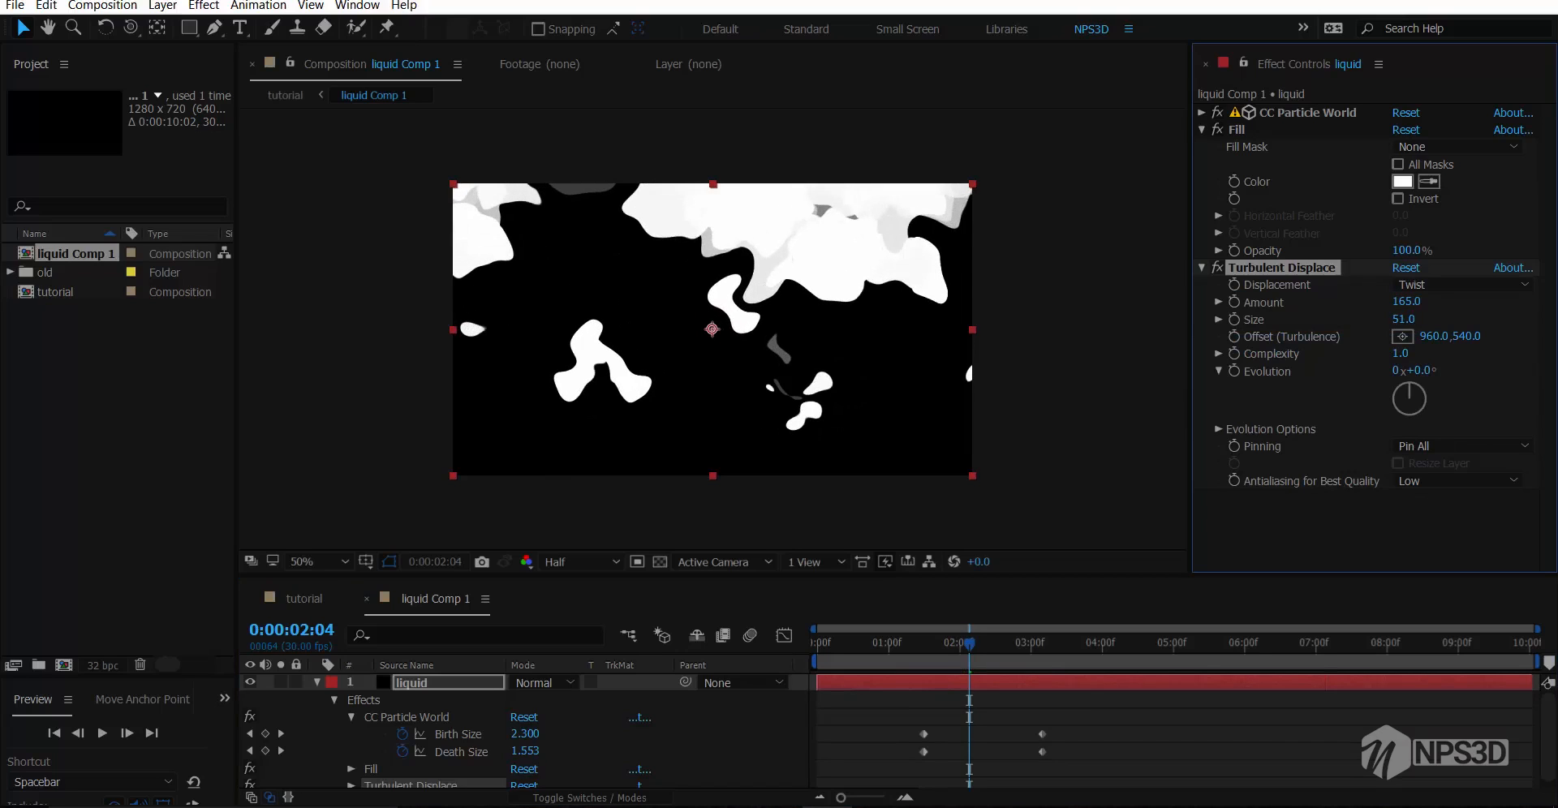
key("space")
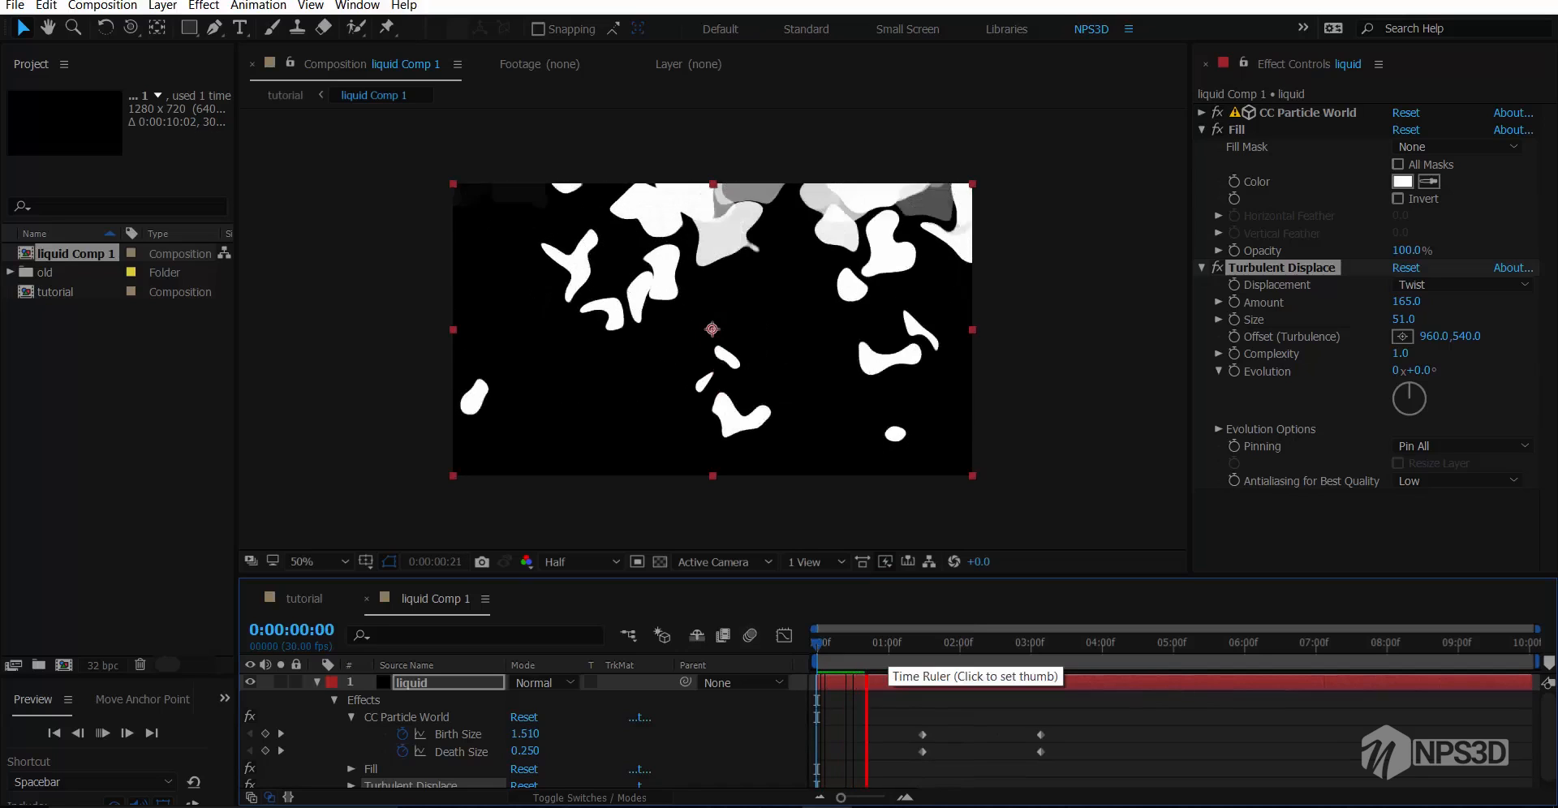
left_click(892, 642)
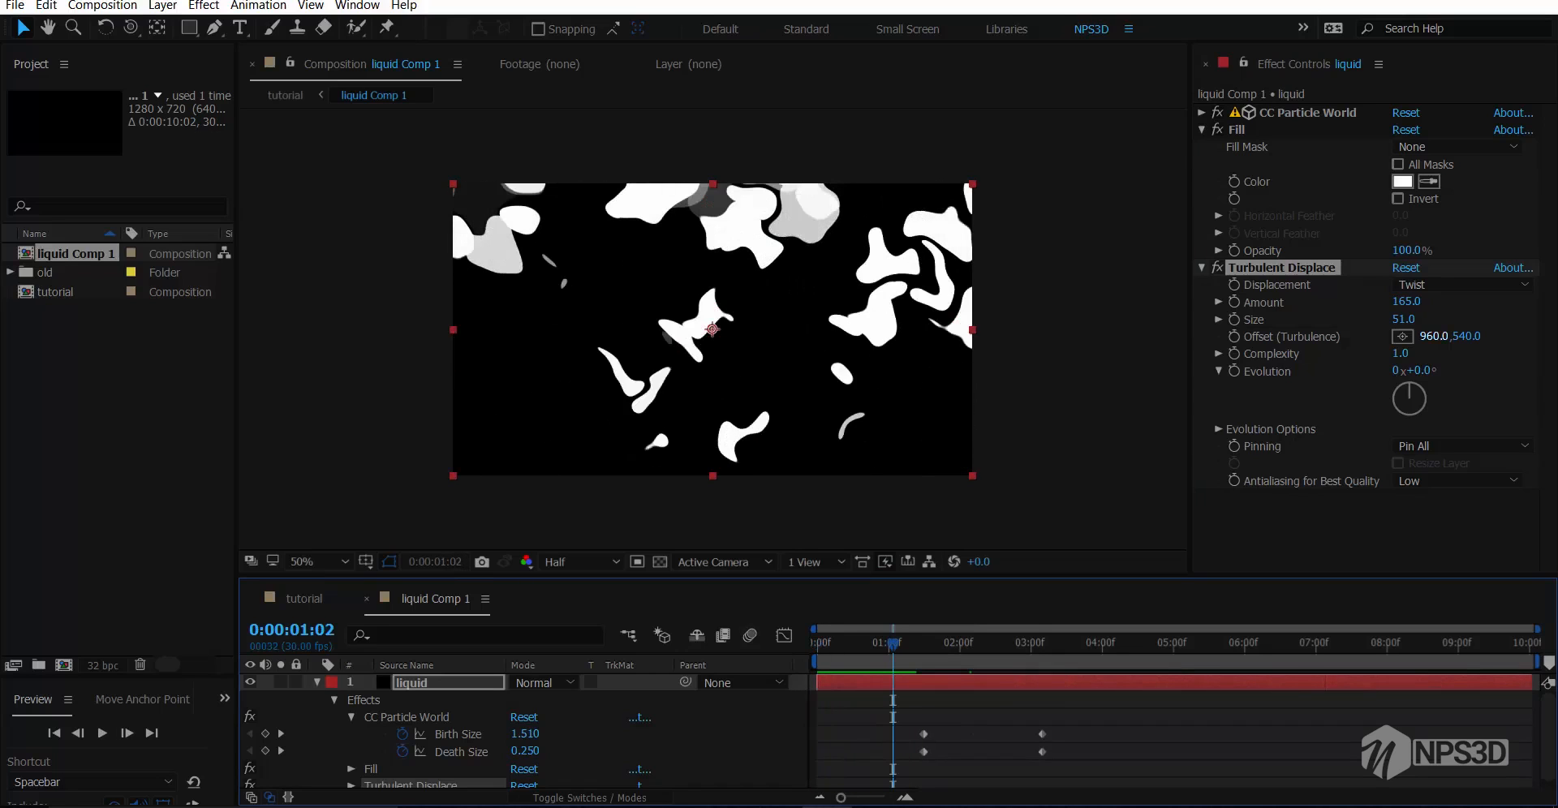
Try Twist Smoother displacement with an Amount of 227 and a Size of 108, previewing from the start
left_click_drag(1406, 302, 1506, 302)
left_click(1460, 285)
left_click(1298, 408)
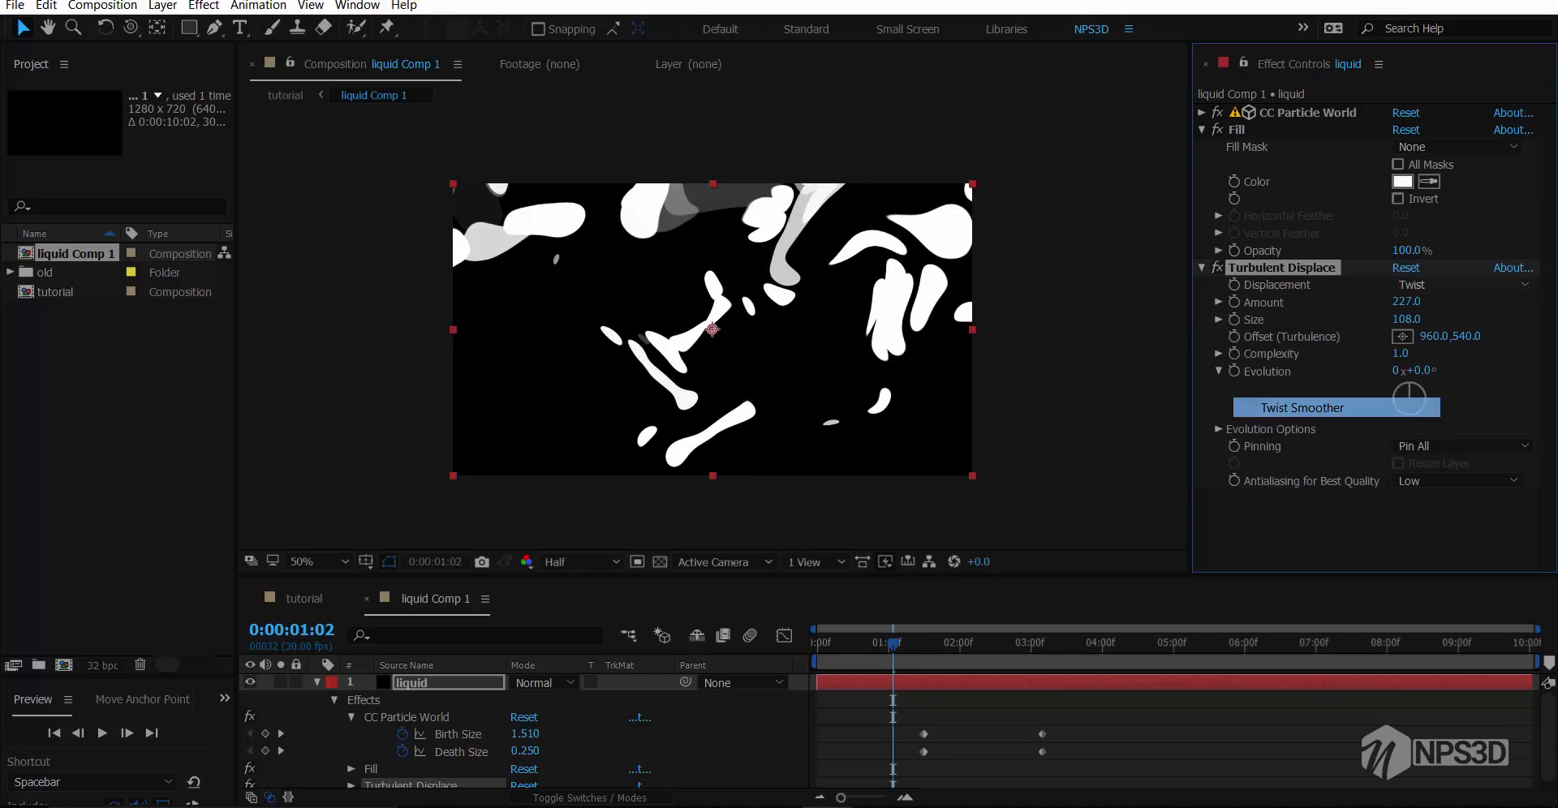
key("Home")
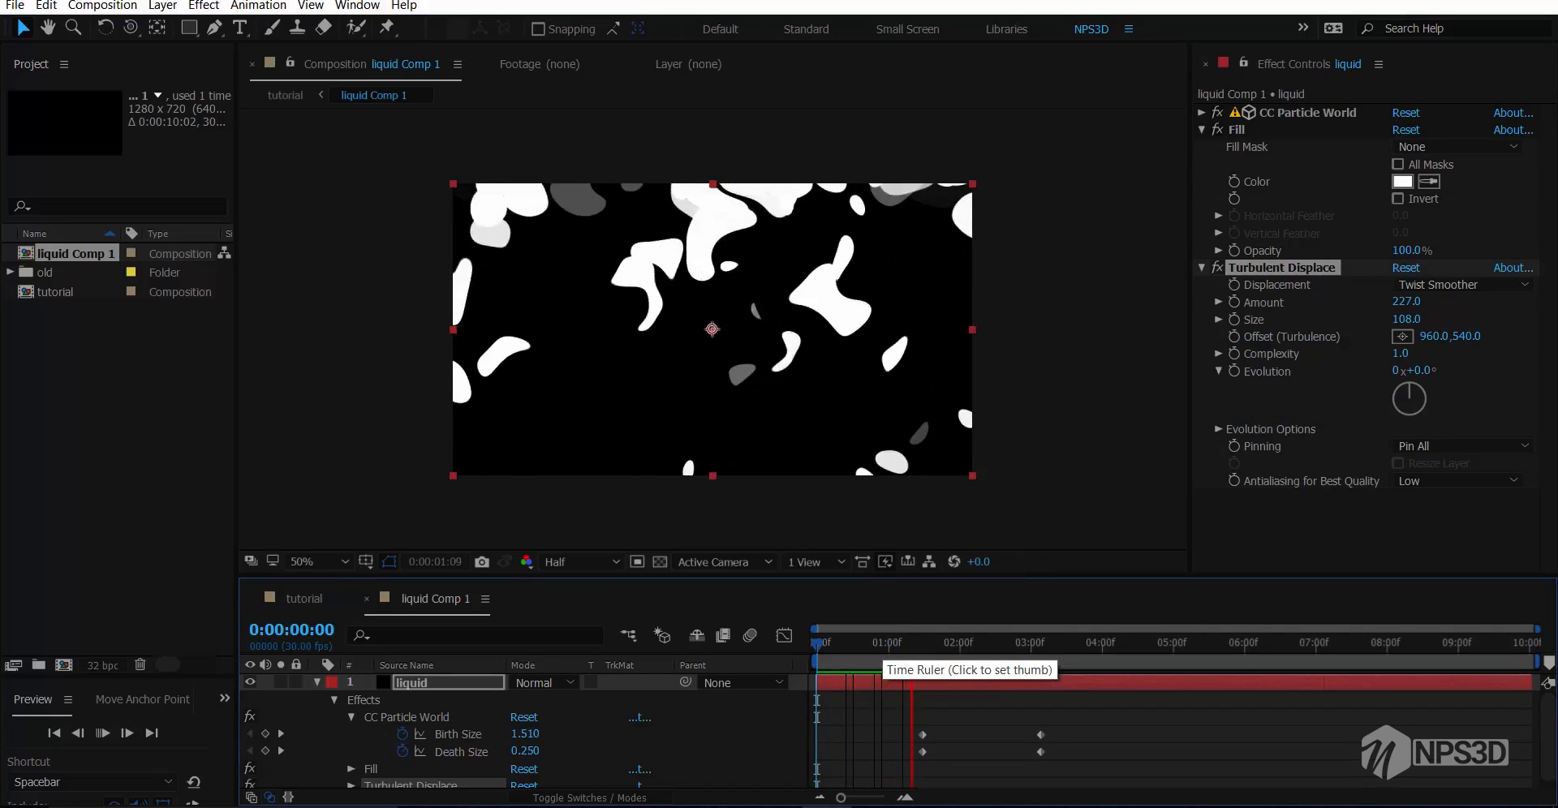
Try the Bulge displacement type on the white shapes and preview it from the start
left_click(1460, 284)
left_click(1461, 284)
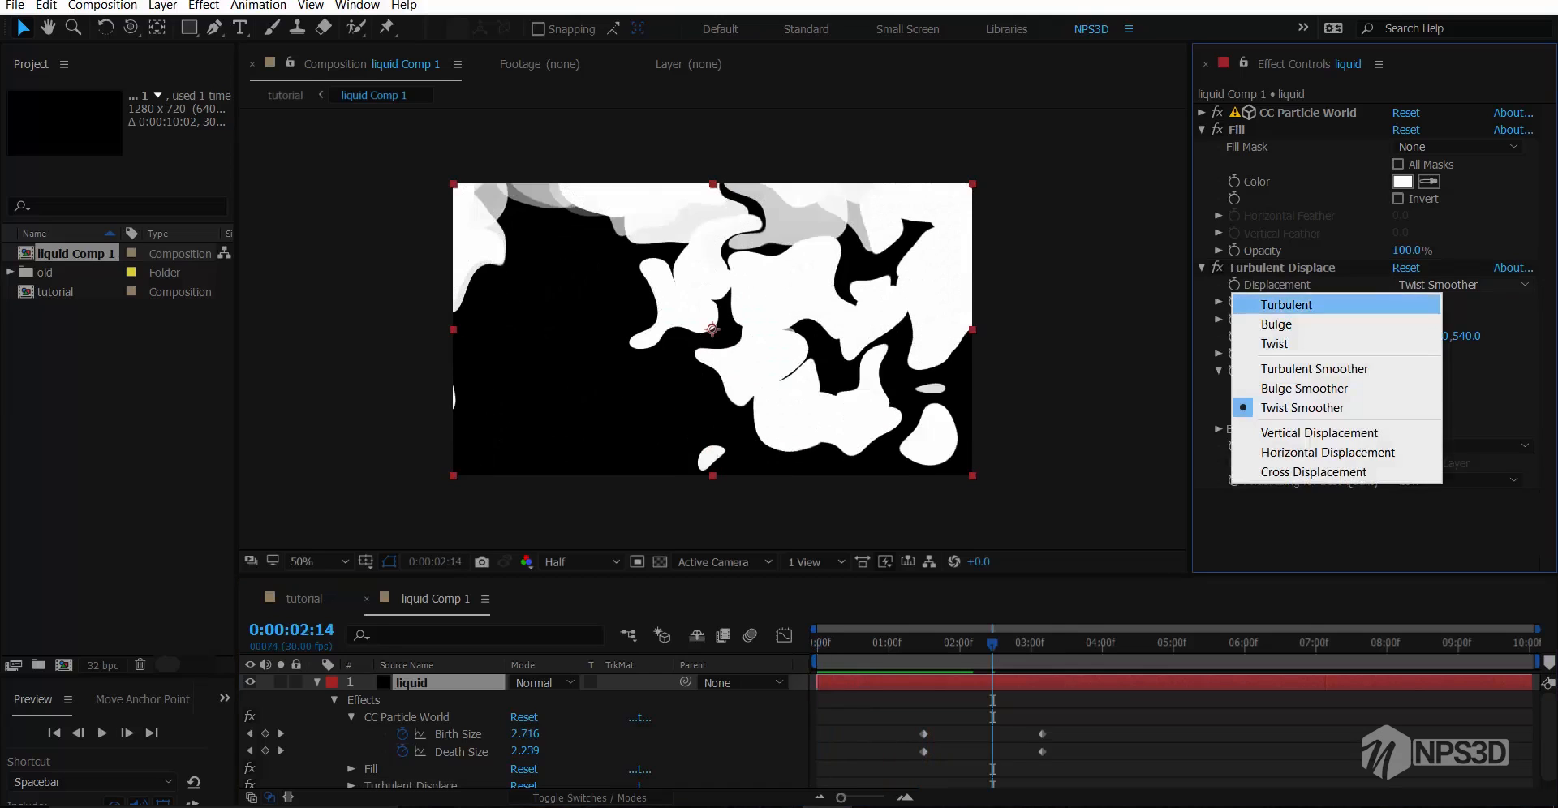
left_click(1253, 324)
key("space")
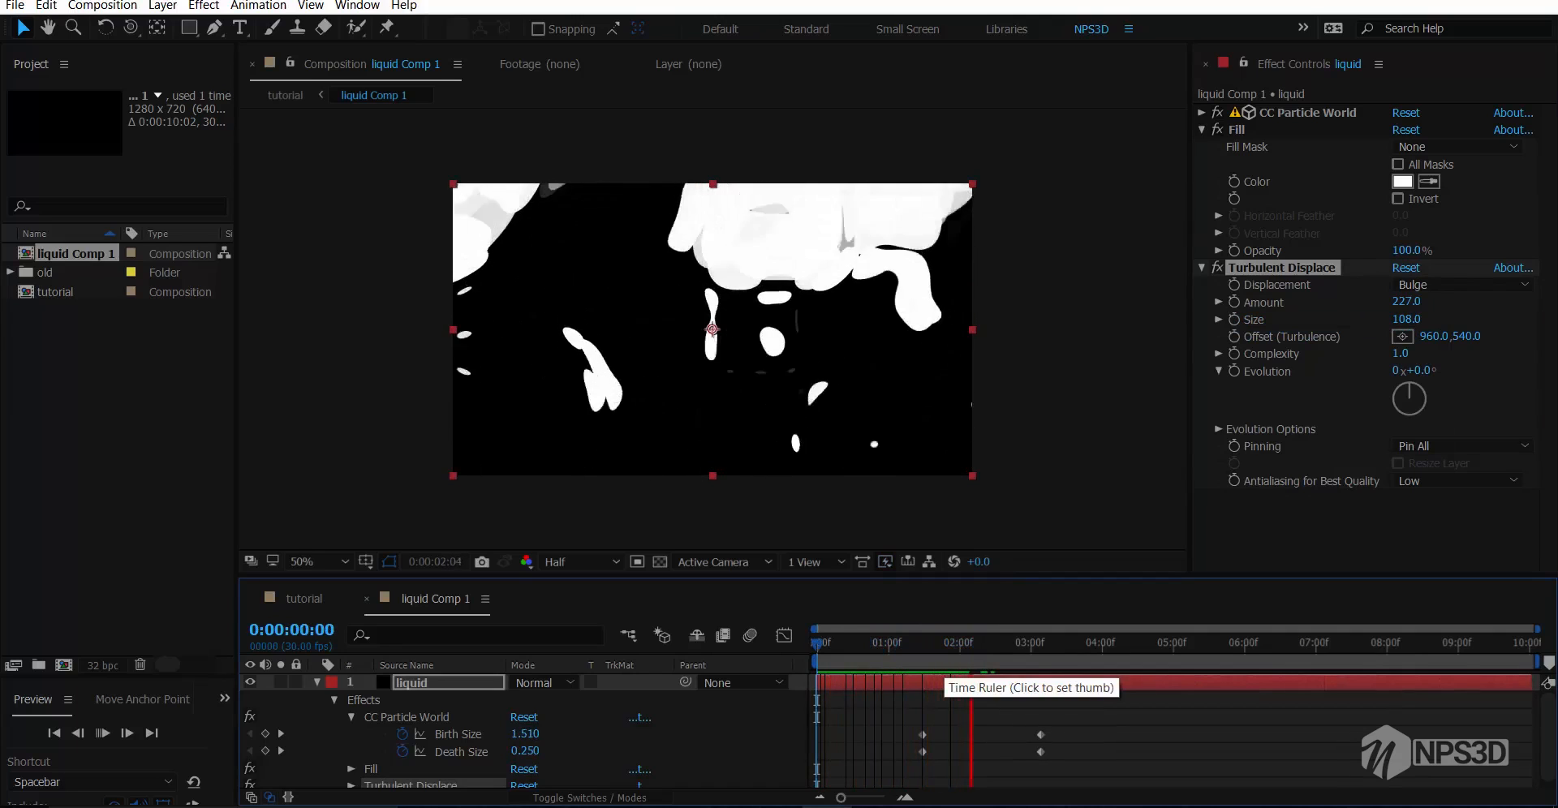
key("space")
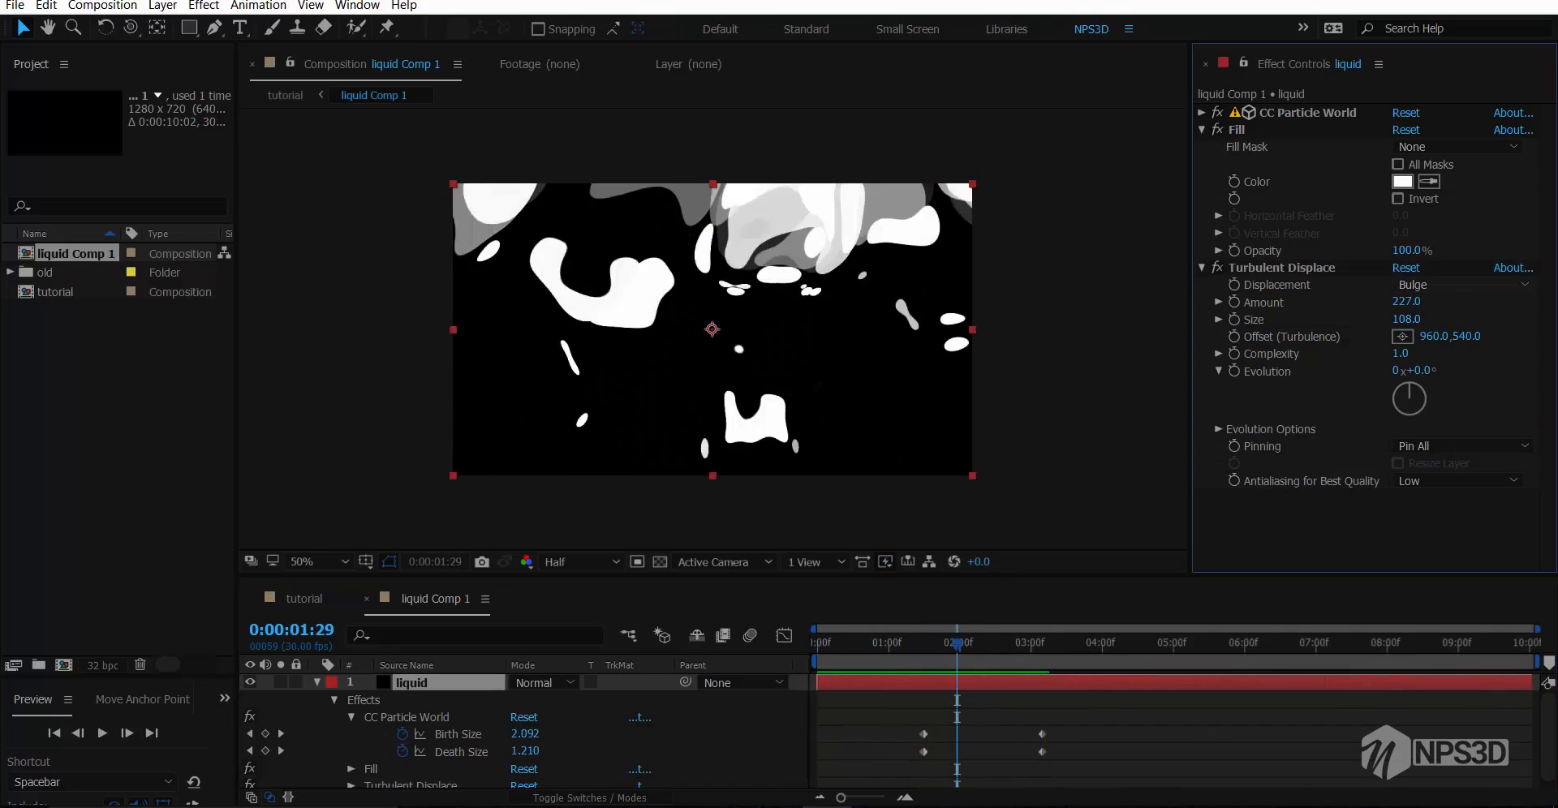
Switch the Displacement back to Twist with an Amount of 95 and a Size of 29, and preview
left_click(1458, 284)
left_click(1315, 341)
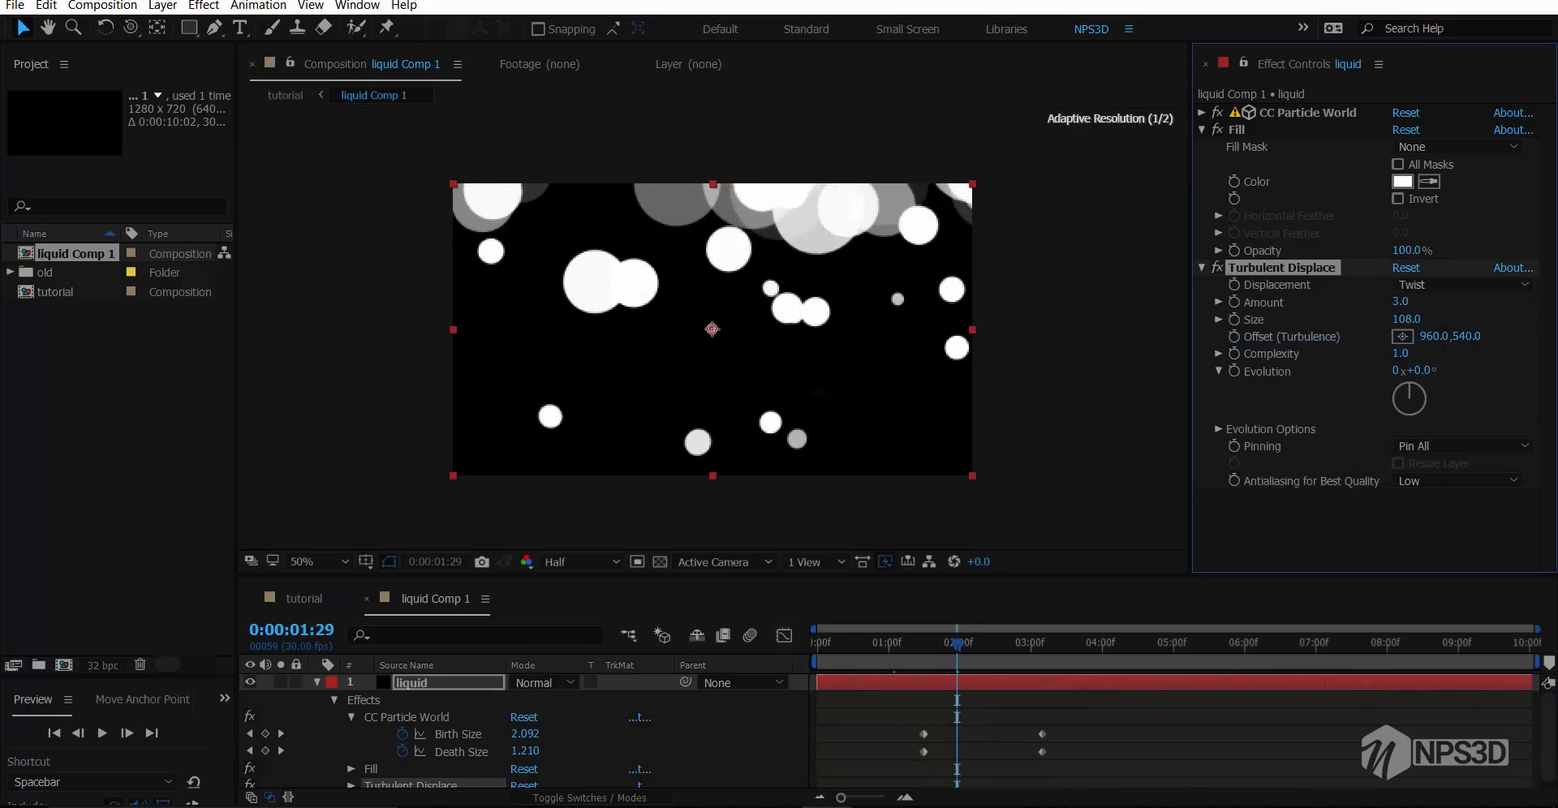
left_click_drag(1400, 302, 1474, 302)
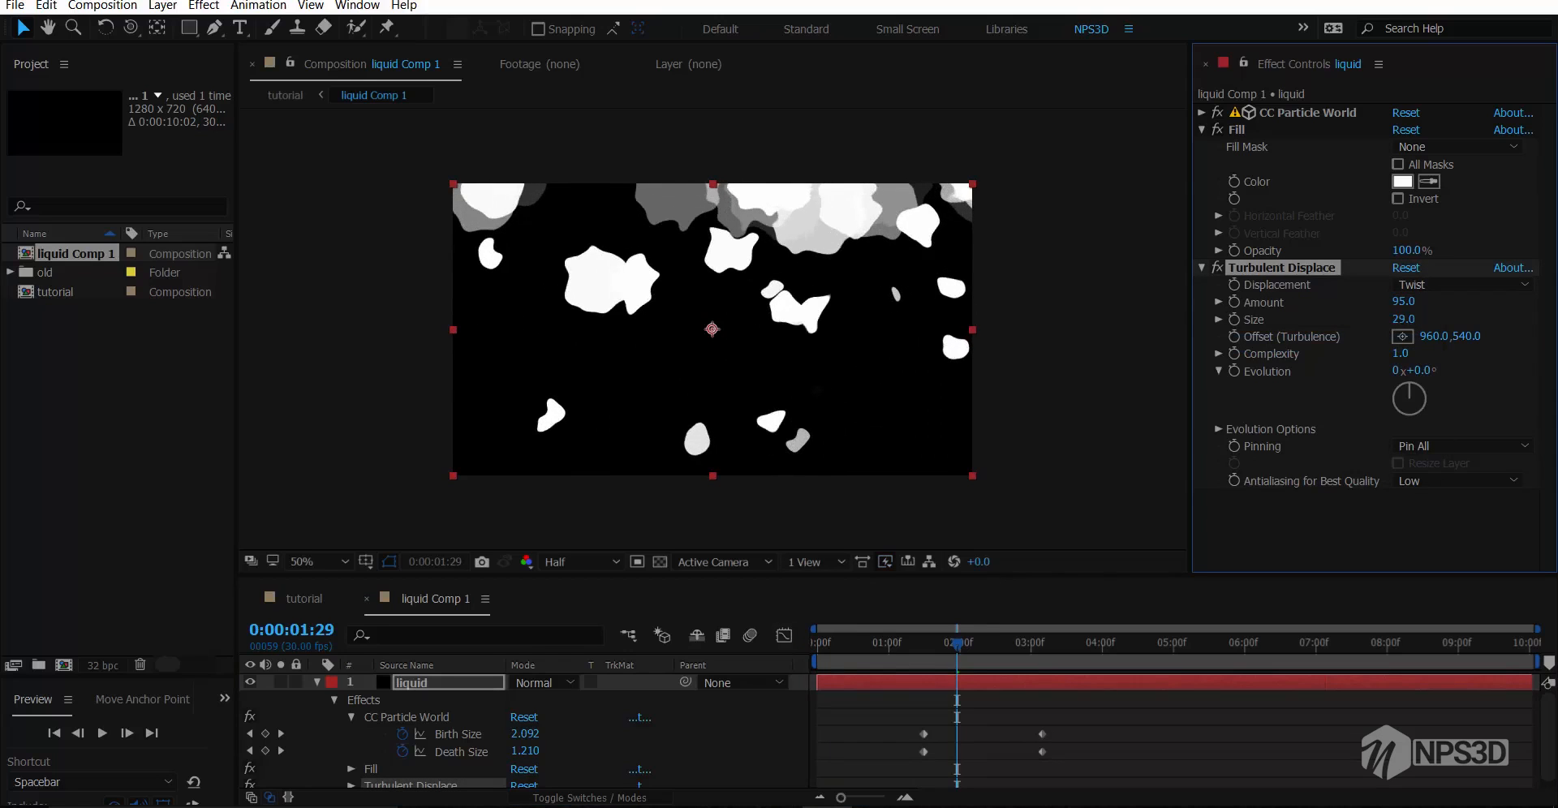
key("space")
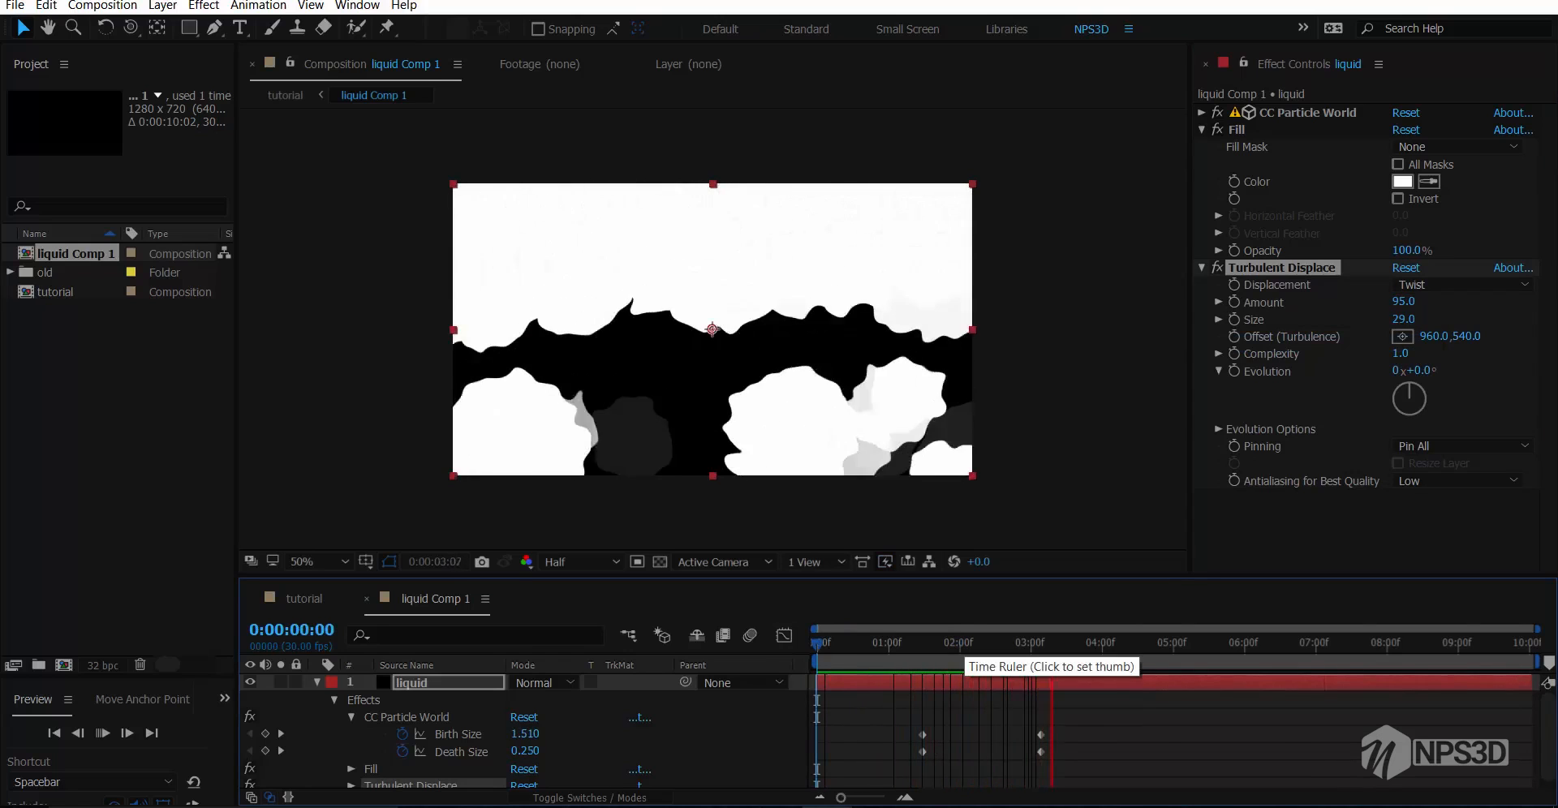
key("space")
Set the Turbulent Displace Amount to 249, Size to 44 and Evolution to 48°, and preview from the start
left_click_drag(1402, 302, 1424, 302)
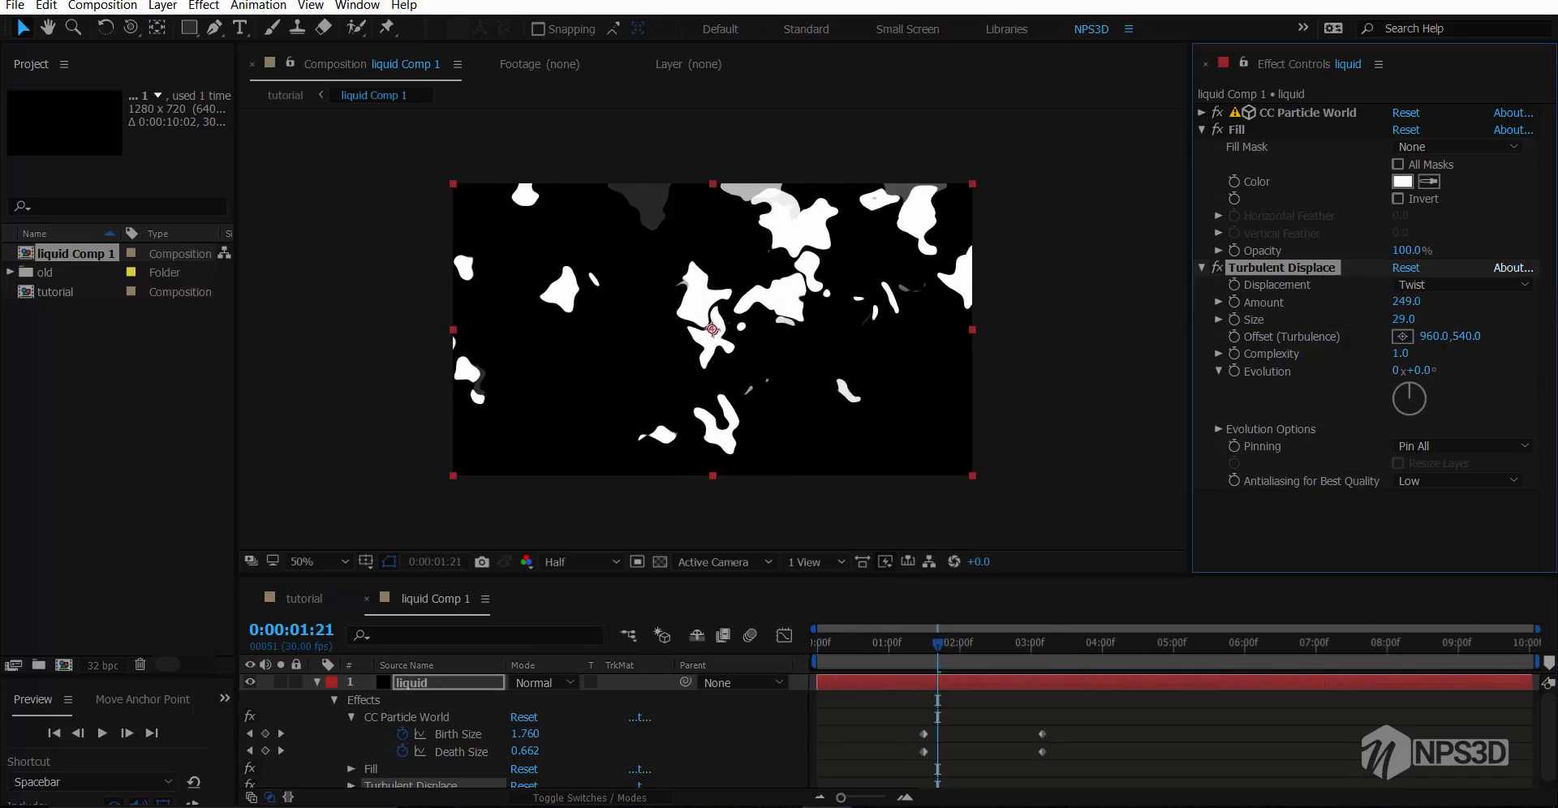
left_click_drag(937, 643, 1014, 643)
left_click_drag(1403, 320, 1432, 320)
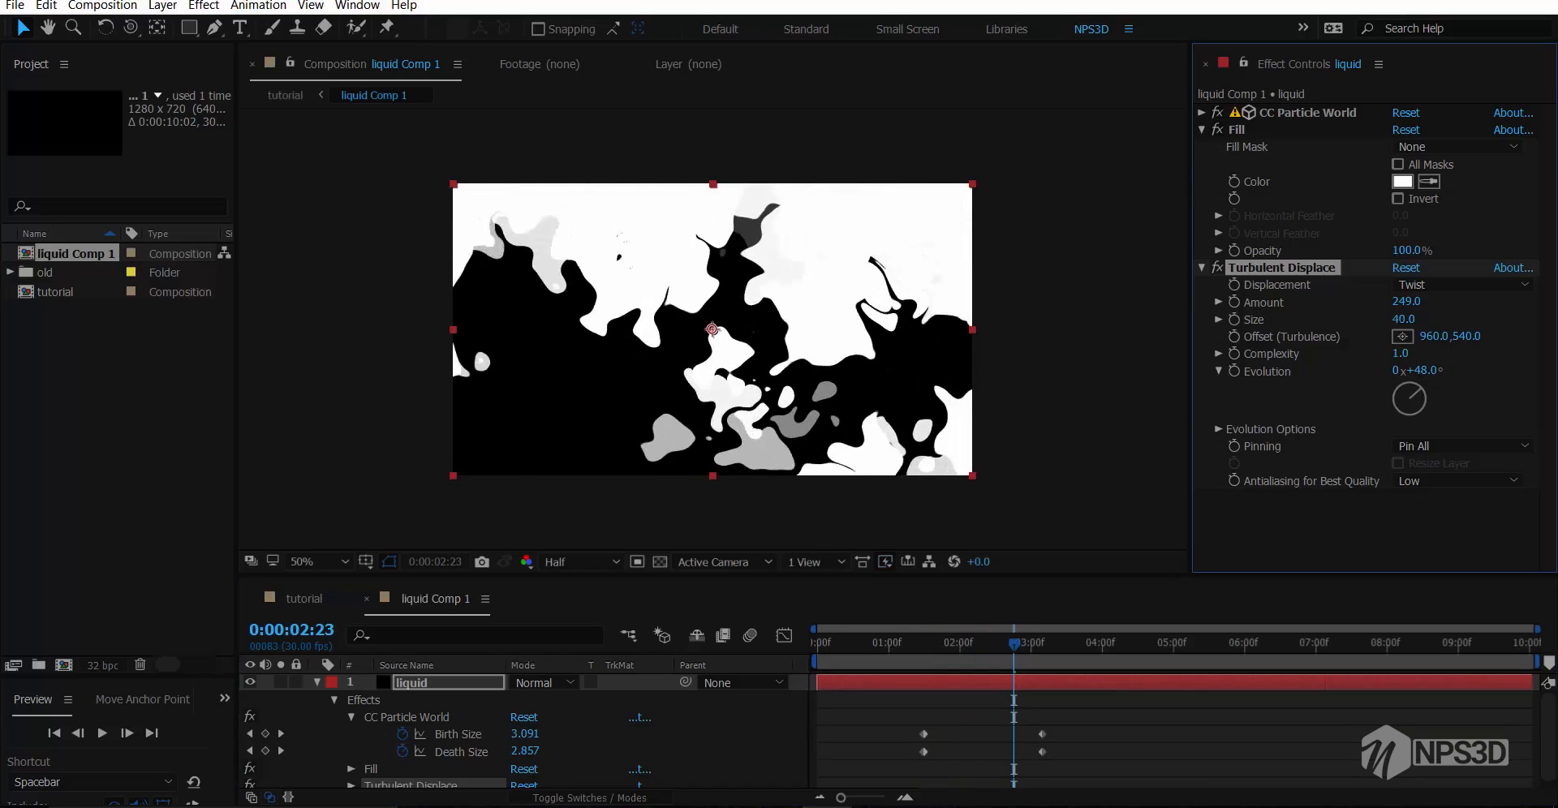
key("space")
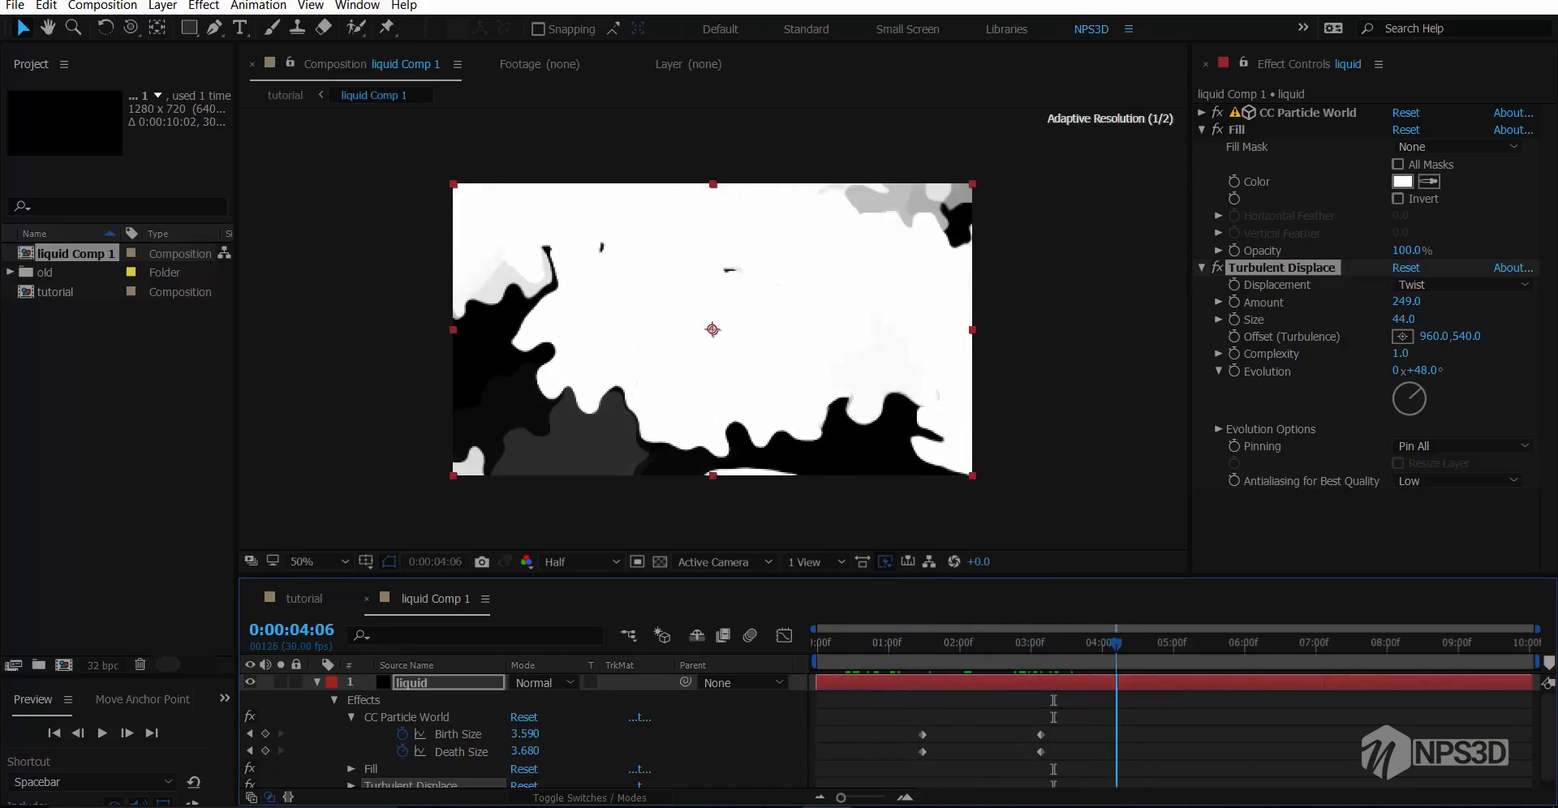
left_click_drag(1187, 643, 816, 643)
key("space")
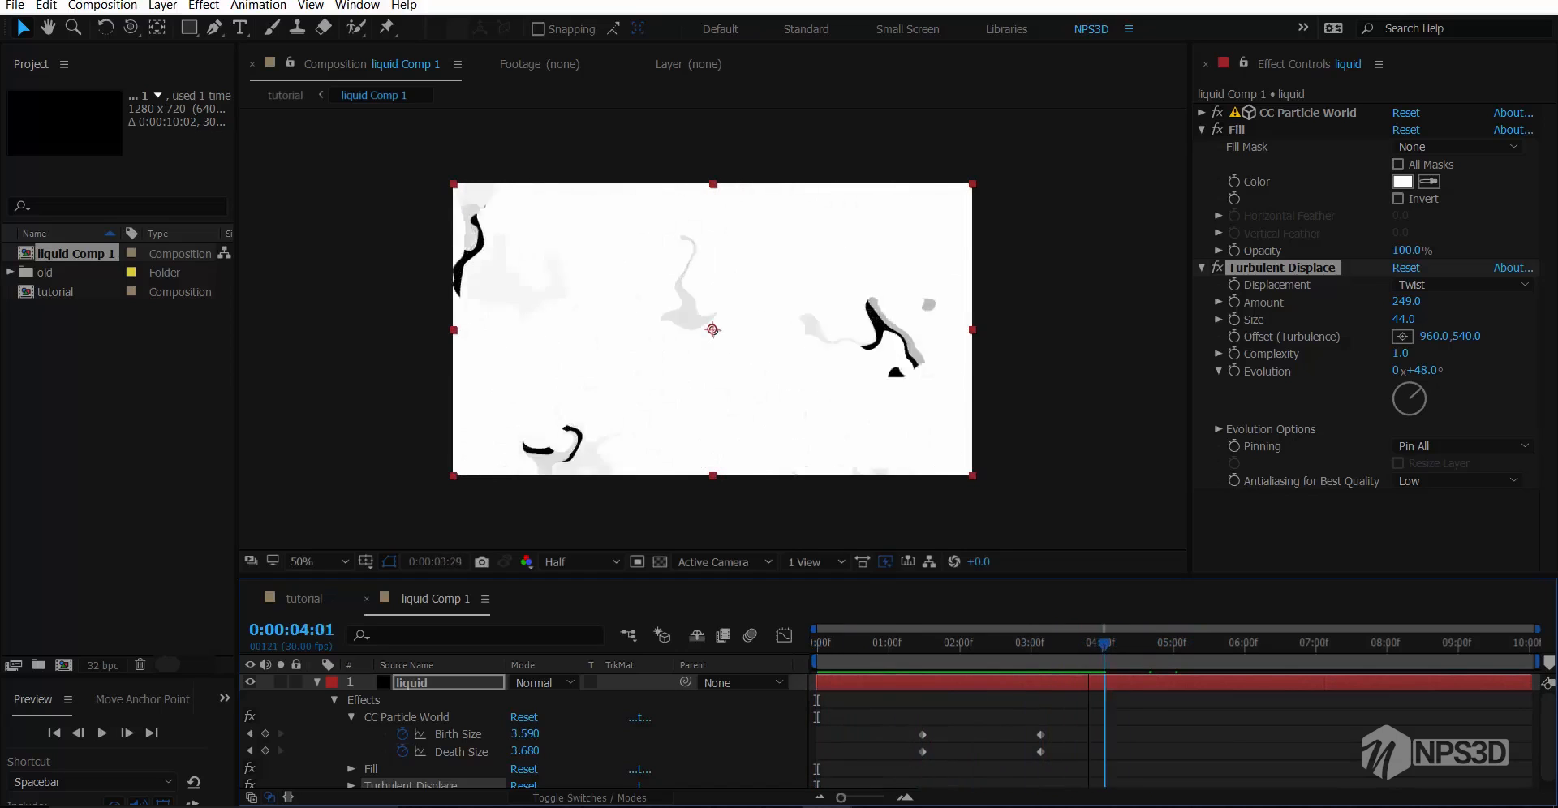
Stop the preview and collapse the liquid layer's properties along with its Fill and Turbulent Displace settings
key("space")
left_click(316, 682)
left_click(354, 734)
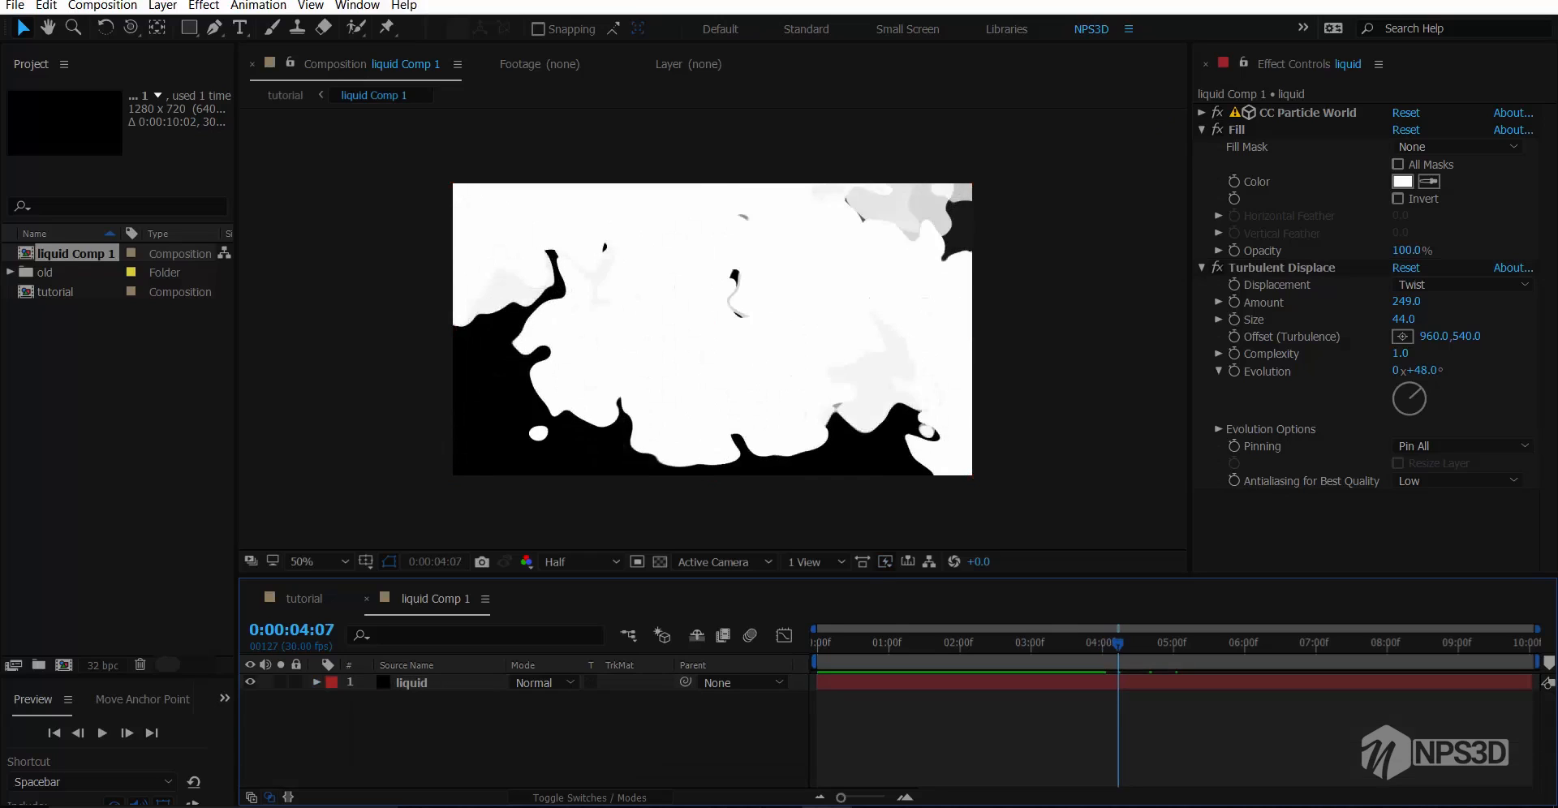
left_click(1201, 129)
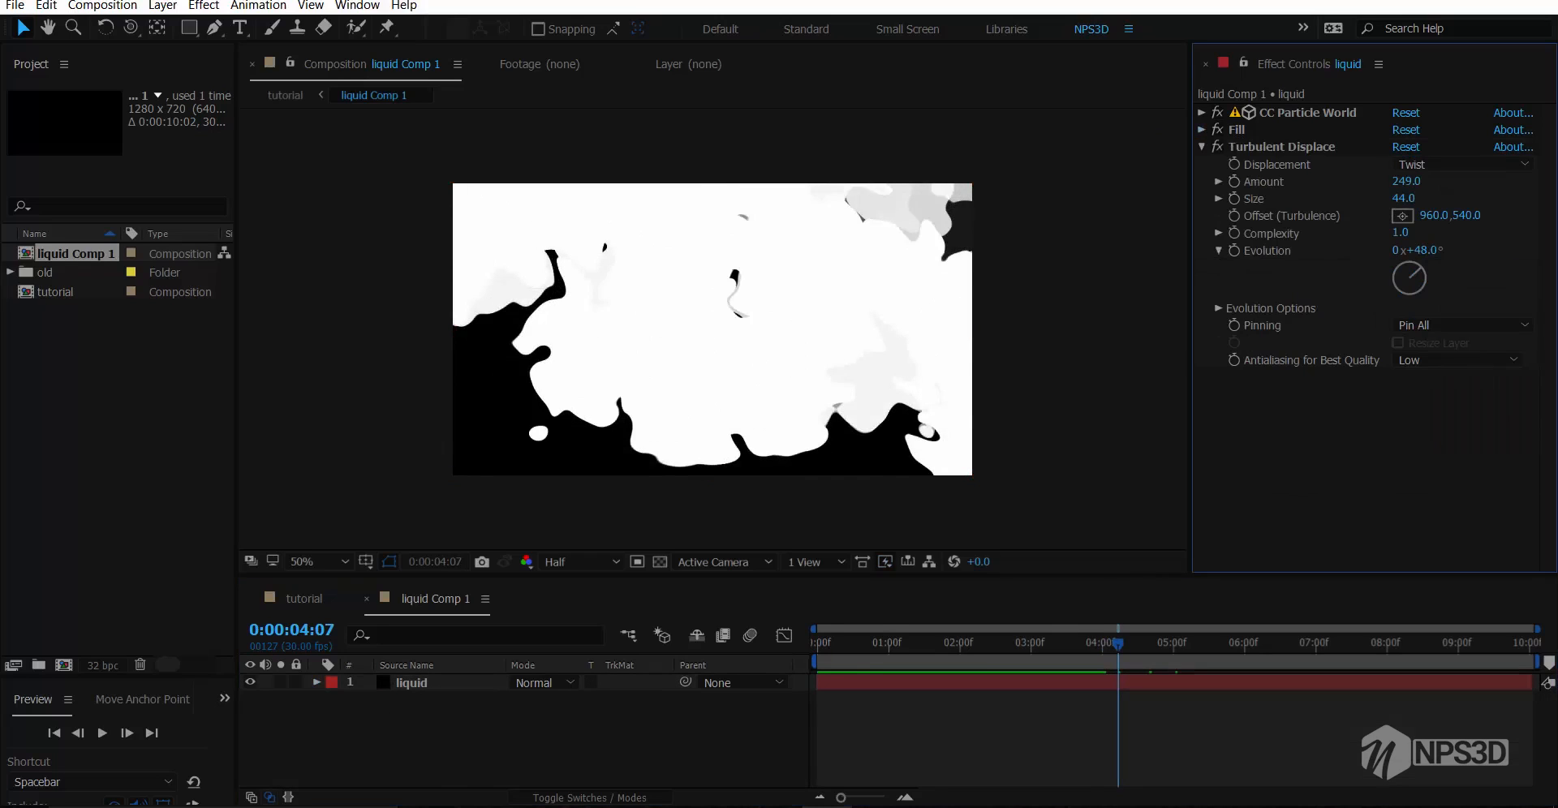
left_click(1202, 147)
Create a black 1280 x 720 solid named partica and hide the liquid layer
right_click(423, 734)
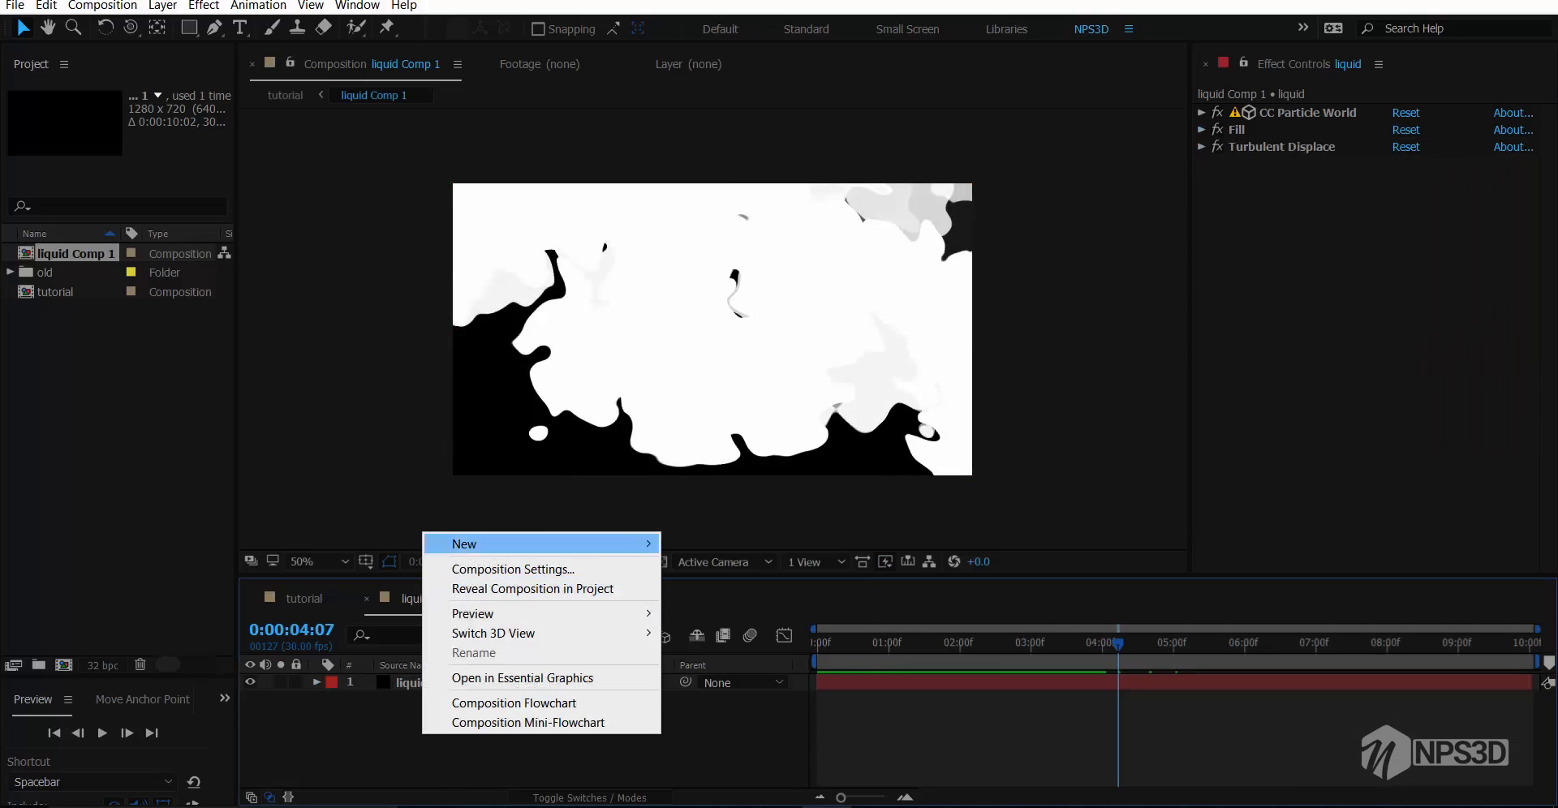
mouse_move(552, 543)
left_click(703, 588)
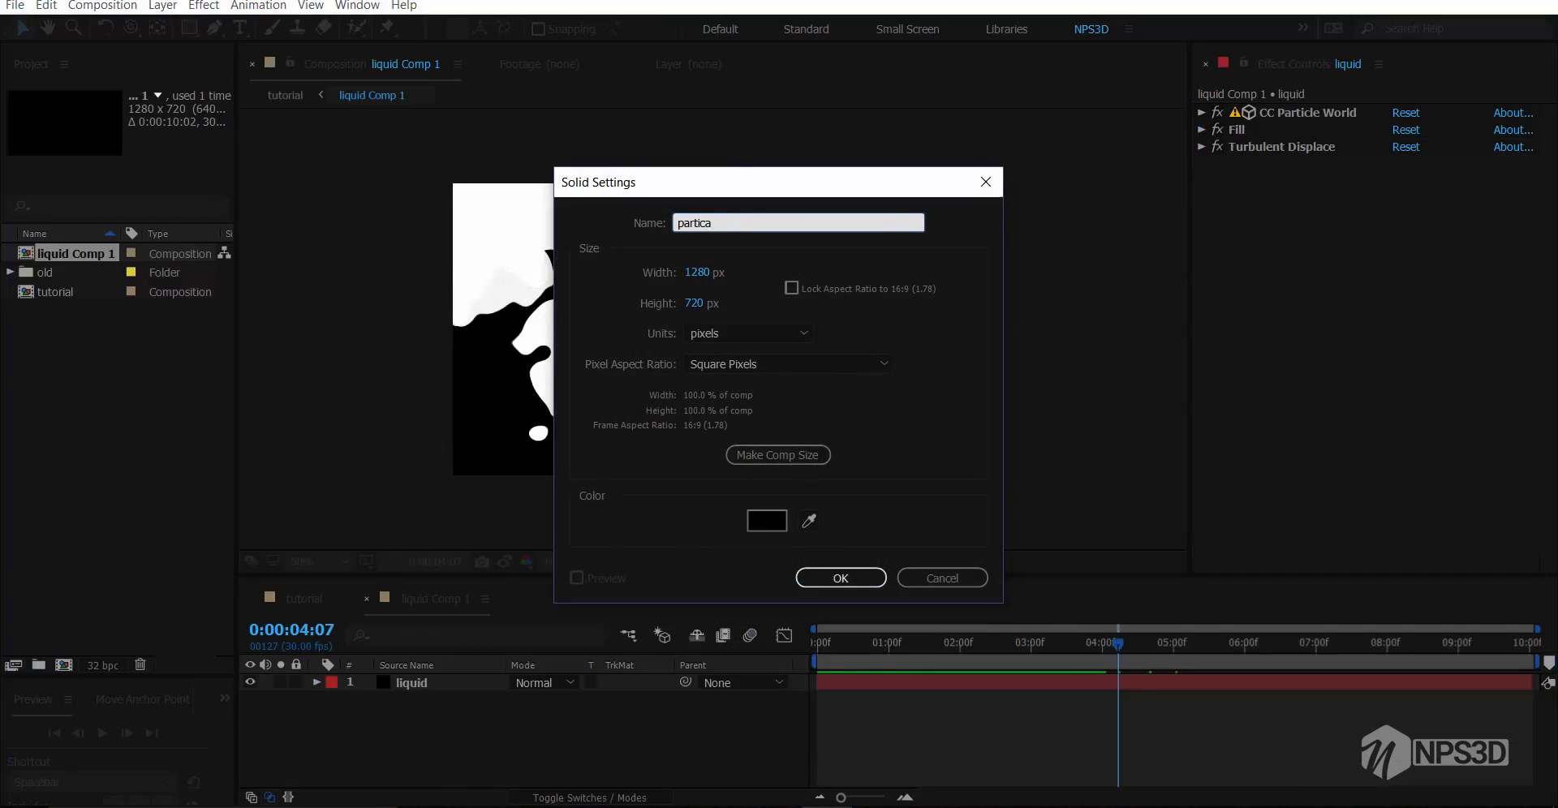
key("Return")
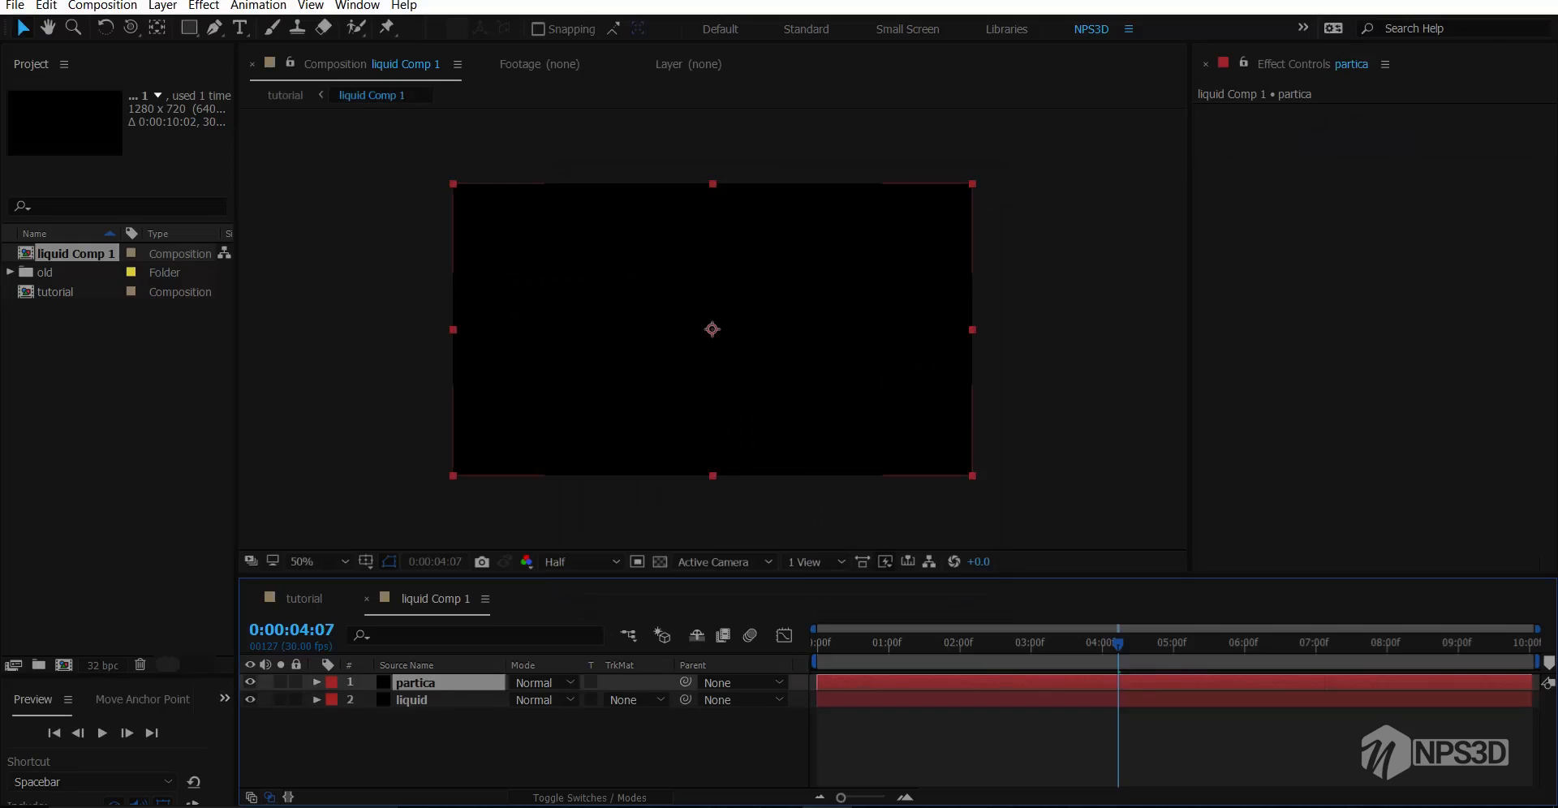
left_click(250, 700)
Apply the Particular effect to the partica solid
key("ctrl+space")
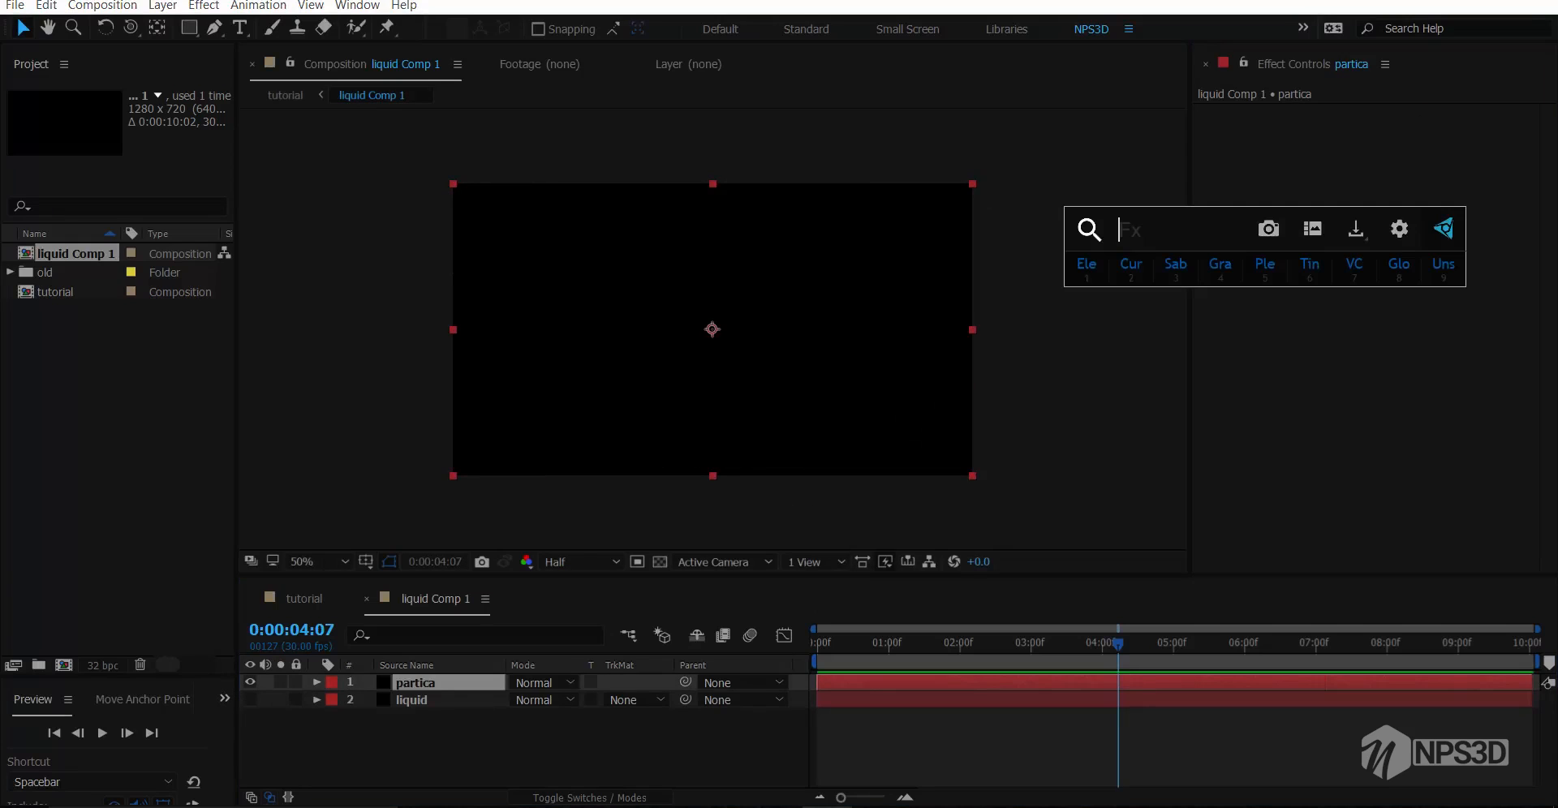
type("parti")
key("Down")
key("Return")
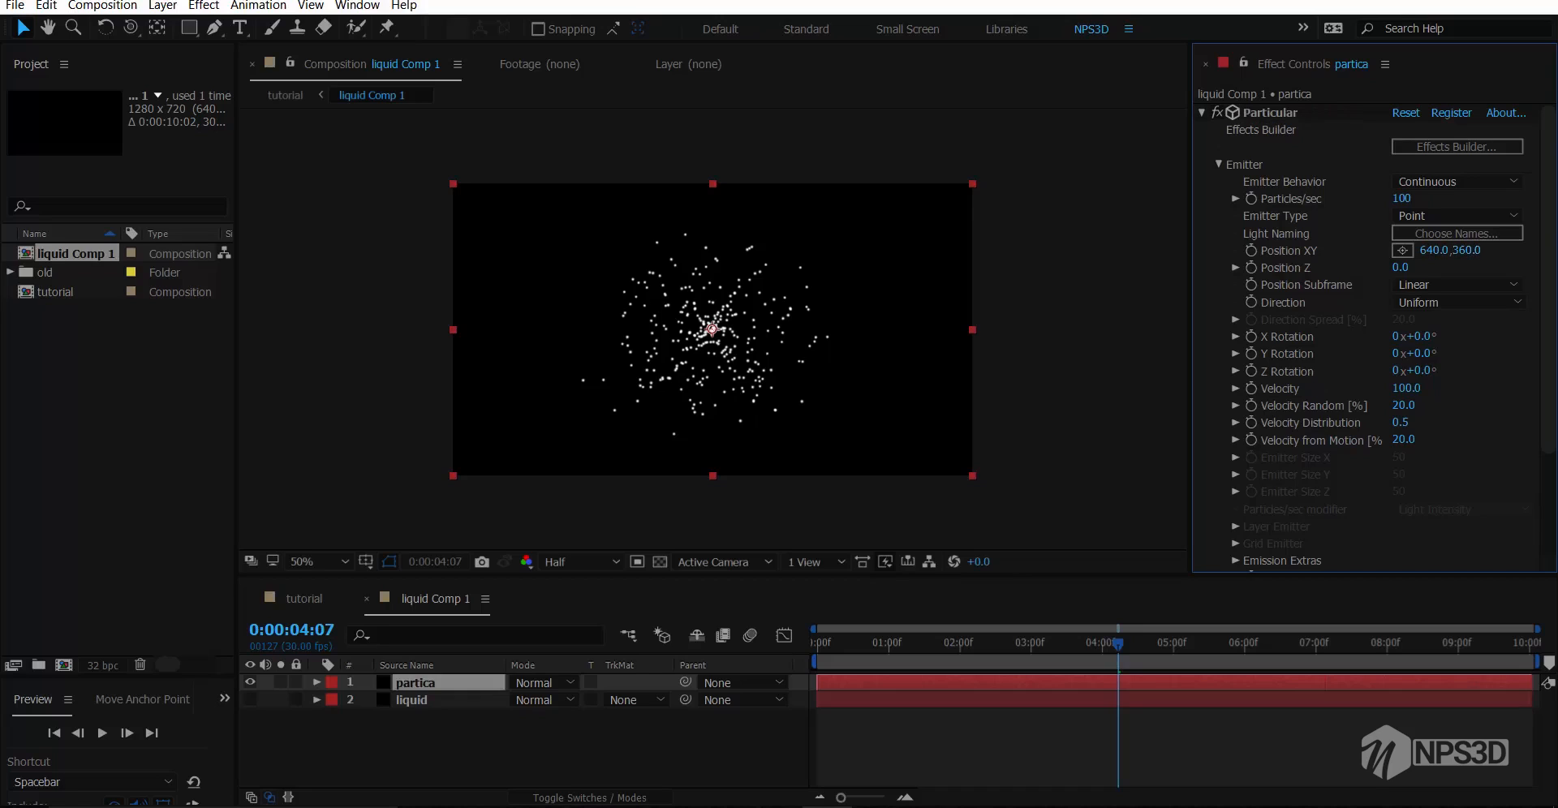
key("ctrl+z")
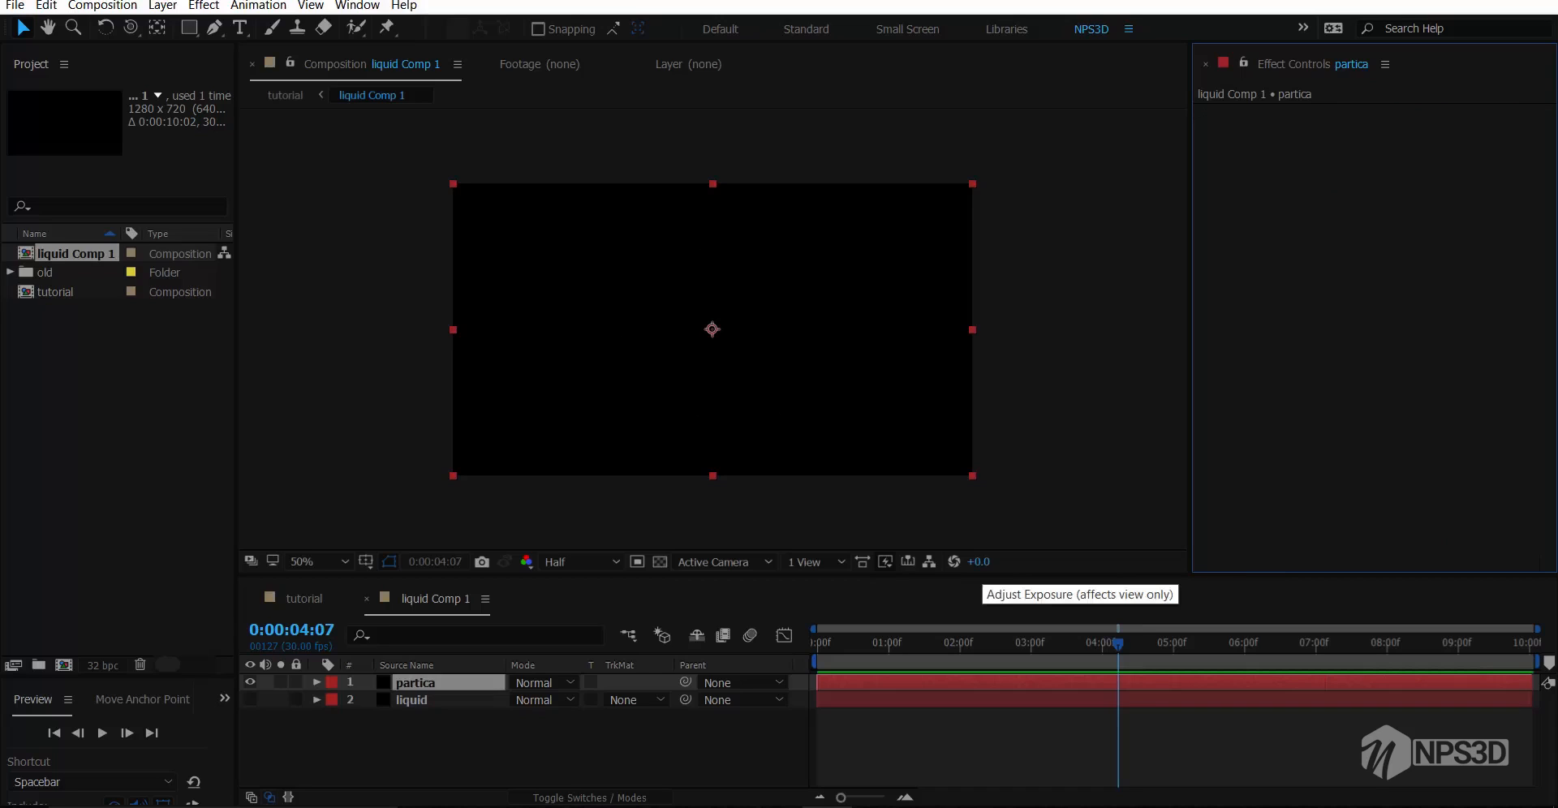
key("ctrl+shift+z")
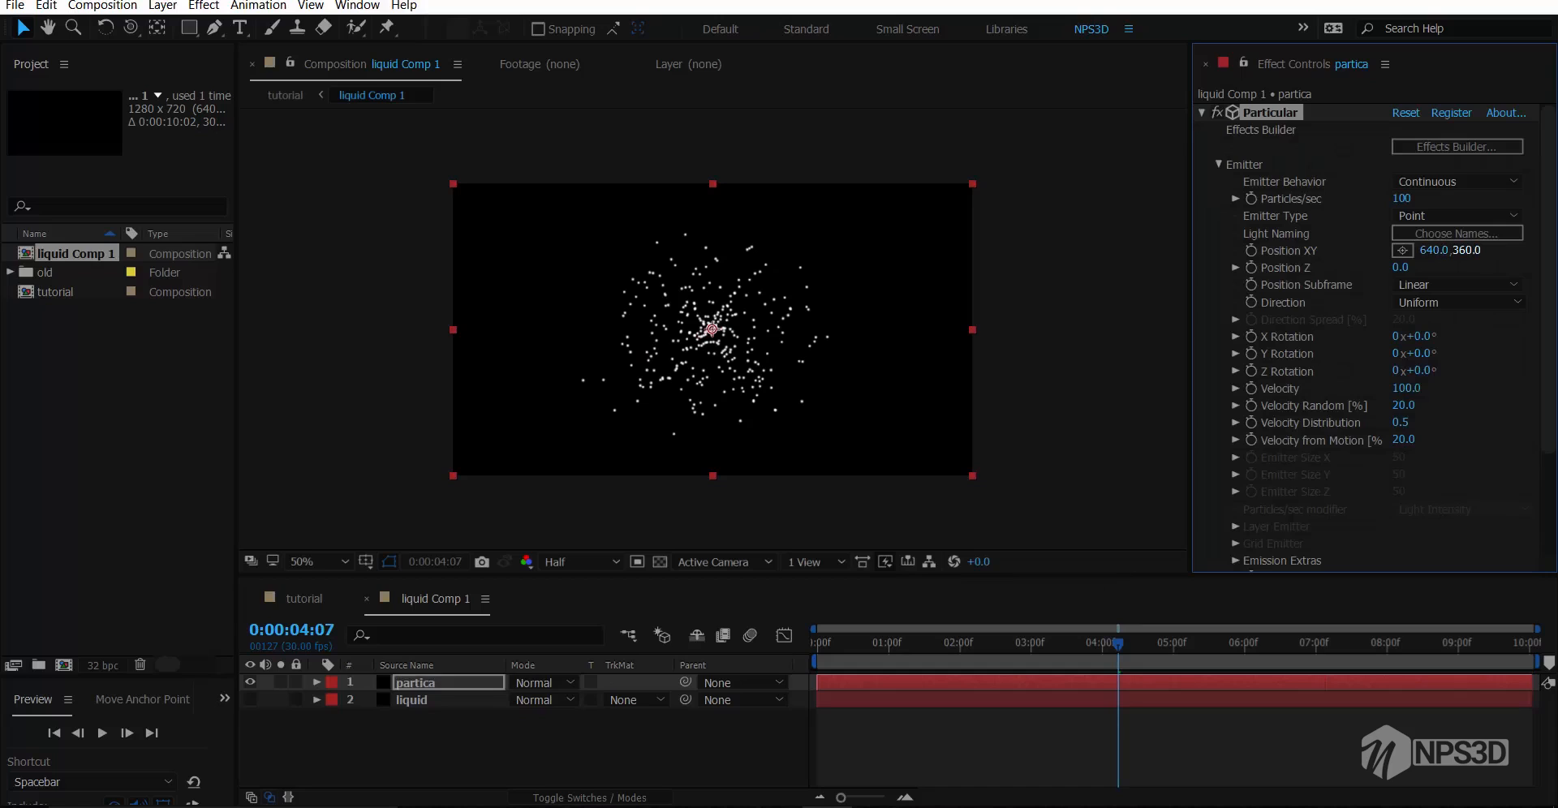
Move the Particular emitter to the frame's upper edge at 640, -3 and set its Emitter Type to Box
left_click_drag(712, 329, 713, 181)
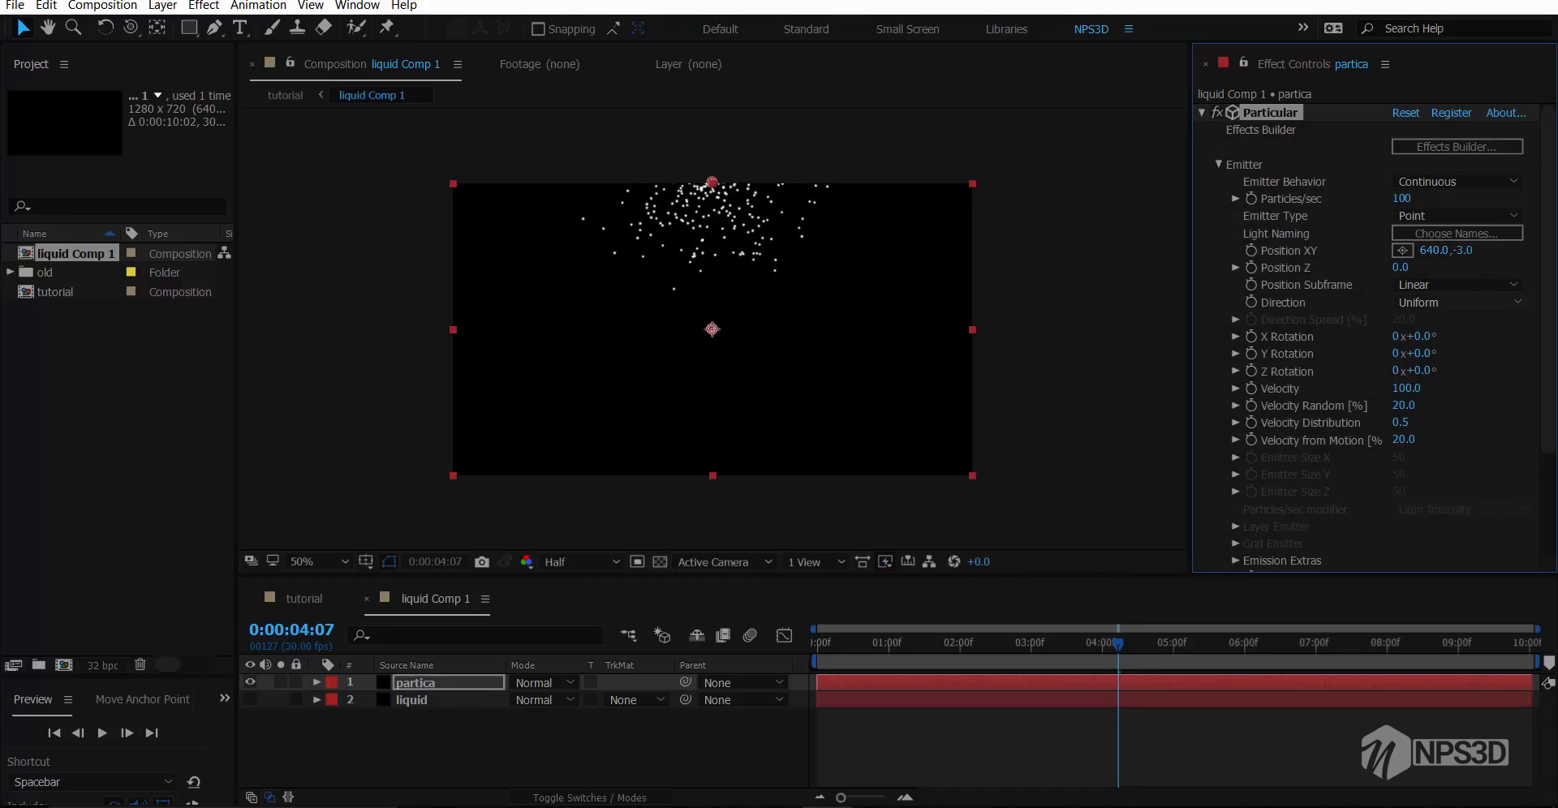
left_click(1457, 285)
left_click(1456, 216)
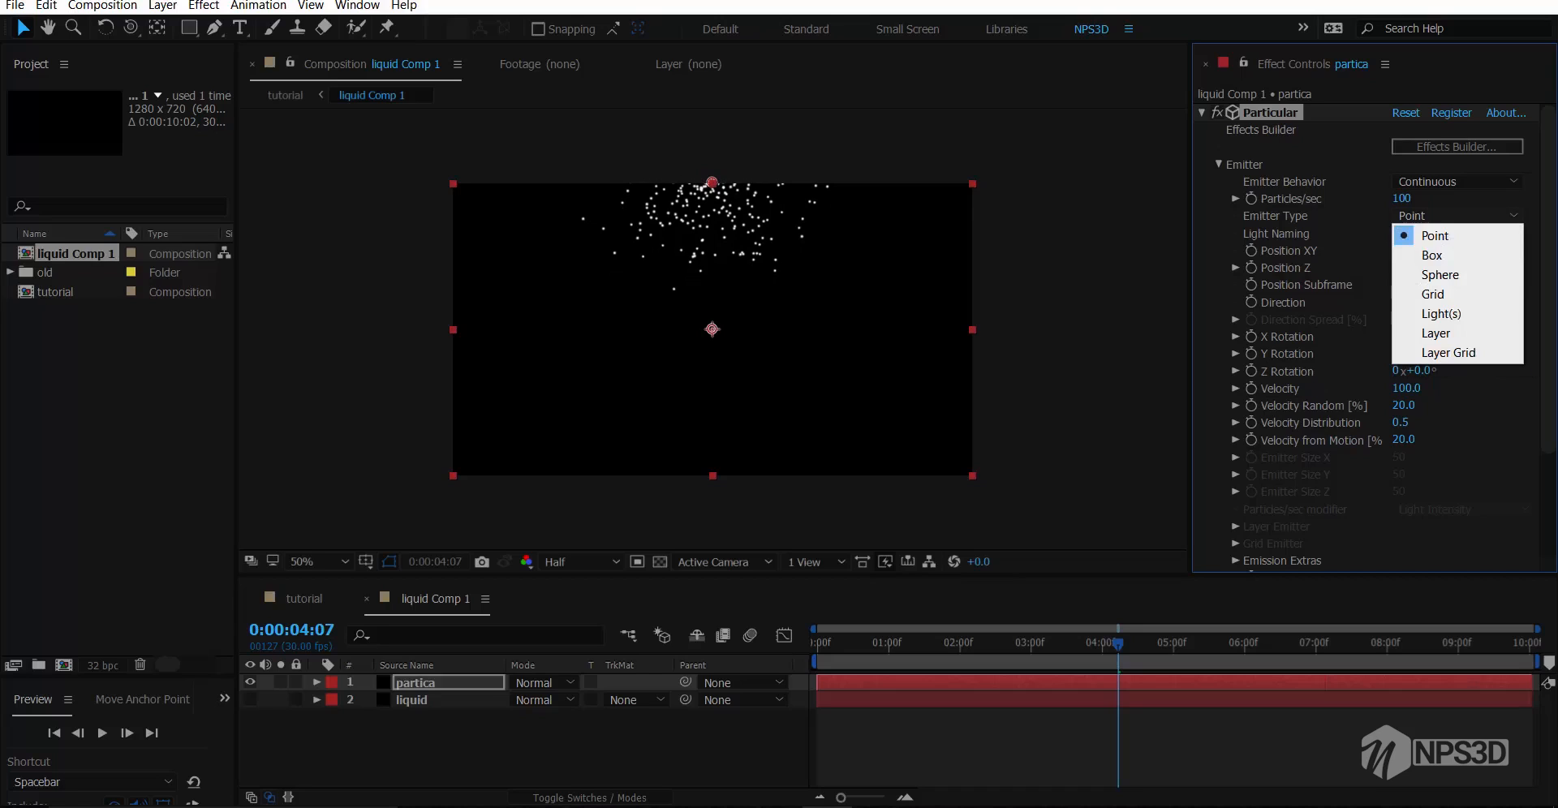
left_click(1431, 255)
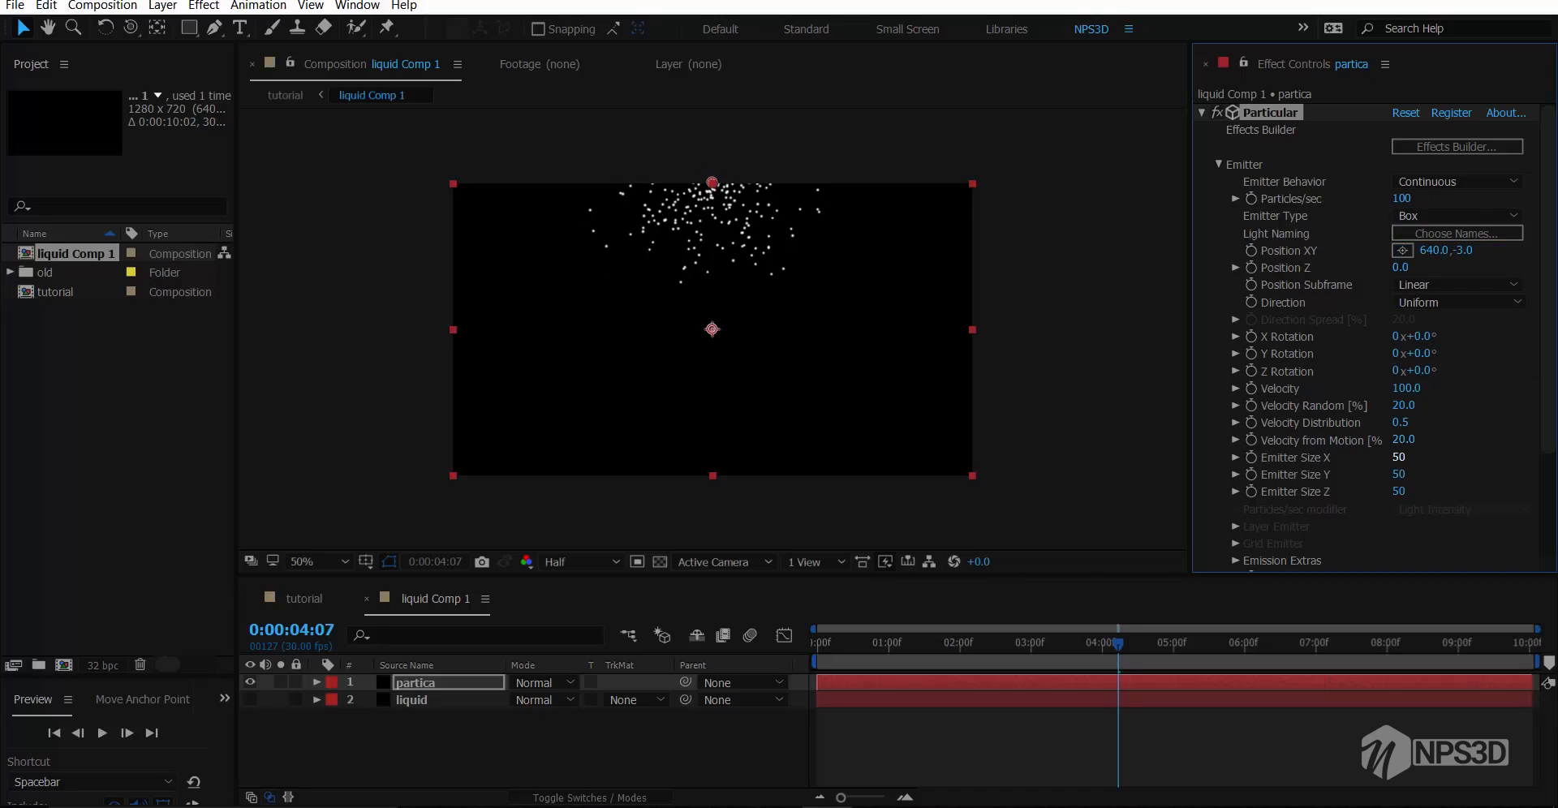
Set Emitter Size X to 1896 and Emitter Size Z to 155, and preview from the start
left_click_drag(1398, 457, 1525, 457)
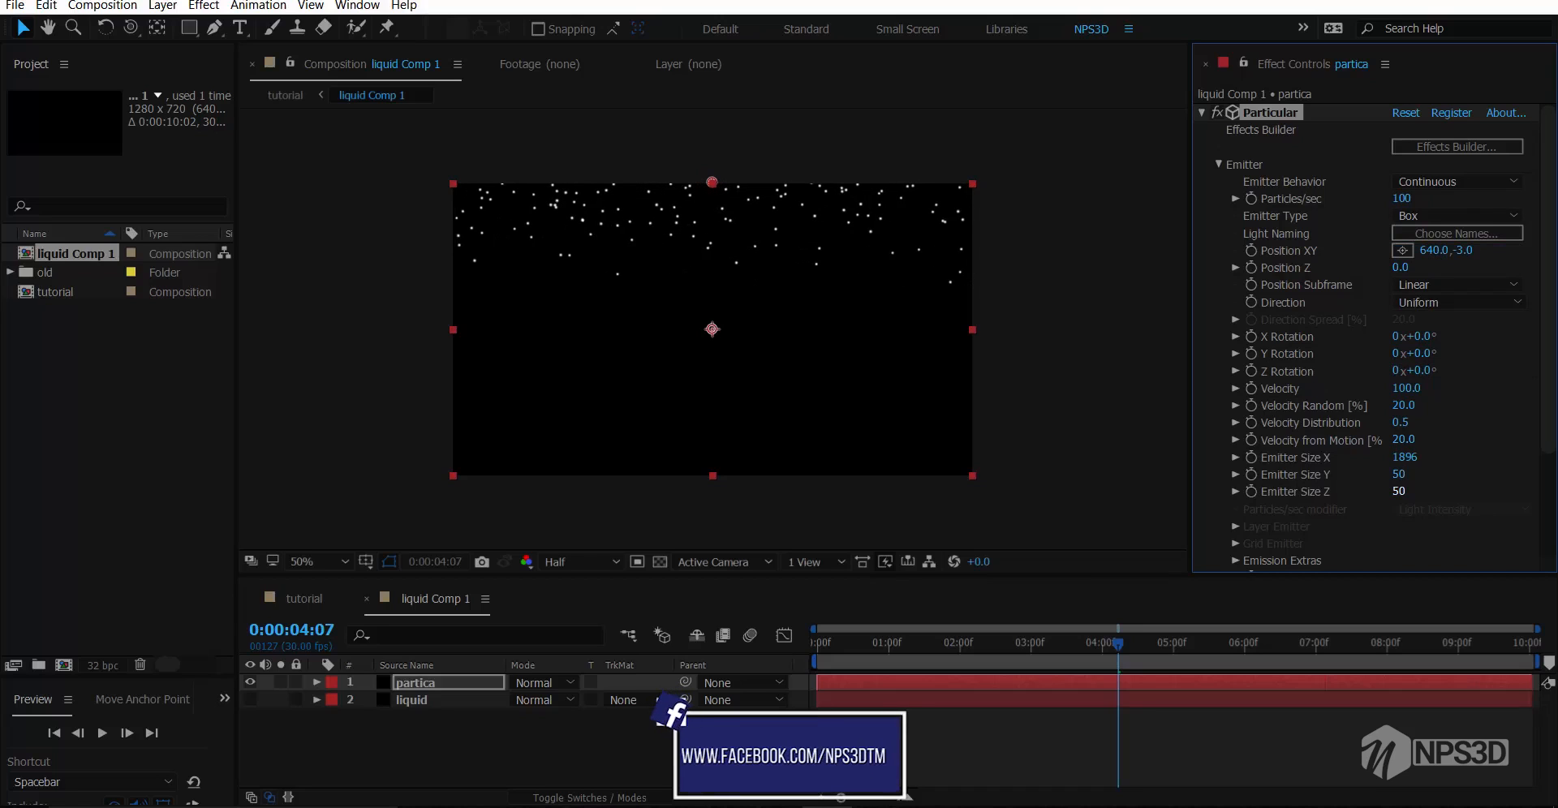
left_click_drag(1398, 490, 1436, 491)
key("Home")
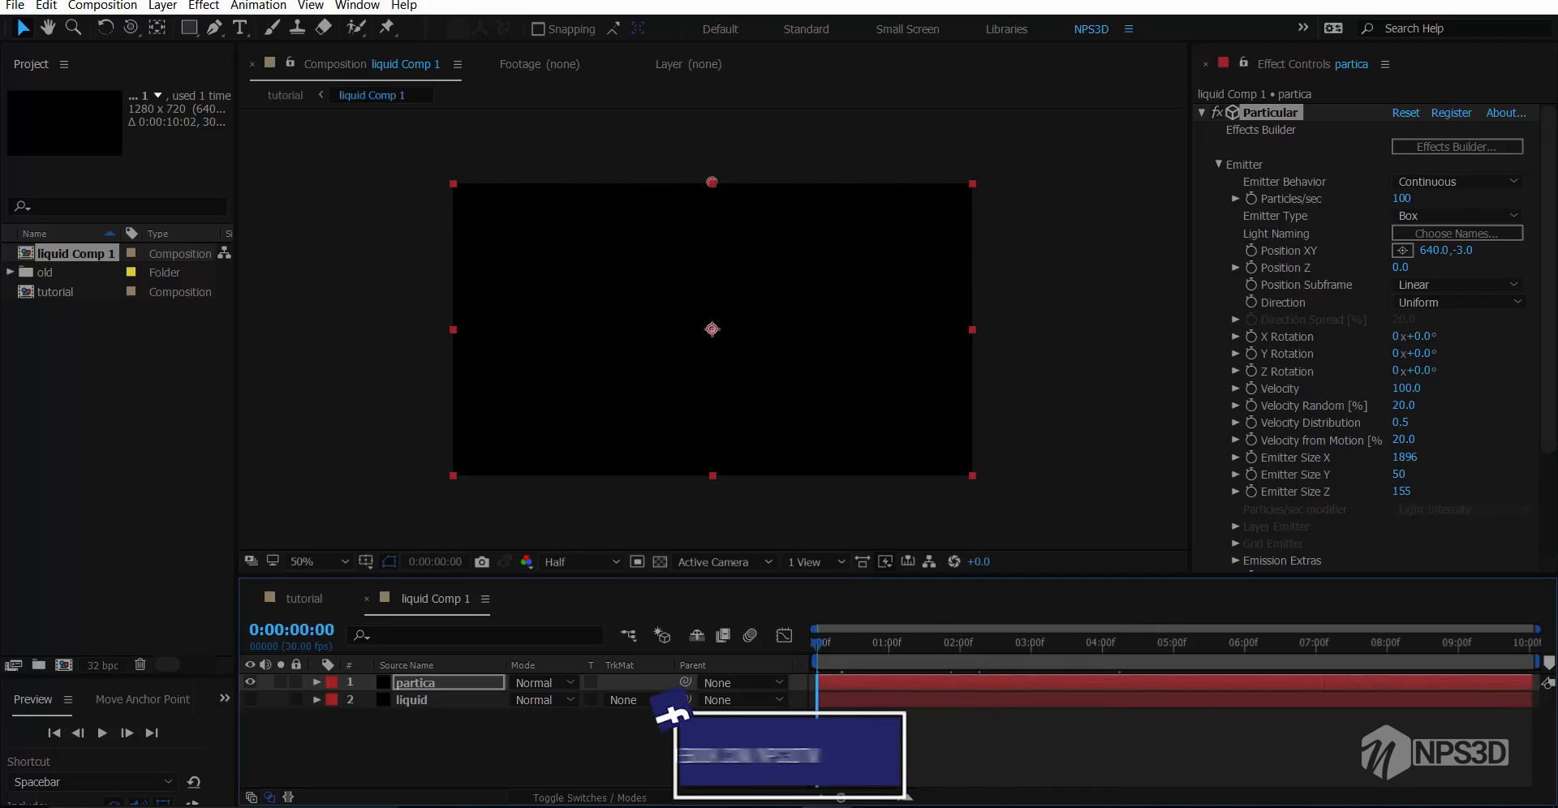
key("space")
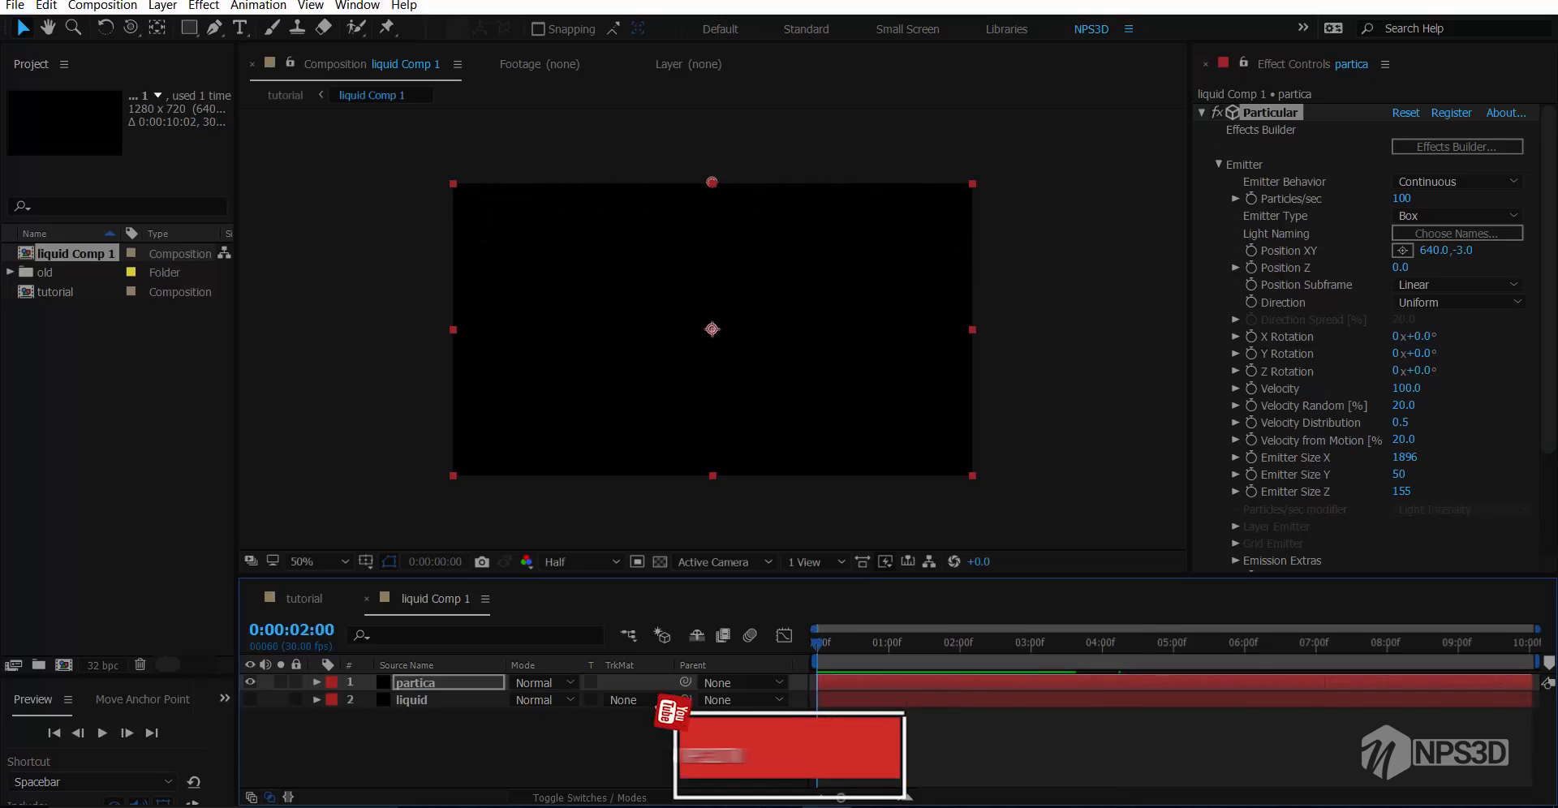
Discard a trial Velocity change, set the Physics Gravity to 110, and preview from the start
left_click_drag(1406, 387, 1491, 388)
key("ctrl+z")
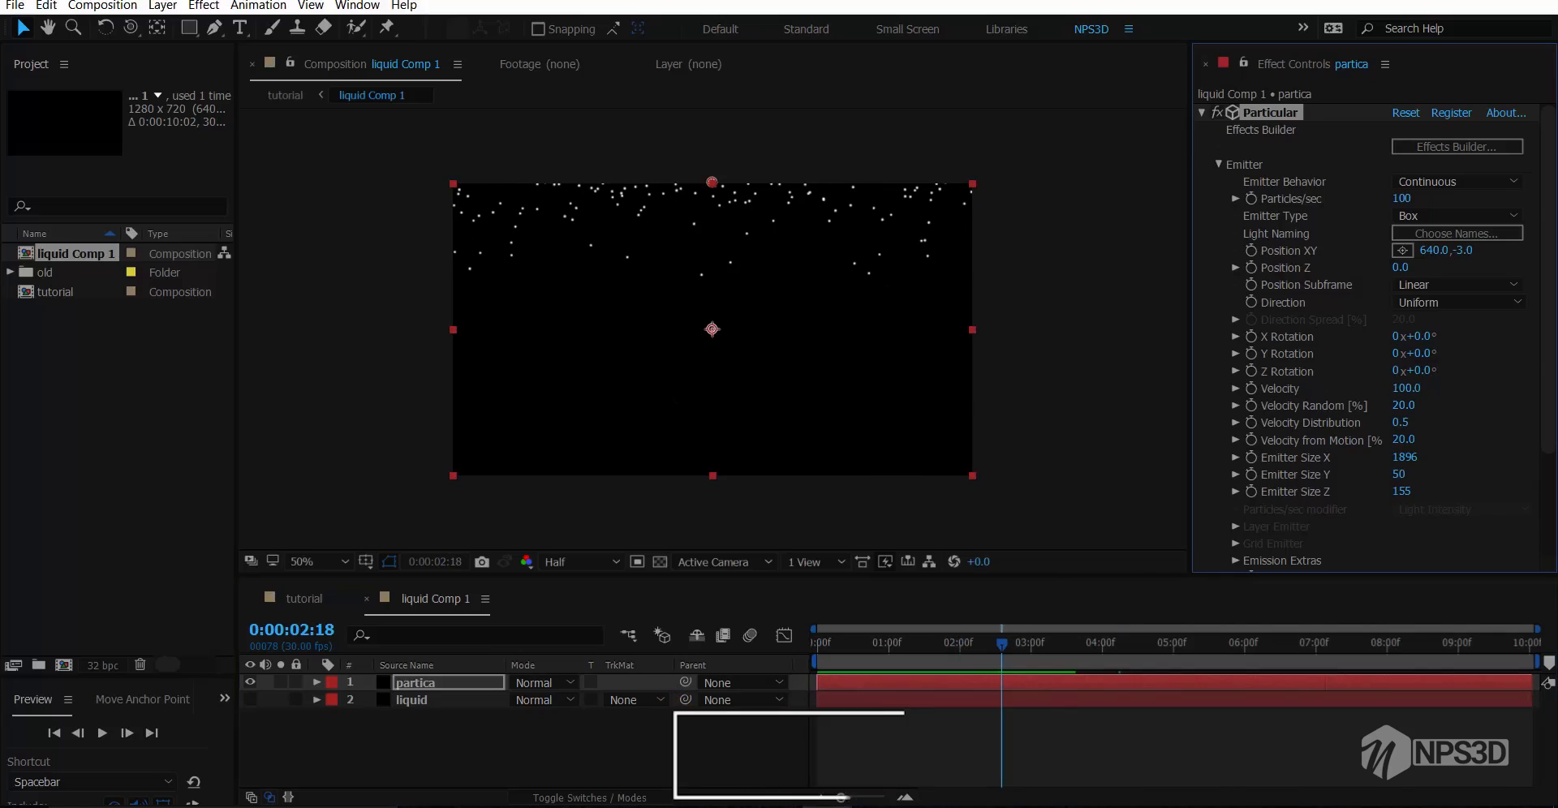
scroll(1371, 324, "down", 3)
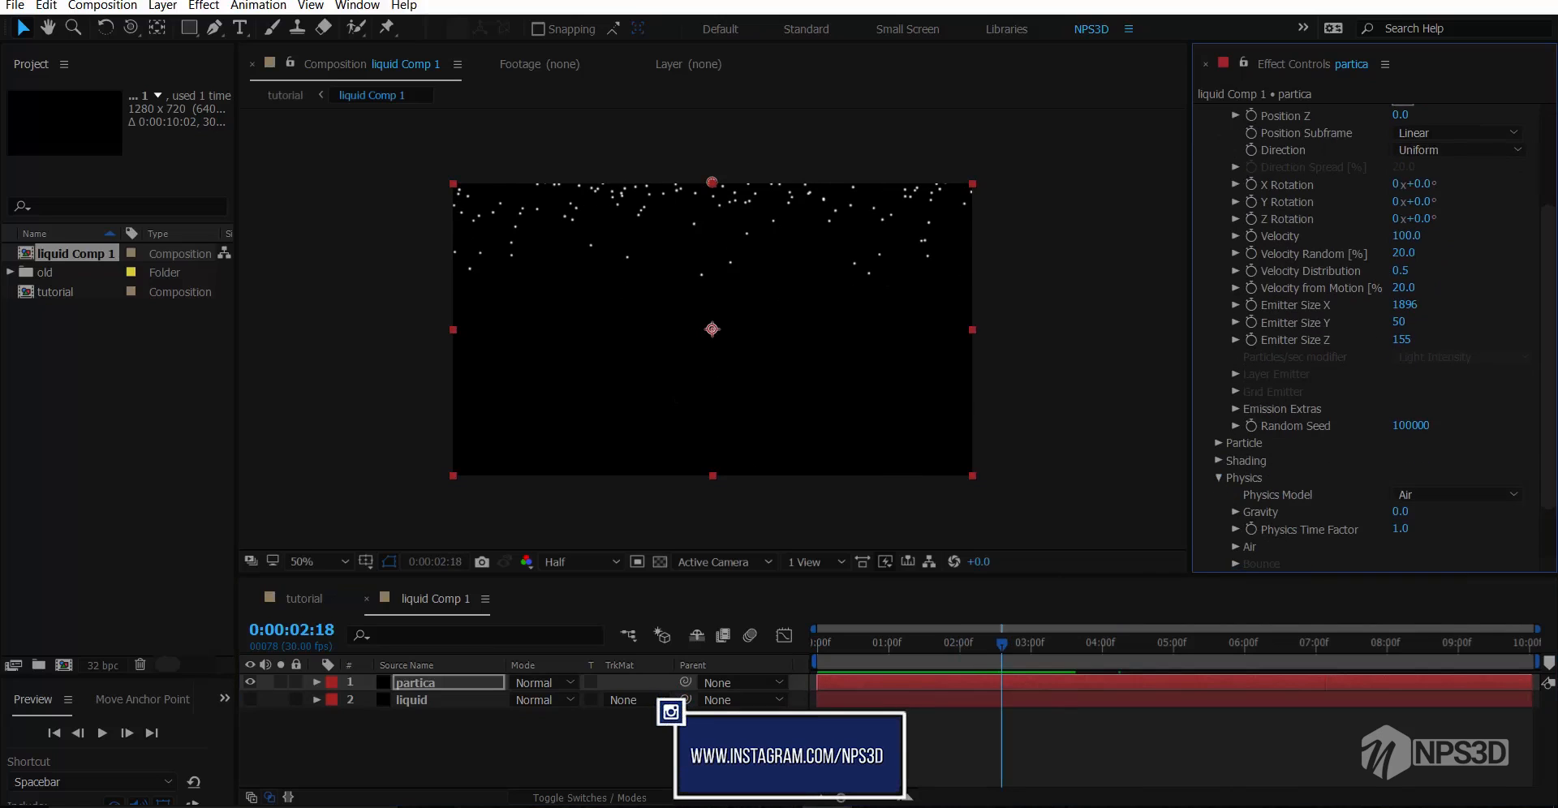
left_click_drag(1400, 511, 1489, 512)
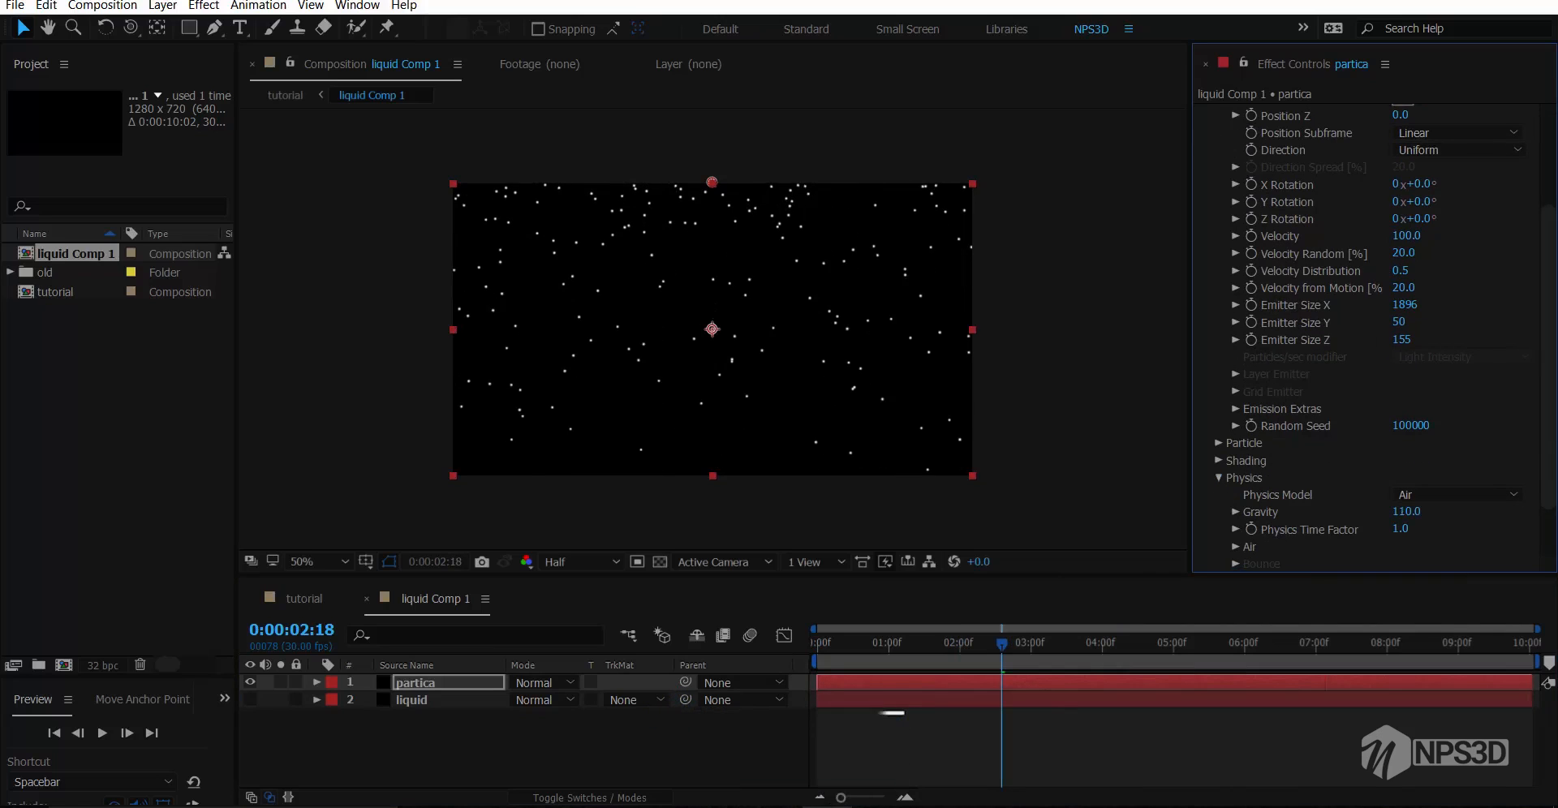
key("Home")
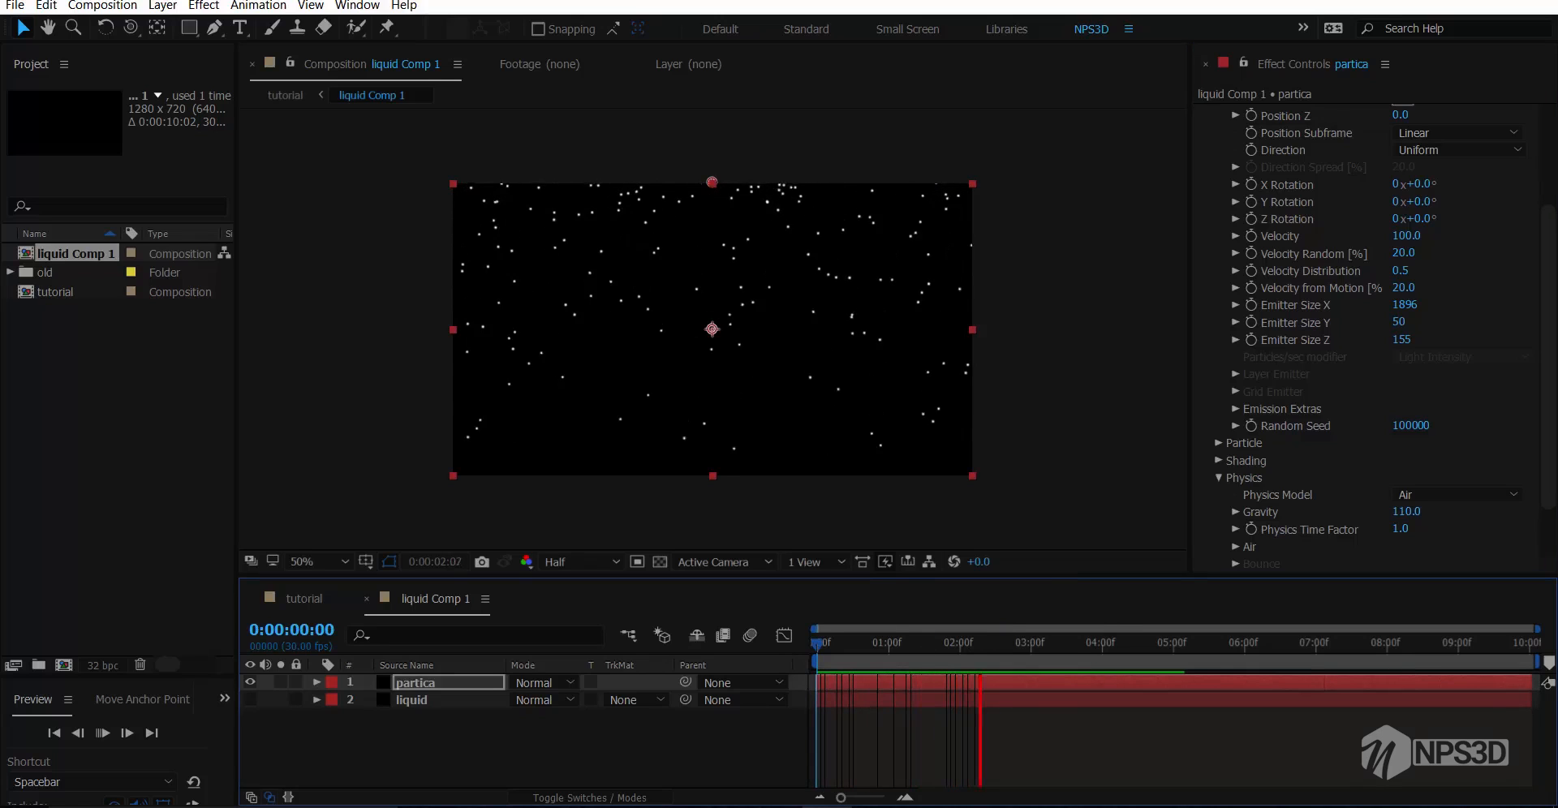
key("space")
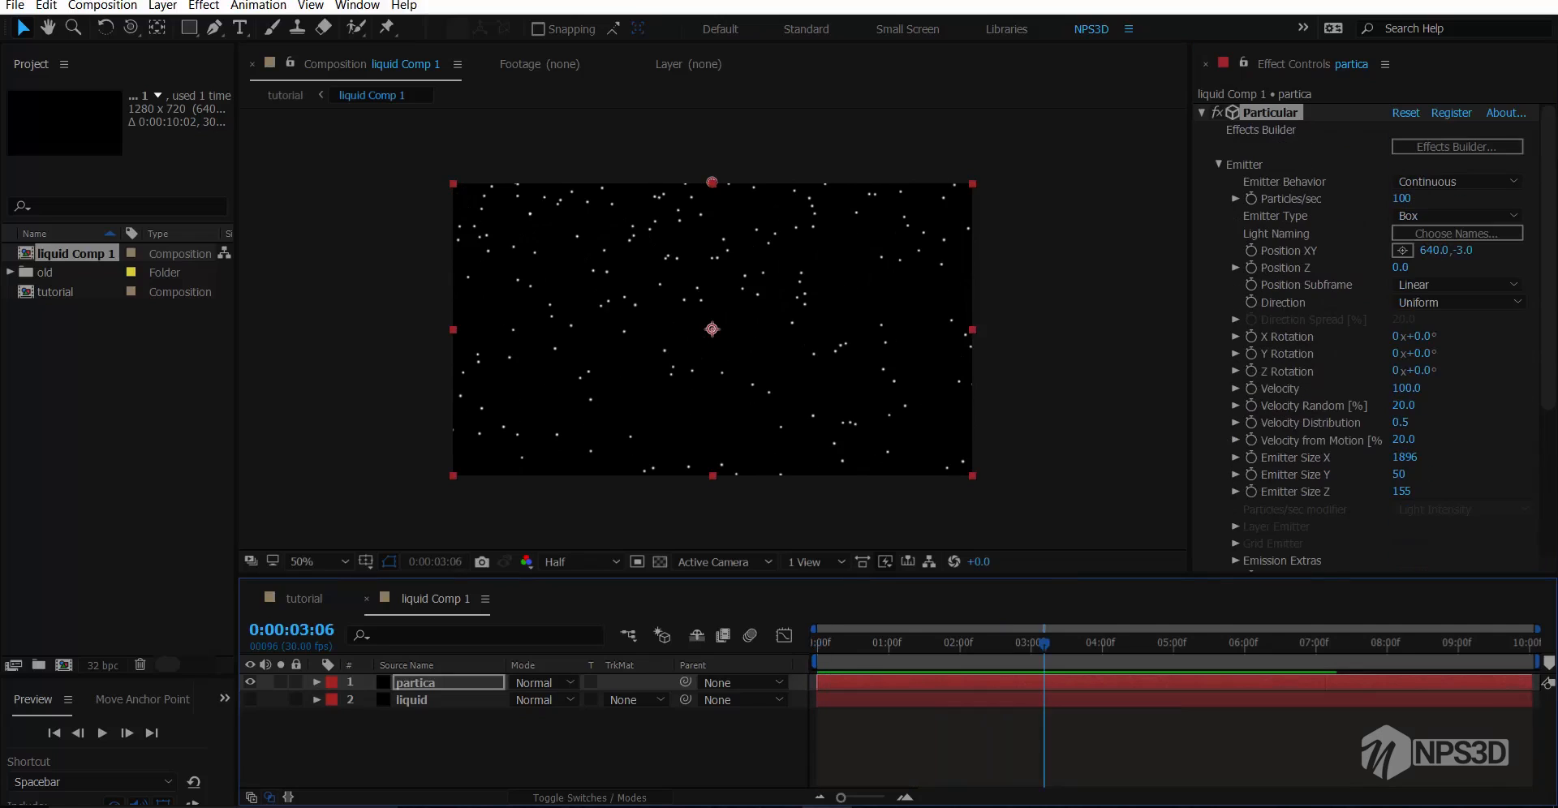
In Particular's particle settings, set Sphere Feather to 0 and Size to 56
scroll(1363, 341, "down", 10)
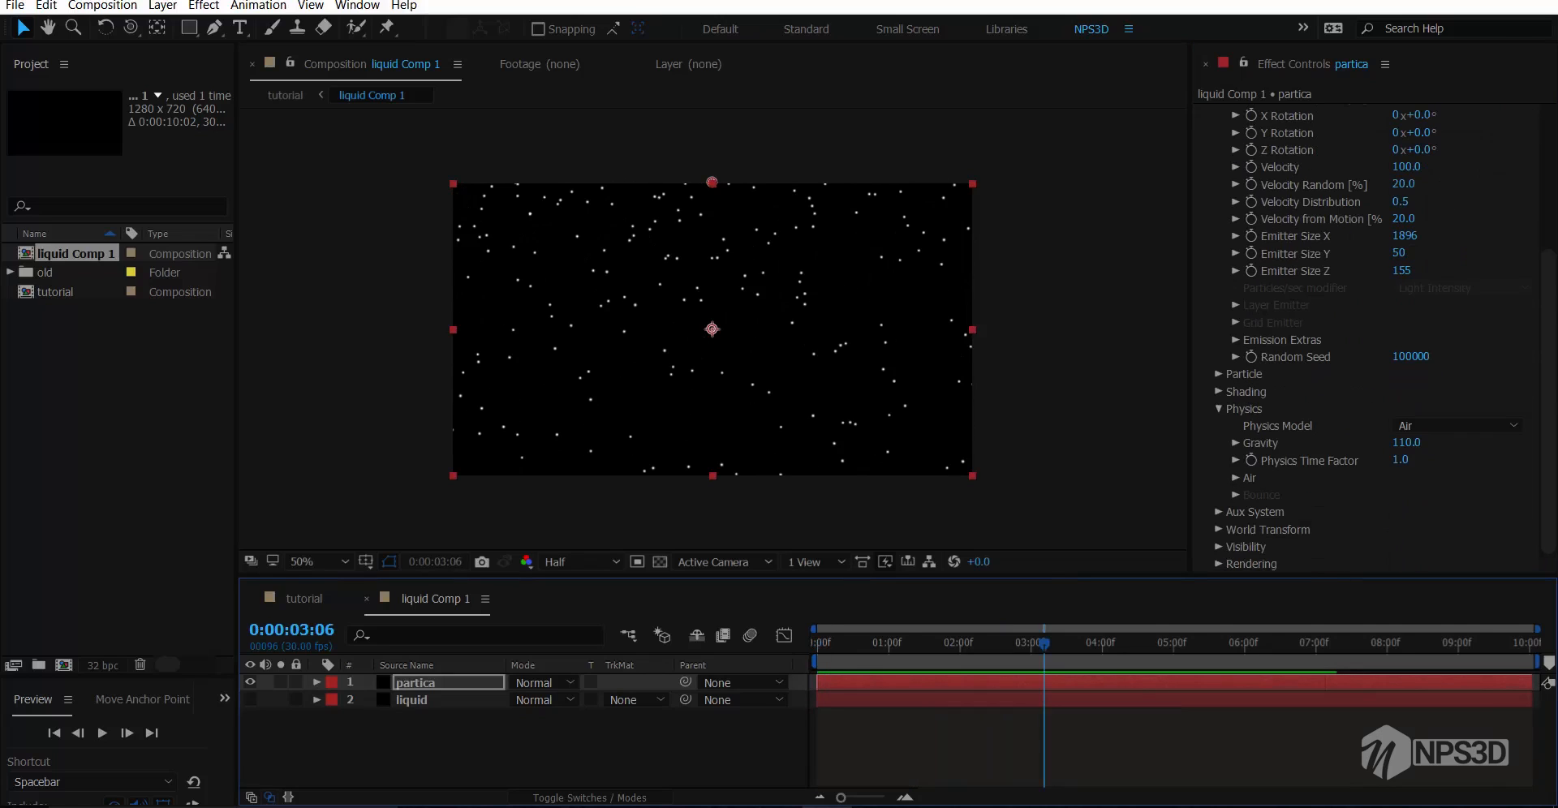
left_click(1219, 165)
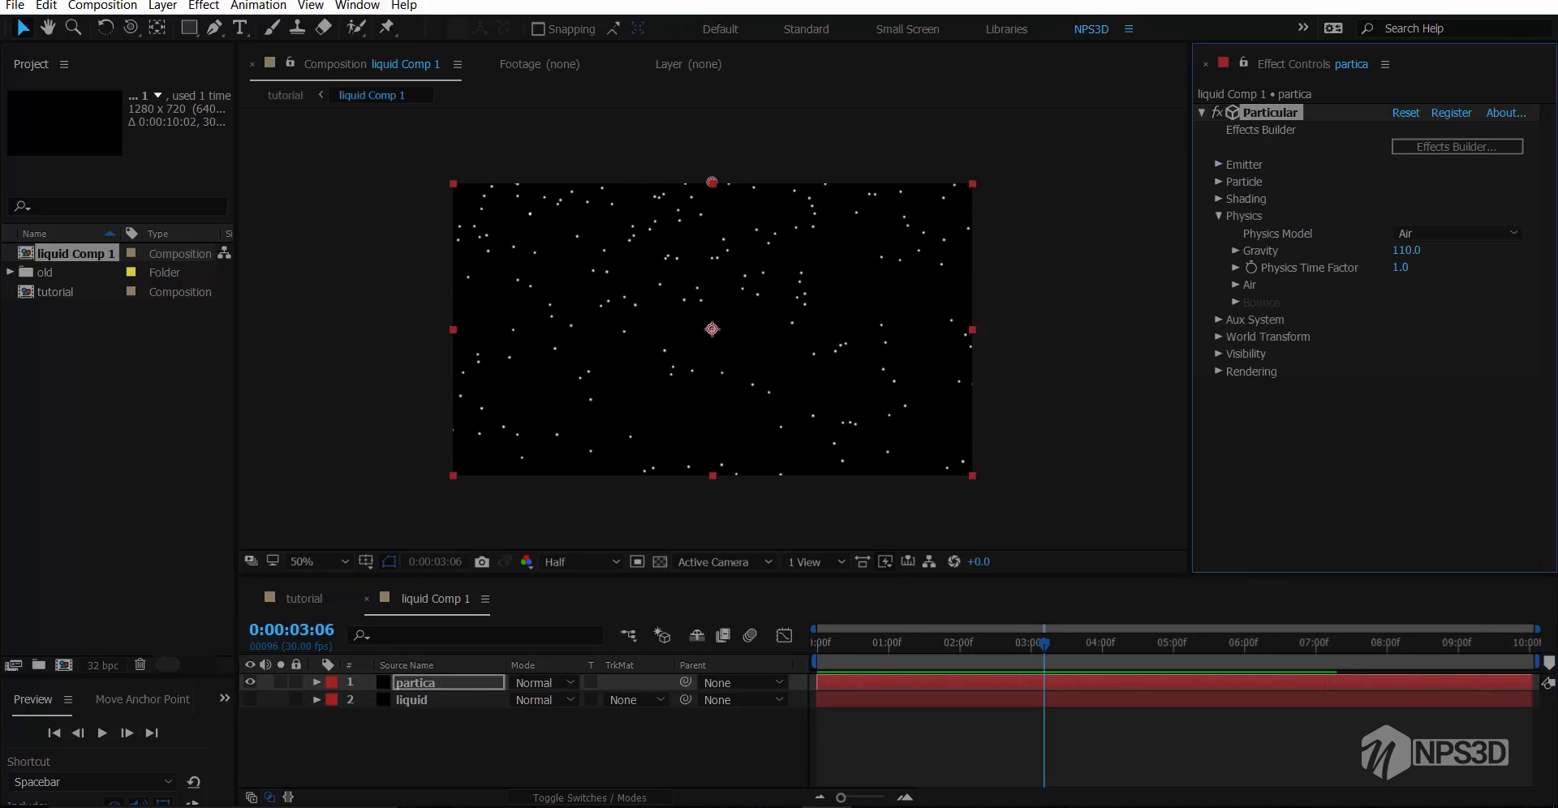
left_click(1219, 216)
left_click(1218, 182)
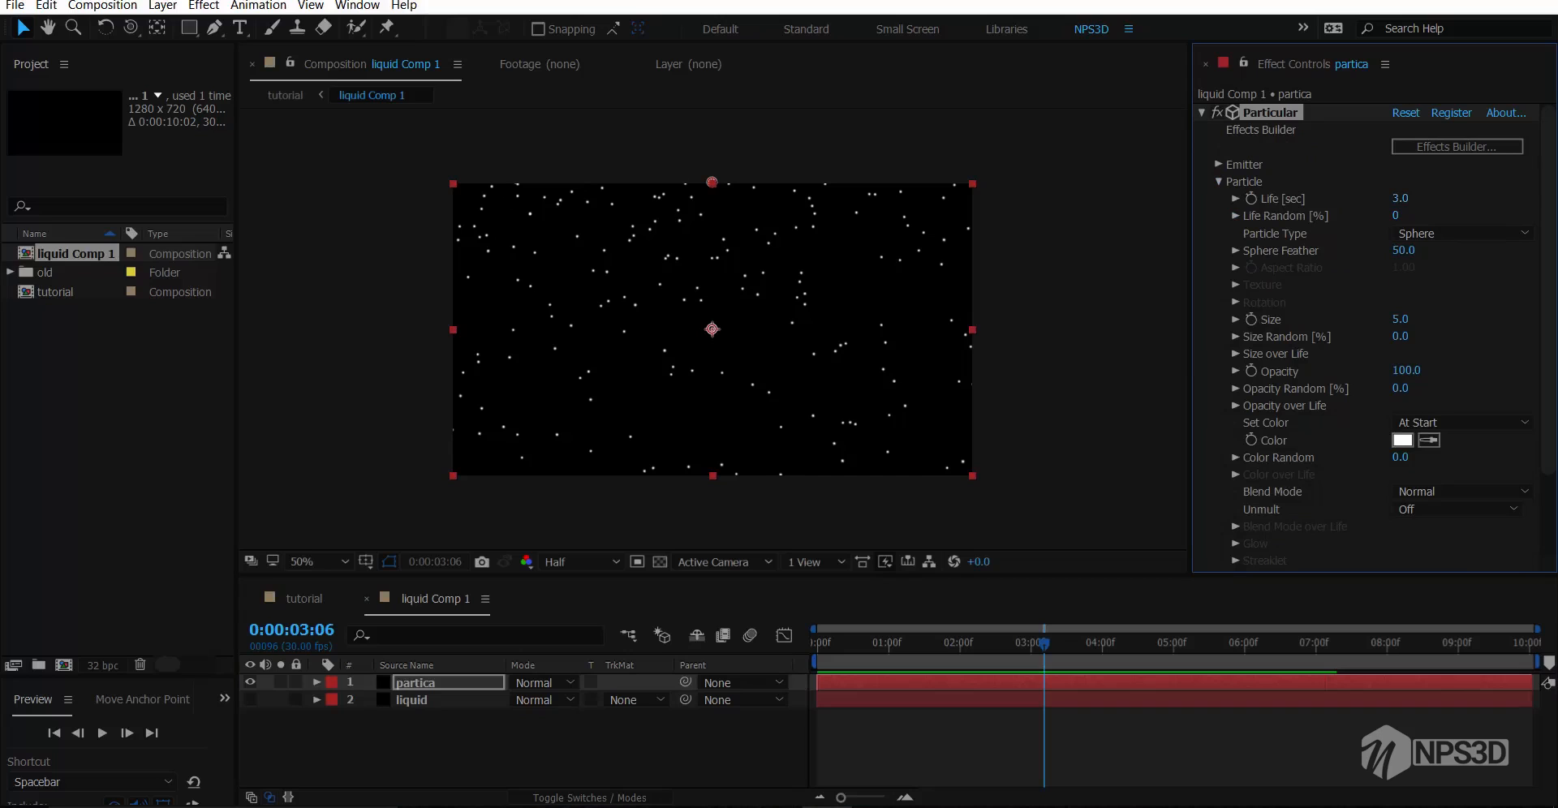
left_click_drag(1400, 320, 1441, 320)
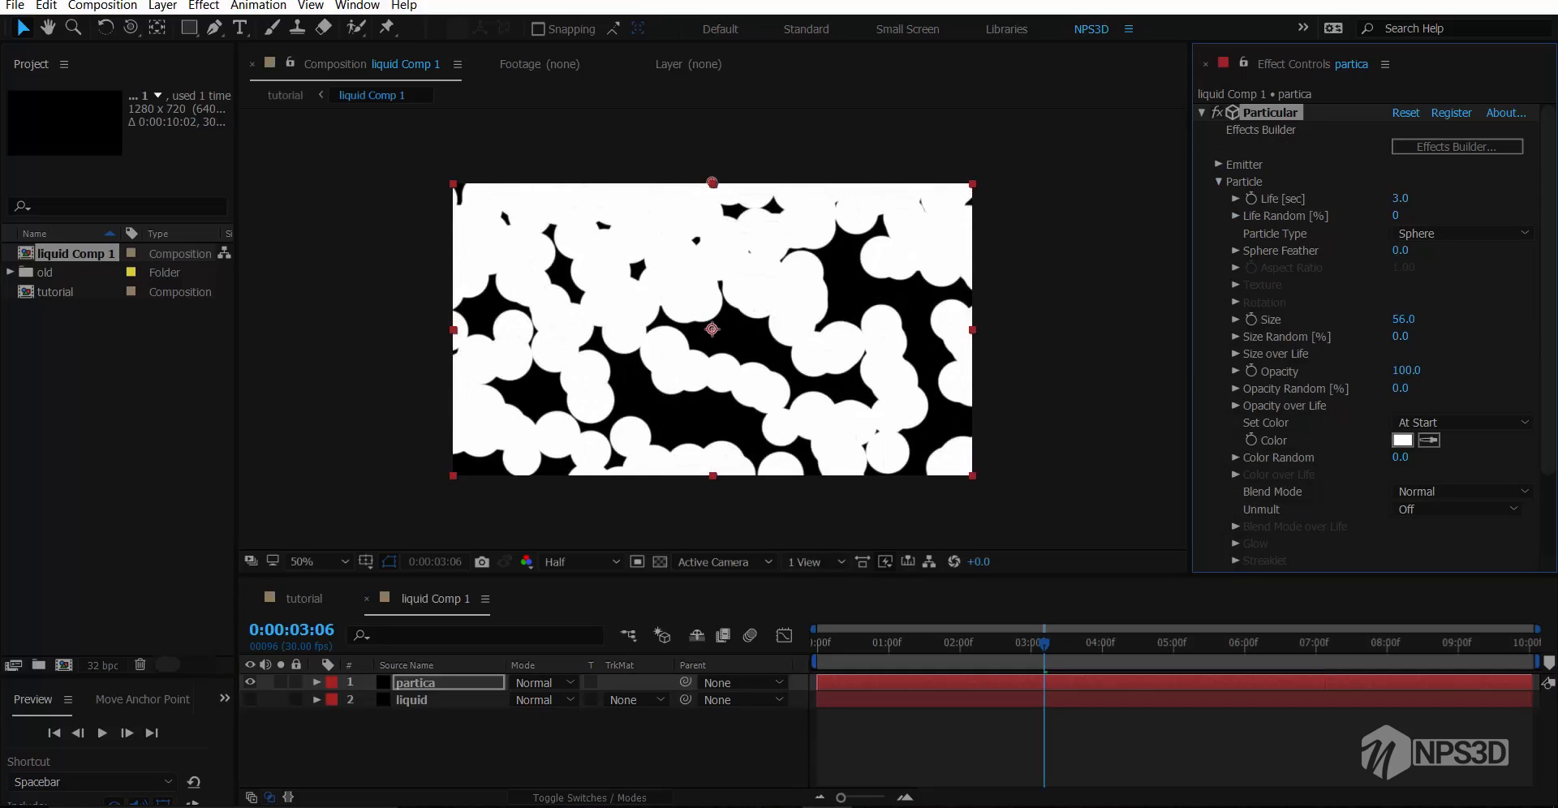
Reduce the particle Size to 29, keyframe it at 0:00:00:00, and preview the animation
left_click_drag(888, 643, 942, 643)
left_click_drag(1403, 320, 1381, 320)
left_click(817, 642)
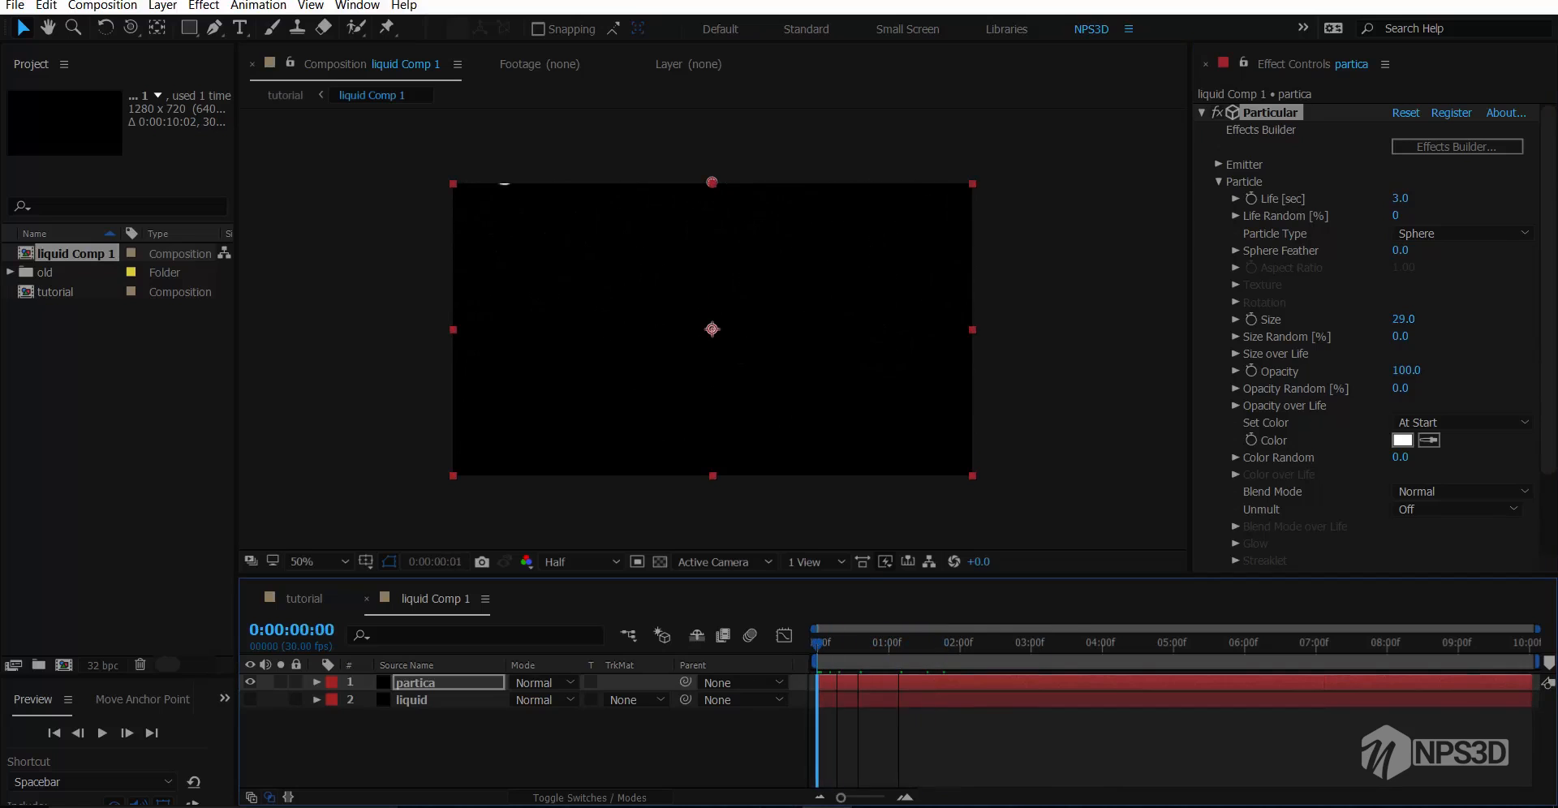
left_click(1250, 319)
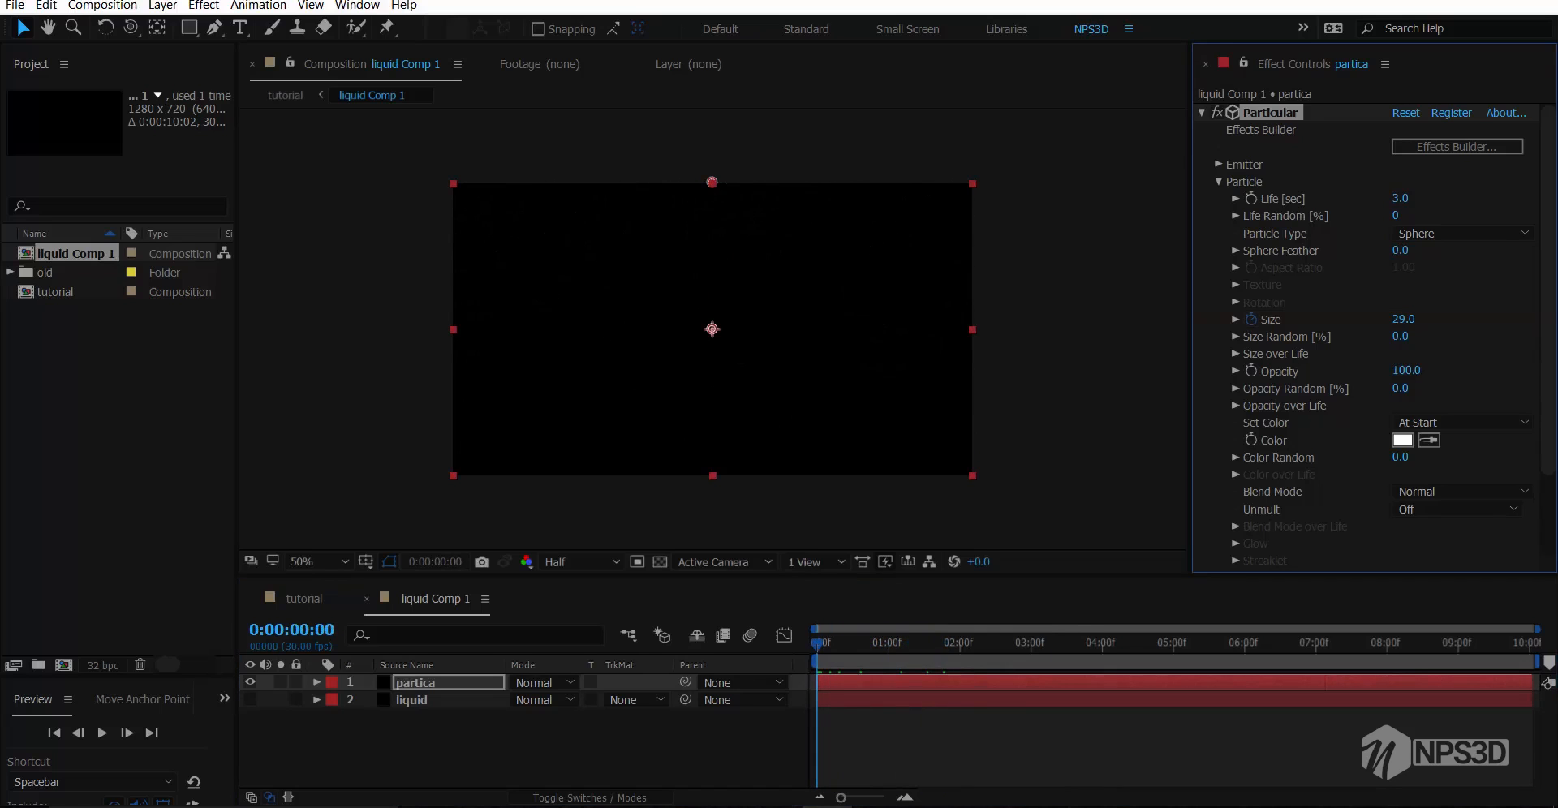
key("space")
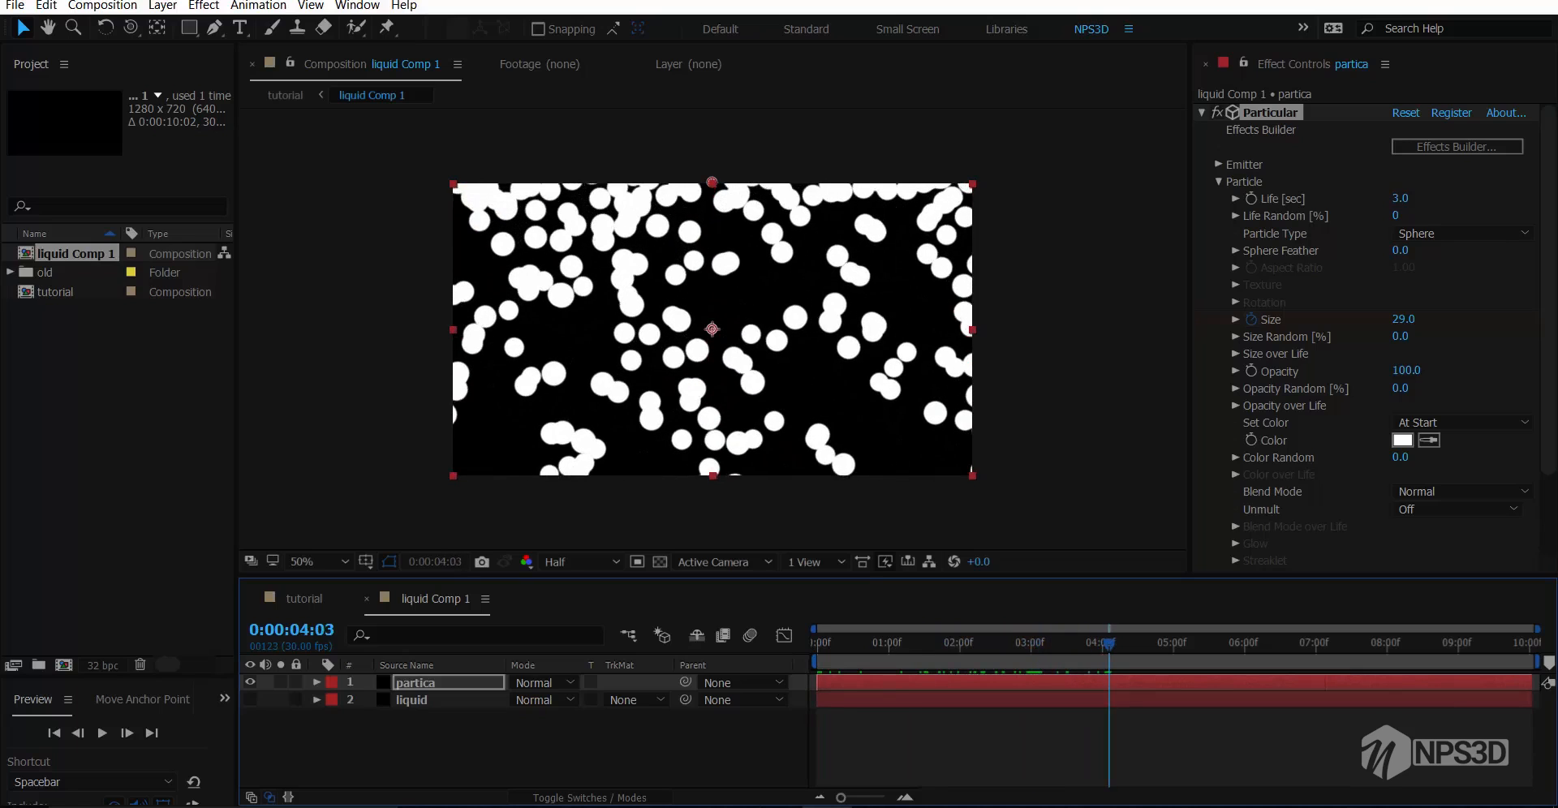
Keyframe a much larger particle Size at 0:00:04:03 and preview the growth from the start
left_click_drag(1403, 319, 1527, 319)
key("ctrl+z")
key("space")
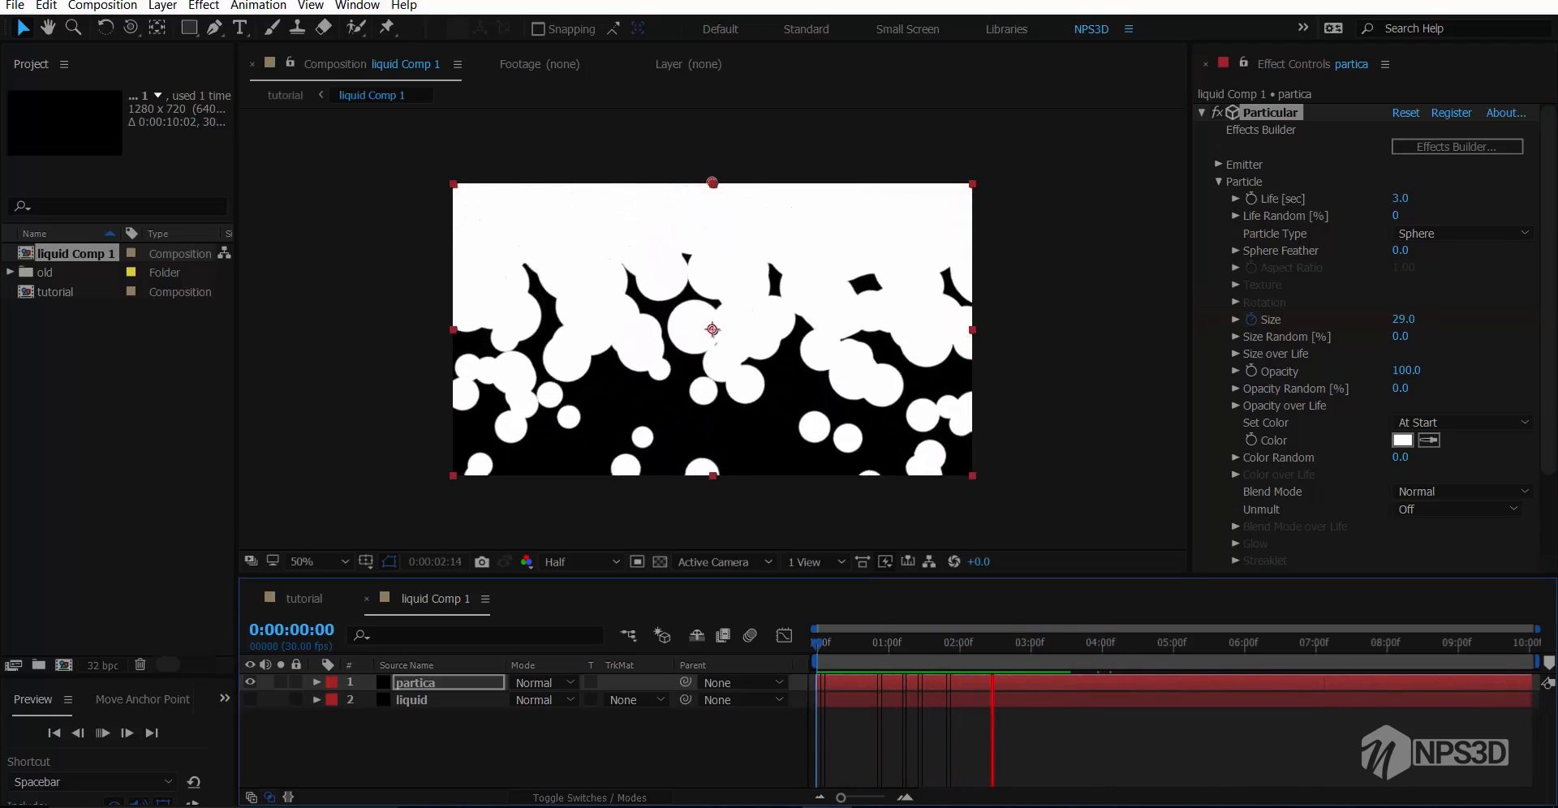
left_click(984, 644)
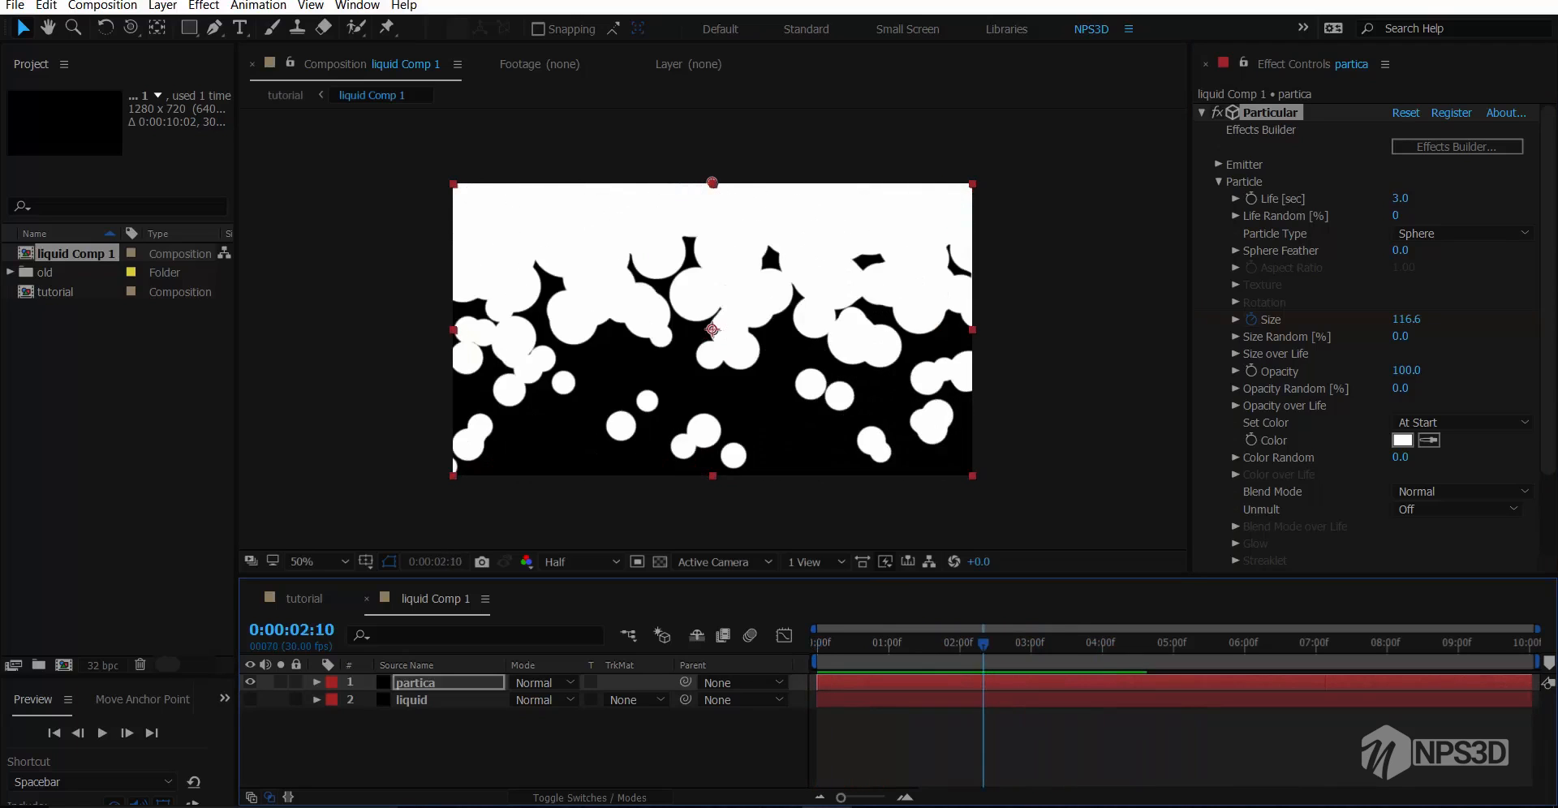
Reveal the partica layer's keyframes, move the first Size keyframe to about 1 second, and preview from the start
key("u")
left_click_drag(817, 717, 888, 718)
key("Home")
key("space")
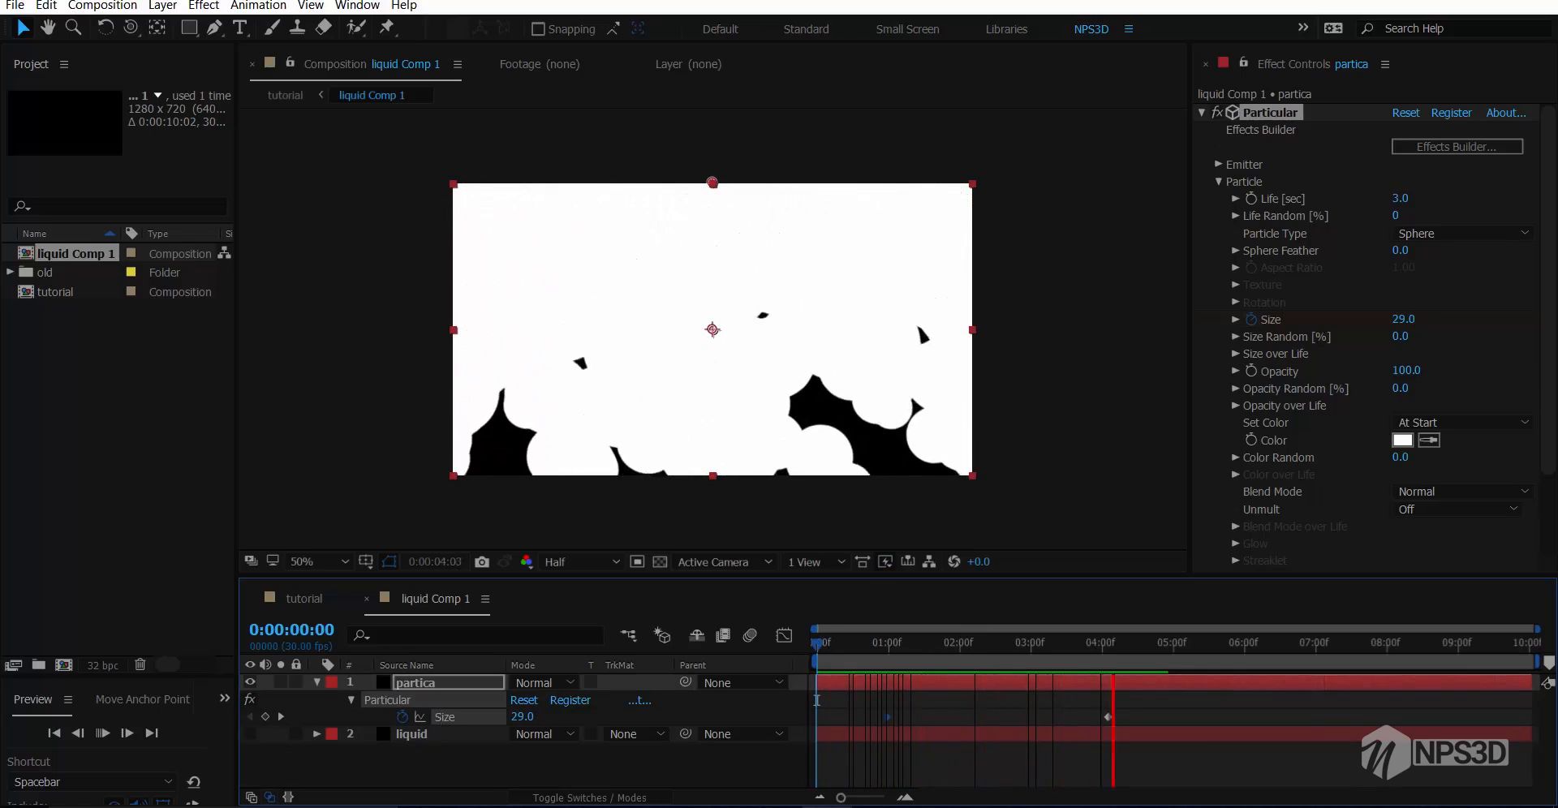
Keyframe the particle Size at 125.3 at 0:00:04:02, move the last Size keyframe to about 5 seconds, and preview
left_click(1105, 699)
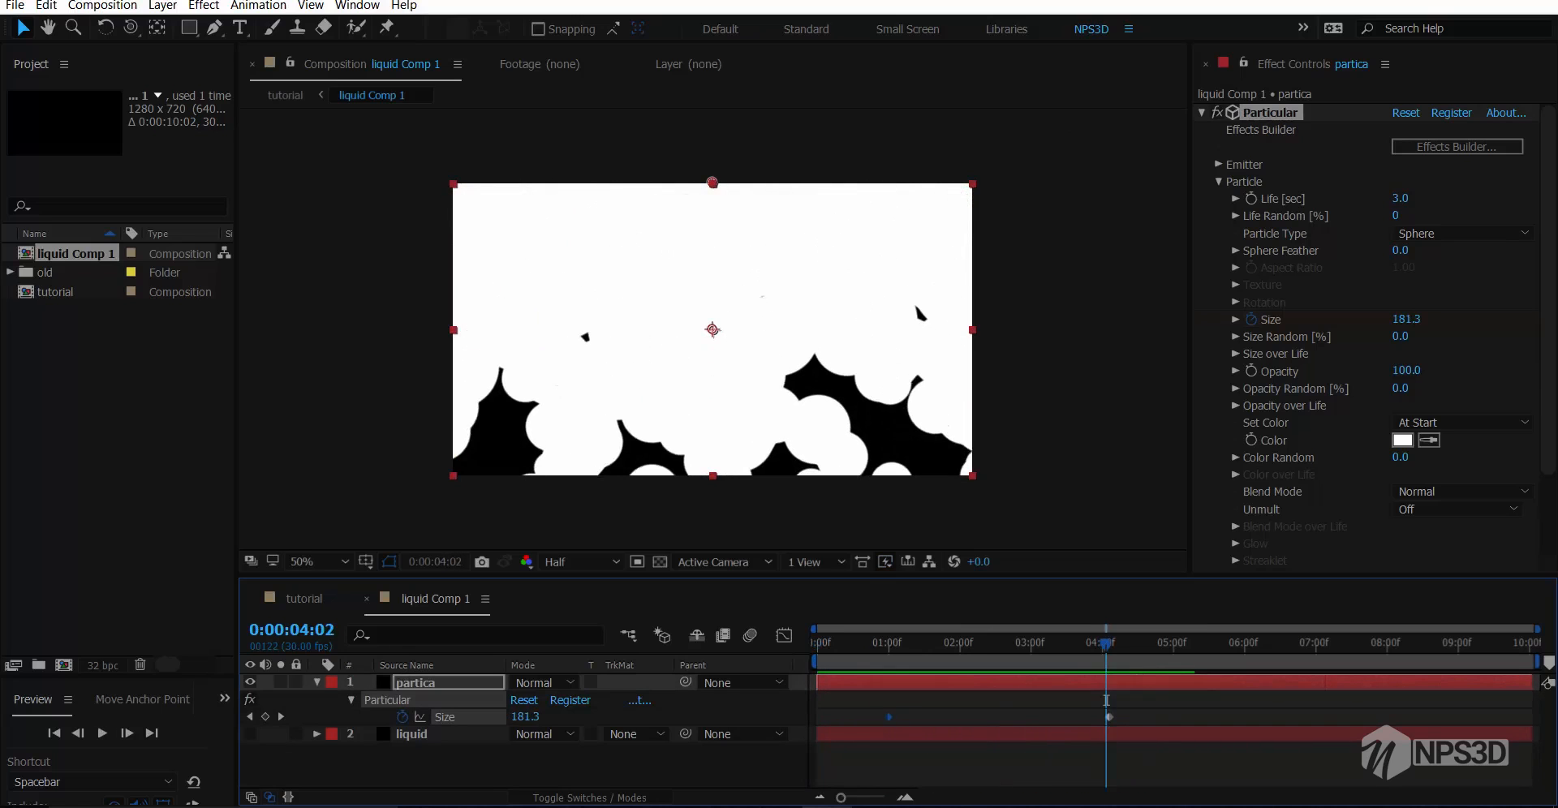
left_click_drag(1406, 320, 1360, 319)
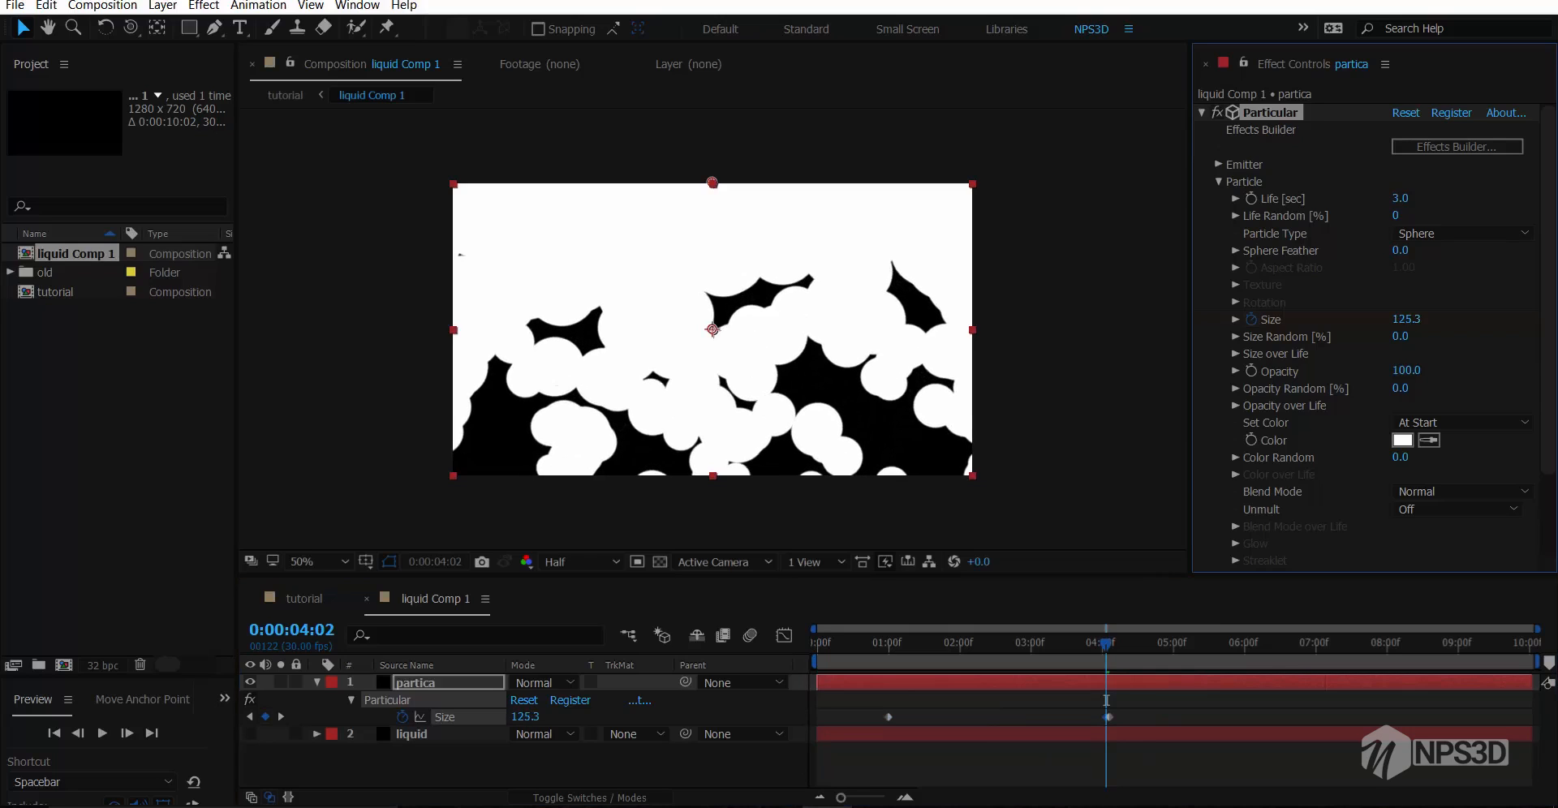
left_click(1105, 700)
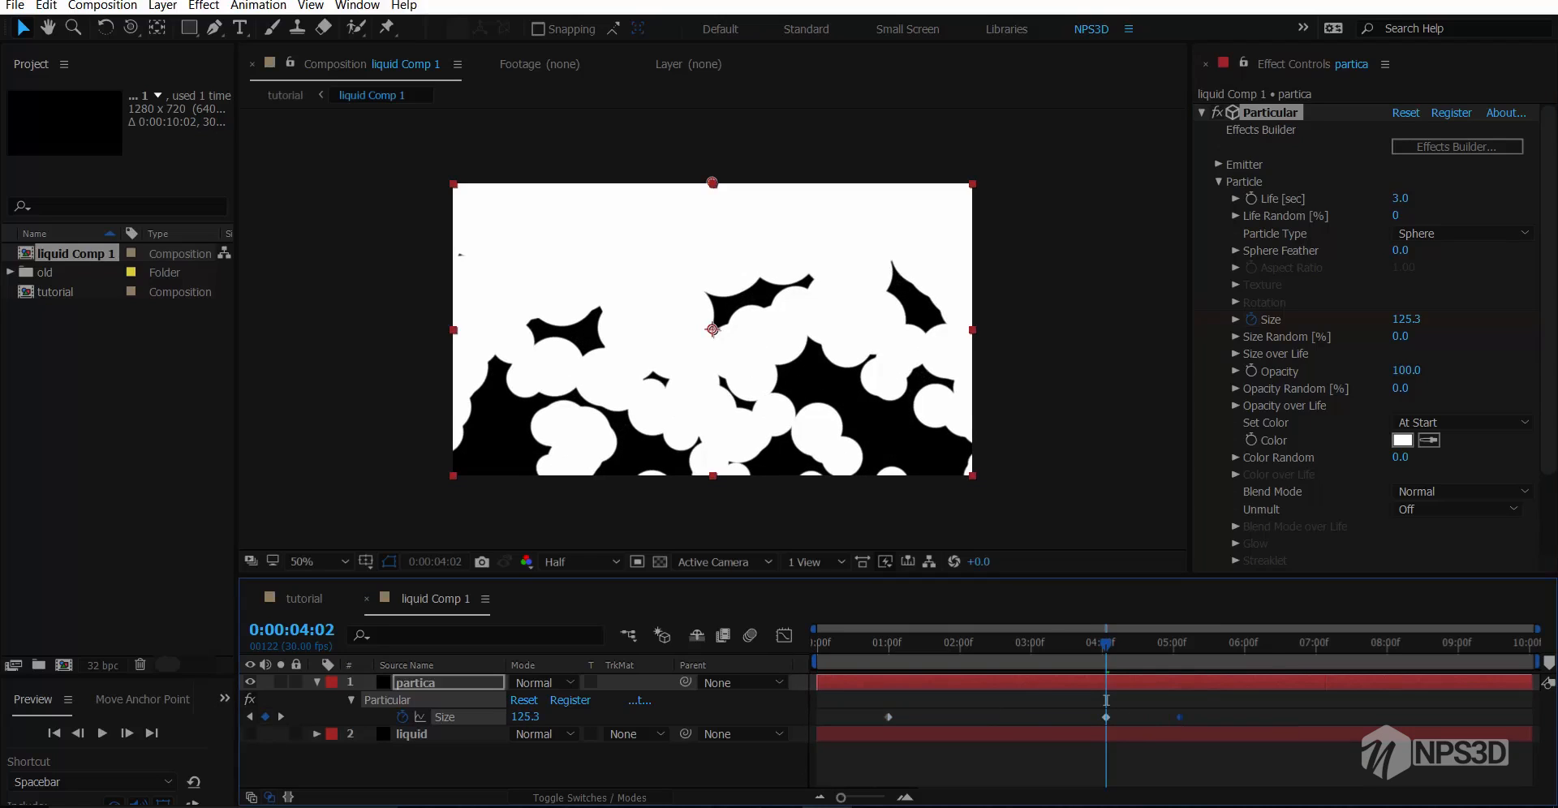
key("Home")
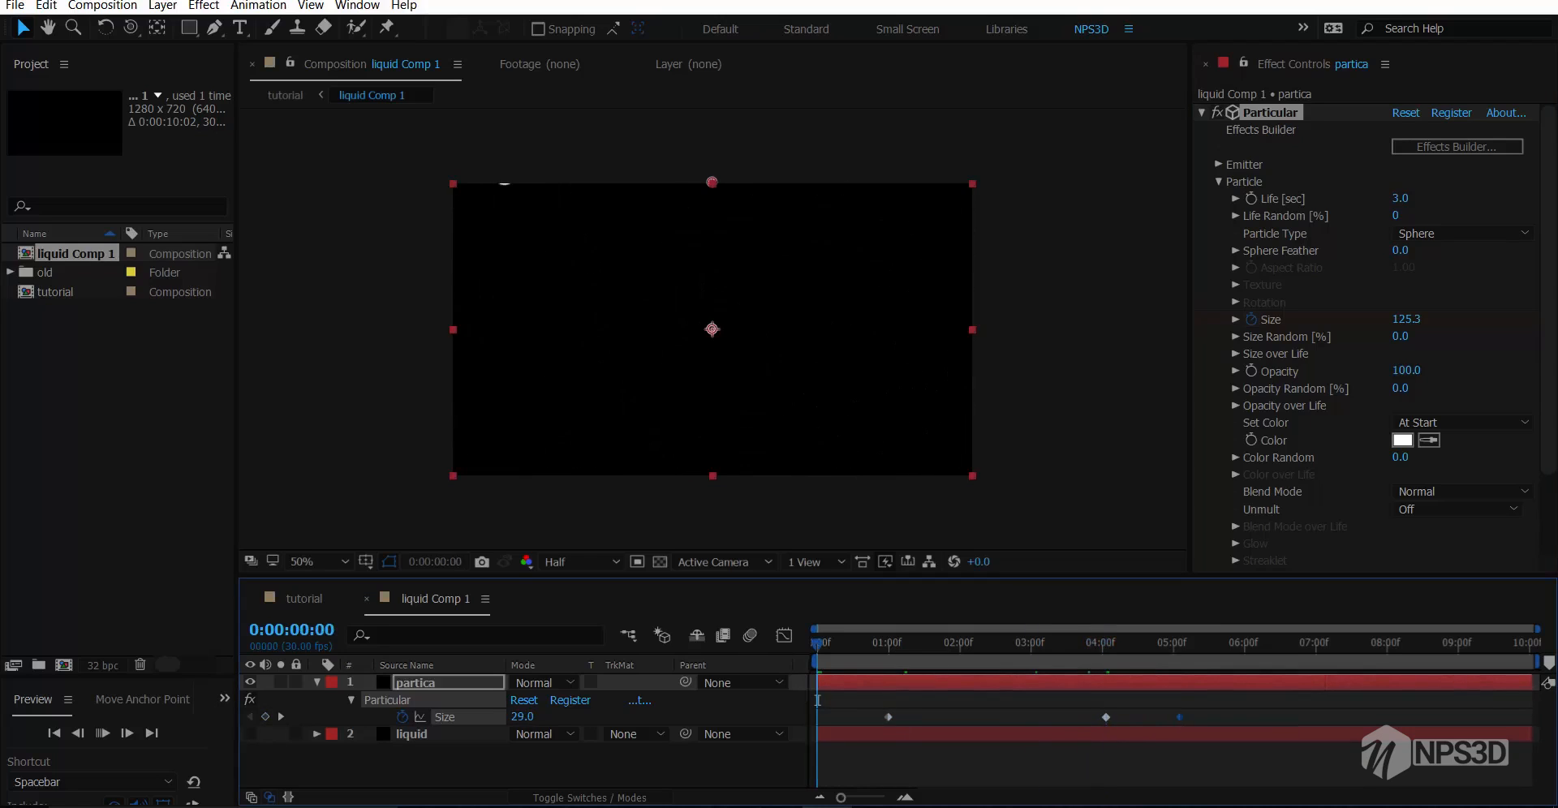
key("space")
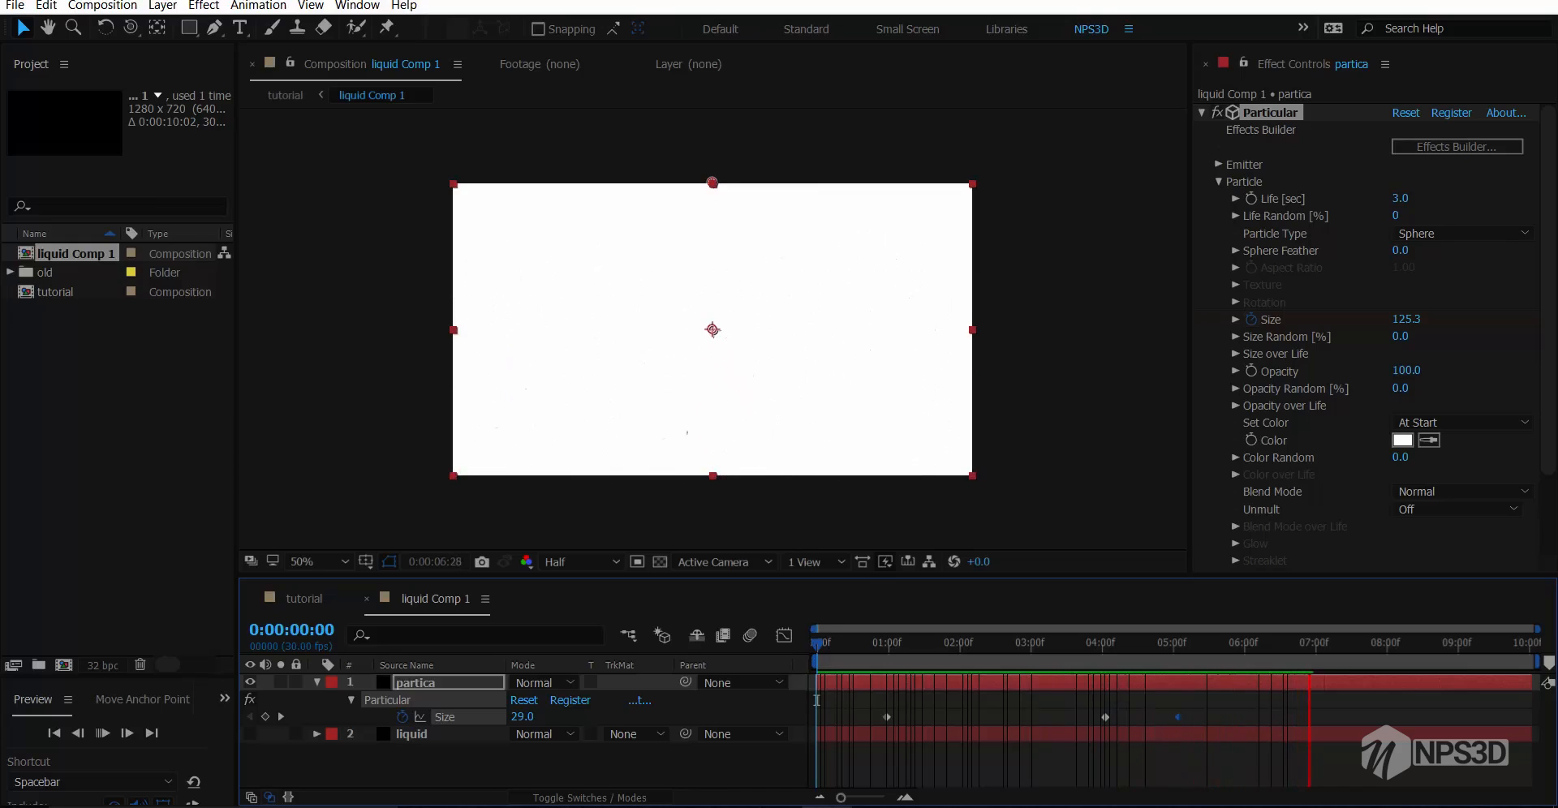
Collapse the partica layer's properties, delete the liquid layer, and collapse the Particular effect's settings
left_click_drag(816, 700, 1212, 700)
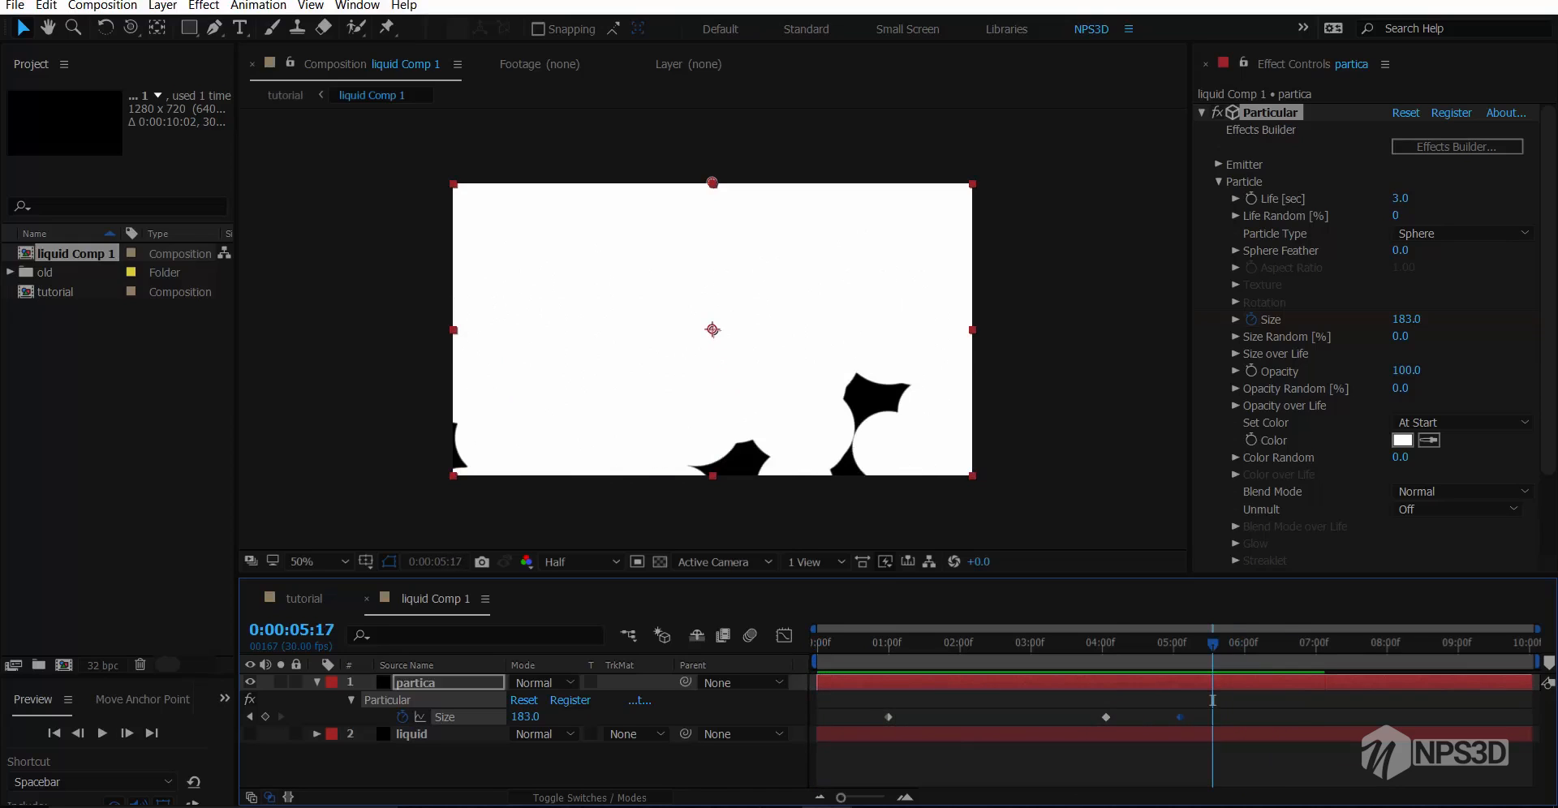
key("u")
left_click(411, 699)
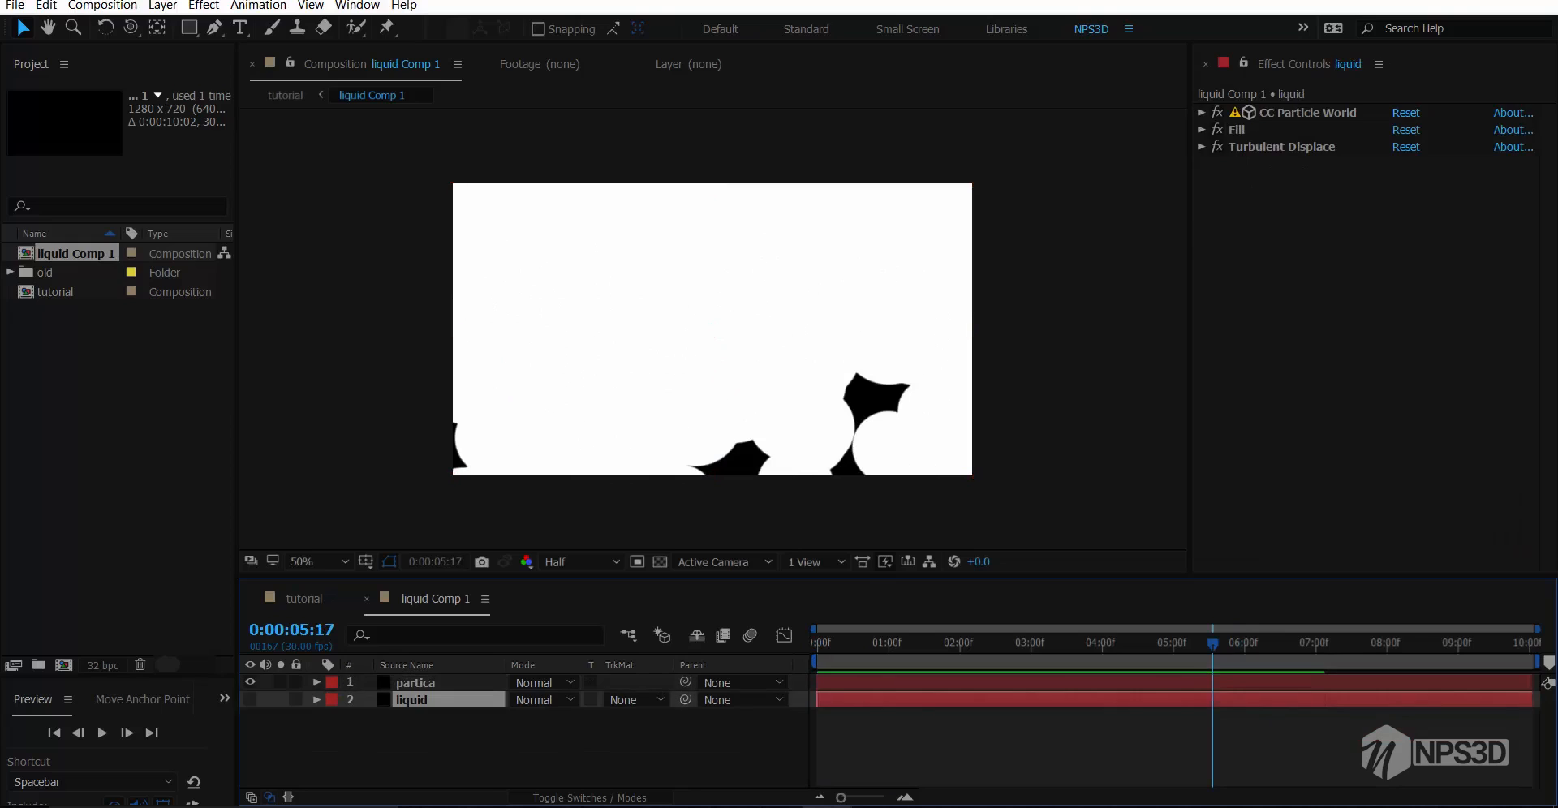
key("Delete")
left_click(1201, 113)
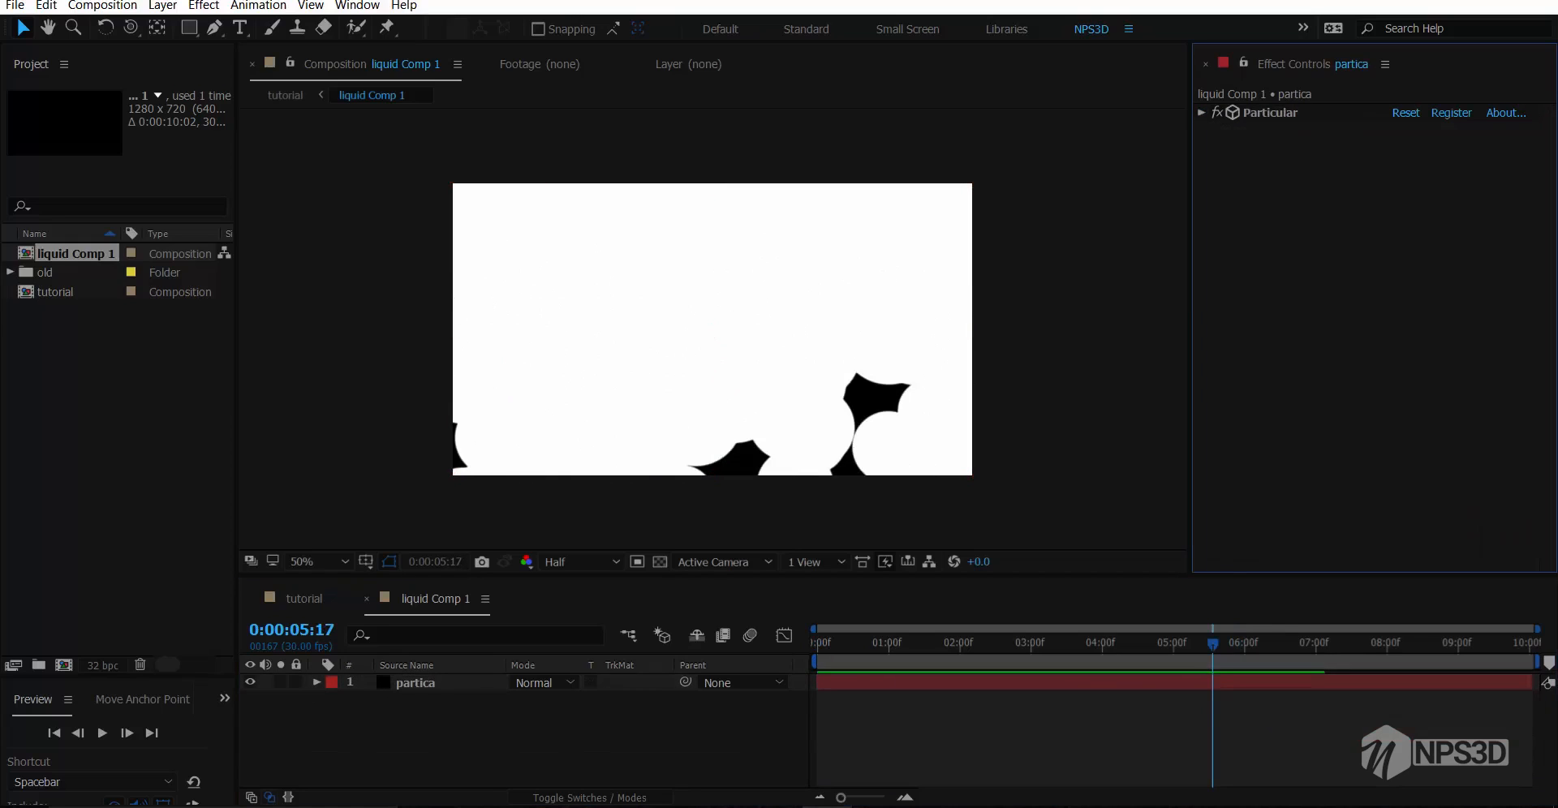
Apply the Turbulent Displace effect to the partica layer, viewing the frame at 0:00:02:11
key("ctrl+space")
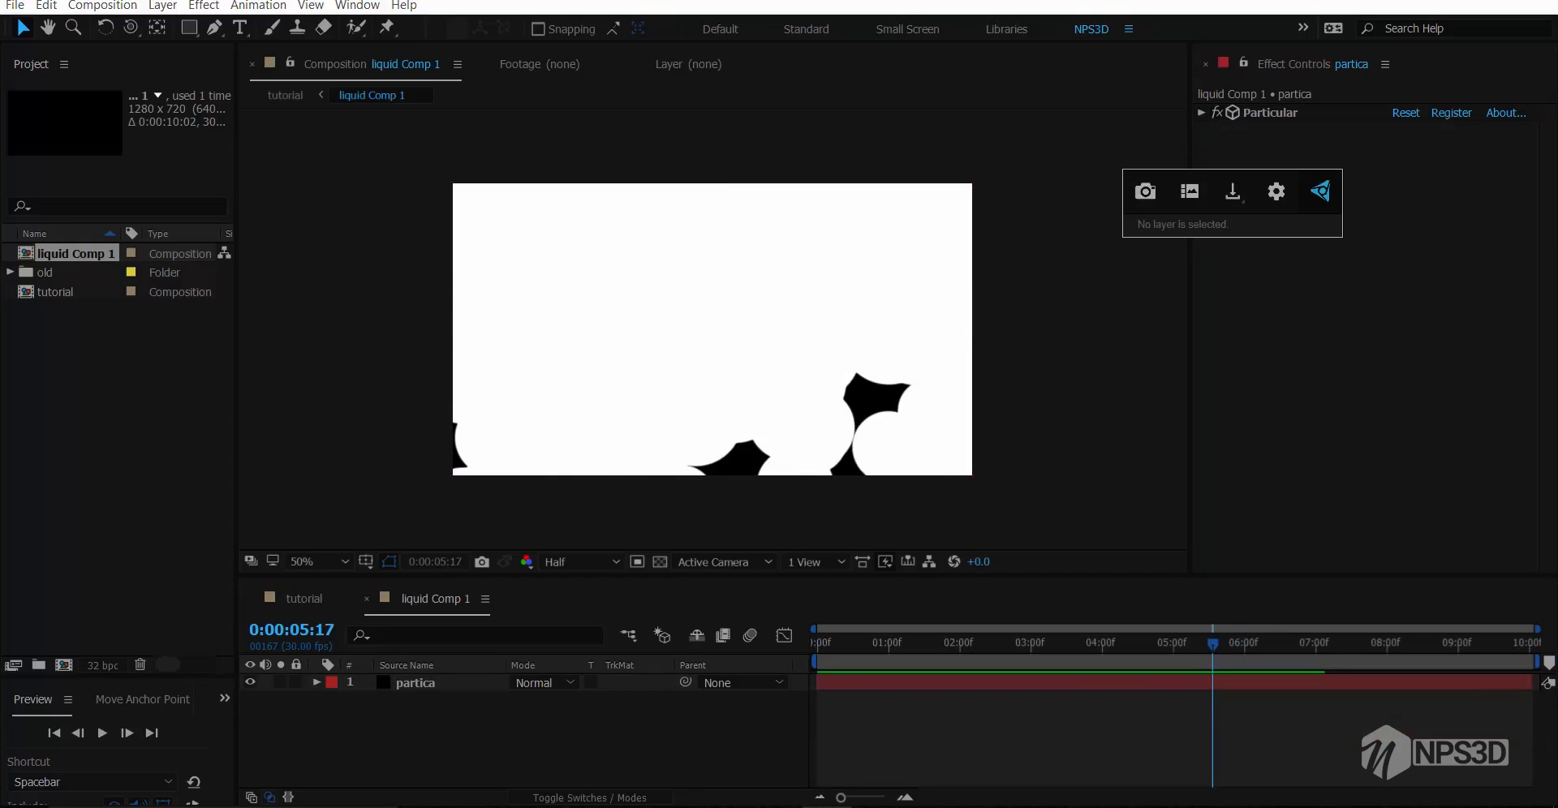
left_click(985, 639)
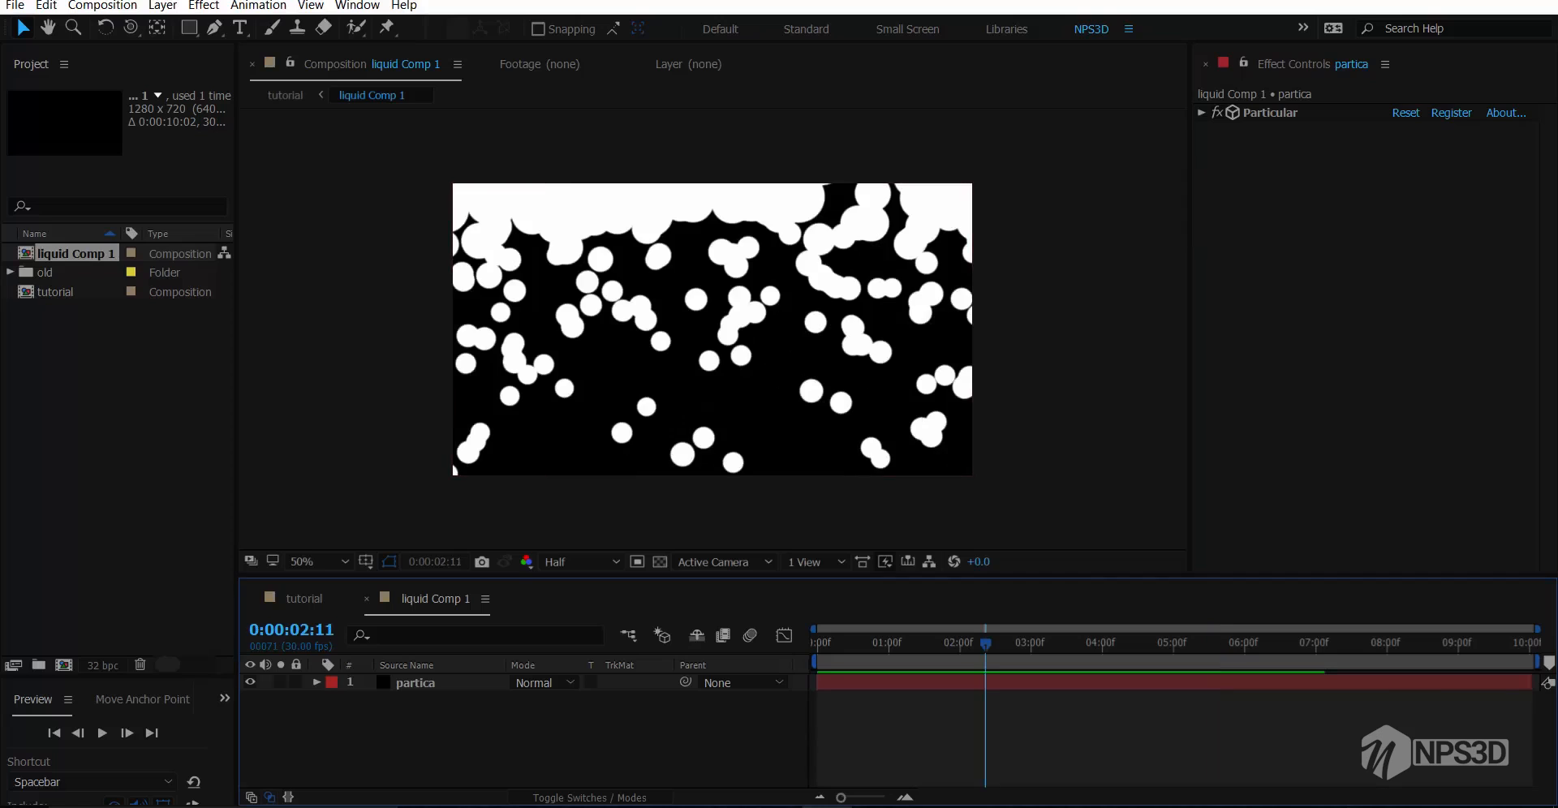
left_click(416, 682)
key("ctrl+space")
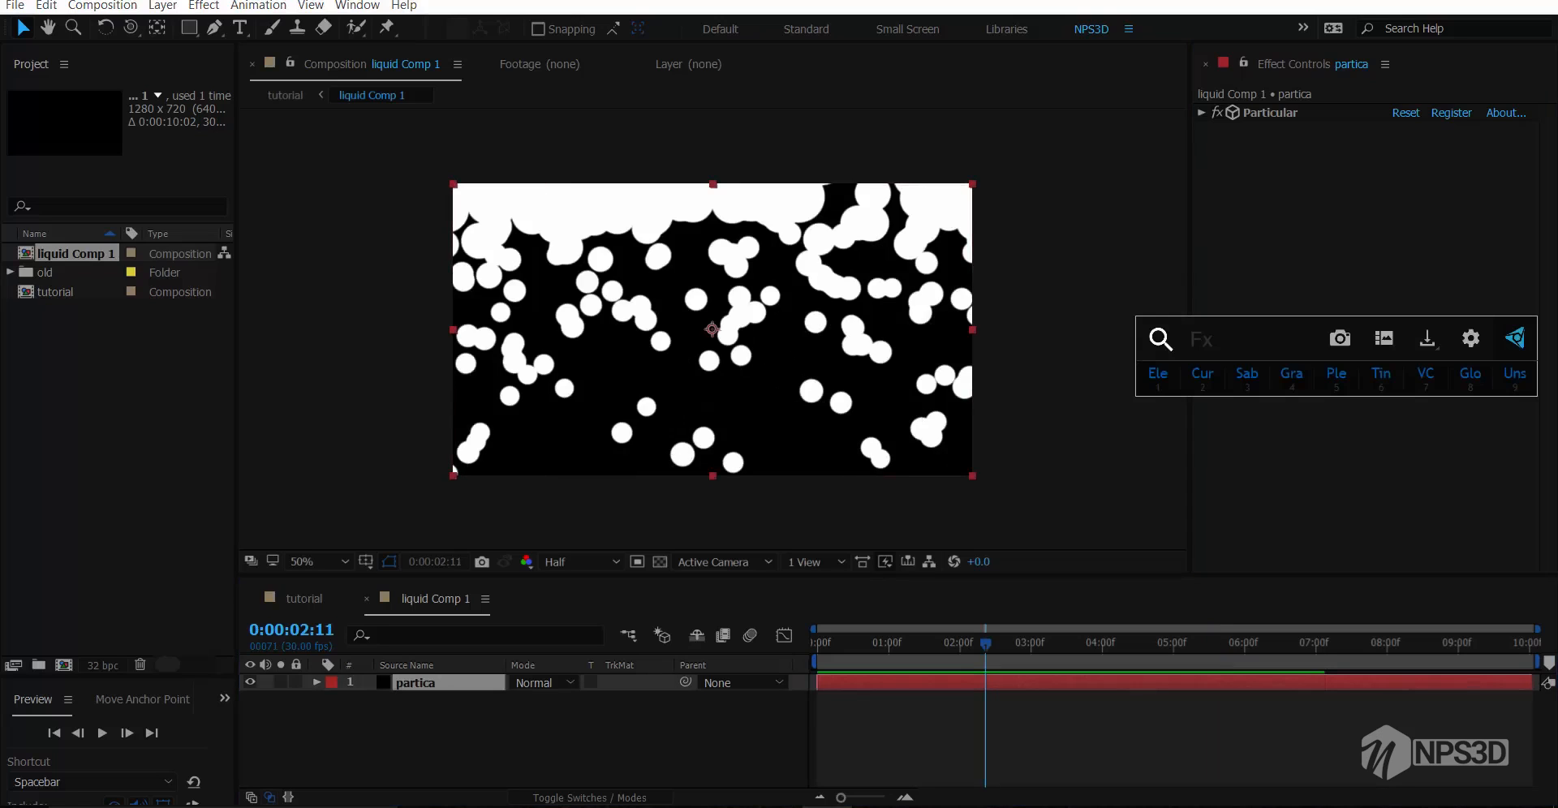
type("tur")
key("Return")
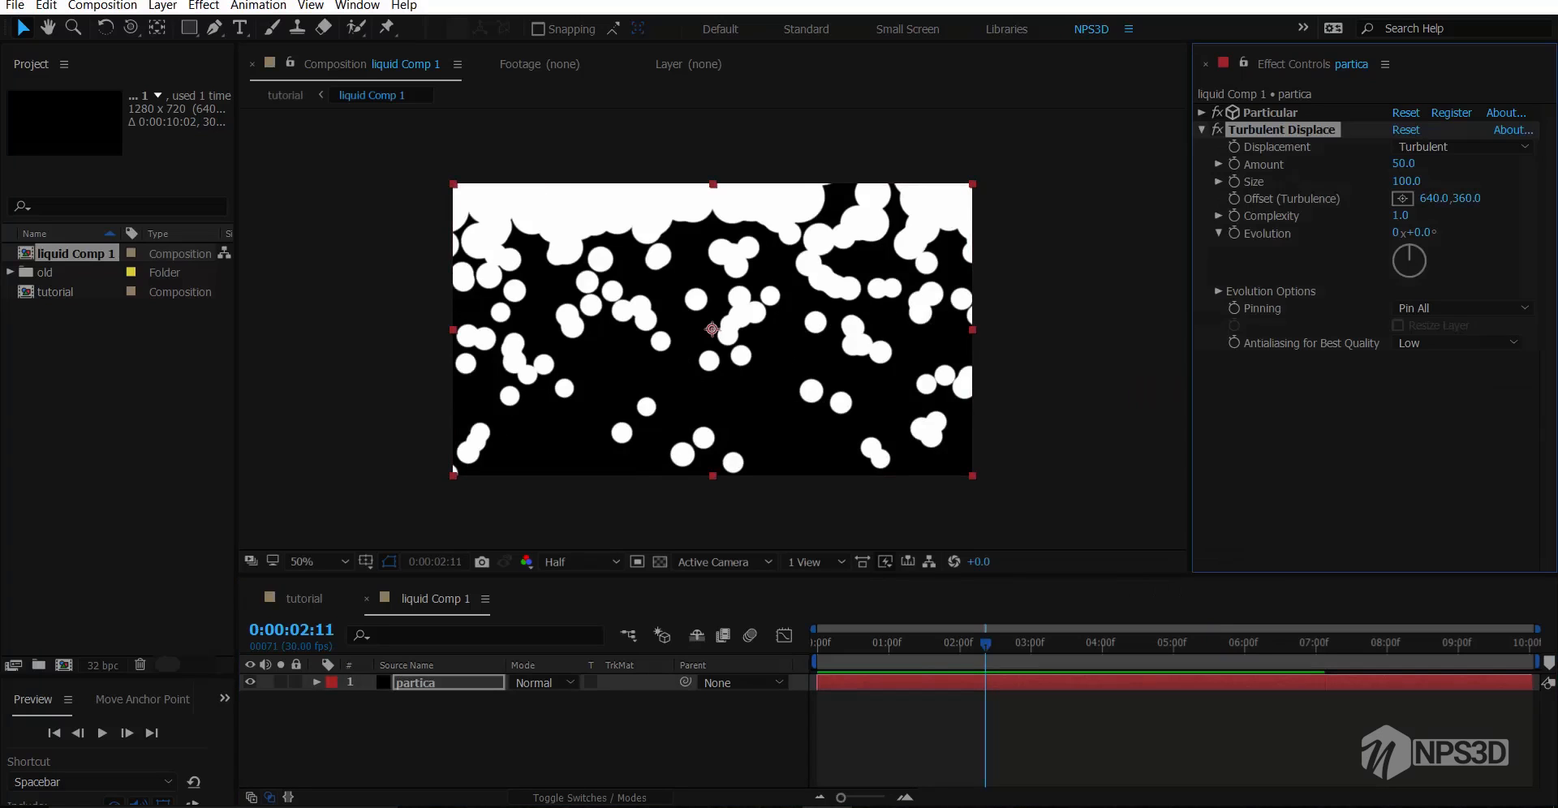
Set Turbulent Displace to Twist displacement with Amount 279 and Size 79, and preview from the start
left_click_drag(1406, 182, 1481, 163)
left_click(1441, 147)
left_click(1420, 205)
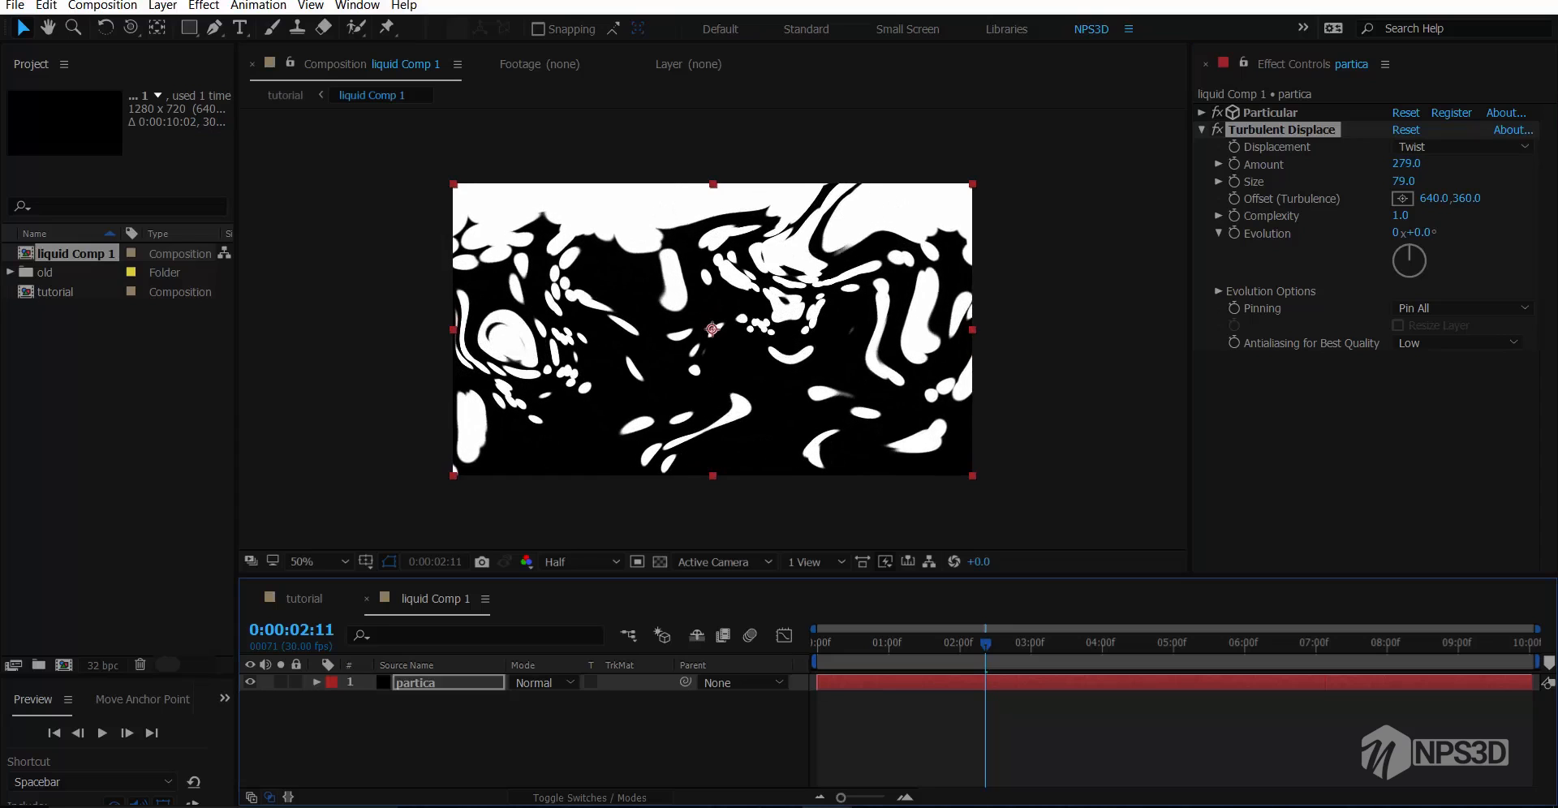
key("Home")
key("space")
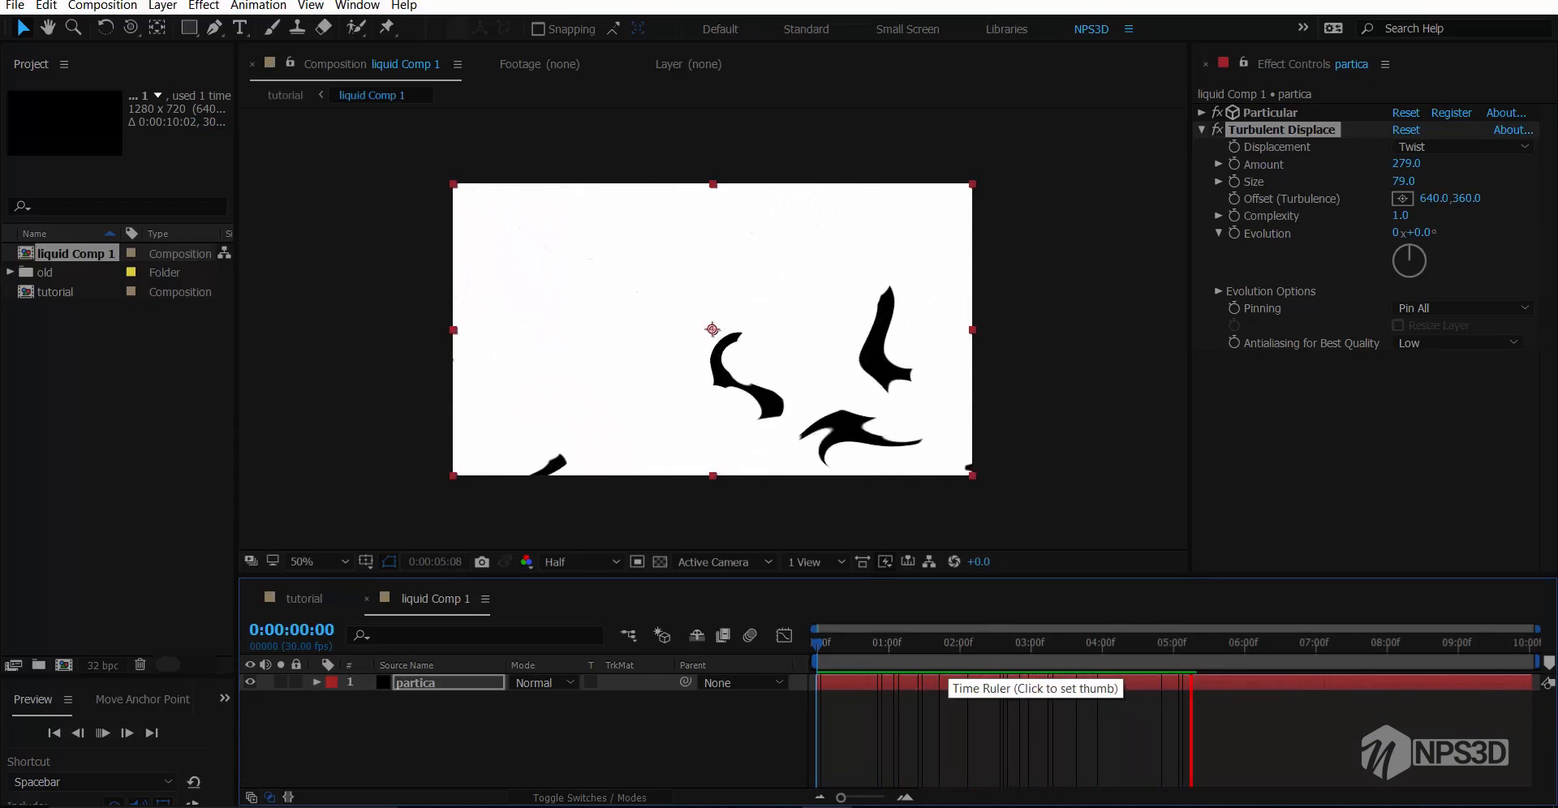
Set the Turbulent Displace Amount to 105 and Size to 54, preview, and go to 0:00:03:14
left_click_drag(984, 643, 1014, 644)
left_click_drag(1402, 181, 1460, 181)
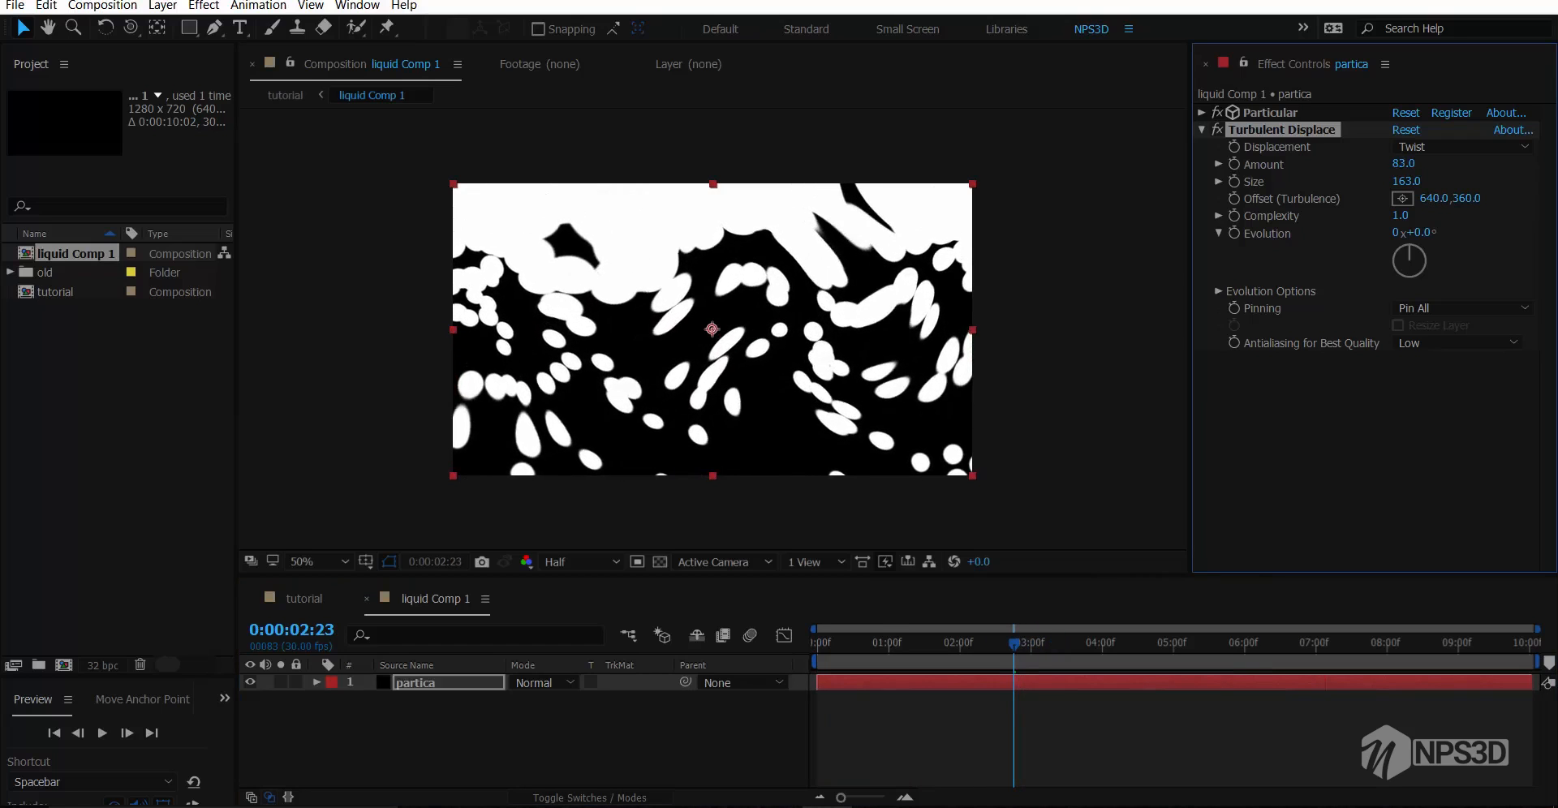
left_click_drag(1406, 163, 1216, 163)
left_click_drag(1406, 181, 1324, 181)
key("space")
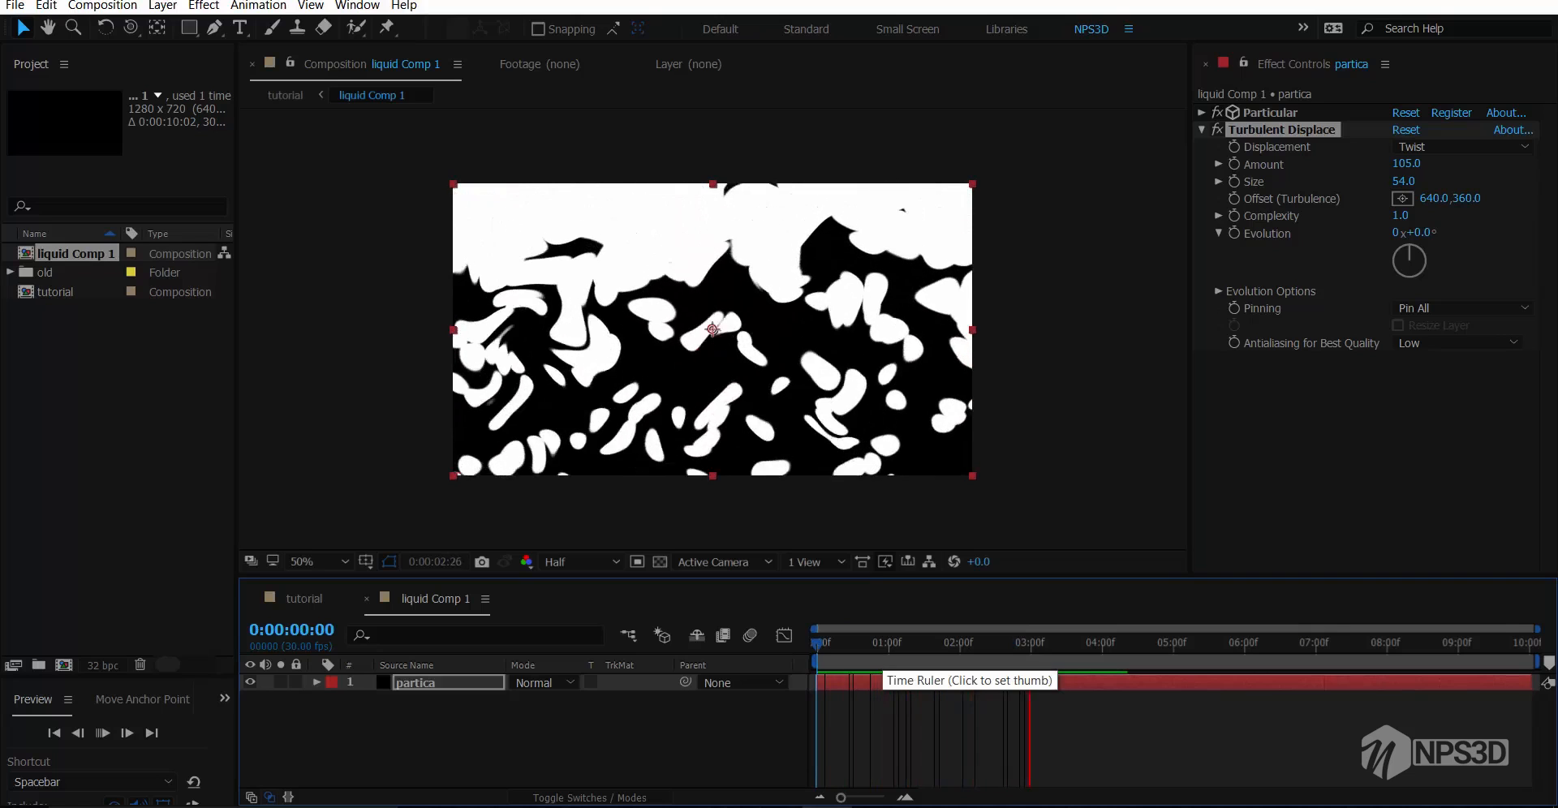
left_click_drag(909, 643, 1063, 642)
Switch to the tutorial composition and hide the liquid Comp 1 layer
left_click(304, 598)
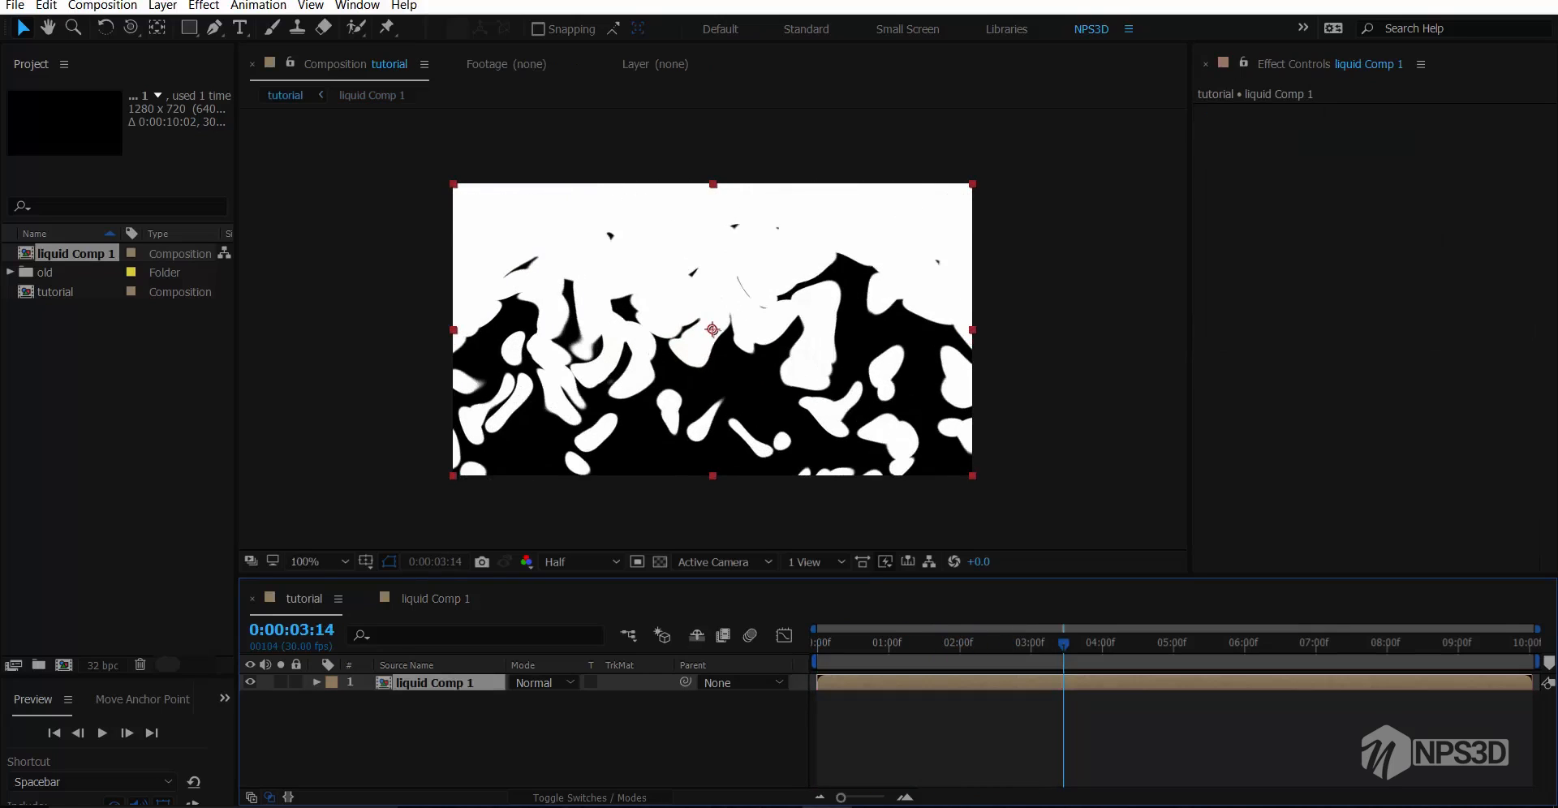
scroll(713, 330, "up", 1)
scroll(712, 329, "down", 1)
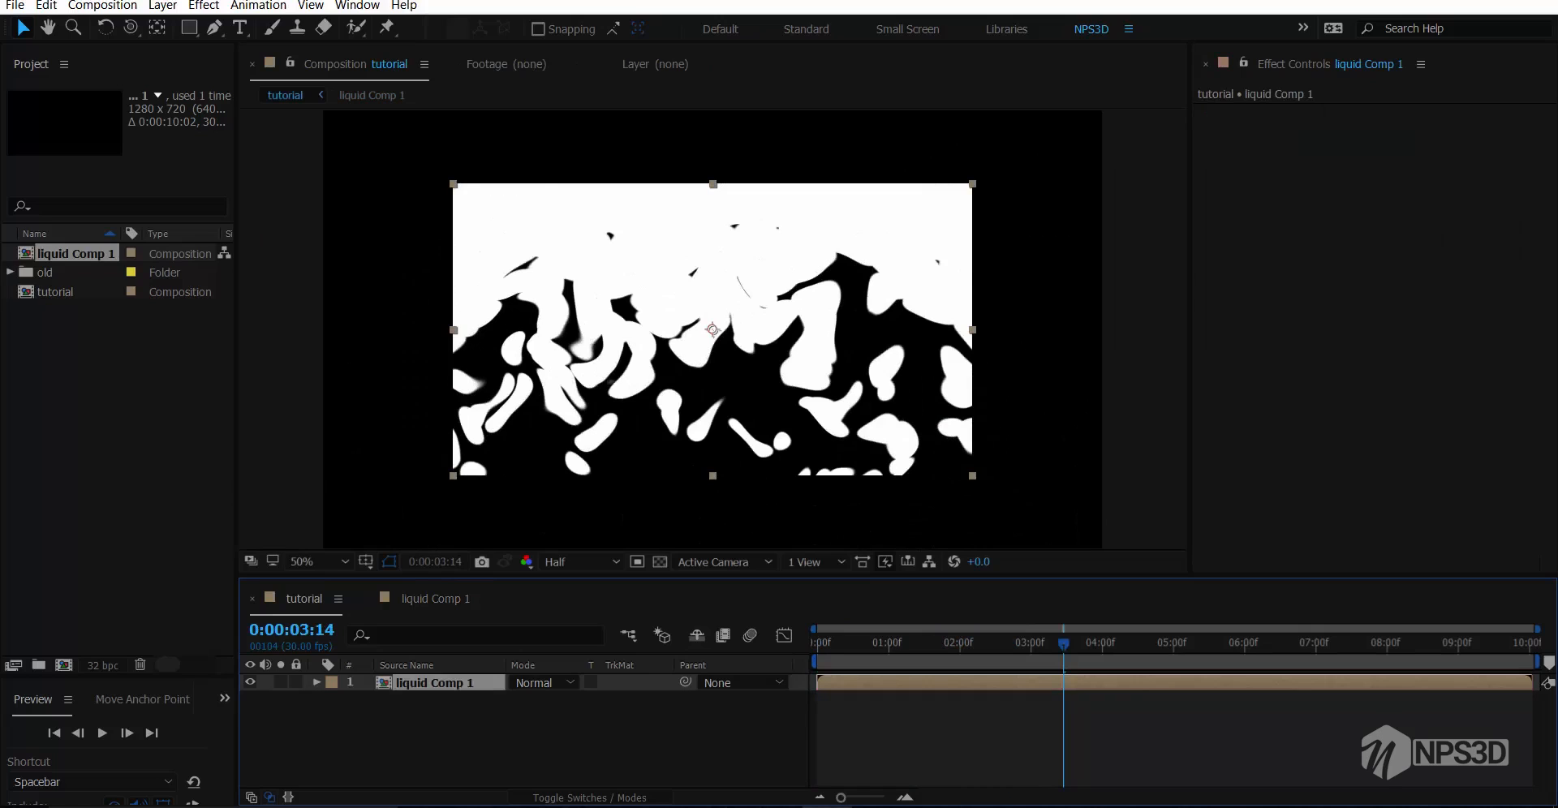
left_click(597, 528)
left_click(250, 682)
Create a 1920 x 1080 black solid named e3d in the tutorial composition
right_click(324, 534)
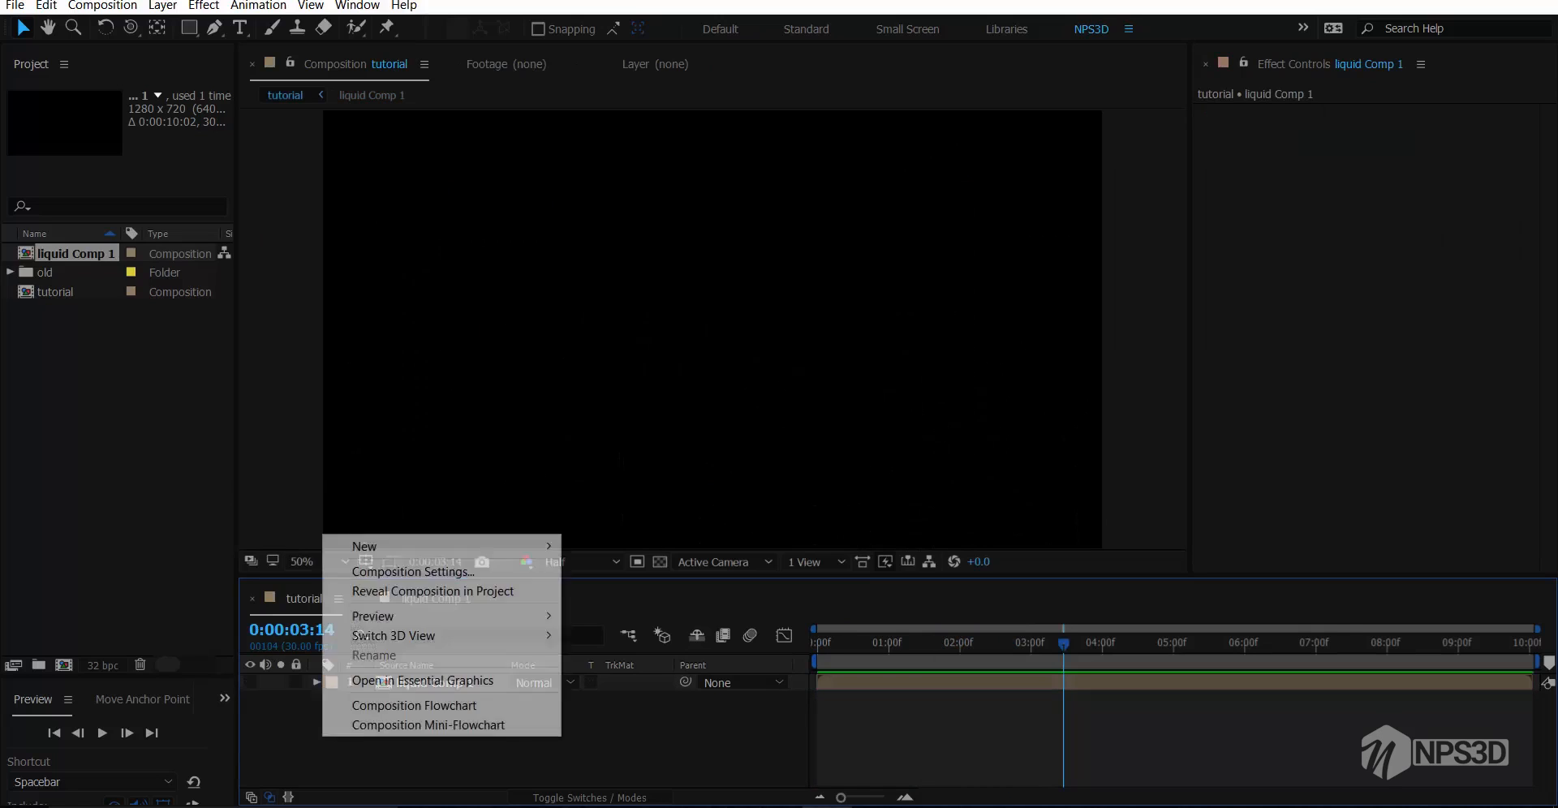
mouse_move(454, 539)
left_click(617, 591)
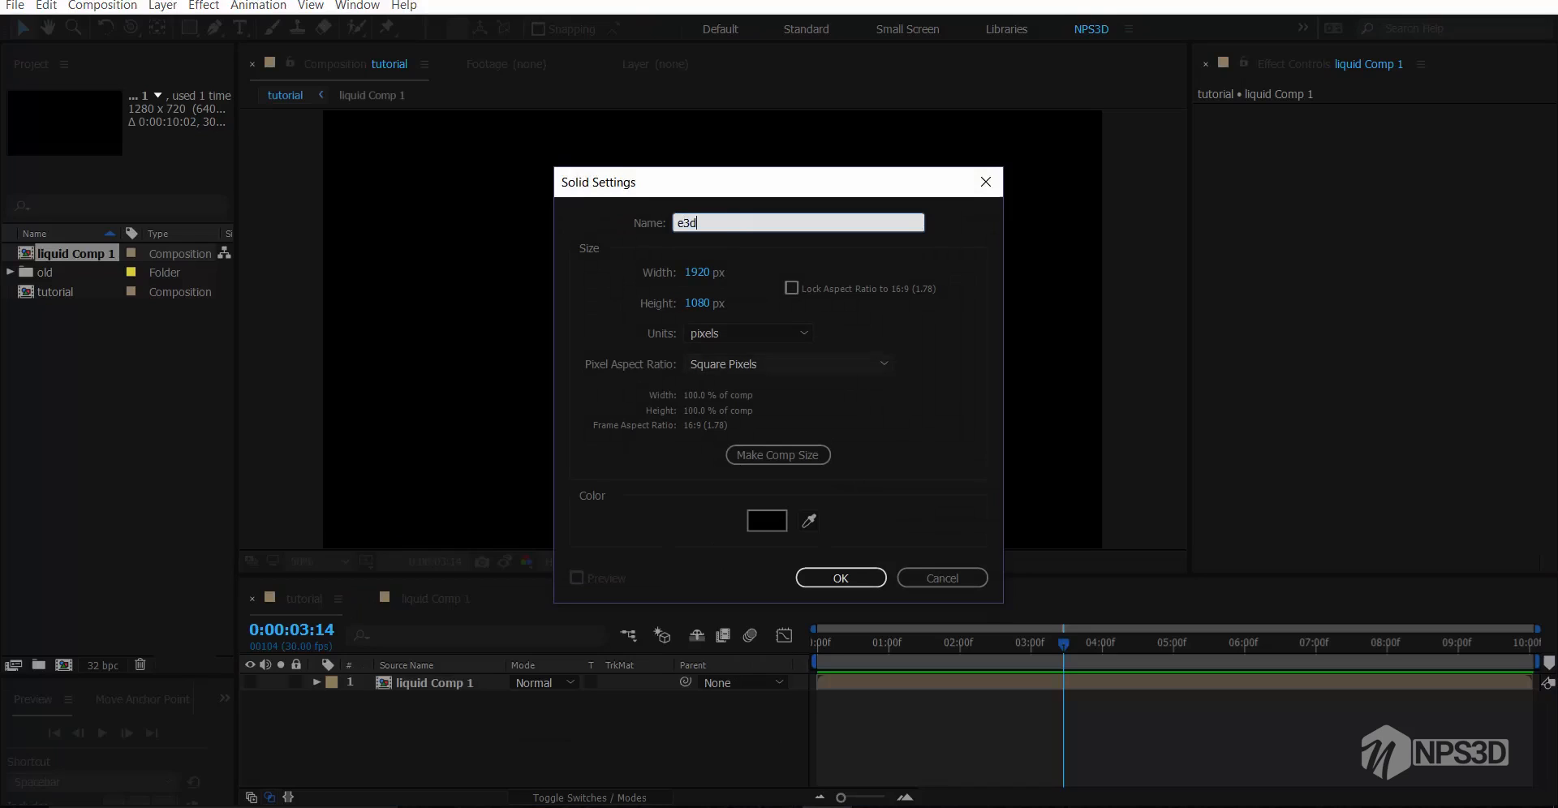
key("Return")
Check the tutorial composition's settings
key("alt+c")
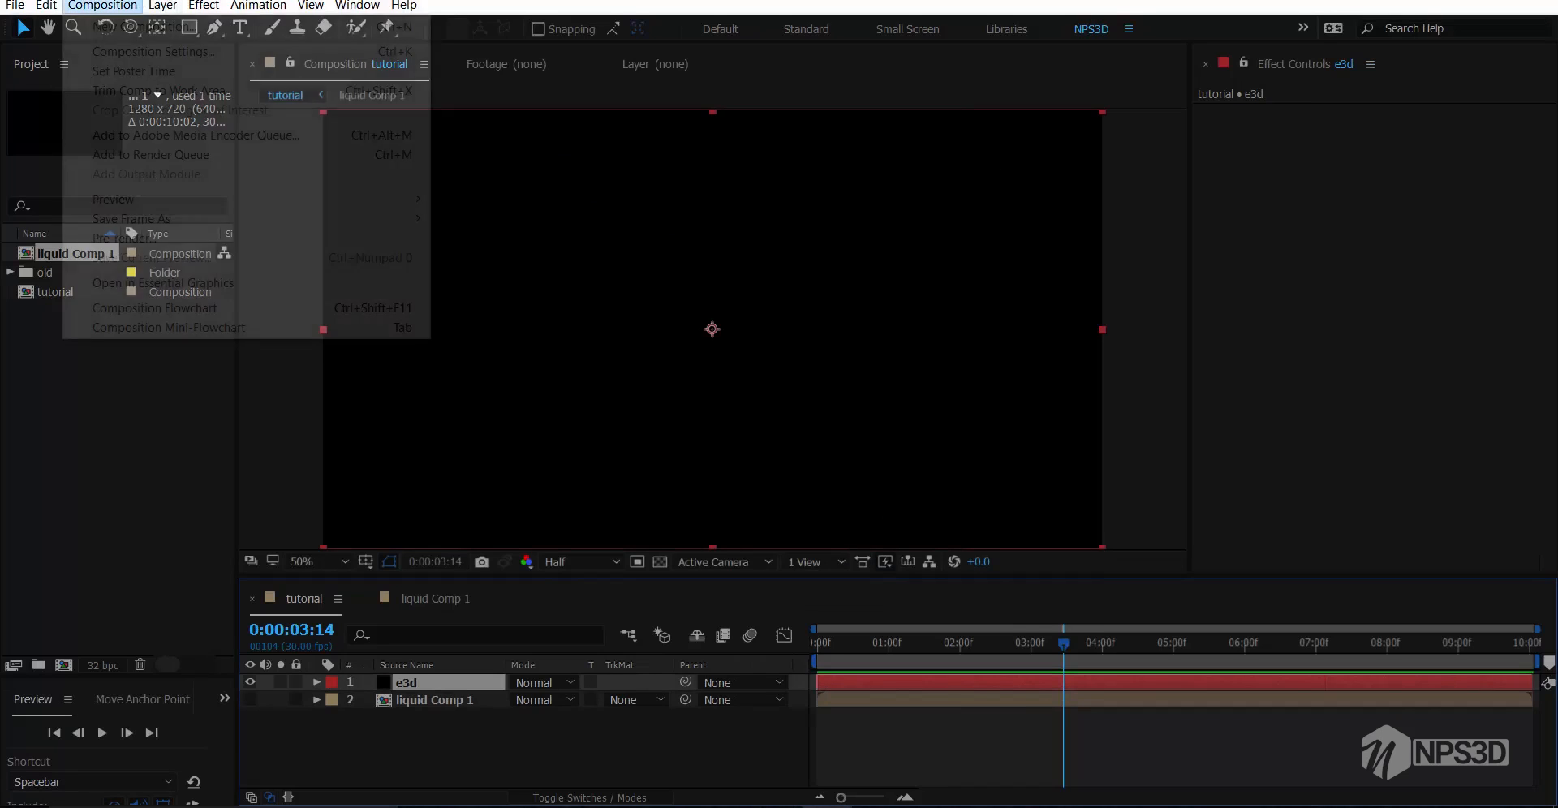
key("Down")
key("Return")
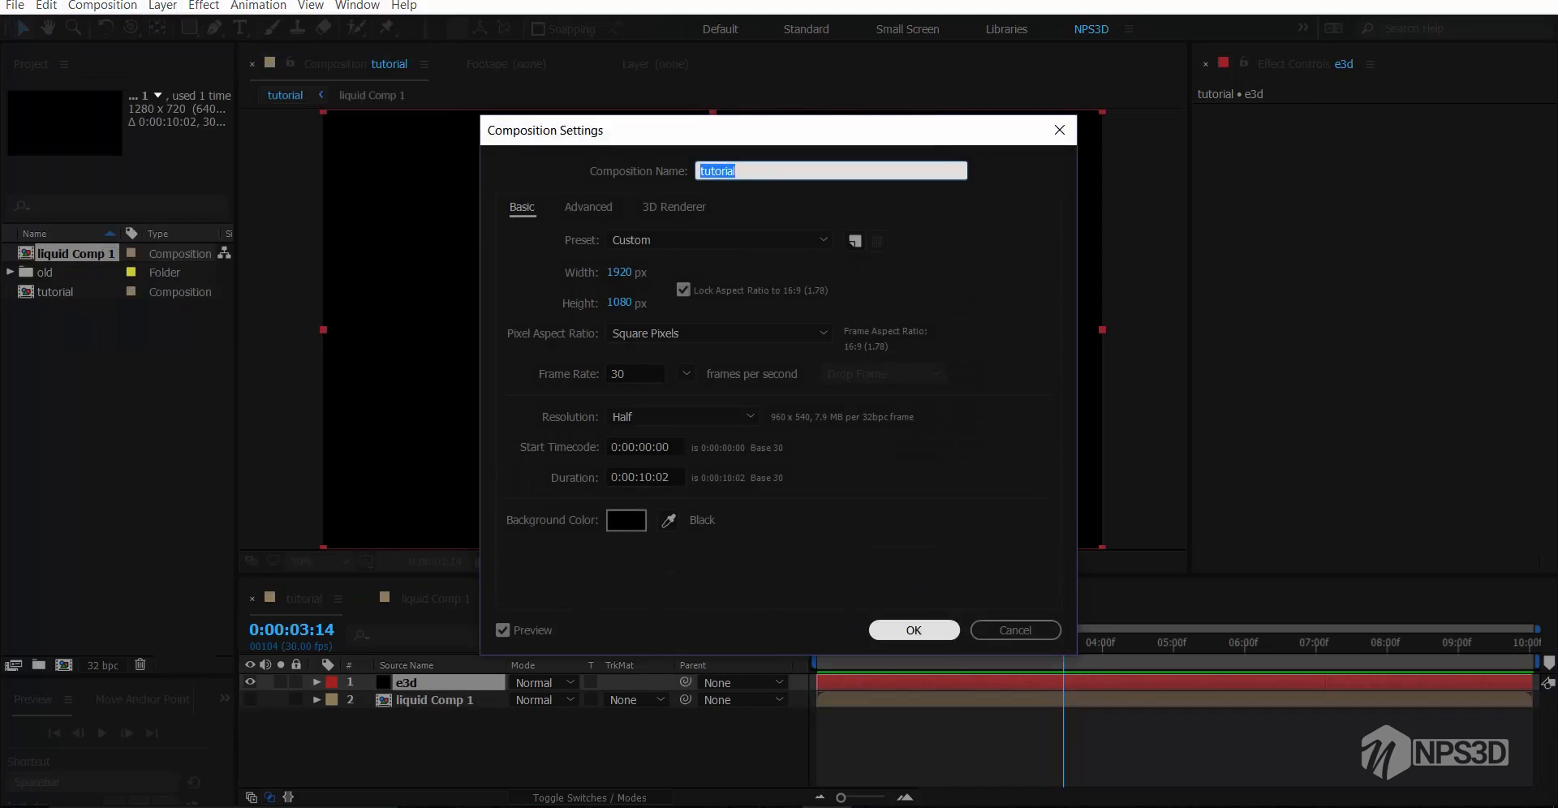
key("Return")
Apply the Element effect to the e3d solid and assign liquid Comp 1 as Layer 1 of its Custom Texture Maps
key("ctrl+space")
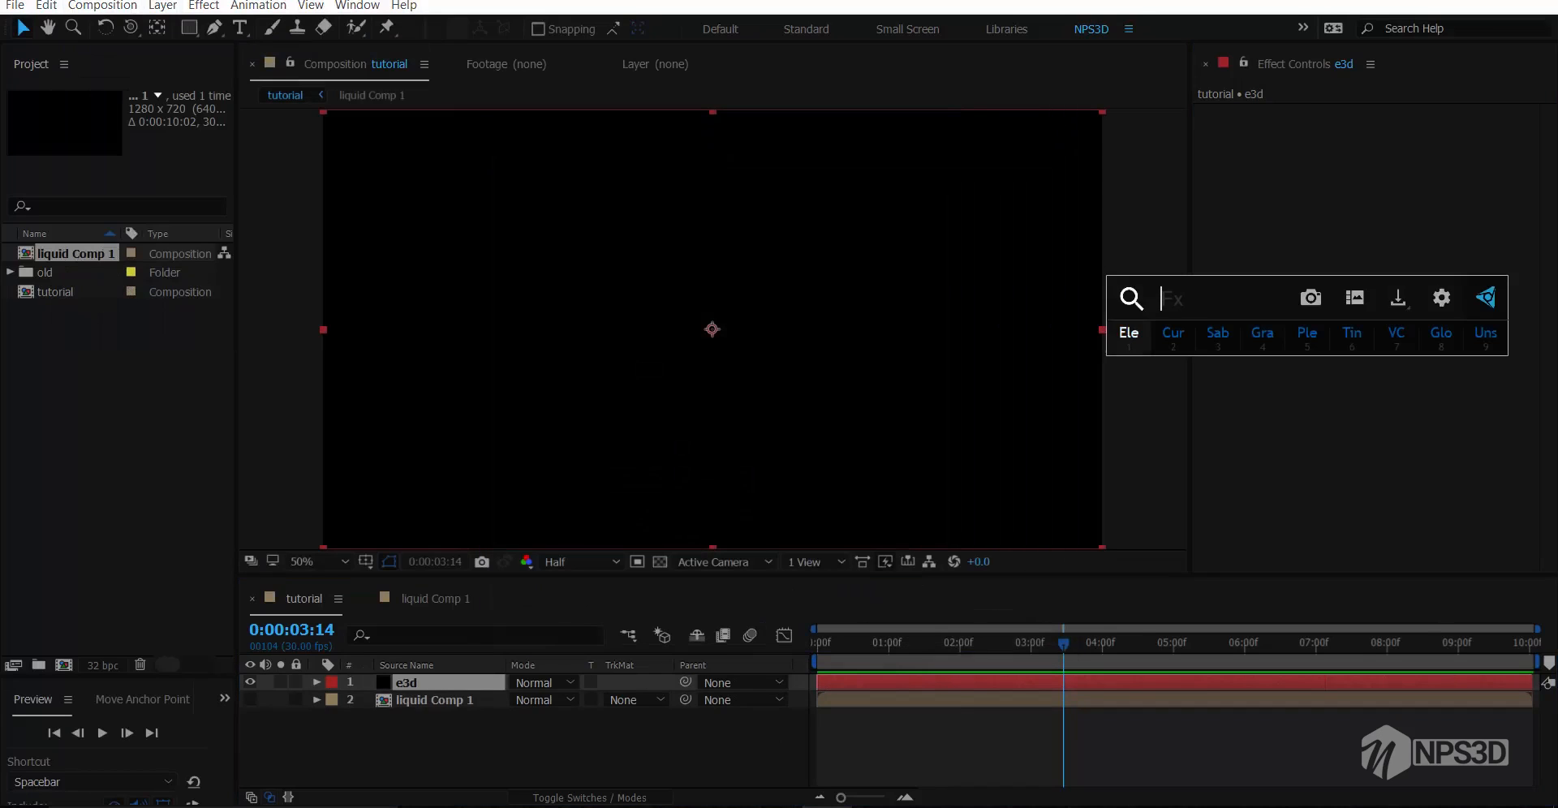
key("Escape")
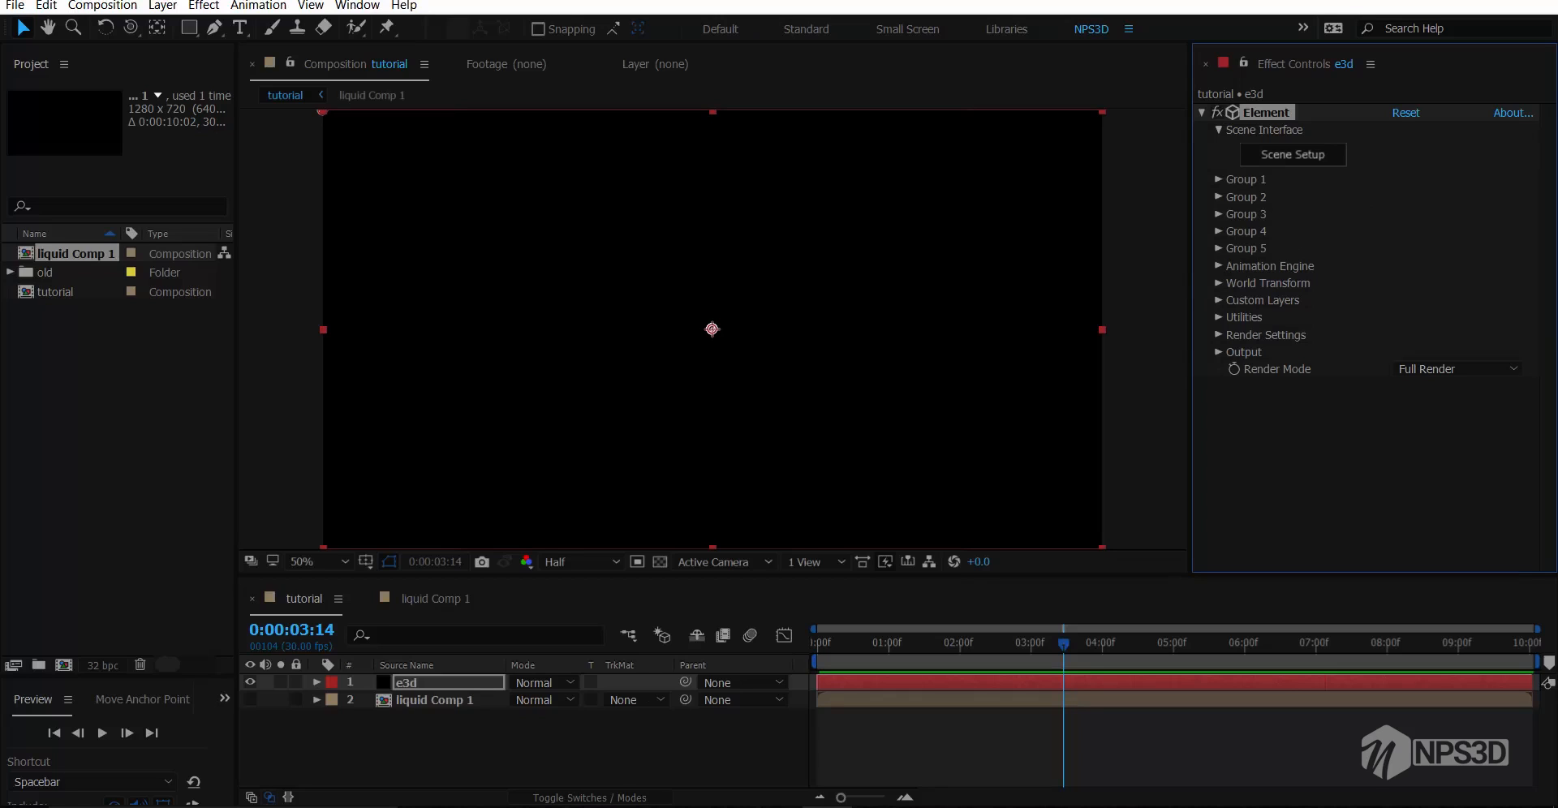
left_click(1219, 300)
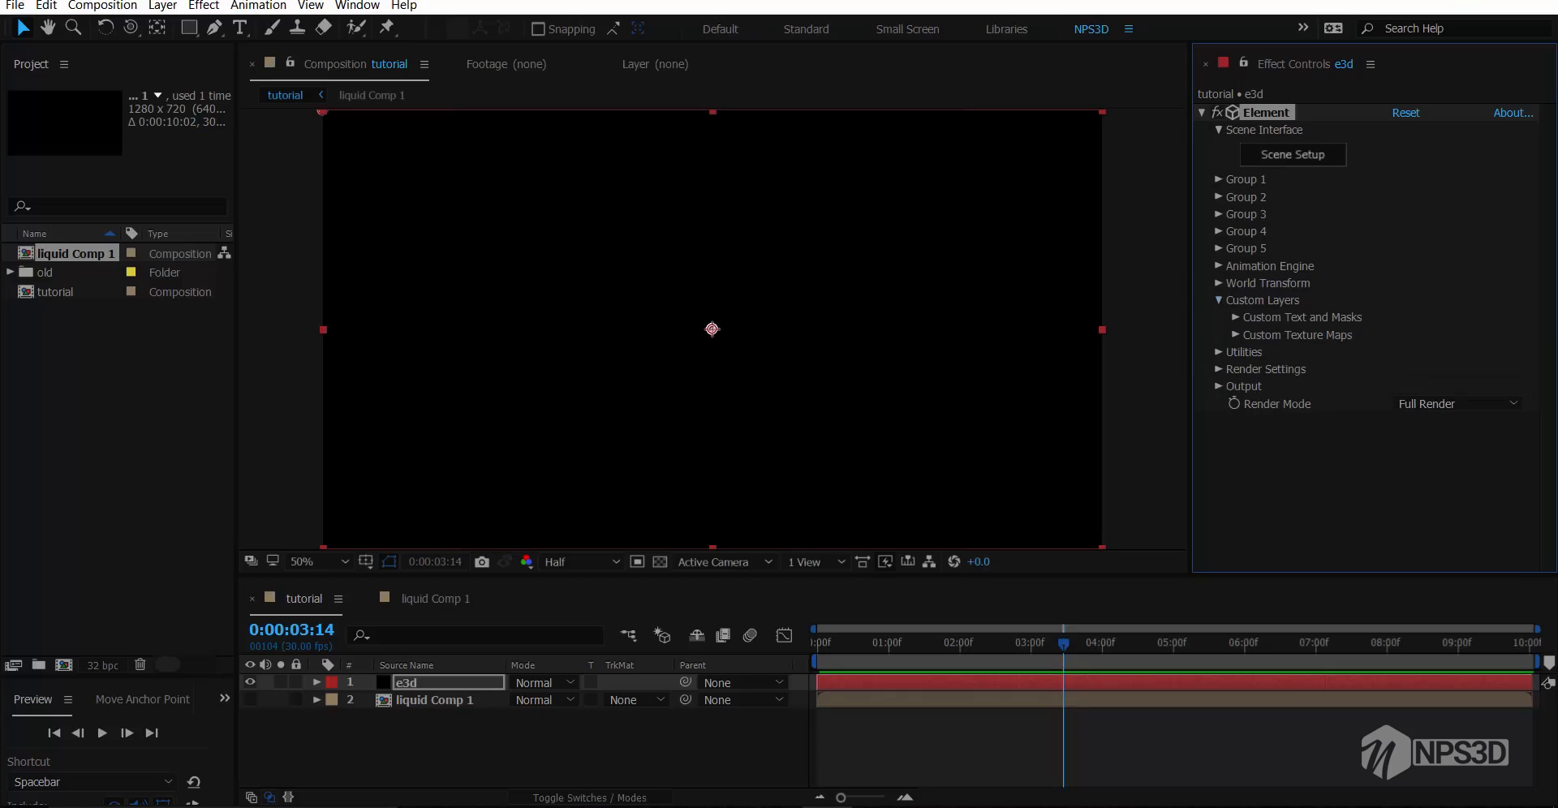
left_click(1340, 479)
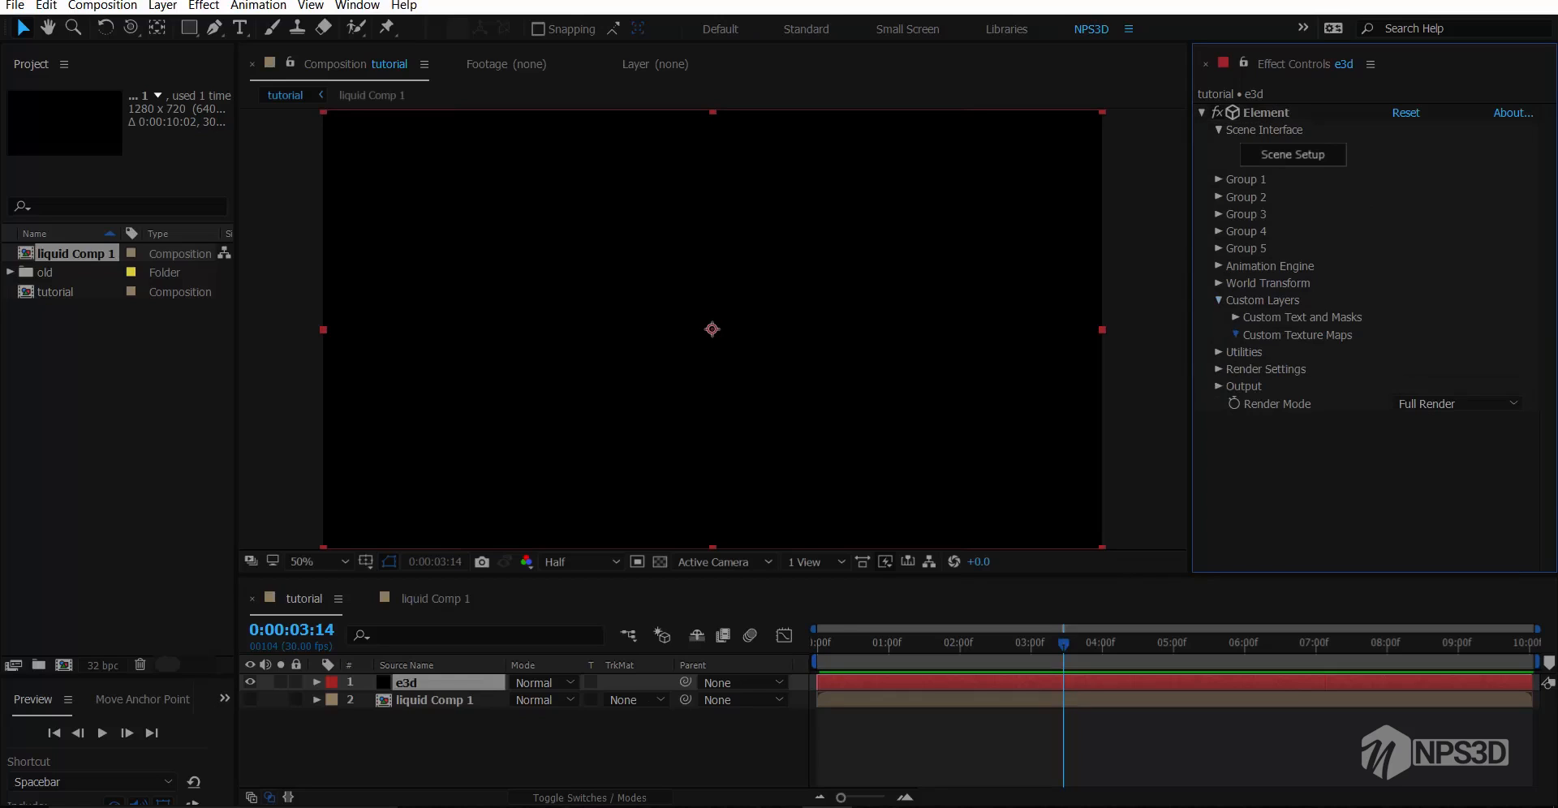
left_click(1235, 334)
scroll(1371, 341, "down", 3)
left_click(1424, 219)
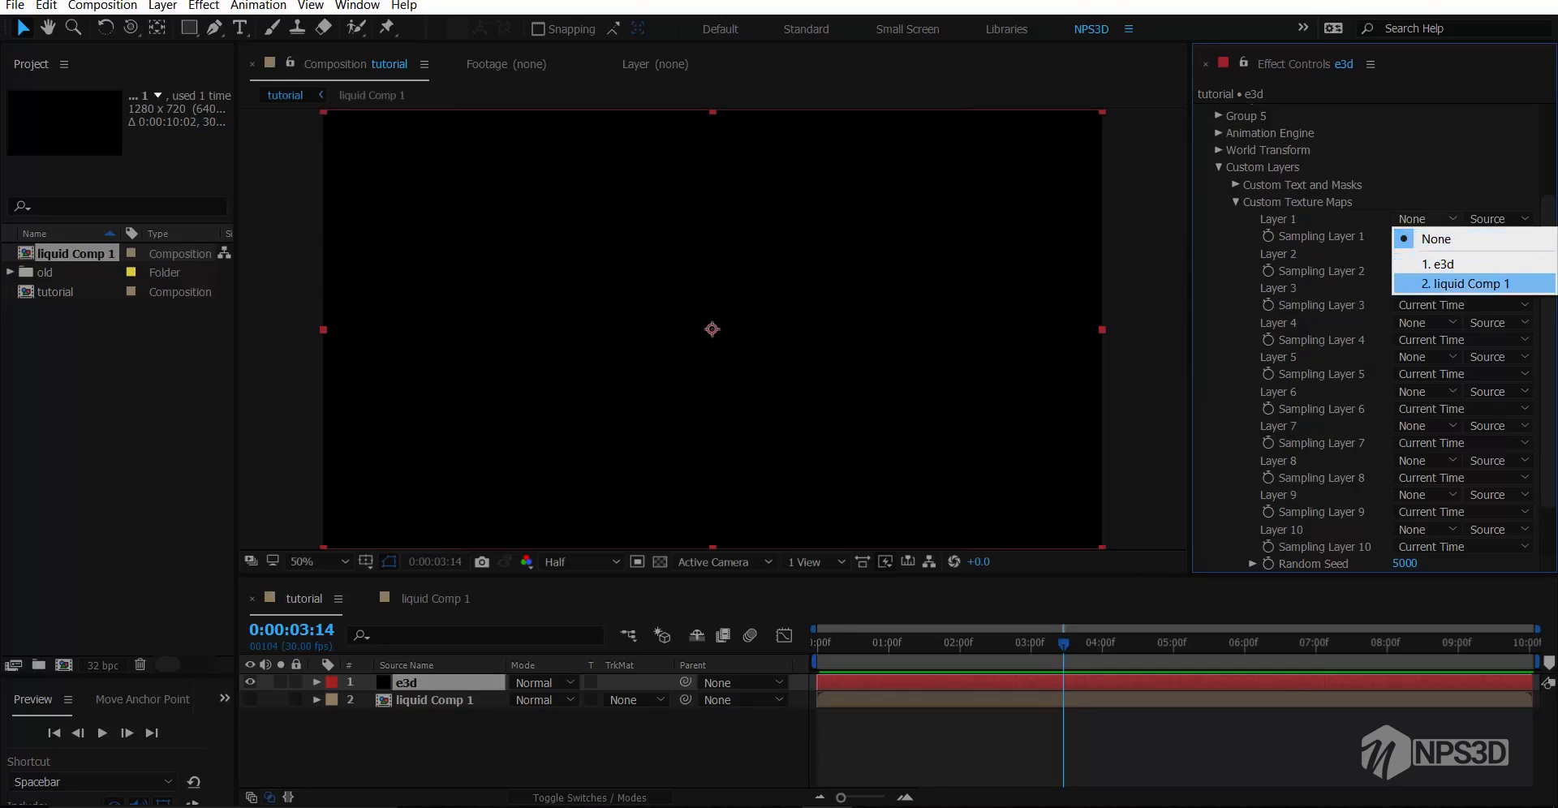
left_click(1460, 283)
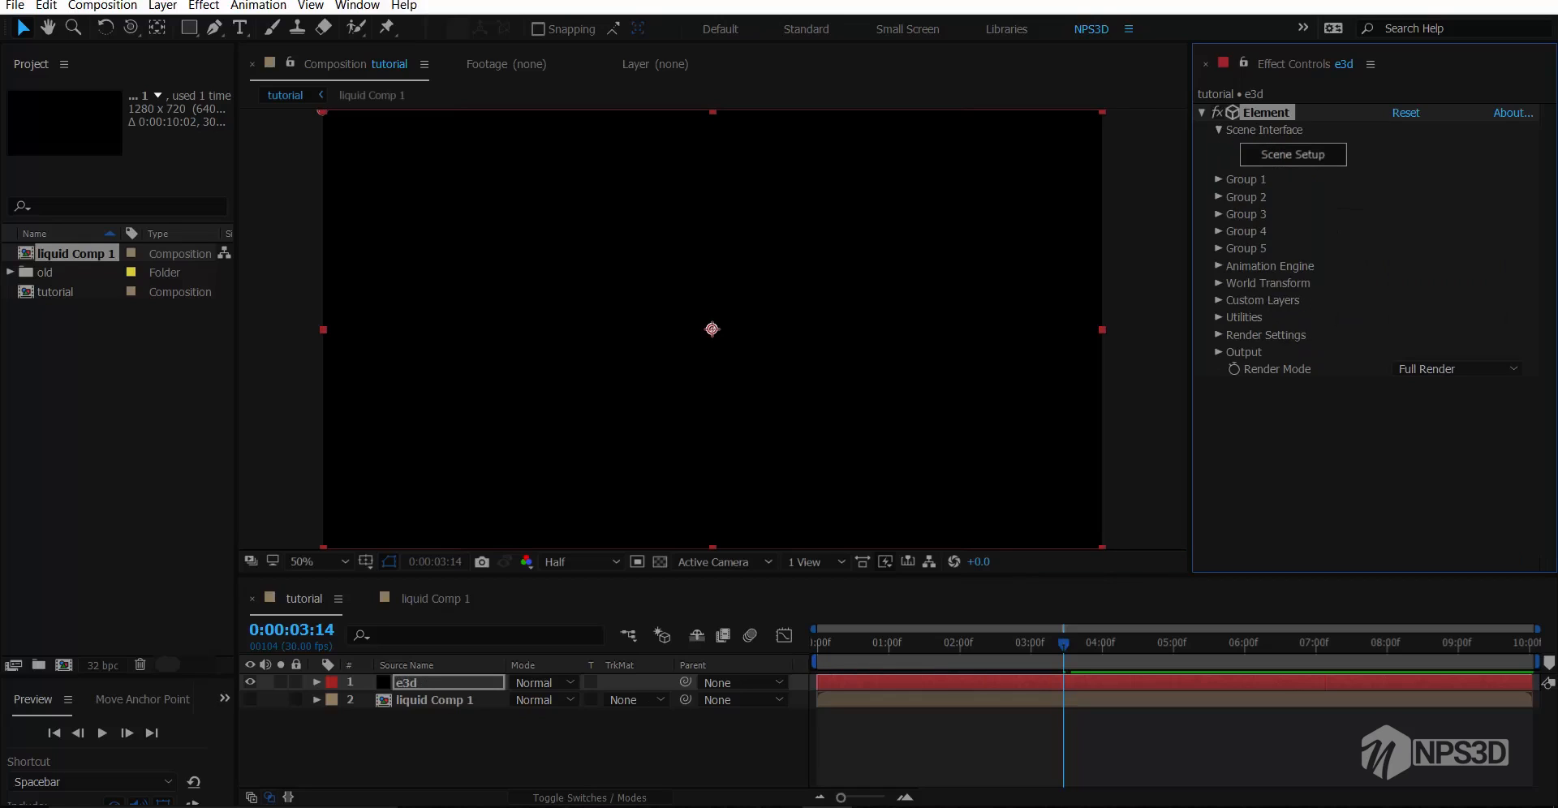
Open Element's Scene Setup and add the statue model from the Starter_Pack_Physical folder to the scene
left_click(1293, 154)
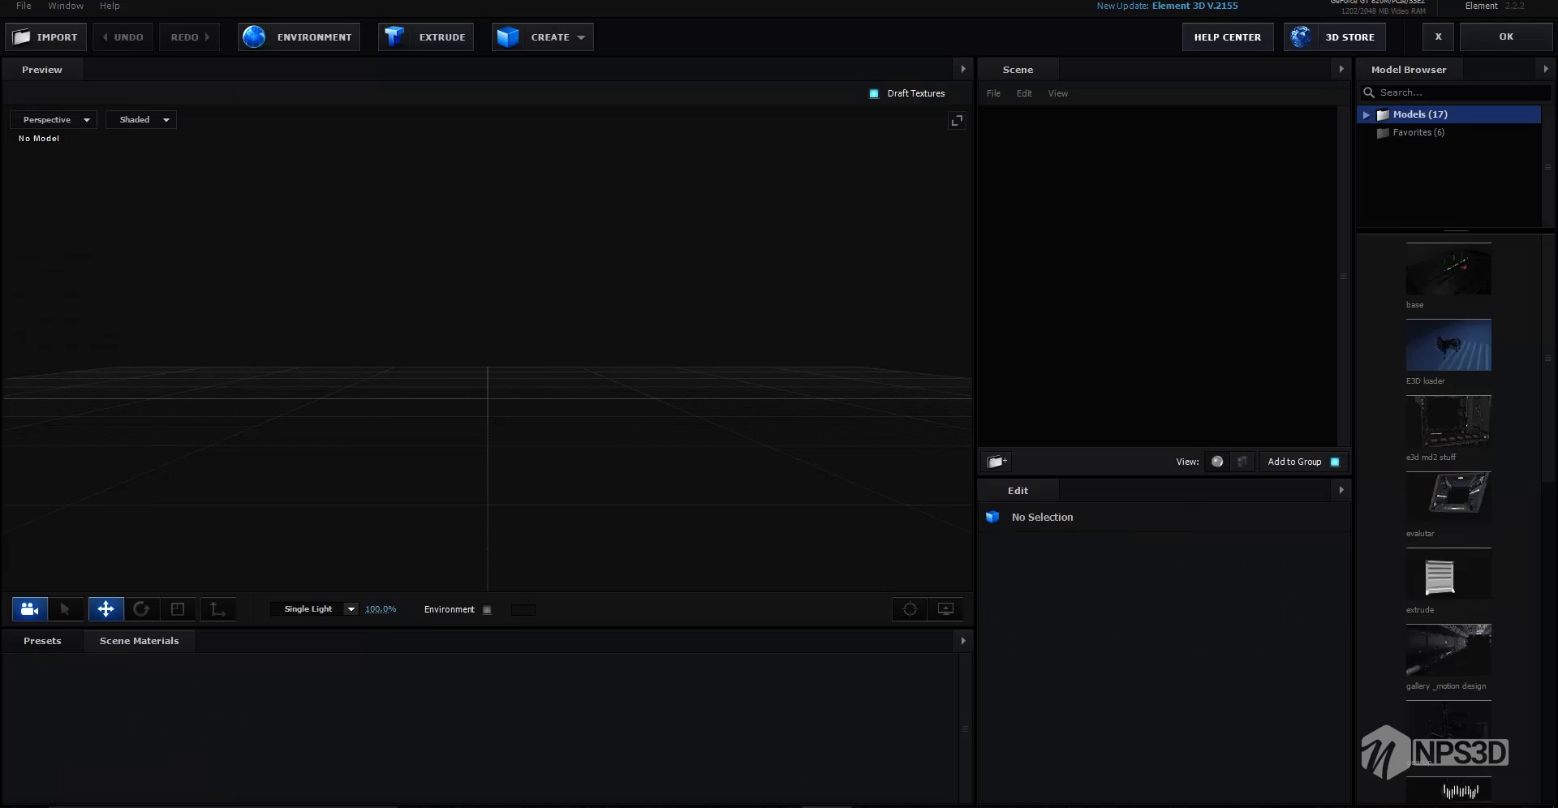
left_click(1367, 114)
scroll(1444, 165, "down", 3)
scroll(1444, 165, "down", 2)
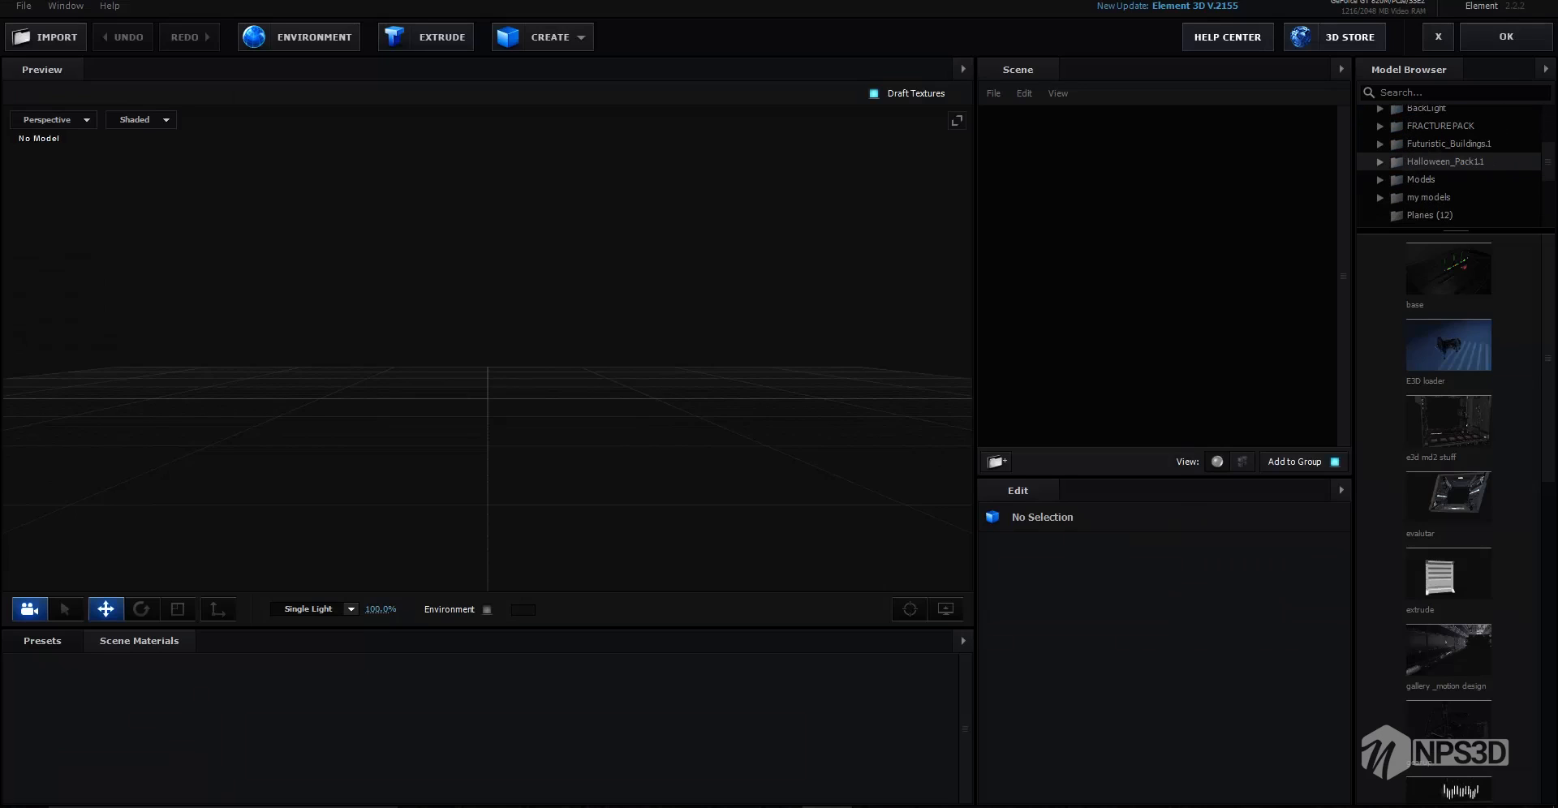
scroll(1444, 154, "up", 3)
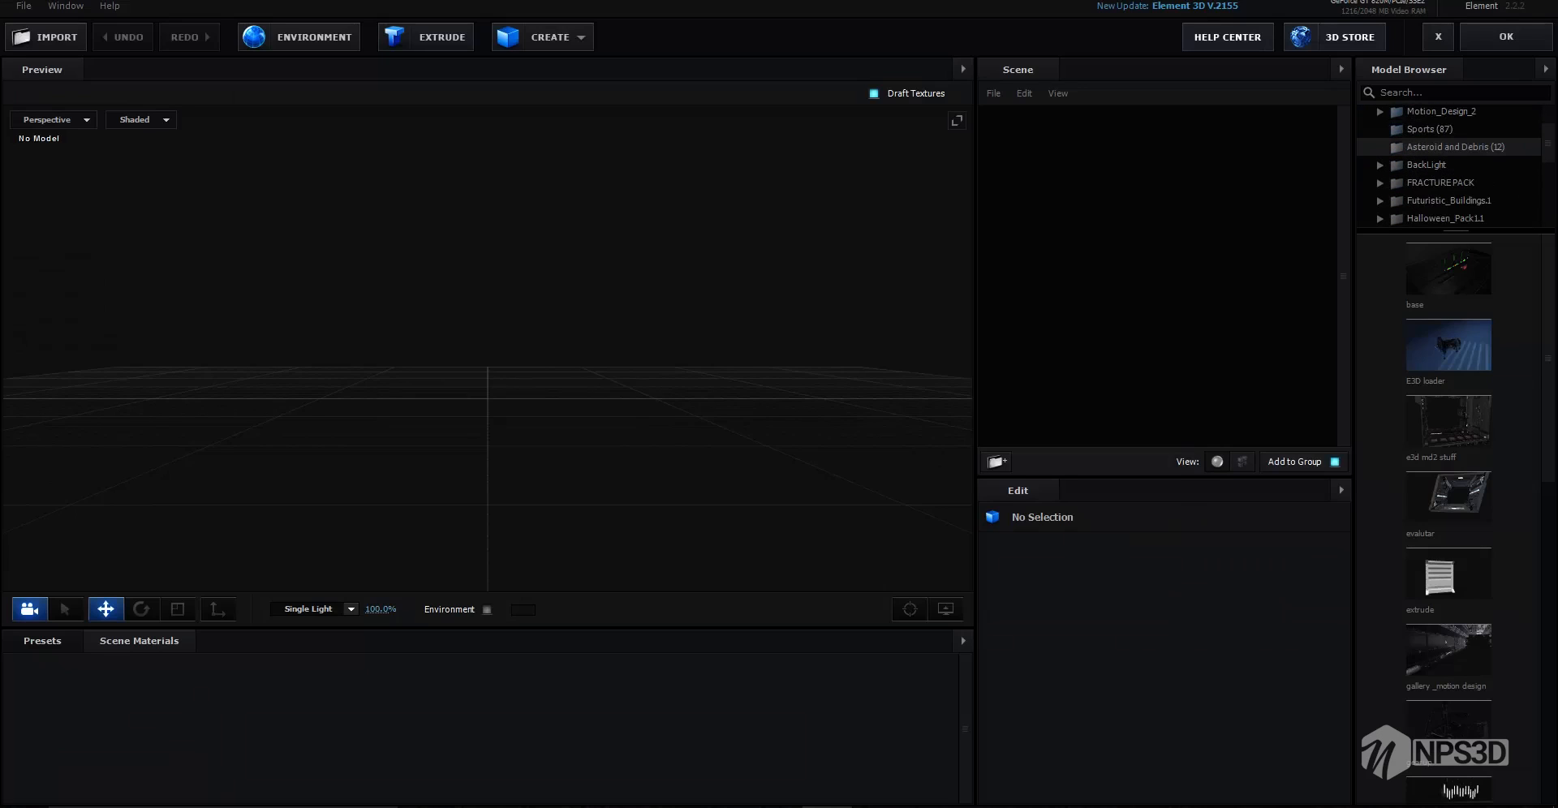
scroll(1445, 154, "down", 8)
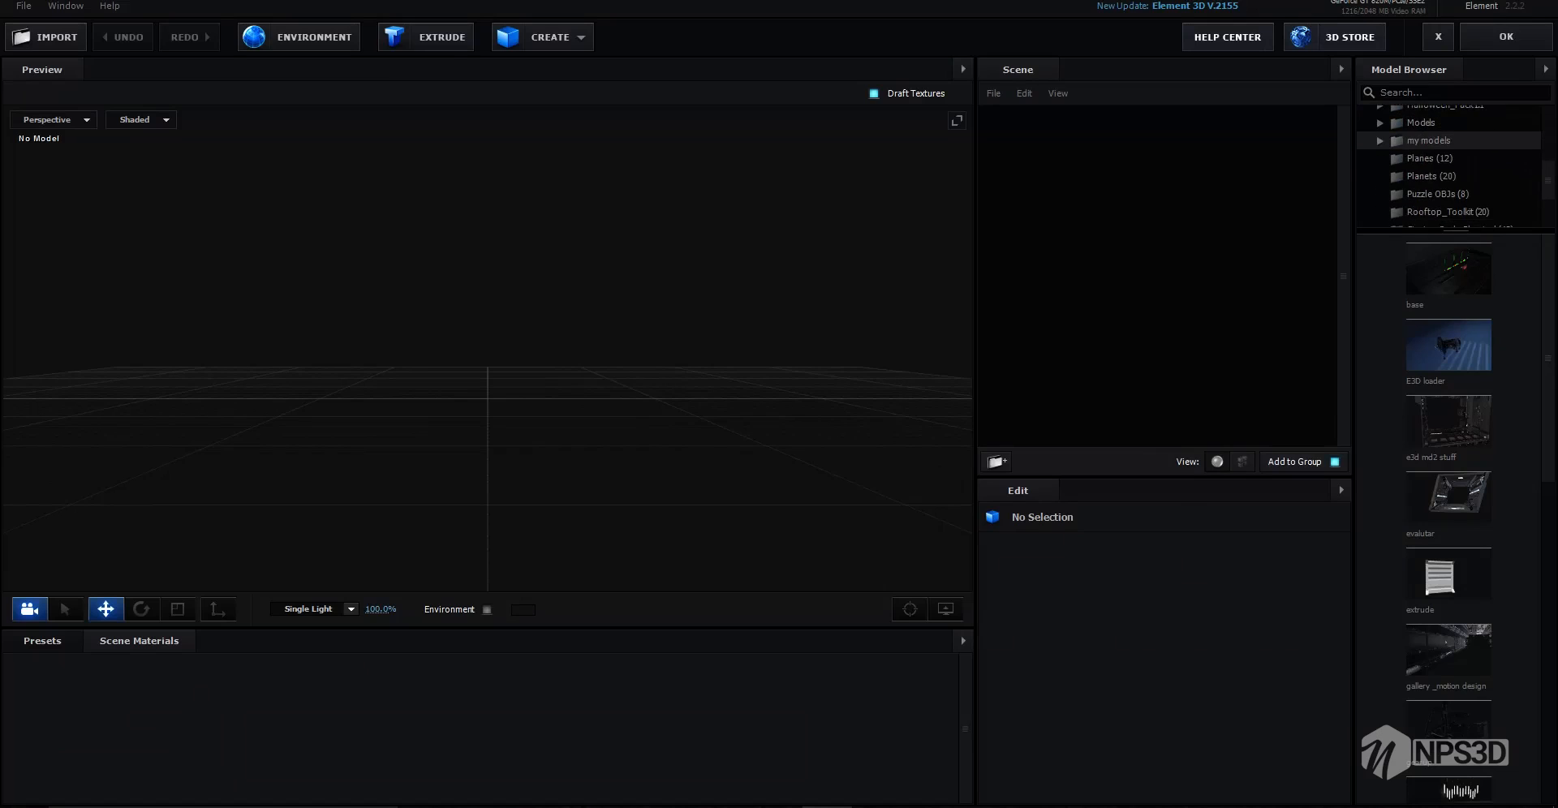
left_click(1453, 173)
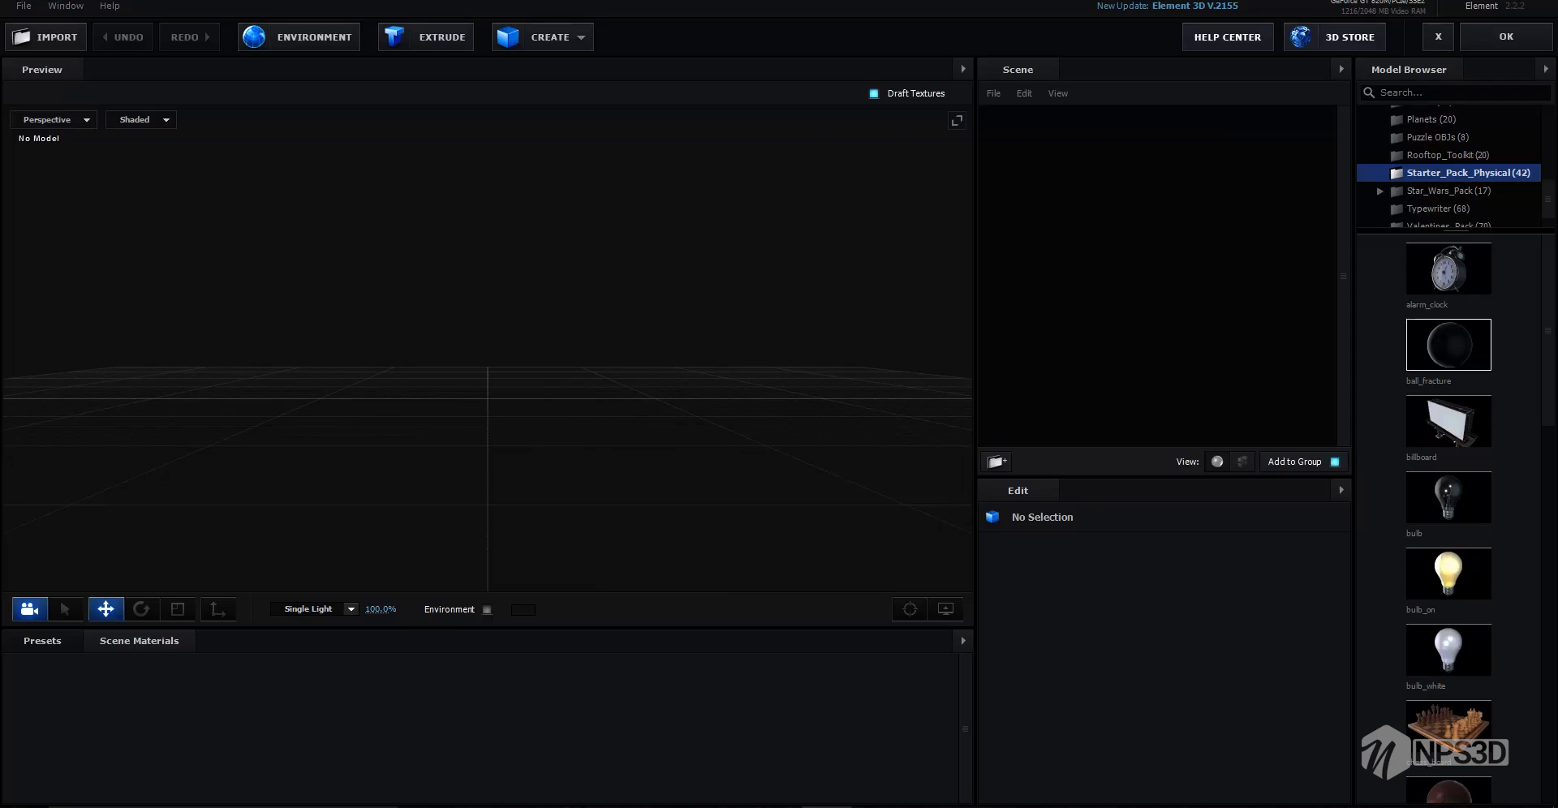
scroll(1448, 519, "down", 15)
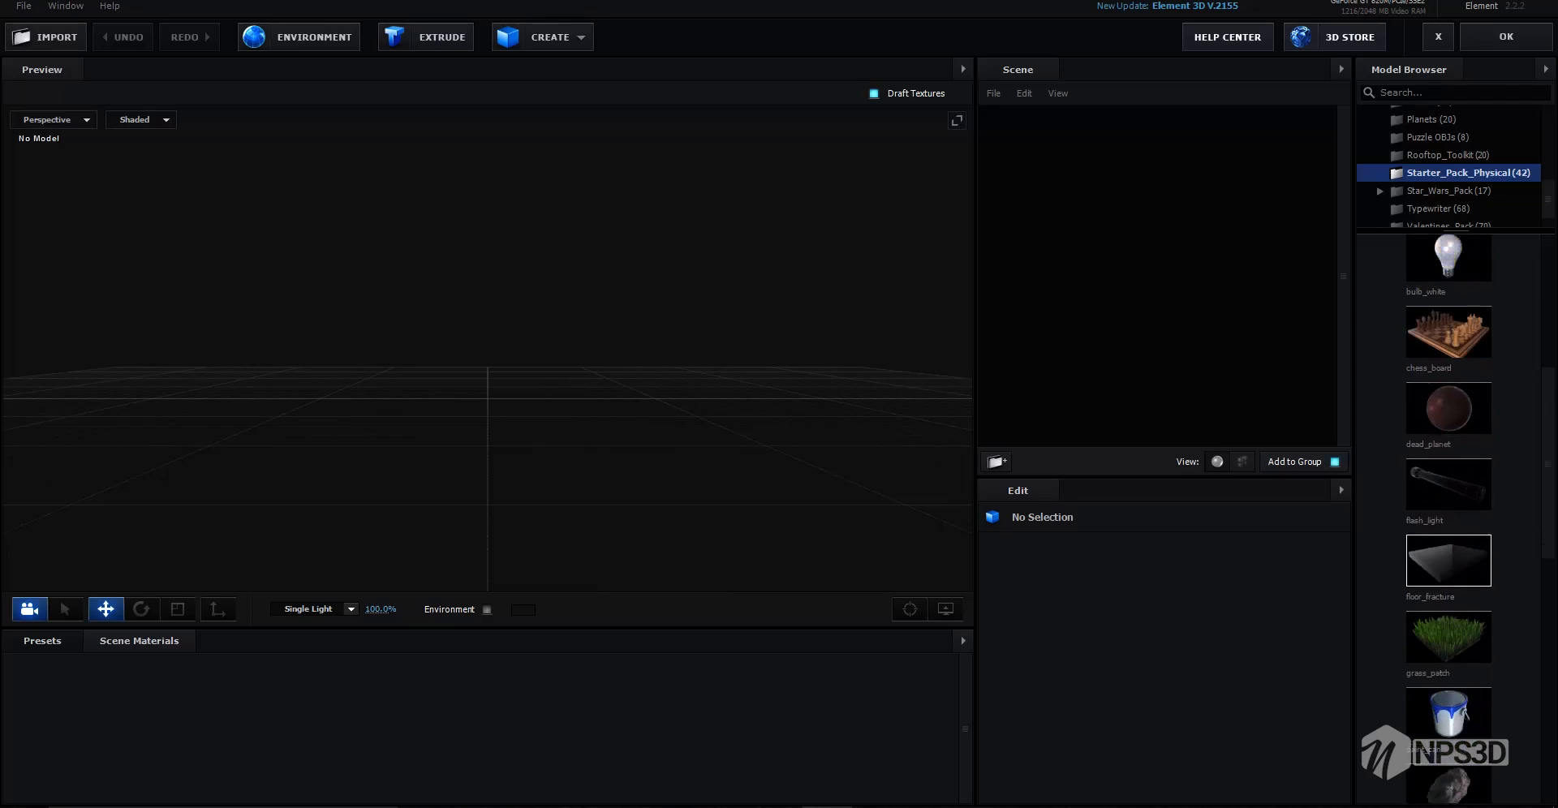
scroll(1448, 520, "down", 3)
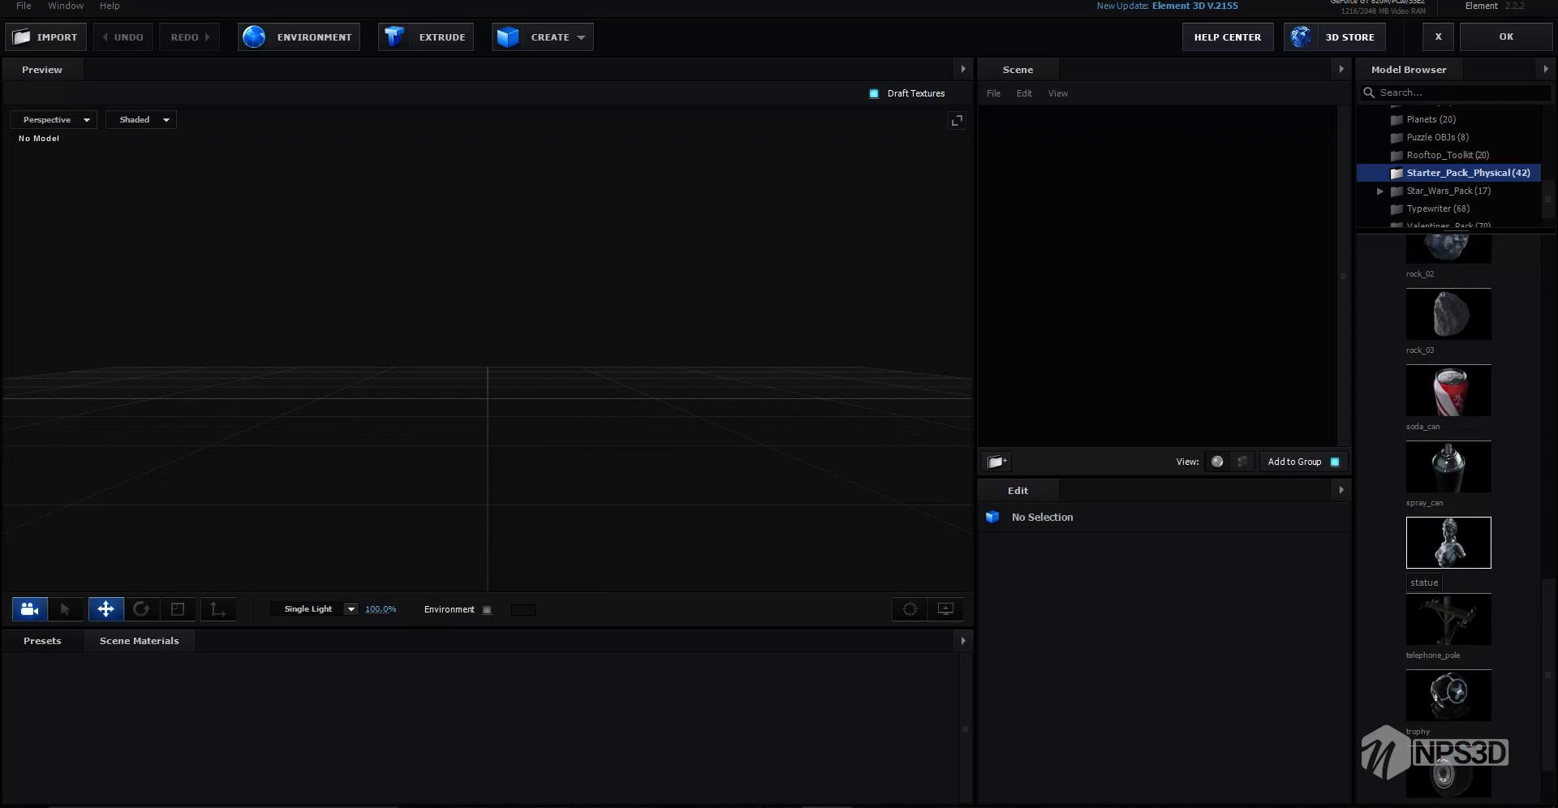
left_click(1448, 542)
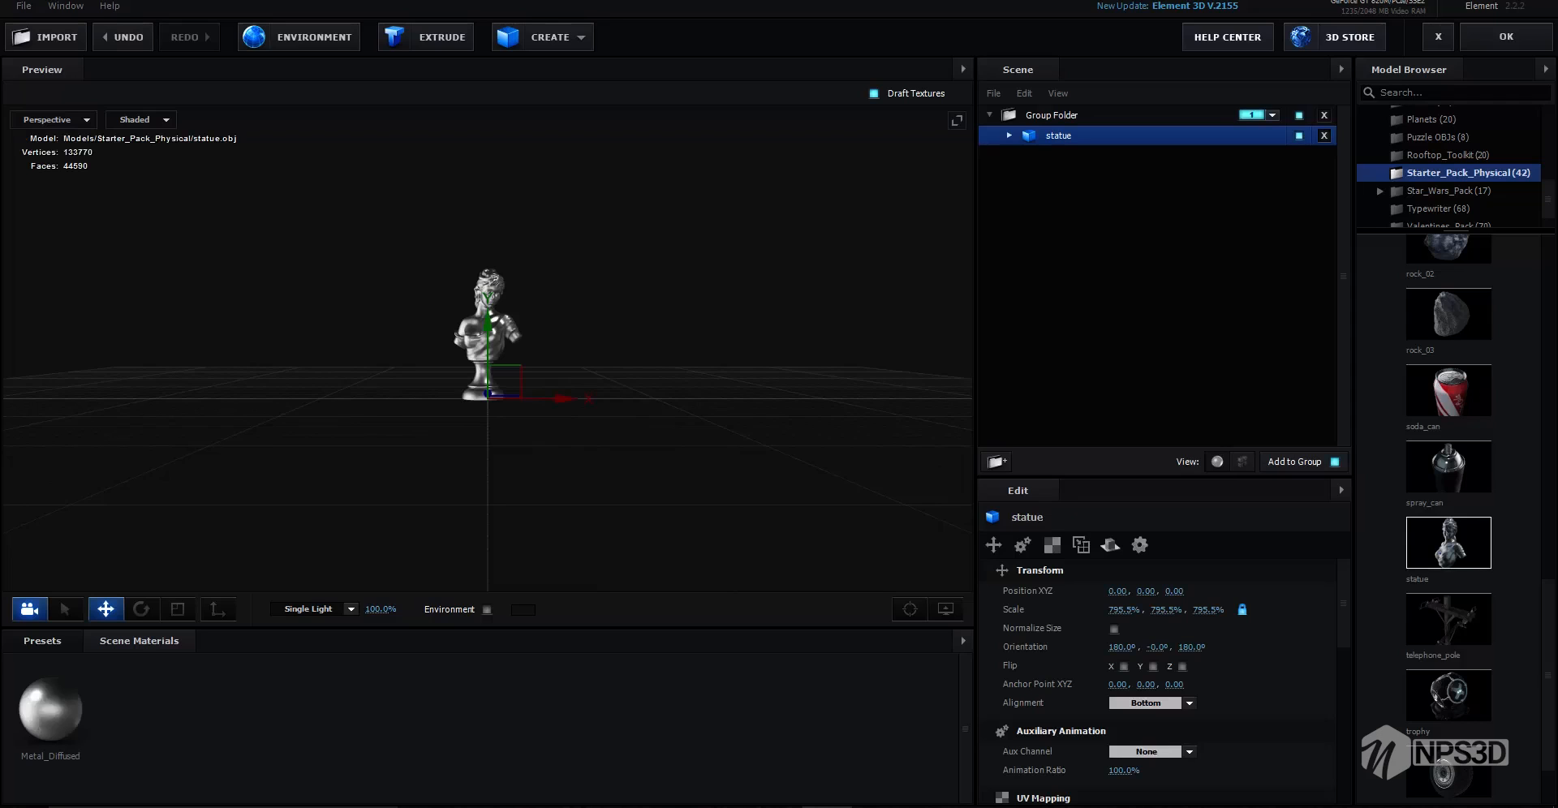
Nudge the statue to X position -0.02, turn off the preview grid, and inspect the model up close
mouse_move(560, 398)
left_mouse_down()
mouse_move(531, 398)
mouse_move(557, 398)
left_mouse_up()
left_click_drag(617, 341, 532, 377)
scroll(532, 377, "up", 5)
scroll(487, 341, "up", 5)
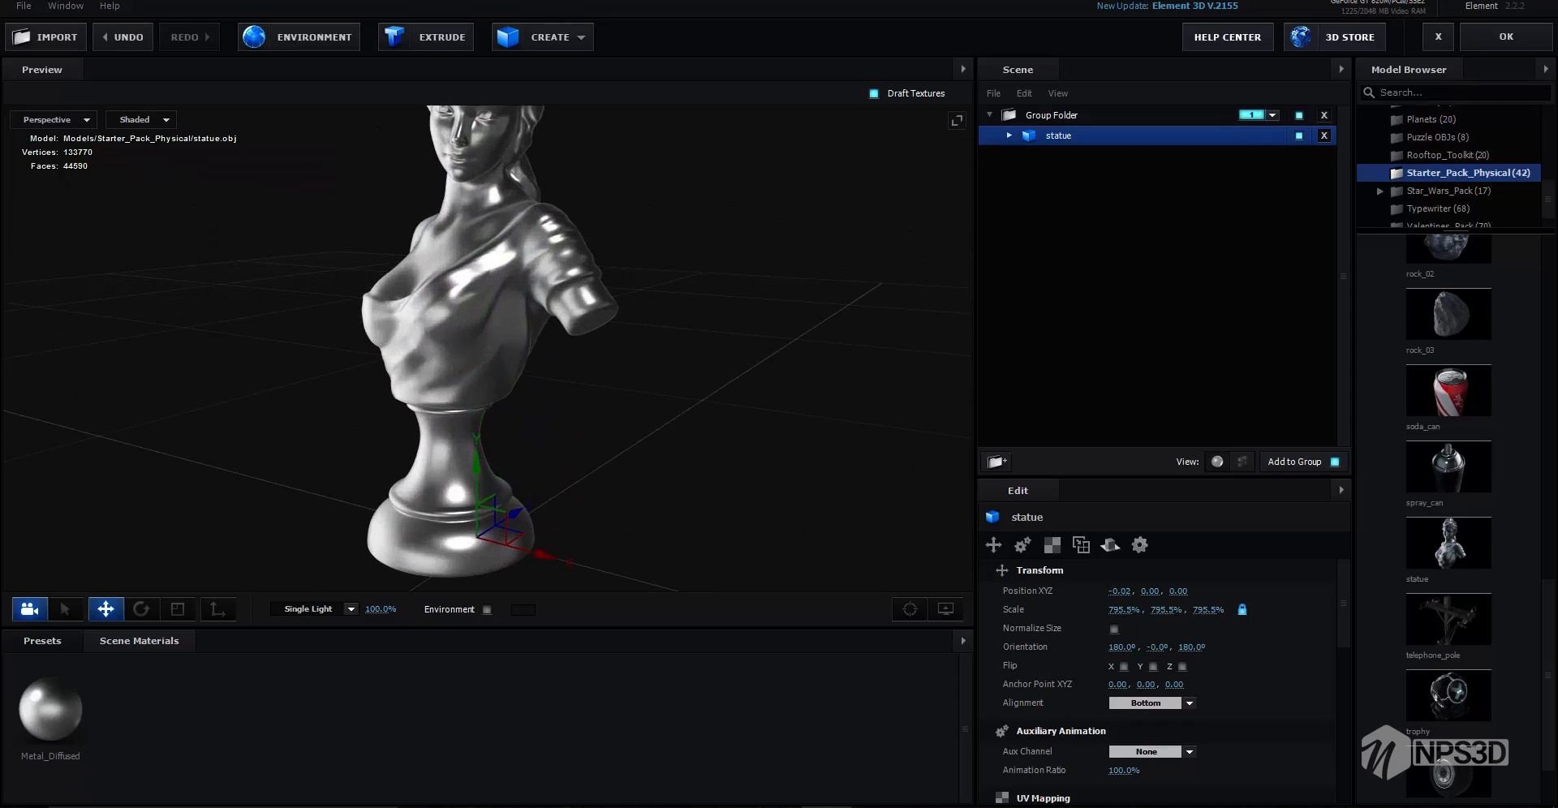
mouse_move(945, 608)
left_click(863, 555)
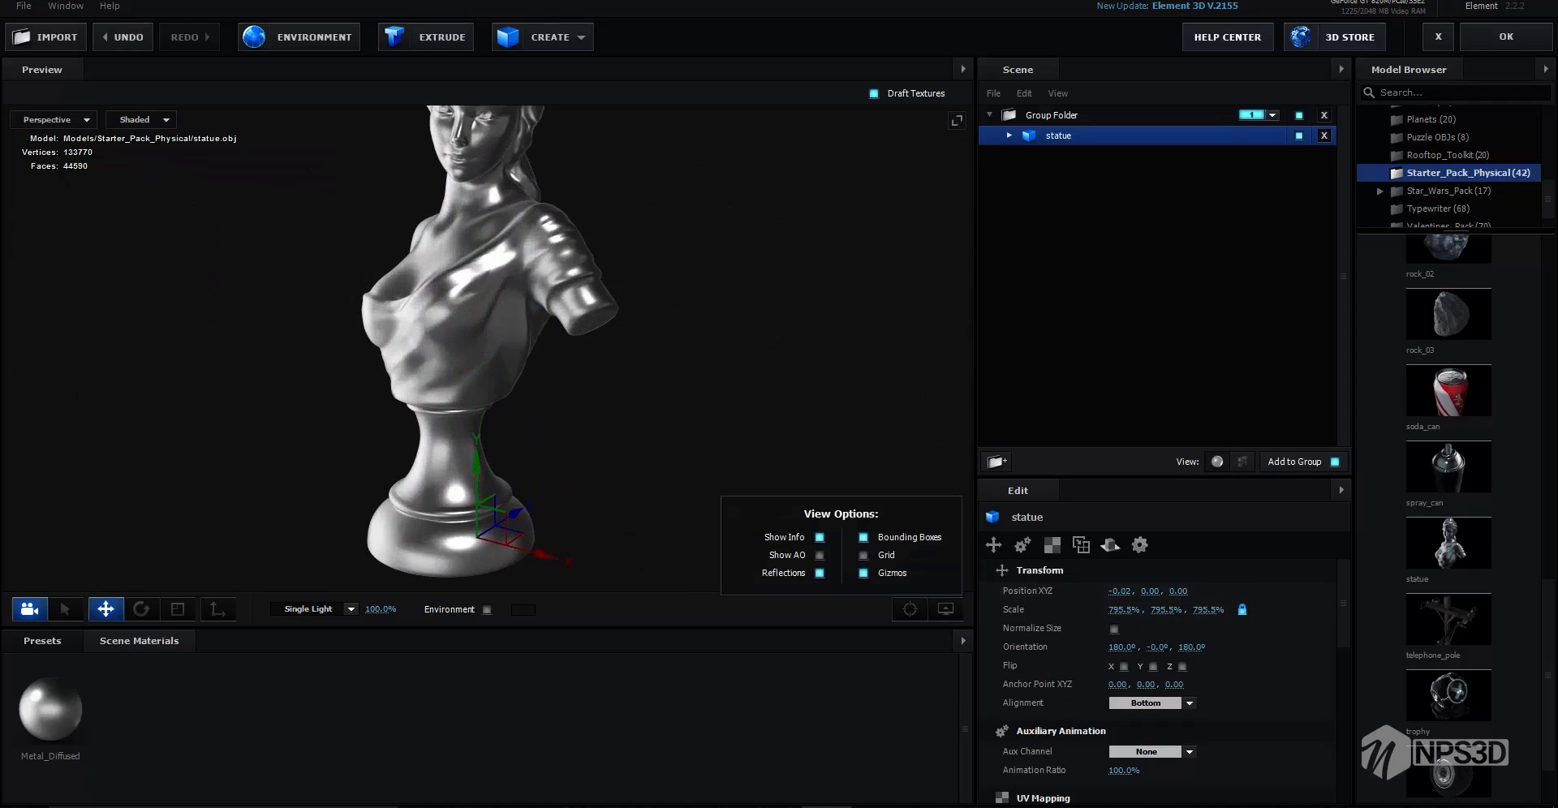
scroll(486, 341, "down", 5)
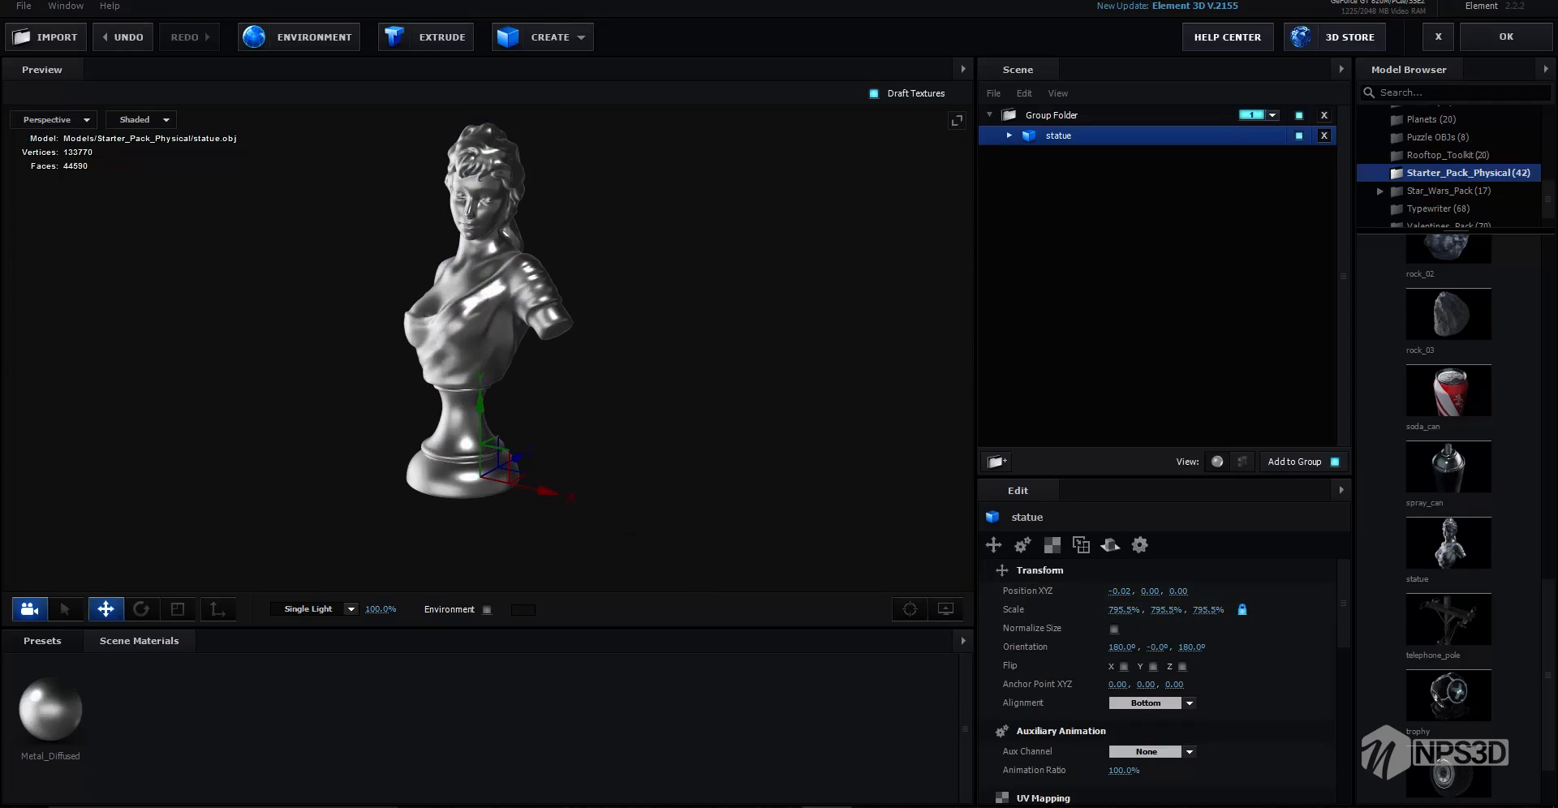
left_click_drag(455, 341, 524, 305)
scroll(527, 365, "up", 5)
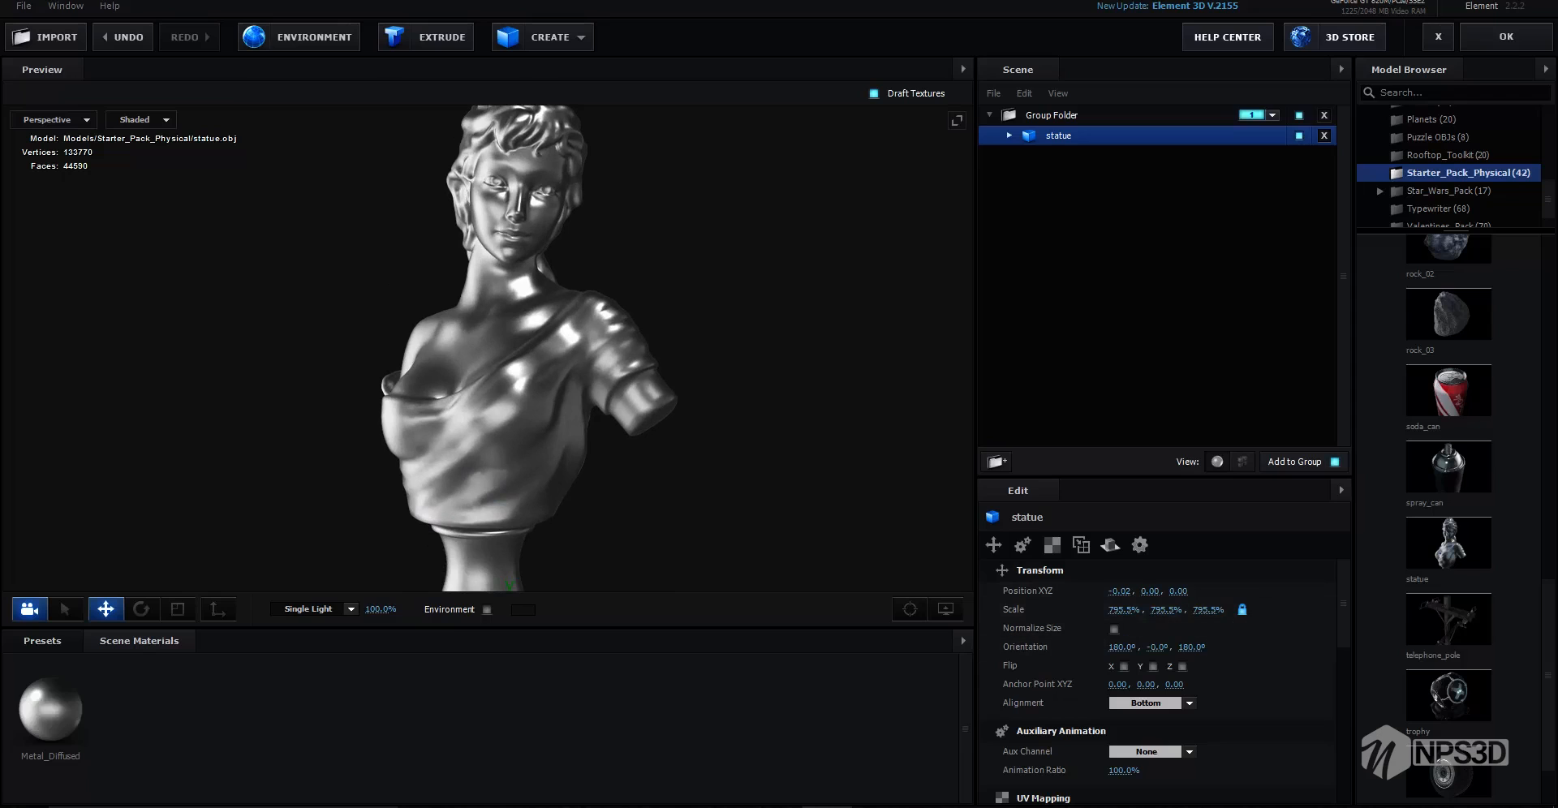
Assign Custom Layer 1 (liquid Comp 1) as the Diffuse texture of the statue's Metal_Diffused material and accept the scene setup
left_click(1010, 135)
left_click(1096, 155)
left_click(1113, 640)
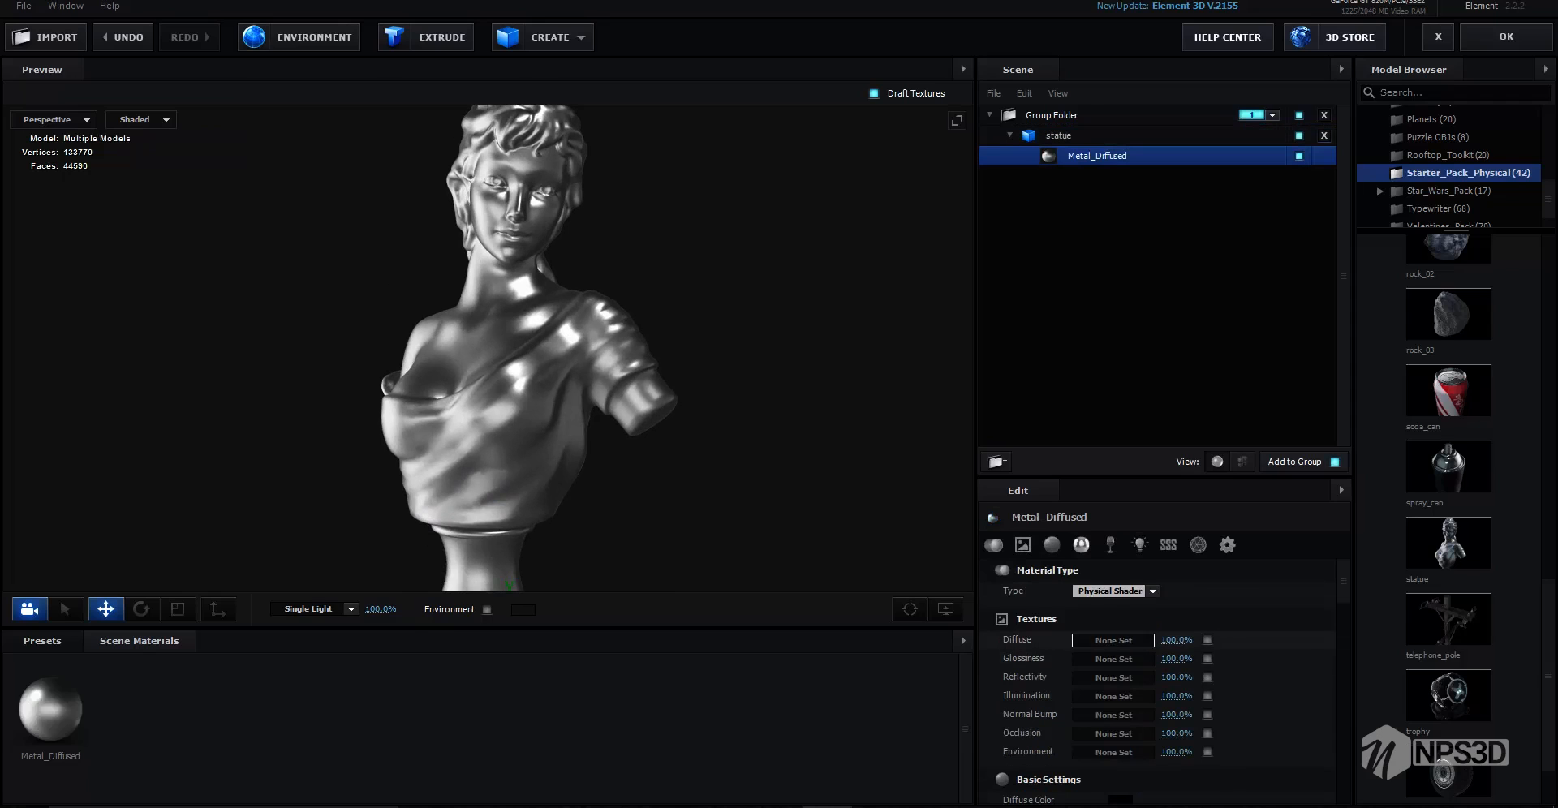
left_click(1108, 509)
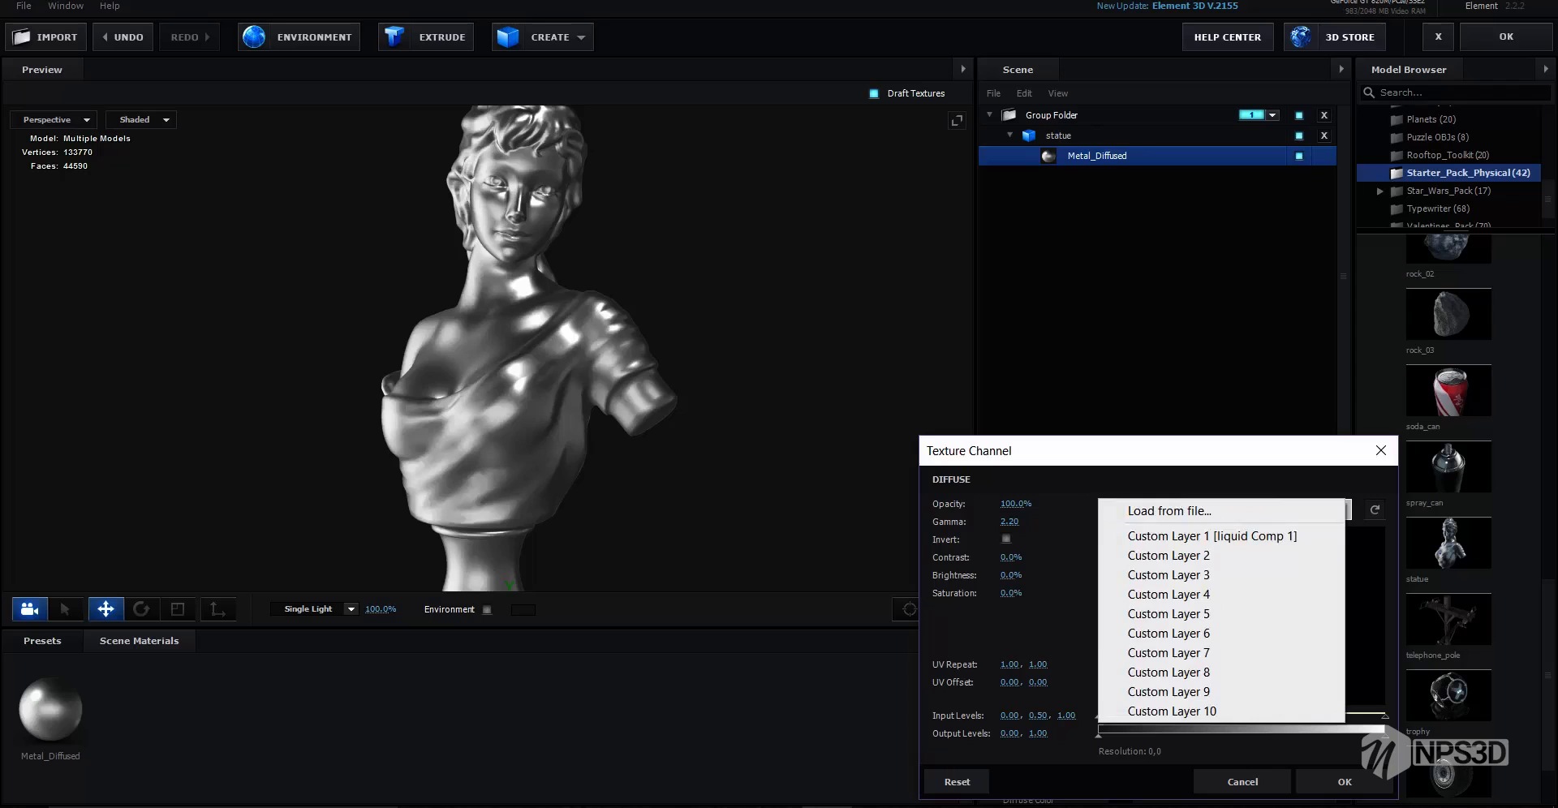
left_click(1169, 536)
key("Return")
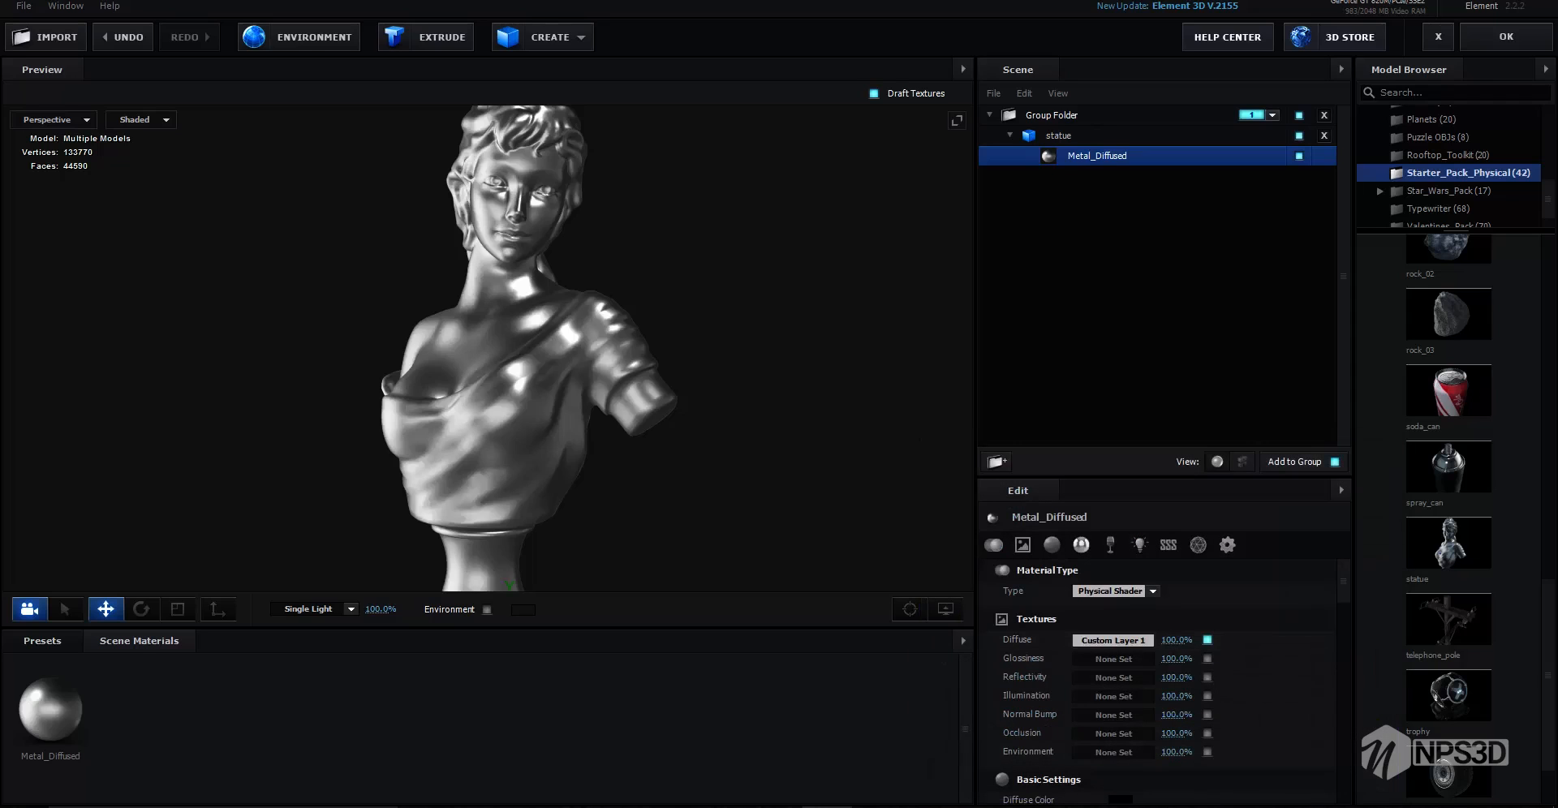
left_click_drag(519, 349, 487, 349)
left_click(1505, 37)
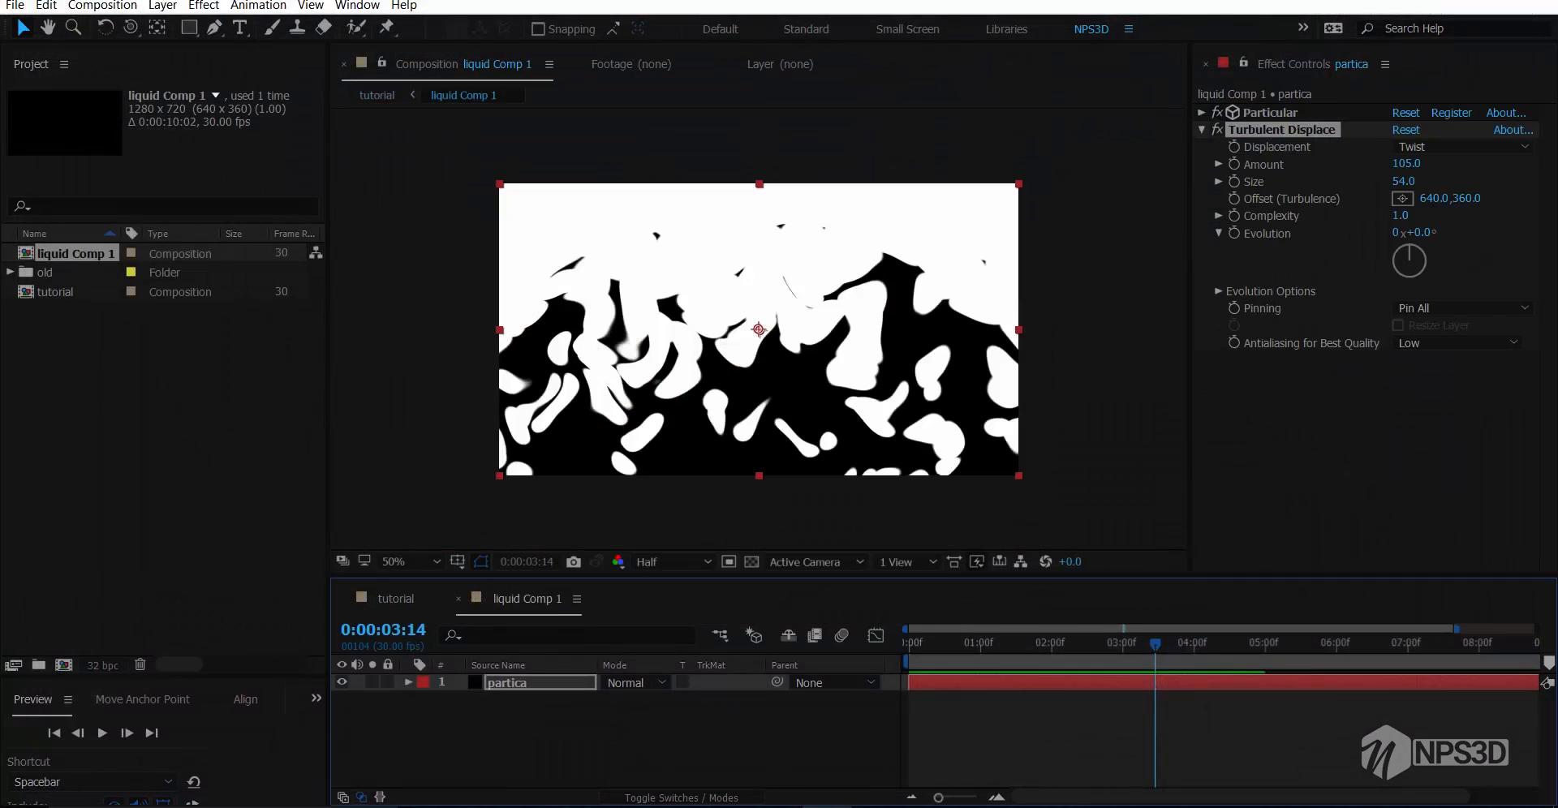
Check the transparent areas of liquid Comp 1 by switching the transparency grid on and off
left_click(752, 562)
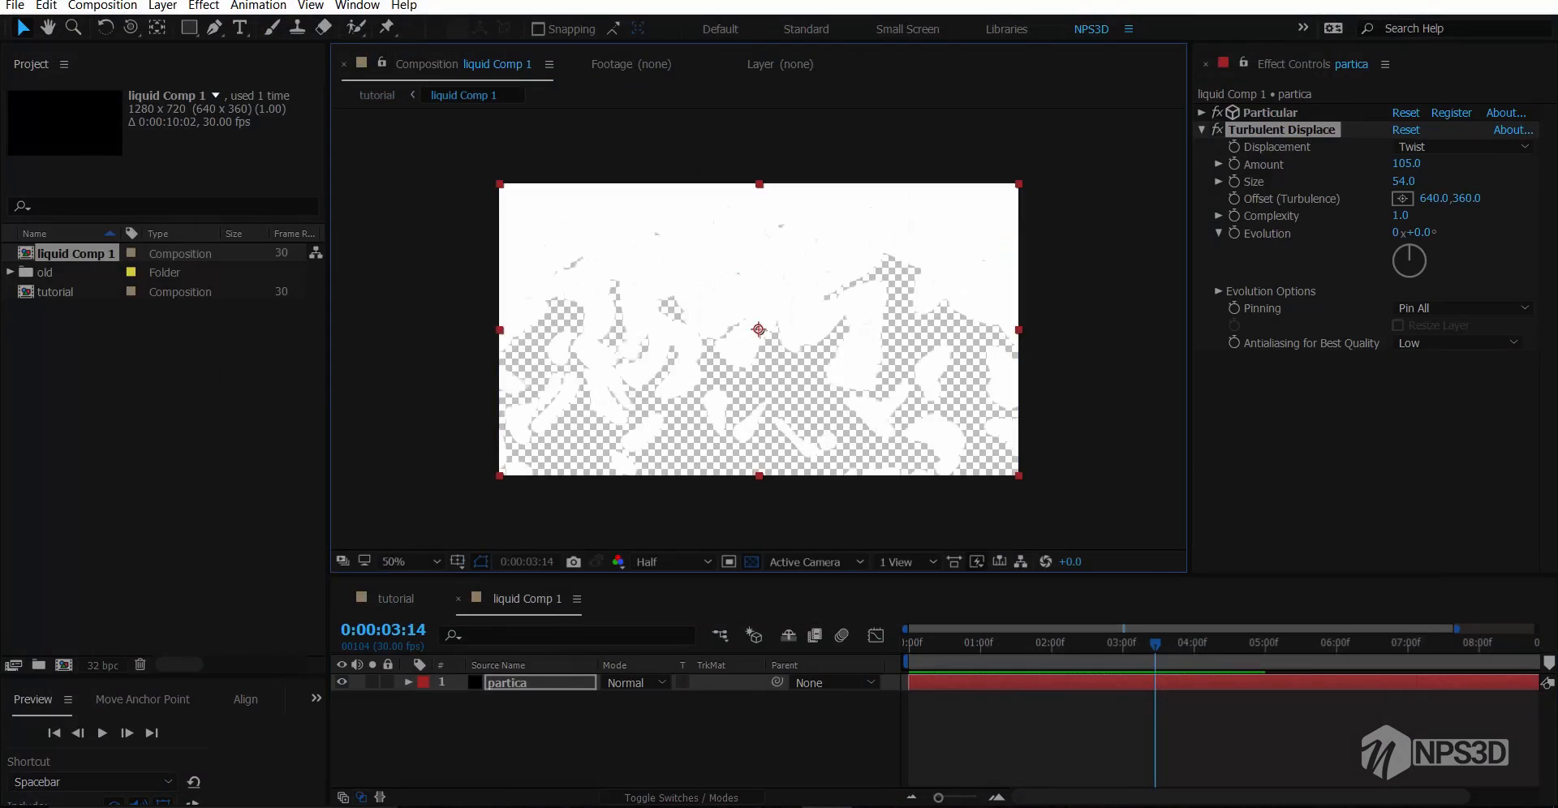
left_click(752, 561)
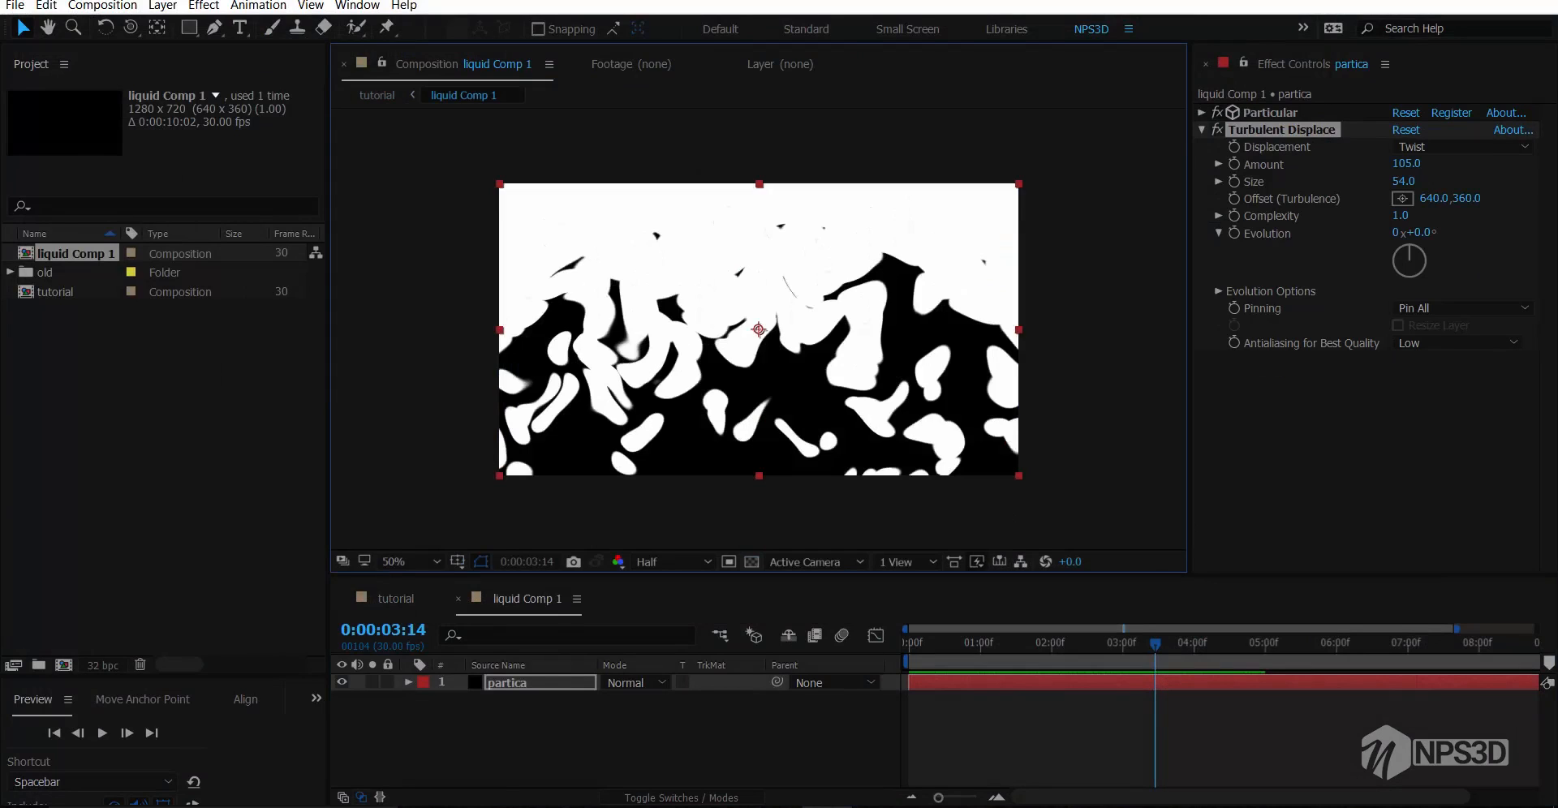
left_click(752, 562)
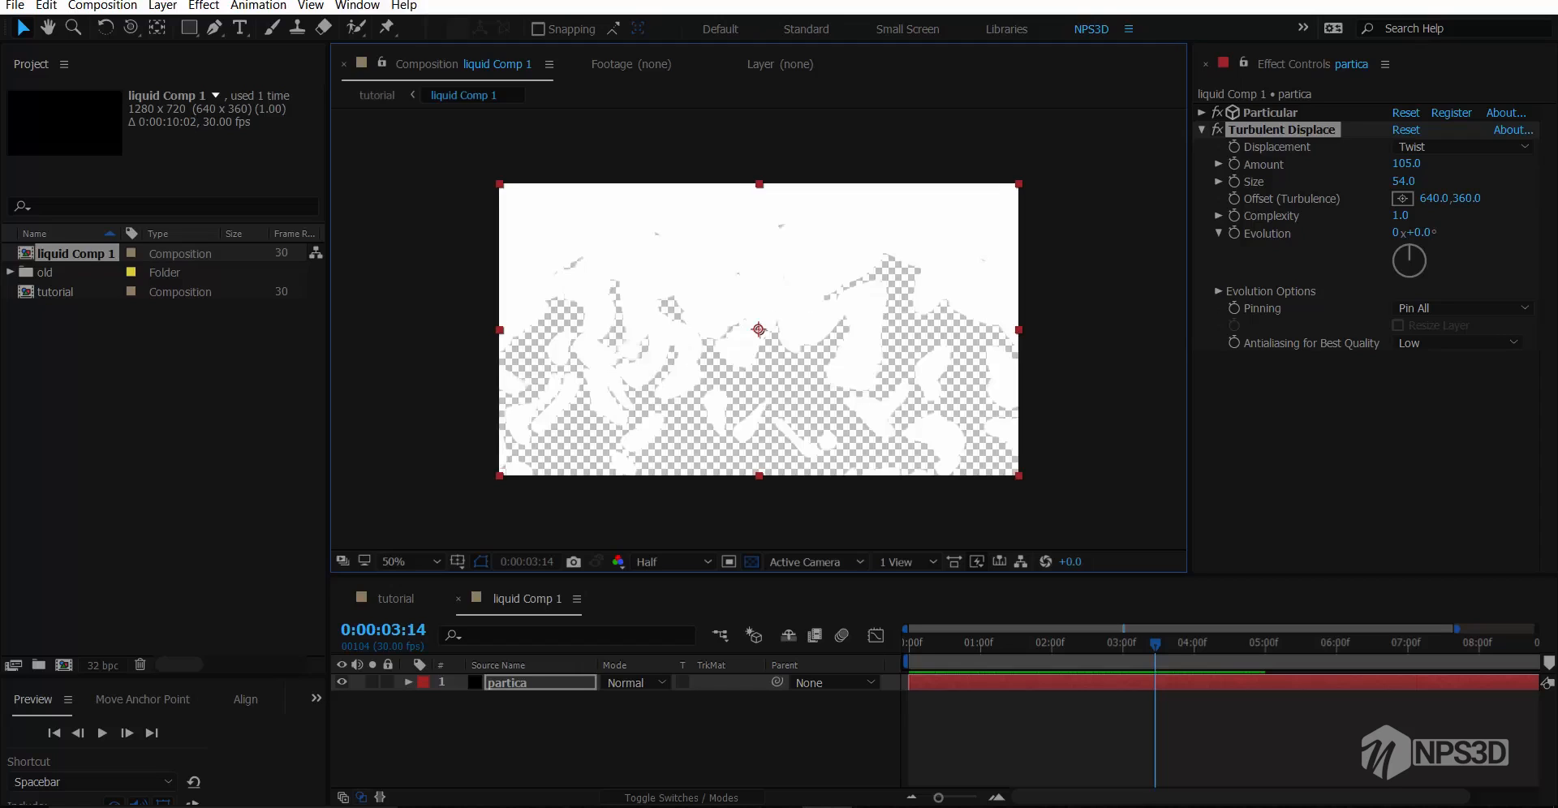
left_click(714, 738)
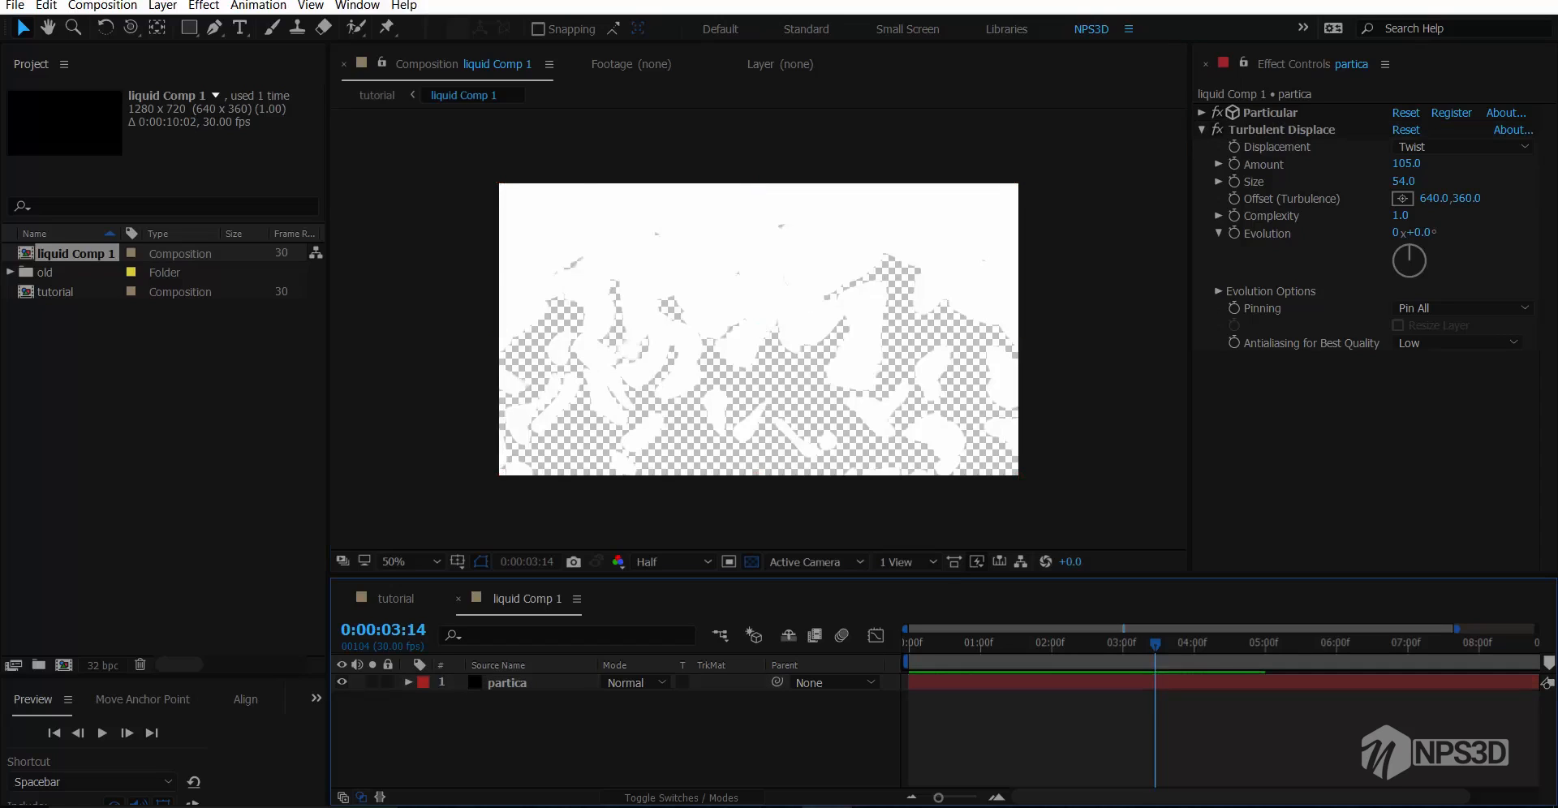
left_click(752, 561)
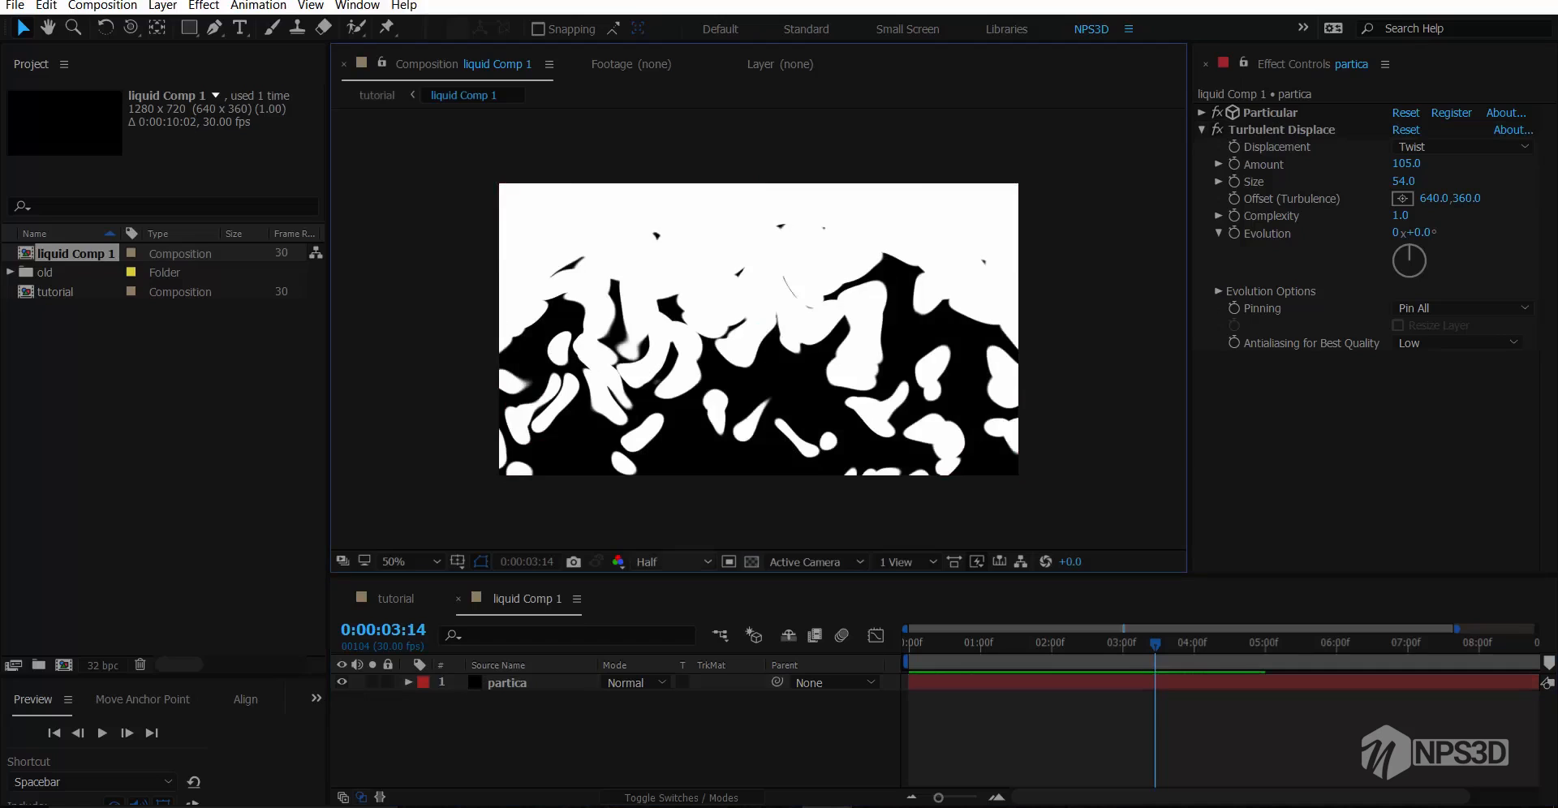
Return to the tutorial composition, reopen Element's Scene Setup and check the liquid map in the Metal_Diffused Diffuse channel
left_click(396, 599)
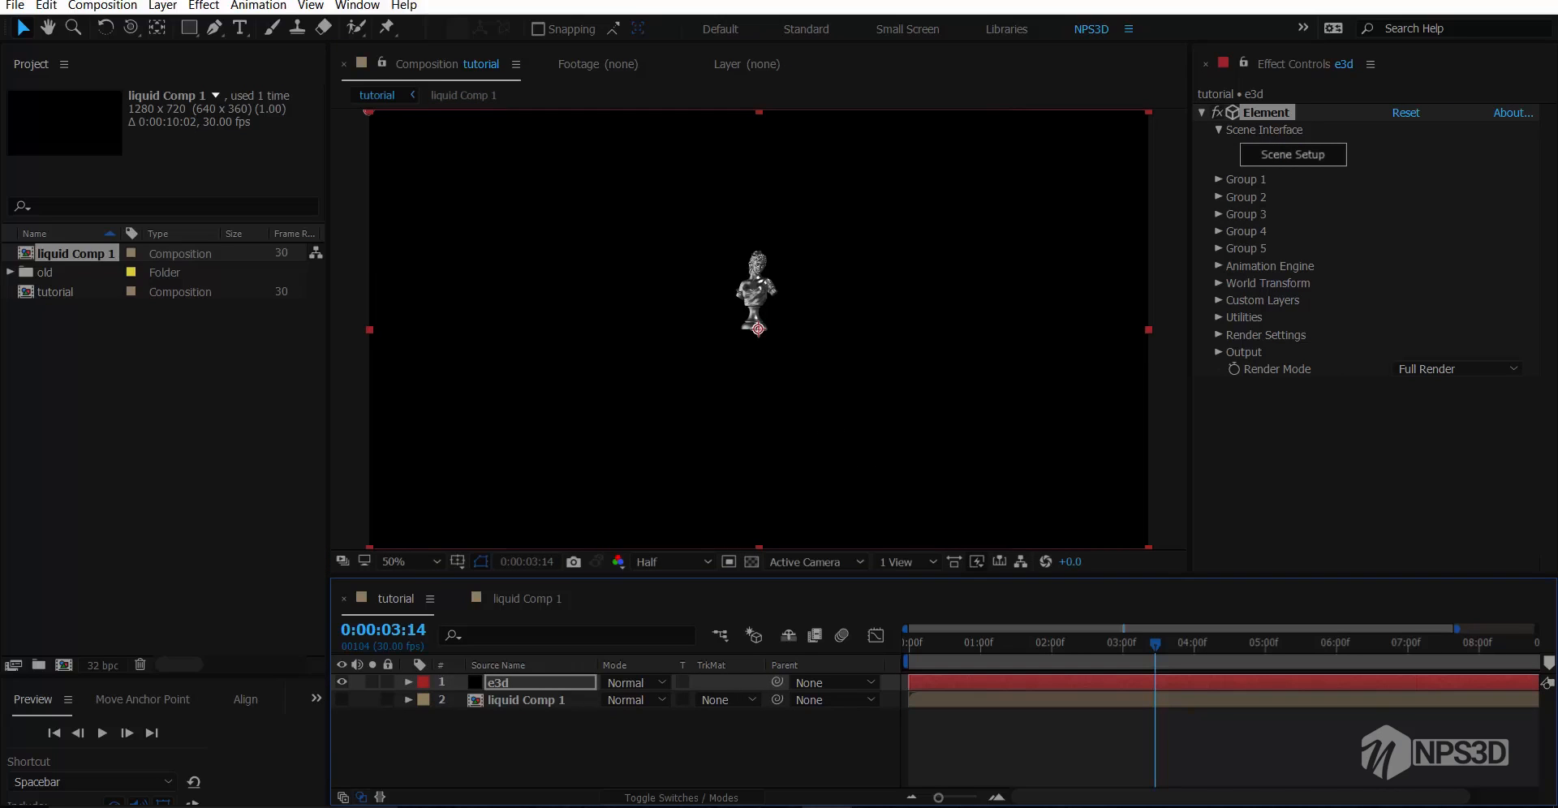
left_click(1292, 154)
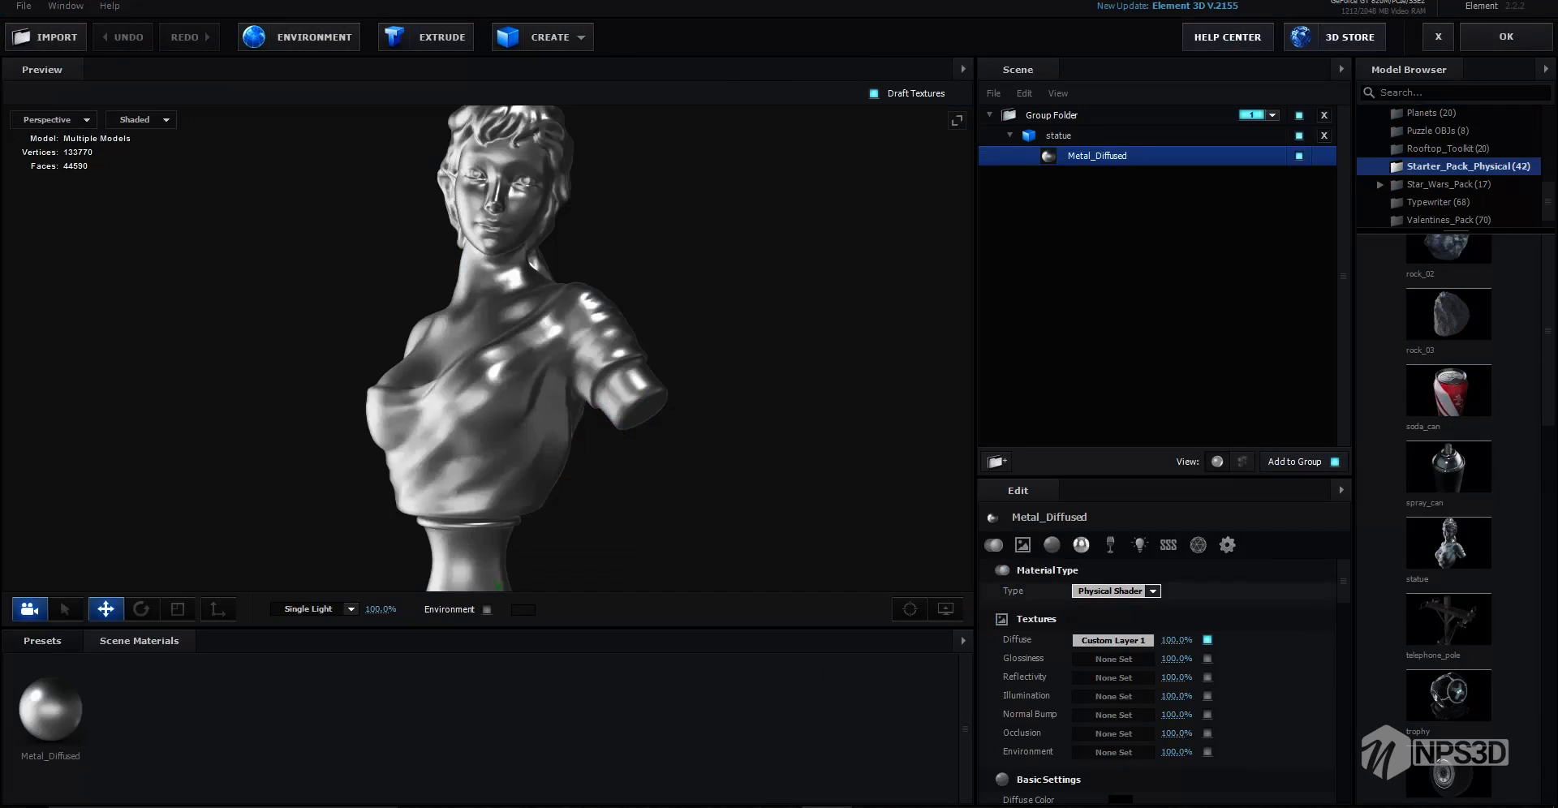
left_click(1113, 641)
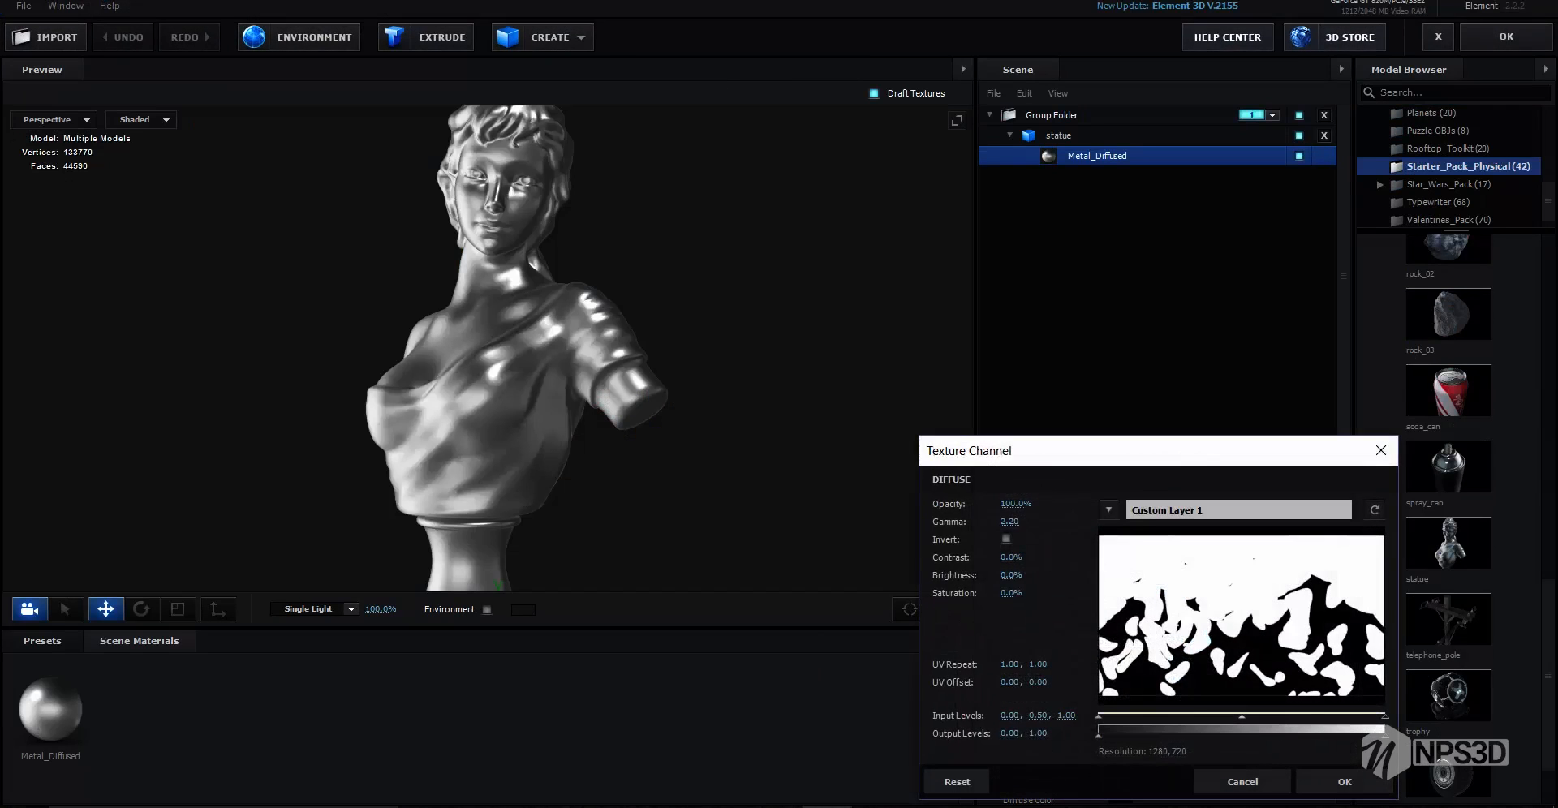
left_click(1241, 781)
Enable Matte Alpha in the Advanced settings of the Metal_Diffused material
scroll(1241, 704, "down", 1)
scroll(1160, 681, "down", 8)
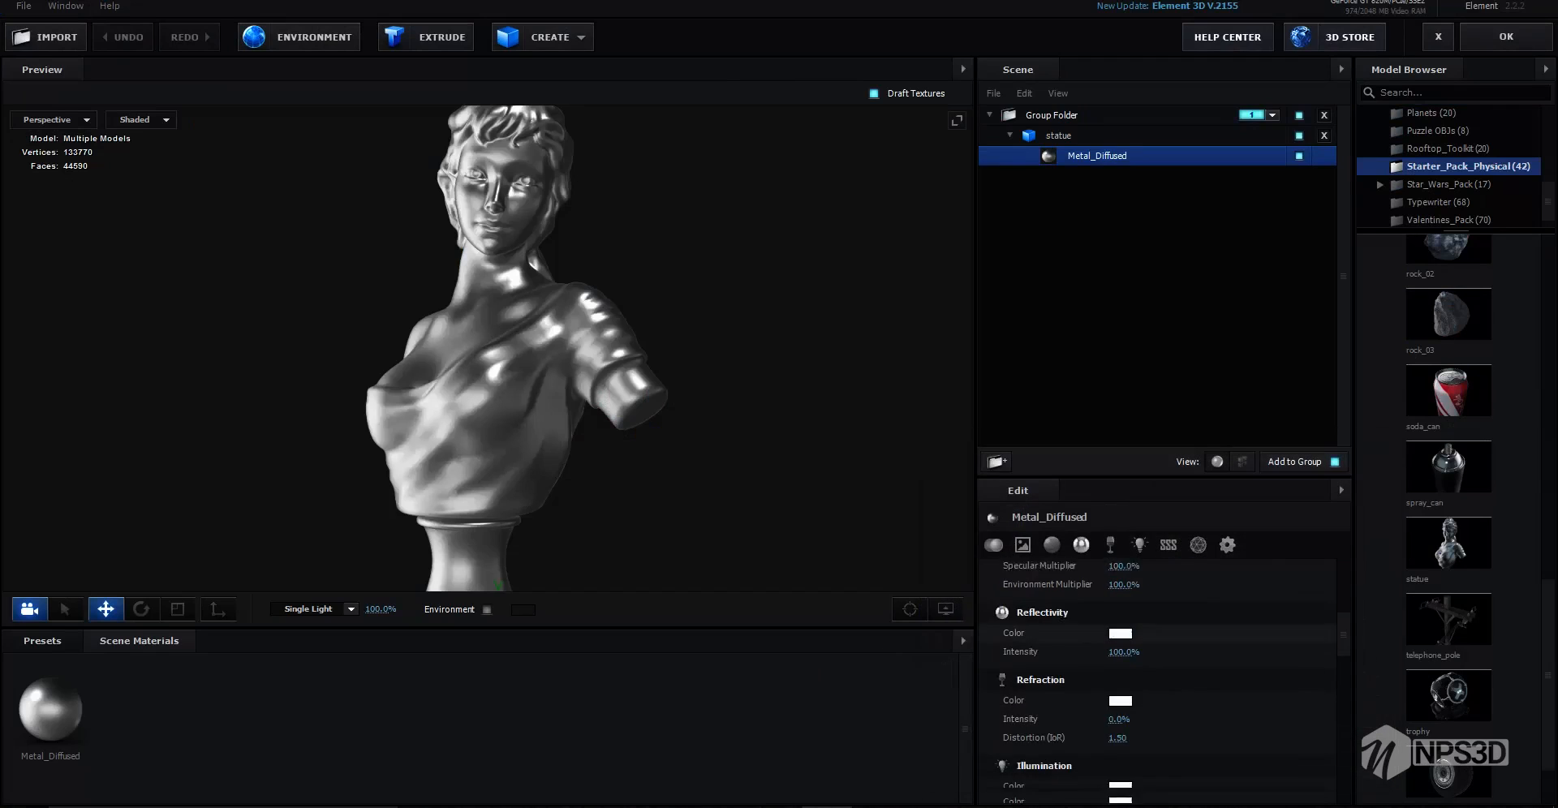
scroll(1160, 681, "up", 4)
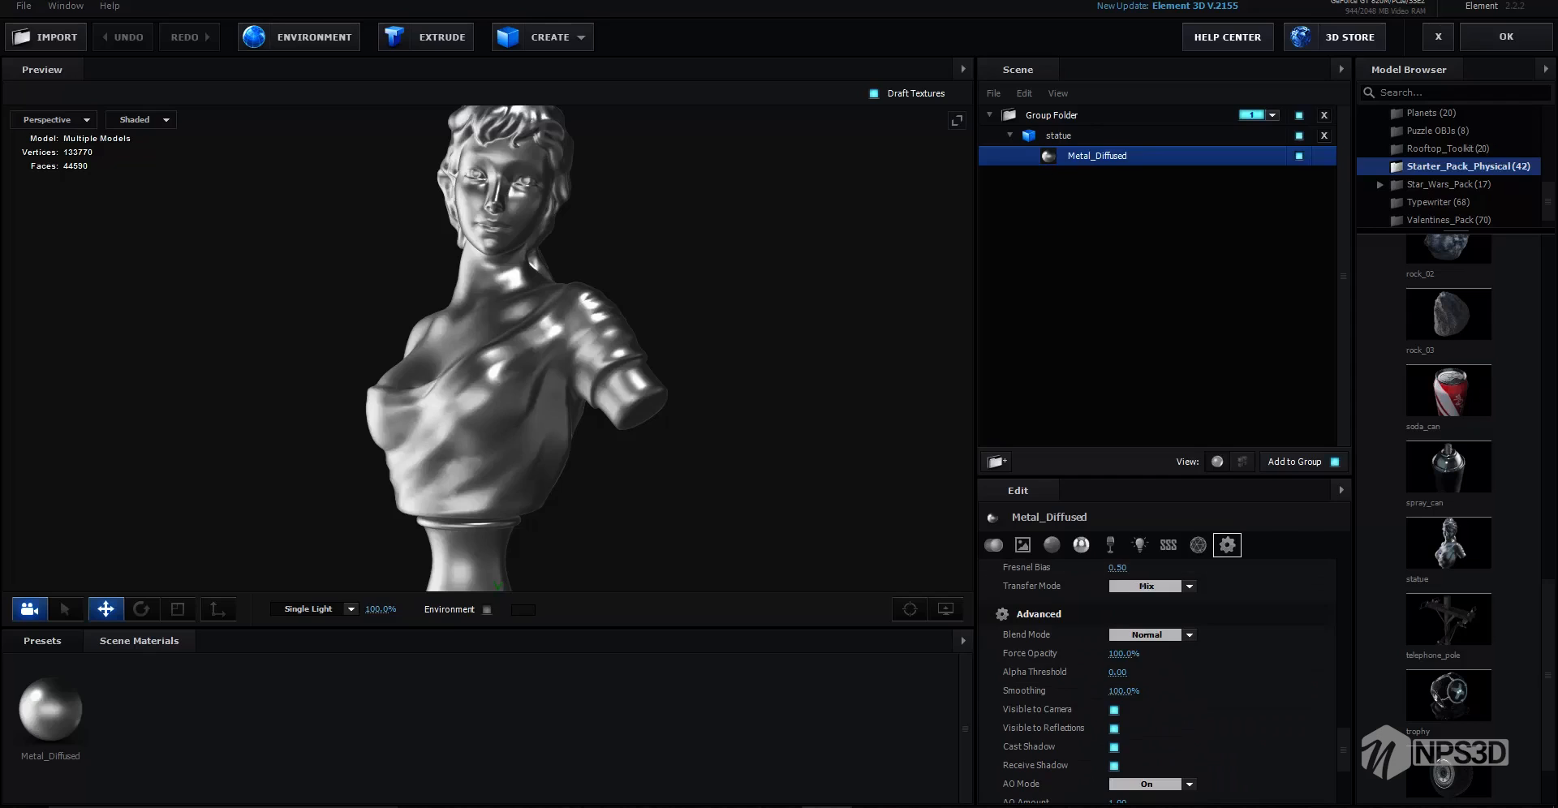
scroll(1173, 668, "down", 1)
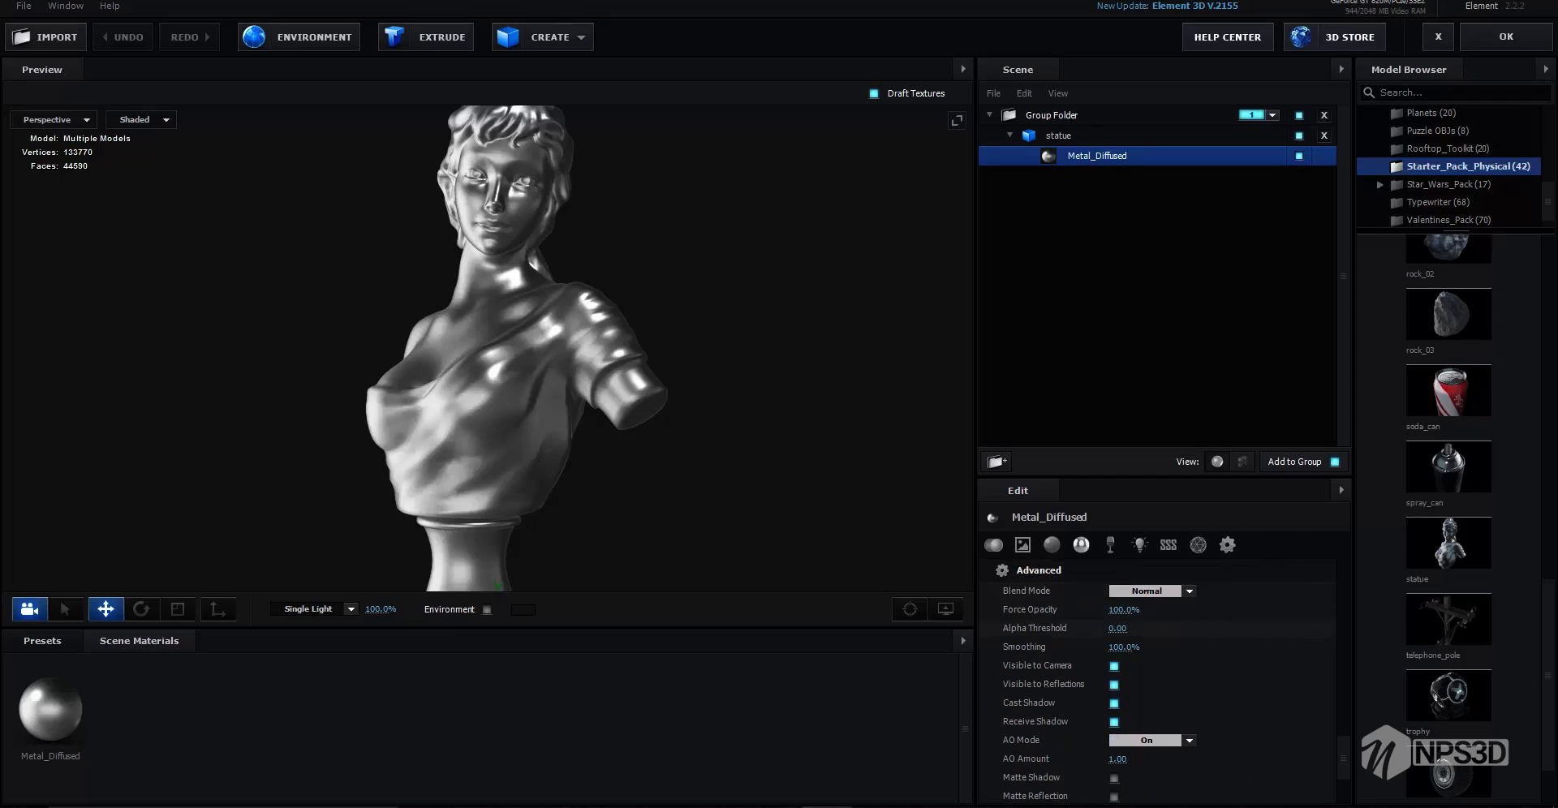
scroll(1160, 681, "down", 3)
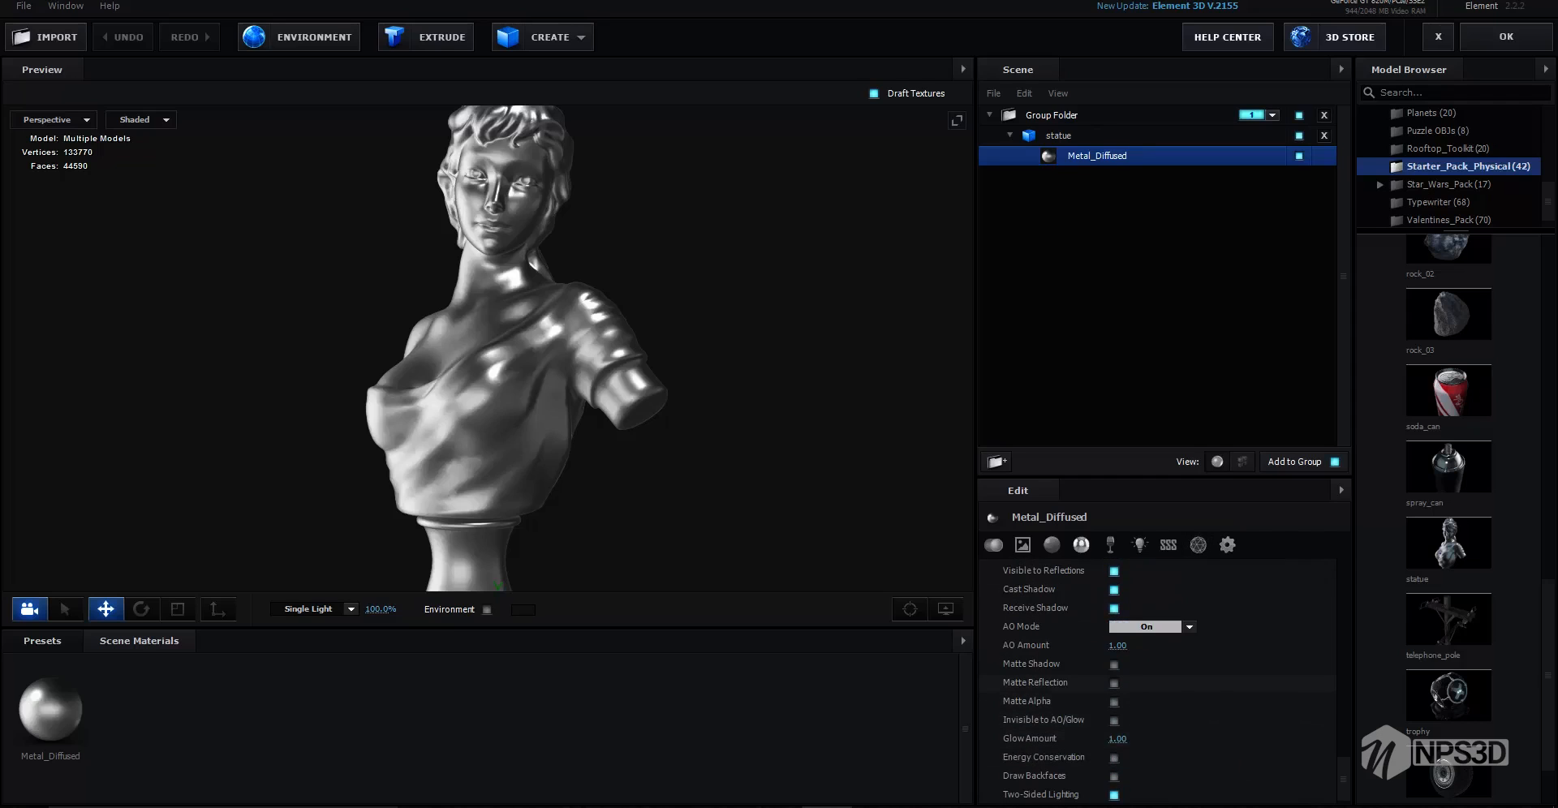
left_click(1114, 701)
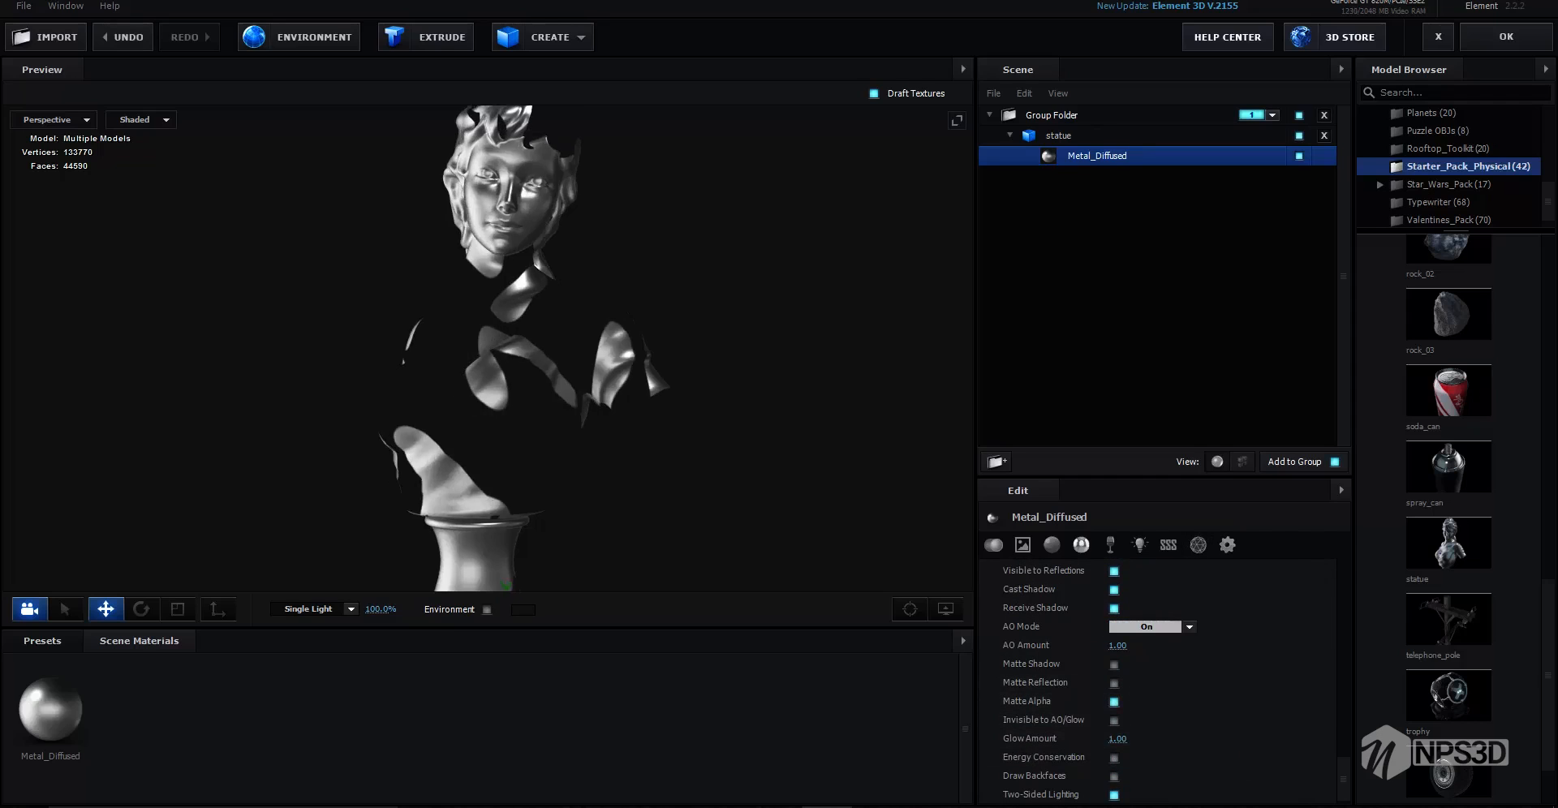
Try a red preview background to judge the statue's cut-outs, and set the background colour to dark grey 111111
left_click_drag(536, 381, 357, 344)
scroll(519, 349, "up", 4)
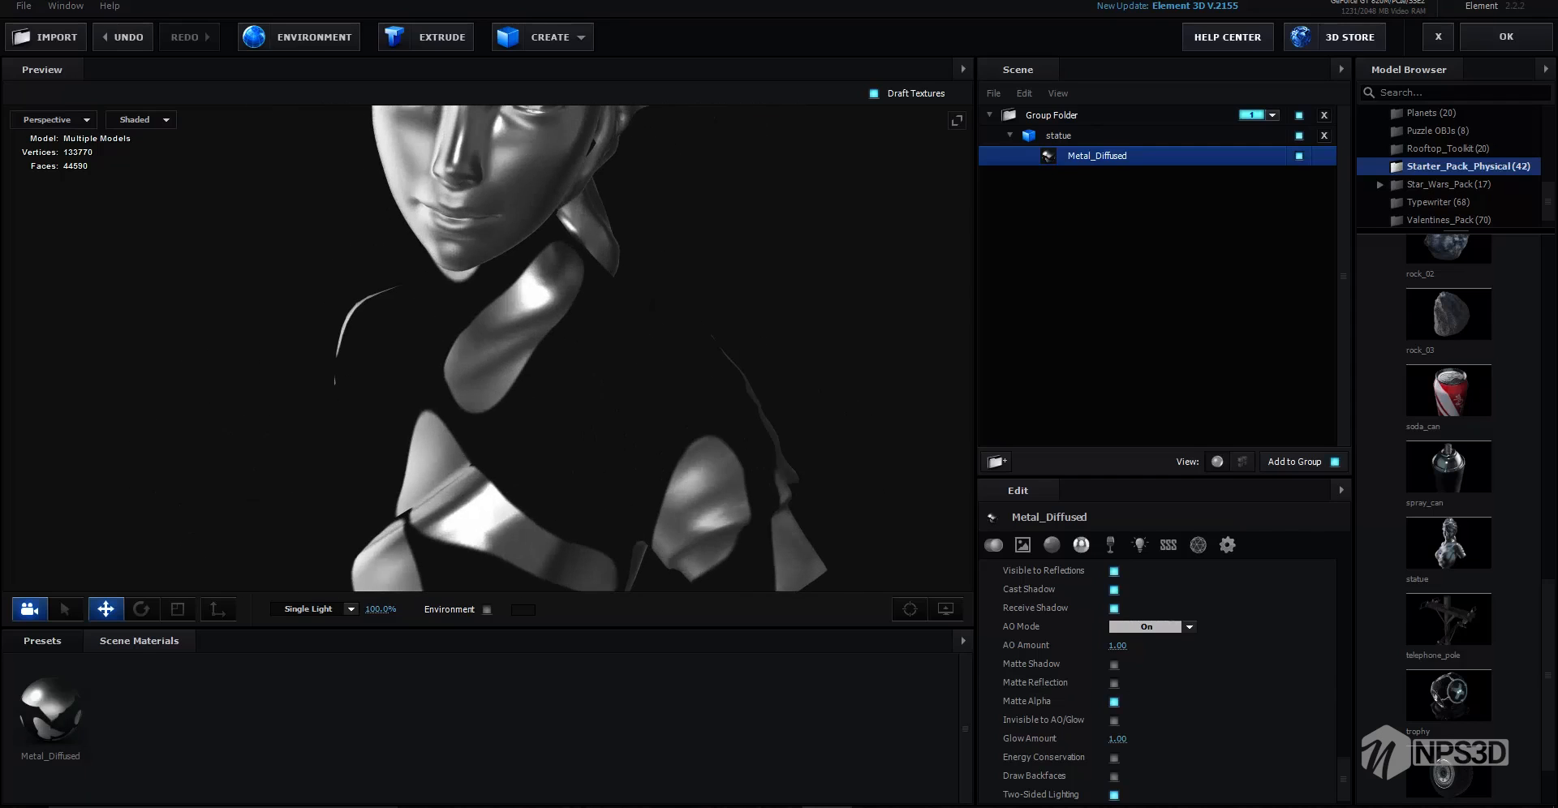
left_click(523, 610)
left_click(586, 540)
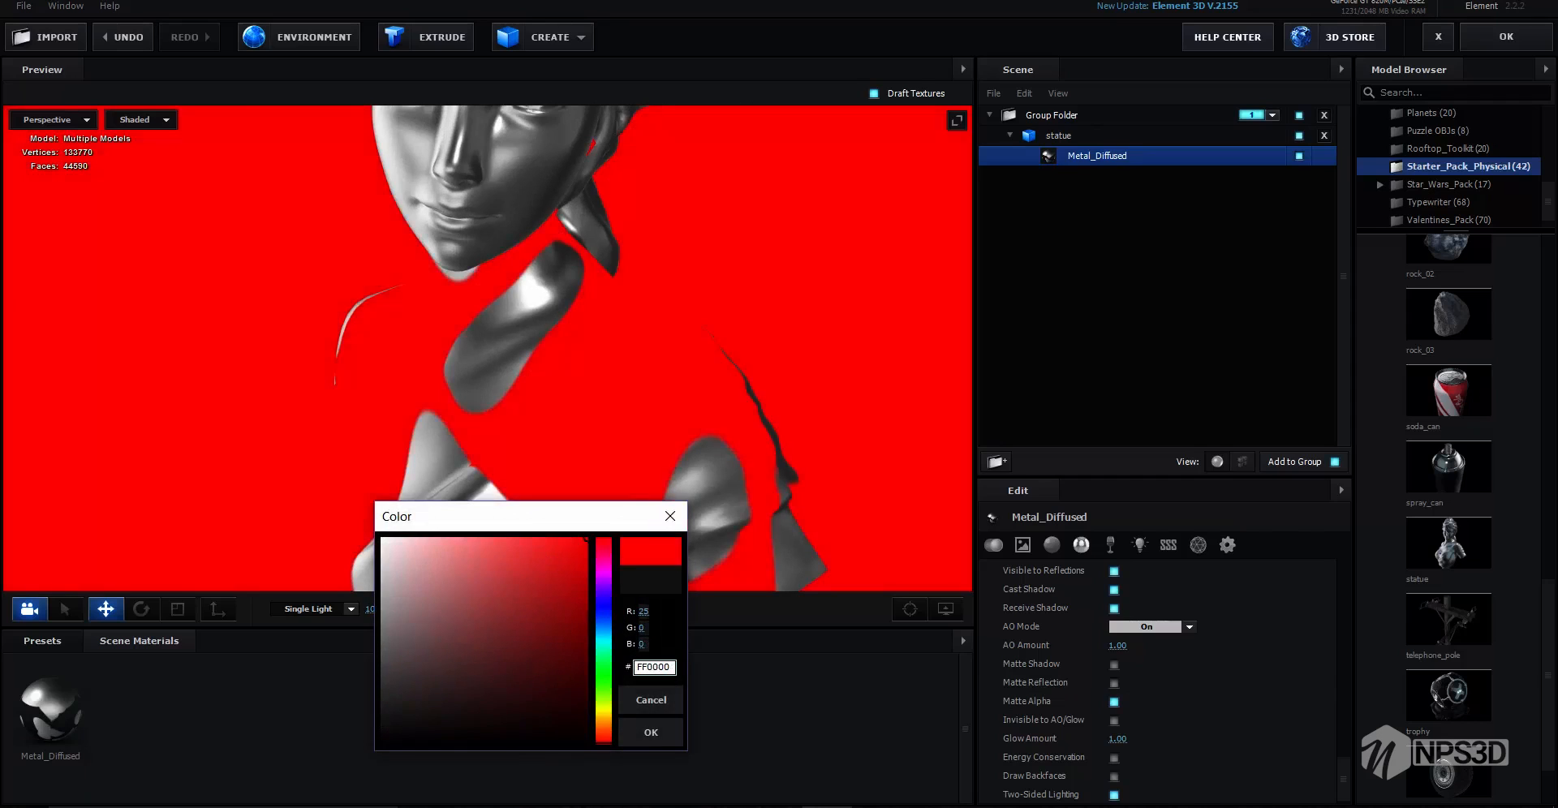
mouse_move(503, 560)
left_mouse_down()
mouse_move(380, 744)
mouse_move(380, 645)
mouse_move(380, 730)
left_mouse_up()
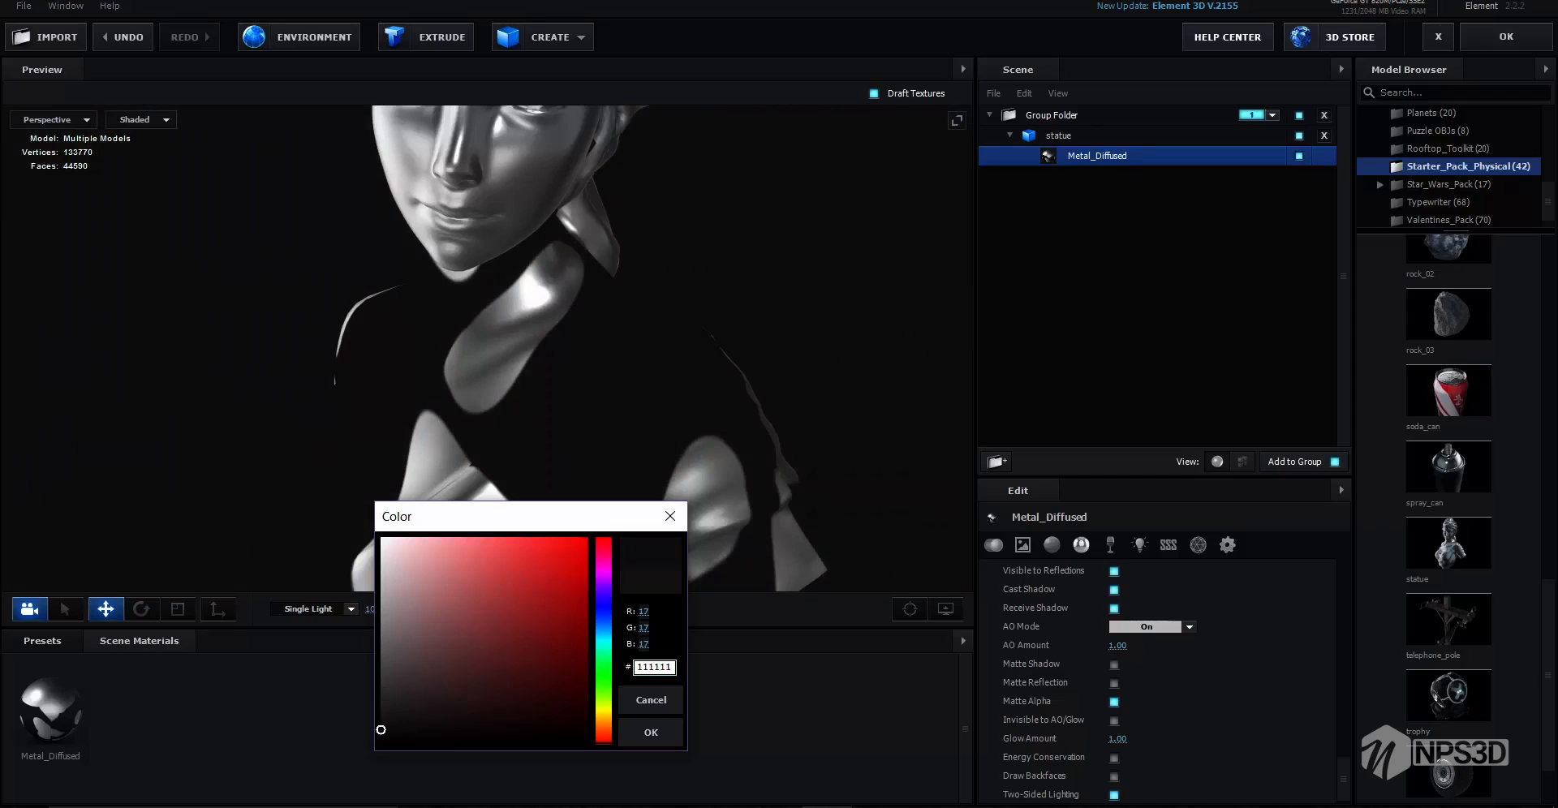
left_click(650, 732)
Inspect the soft edges of the statue's cut-outs up close and raise the material's Alpha Threshold to 0.51
left_click_drag(487, 389, 743, 386)
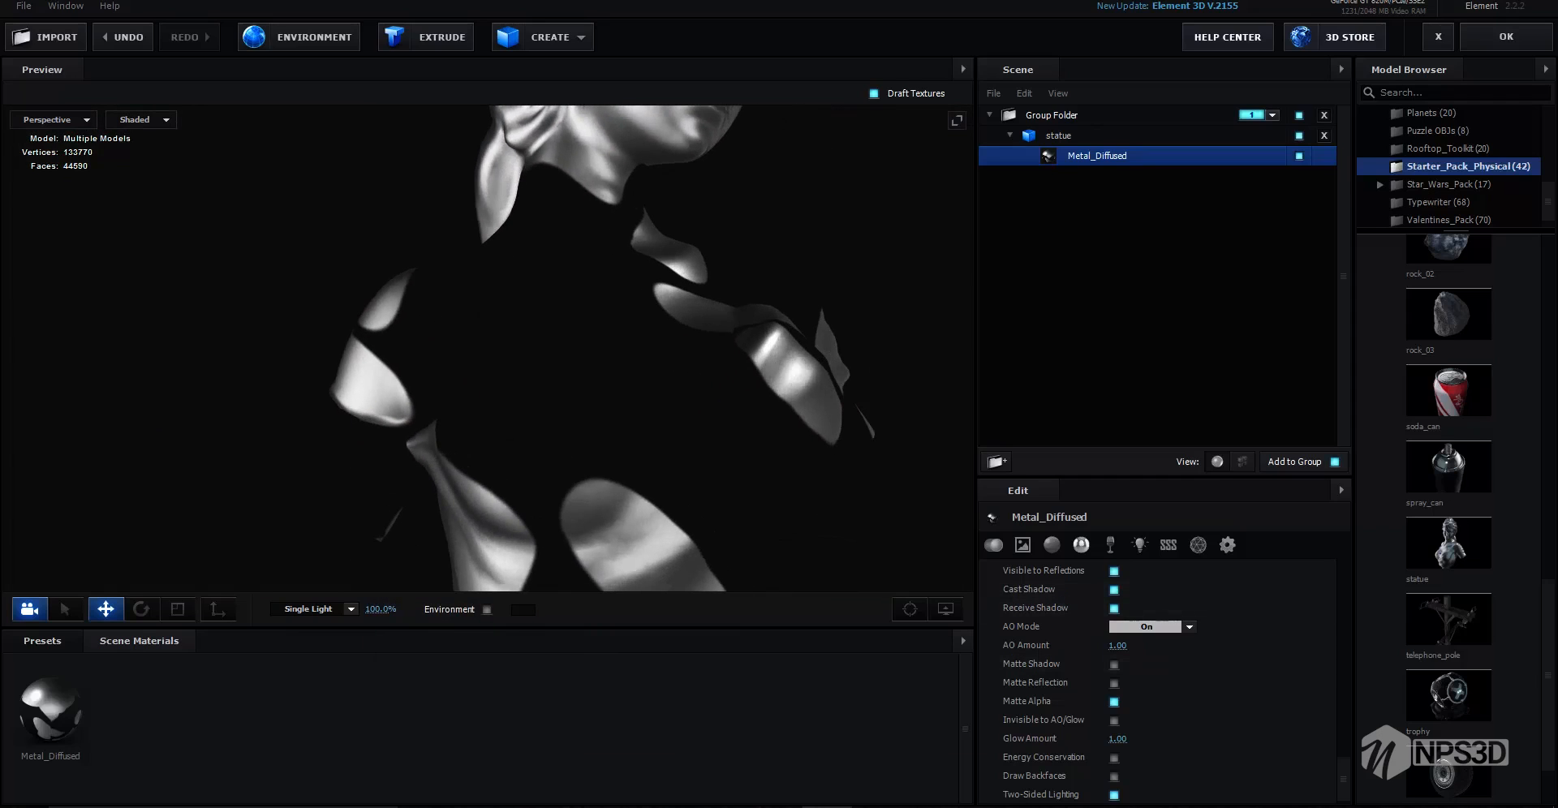
left_click_drag(487, 357, 525, 338)
scroll(487, 349, "up", 4)
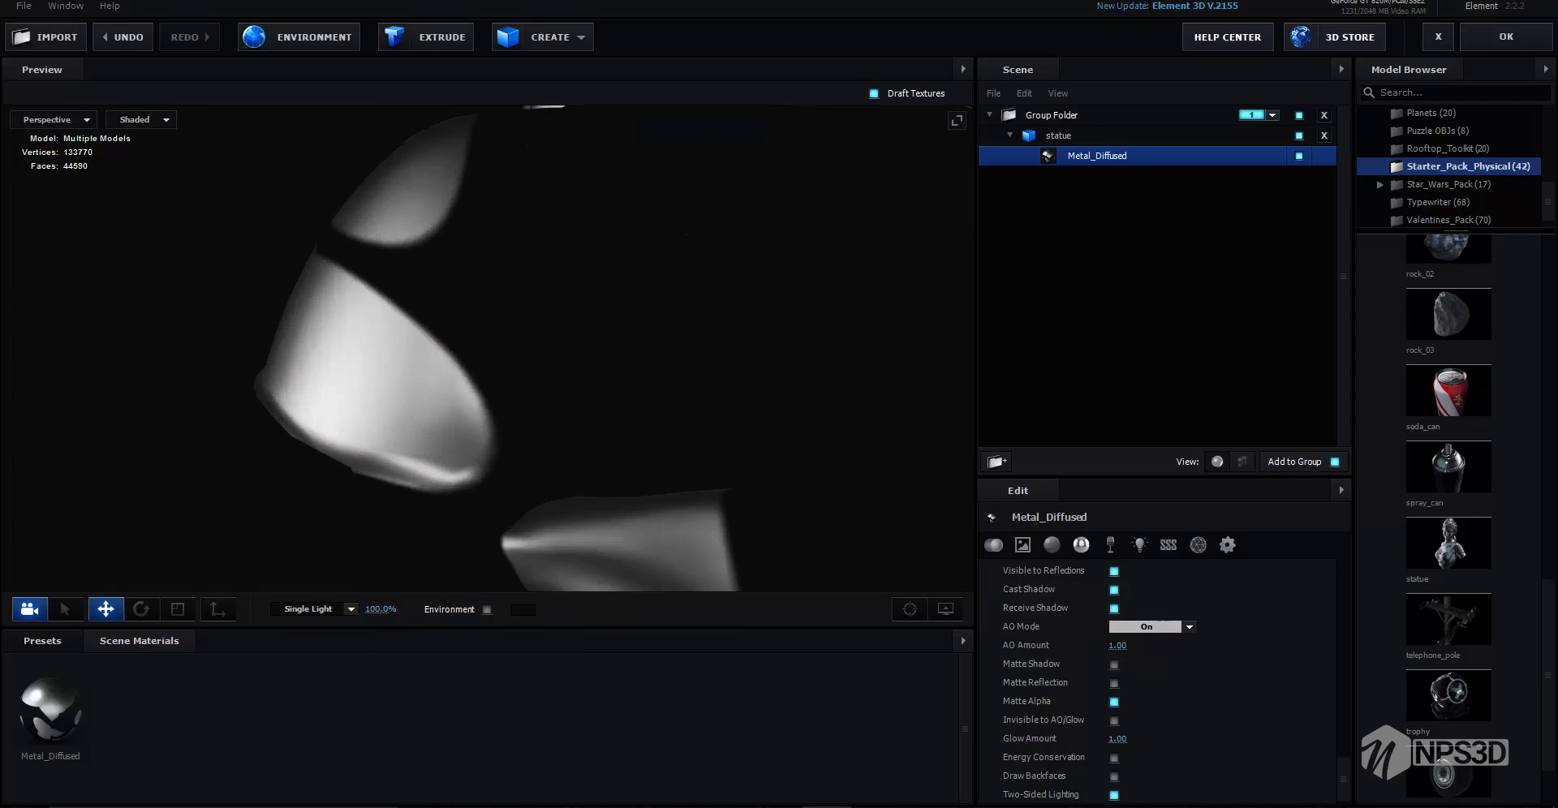
scroll(487, 349, "up", 3)
scroll(486, 349, "down", 5)
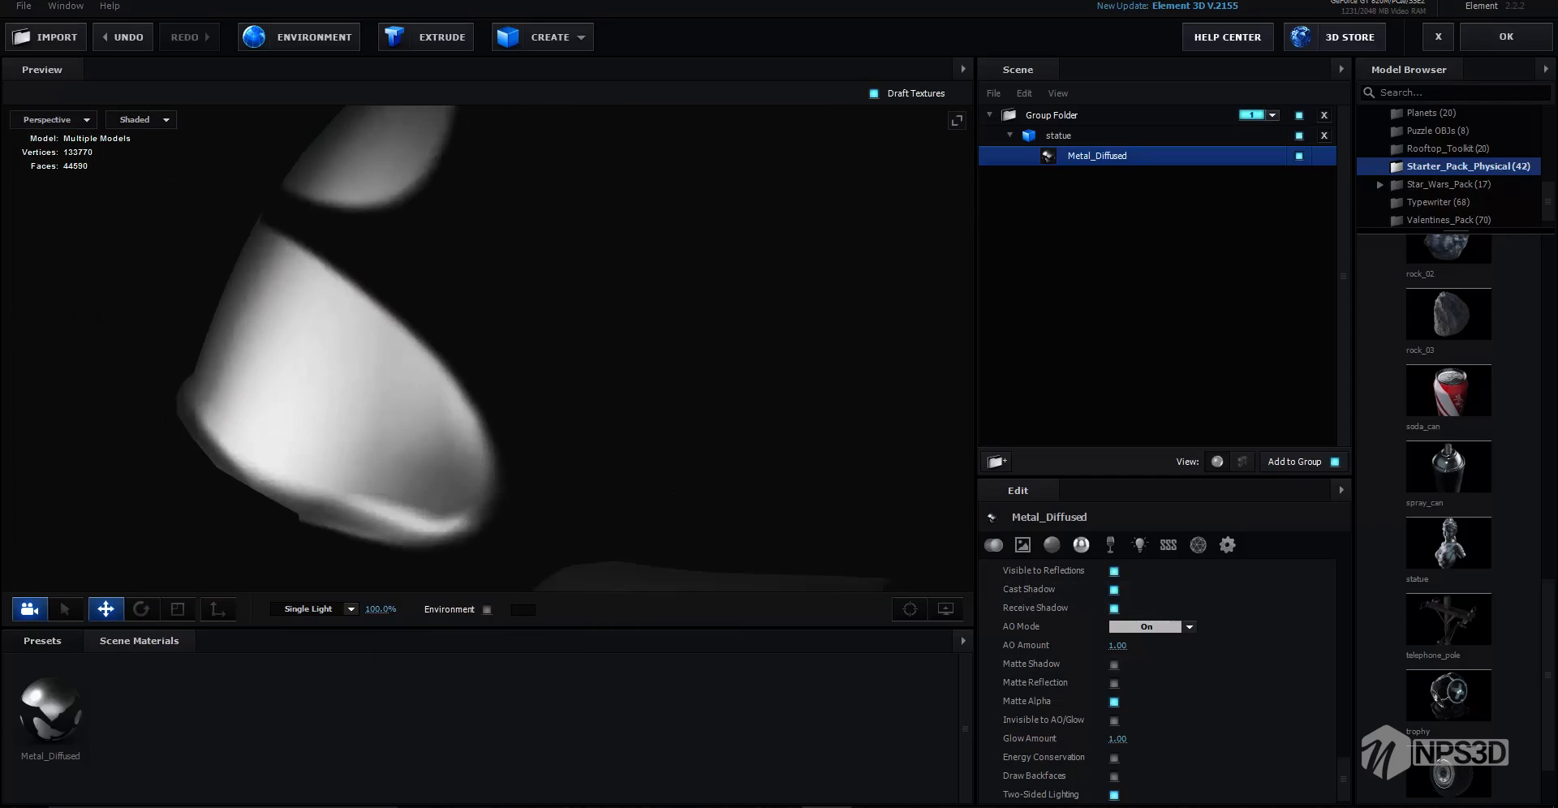
left_click_drag(487, 349, 819, 349)
scroll(486, 349, "down", 5)
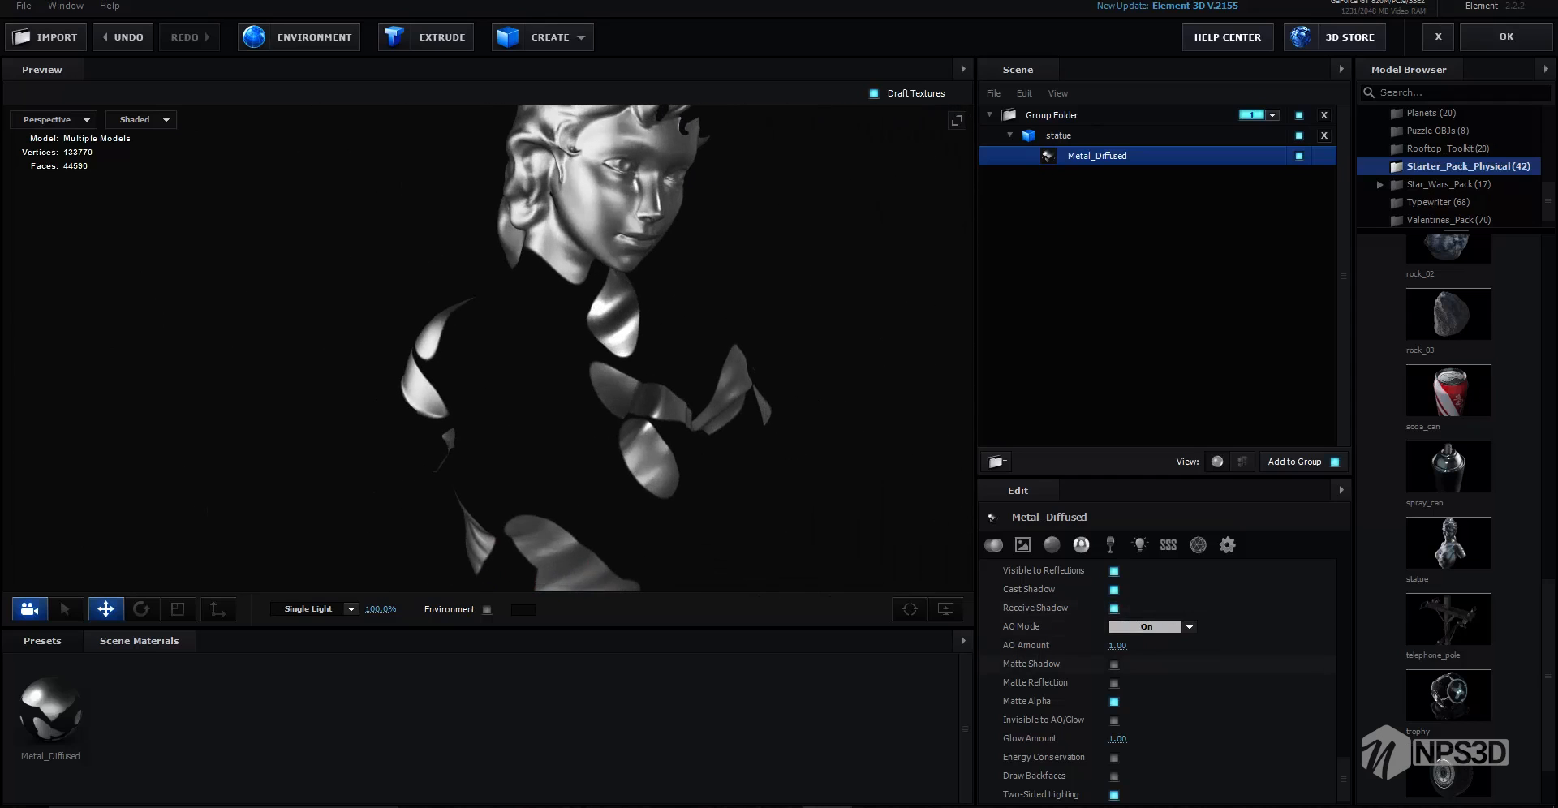
scroll(1160, 682, "up", 3)
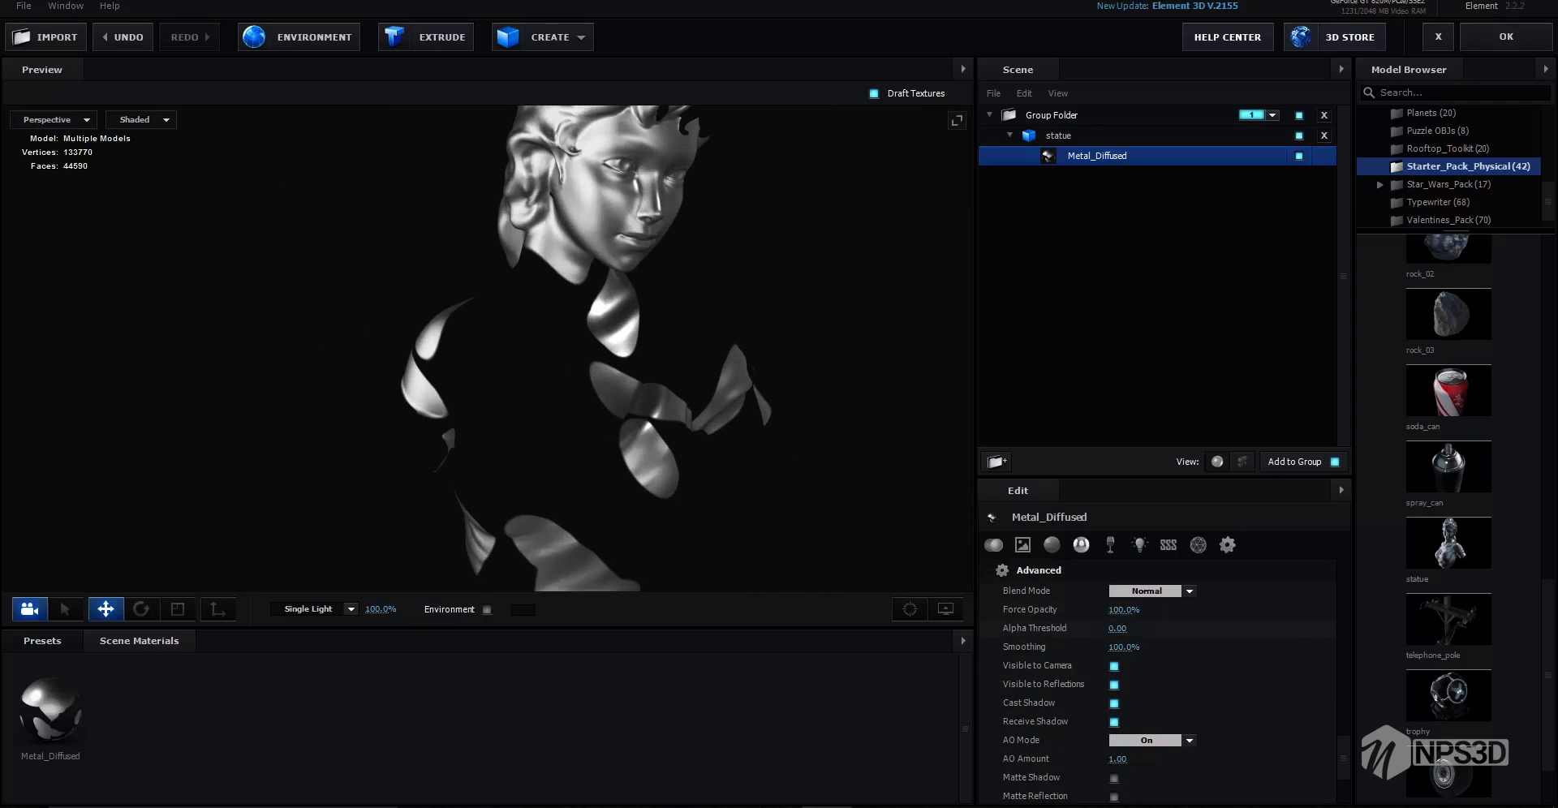
left_click_drag(1117, 629, 1129, 629)
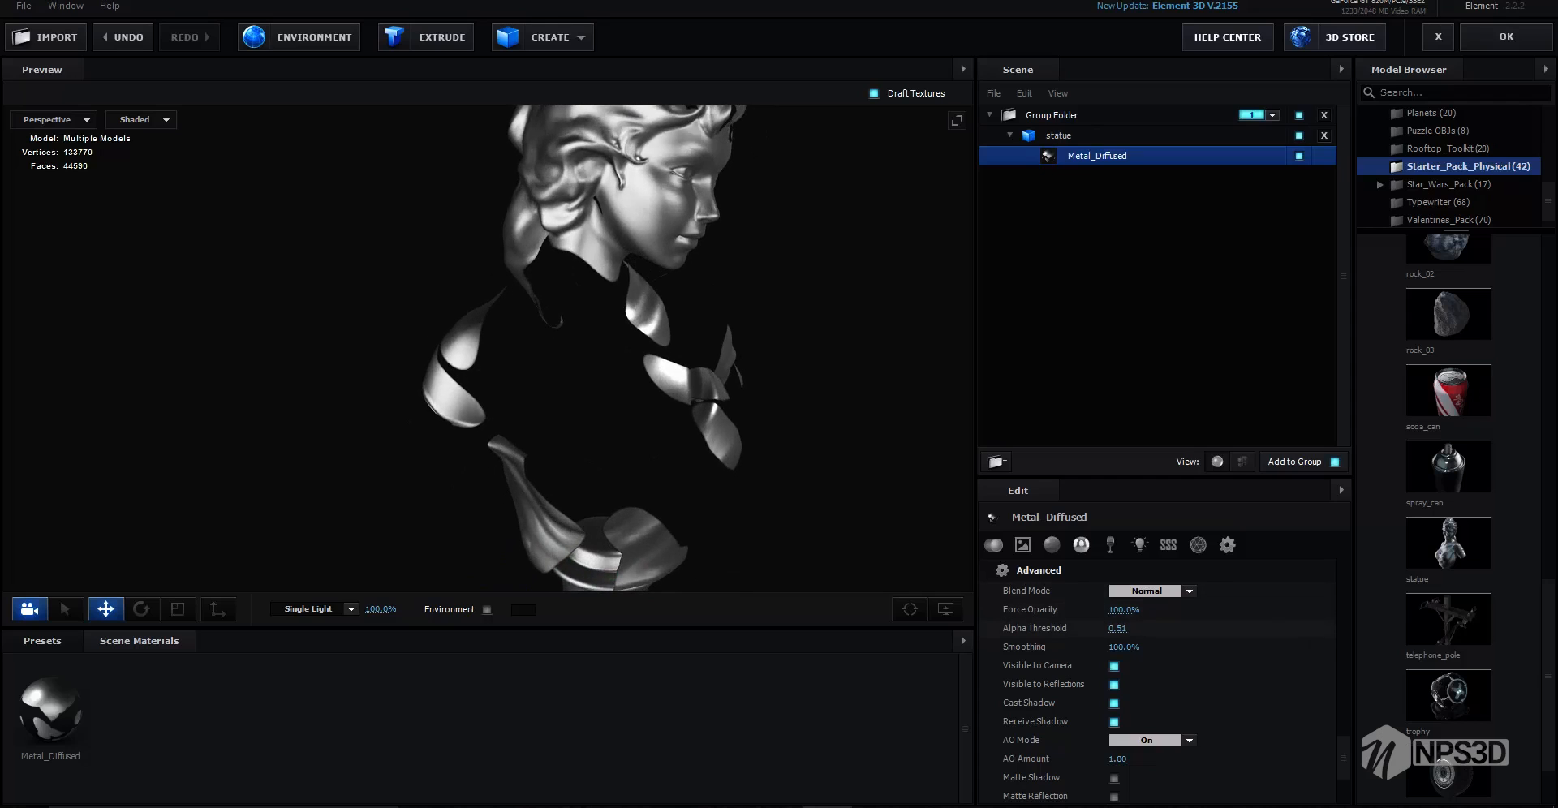
Enable Draw Backfaces for the Metal_Diffused material, set its Alpha Threshold to 0.75 and accept the scene setup
scroll(1161, 673, "down", 3)
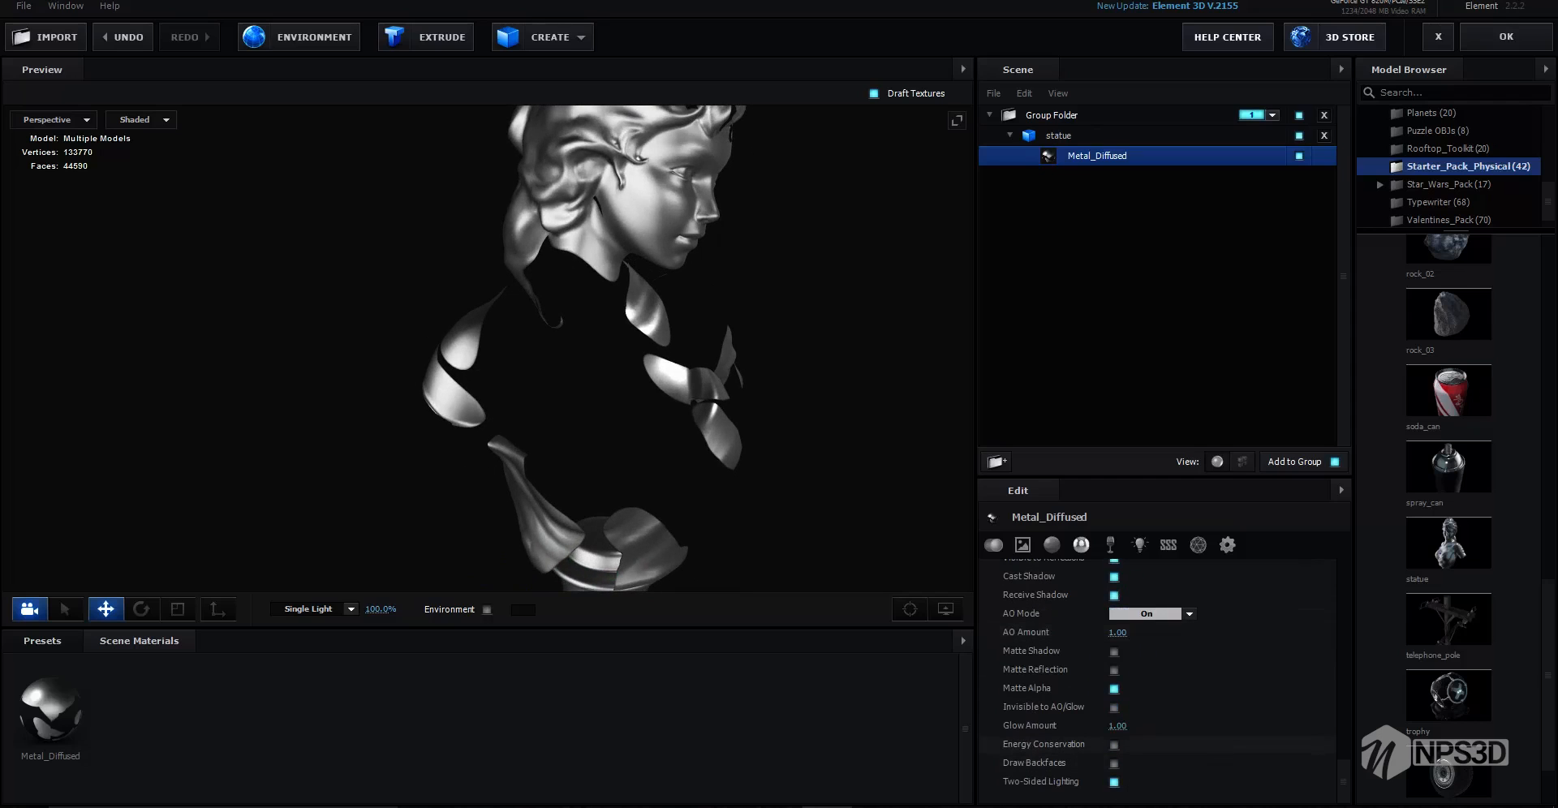
left_click(1114, 763)
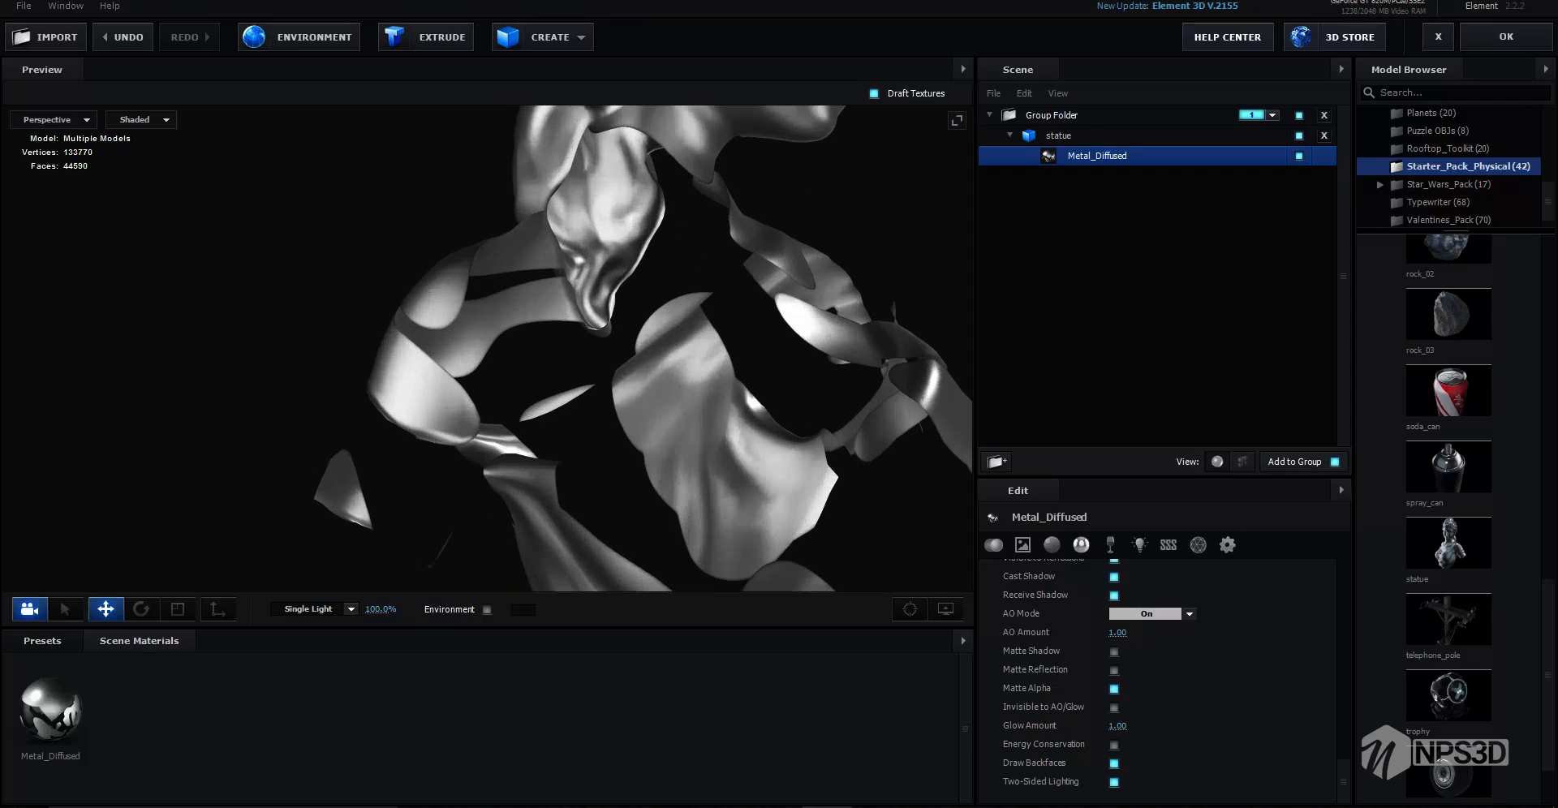
scroll(1160, 682, "up", 5)
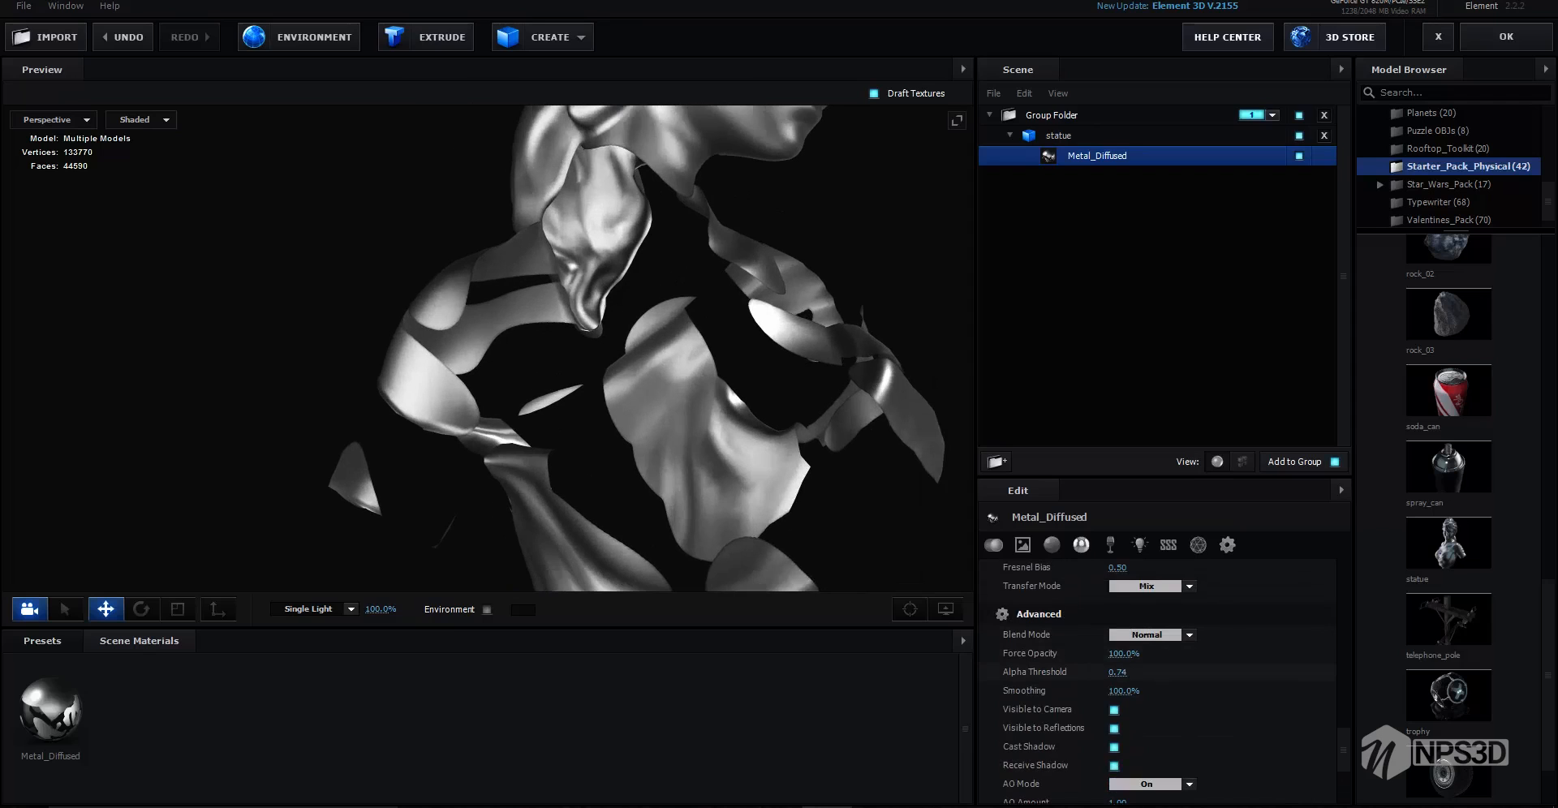
mouse_move(1117, 672)
left_mouse_down()
mouse_move(1133, 672)
mouse_move(1120, 672)
left_mouse_up()
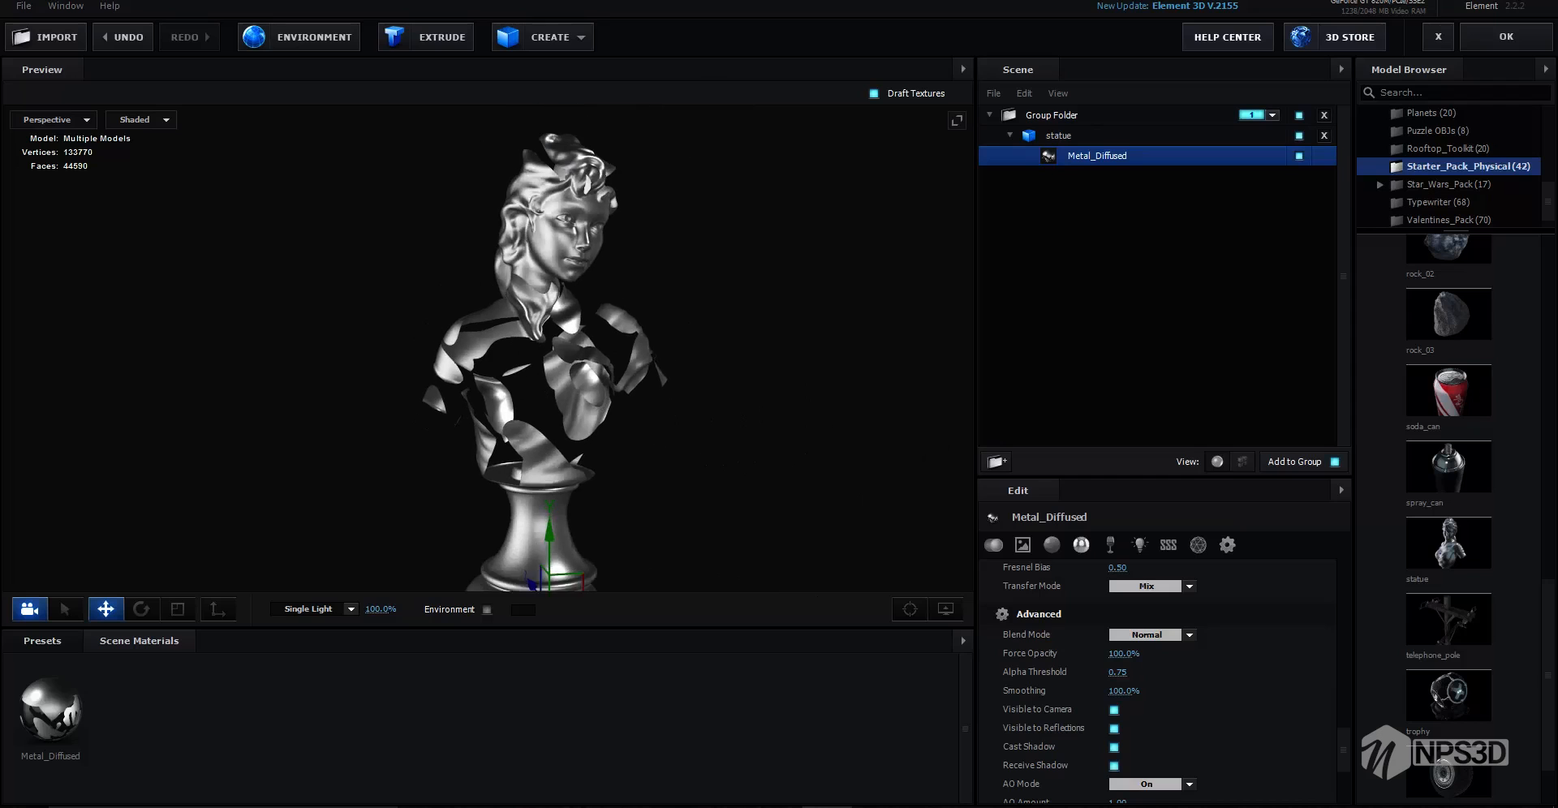
left_click(1506, 36)
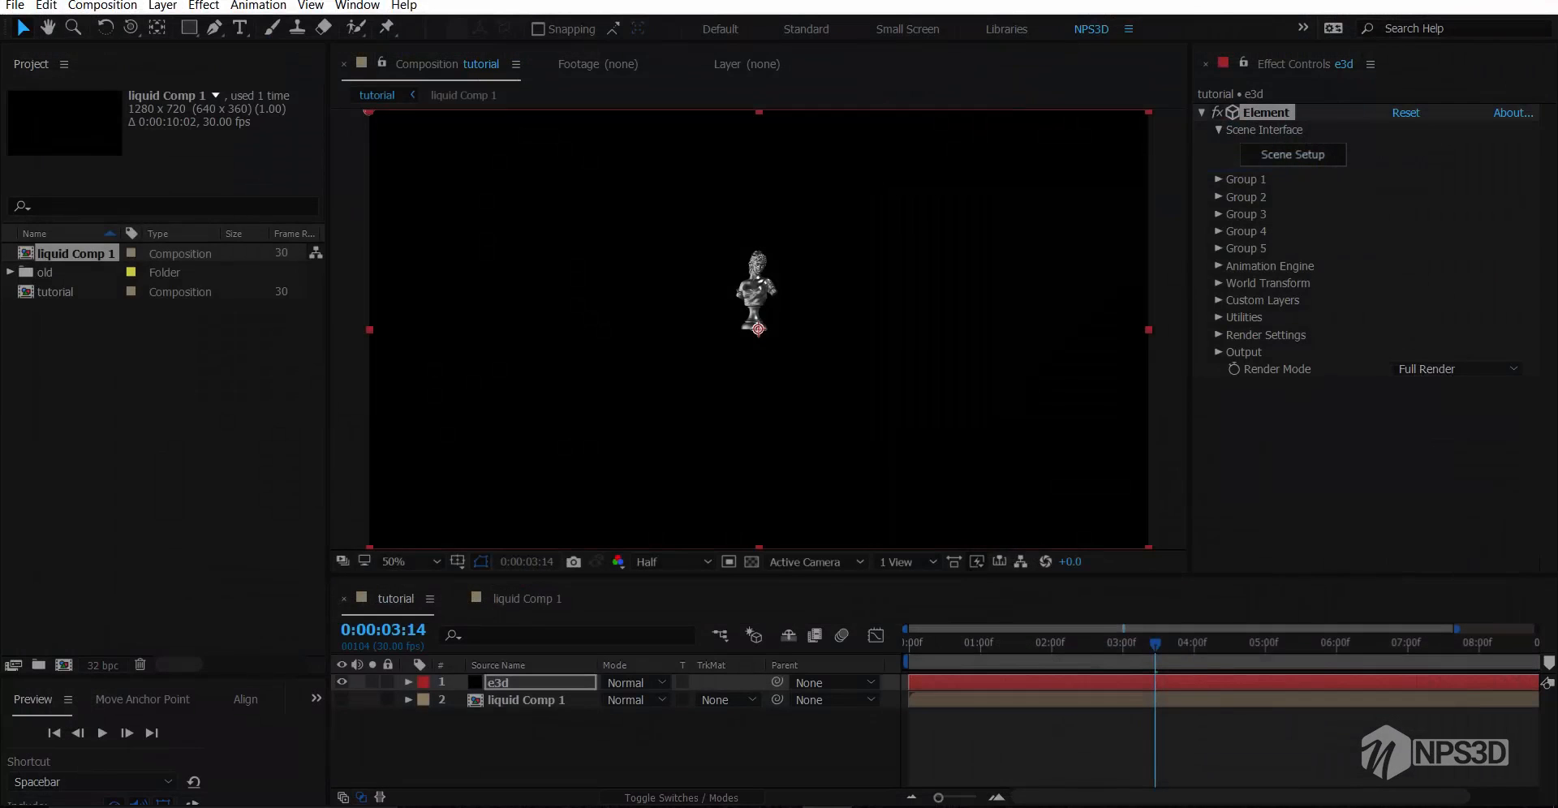
Create a two-node camera named Camera 1 with the 35mm preset in the tutorial composition
right_click(584, 701)
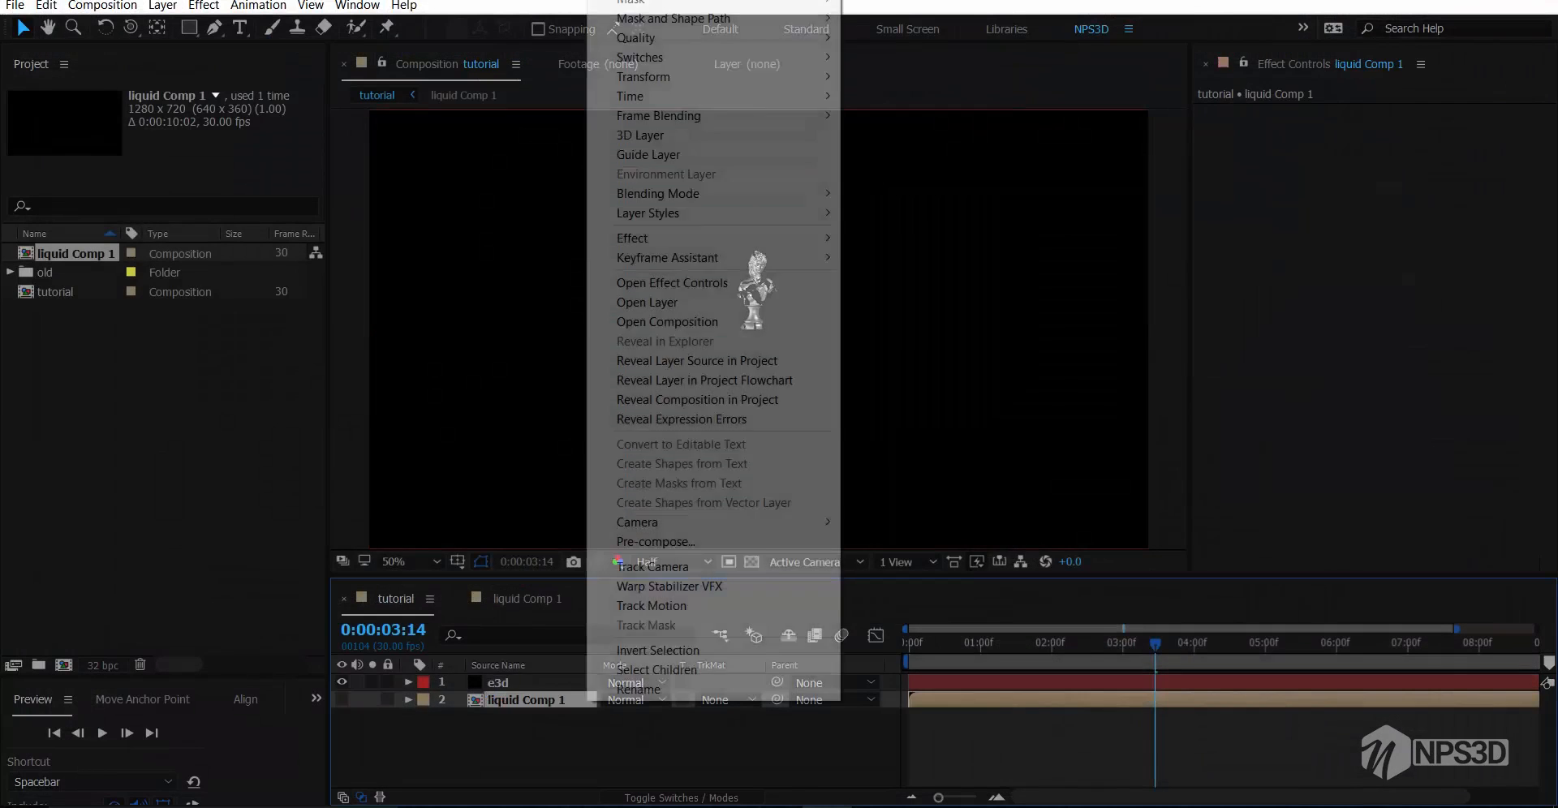
right_click(579, 759)
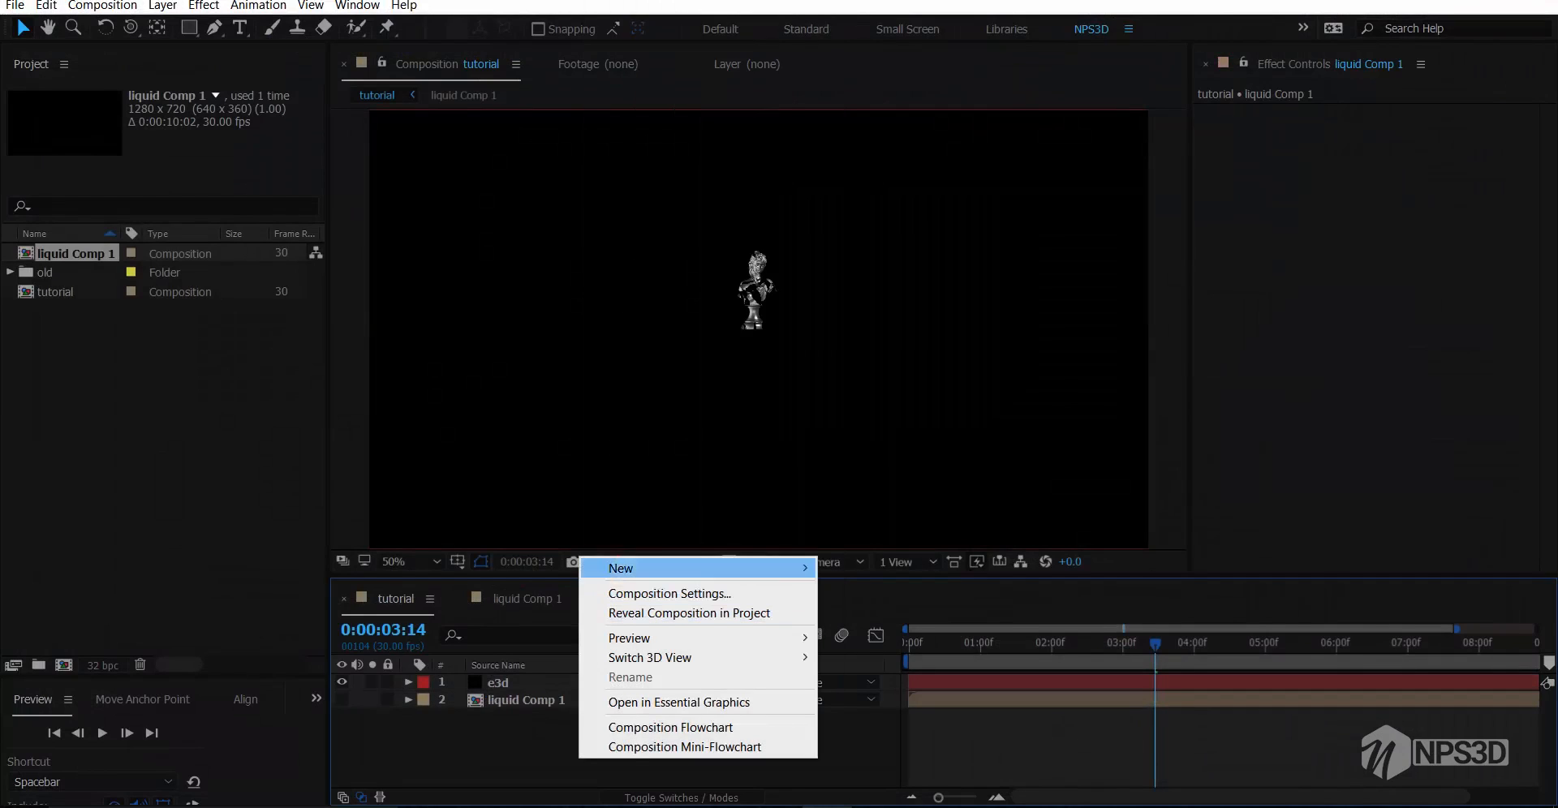
mouse_move(649, 568)
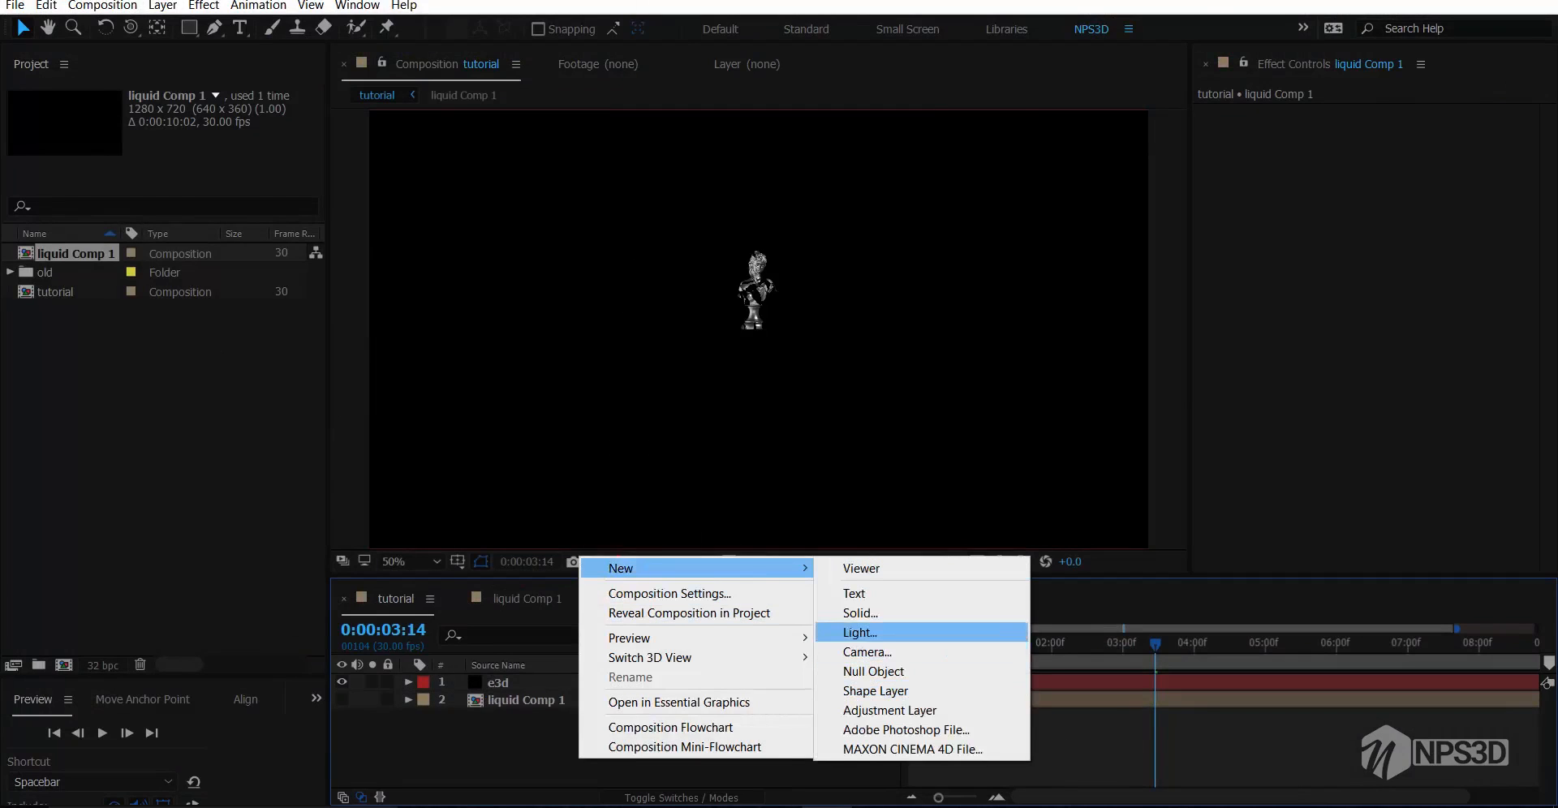
left_click(867, 652)
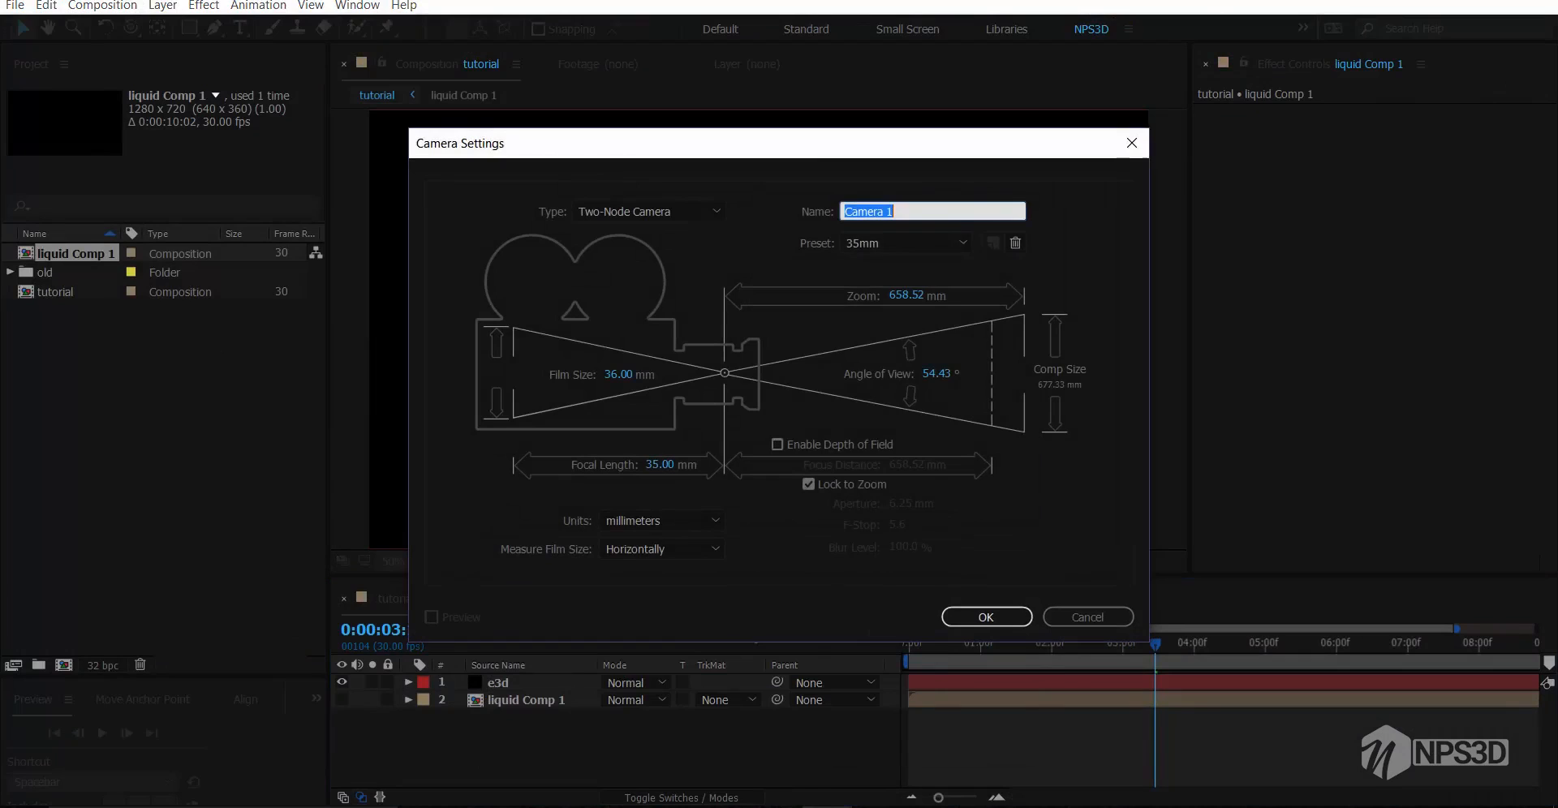
left_click(905, 243)
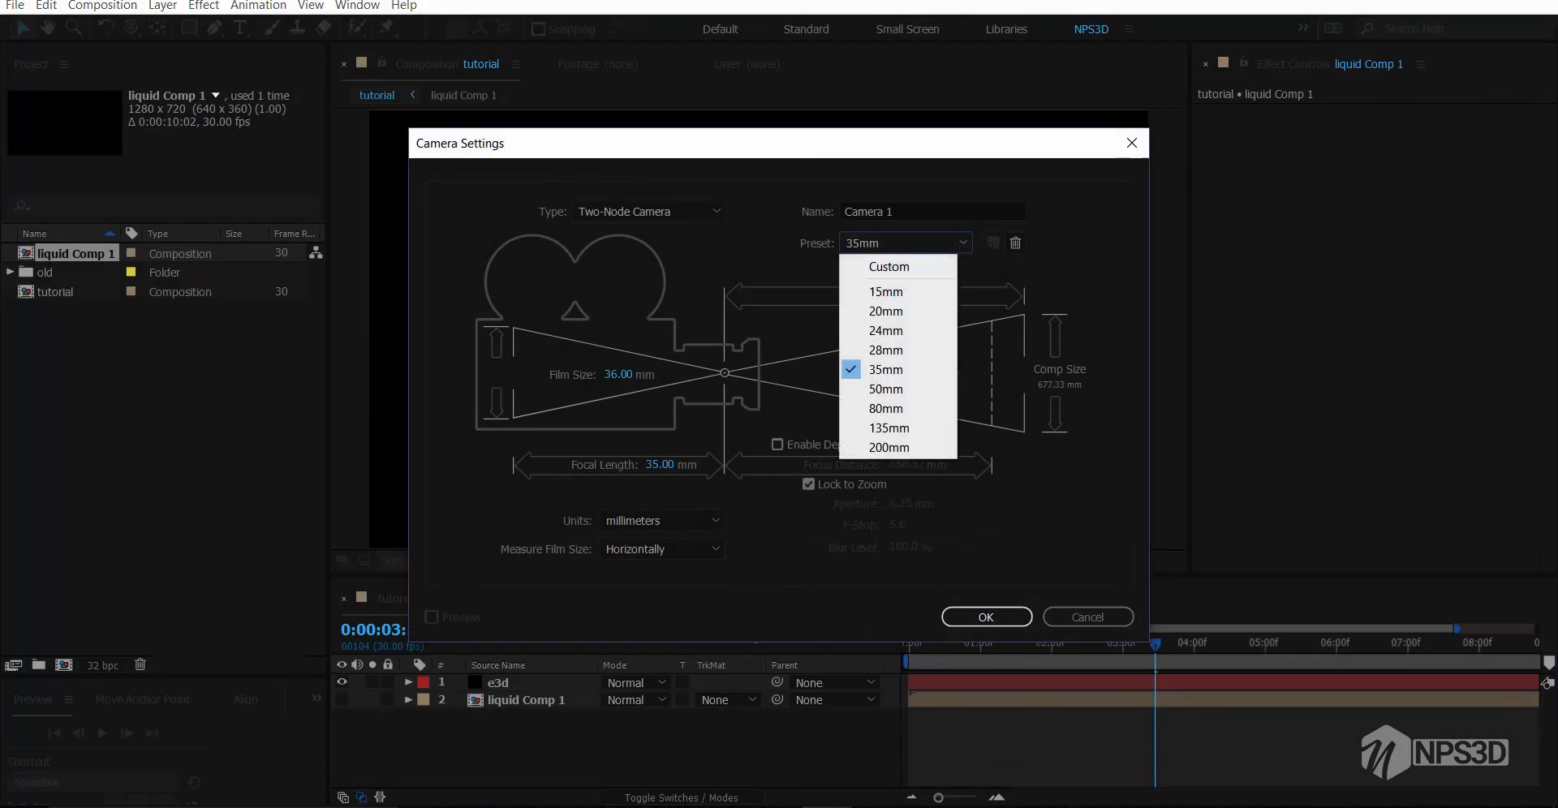
key("Return")
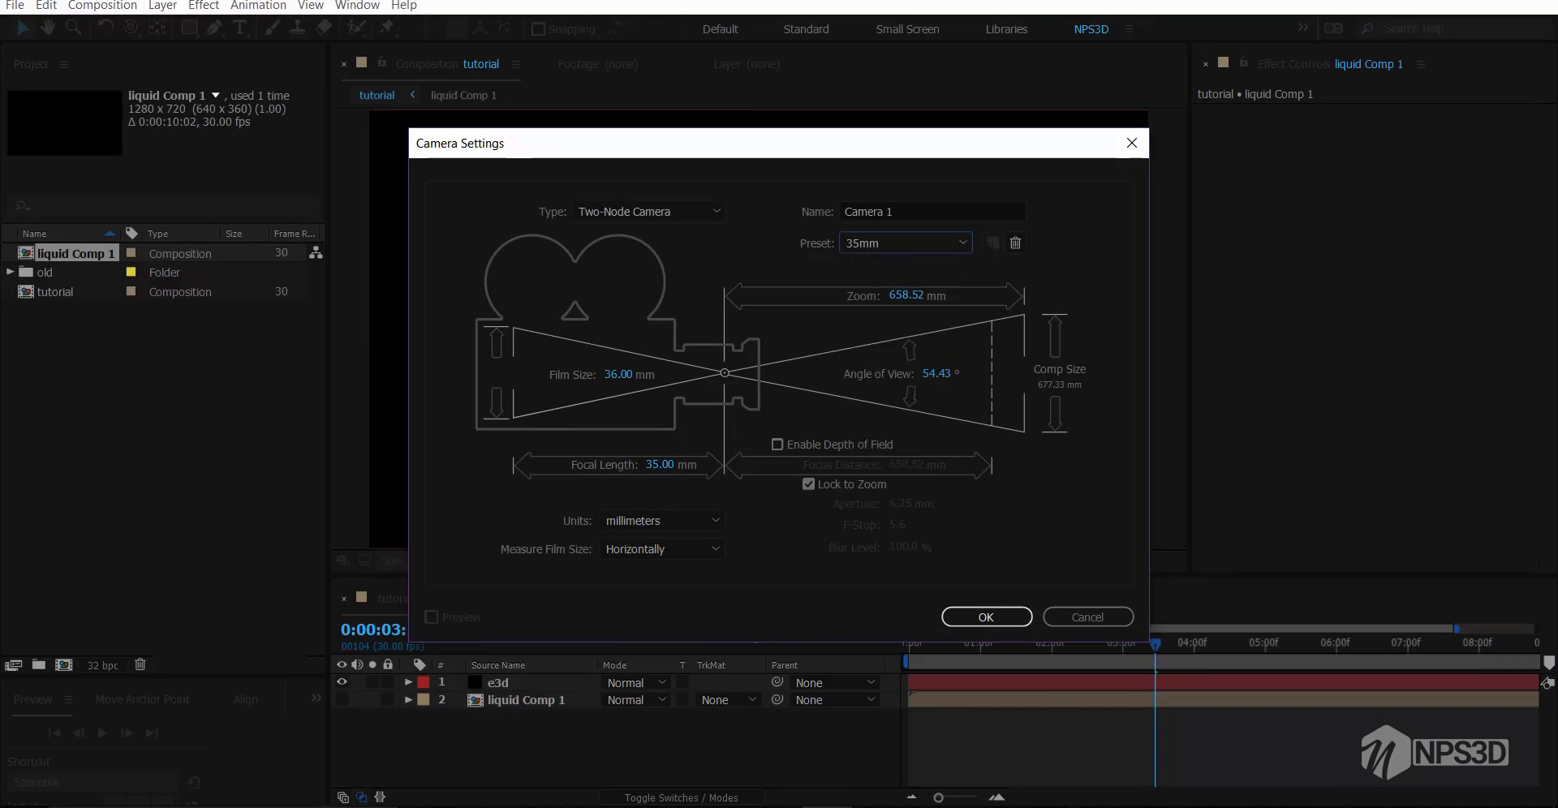
key("Return")
Dolly, track and orbit the camera to frame the whole statue large and centred, and preview the animation
key("c")
scroll(754, 328, "up", 10)
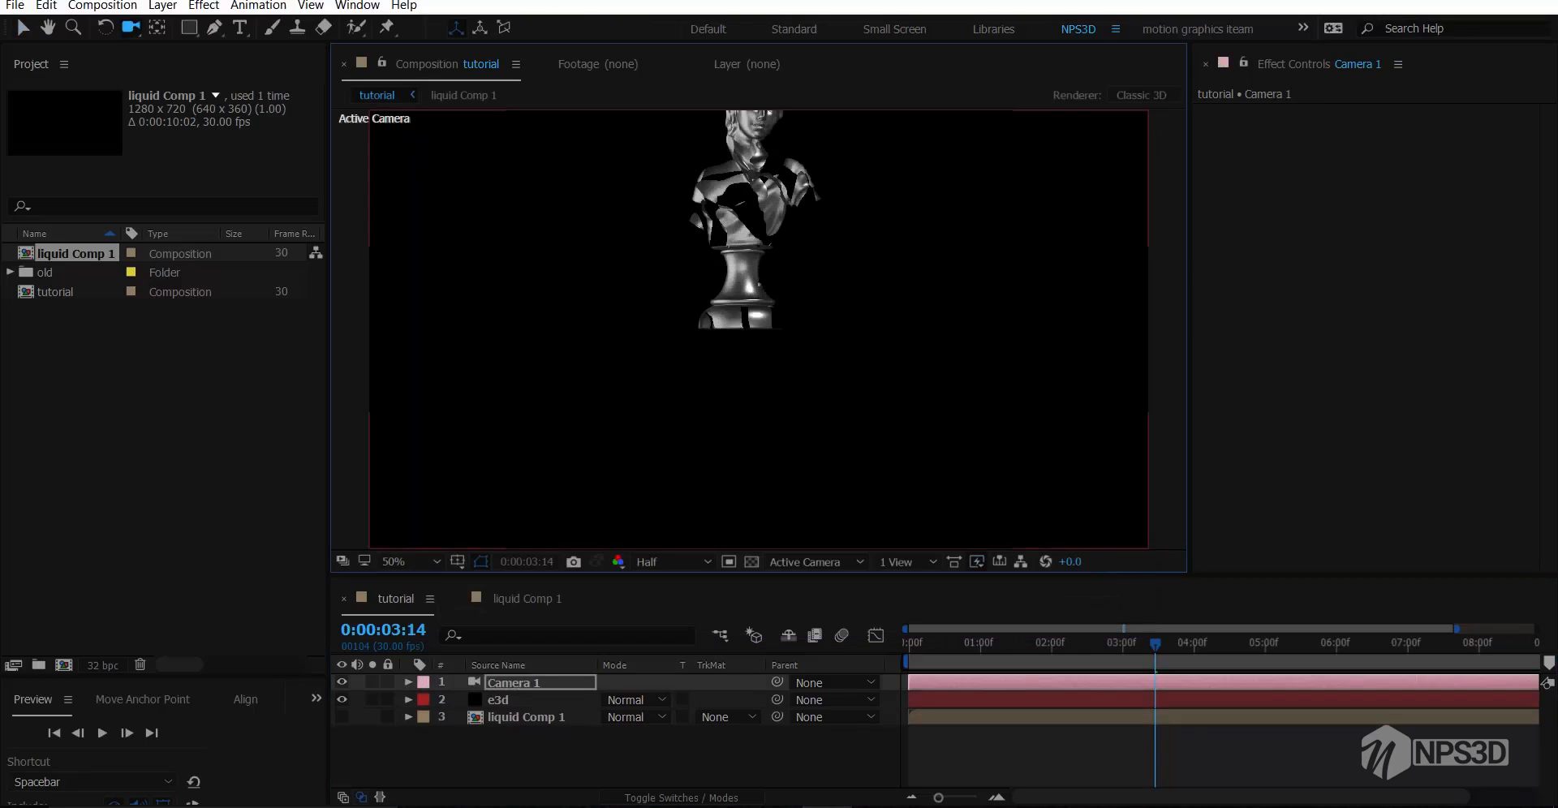
left_click_drag(754, 284, 763, 408)
left_click_drag(762, 325, 778, 324)
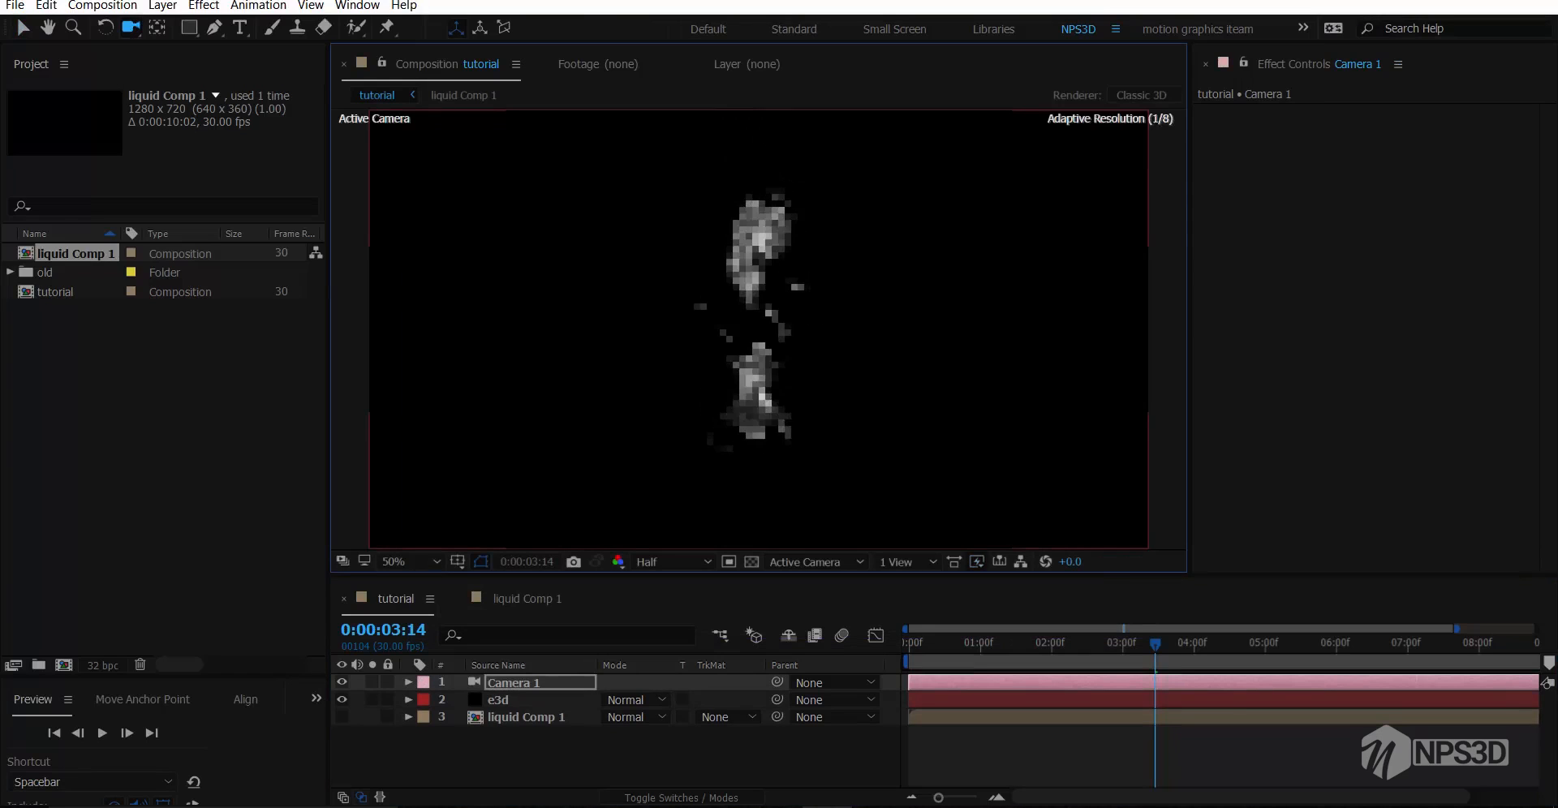
key("c")
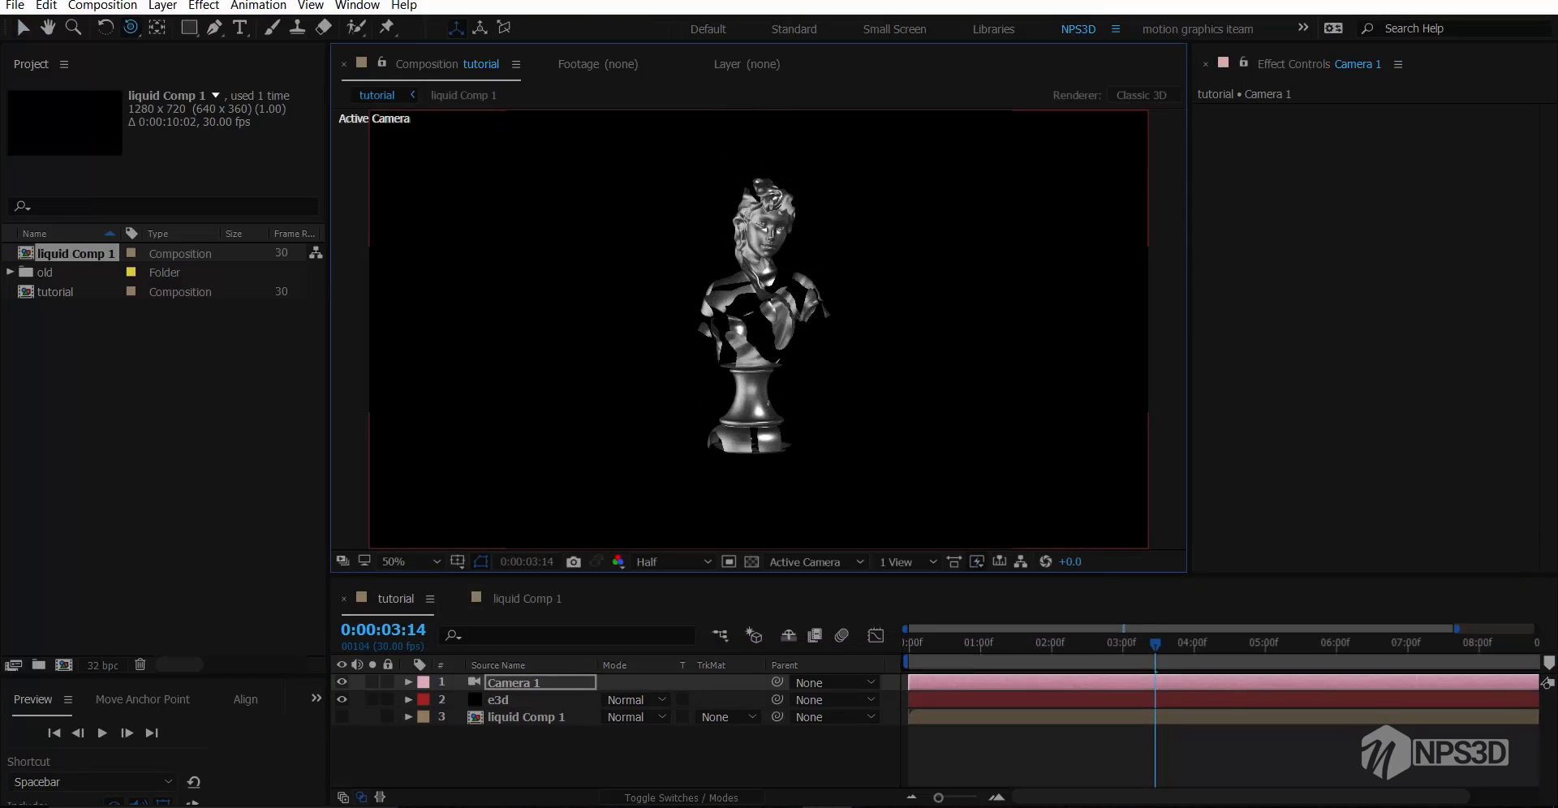
scroll(767, 313, "up", 3)
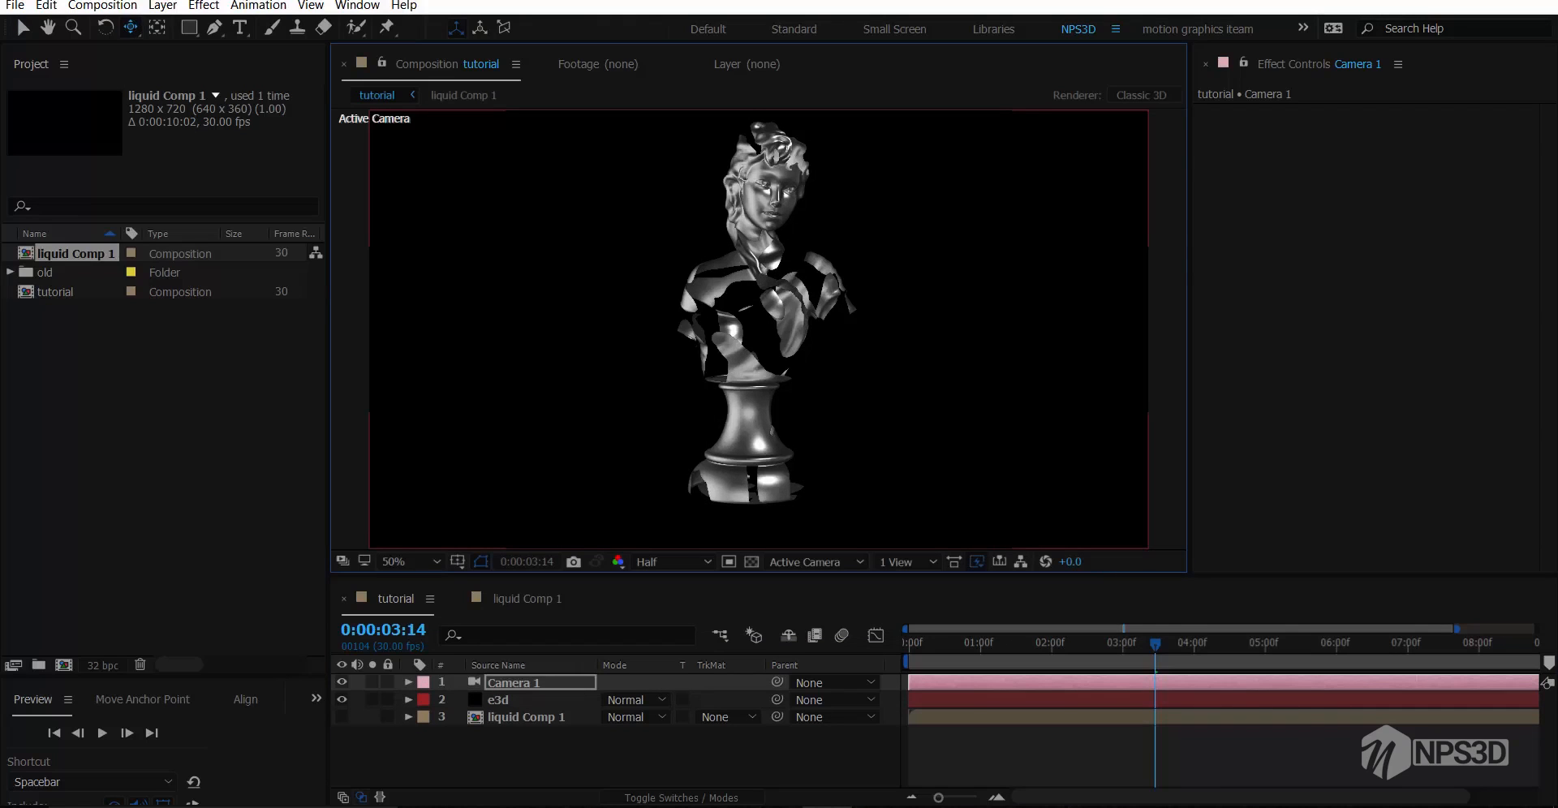
key("space")
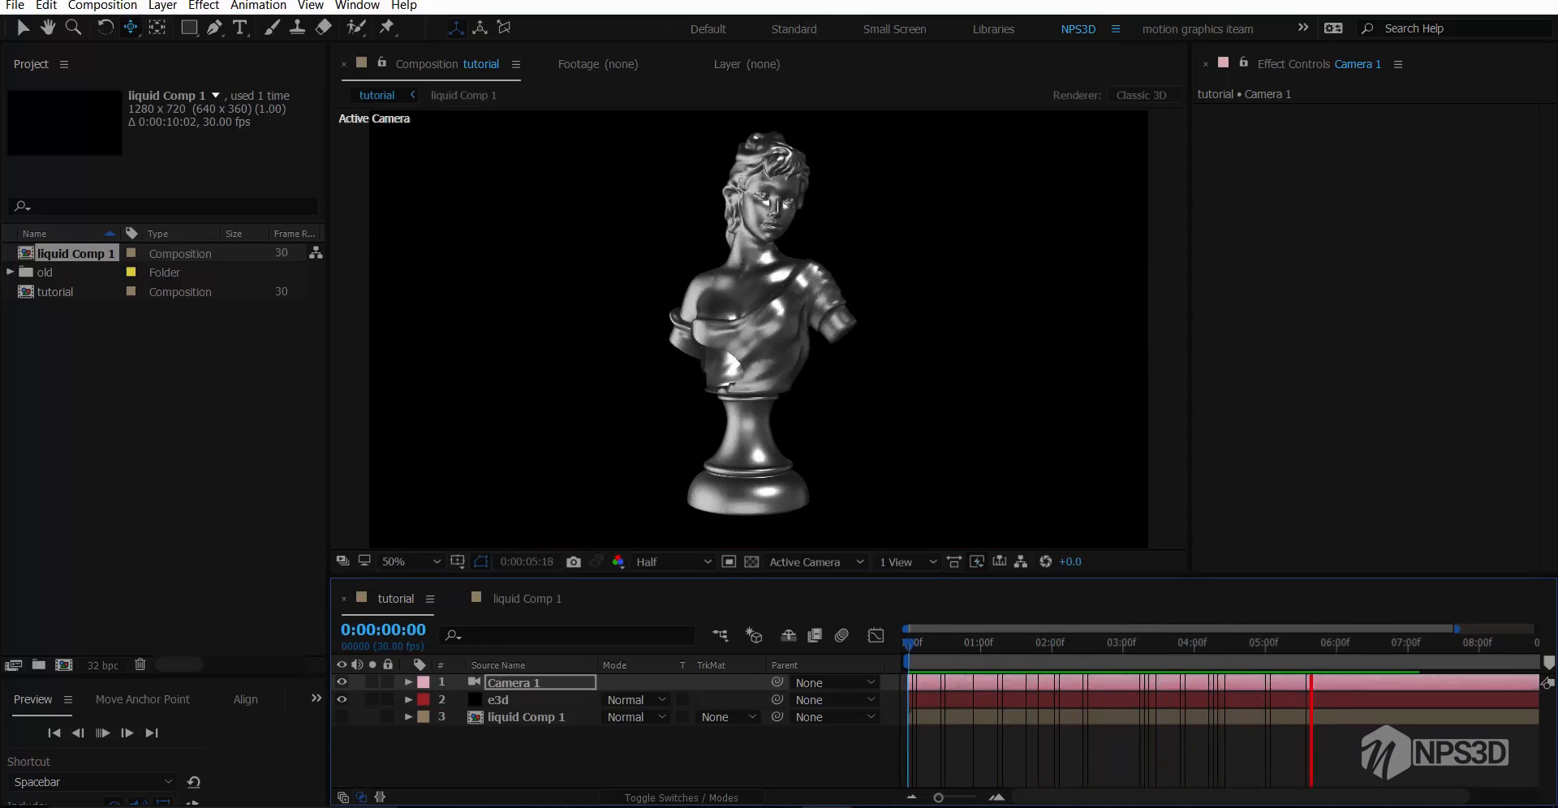
mouse_move(1297, 643)
left_mouse_down()
mouse_move(1388, 643)
mouse_move(1218, 643)
mouse_move(1325, 643)
left_mouse_up()
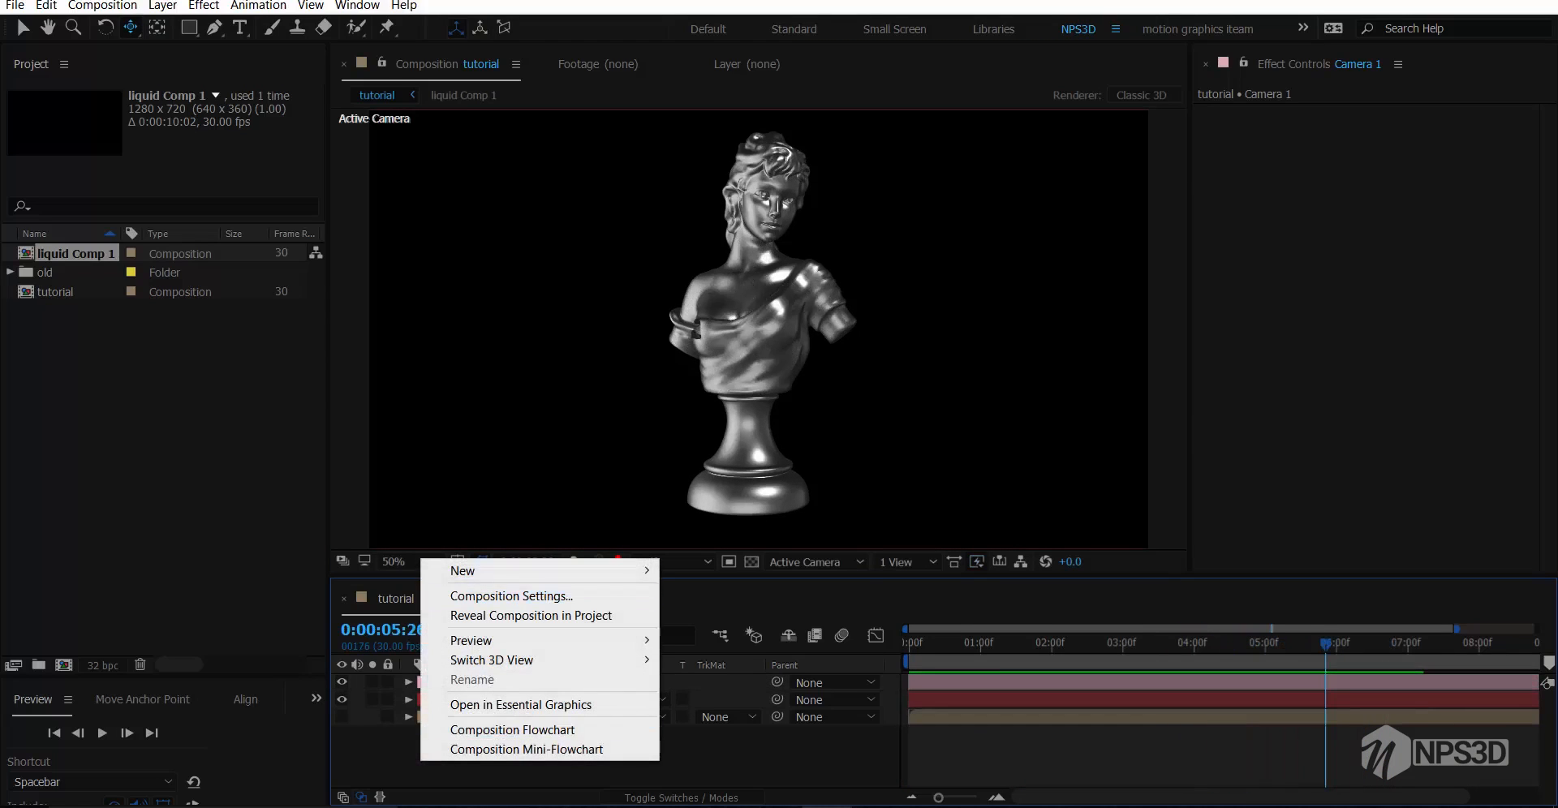
Create a black 1920 x 1080 solid named color and pre-compose it as color Comp 1, moving all attributes
mouse_move(471, 570)
left_click(697, 617)
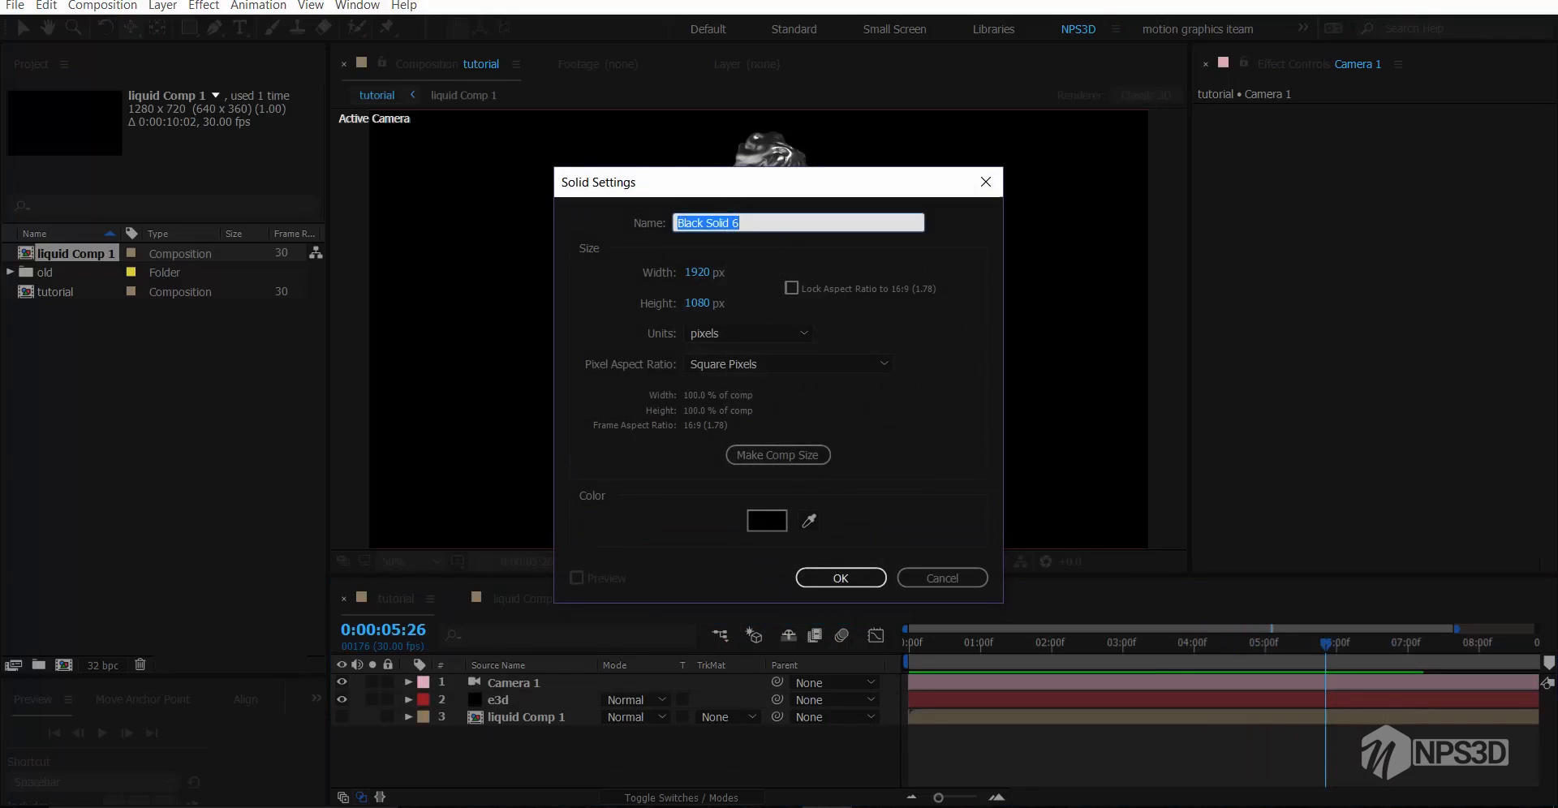
type("color")
key("Return")
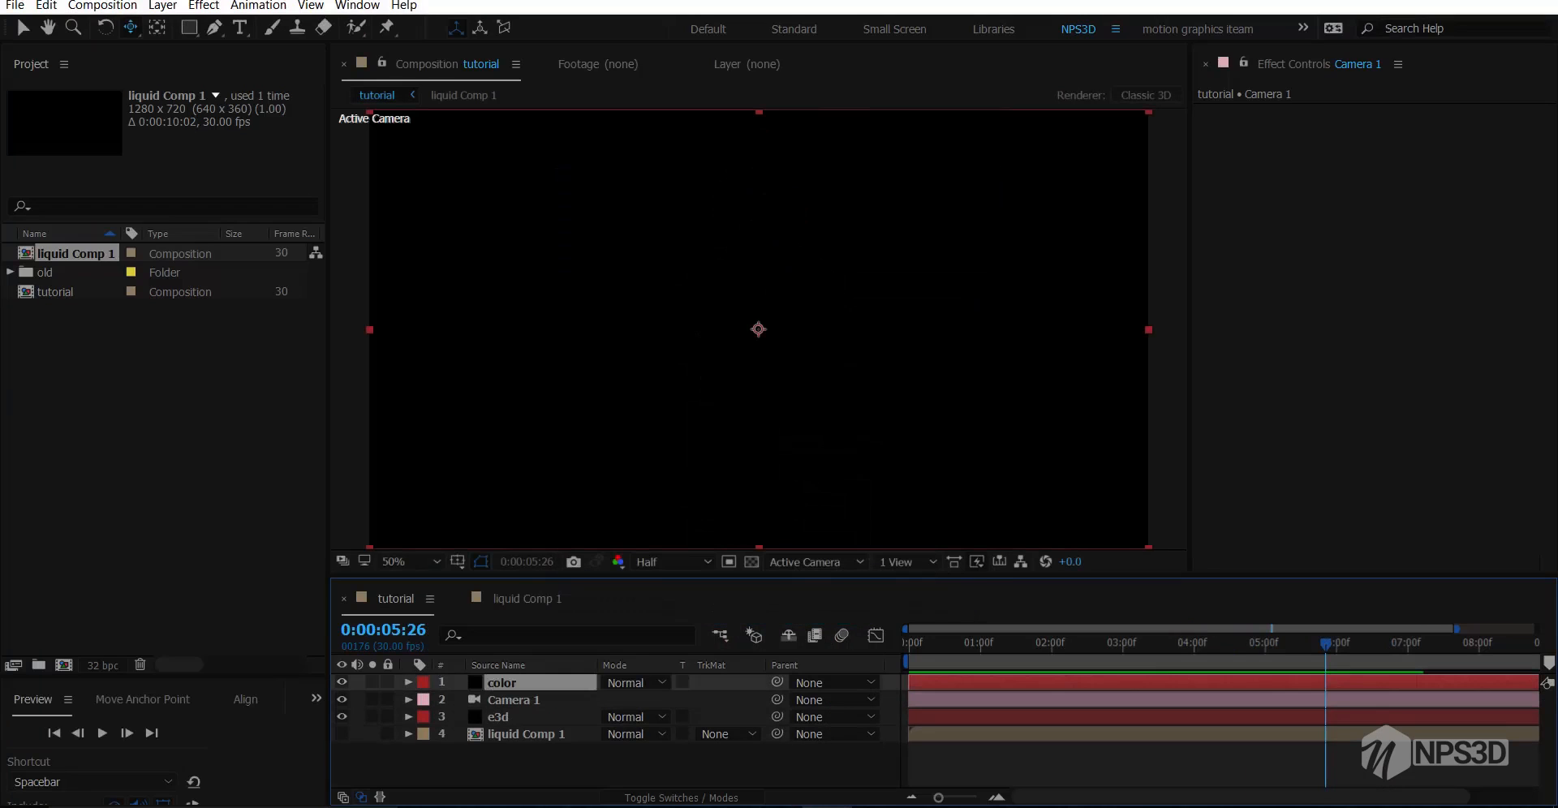
right_click(532, 686)
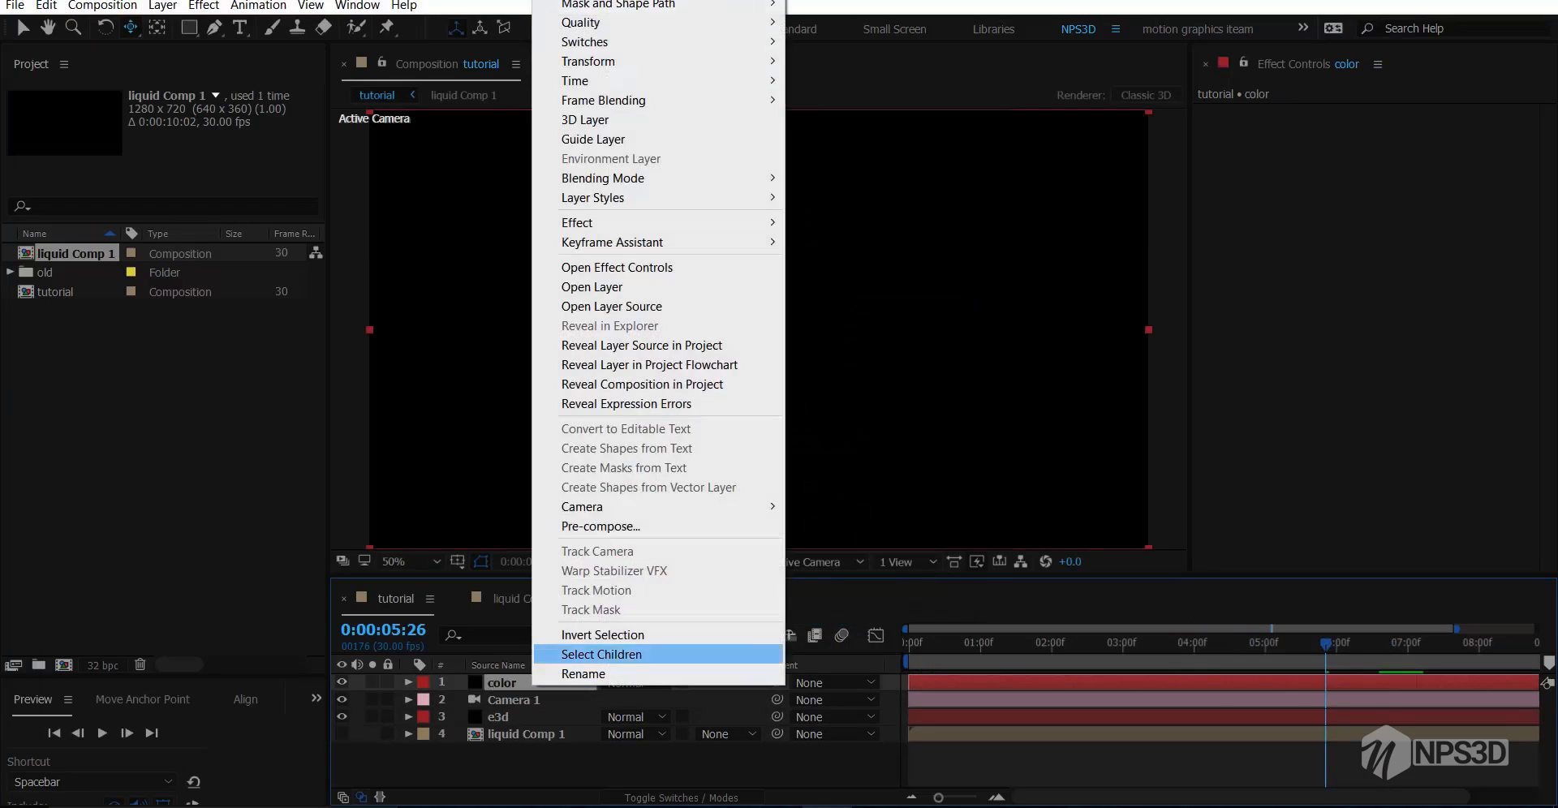
left_click(568, 526)
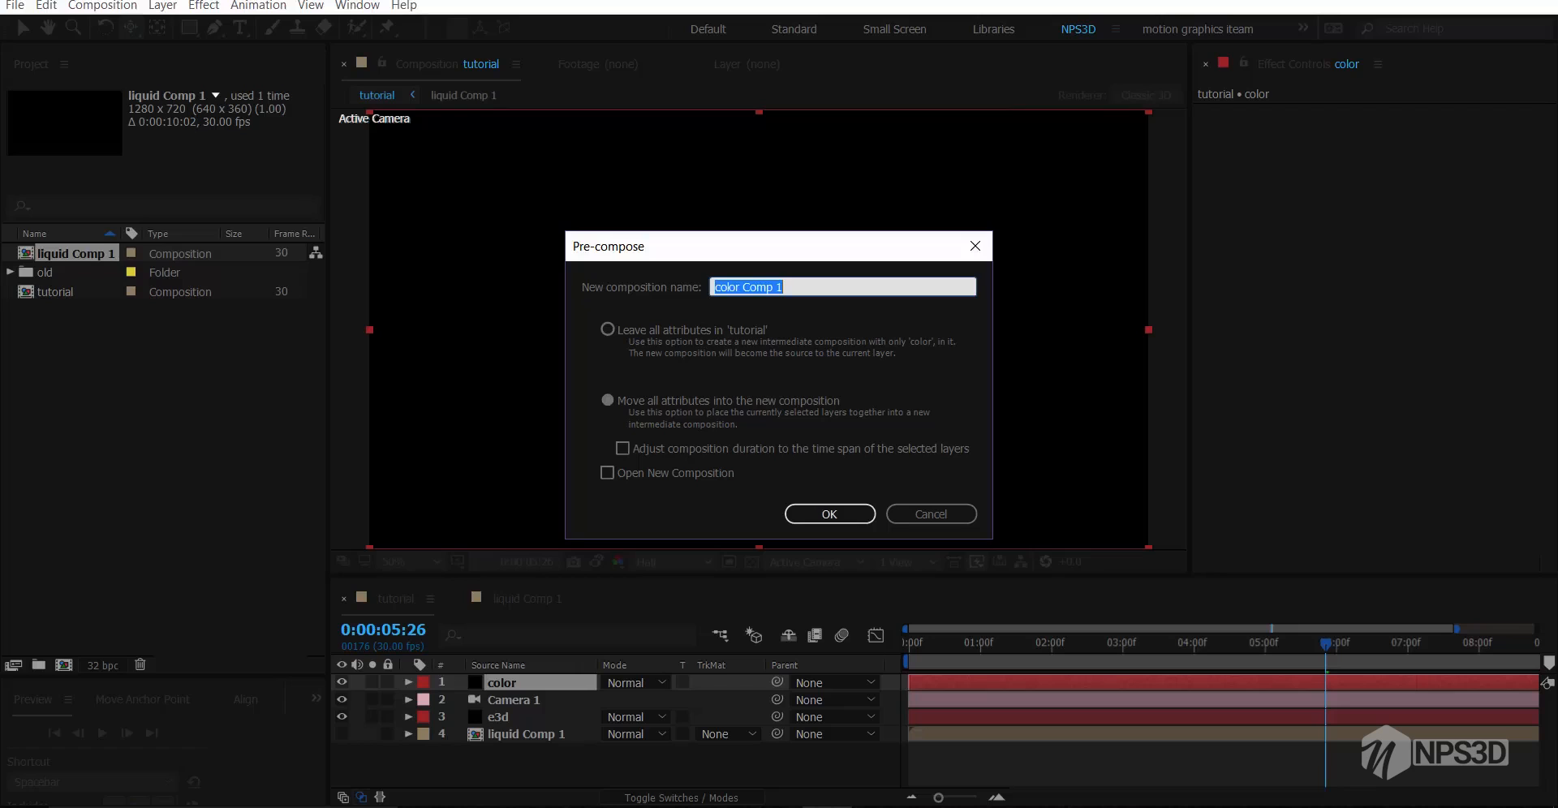
key("Return")
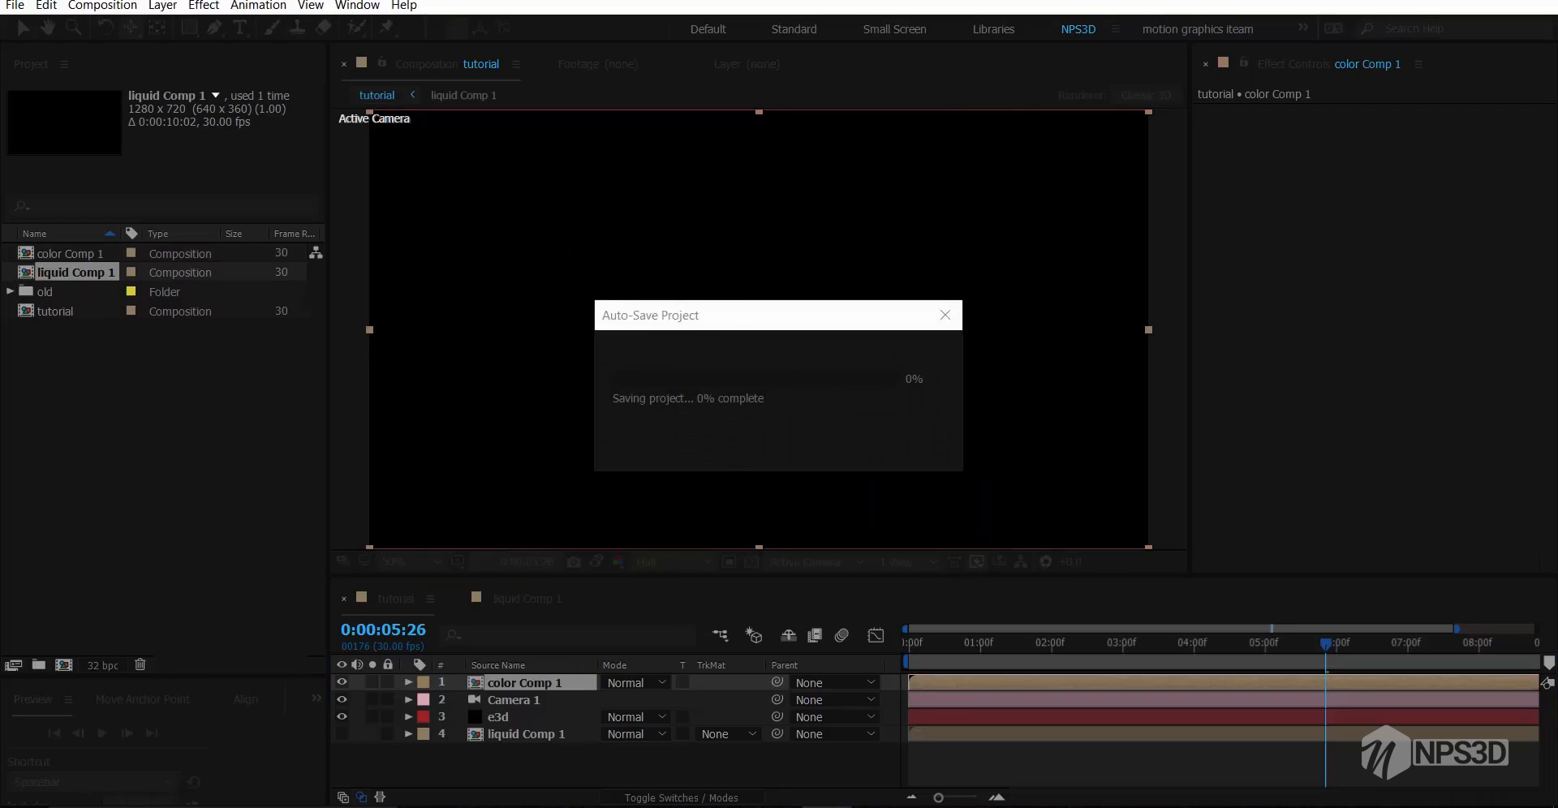
Set the width of color Comp 1 to 1280 px with the 16:9 aspect ratio locked
left_click(102, 6)
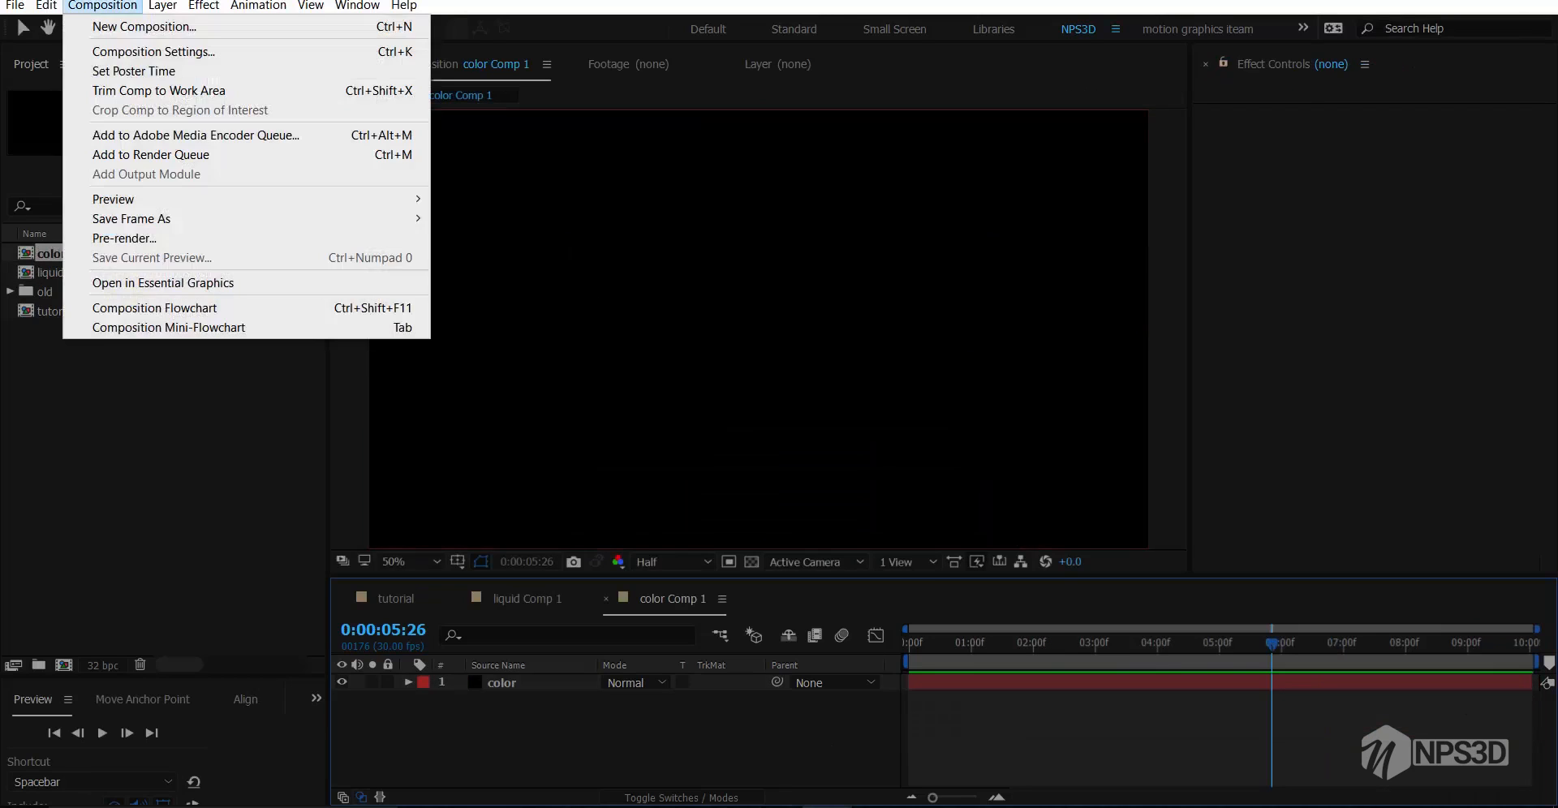
left_click(153, 52)
left_click(623, 272)
type("12")
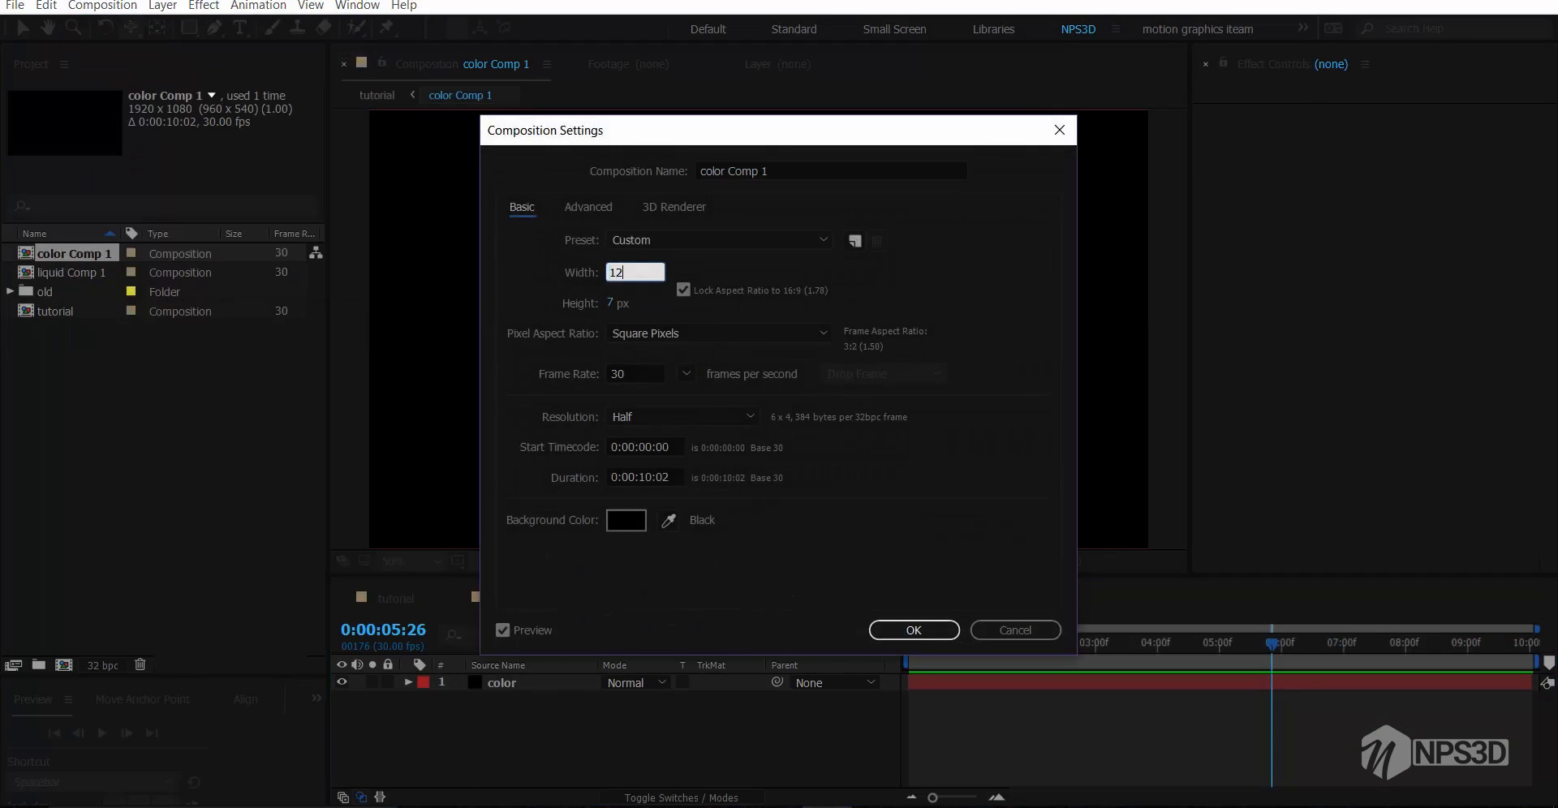
type("80")
left_click(914, 629)
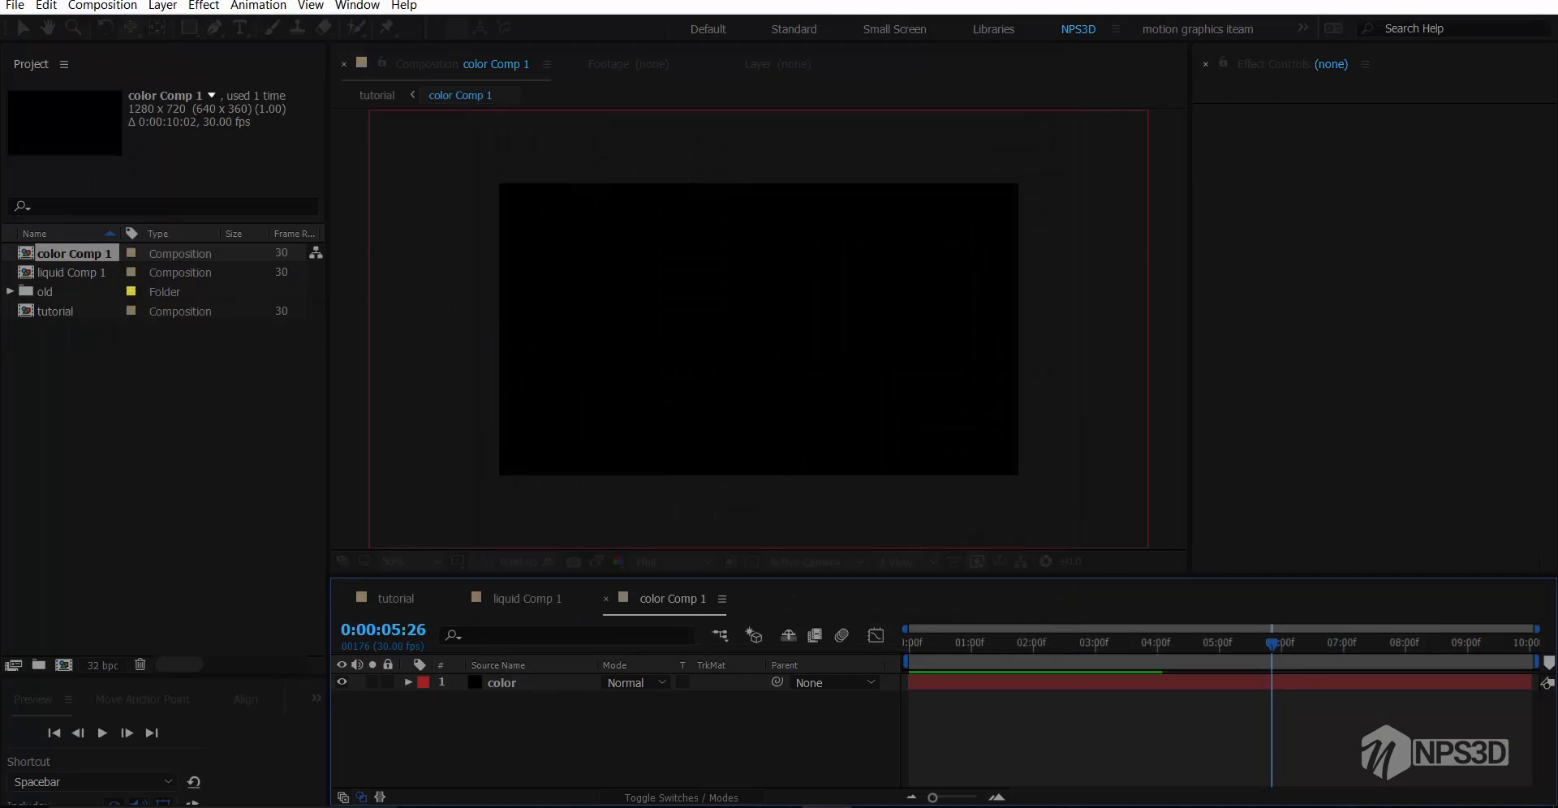
Fit the color layer to the composition size and apply a Fill effect to it
right_click(519, 683)
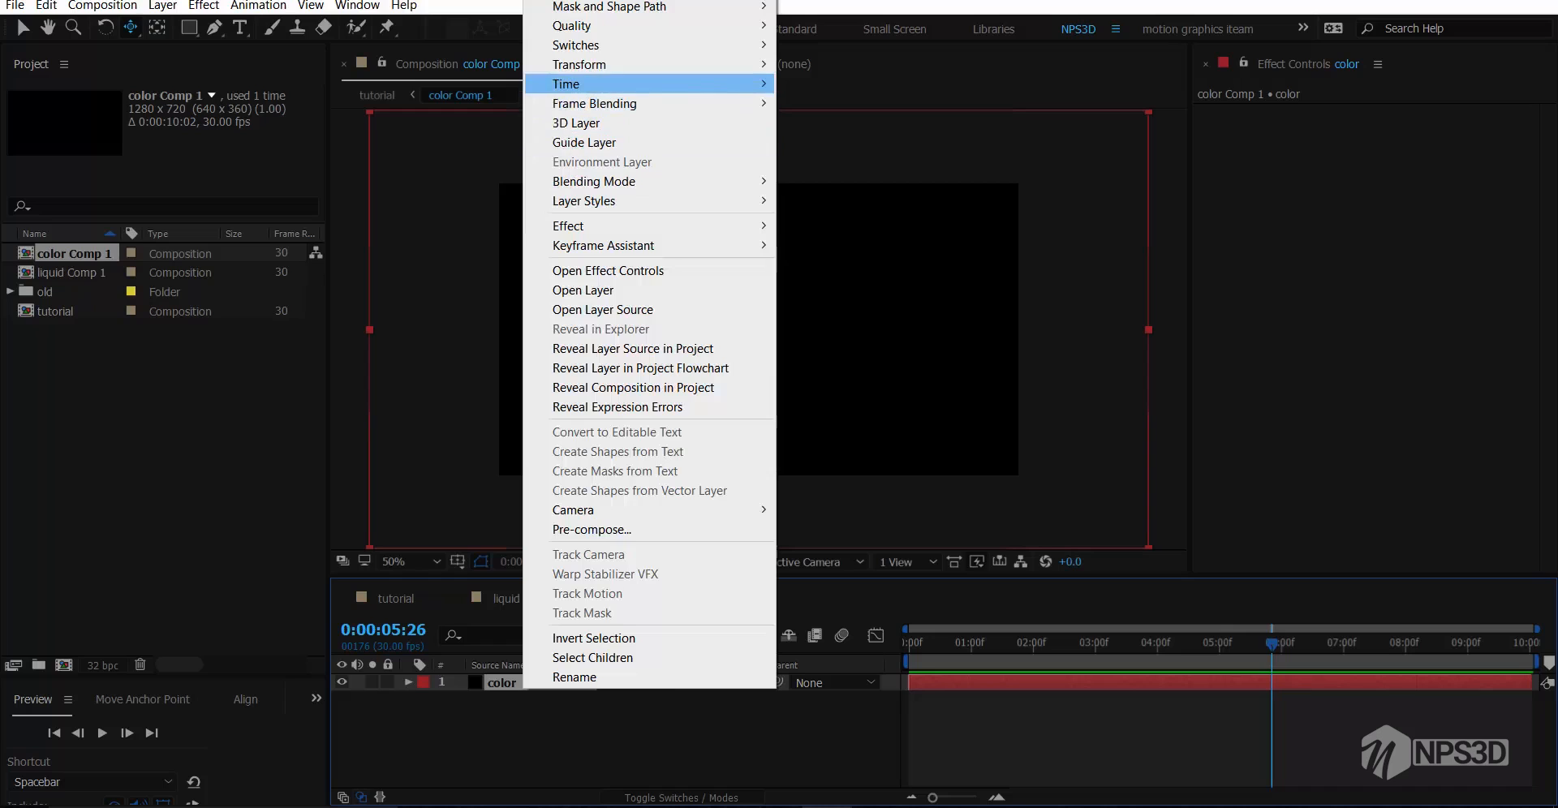
mouse_move(580, 64)
left_click(833, 295)
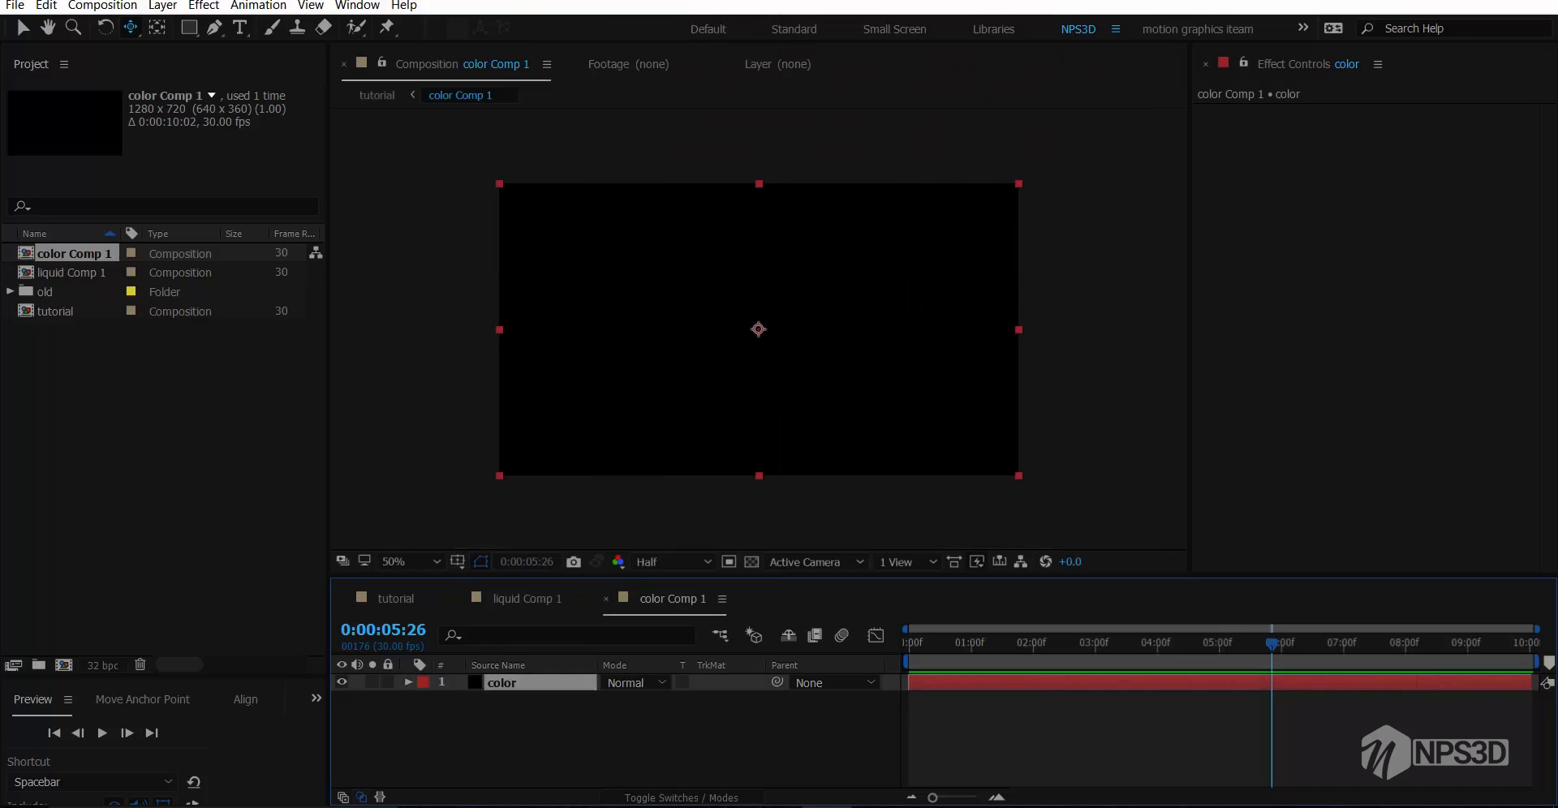
key("ctrl+space")
type("fill")
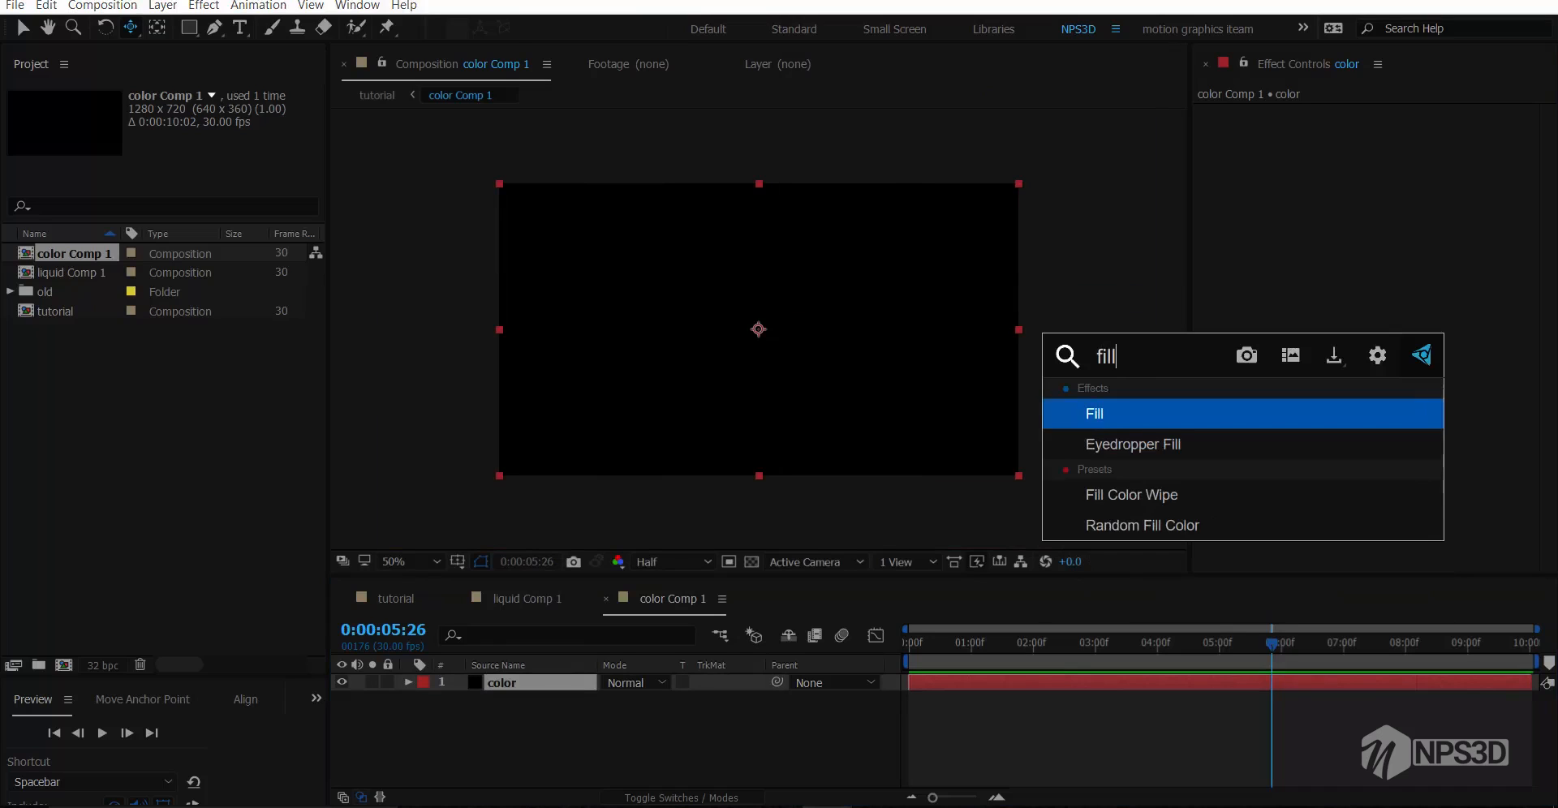
key("Return")
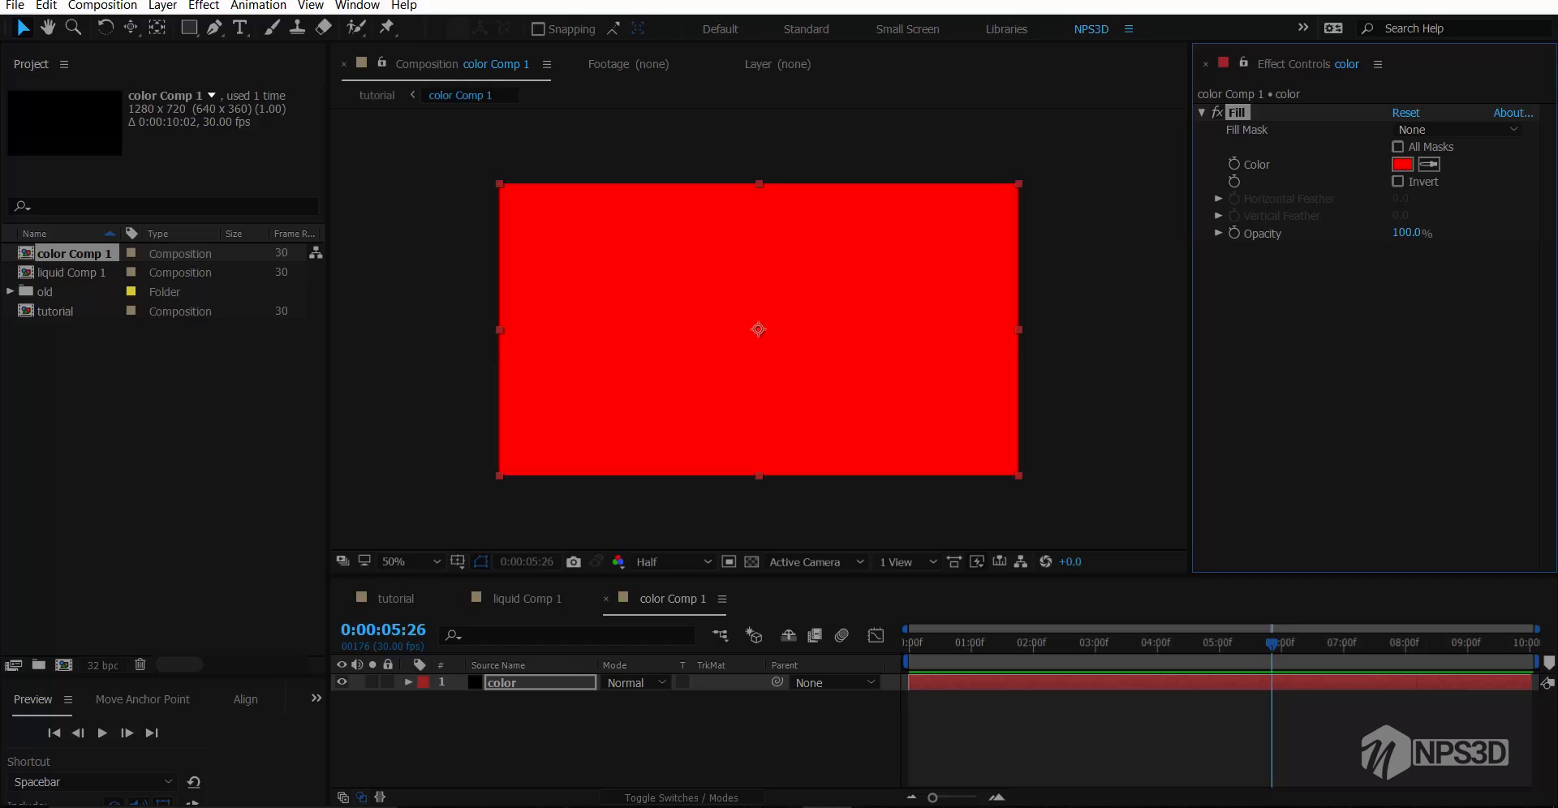
Squash the red color layer vertically into a narrow band and set its rotation to 136°
left_click_drag(759, 475, 759, 357)
key("r")
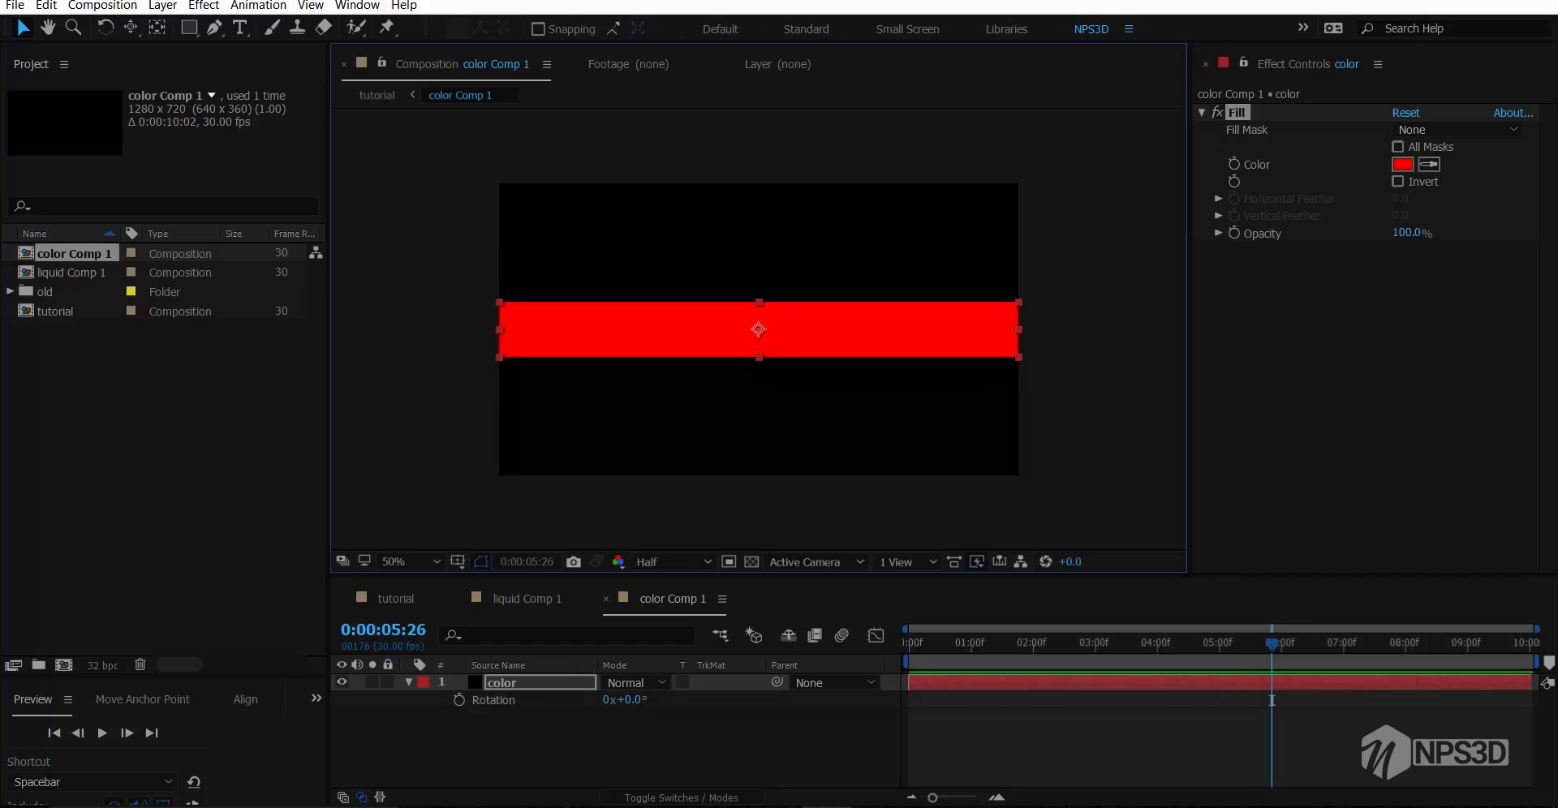
left_click_drag(629, 700, 740, 699)
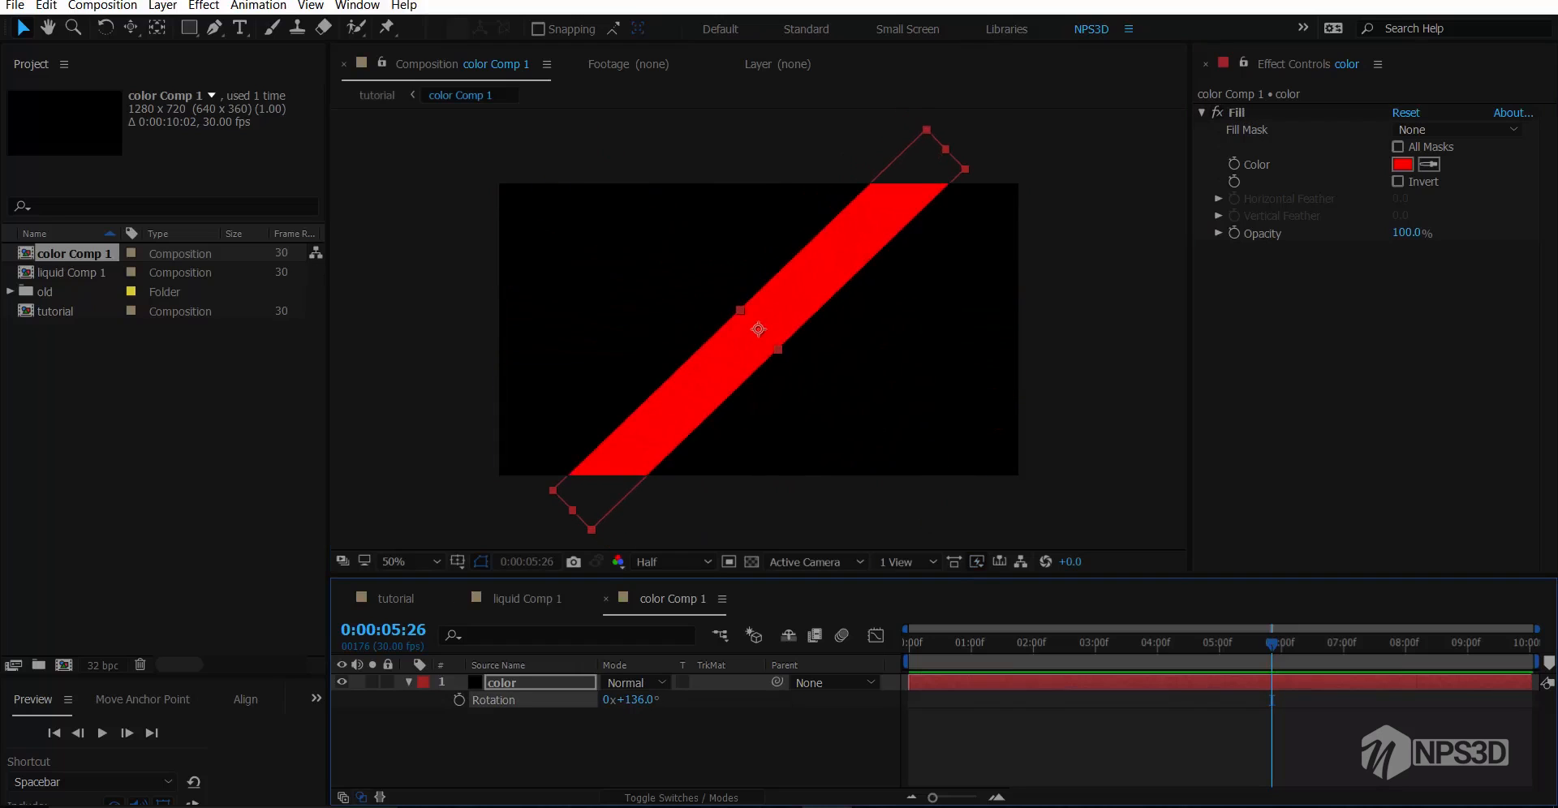
Rename the diagonal stripe's layer to red
key("F2")
key("ctrl+a")
key("Return")
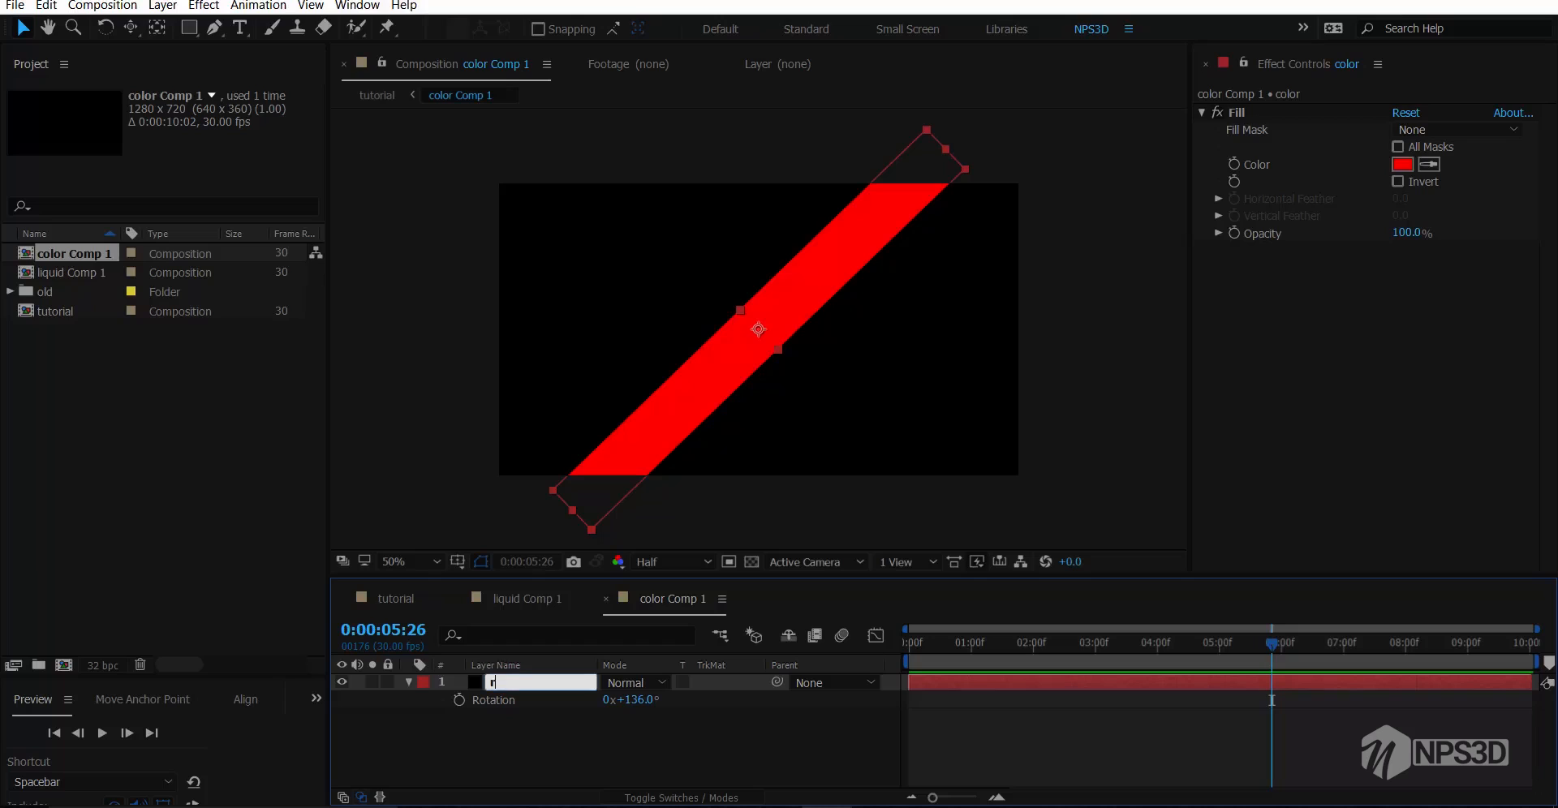
type("red")
Duplicate the stripe layer and rename the copy white
key("ctrl+d")
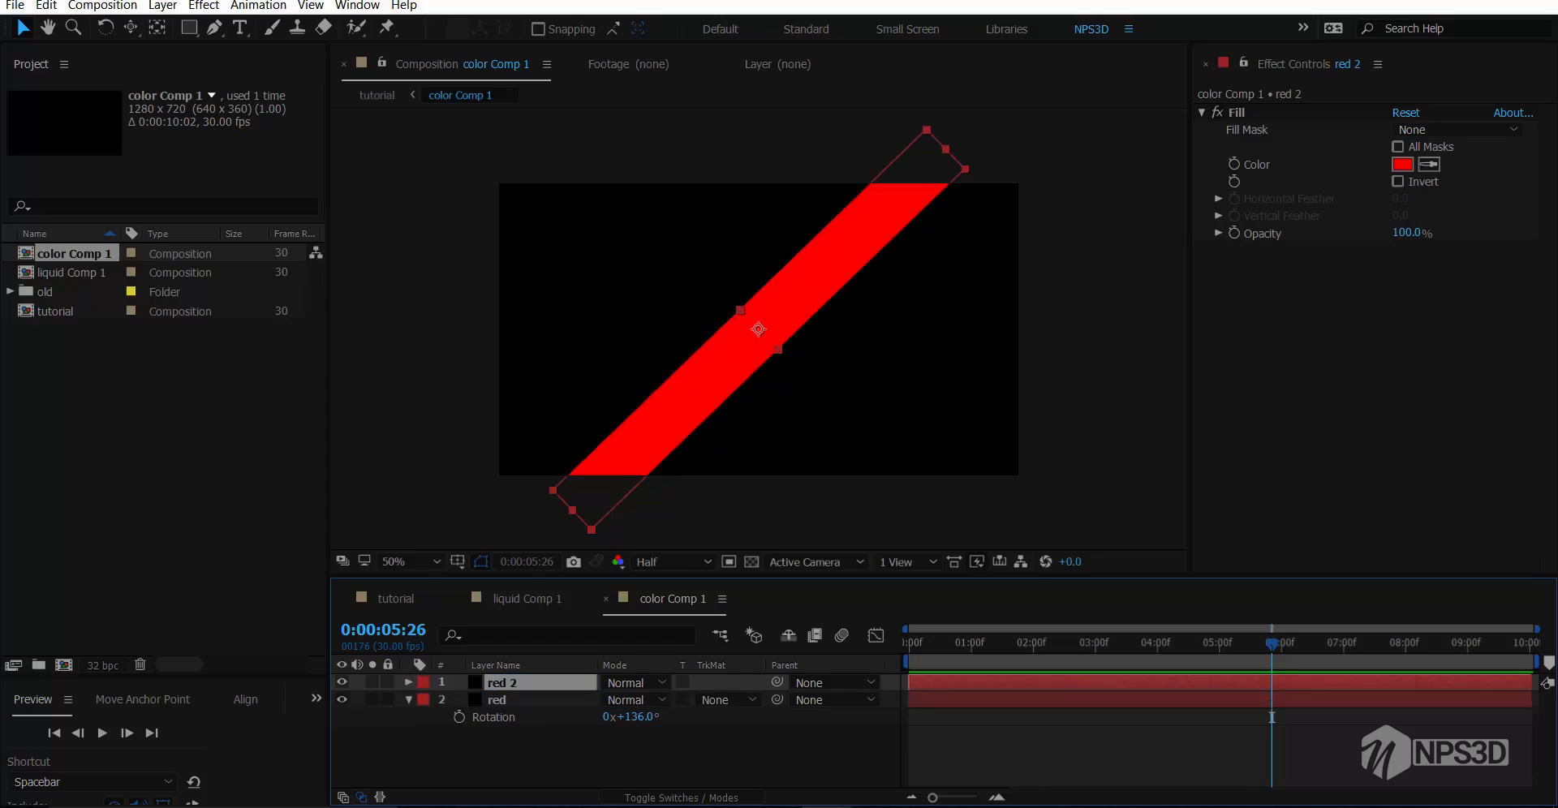
type("whit")
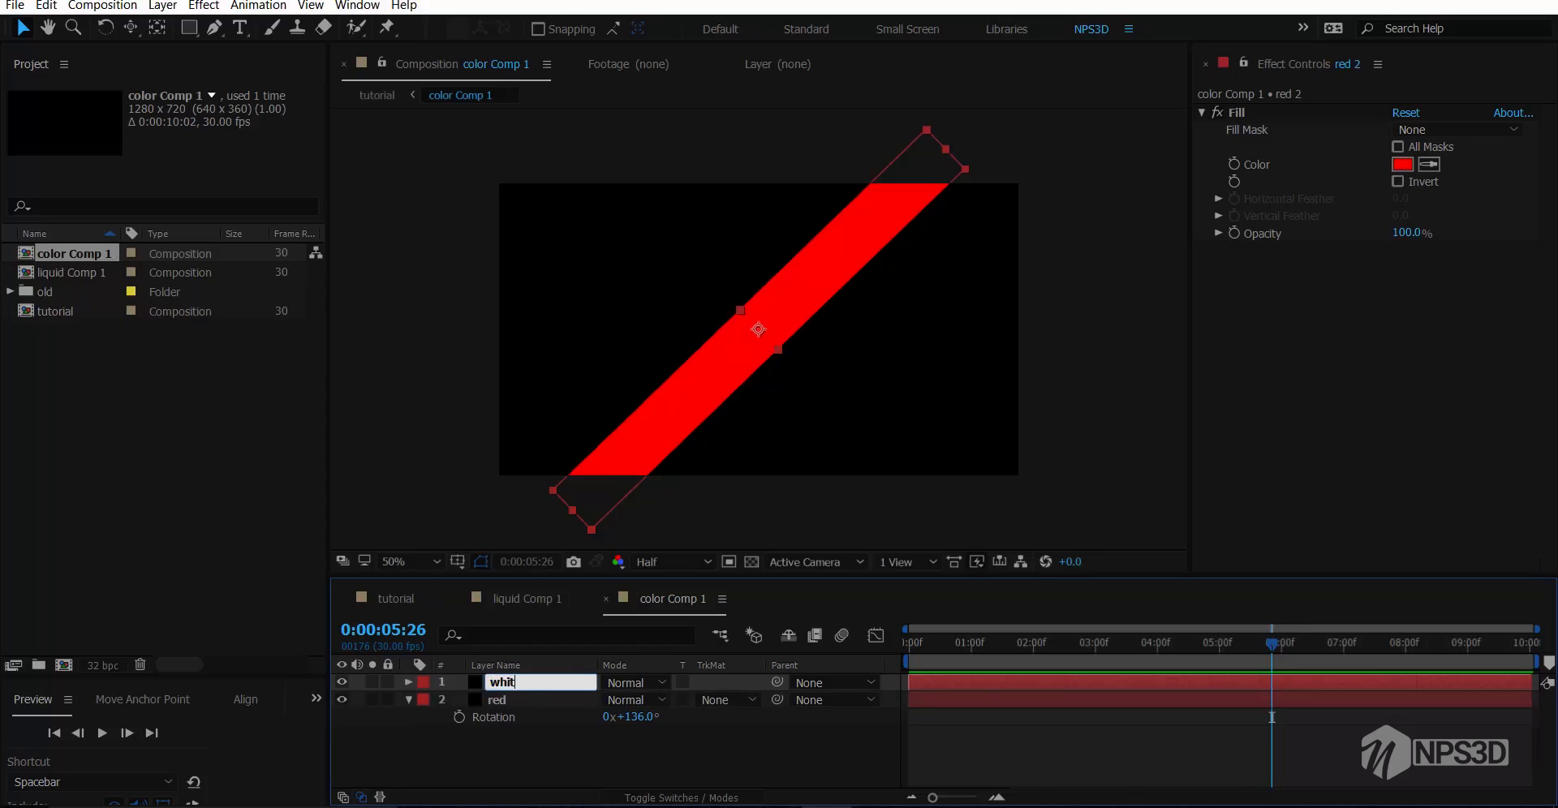
type("e")
key("Return")
key("ctrl+Down")
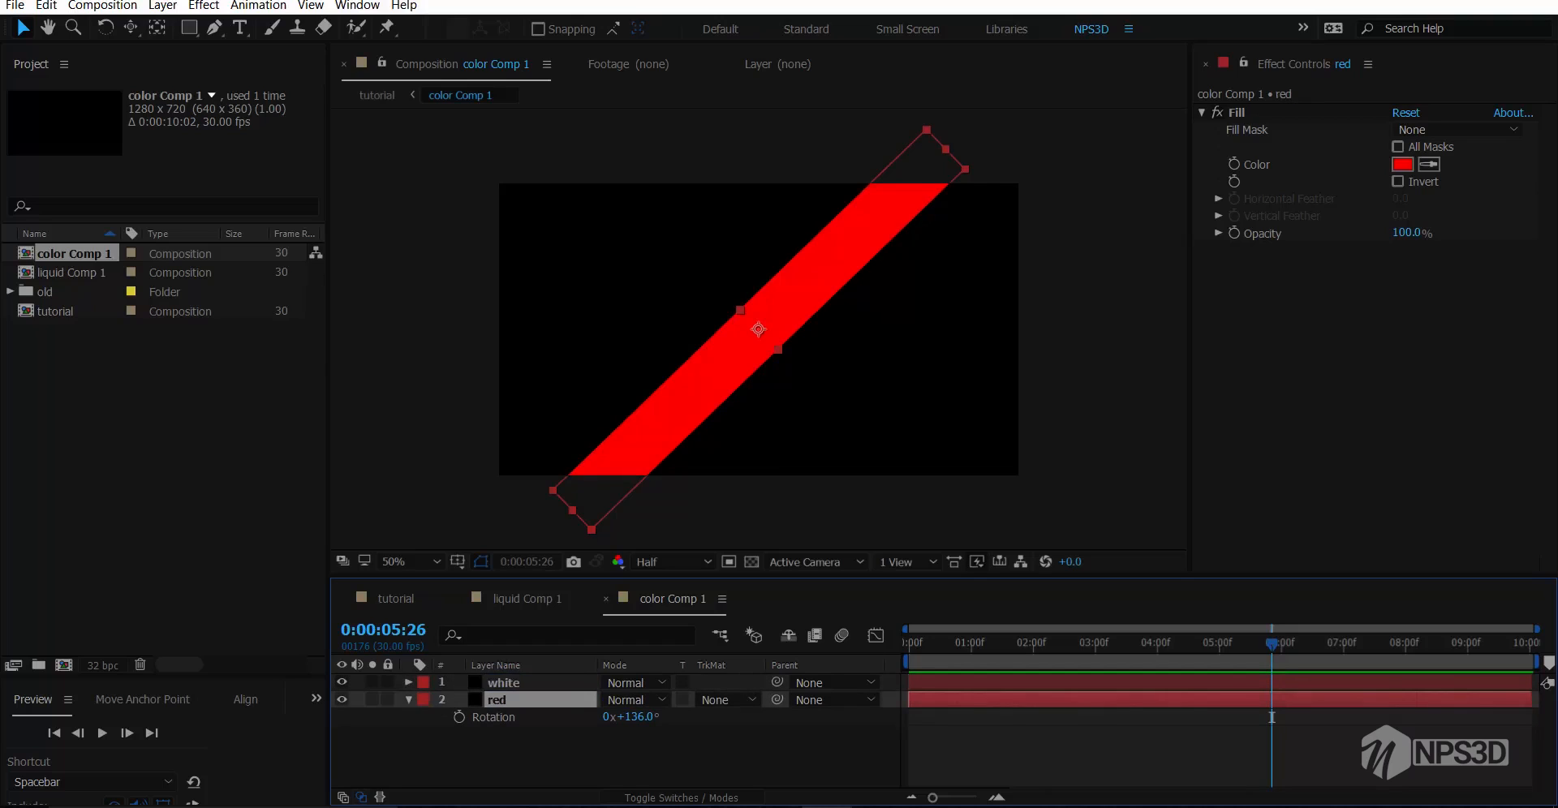
Restore the lower stripe layer's name to color and collapse its rotation property
key("Return")
key("Return")
key("ctrl+Up")
key("ctrl+Down")
key("r")
Set the white layer's Fill color to FFFFFF and move it up-left so it sits flush beside the red stripe
key("ctrl+Up")
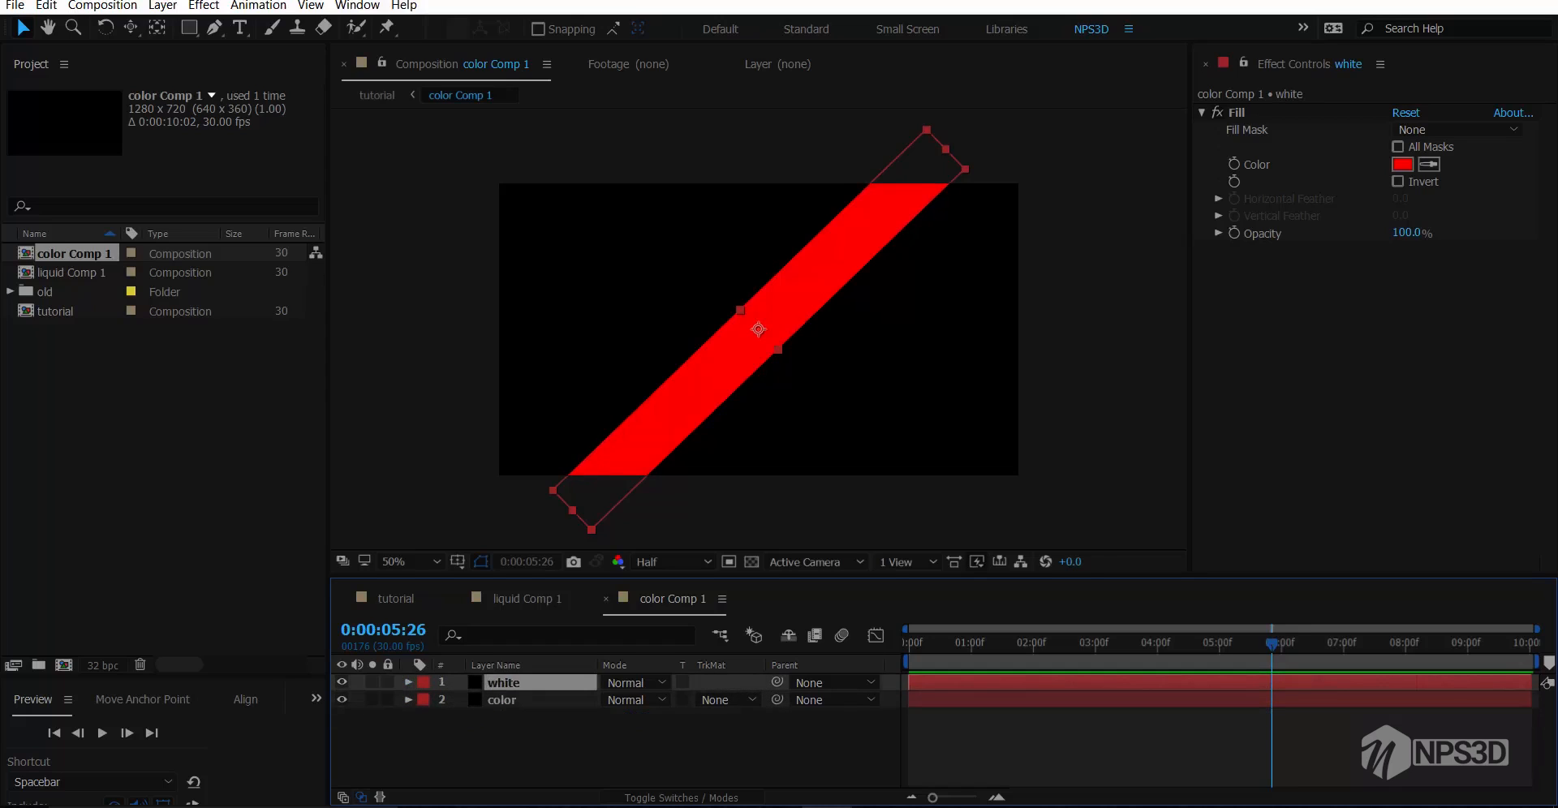
left_click(1403, 165)
left_click_drag(1183, 308, 1113, 289)
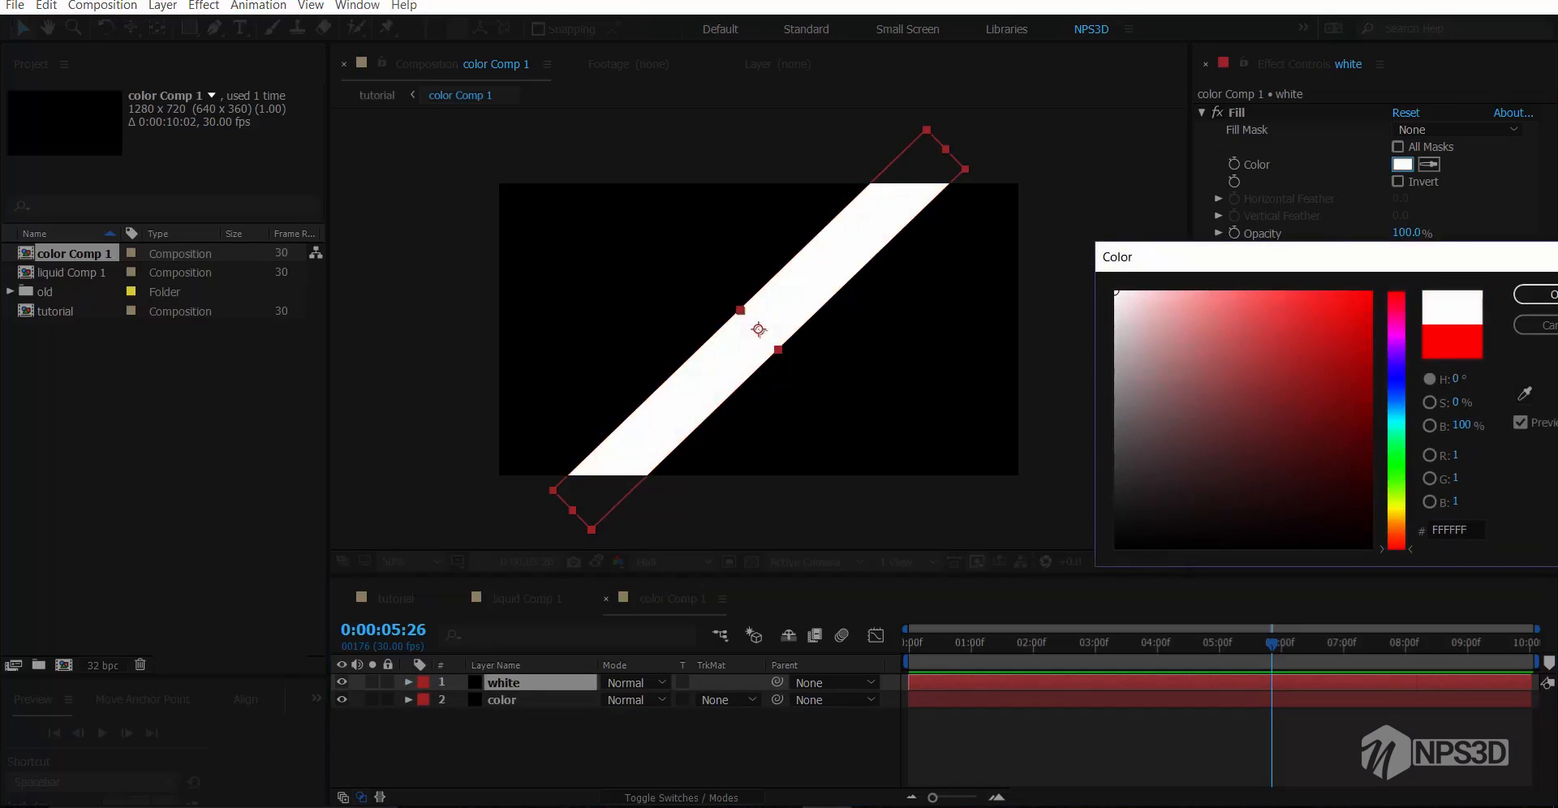
key("Return")
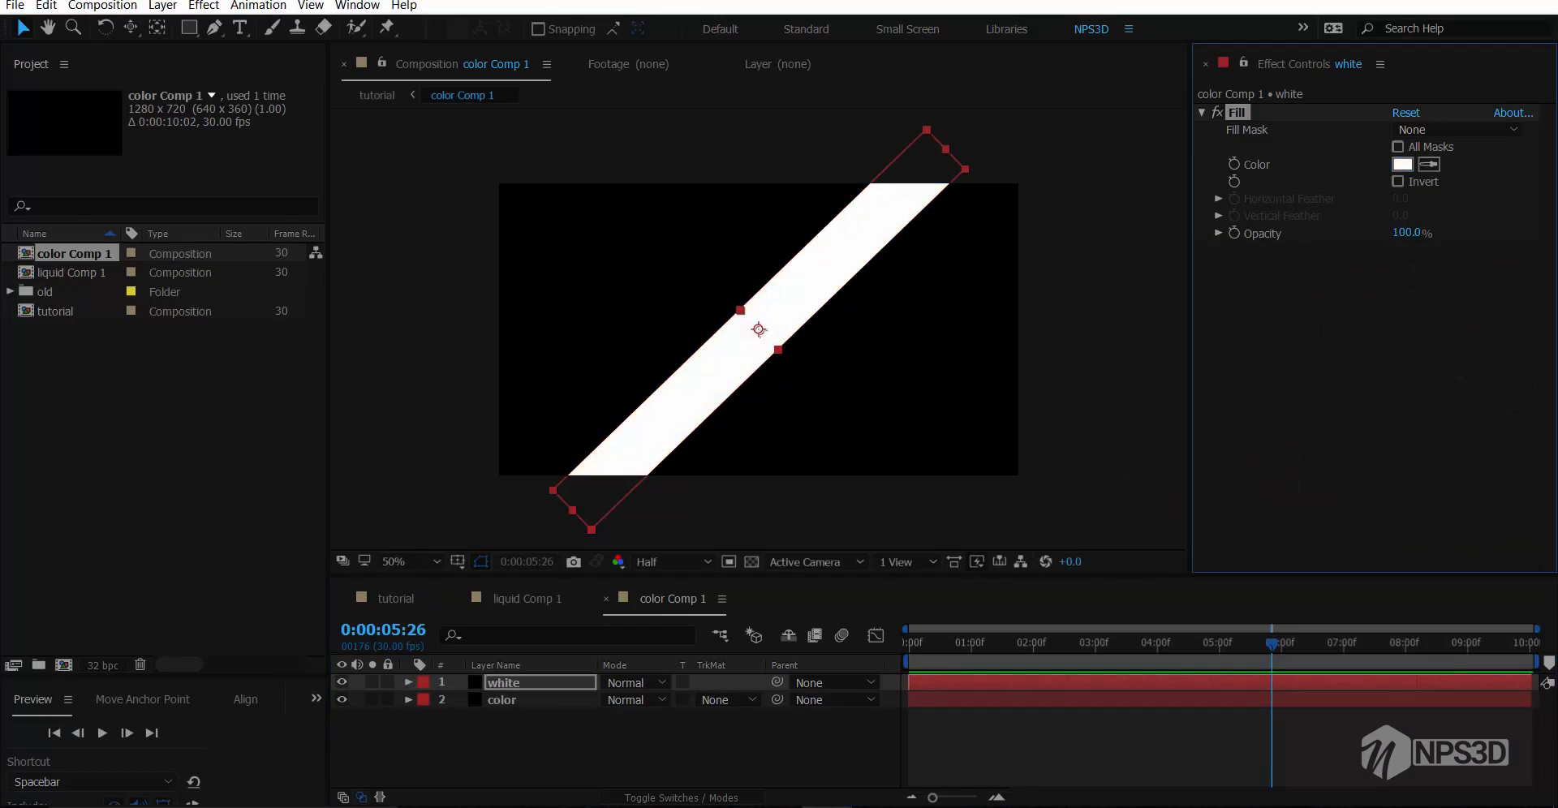
left_click_drag(758, 330, 711, 301)
left_click_drag(523, 483, 505, 499)
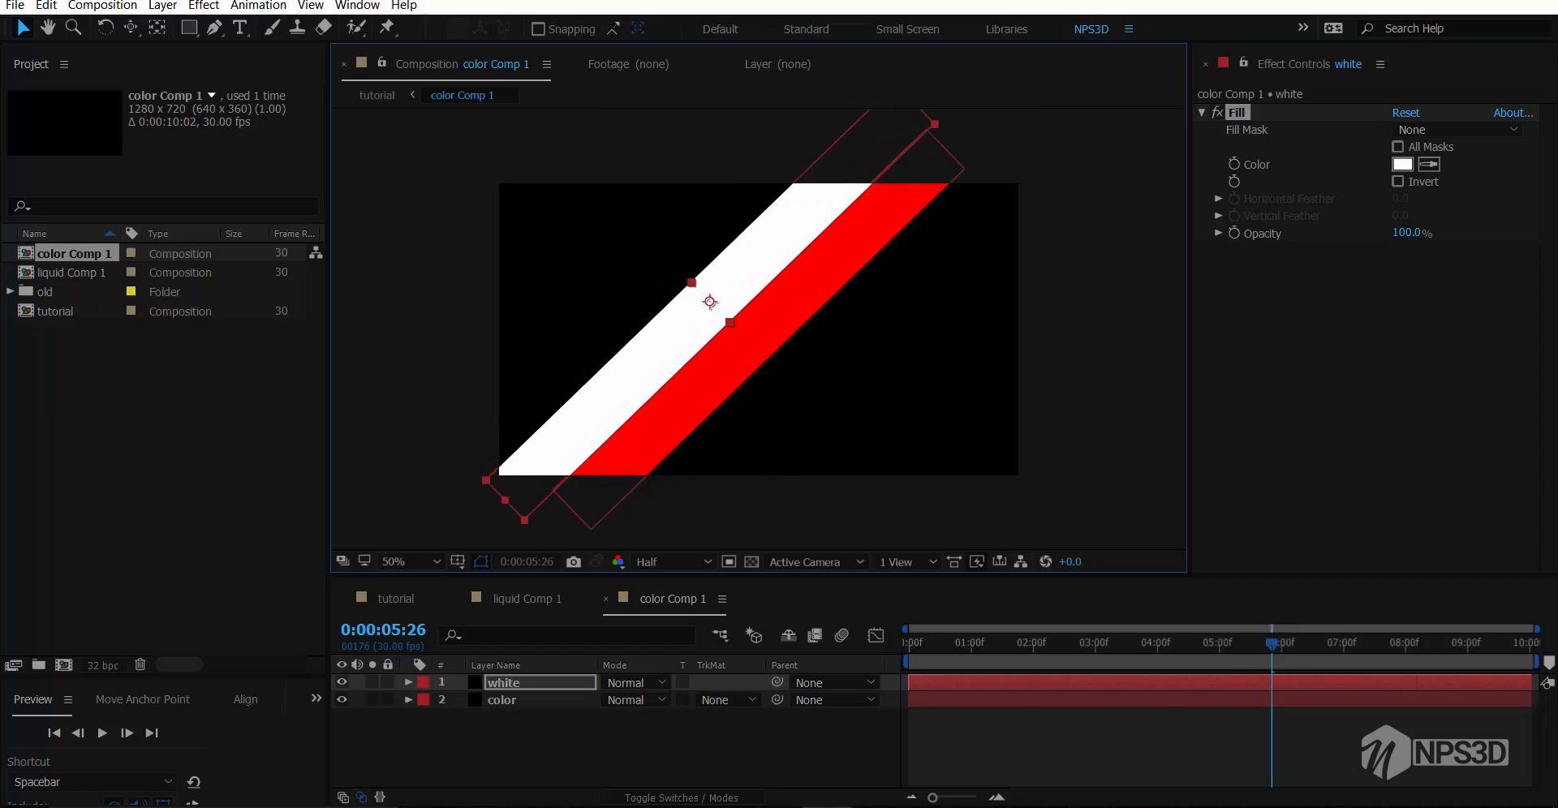
Duplicate the red stripe twice and the white stripe once, placing the copies up-left to continue the alternating diagonal pattern
left_click(503, 700)
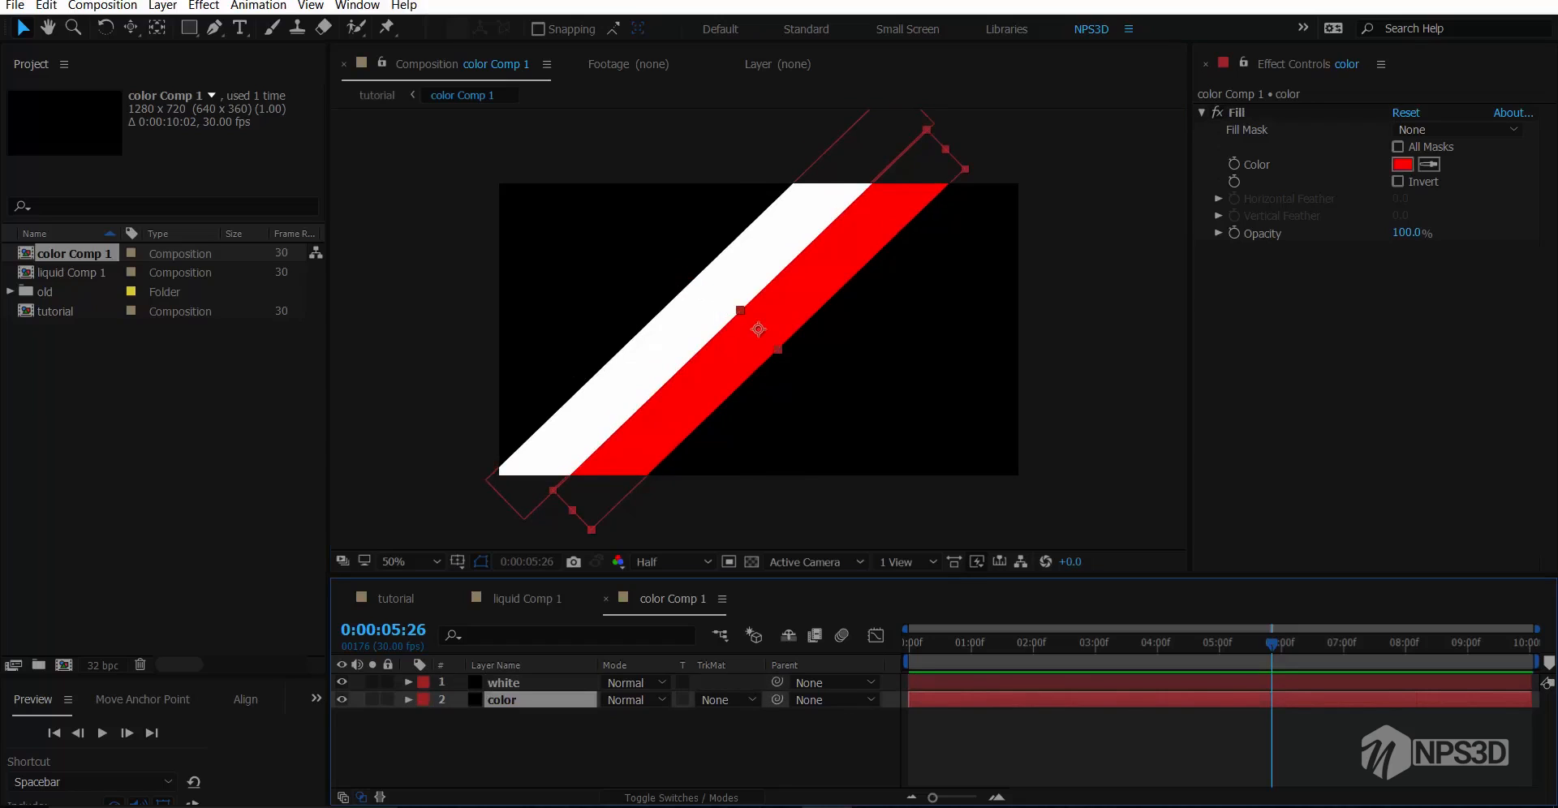
key("ctrl+d")
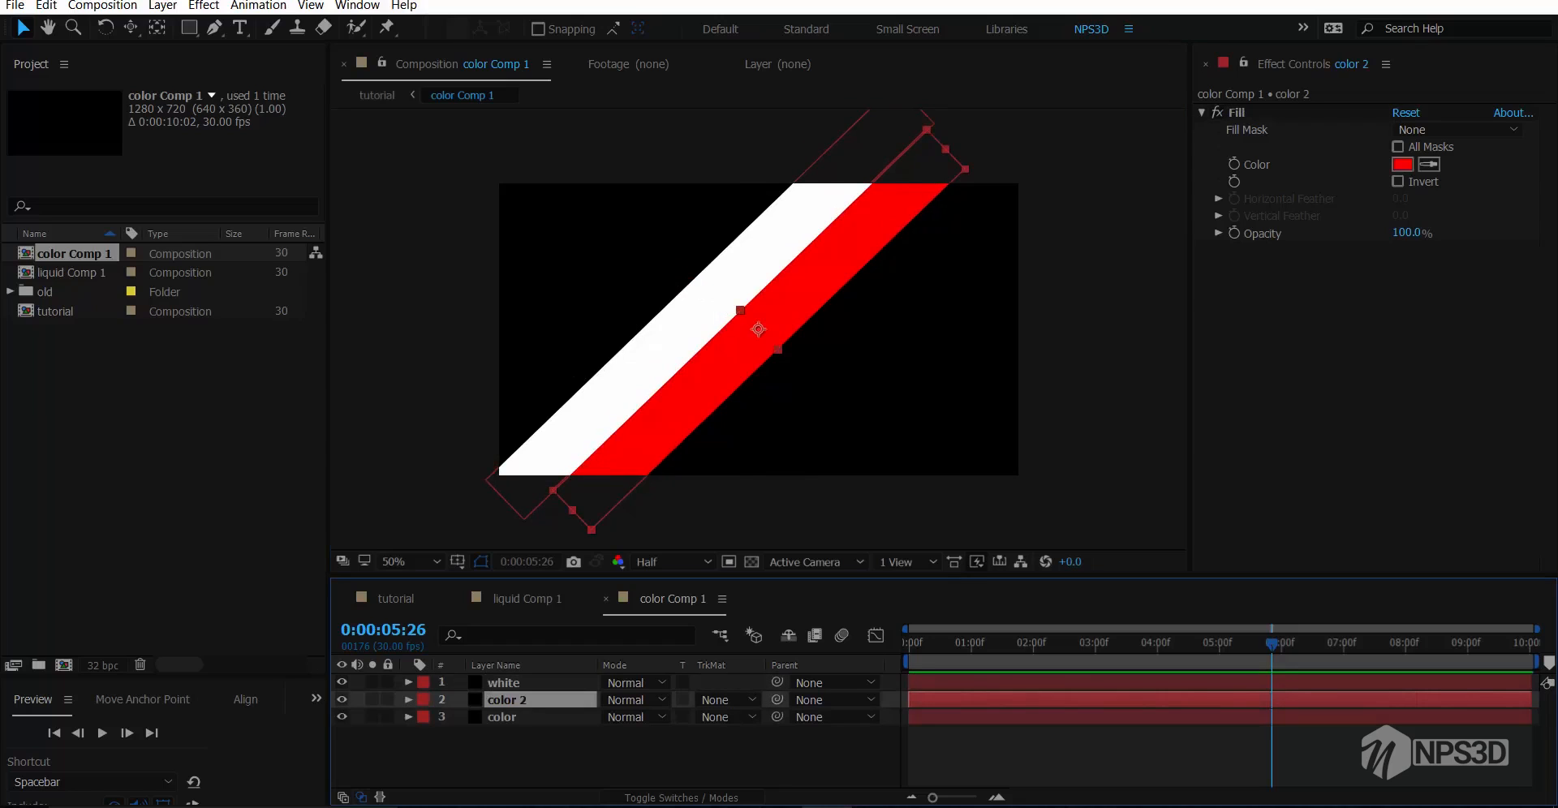
left_click_drag(746, 345, 547, 185)
left_click(505, 683)
key("ctrl+d")
left_click(629, 253)
key("ctrl+d")
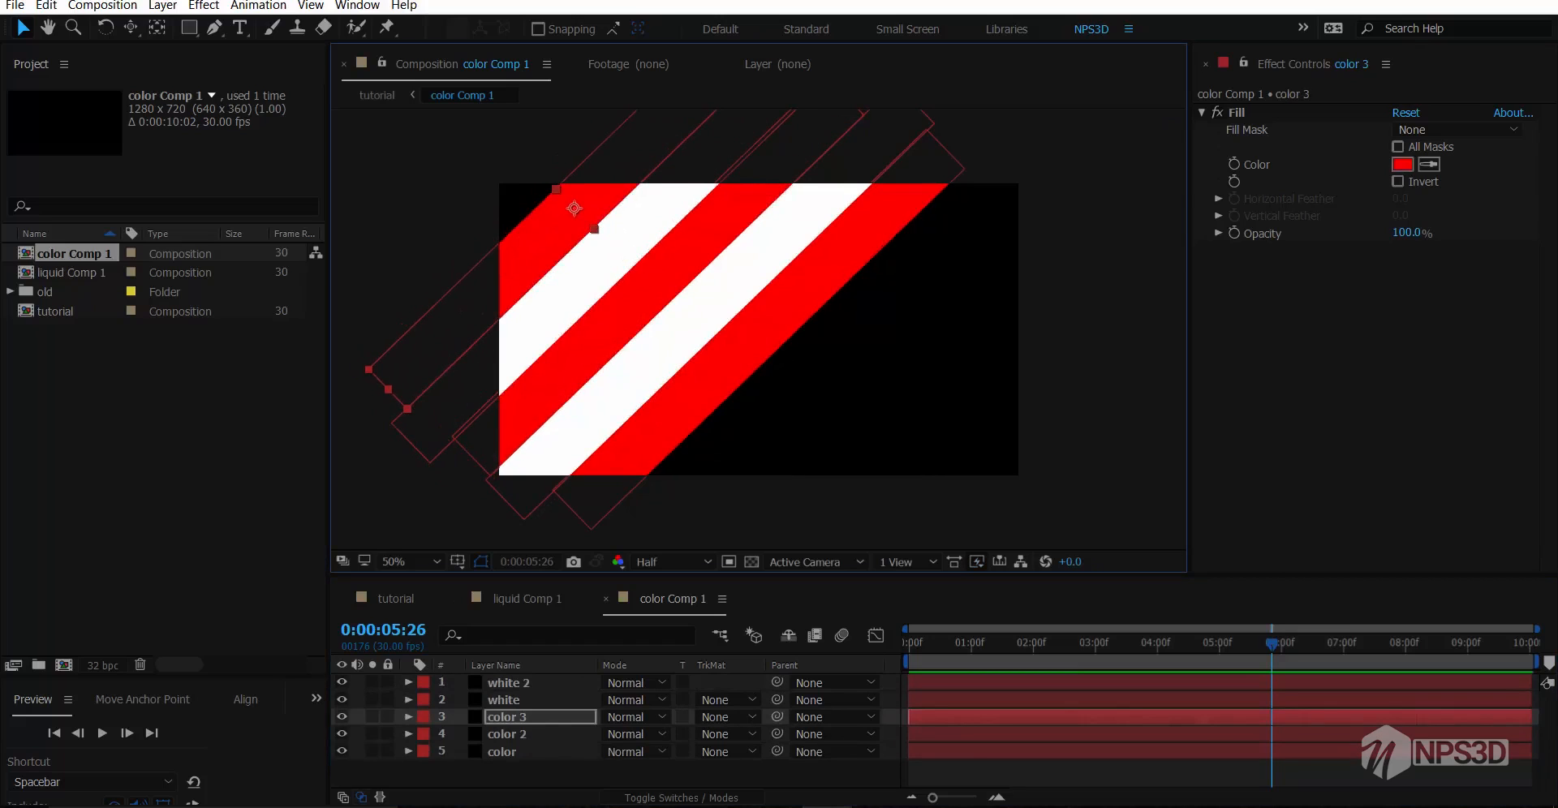
Duplicate the white stripe again and place one of the two in the frame's upper-left corner beside the last red stripe
left_click(707, 302)
key("ctrl+d")
left_click_drag(616, 250, 502, 171)
key("ctrl+z")
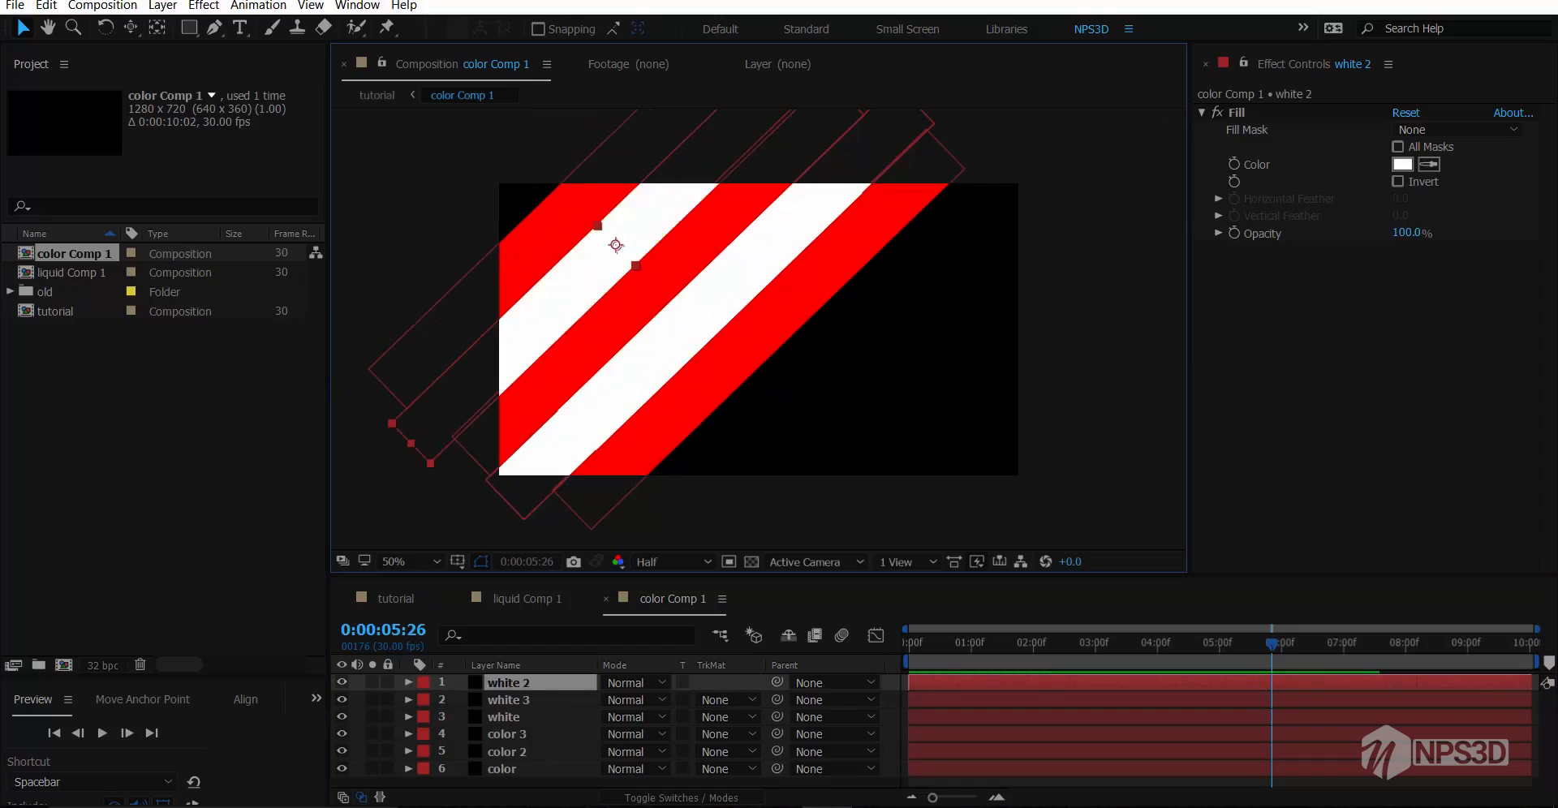
left_click(509, 683)
left_click(508, 701)
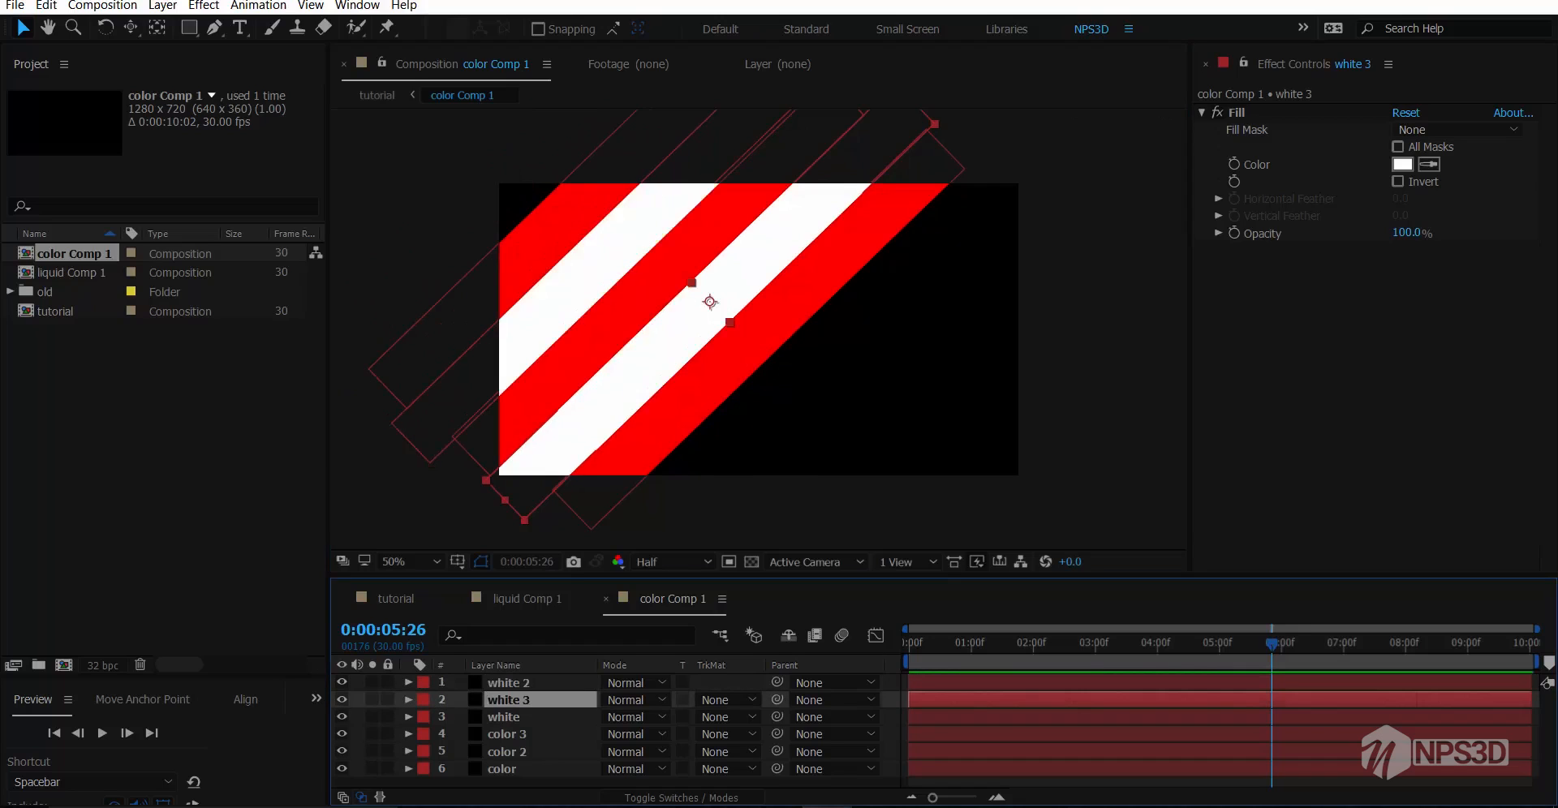
left_click(505, 717)
left_click_drag(709, 302, 532, 176)
left_click(535, 783)
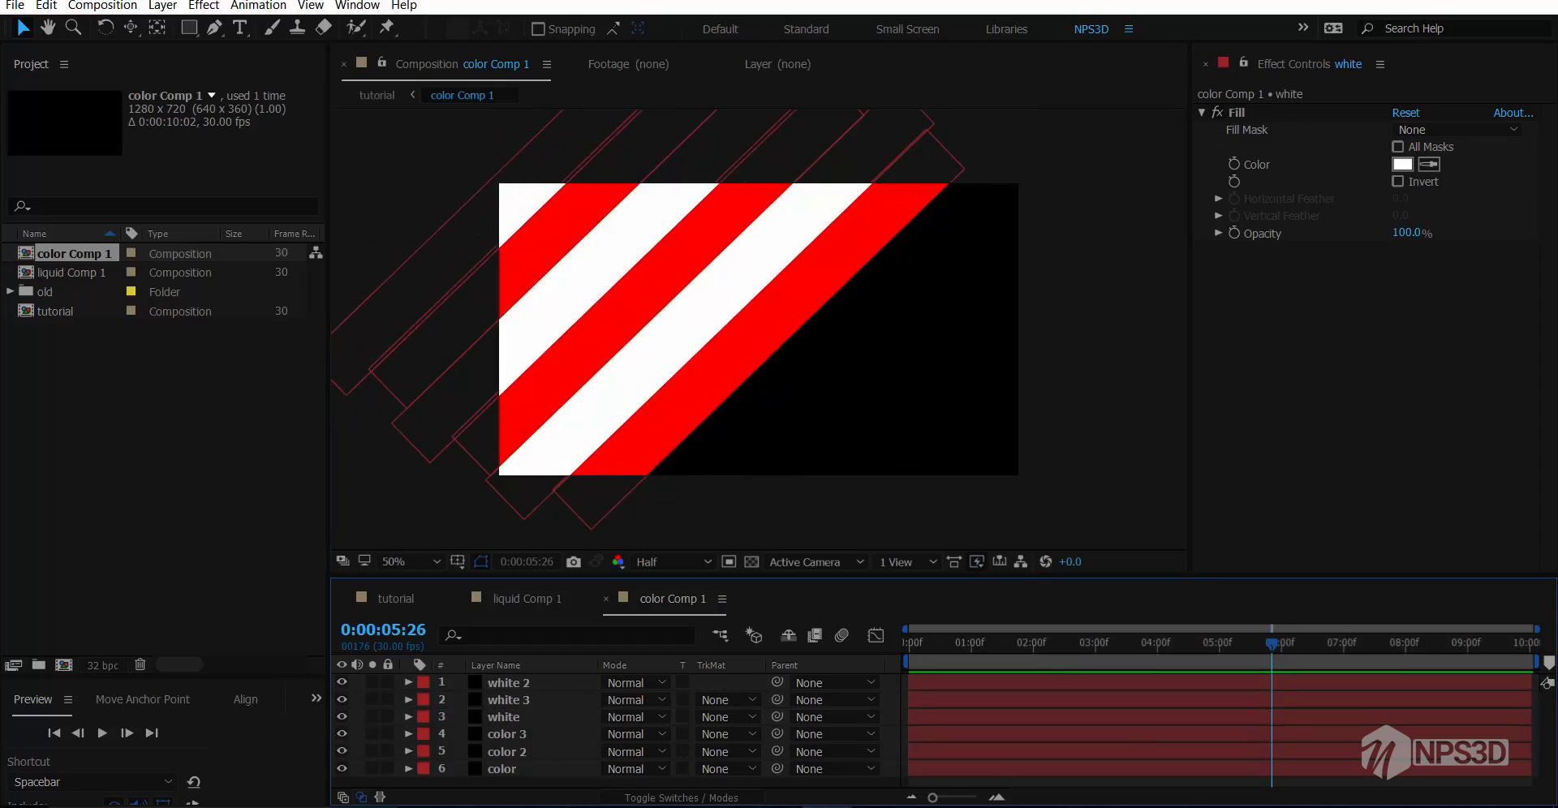
Duplicate all six stripes and move the copies down-right so the alternating pattern fills the whole frame
left_click(503, 769)
key("ctrl+a")
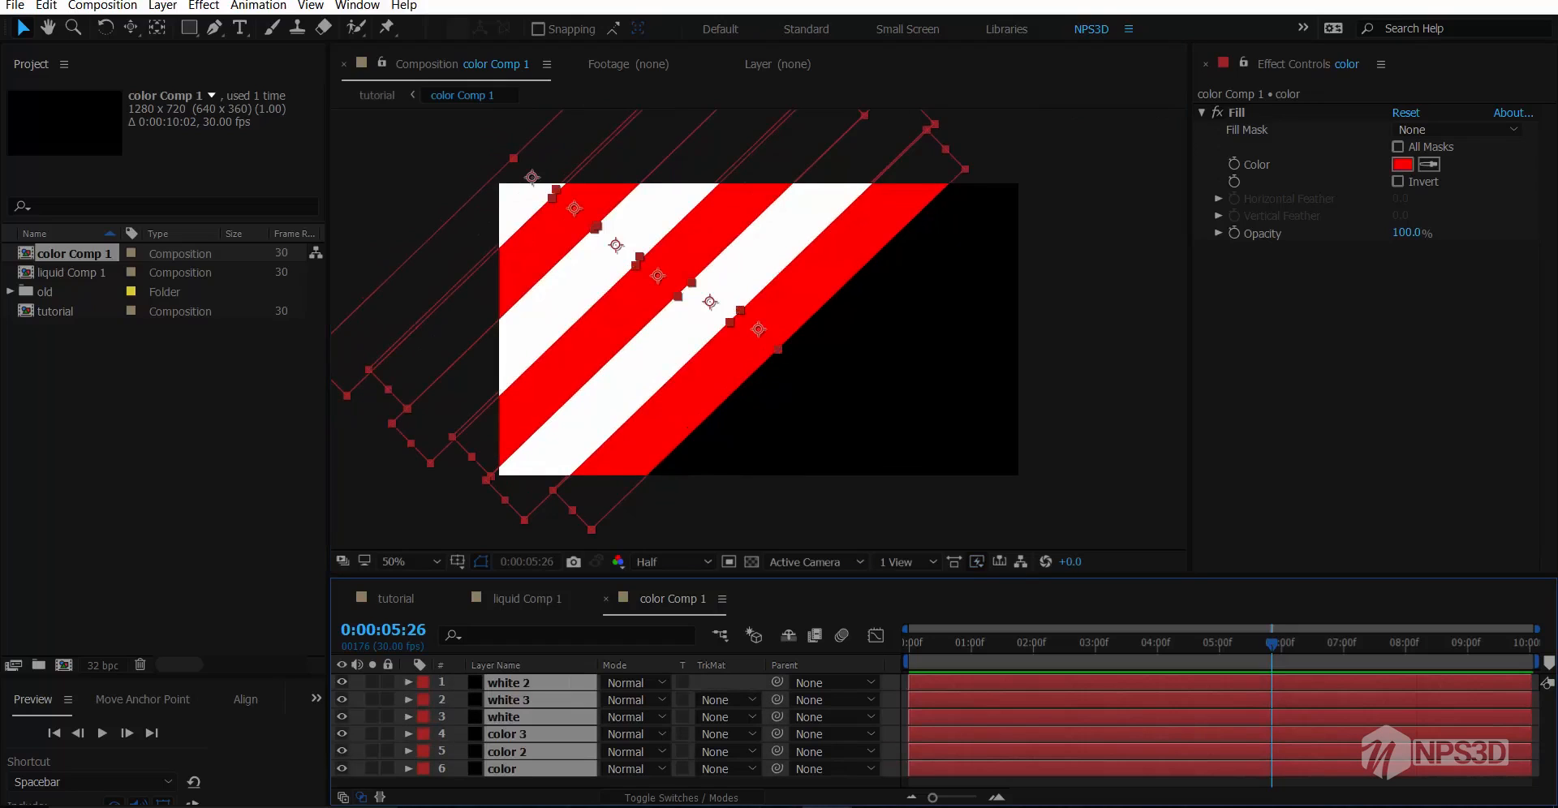
key("ctrl+d")
left_click_drag(657, 276, 932, 458)
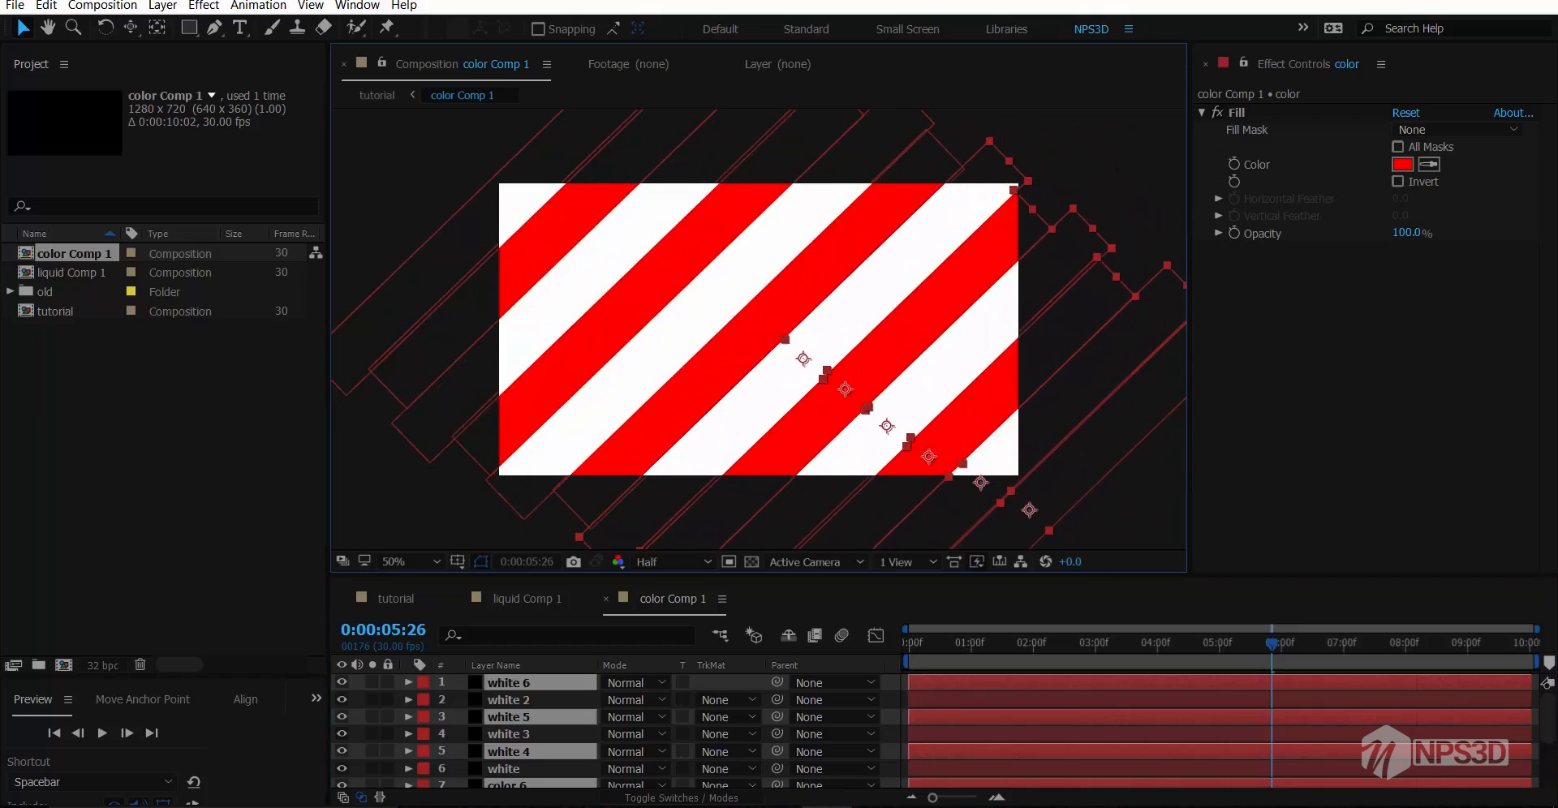
key("ctrl+shift+a")
key("comma")
key("comma")
key("comma")
key("comma")
key("period")
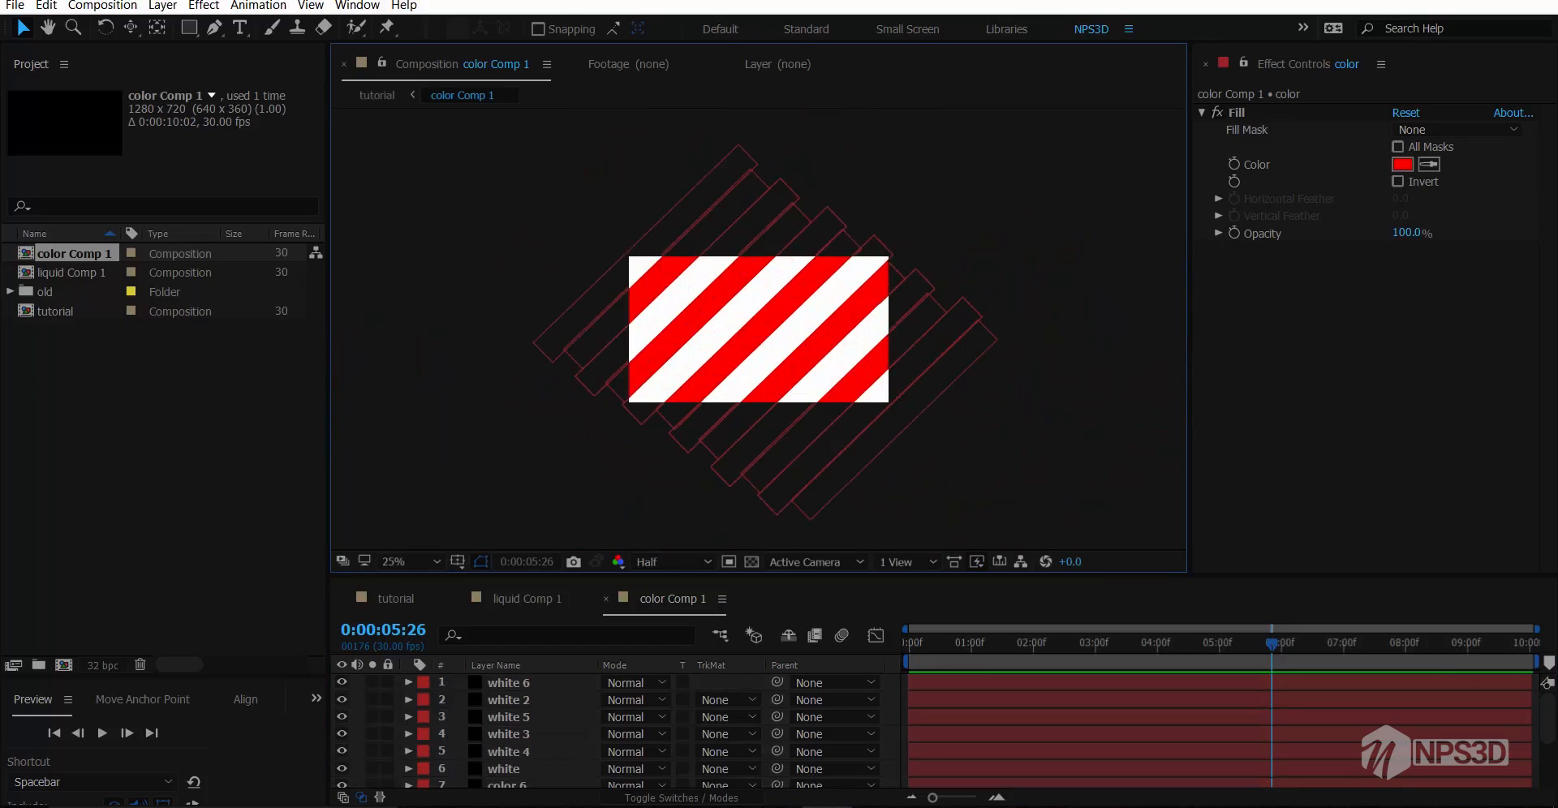
Set the Fill color of the color 6 stripe to cyan 00FFF0
scroll(519, 734, "down", 1)
left_click(519, 734)
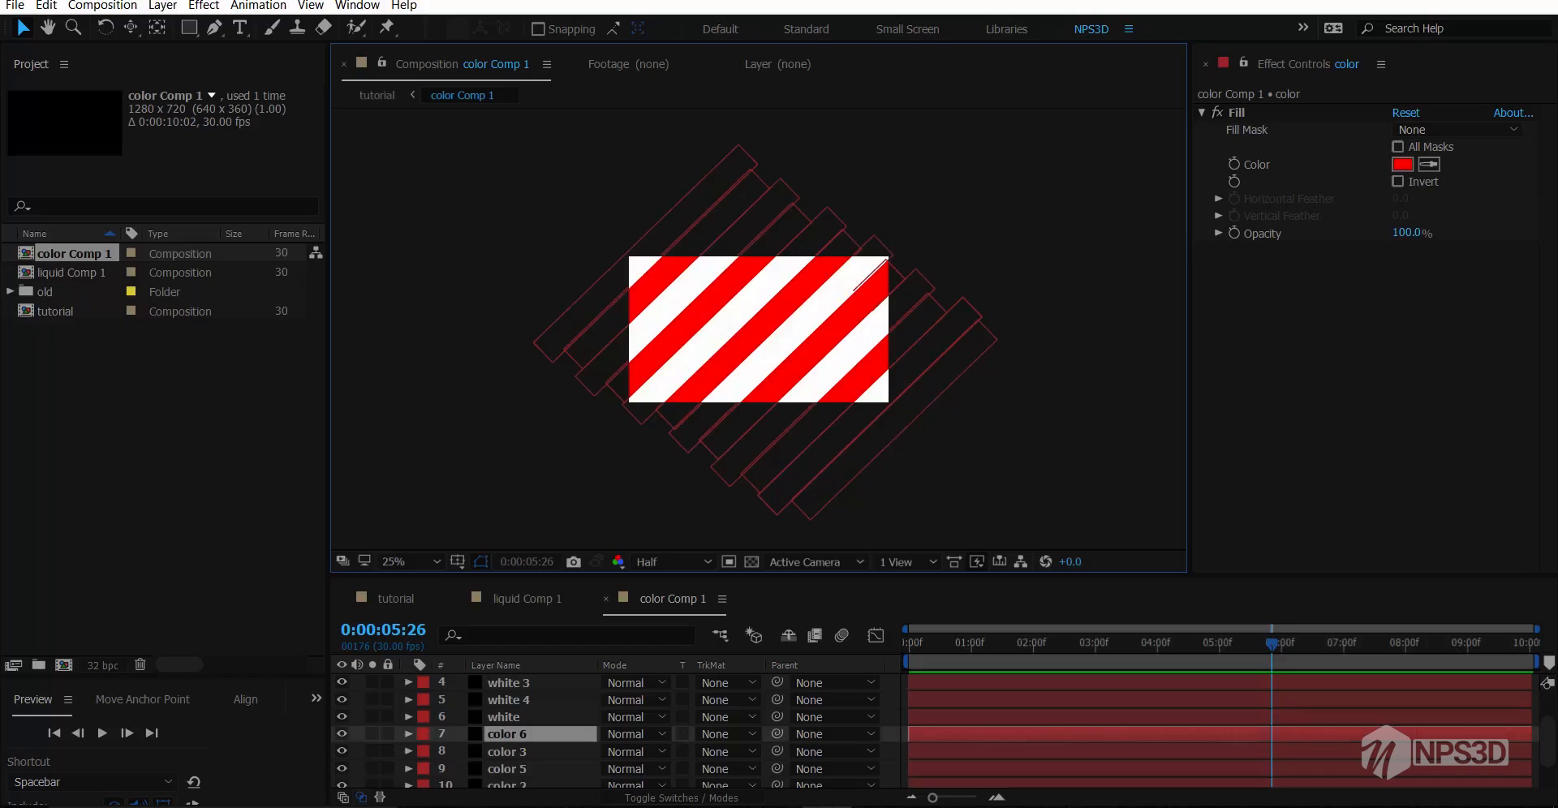
key("period")
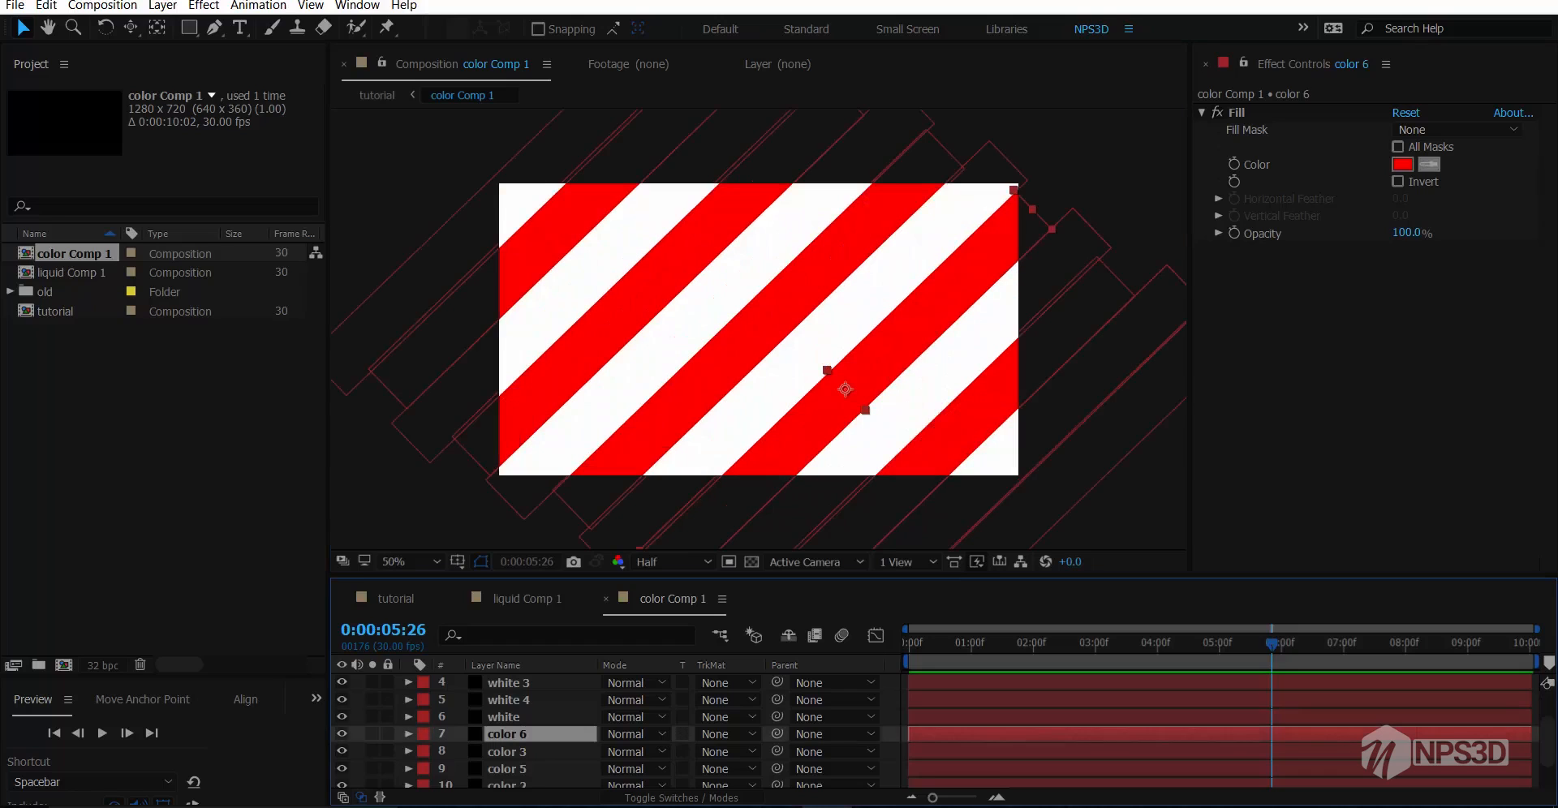
left_click(1403, 164)
left_click(1396, 408)
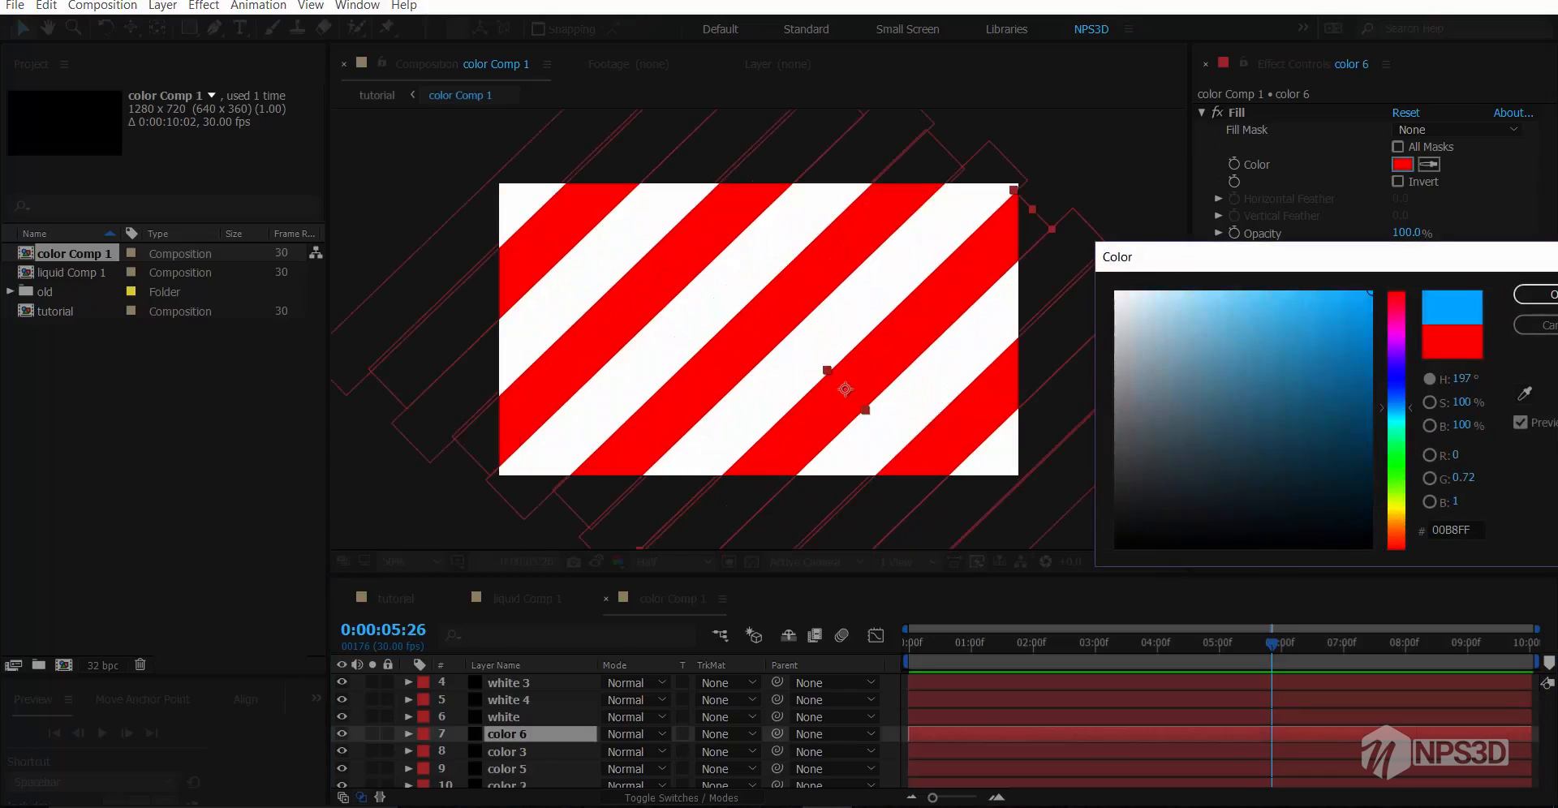
mouse_move(1395, 408)
left_mouse_down()
mouse_move(1395, 424)
mouse_move(1396, 382)
mouse_move(1395, 487)
mouse_move(1396, 394)
mouse_move(1396, 422)
left_mouse_up()
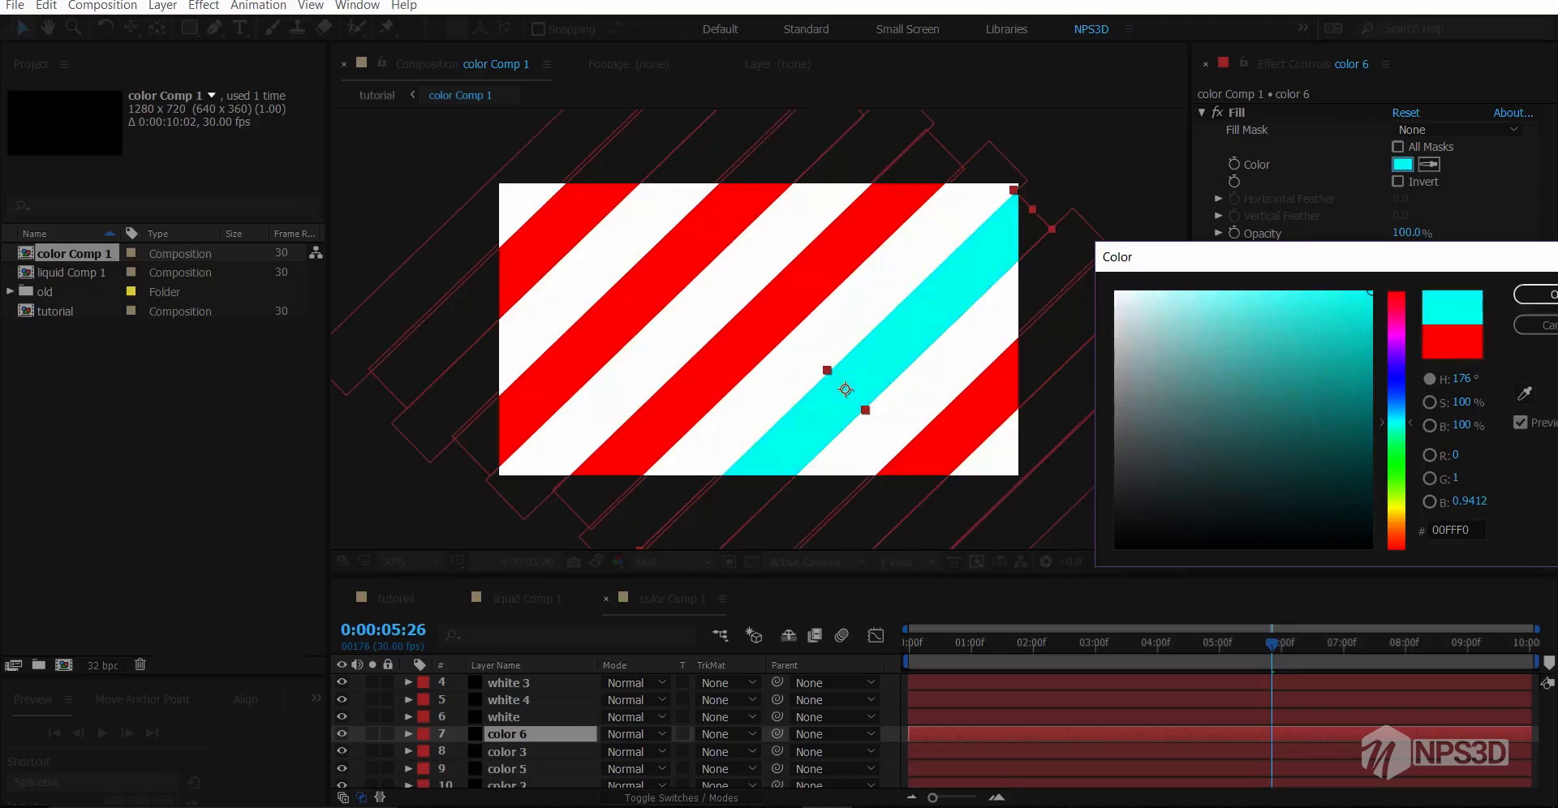
left_click(1544, 295)
Sample the cyan stripe's color into the Fill of the color 3 and color 5 layers
left_click(508, 752)
left_click(1429, 165)
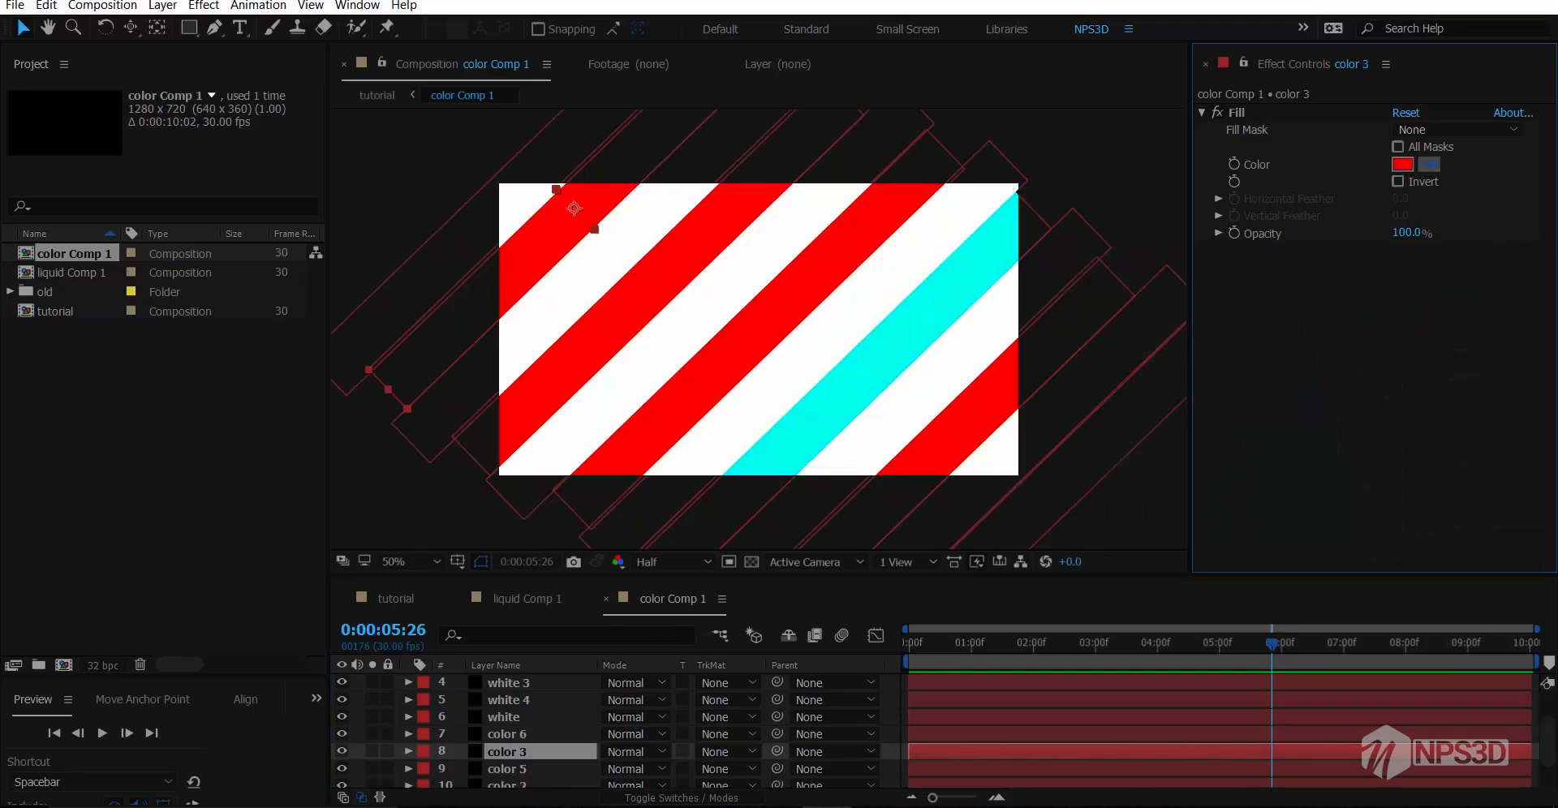
left_click(974, 258)
left_click(508, 769)
left_click(1428, 164)
left_click(973, 258)
Recolor the color 2, color 4 and color layers by sampling the cyan stripe into their Fill effects
scroll(519, 754, "down", 2)
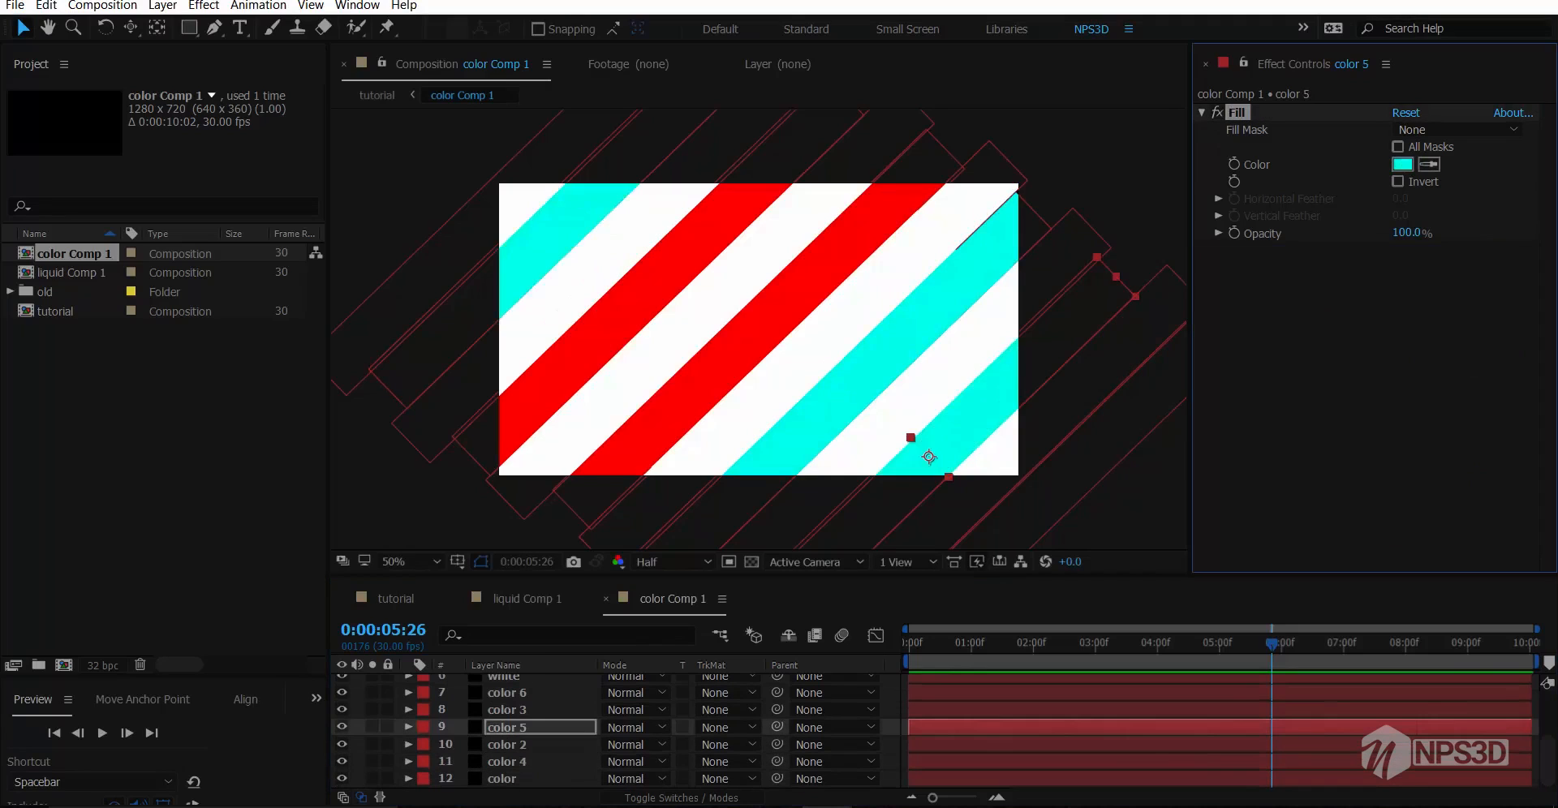
left_click(508, 744)
left_click(1429, 165)
left_click(973, 258)
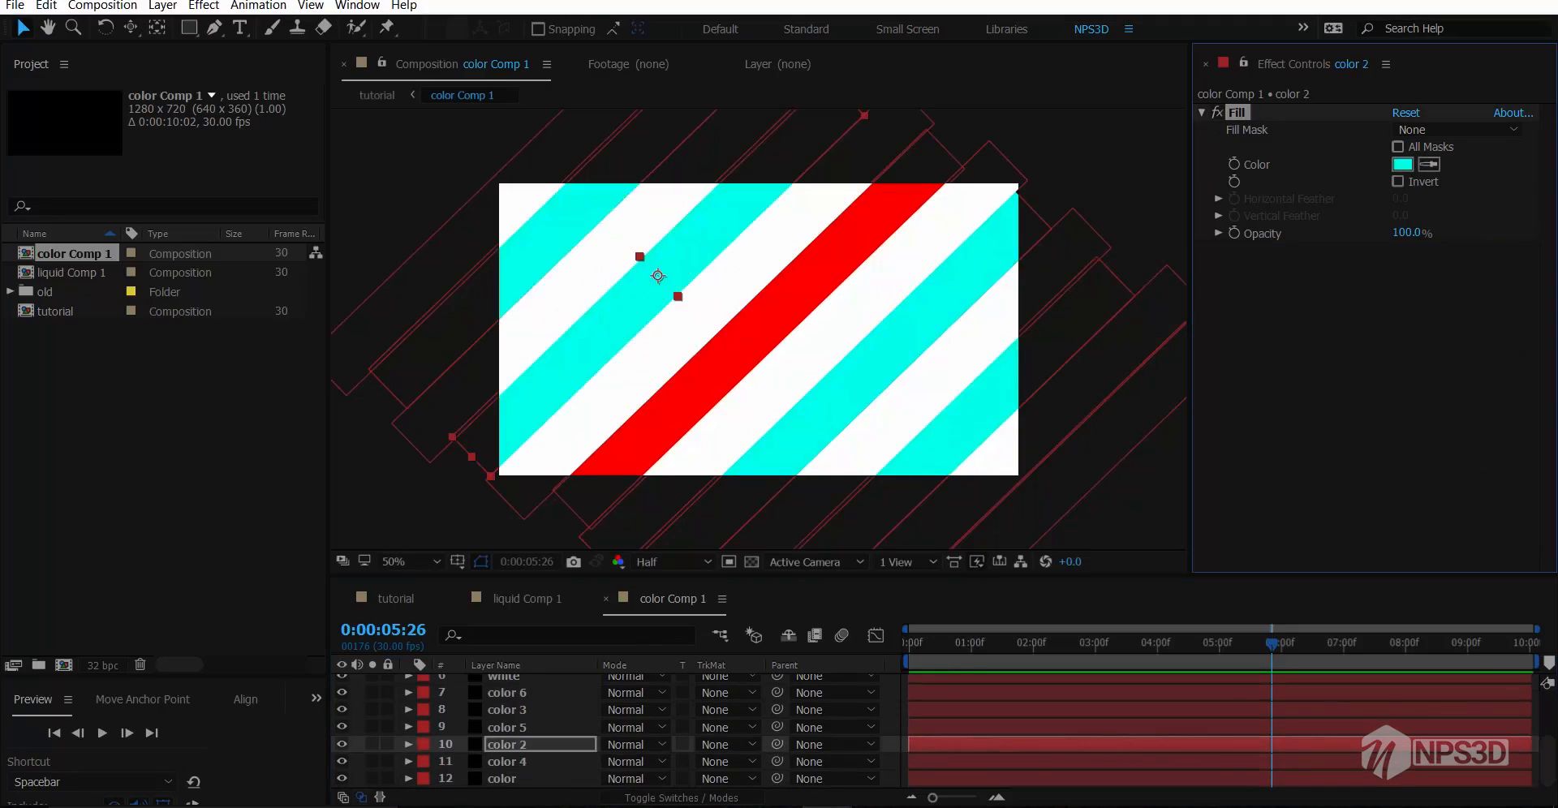
left_click(508, 762)
left_click(1237, 112)
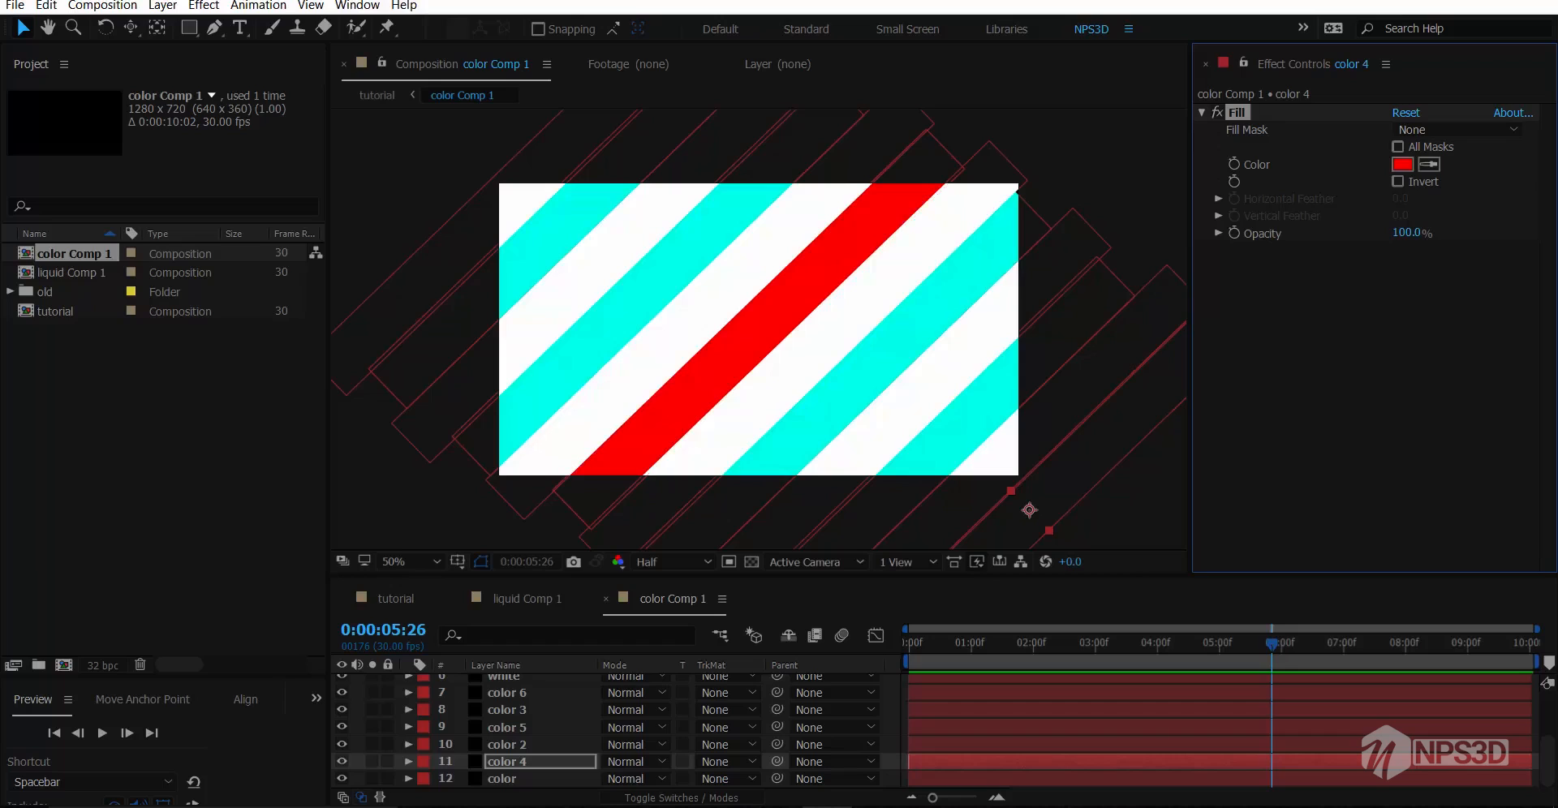
left_click(966, 252)
left_click(503, 779)
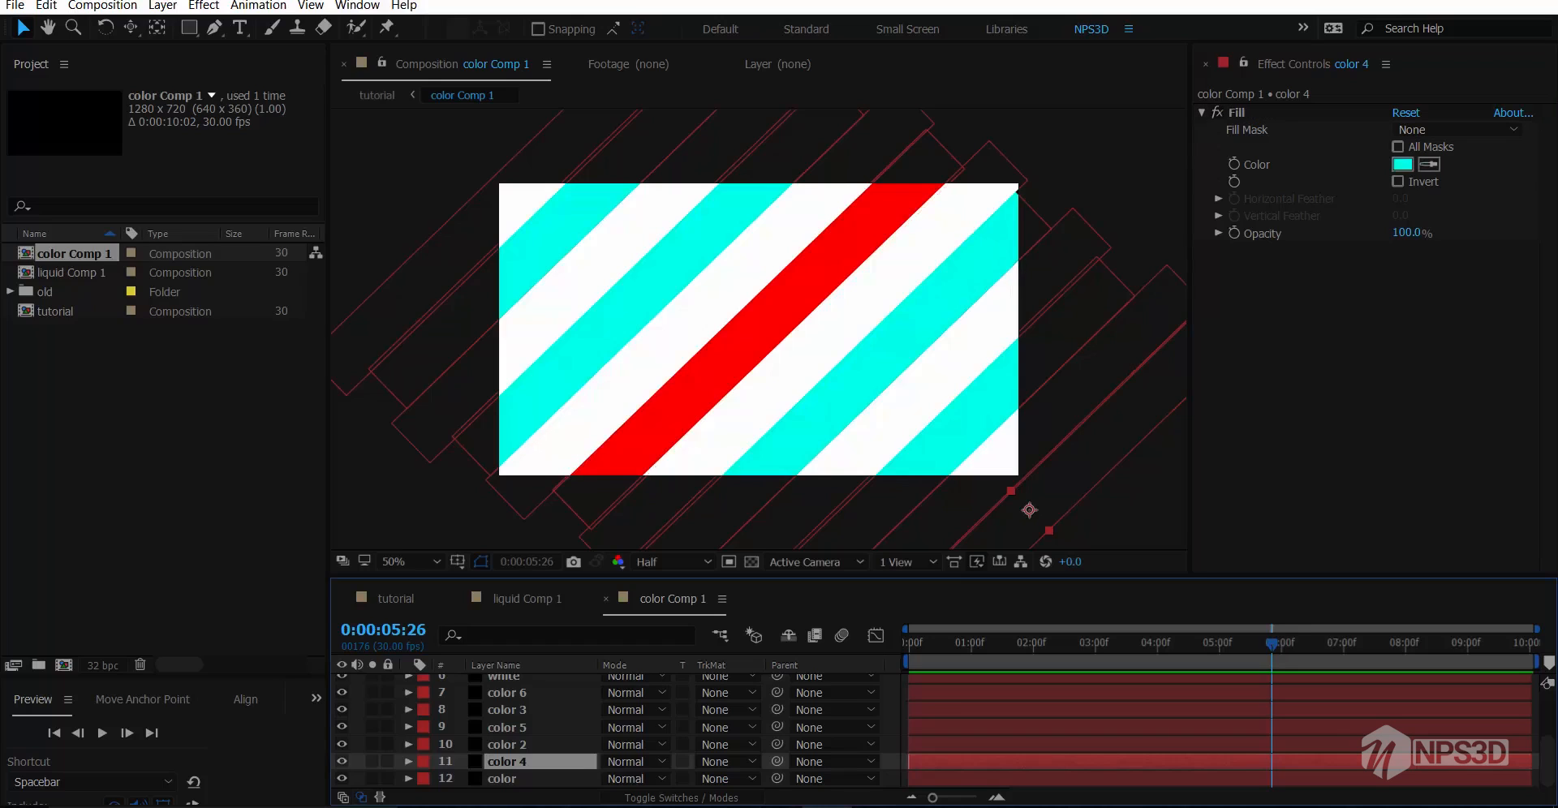
left_click(1428, 165)
left_click(975, 251)
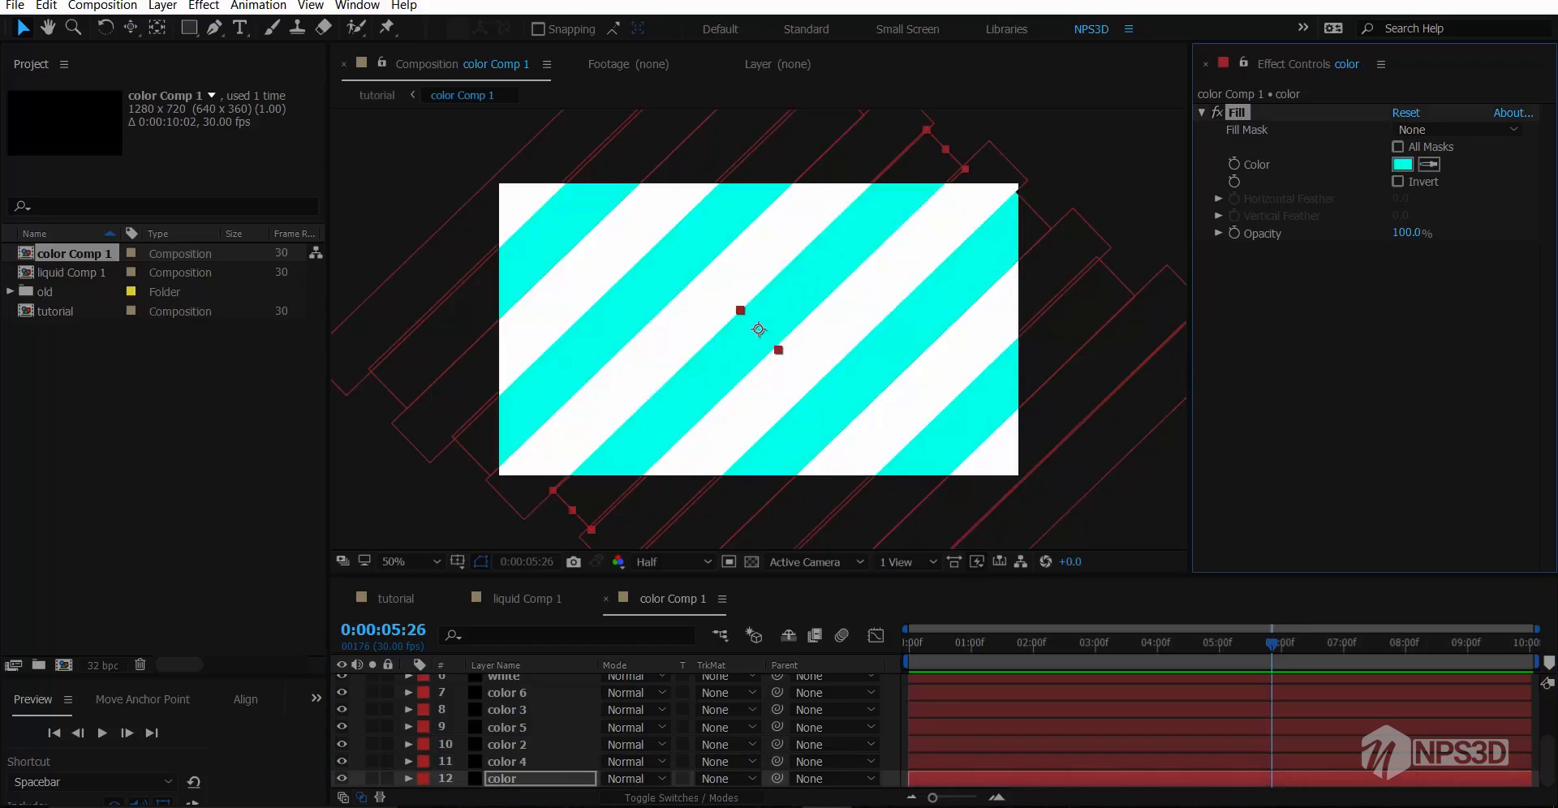
key("ctrl+shift+a")
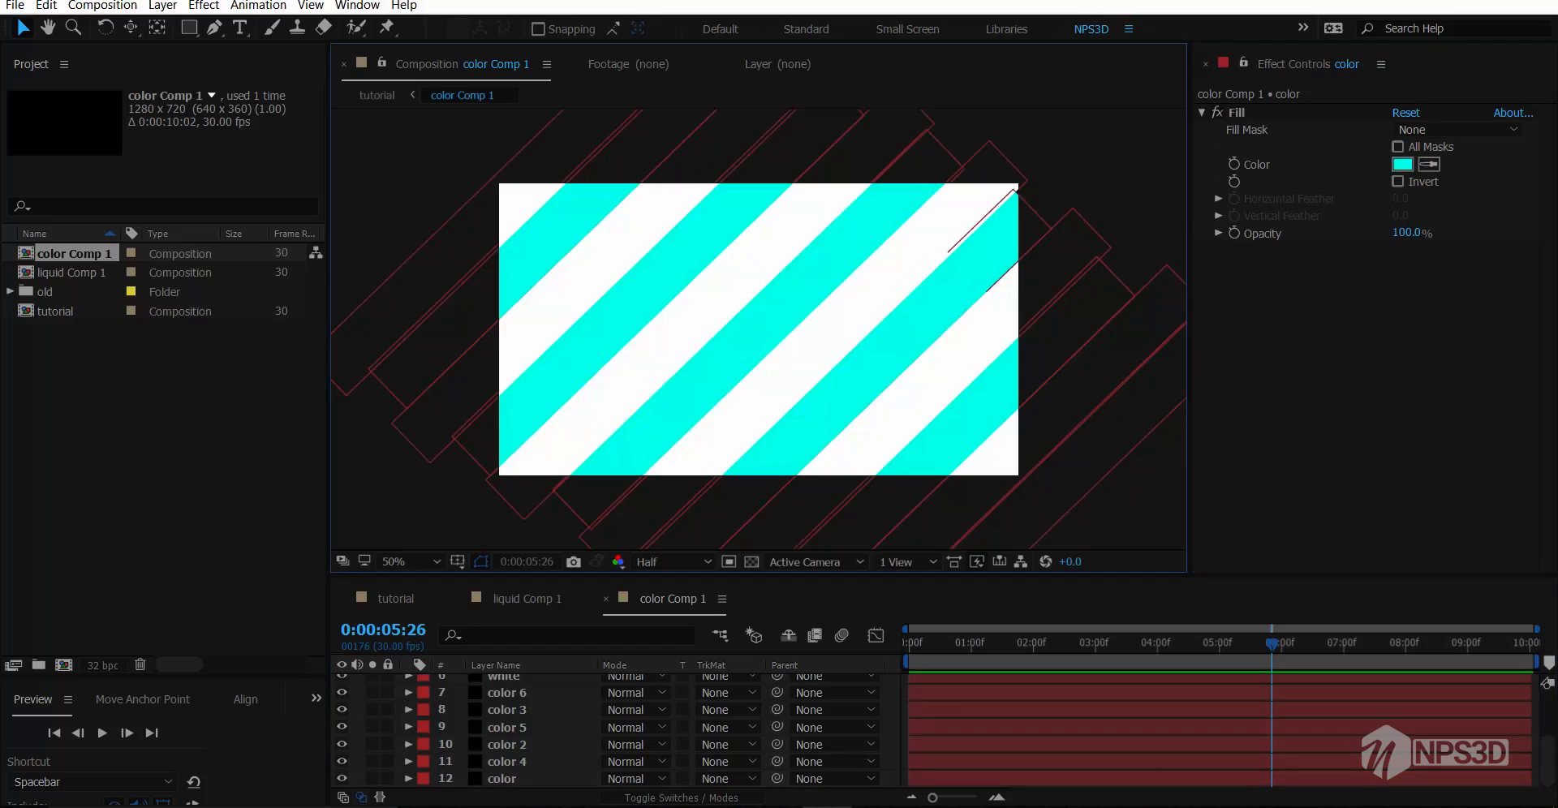
scroll(609, 730, "up", 3)
key("ctrl+a")
right_click(531, 701)
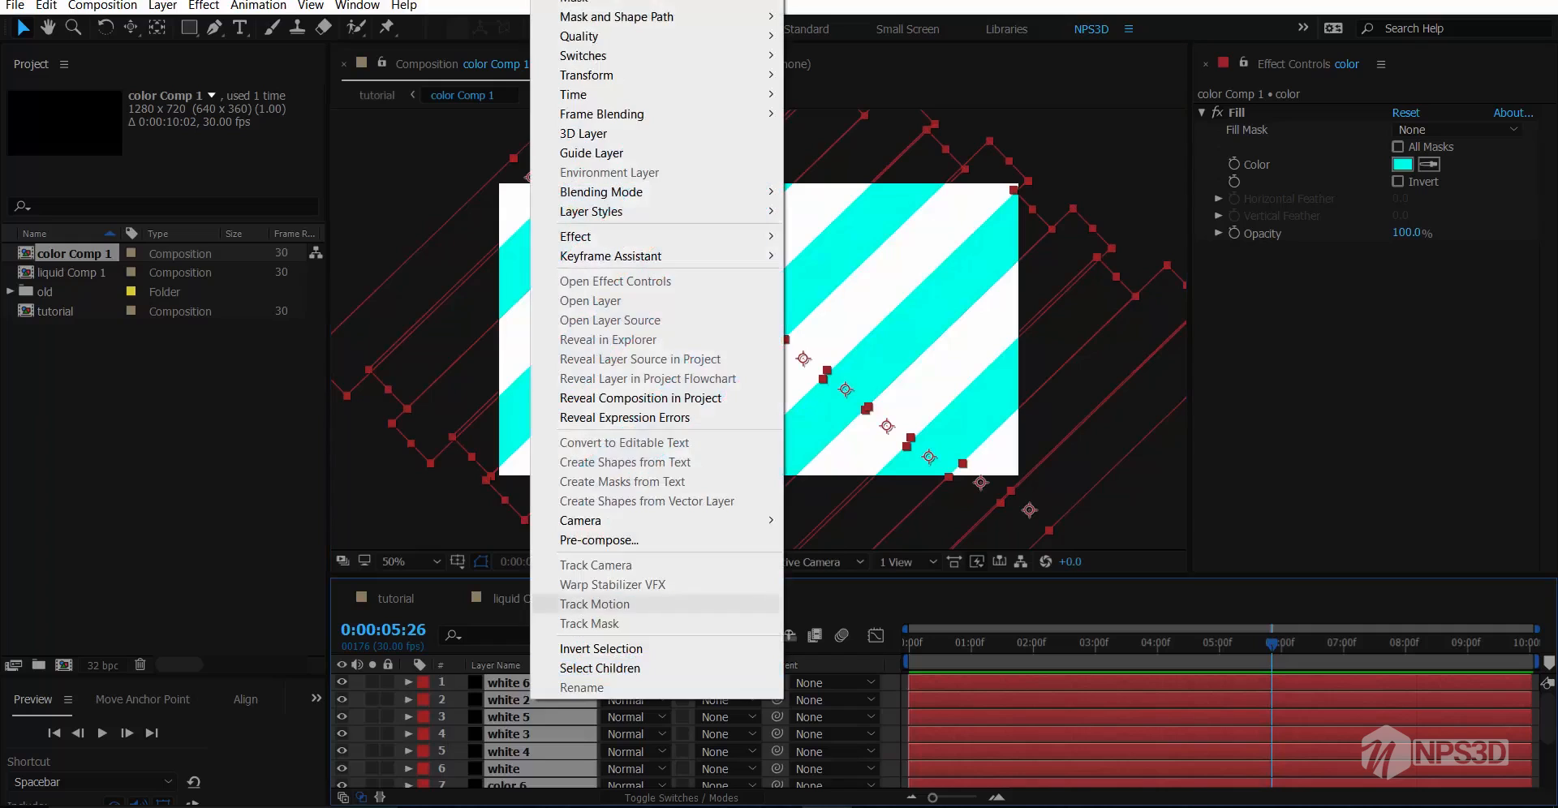
left_click(596, 541)
Add a new adjustment layer above all the stripe layers in color Comp 1
key("grave")
right_click(436, 598)
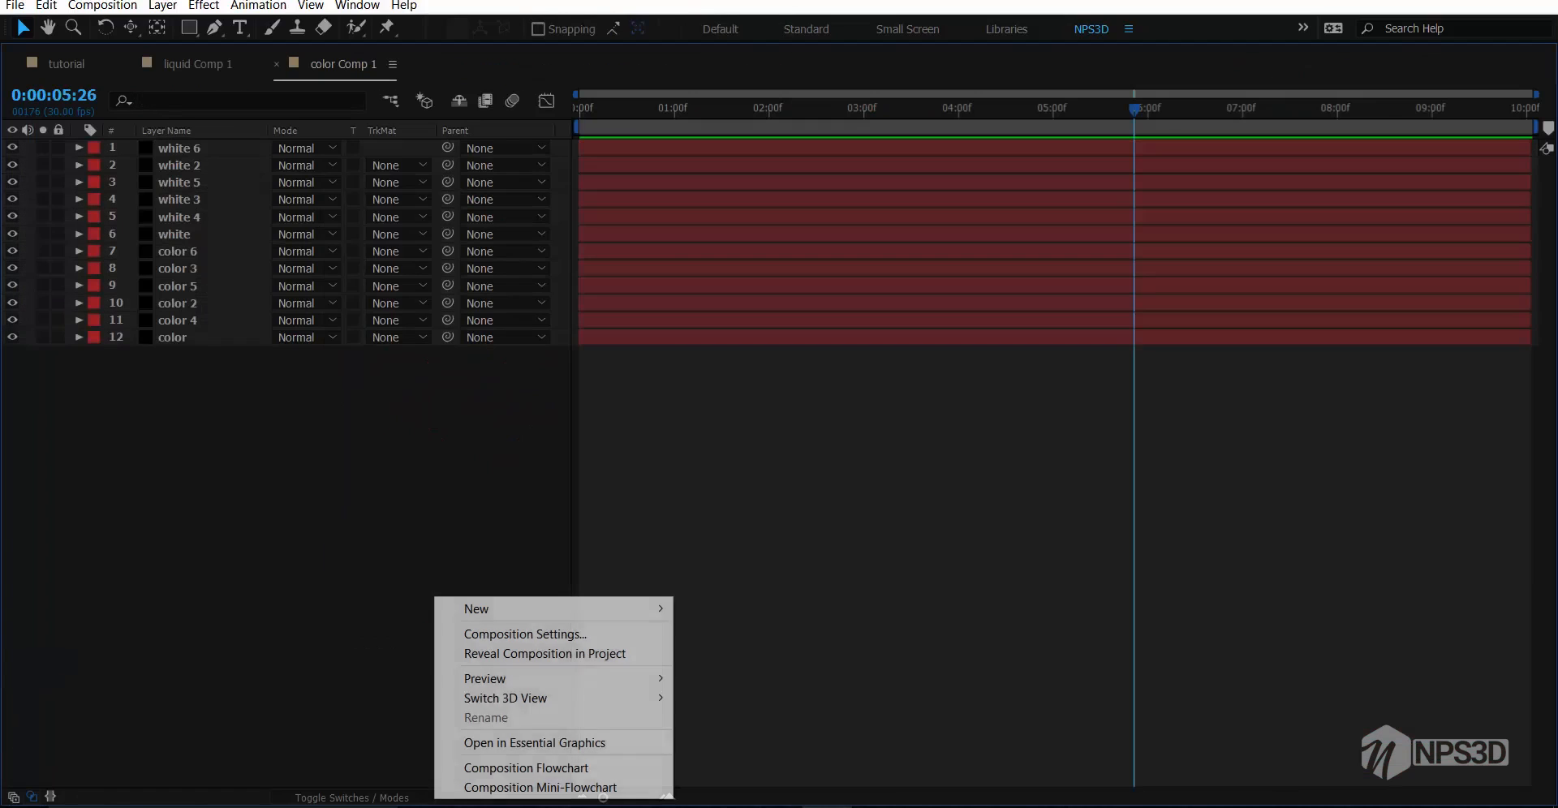
mouse_move(479, 609)
left_click(745, 751)
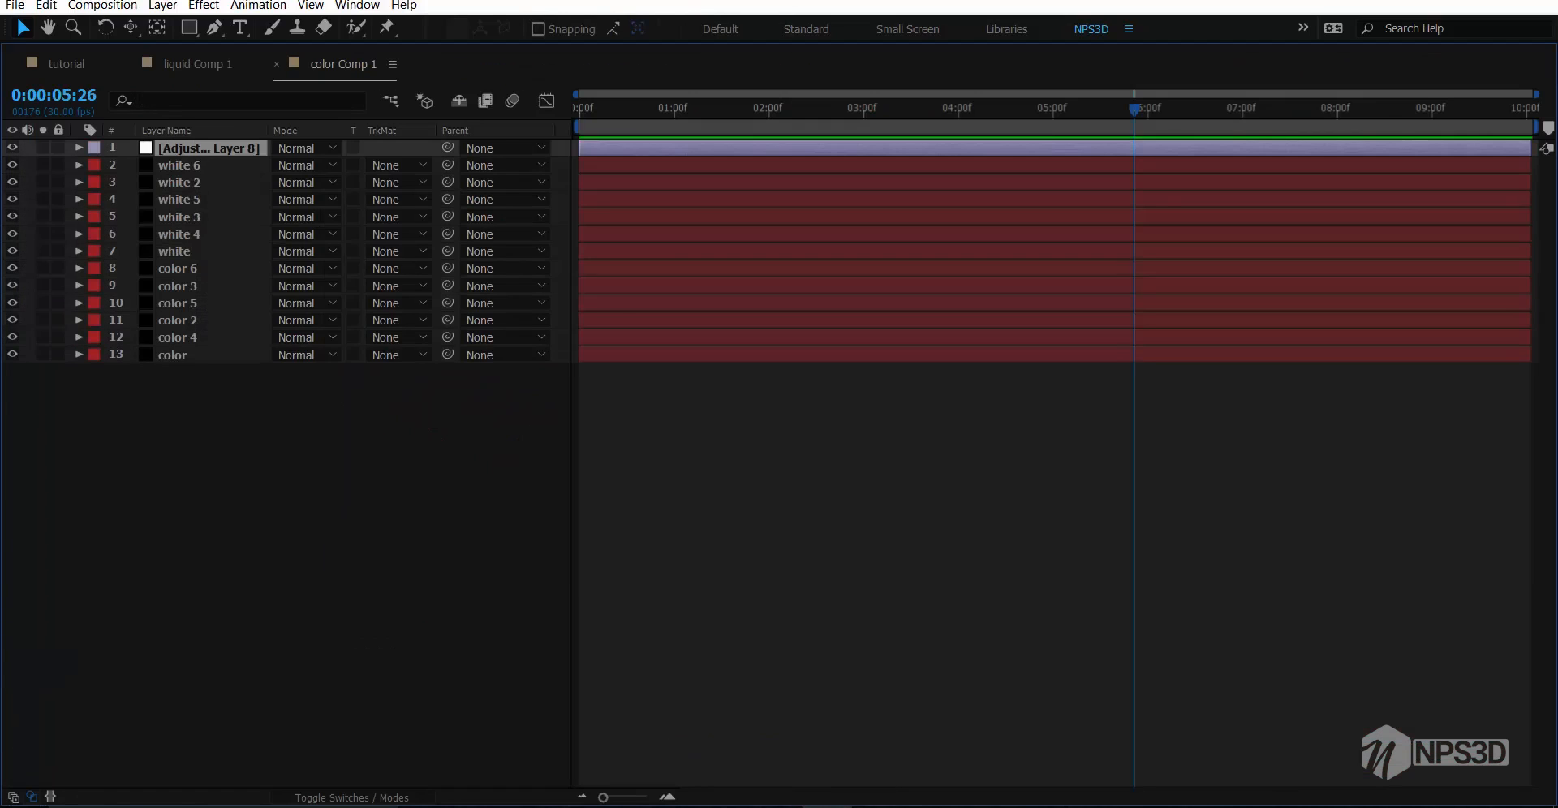
key("grave")
Apply Turbulent Displace to the adjustment layer with Displacement set to Twist and Amount set to 209
key("ctrl+space")
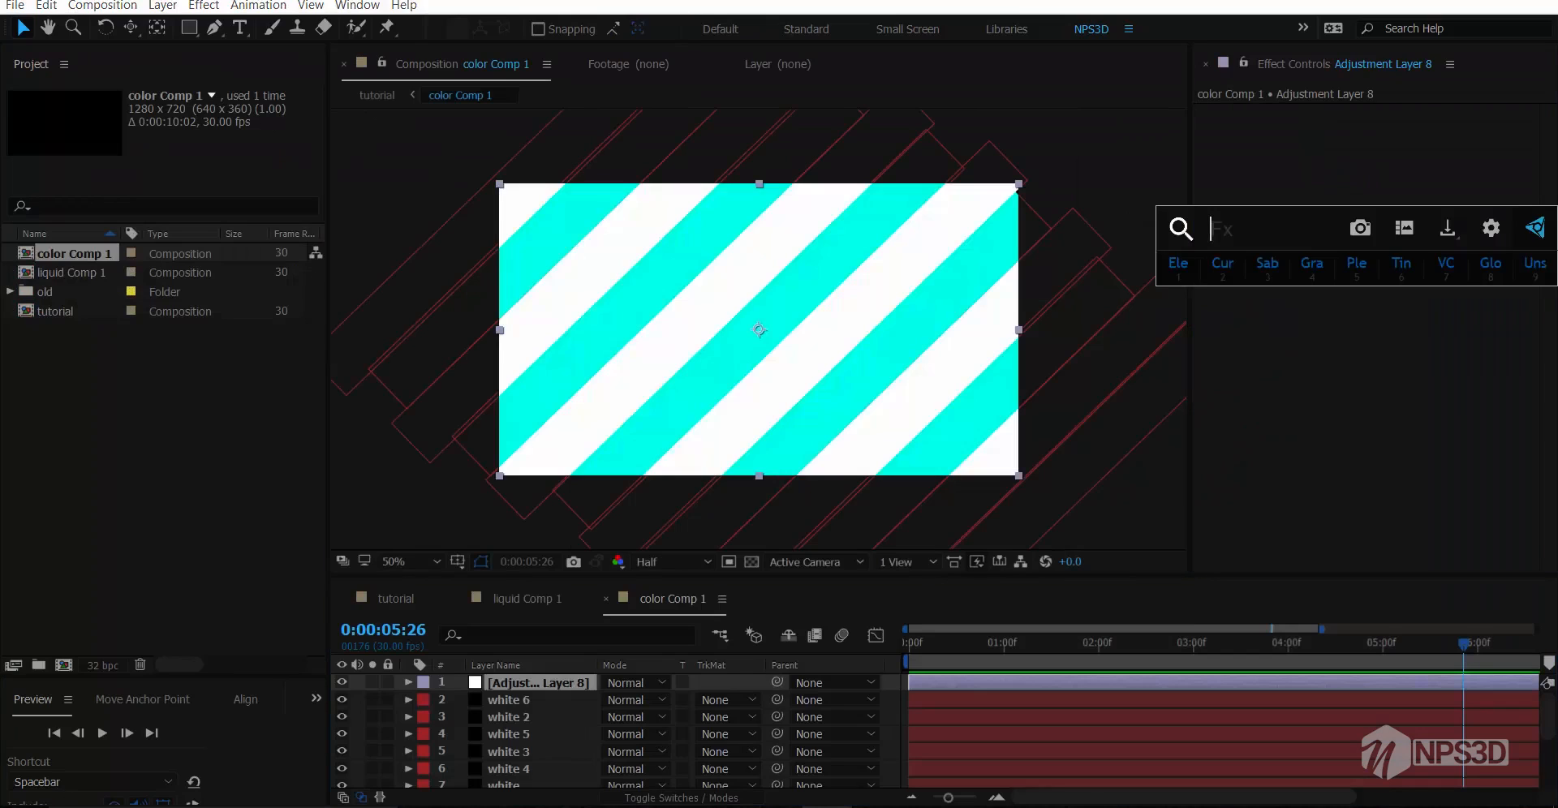
type("tu")
key("Return")
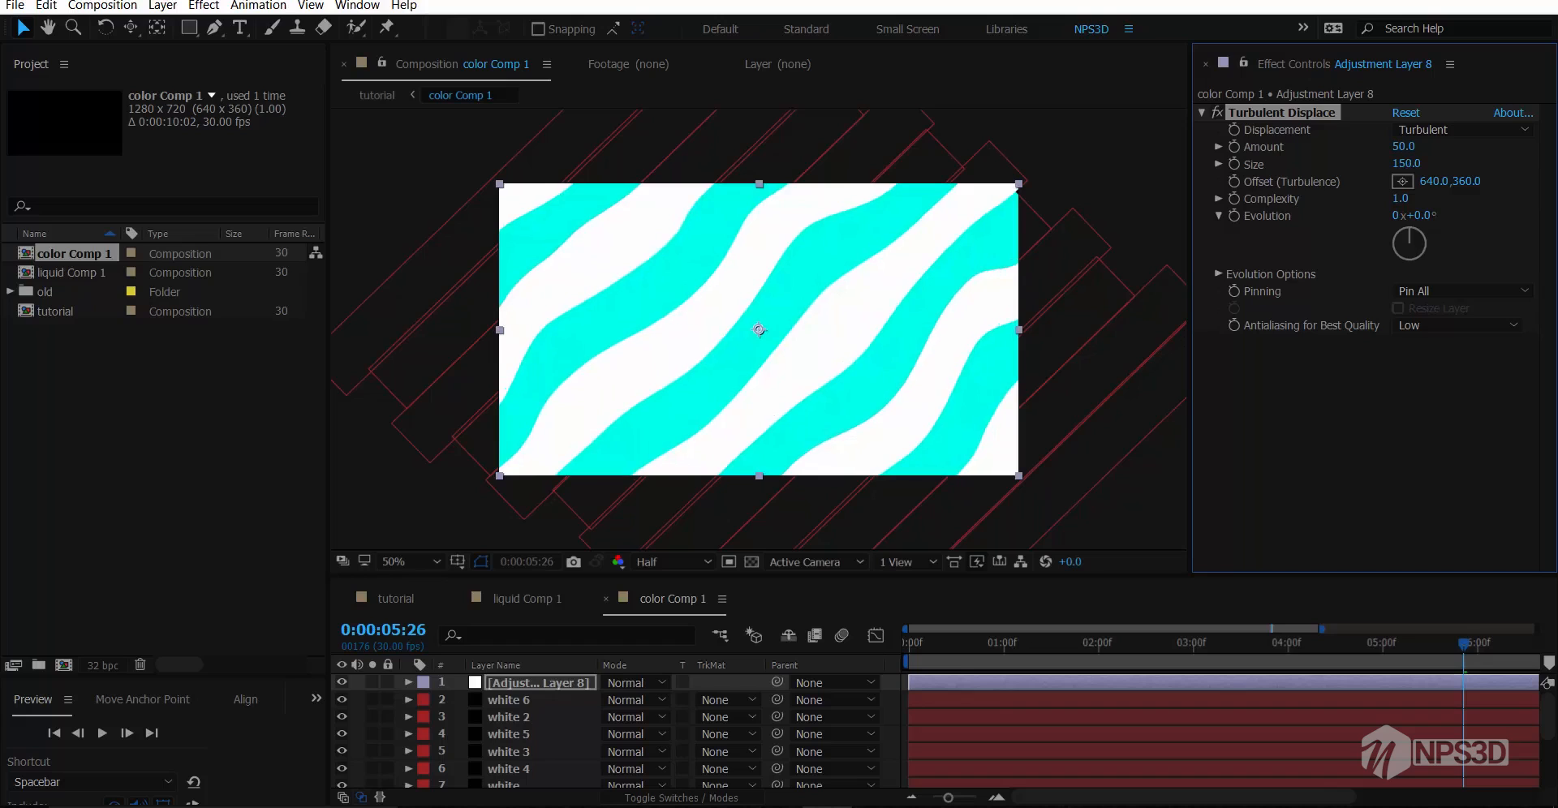
left_click(1460, 130)
left_click(1274, 188)
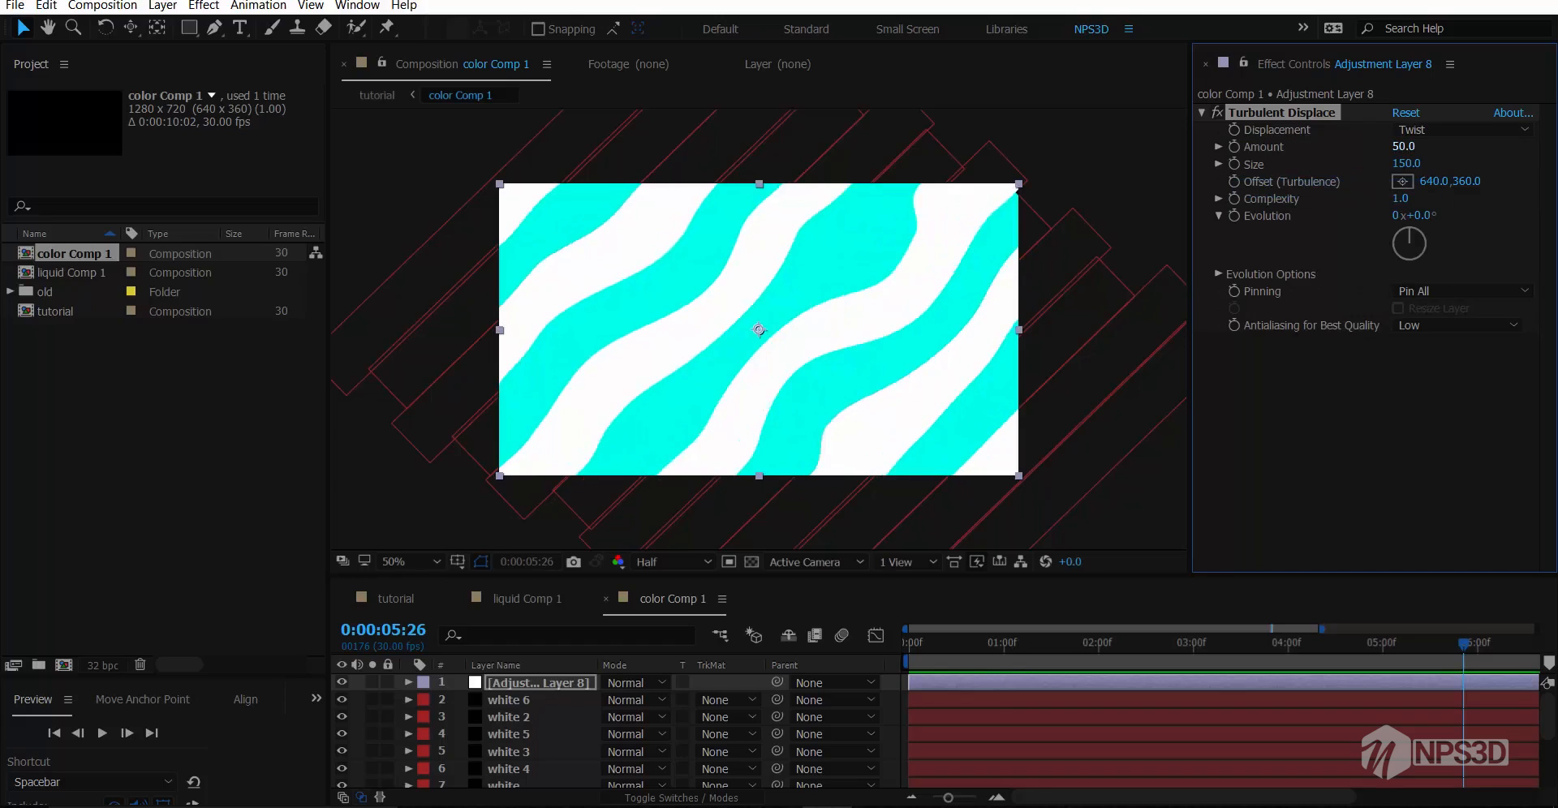
left_click_drag(1399, 146, 1528, 146)
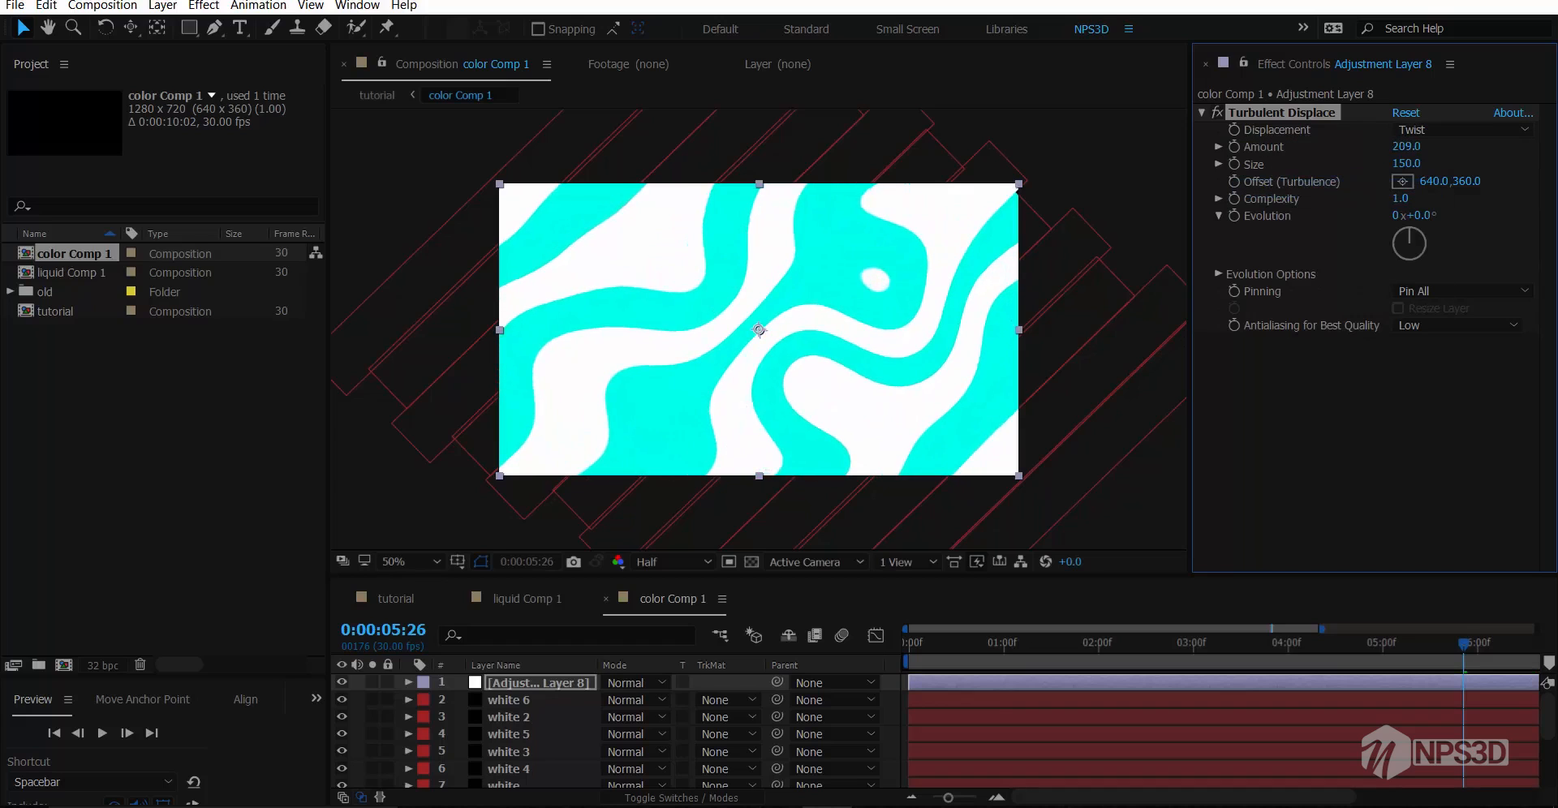
Add the expression time*100 to the Turbulent Displace Evolution and preview the animation
left_click_drag(1463, 643, 1003, 643)
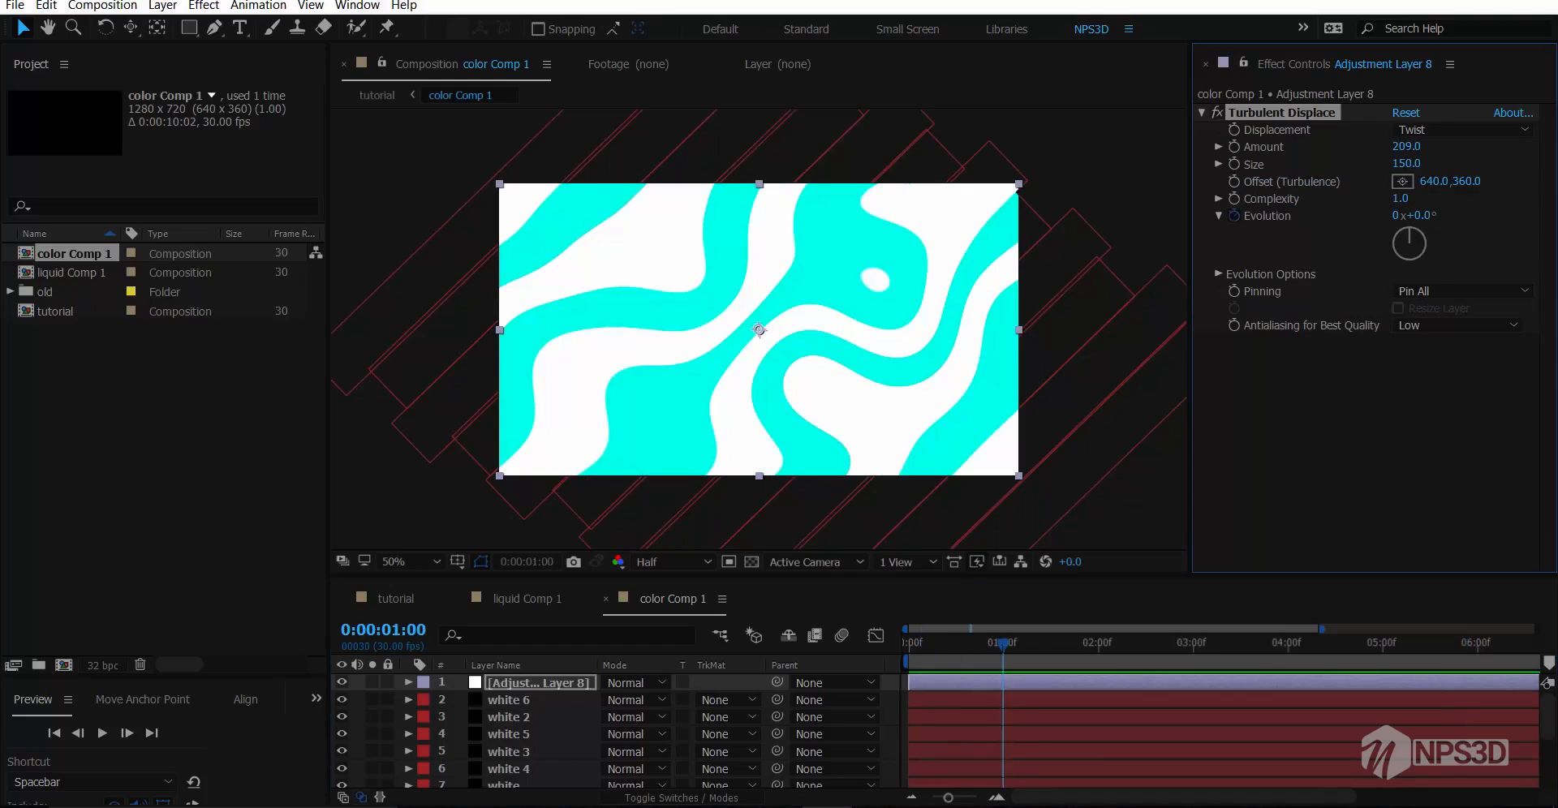
left_click(1234, 215, "alt")
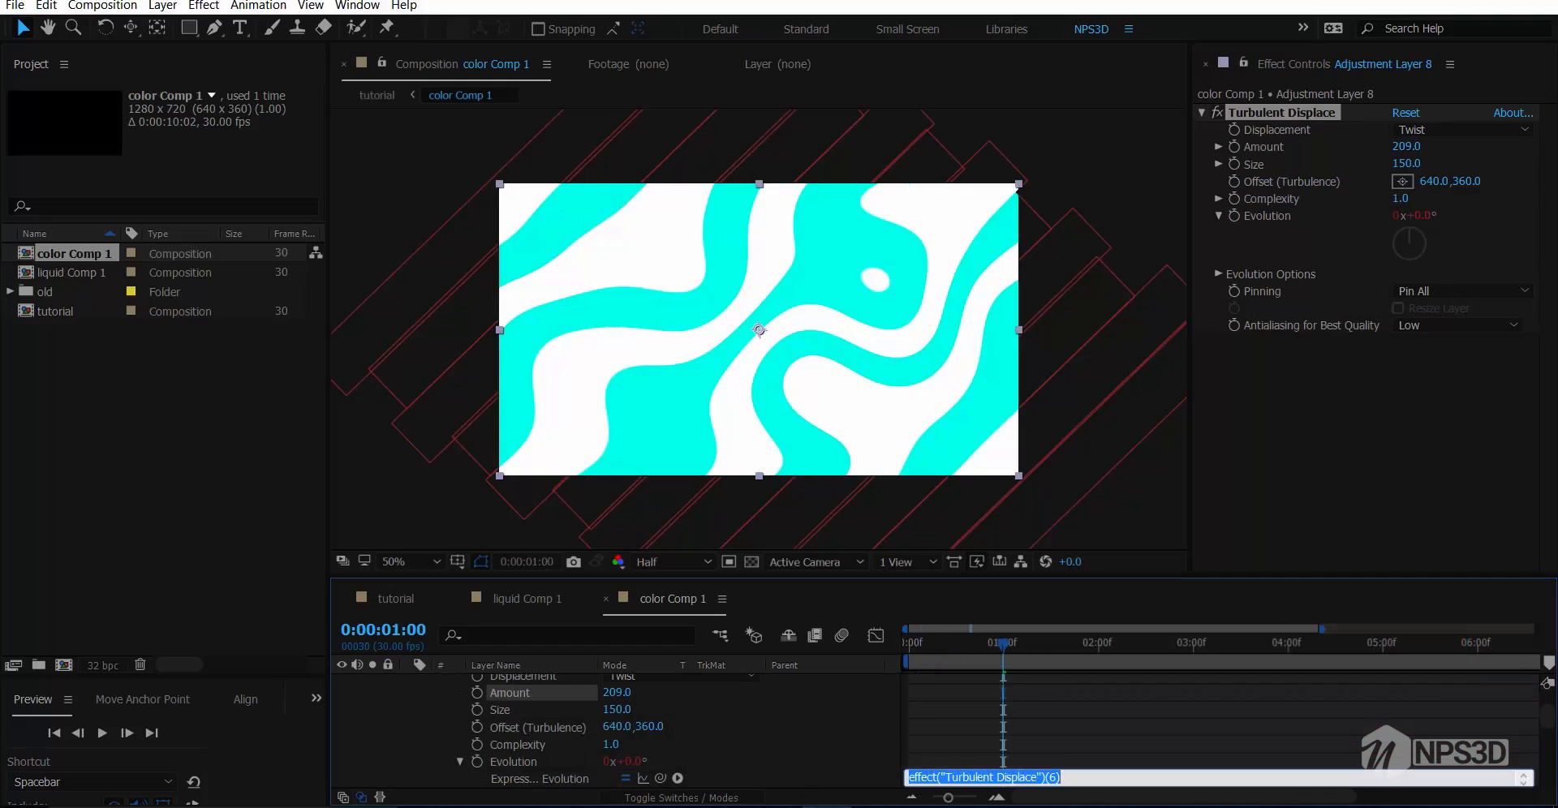
type("time*100")
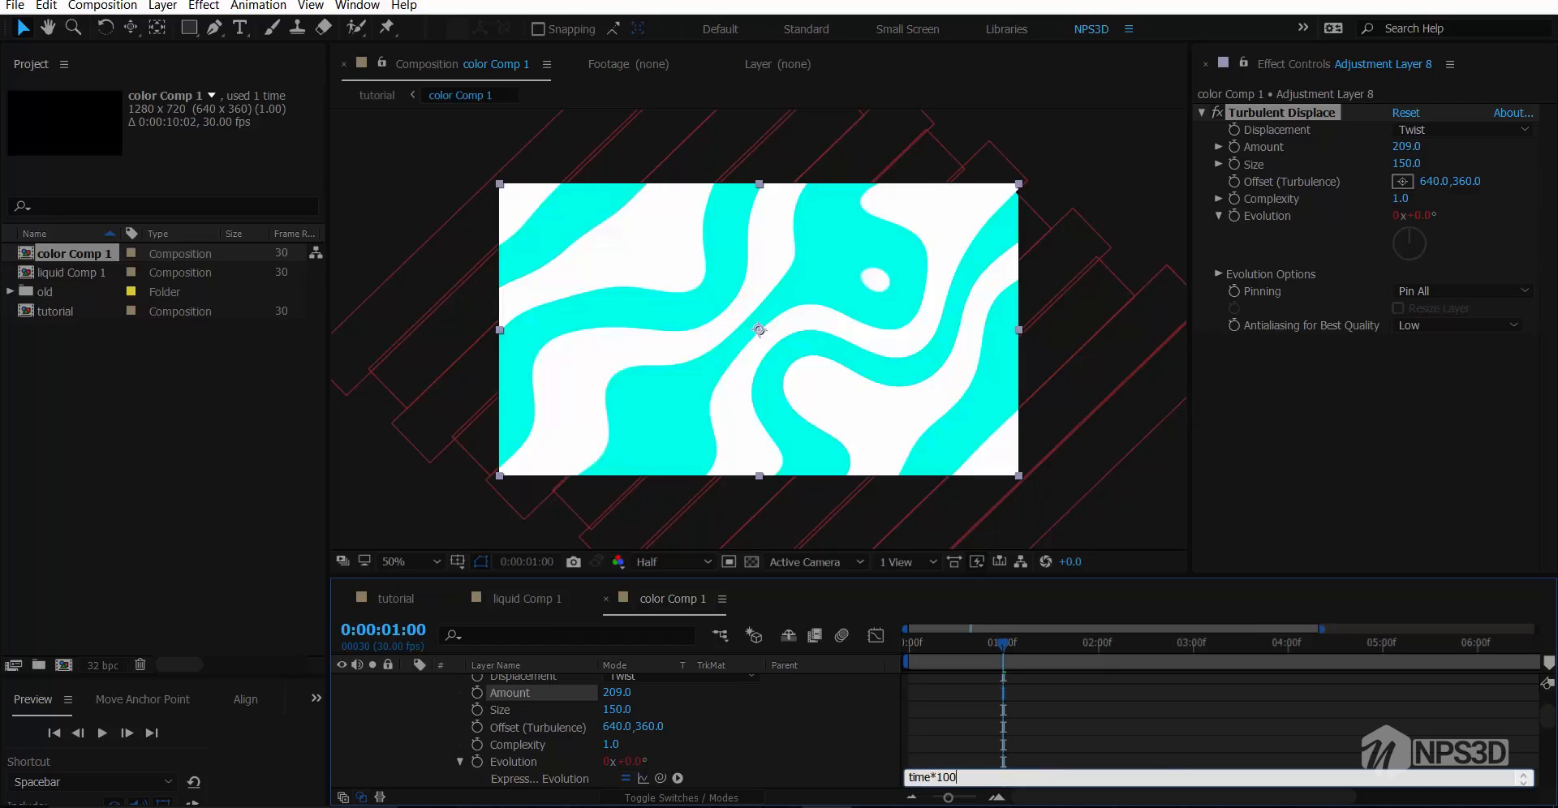
key("KP_Enter")
key("space")
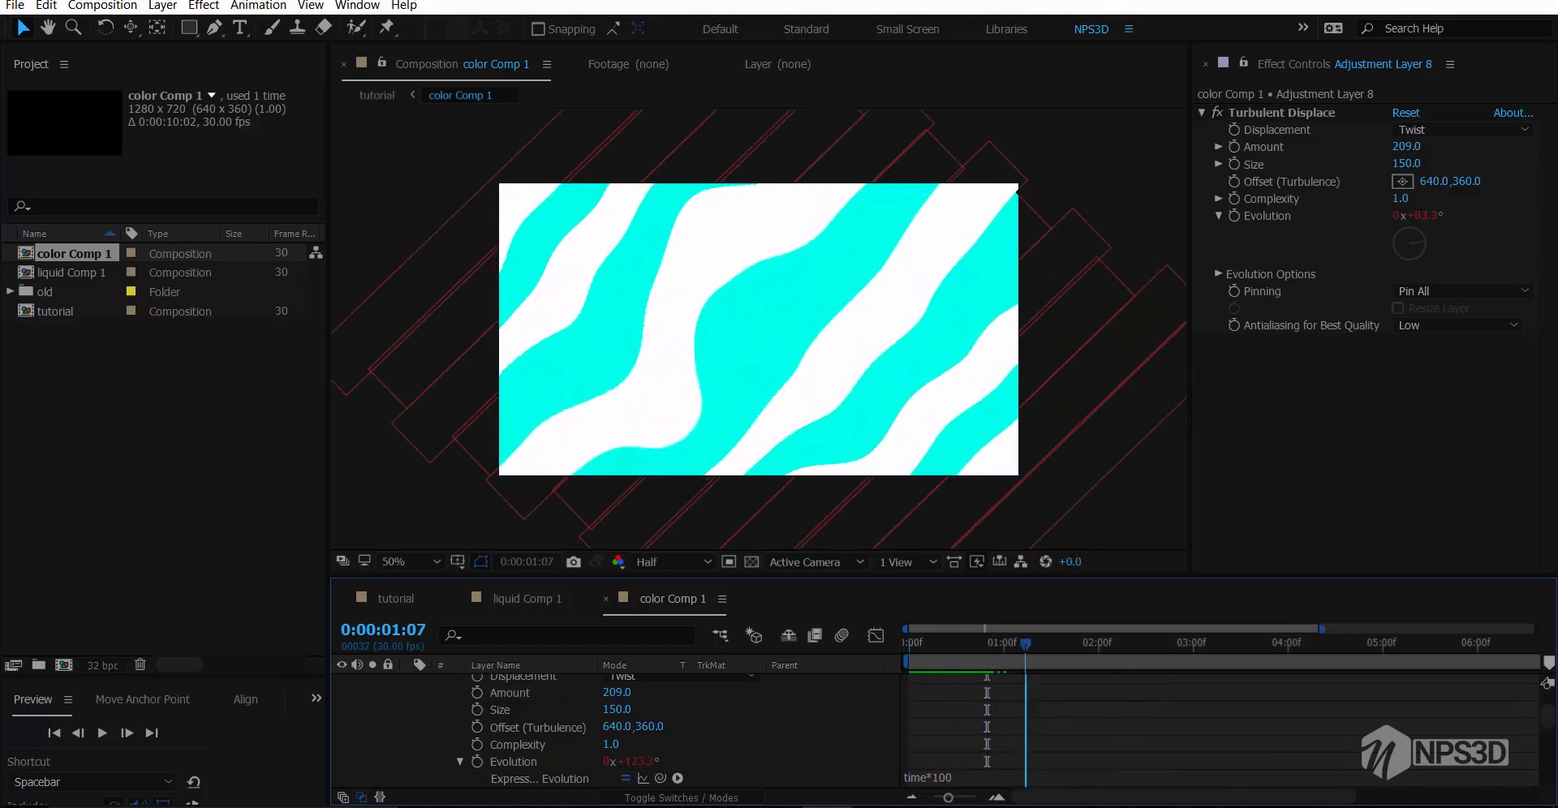
Change the Evolution expression to time*55 and preview the slower stripe movement
left_click(933, 777)
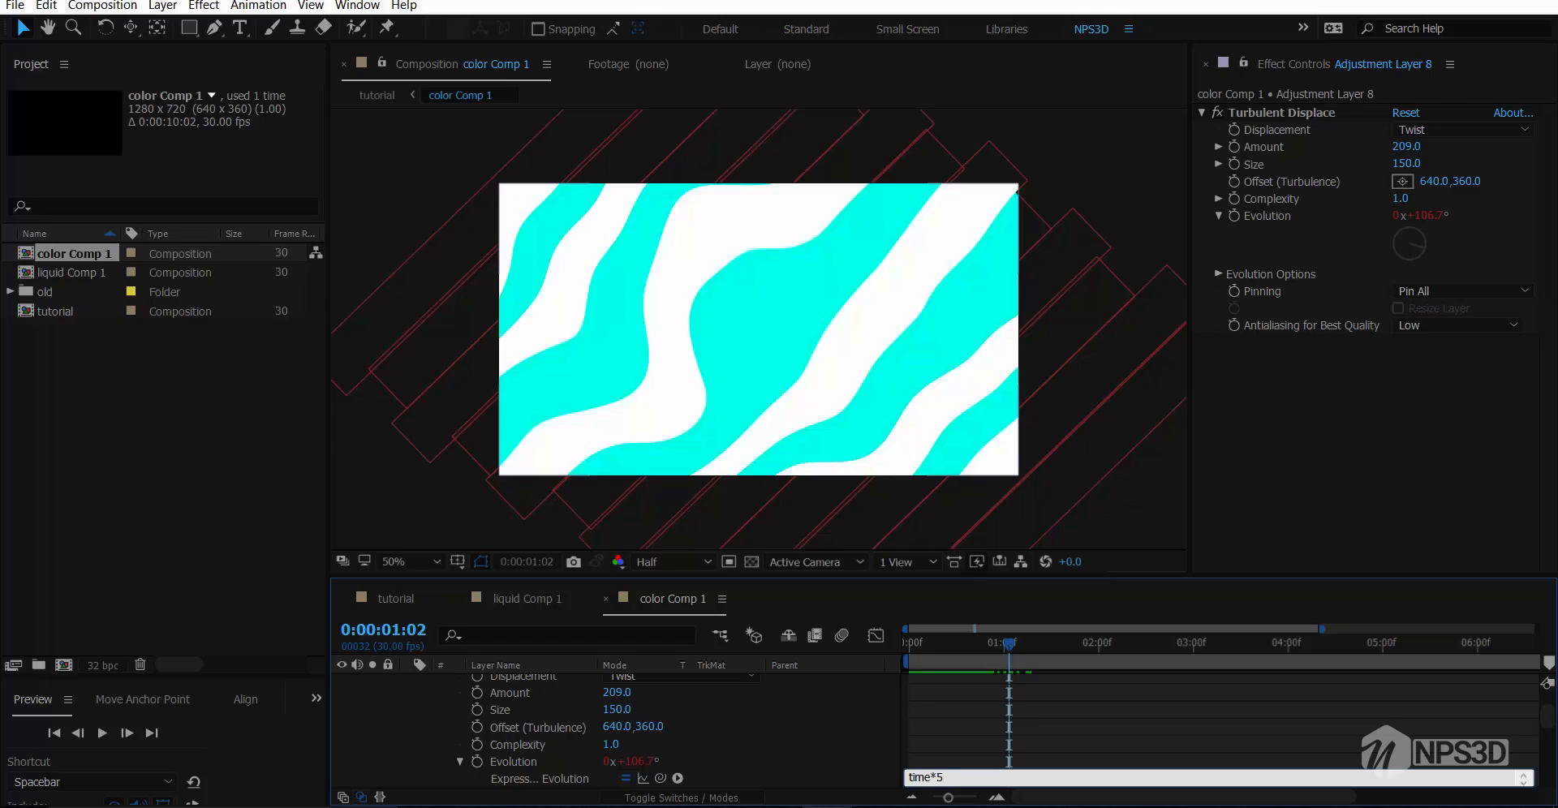
key("KP_Enter")
key("space")
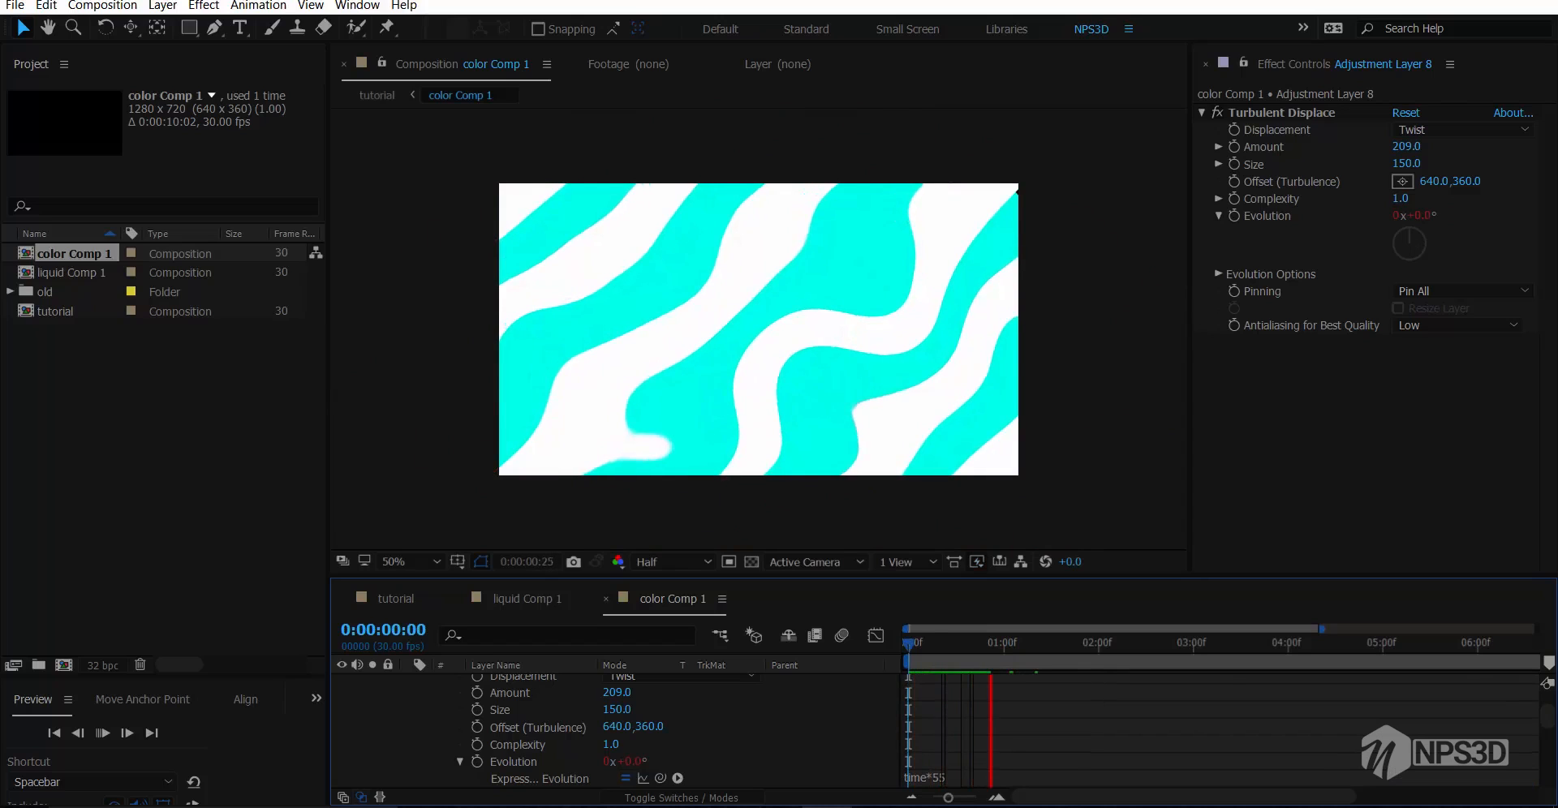
key("space")
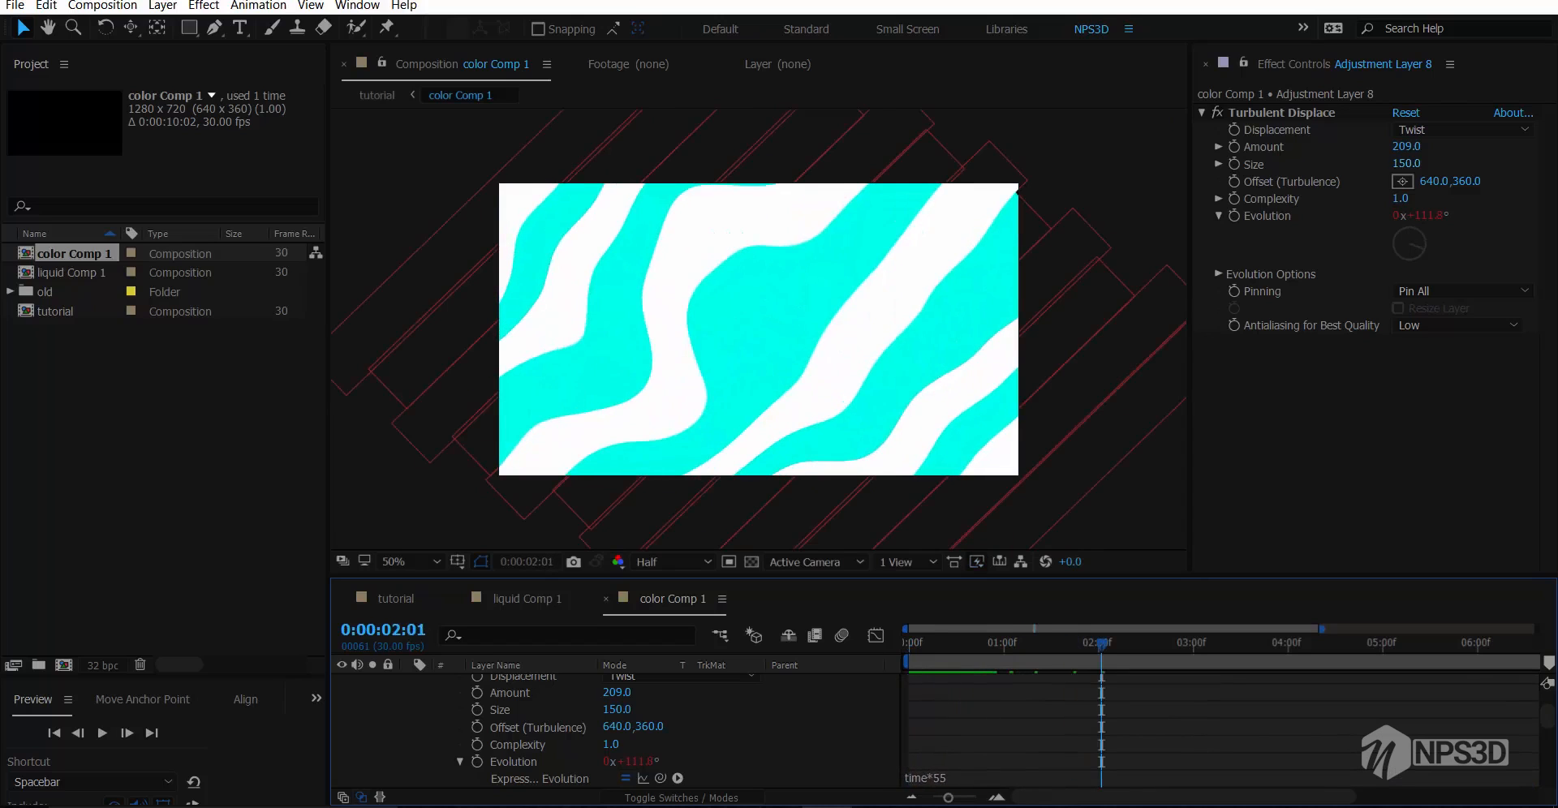
Set the Turbulent Displace Amount to 232 and Size to 112, previewing the animated distortion
mouse_move(1406, 164)
left_mouse_down()
mouse_move(1473, 163)
mouse_move(1424, 164)
left_mouse_up()
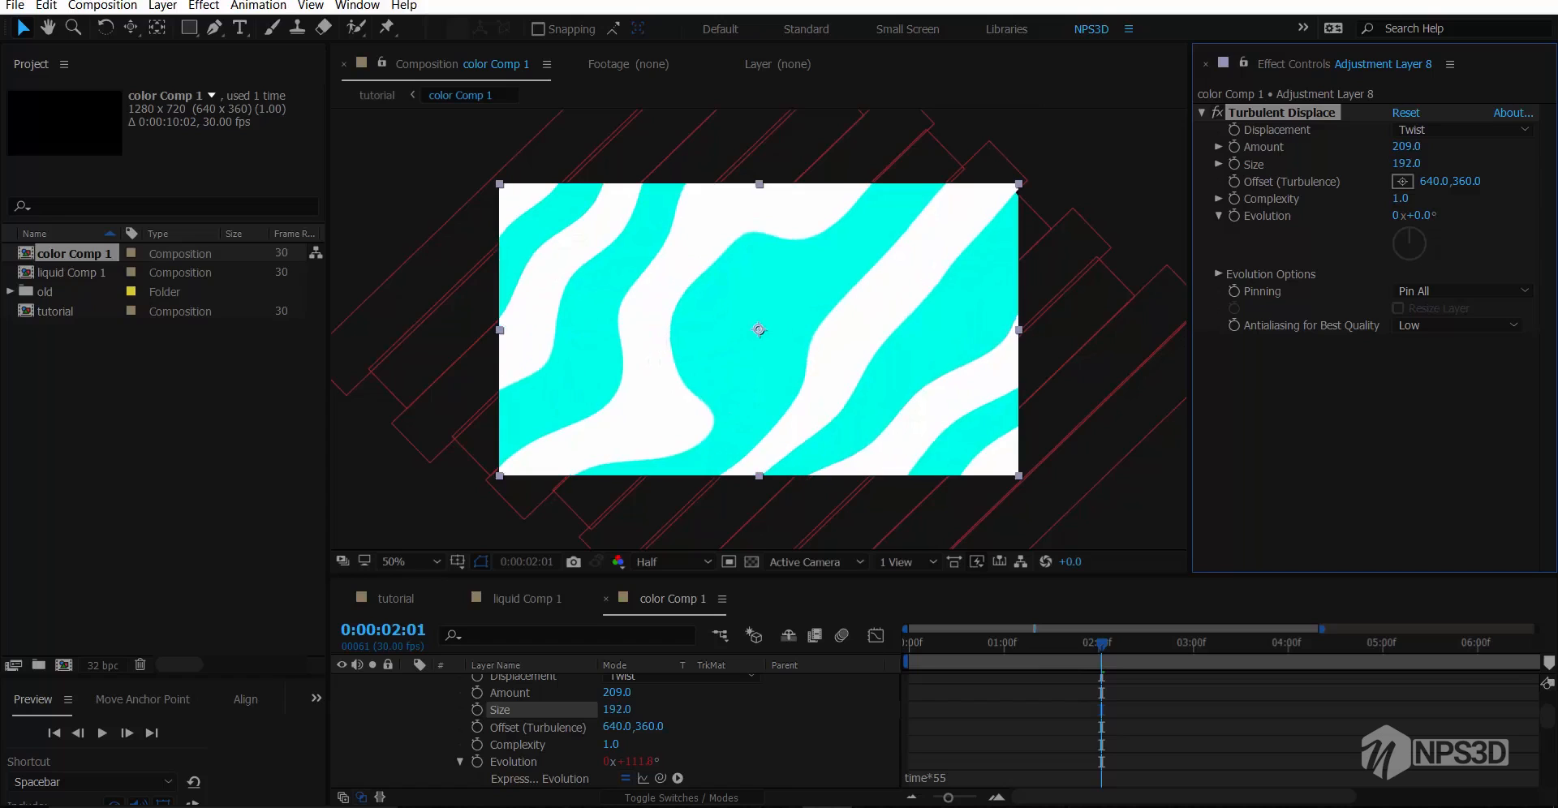
left_click_drag(610, 692, 663, 693)
key("space")
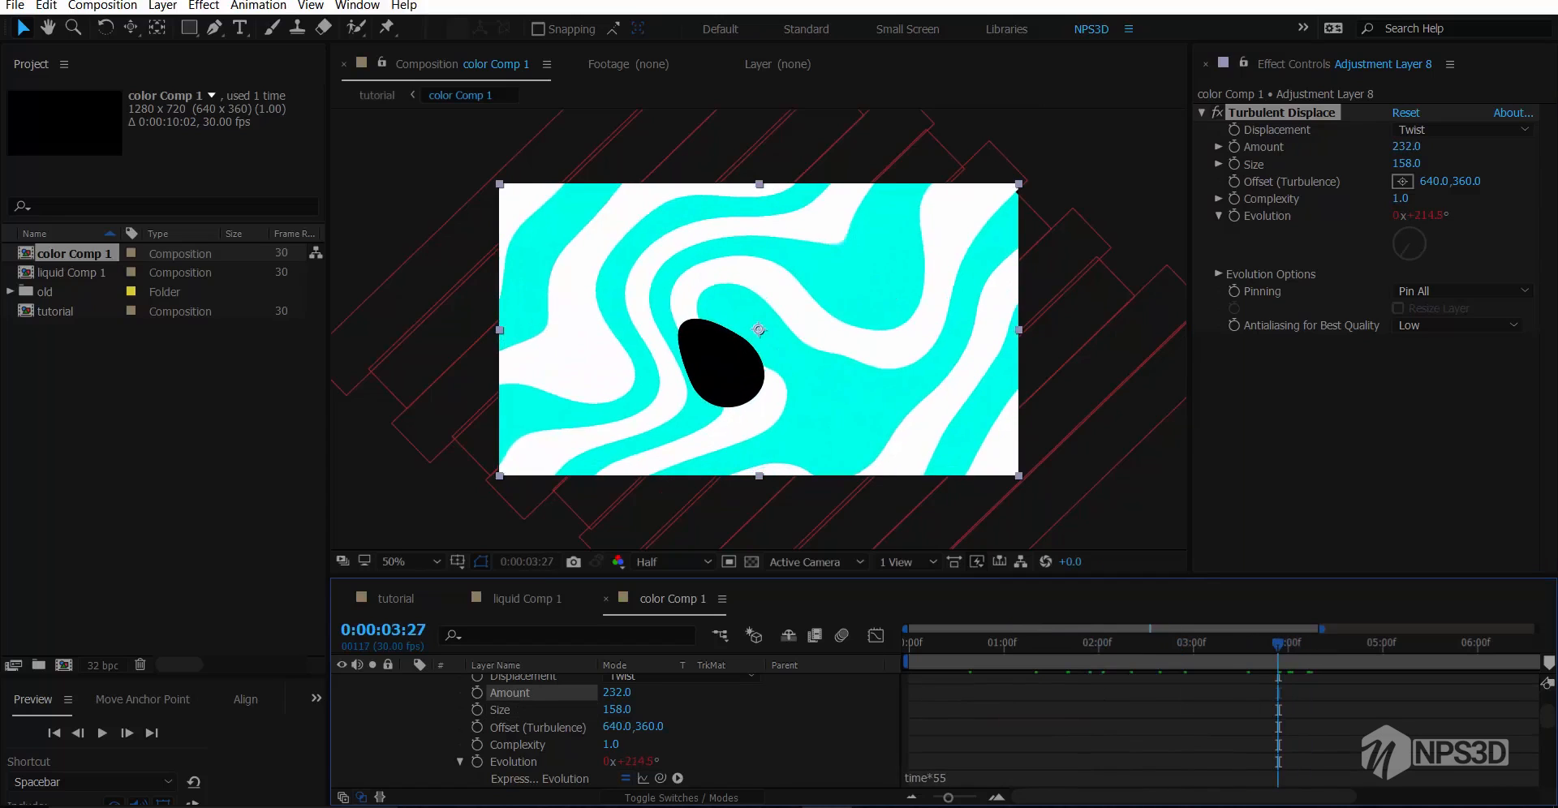
left_click_drag(1406, 164, 1377, 164)
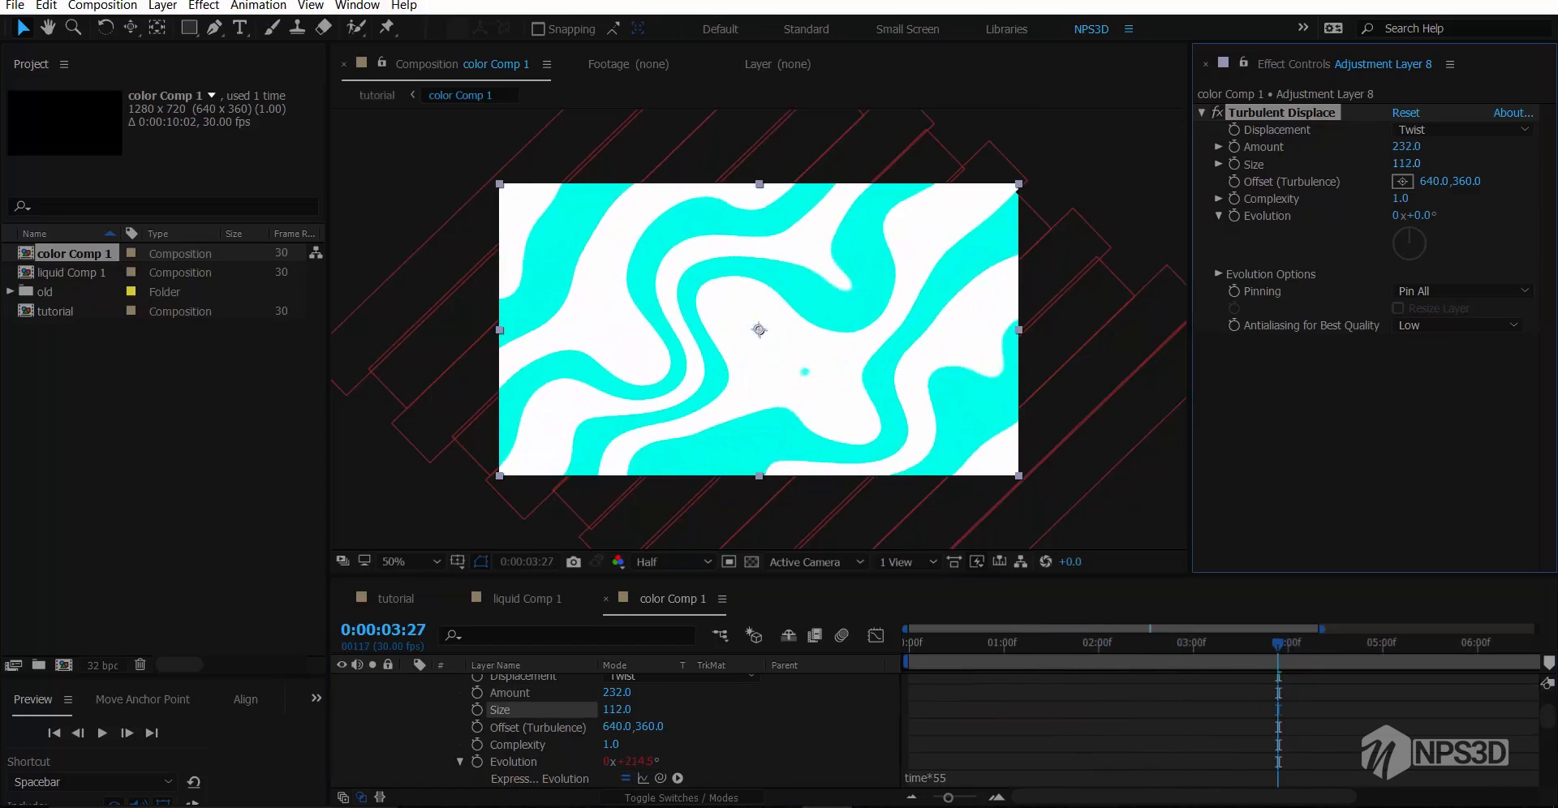
key("space")
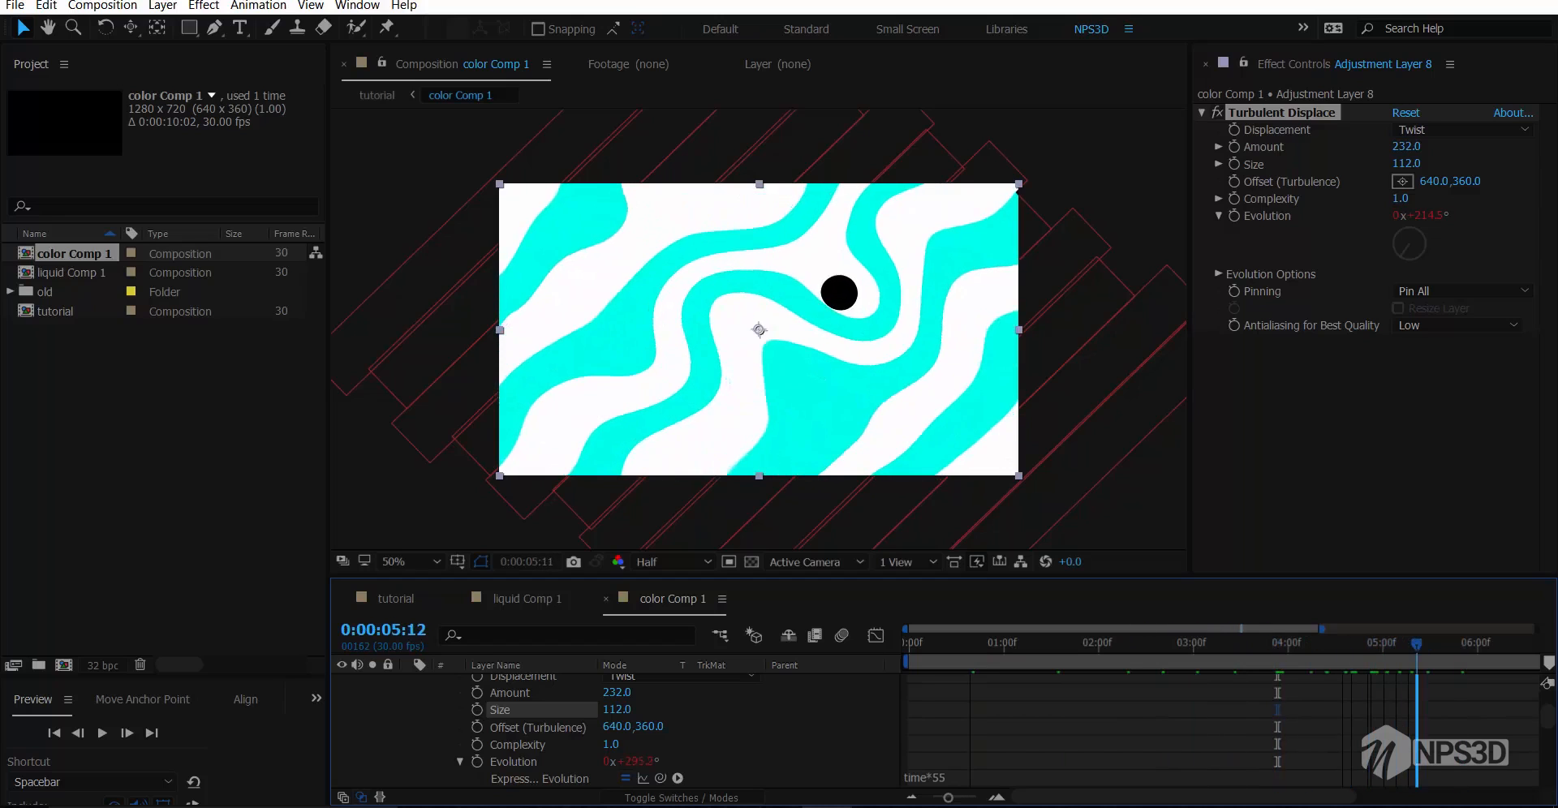
Set the adjustment layer's Turbulent Displace amount to 196 and preview the stripe animation from the first frame
left_click_drag(1406, 146, 1391, 146)
left_click_drag(1412, 643, 908, 643)
key("minus")
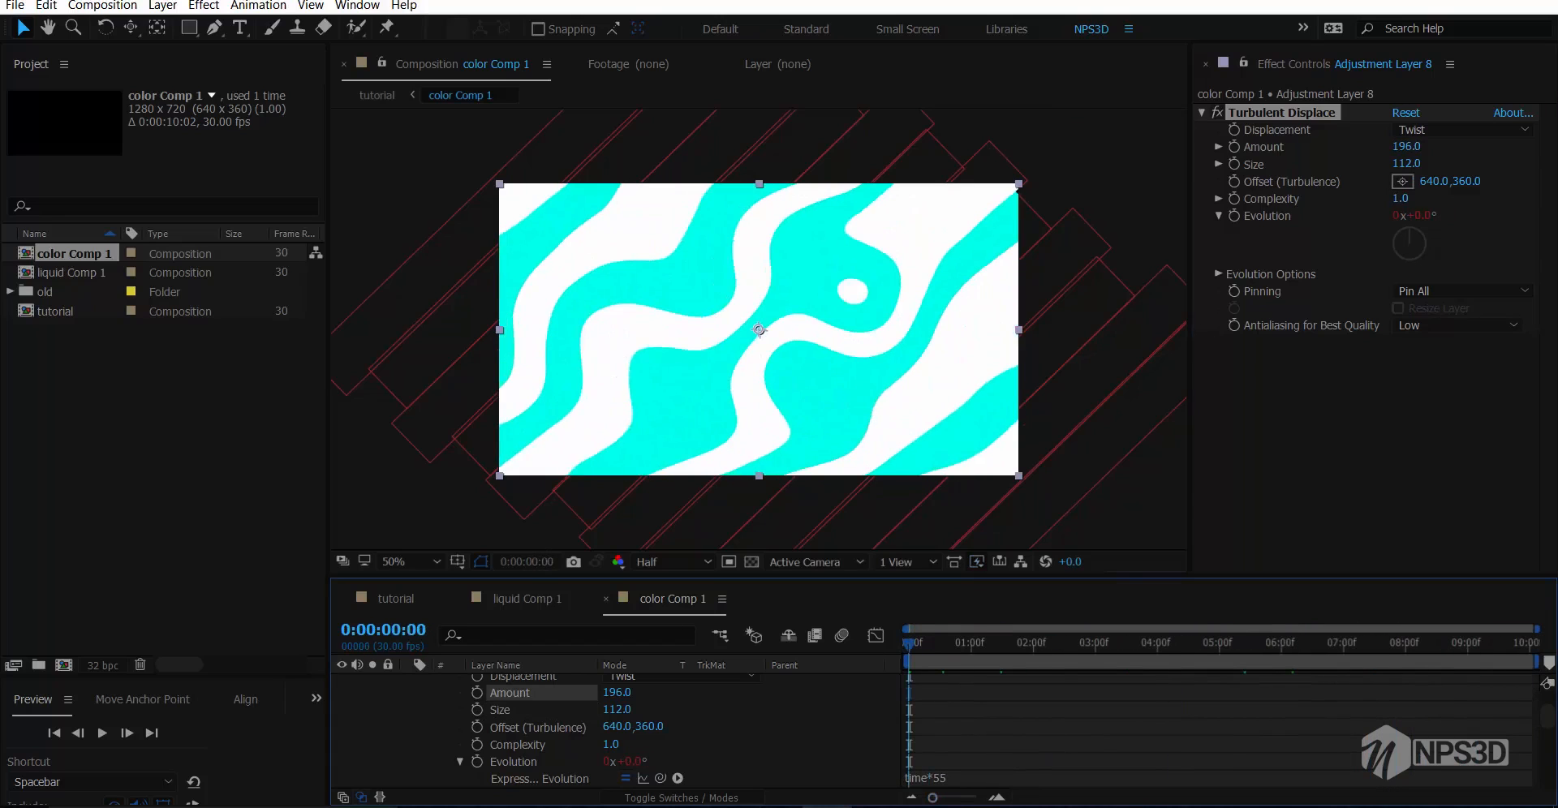
key("space")
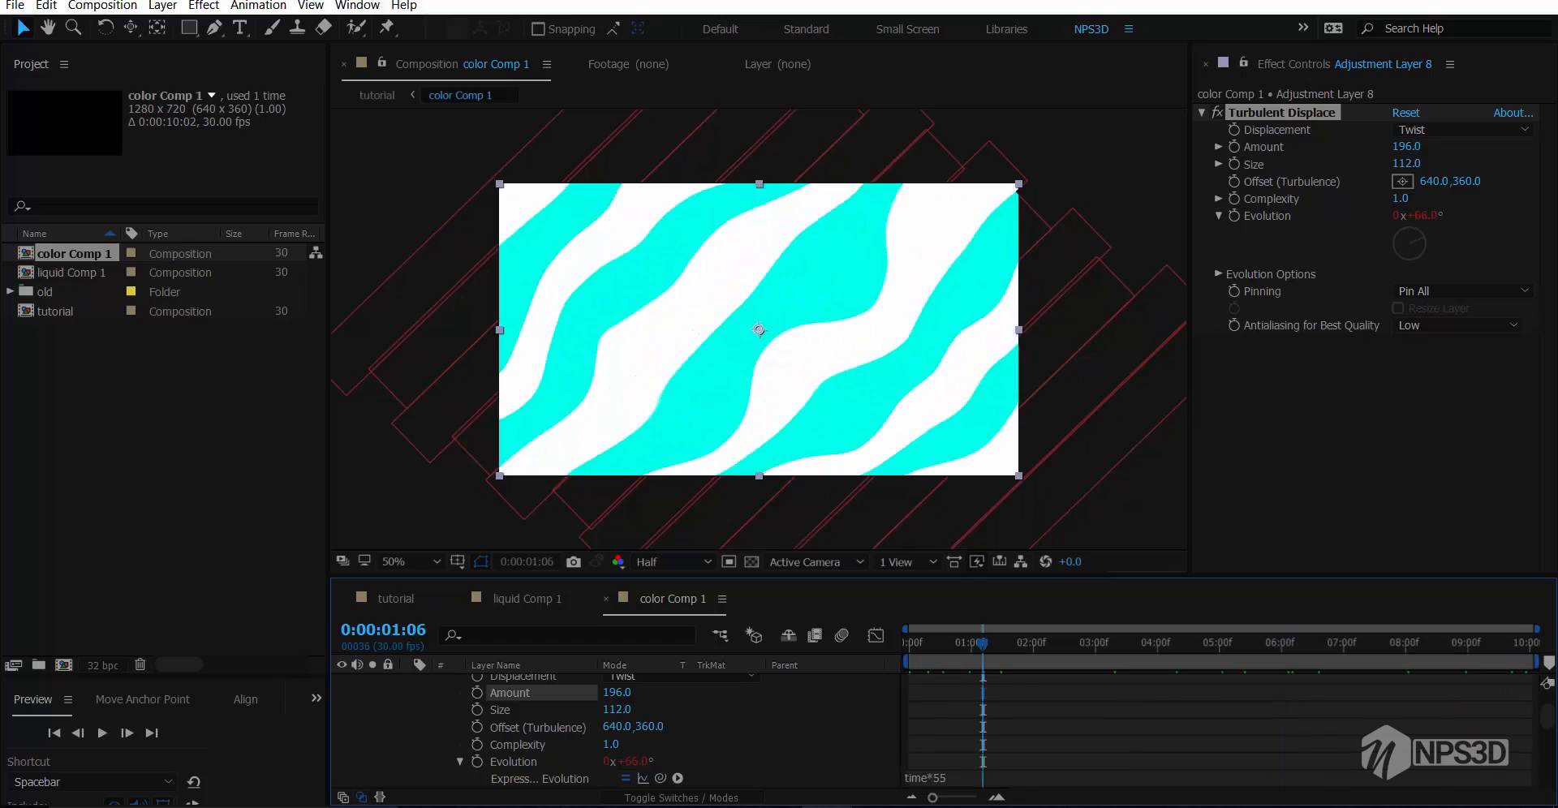
scroll(535, 730, "up", 2)
left_click(408, 683)
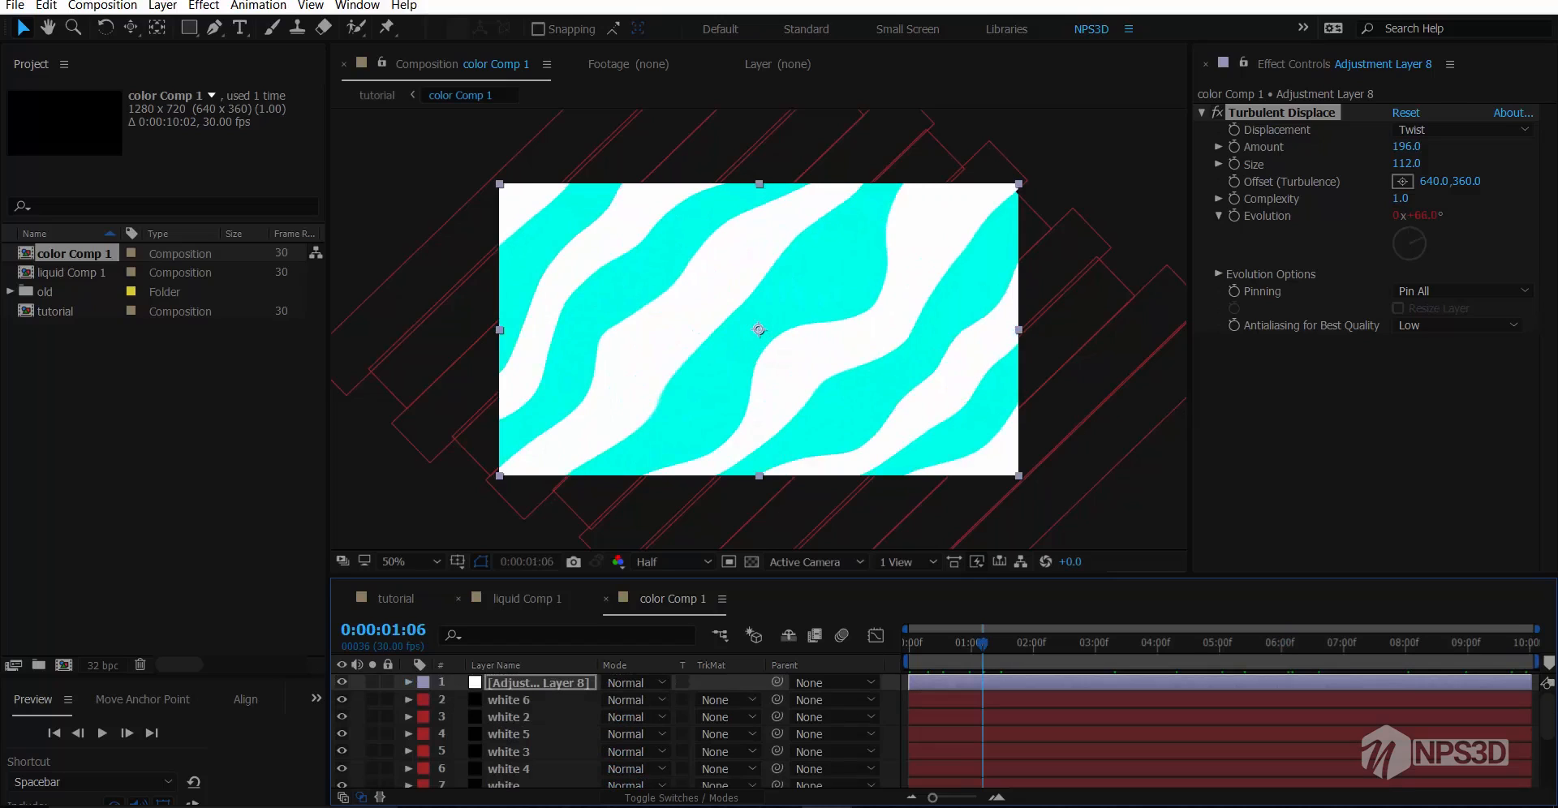
Hide the color Comp 1 layer in the tutorial composition
left_click(396, 599)
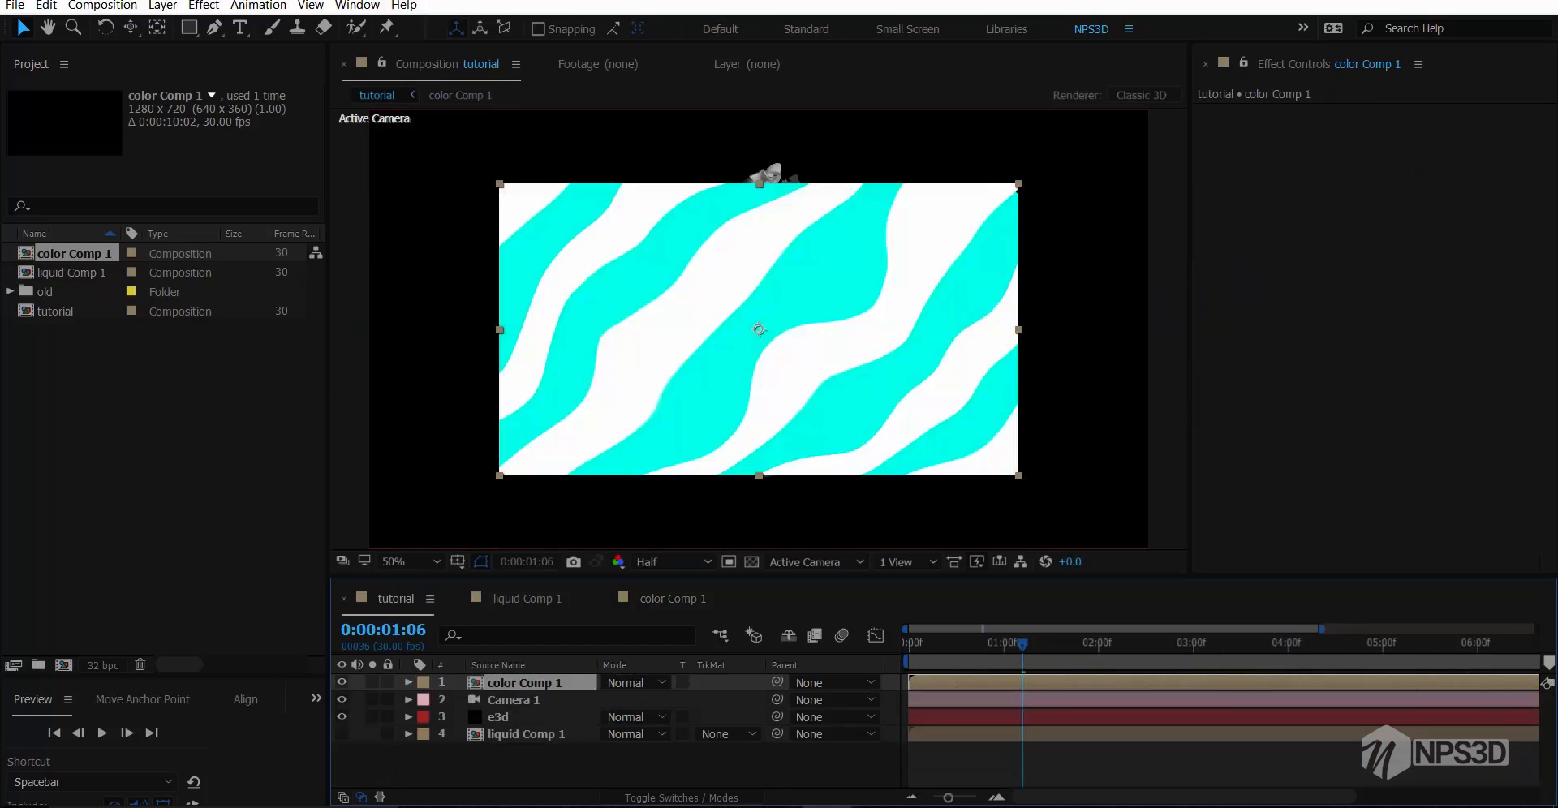
left_click(341, 683)
right_click(453, 756)
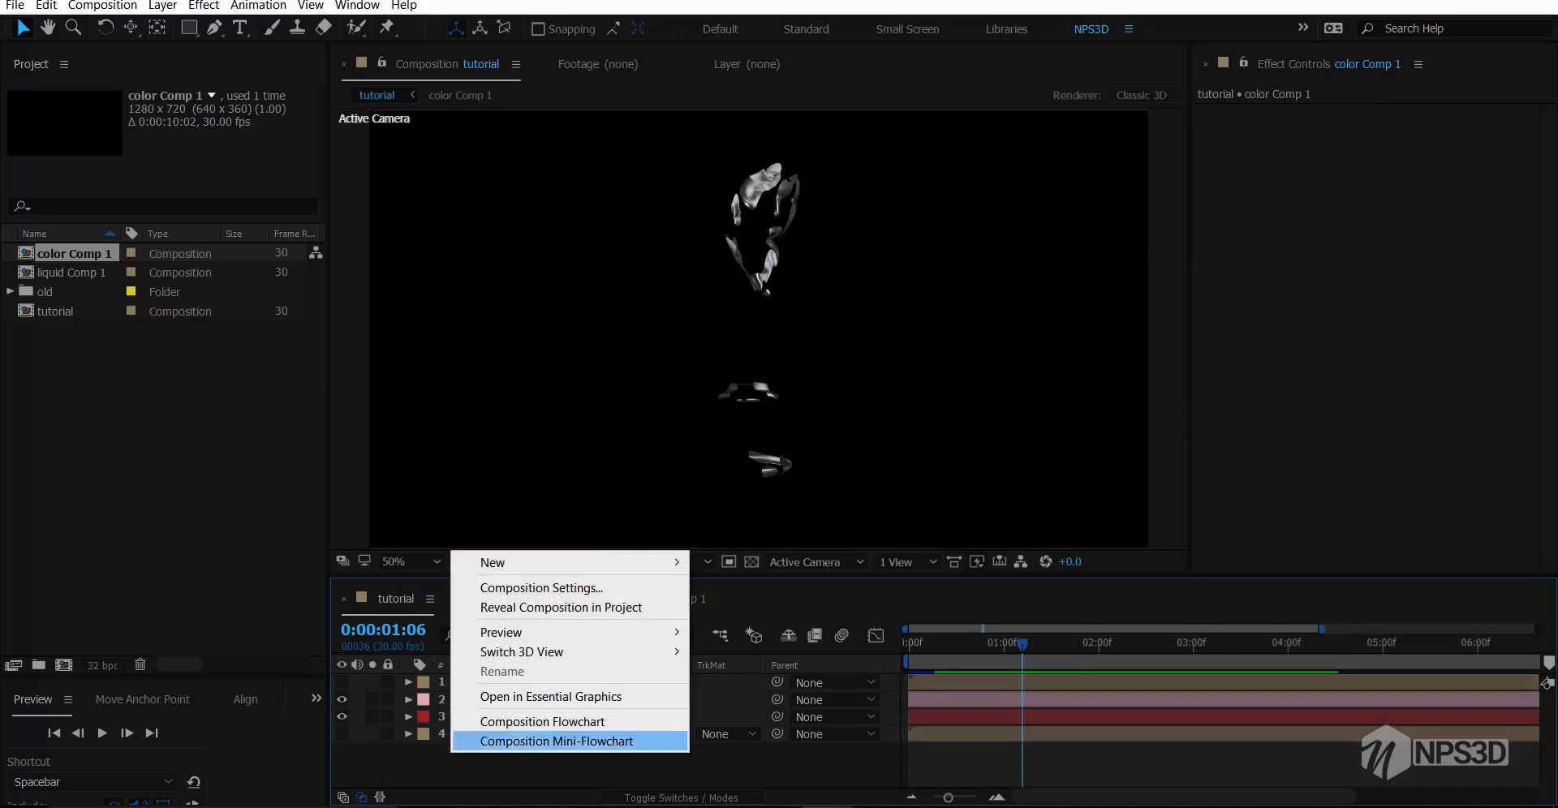
key("Escape")
Assign color Comp 1 as Layer 2 of the custom texture maps in the e3d layer's Element effect
left_click(540, 716)
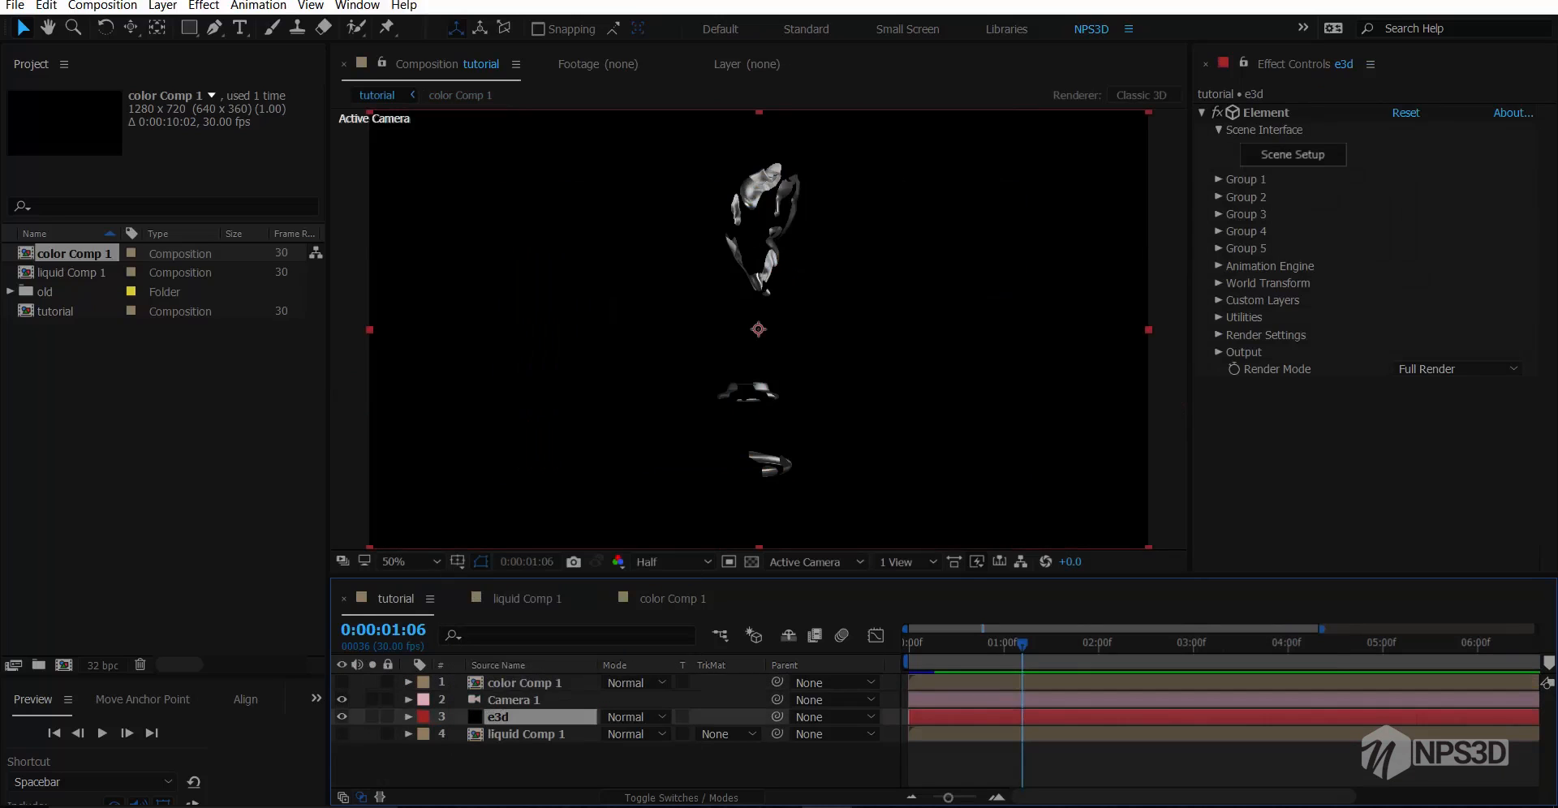
left_click(1292, 155)
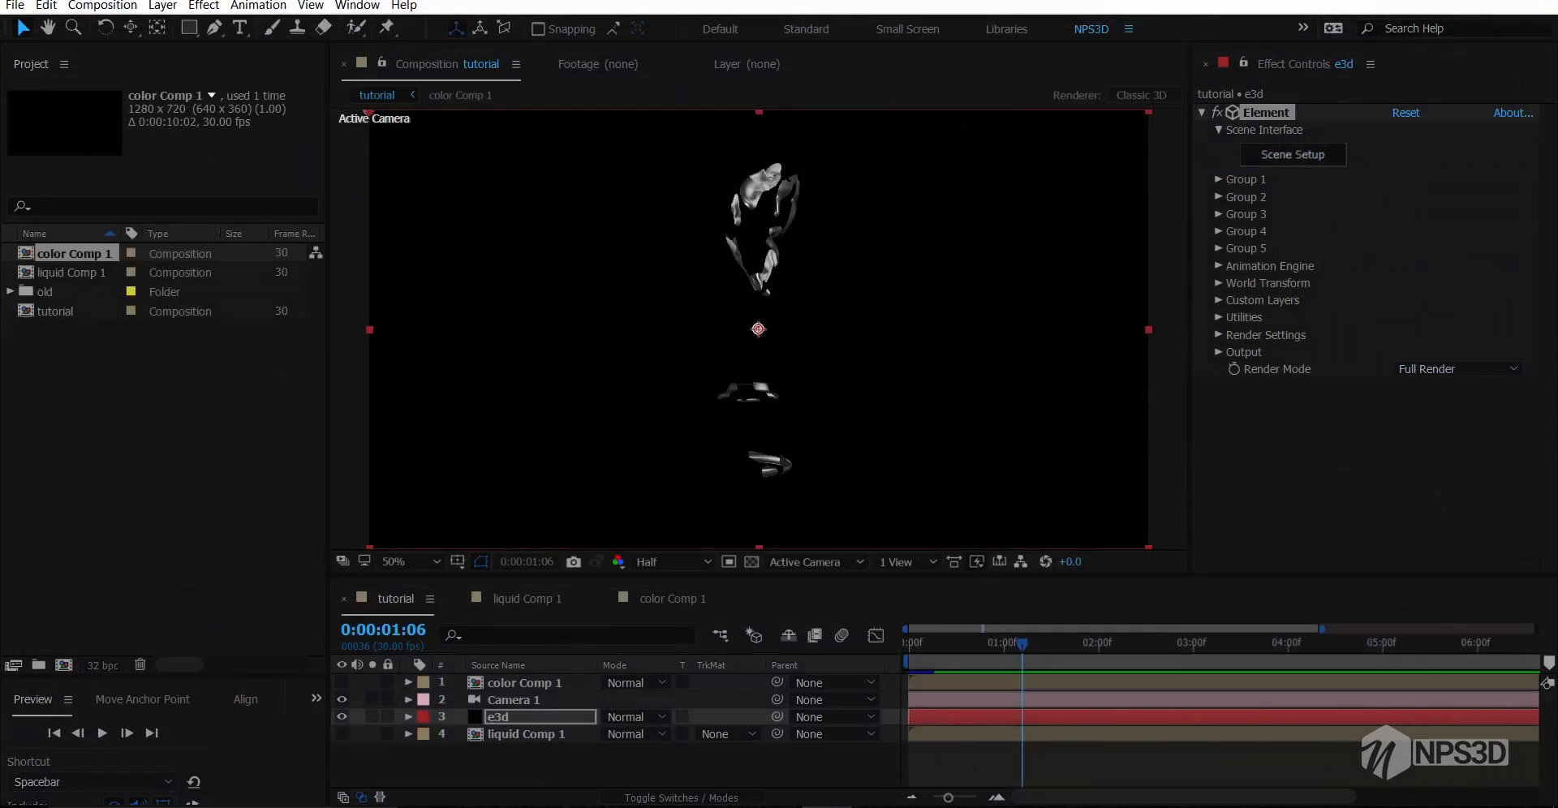
left_click(1219, 300)
scroll(1331, 324, "down", 3)
left_click(1425, 254)
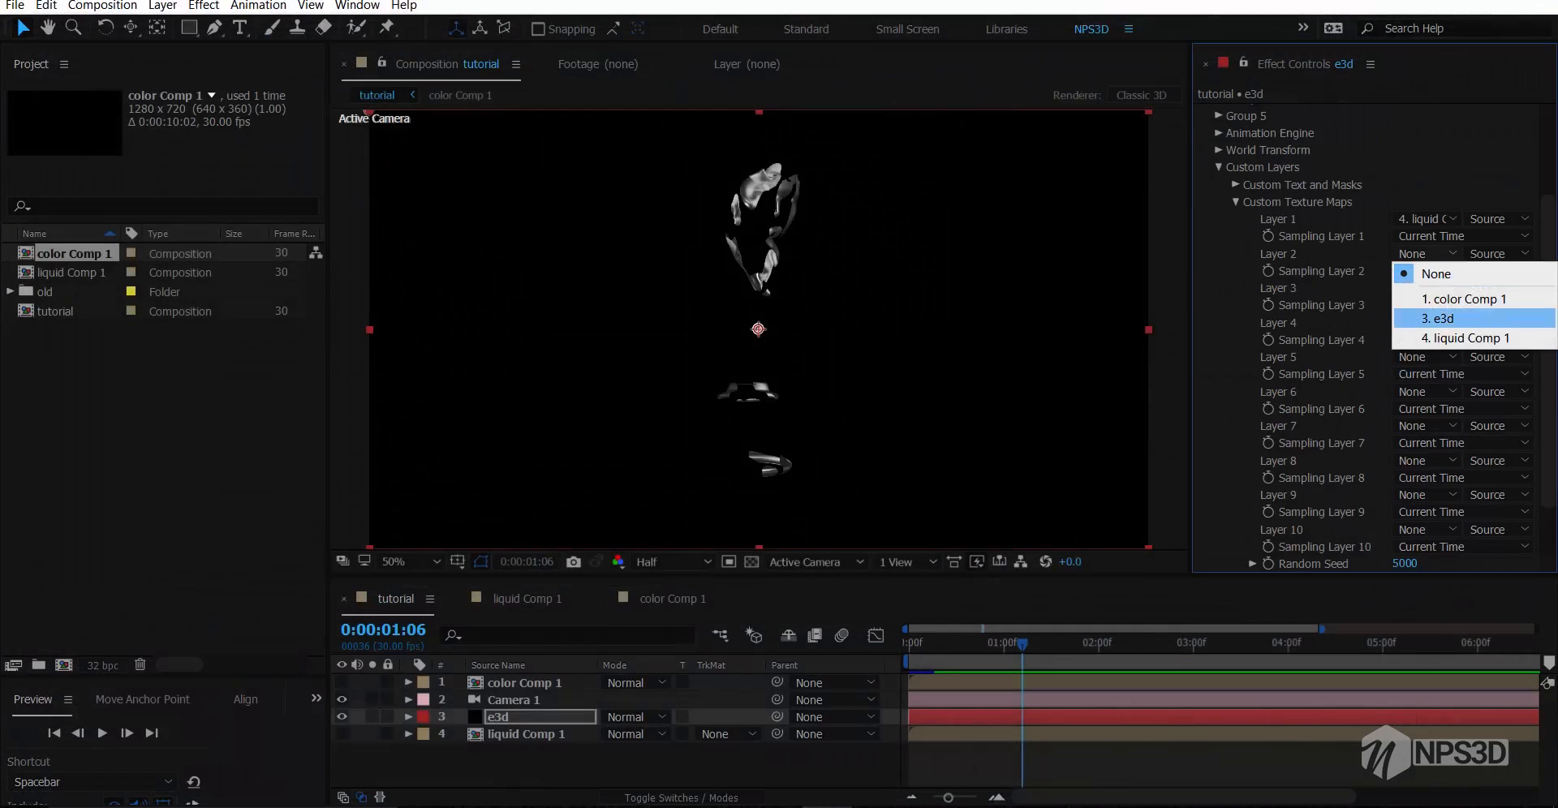
left_click(1464, 299)
left_click(1218, 167)
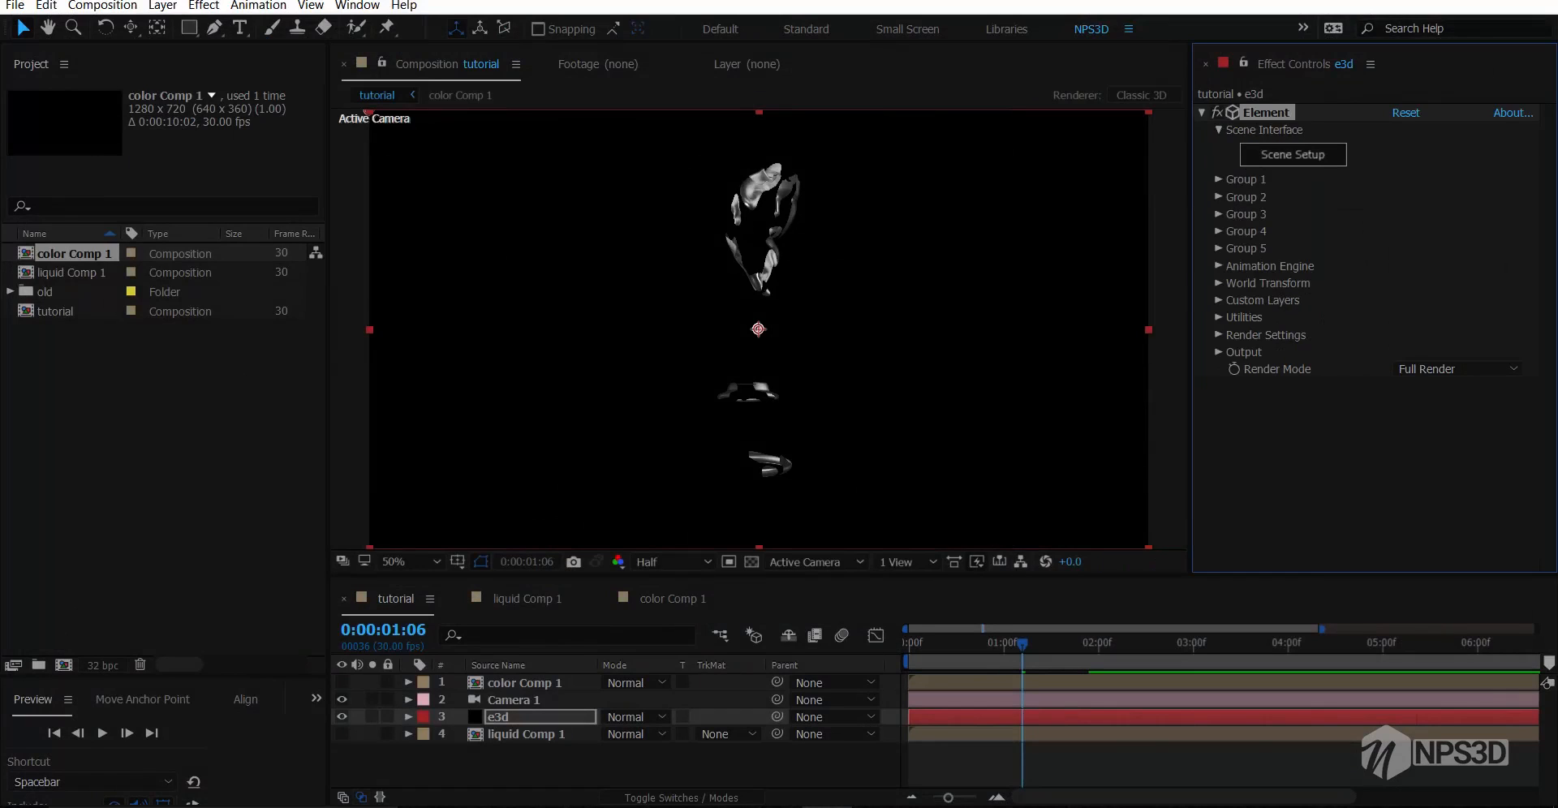
Move the tutorial composition's current time to 0:00:02:20 and open the Element scene setup for the e3d layer
left_click(1292, 154)
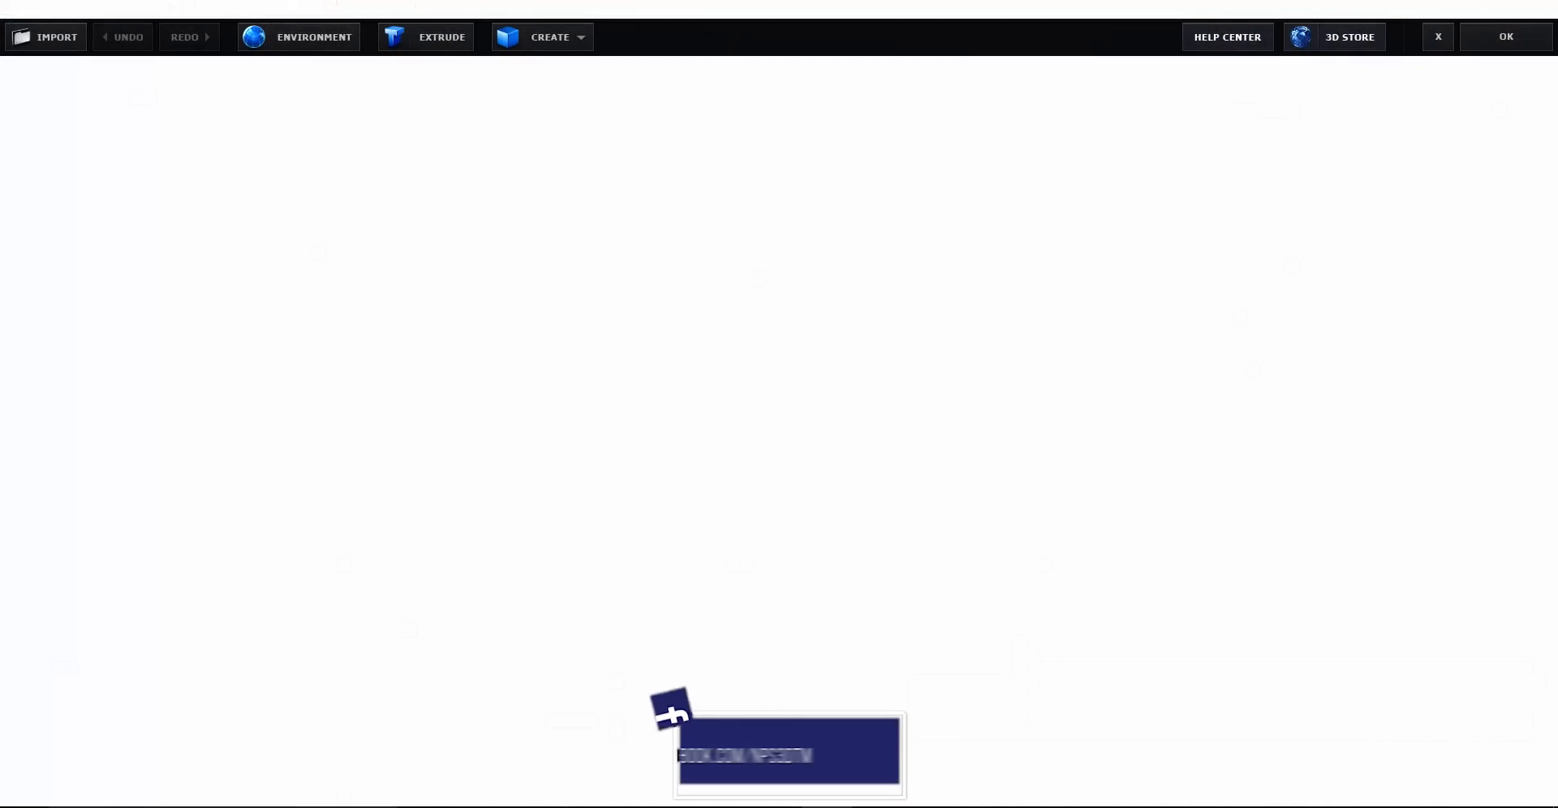
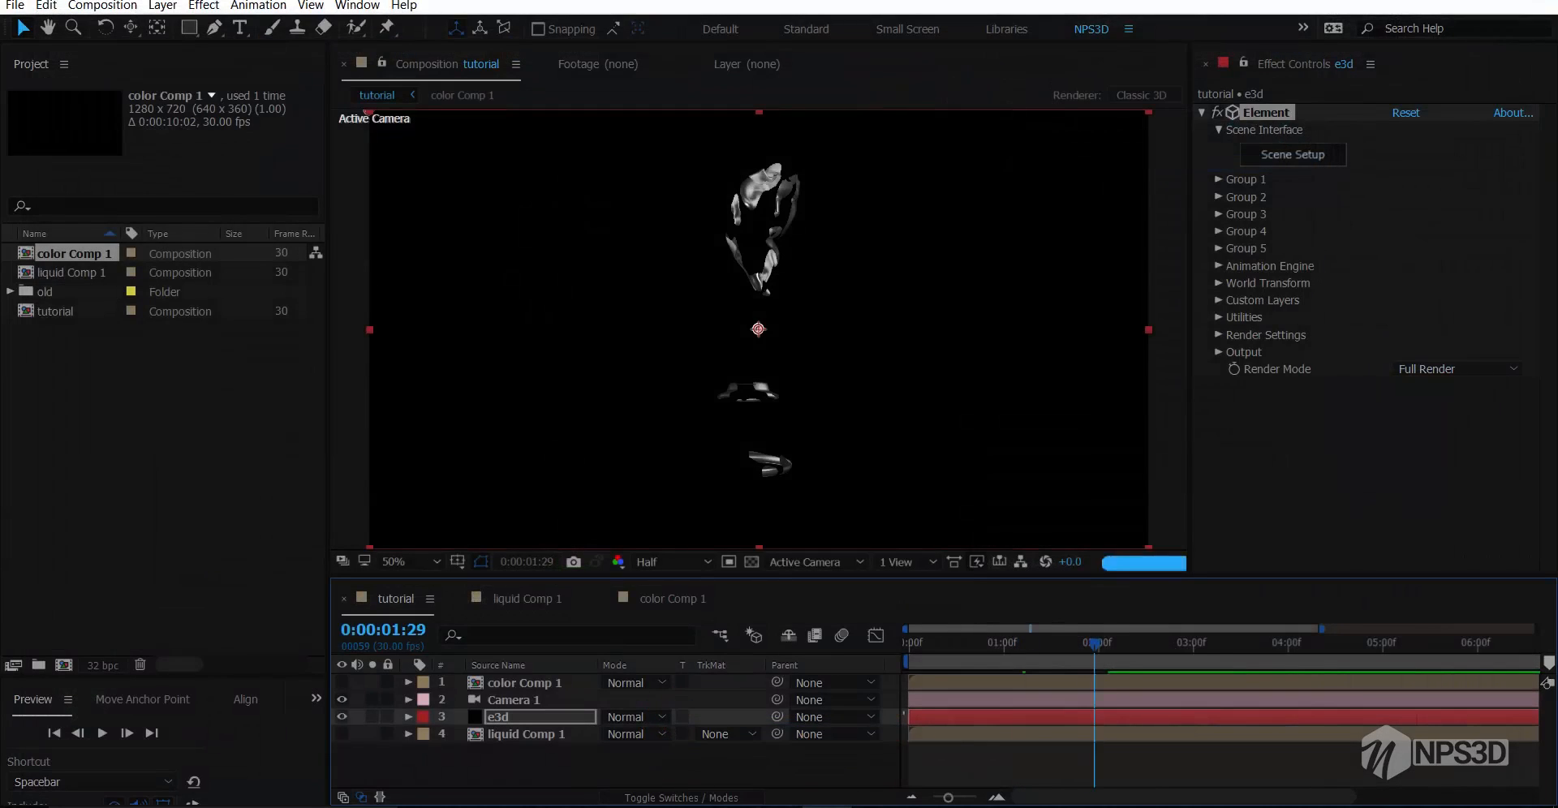
left_click(1160, 645)
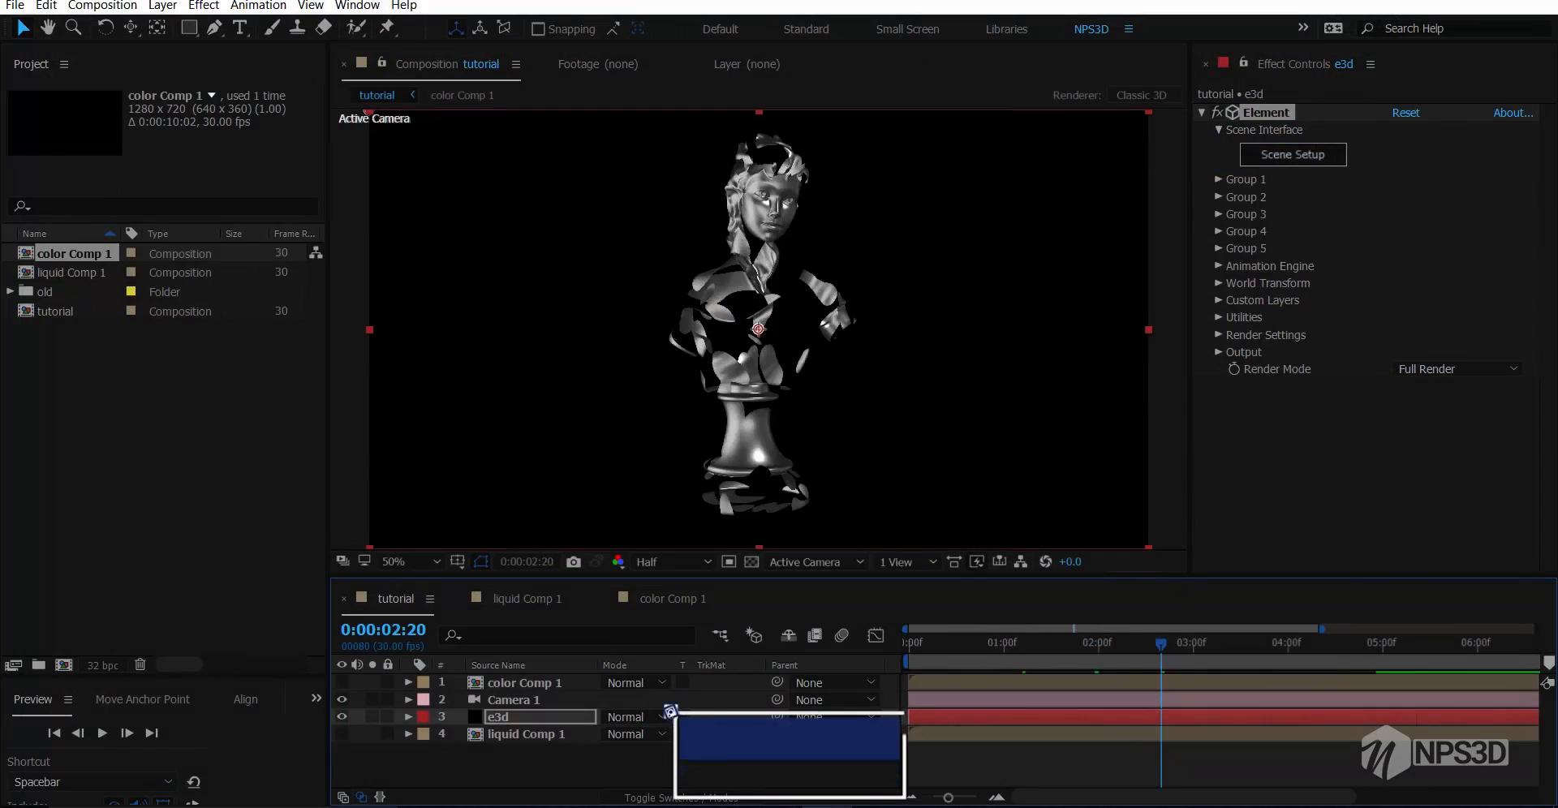
left_click(1293, 154)
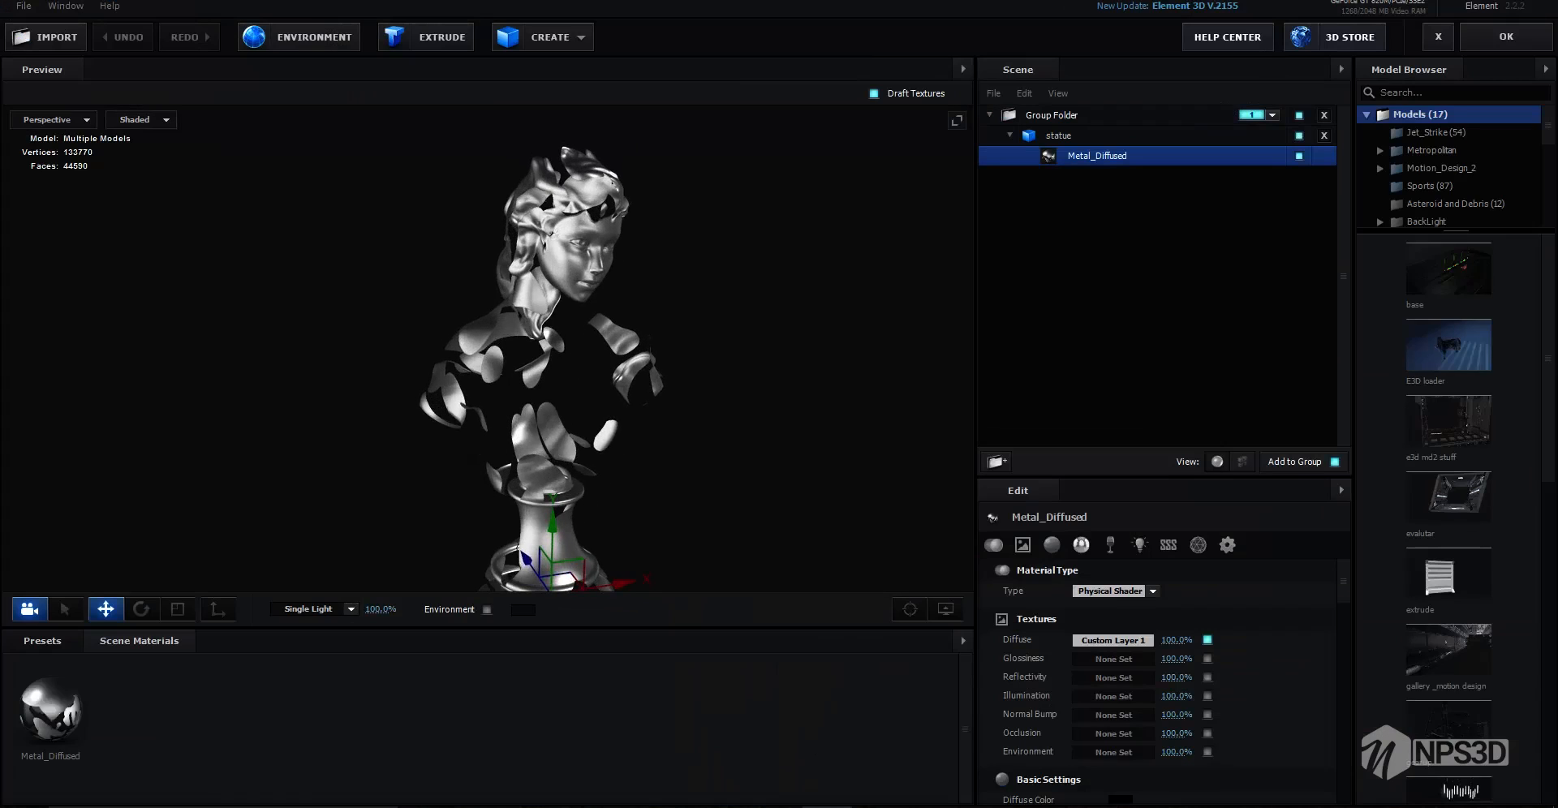
Load Custom Layer 2 [color Comp 1] as the illumination texture of the statue's Metal_Diffused material
scroll(519, 357, "up", 3)
mouse_move(520, 357)
left_mouse_down()
mouse_move(430, 357)
mouse_move(529, 354)
left_mouse_up()
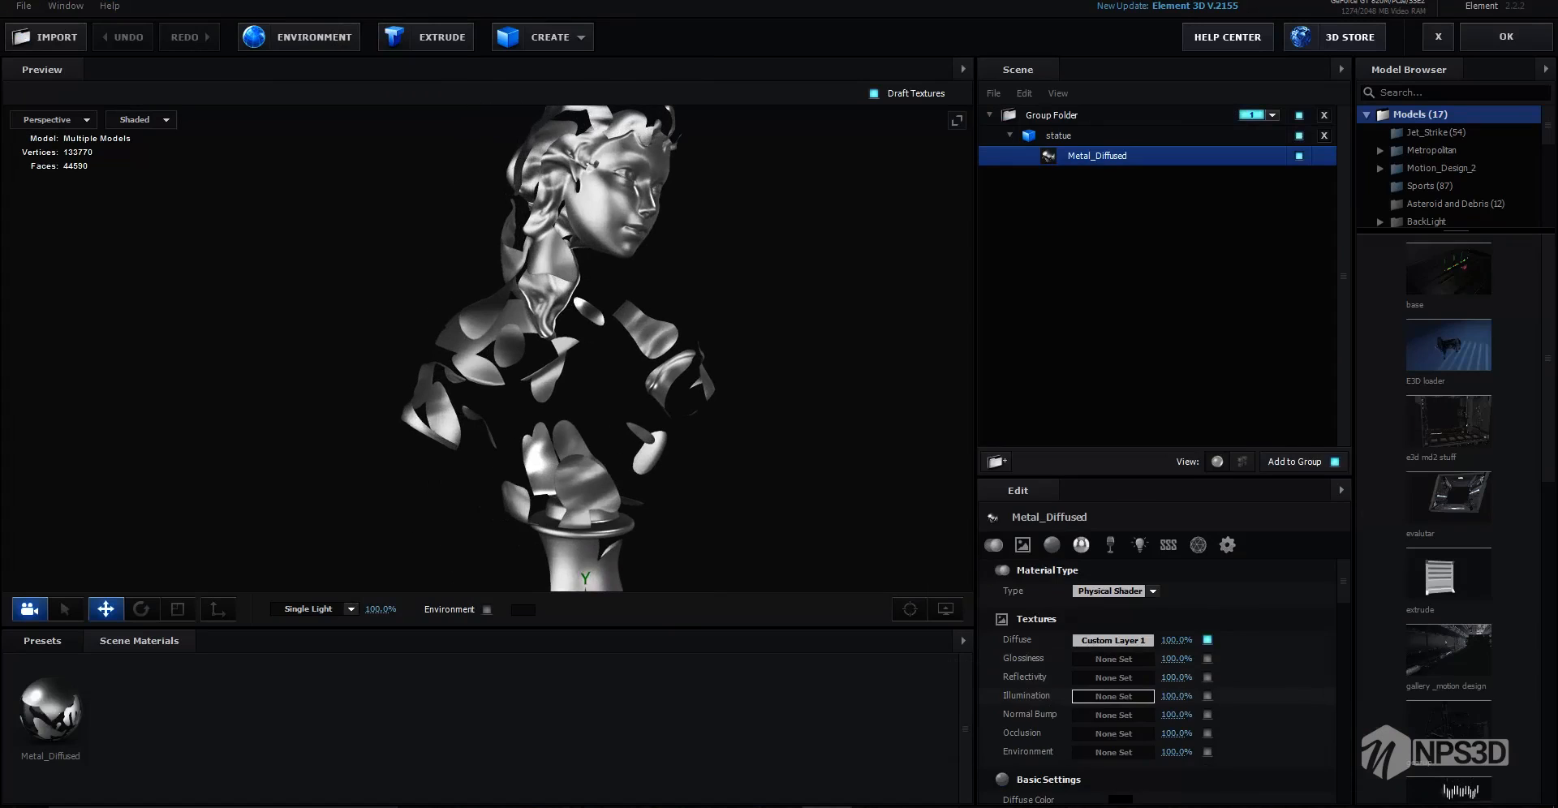
left_click(1112, 695)
left_click(1221, 510)
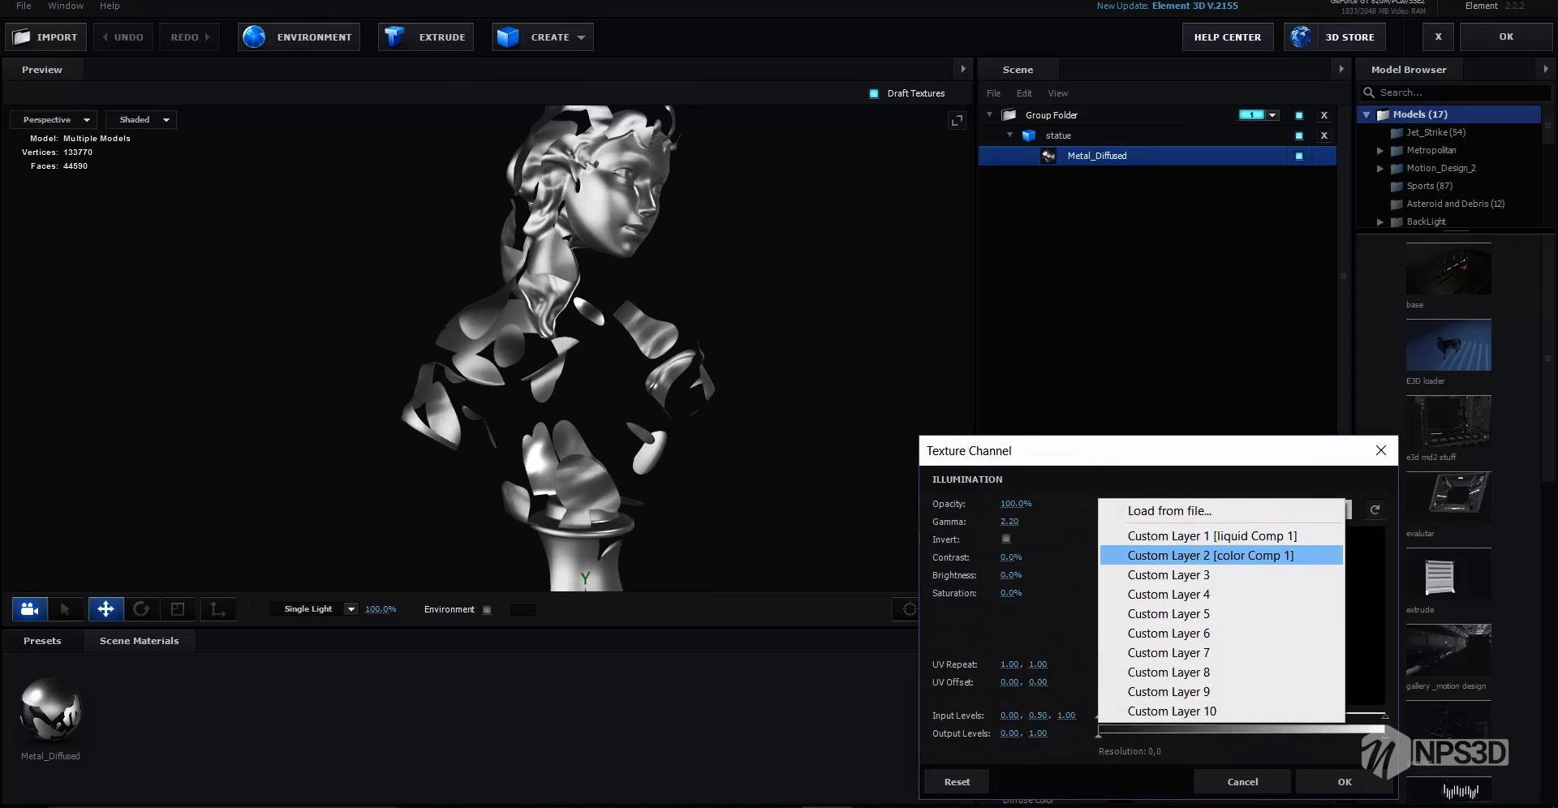
left_click(1211, 555)
left_click(1344, 781)
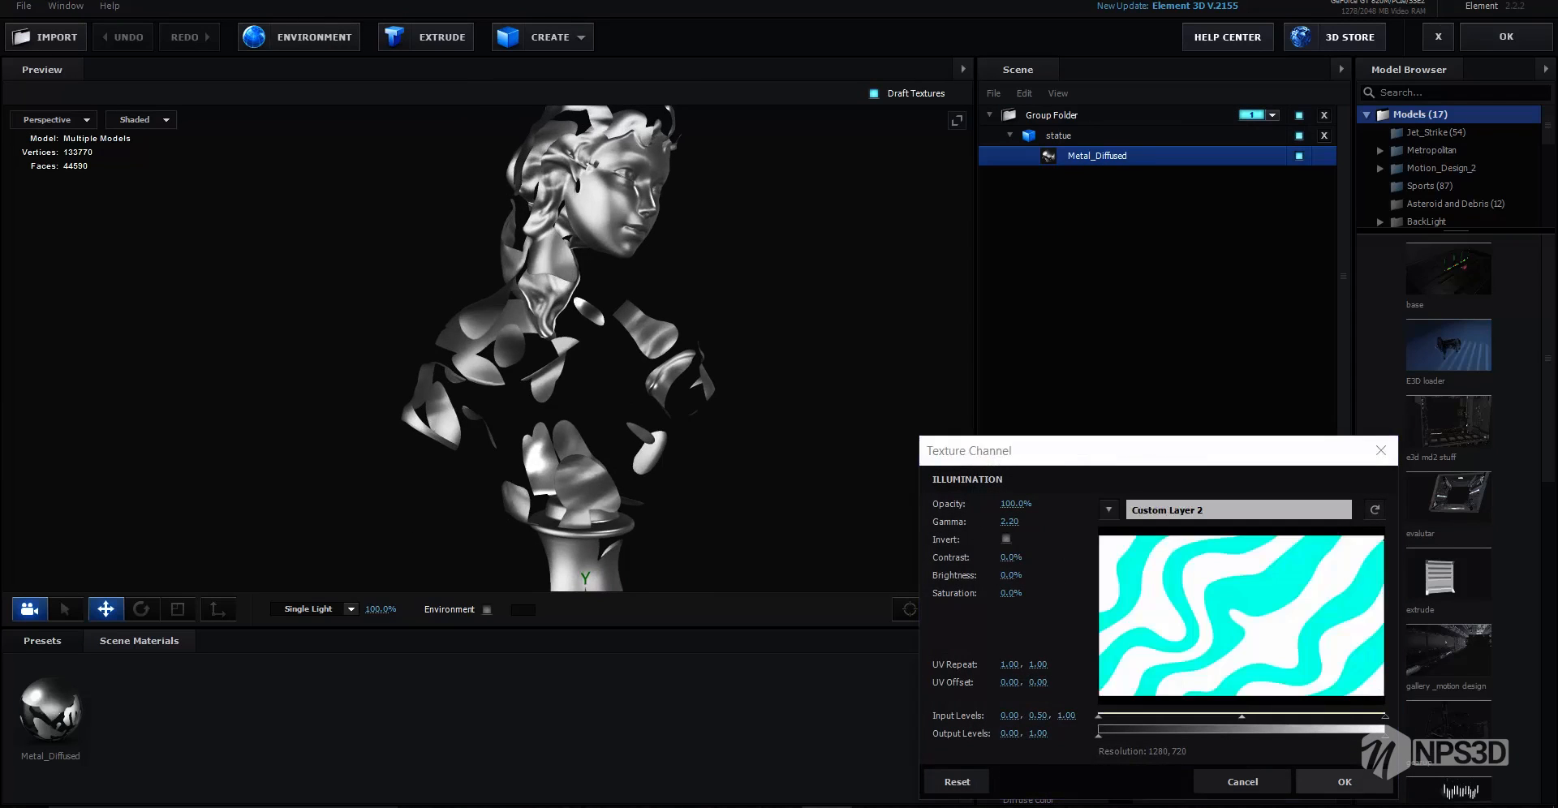
Set the illumination intensity of the Metal_Diffused material to 59%
scroll(560, 349, "down", 3)
left_click_drag(559, 349, 584, 414)
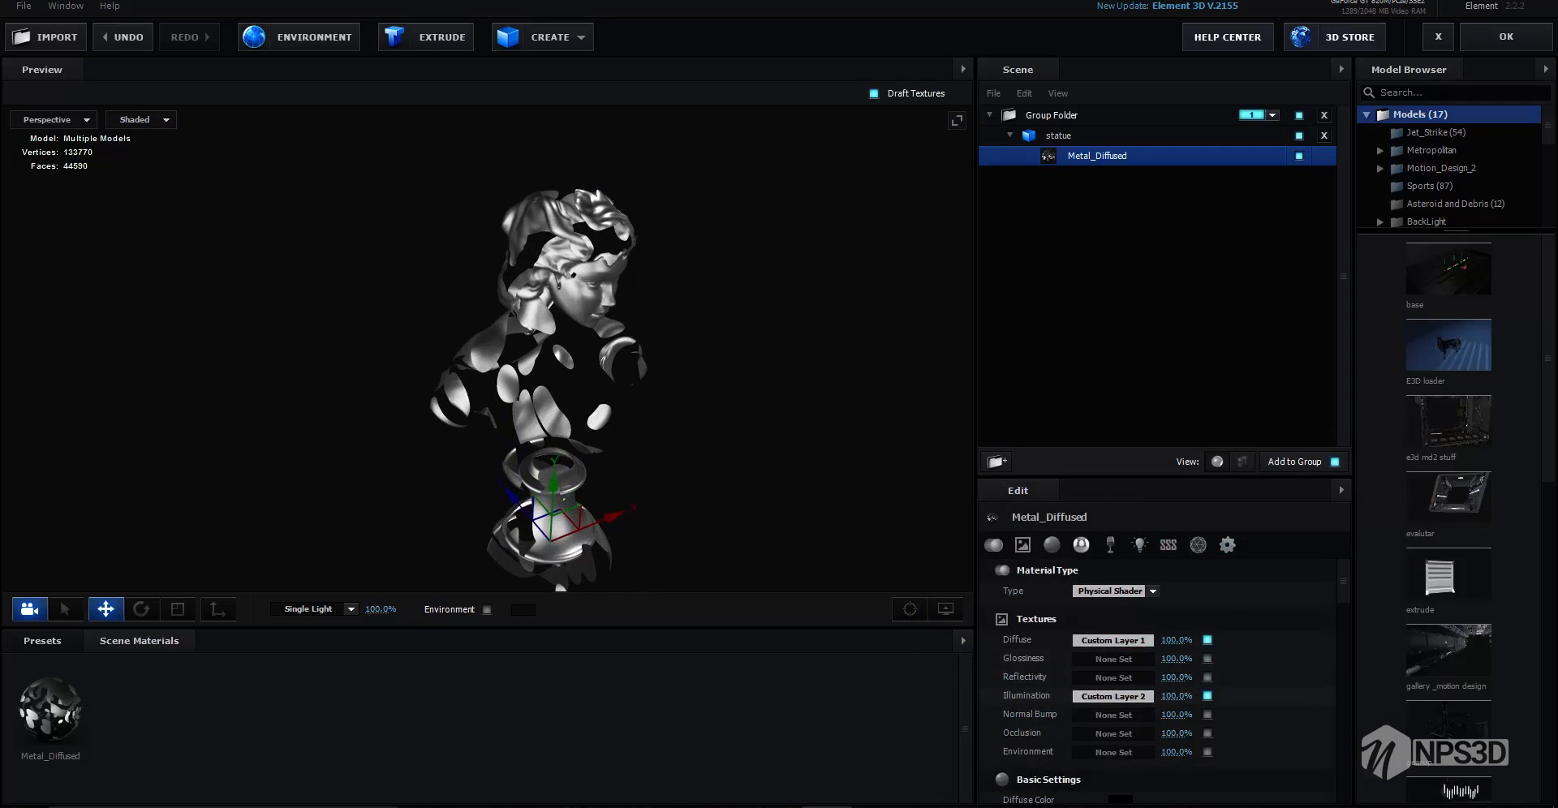
scroll(1160, 682, "down", 10)
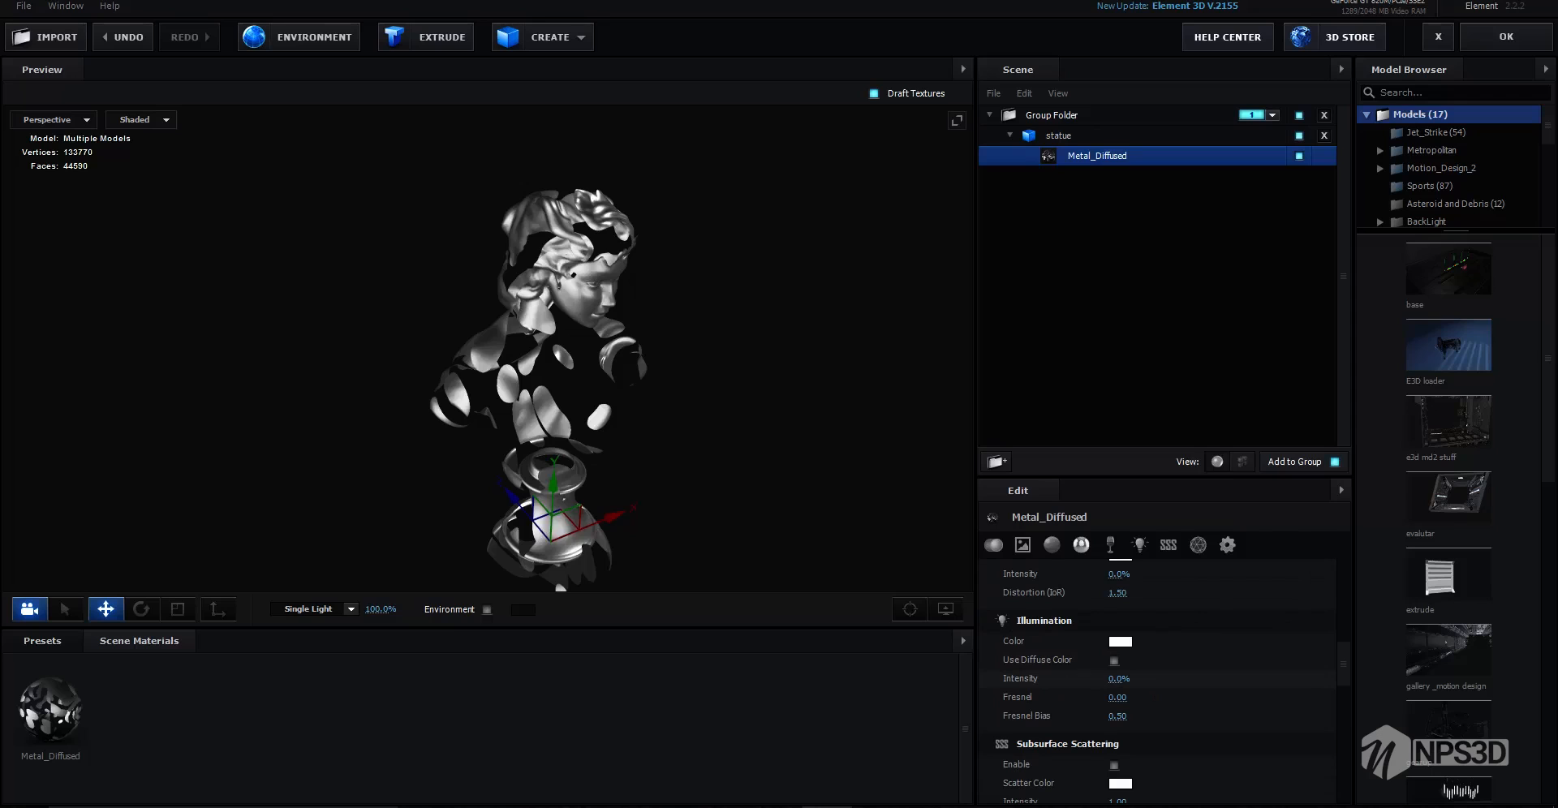
left_click_drag(1119, 679, 1166, 679)
left_click_drag(568, 381, 527, 304)
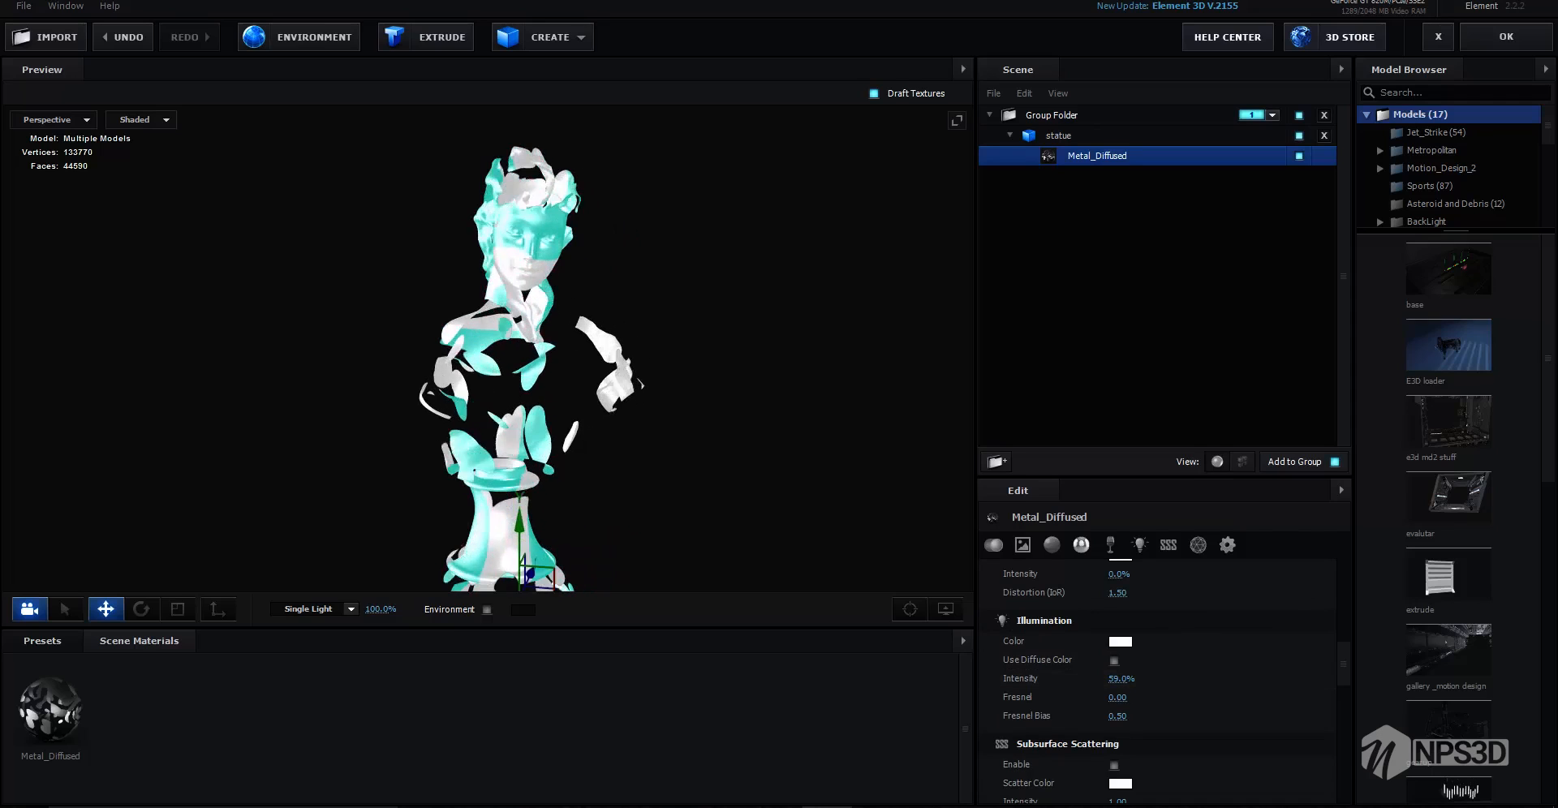
Set the Metal_Diffused illumination Fresnel to 0.46 and its Fresnel Bias to 0.15
scroll(493, 349, "up", 5)
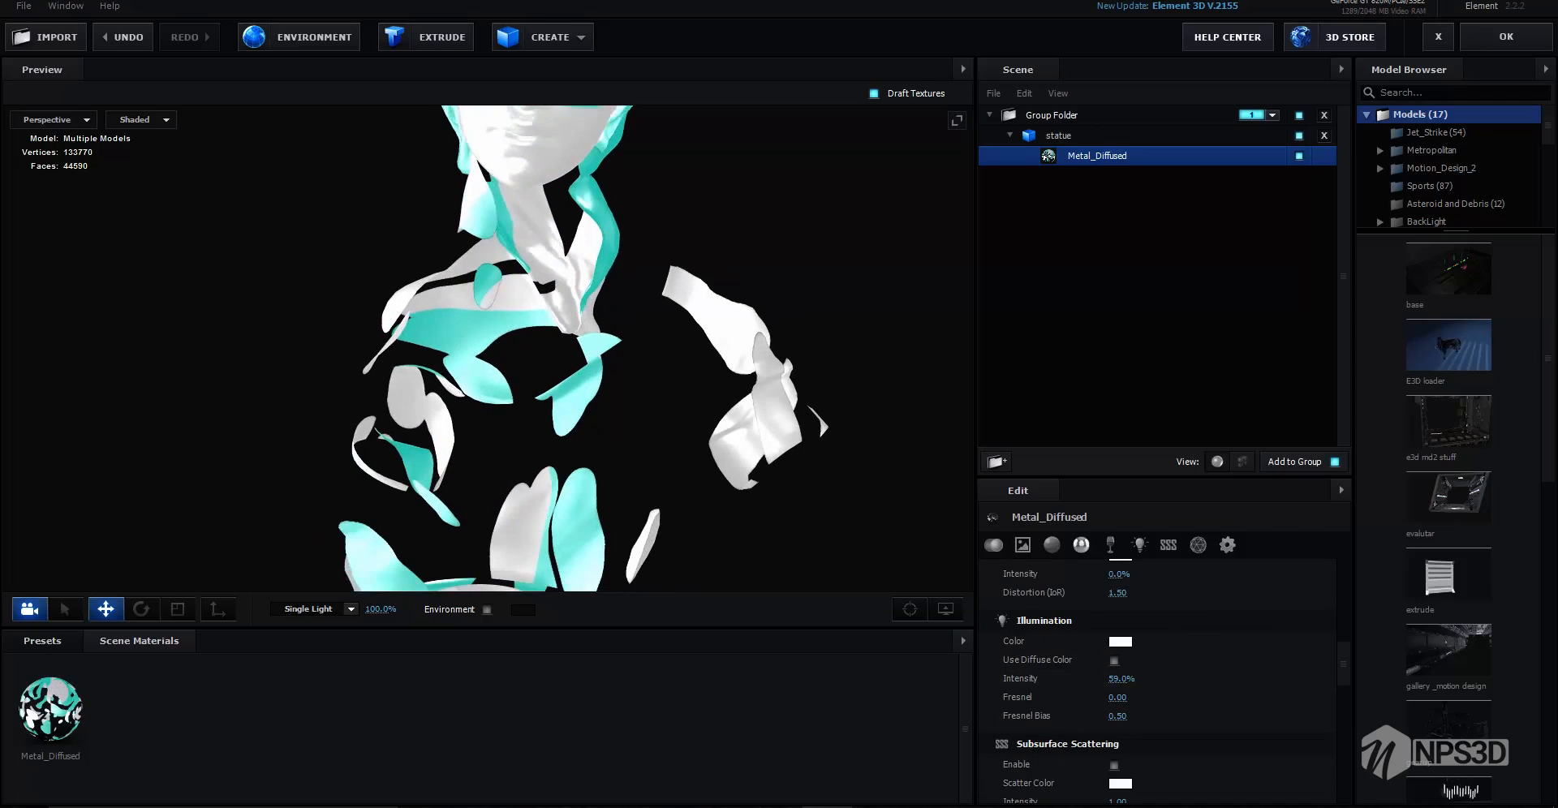
scroll(493, 349, "down", 3)
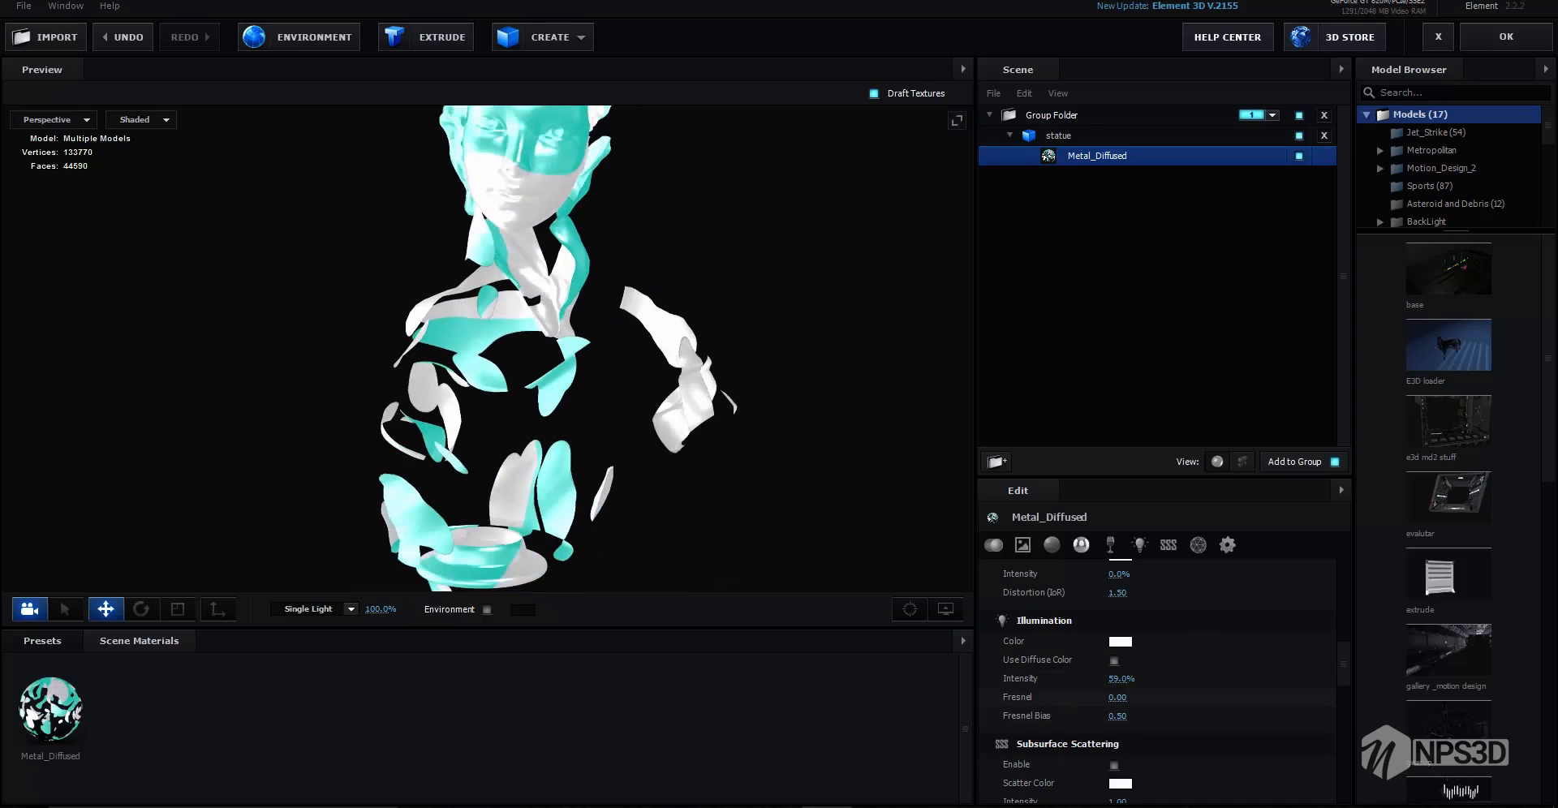
mouse_move(1117, 697)
left_mouse_down()
mouse_move(1156, 697)
mouse_move(1118, 716)
mouse_move(1137, 716)
left_mouse_up()
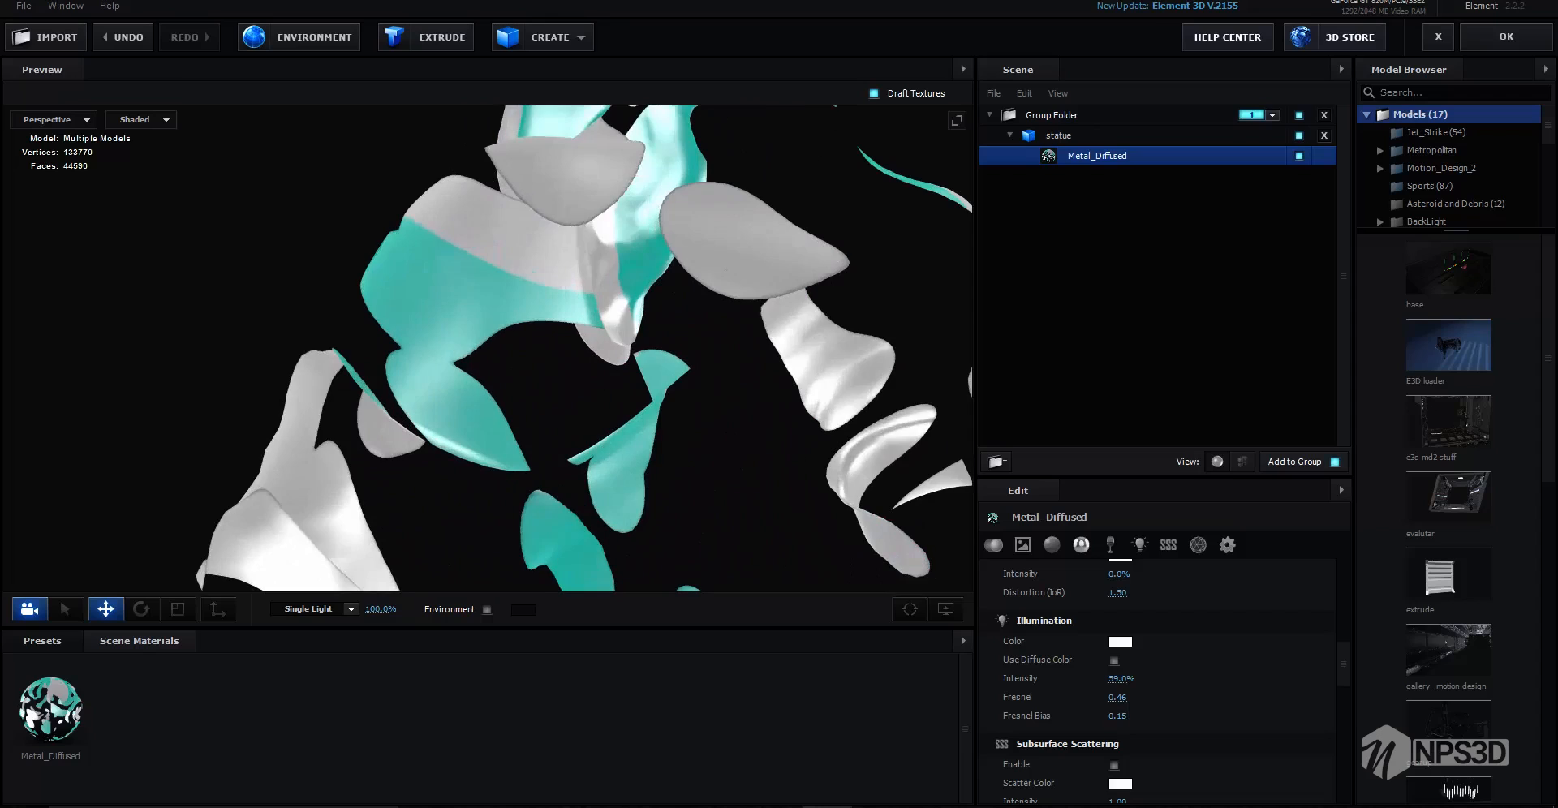
Set the Alpha Threshold in the Metal_Diffused material's advanced settings to 0.84
scroll(1156, 682, "down", 6)
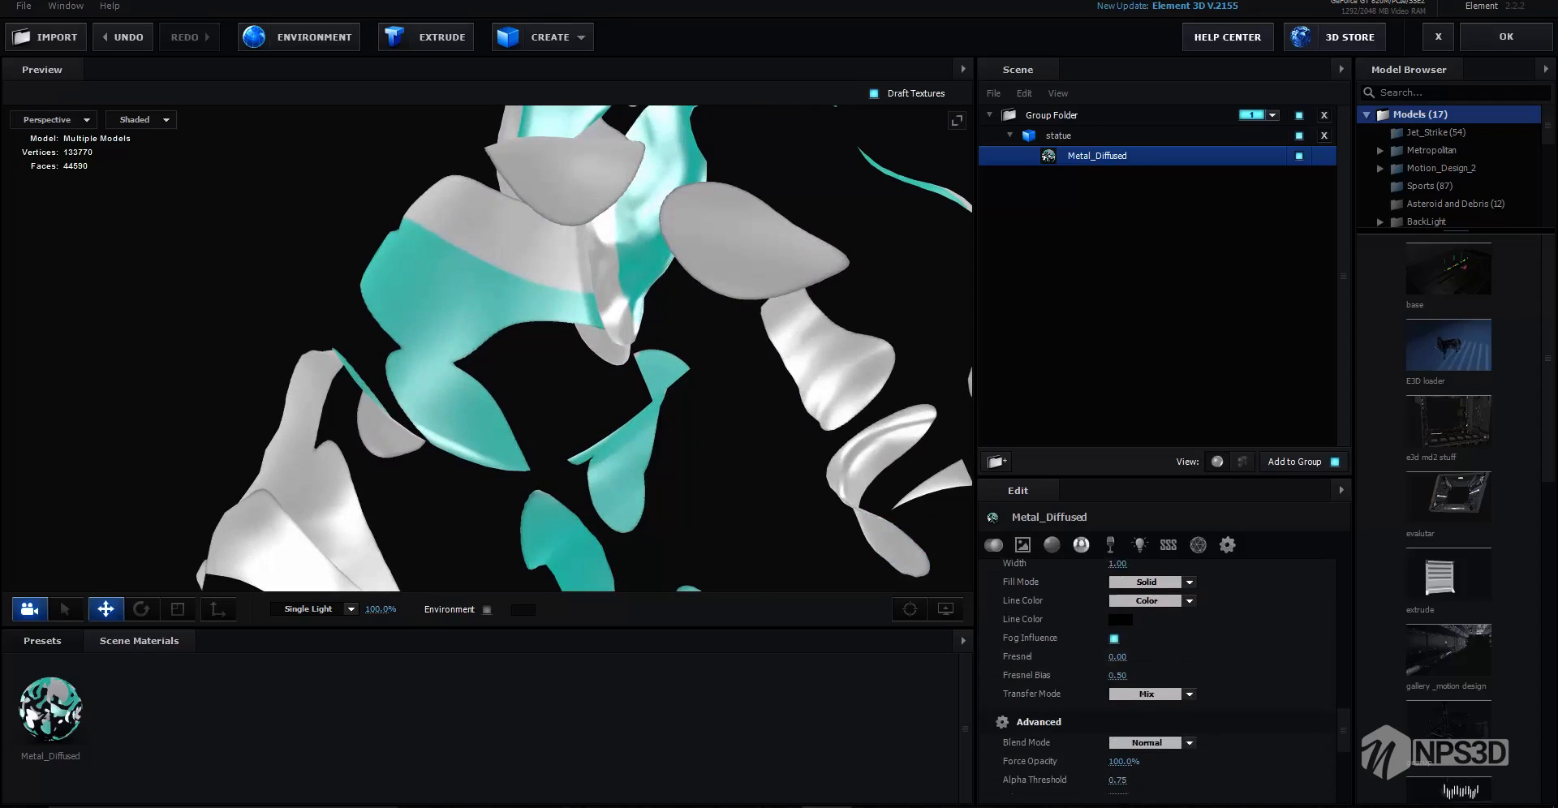
scroll(1156, 682, "up", 3)
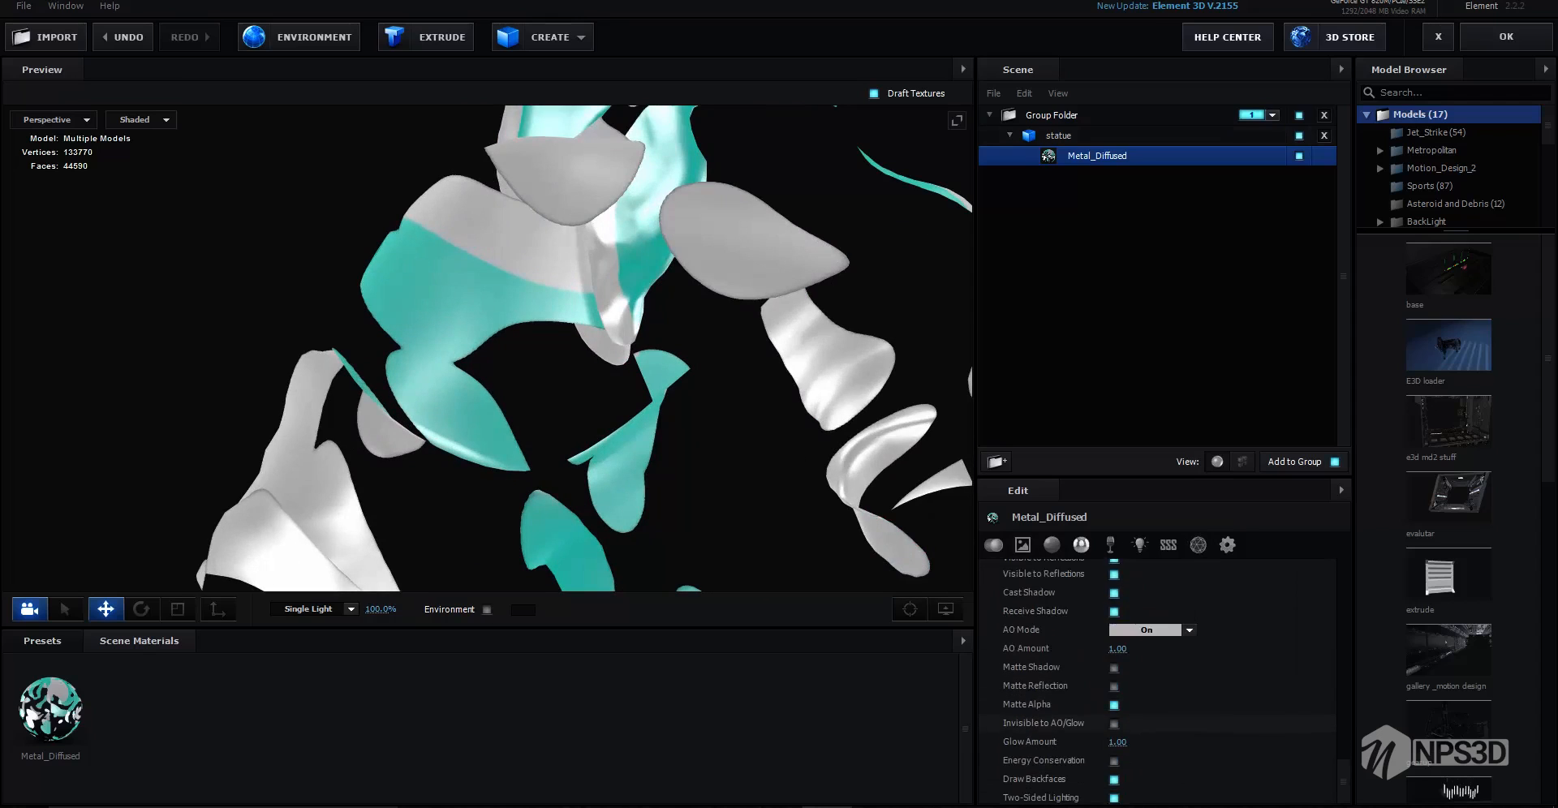
scroll(1156, 682, "up", 3)
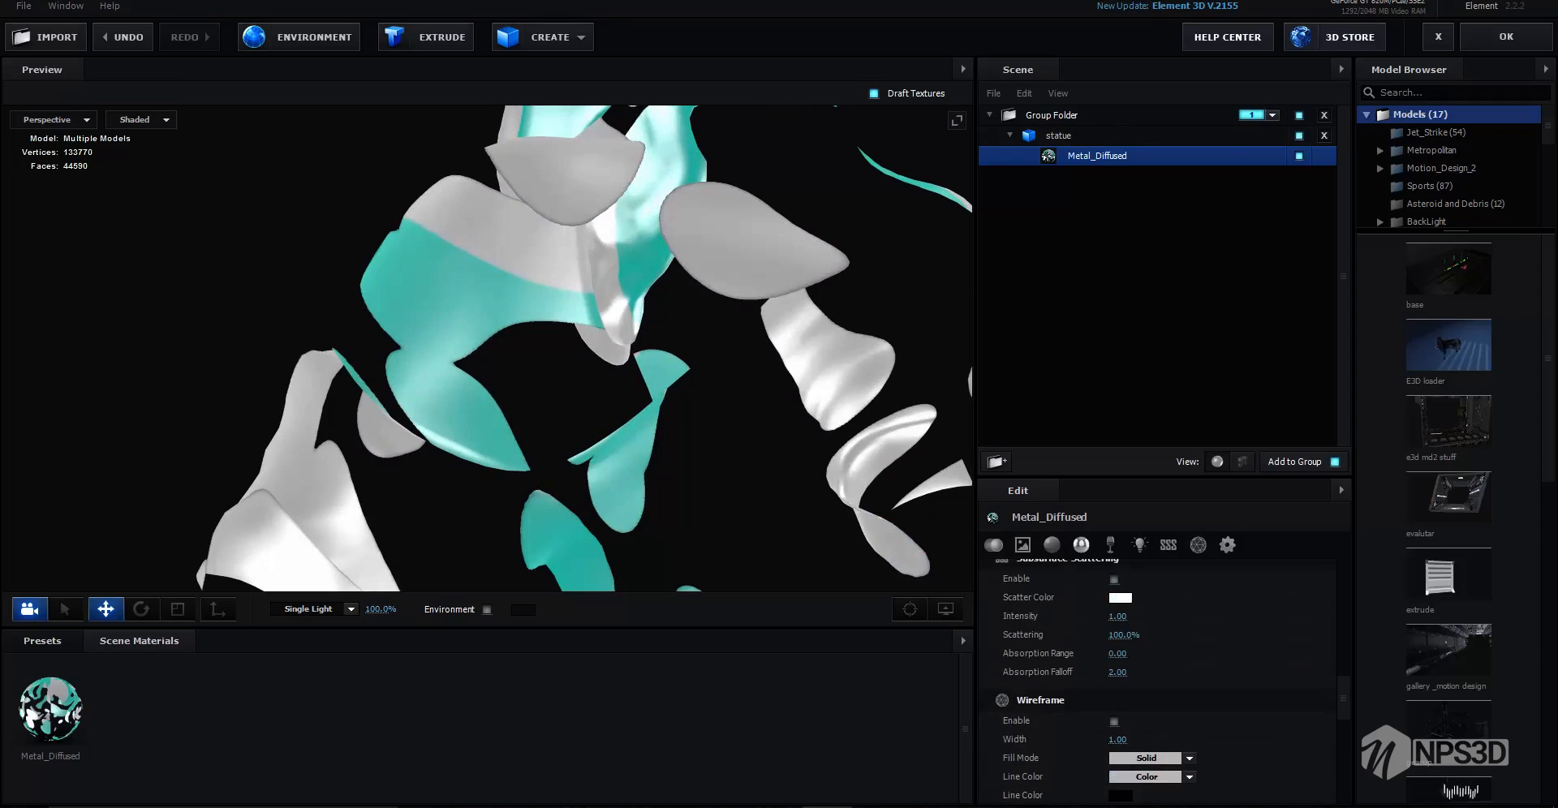
scroll(1156, 681, "down", 3)
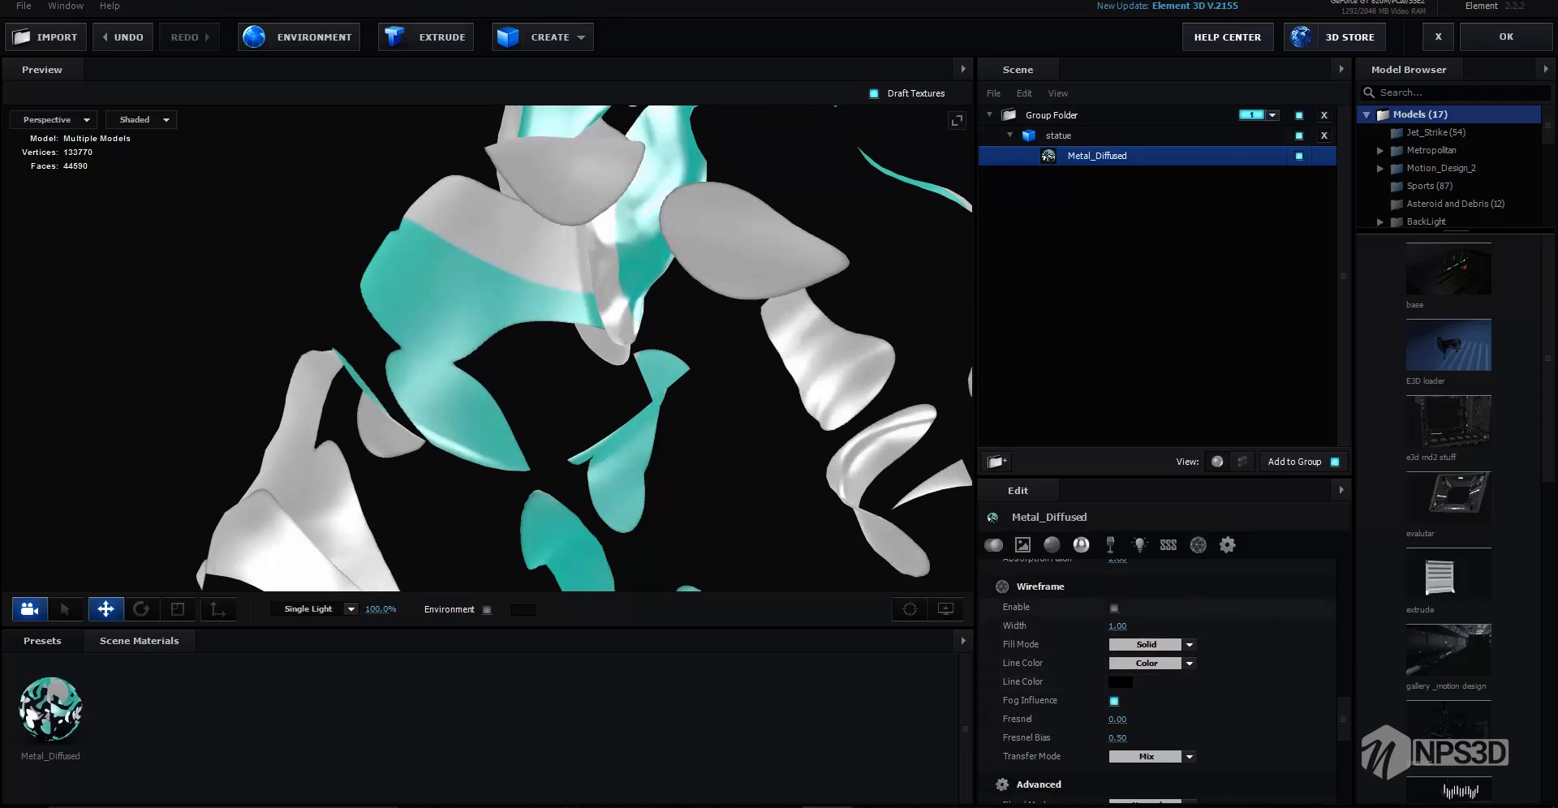
left_click(1227, 544)
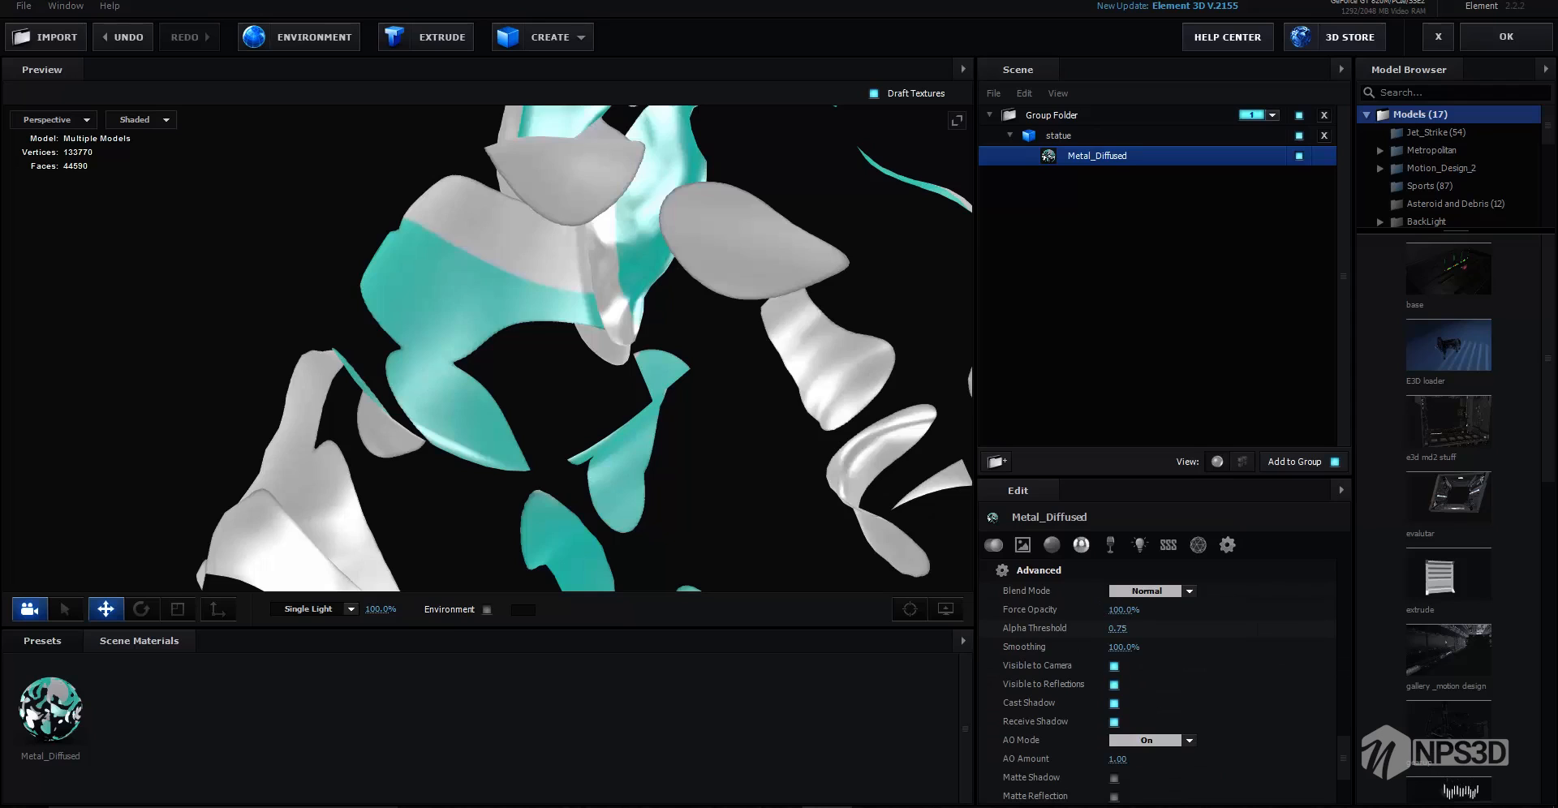
left_click_drag(1118, 628, 1123, 628)
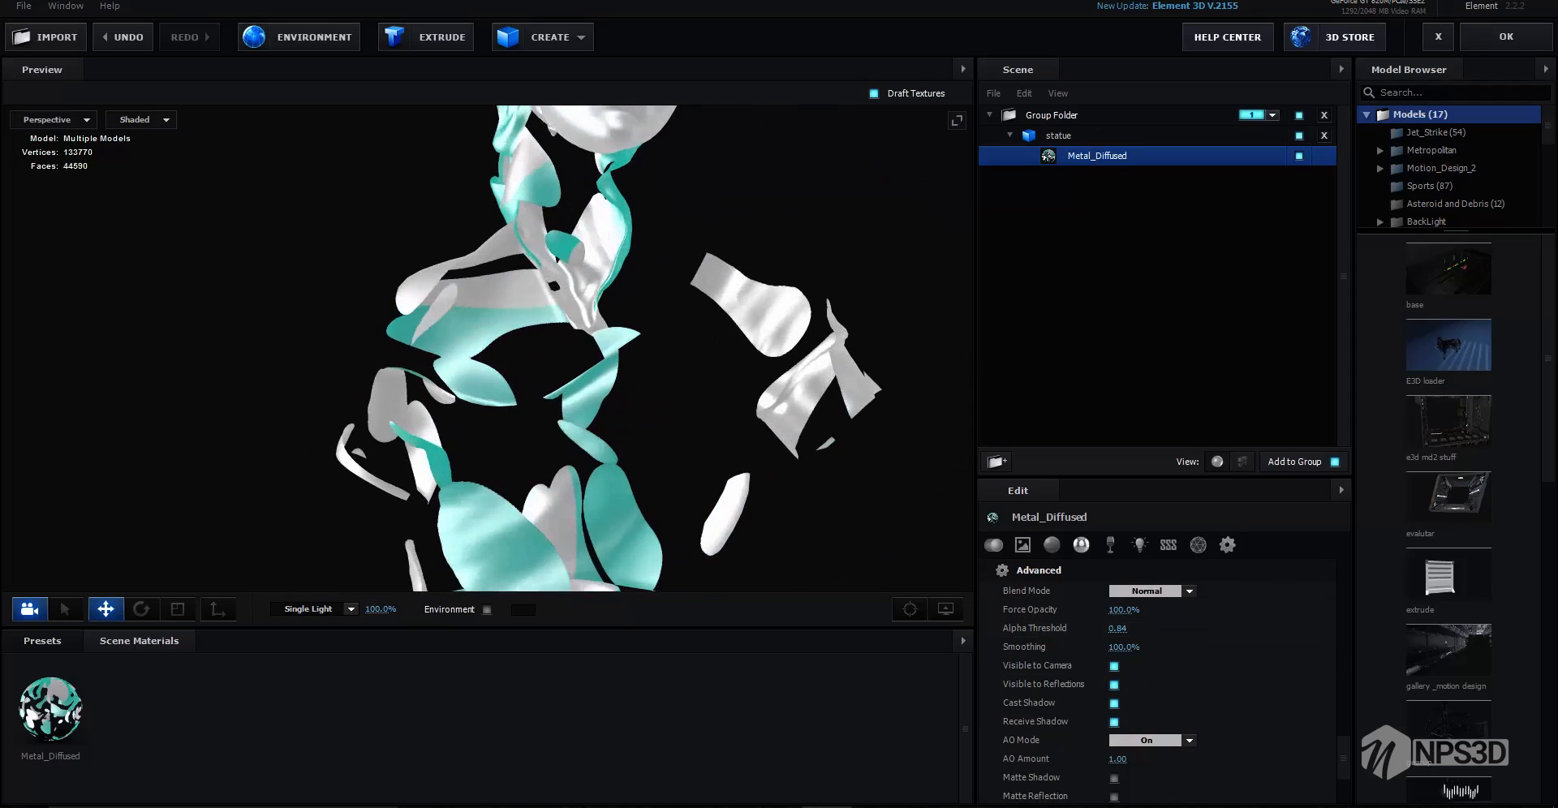
Add a sphere model to the scene and raise it to a Y position of 0.42
scroll(519, 349, "down", 6)
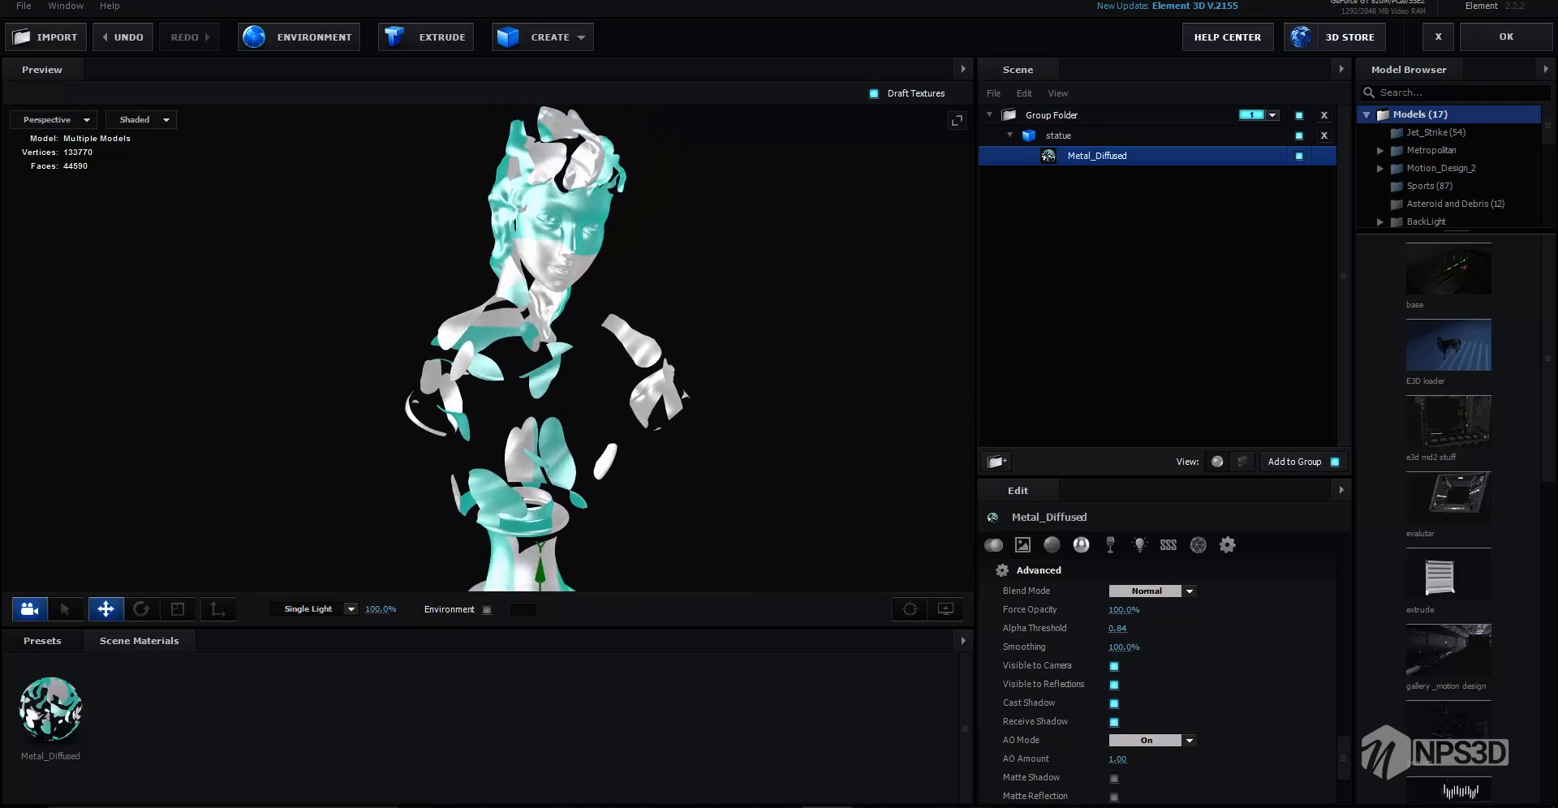
left_click(542, 36)
left_click(596, 78)
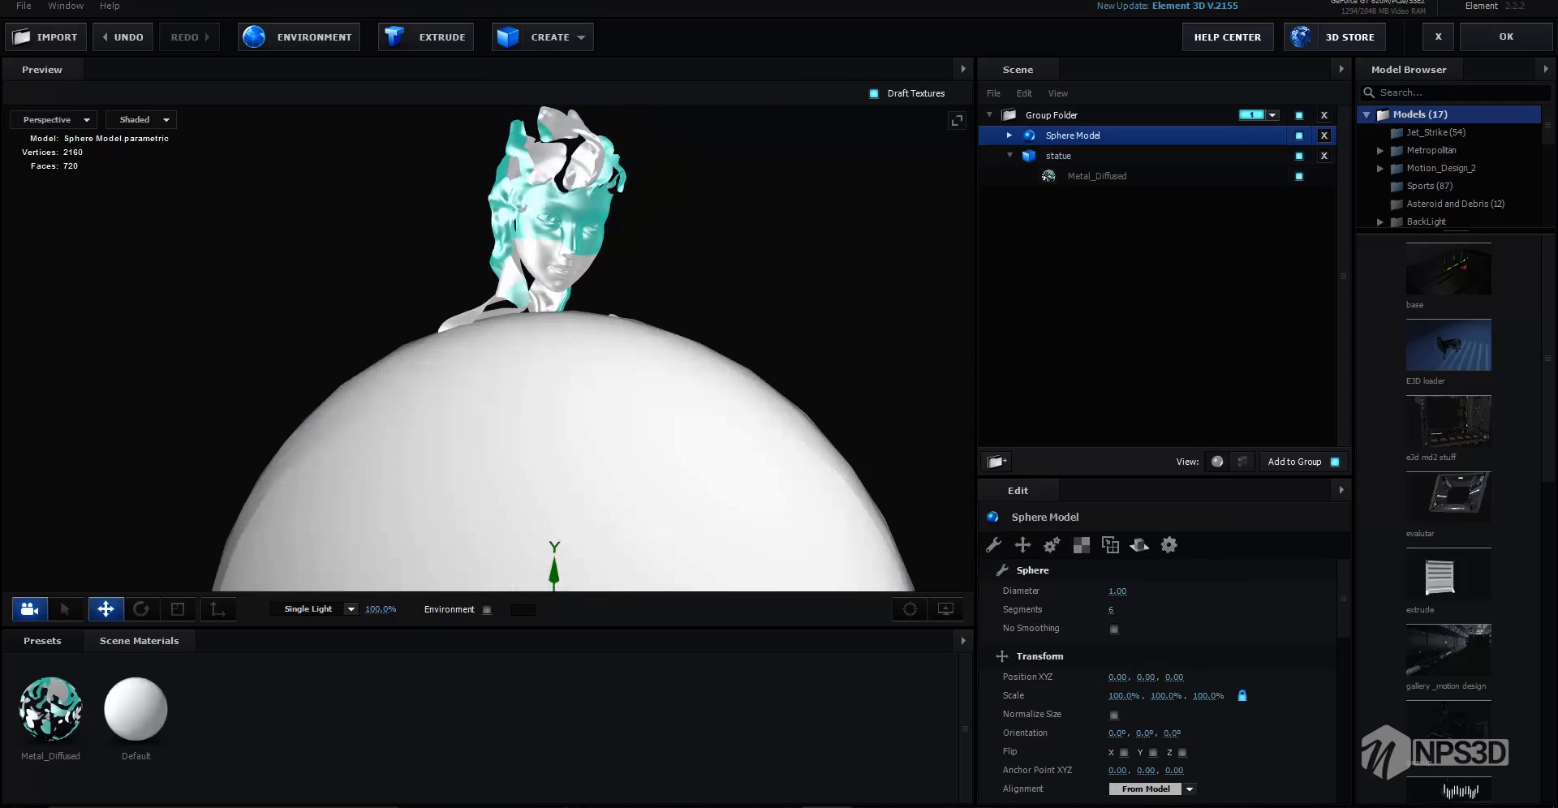
left_click_drag(555, 568, 558, 300)
Scale the sphere model uniformly to 678% so it encloses the statue
key("r")
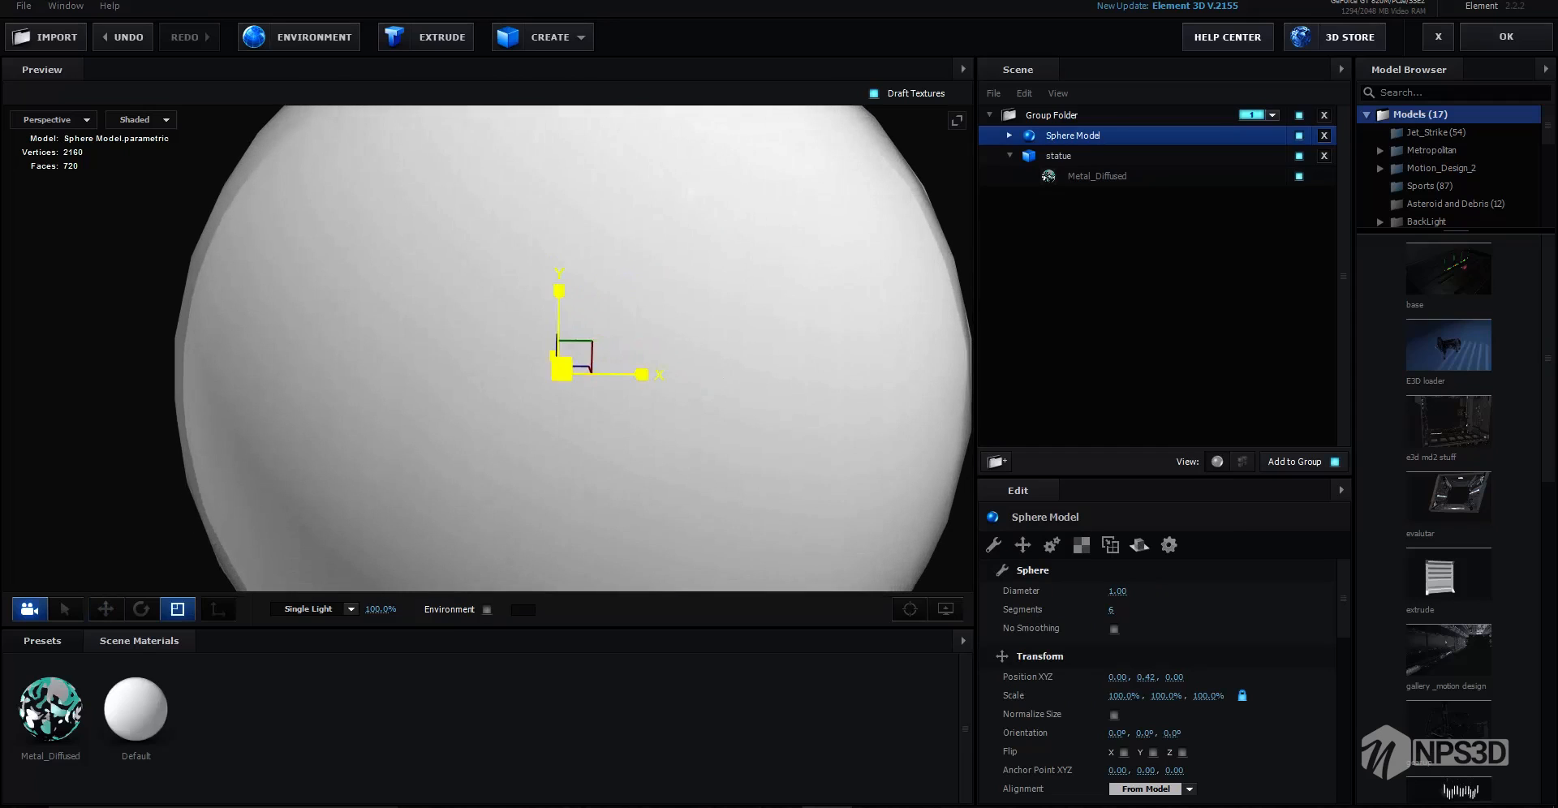
left_click_drag(561, 369, 641, 333)
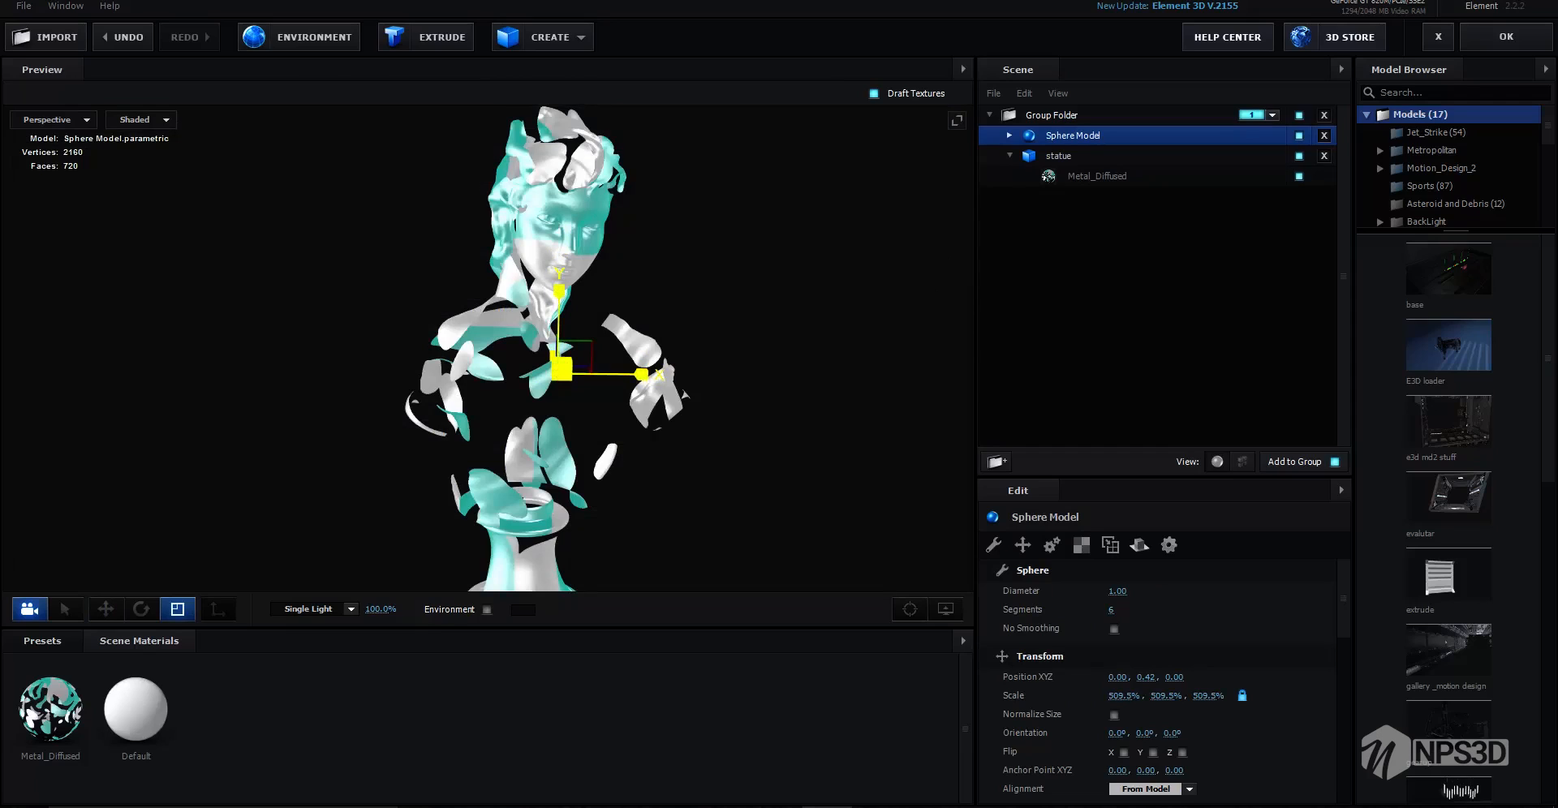
left_click_drag(562, 369, 564, 366)
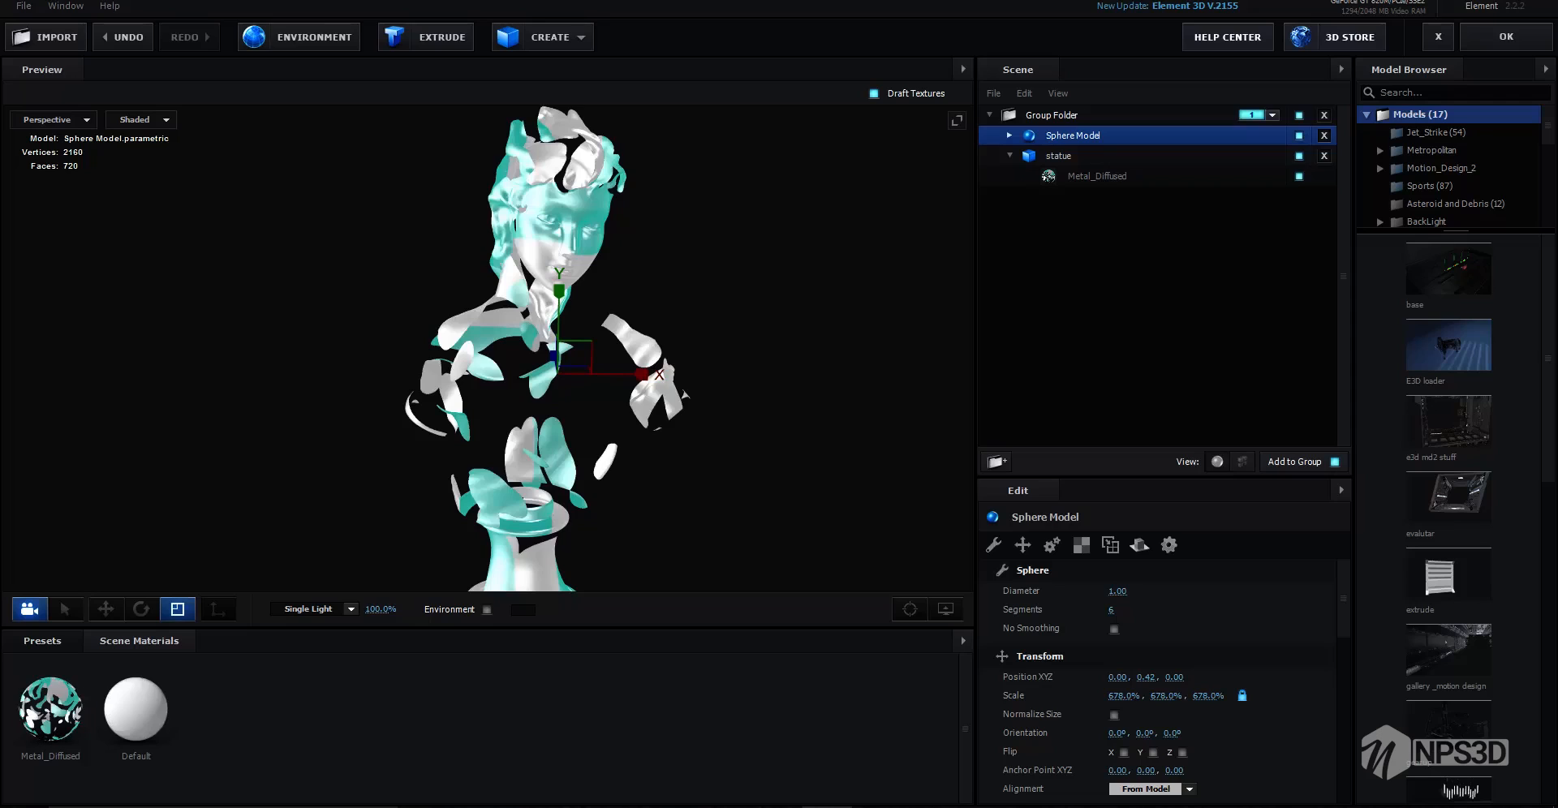
Load Custom Layer 2 [color Comp 1] as the diffuse texture of the sphere's Default material
left_click(1010, 136)
left_click(1082, 156)
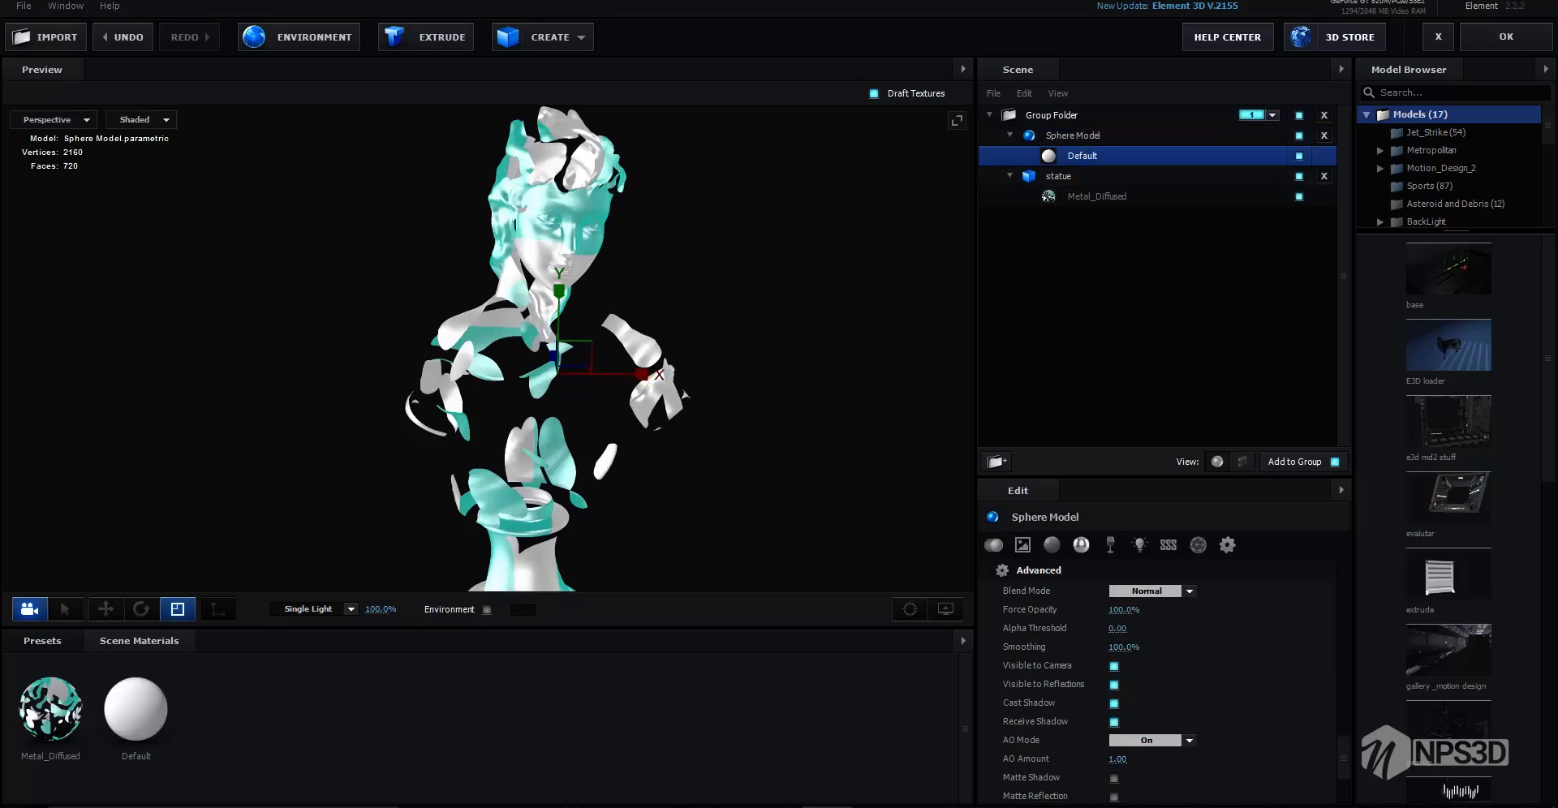
scroll(1160, 681, "up", 10)
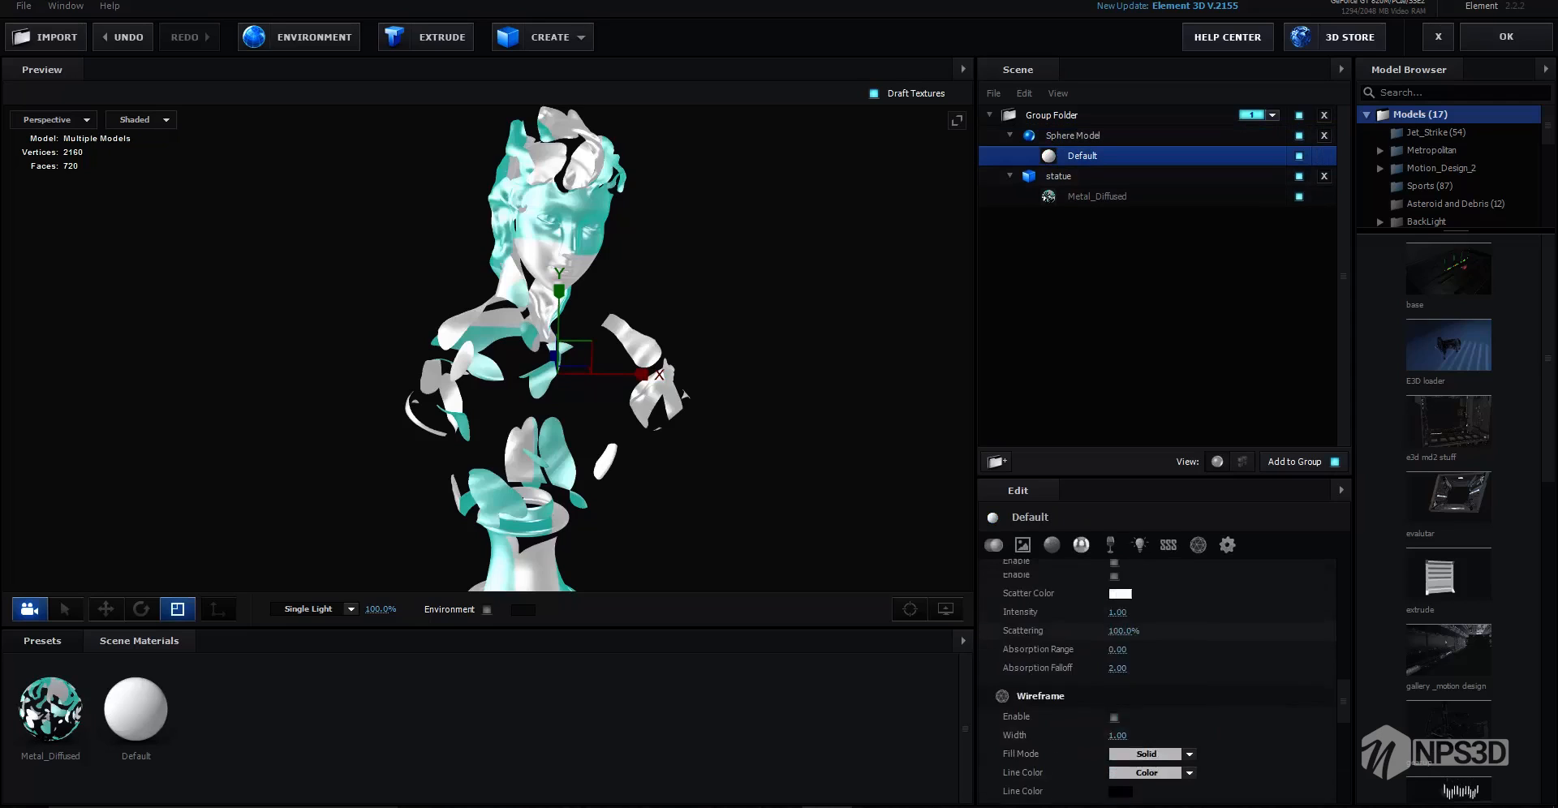
left_click(1112, 640)
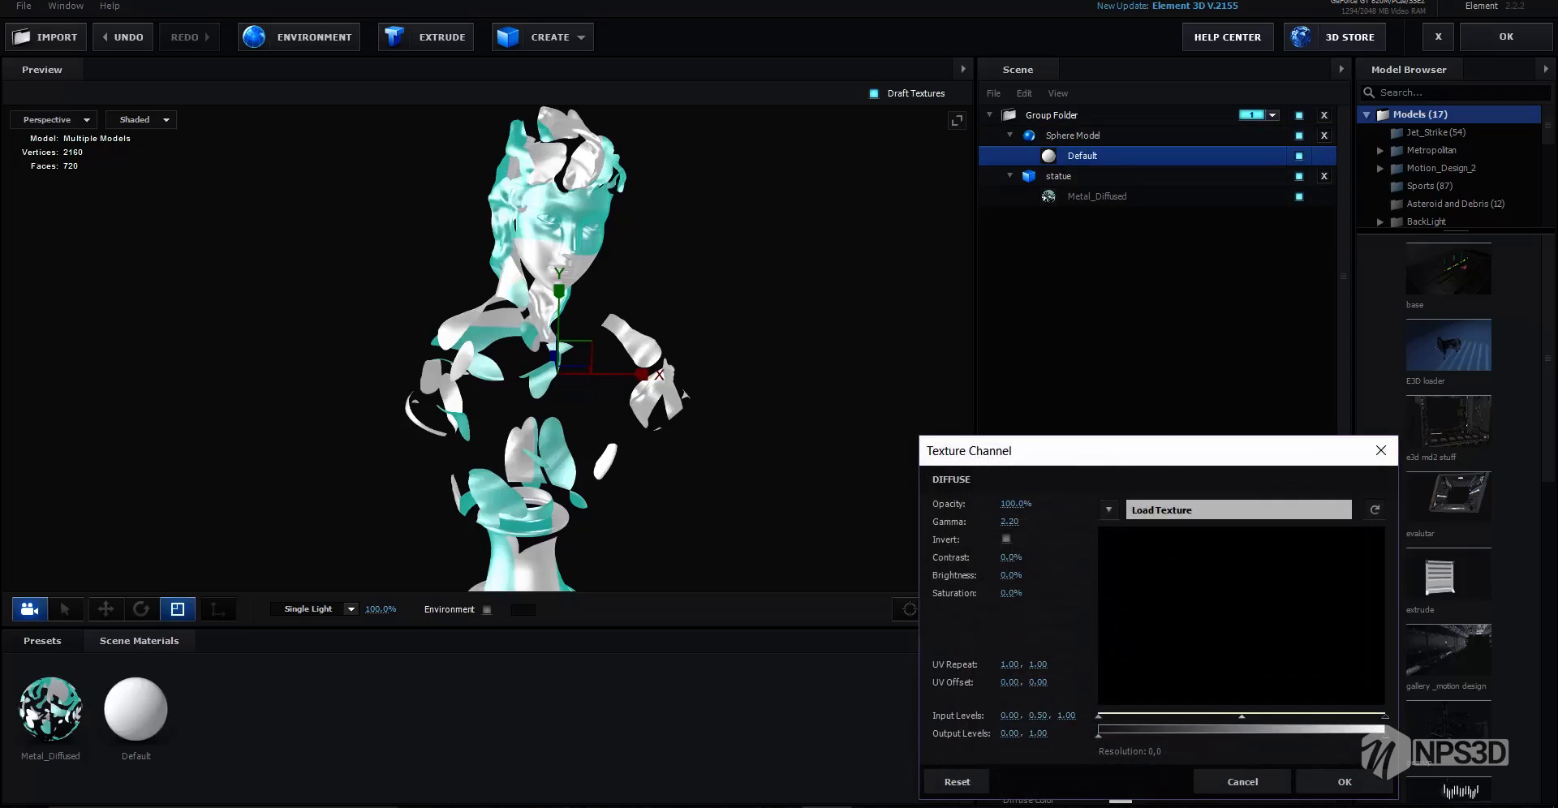
left_click(1238, 509)
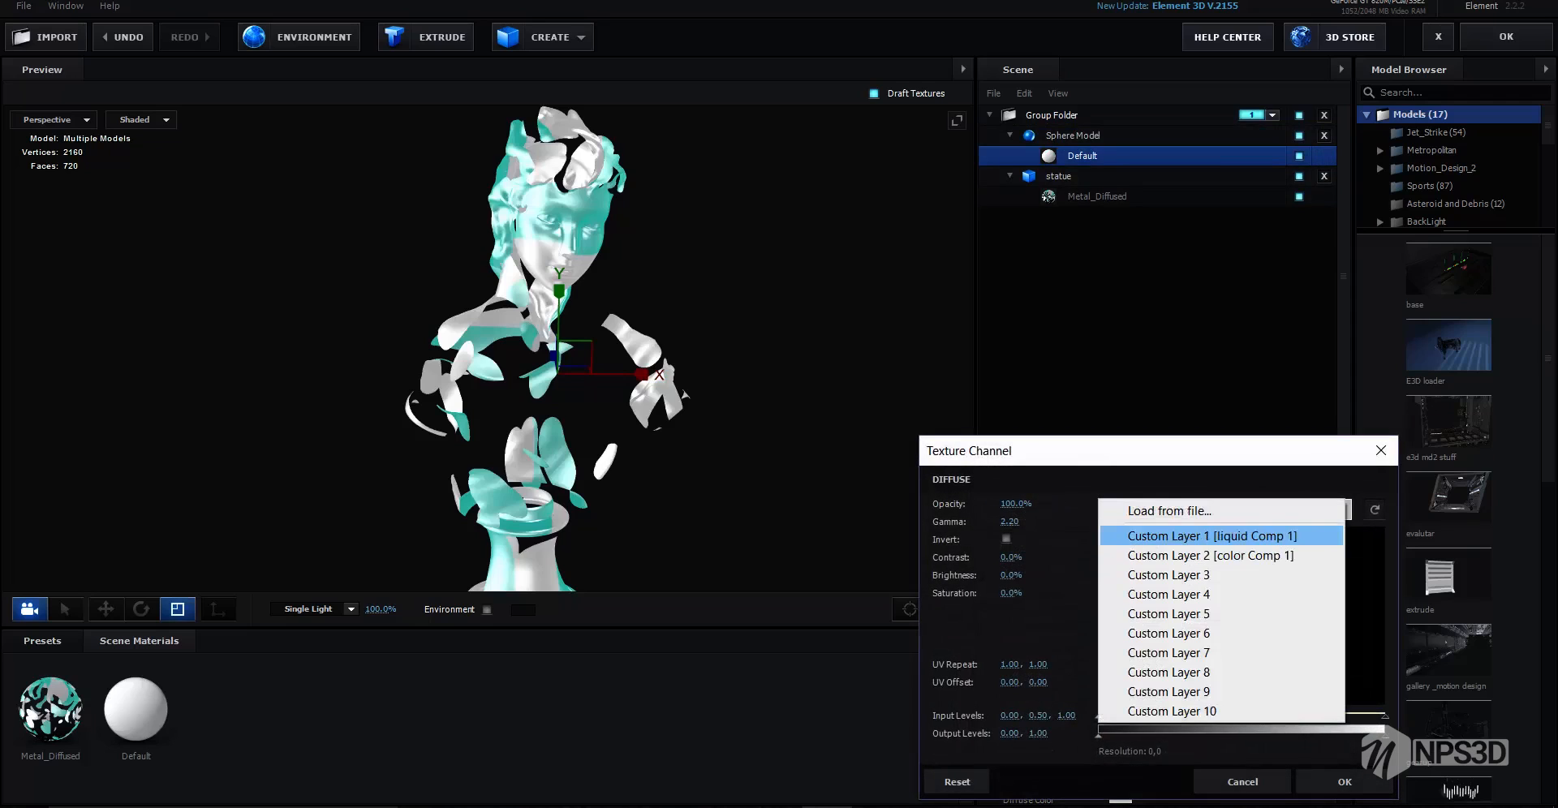
left_click(1221, 555)
left_click(1344, 781)
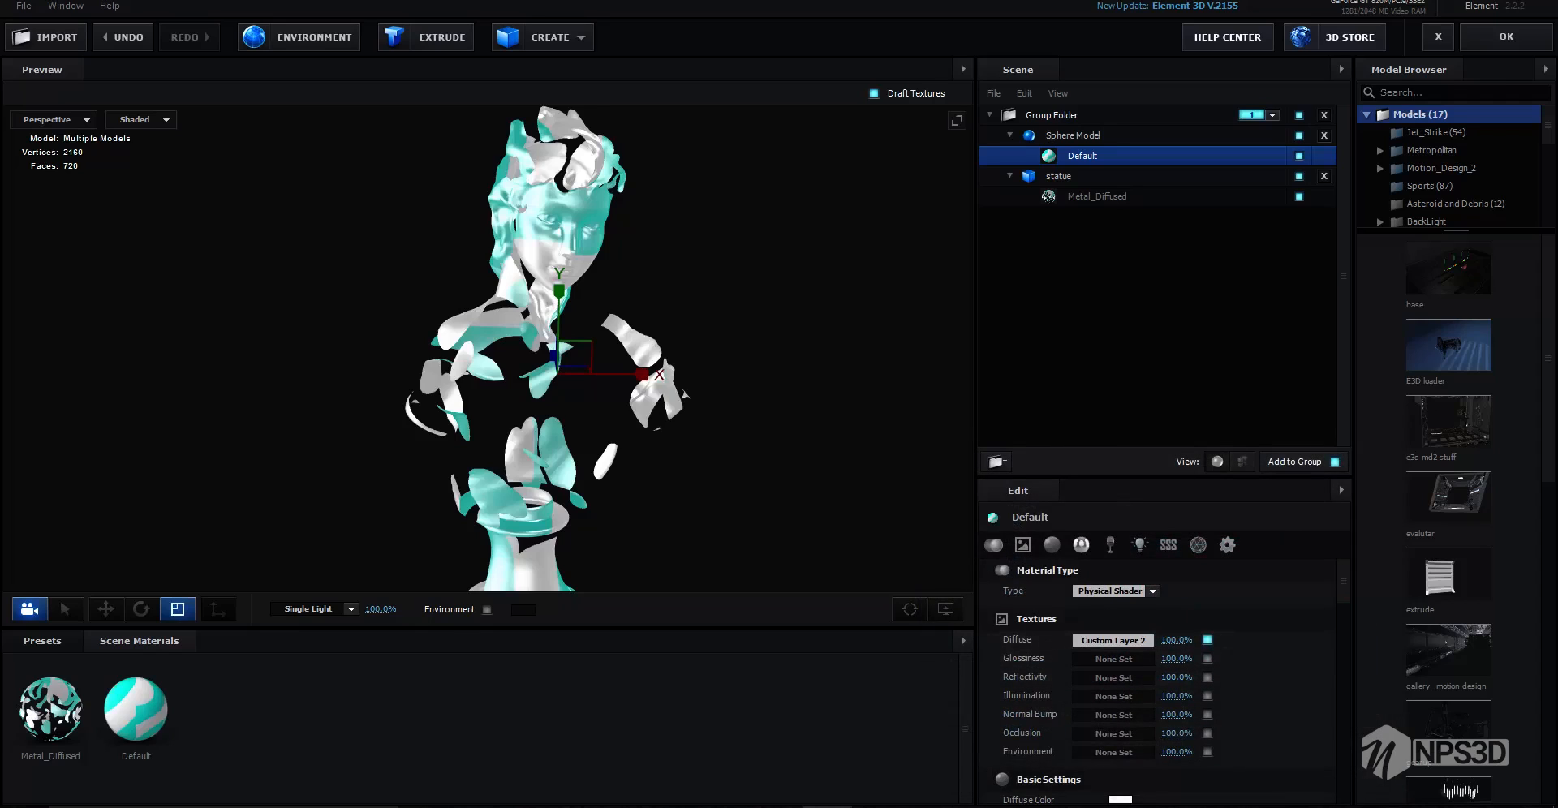
Enable Draw Backfaces in the advanced settings of the sphere's Default material
scroll(519, 349, "down", 10)
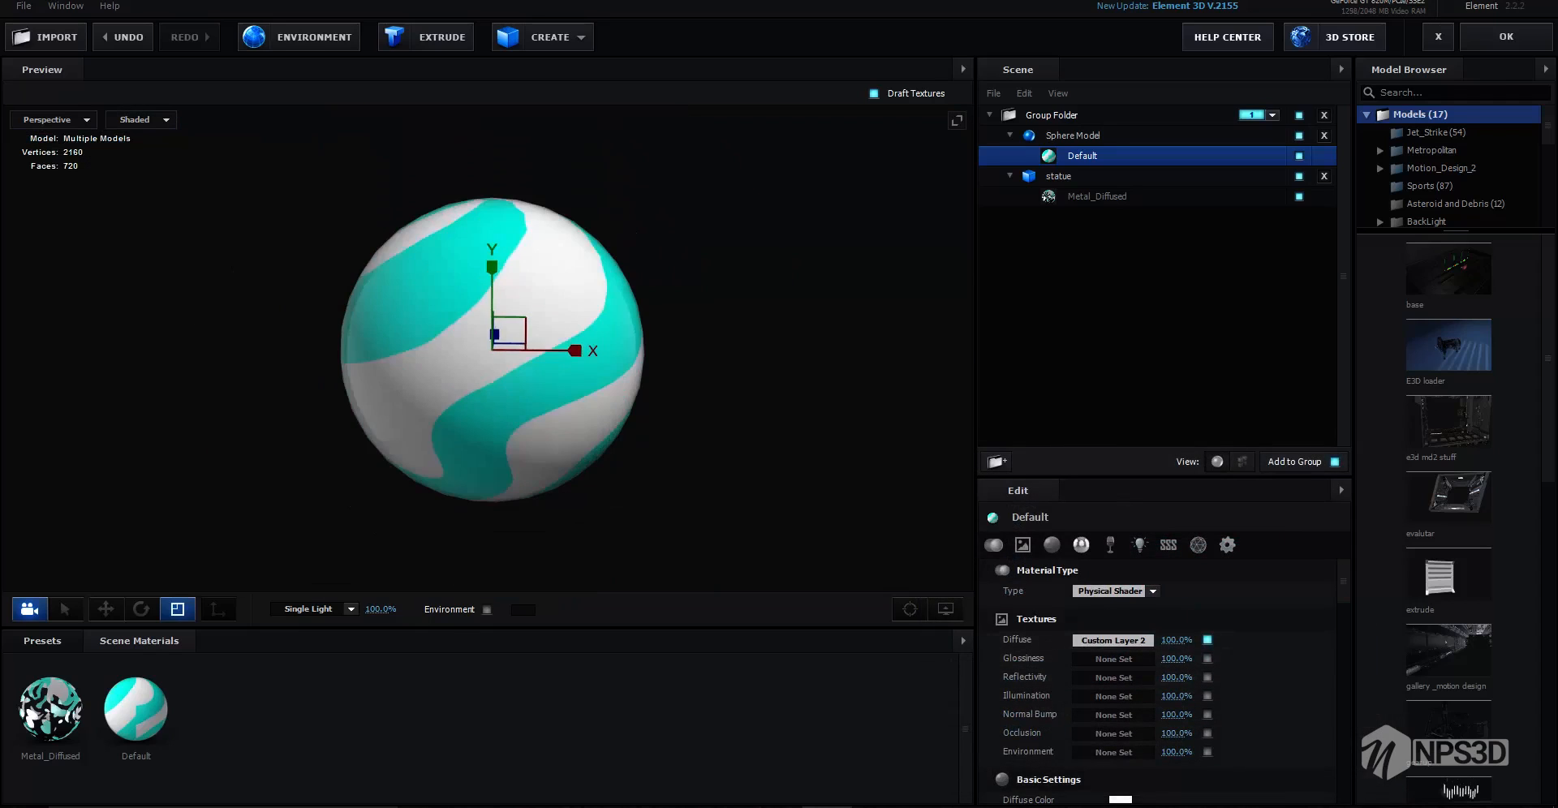
left_click_drag(519, 349, 406, 321)
scroll(486, 348, "up", 6)
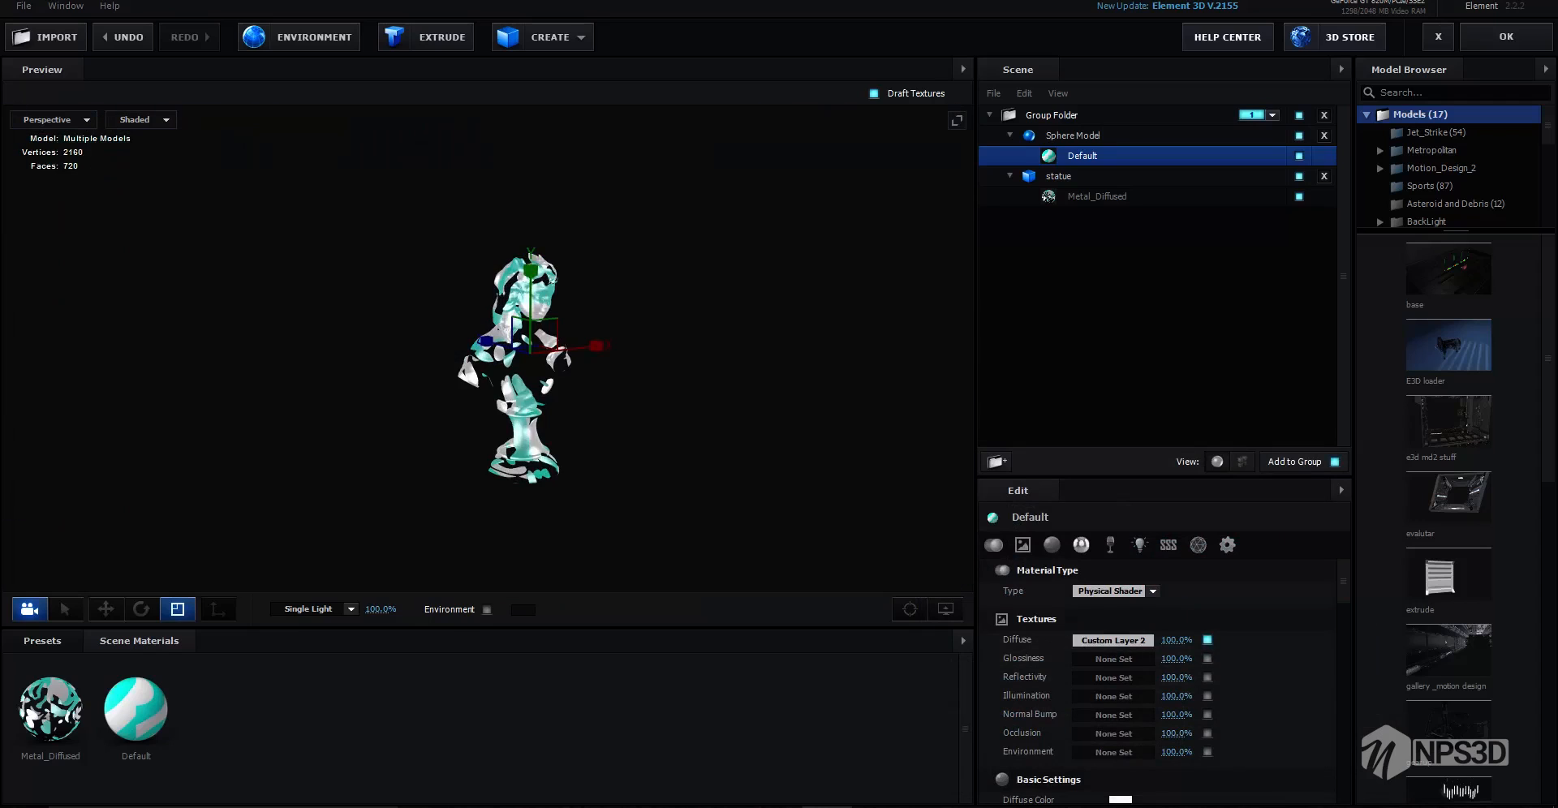
left_click_drag(528, 353, 446, 355)
scroll(1160, 682, "down", 10)
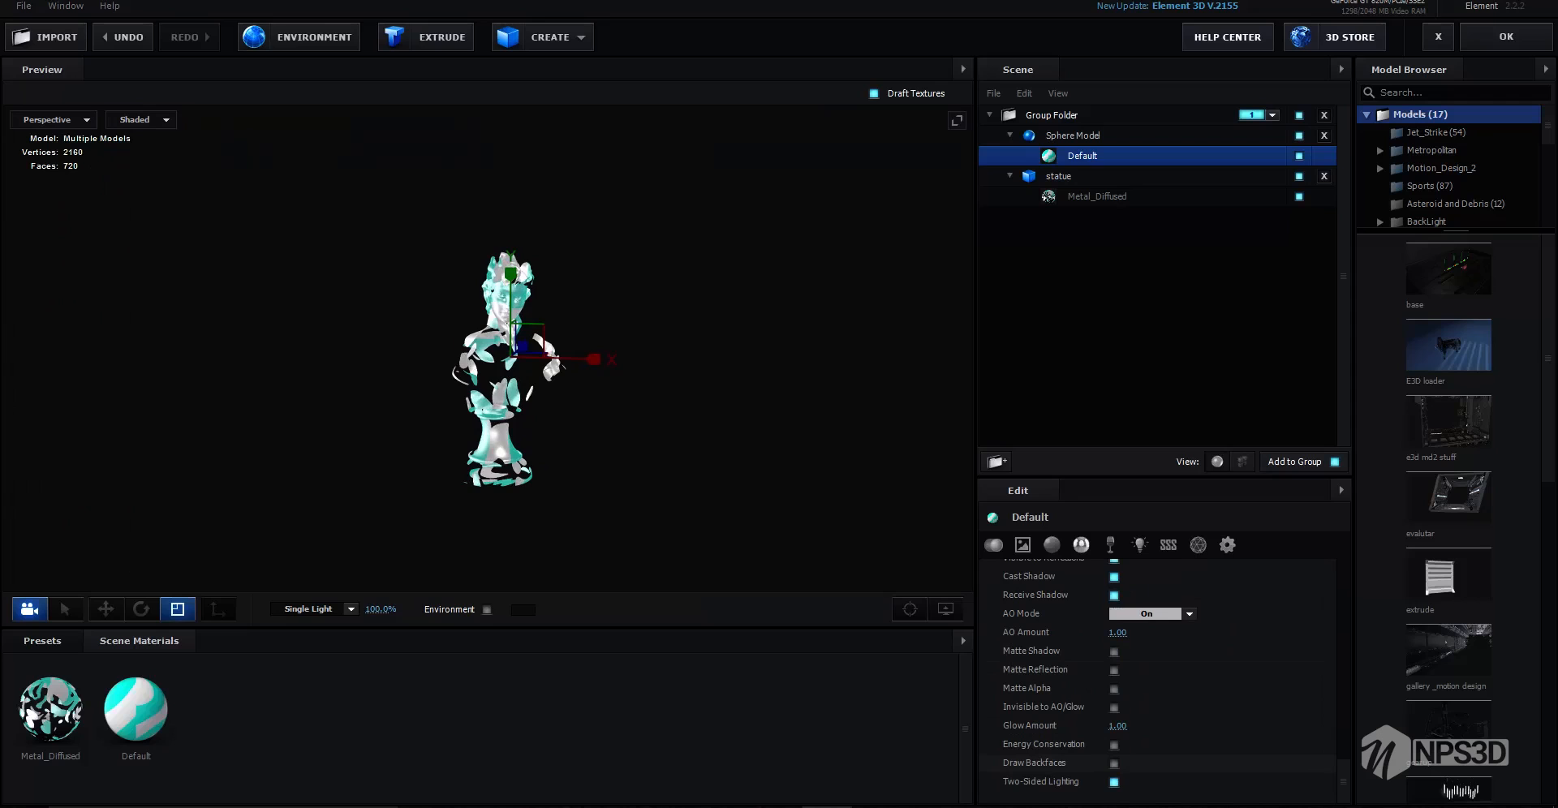
left_click(1113, 763)
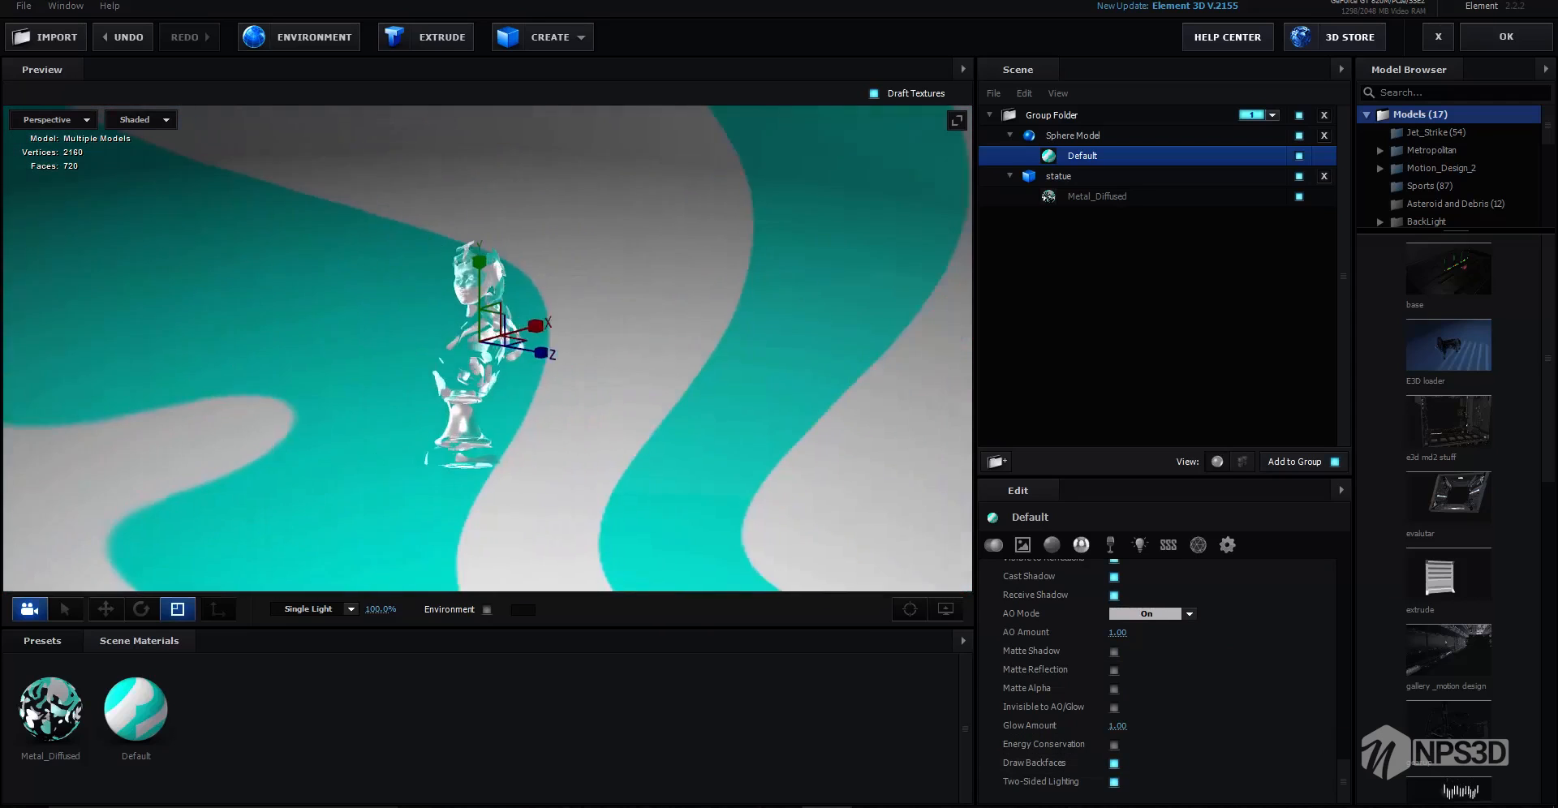
mouse_move(528, 357)
left_mouse_down()
mouse_move(462, 336)
mouse_move(519, 361)
left_mouse_up()
scroll(486, 349, "up", 5)
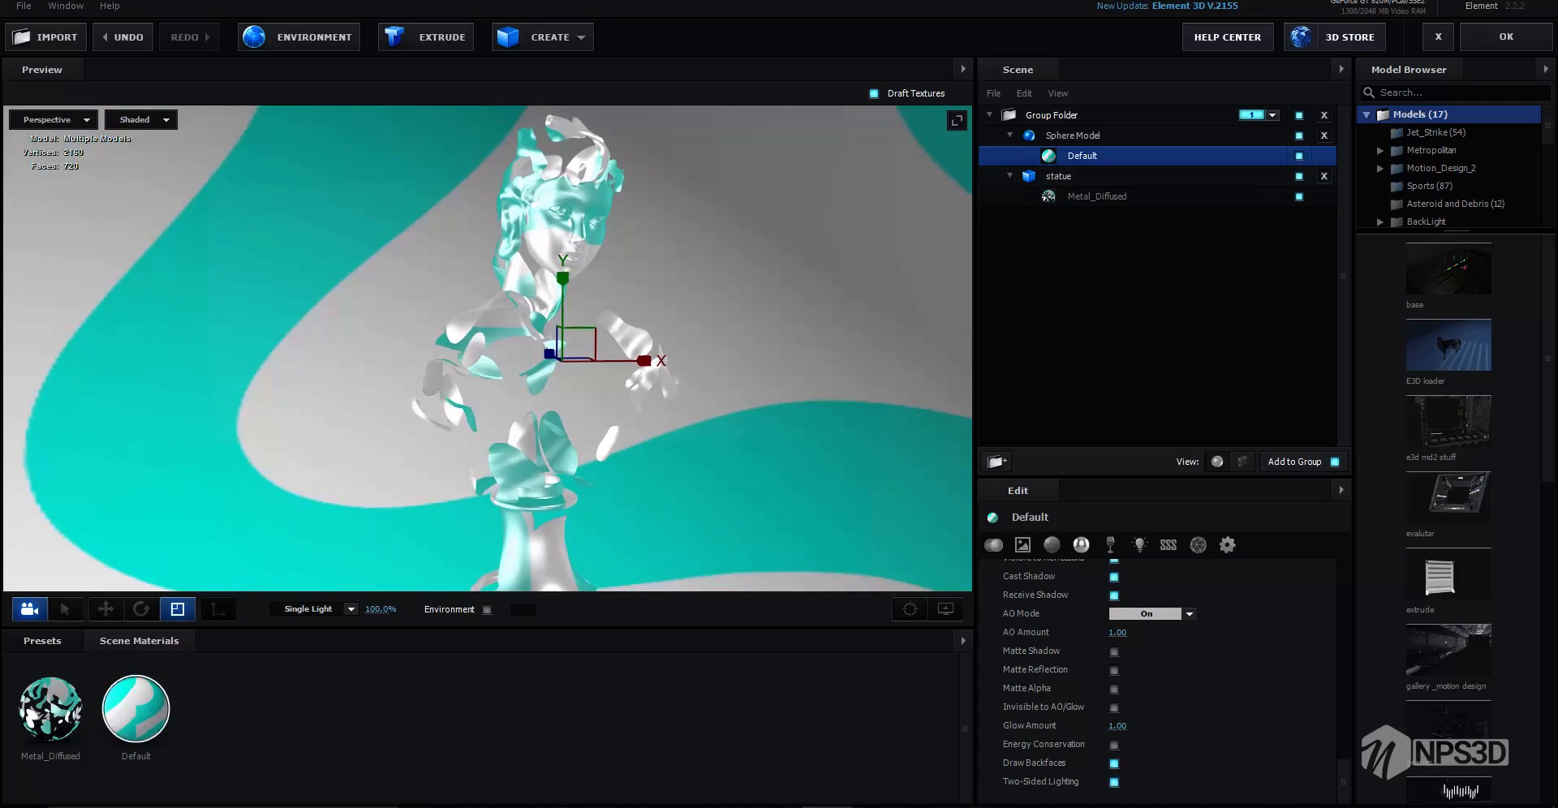
Set the diffuse color of the sphere's Default material to red, FF0000
left_click(136, 709)
scroll(1152, 697, "up", 5)
scroll(1113, 605, "up", 6)
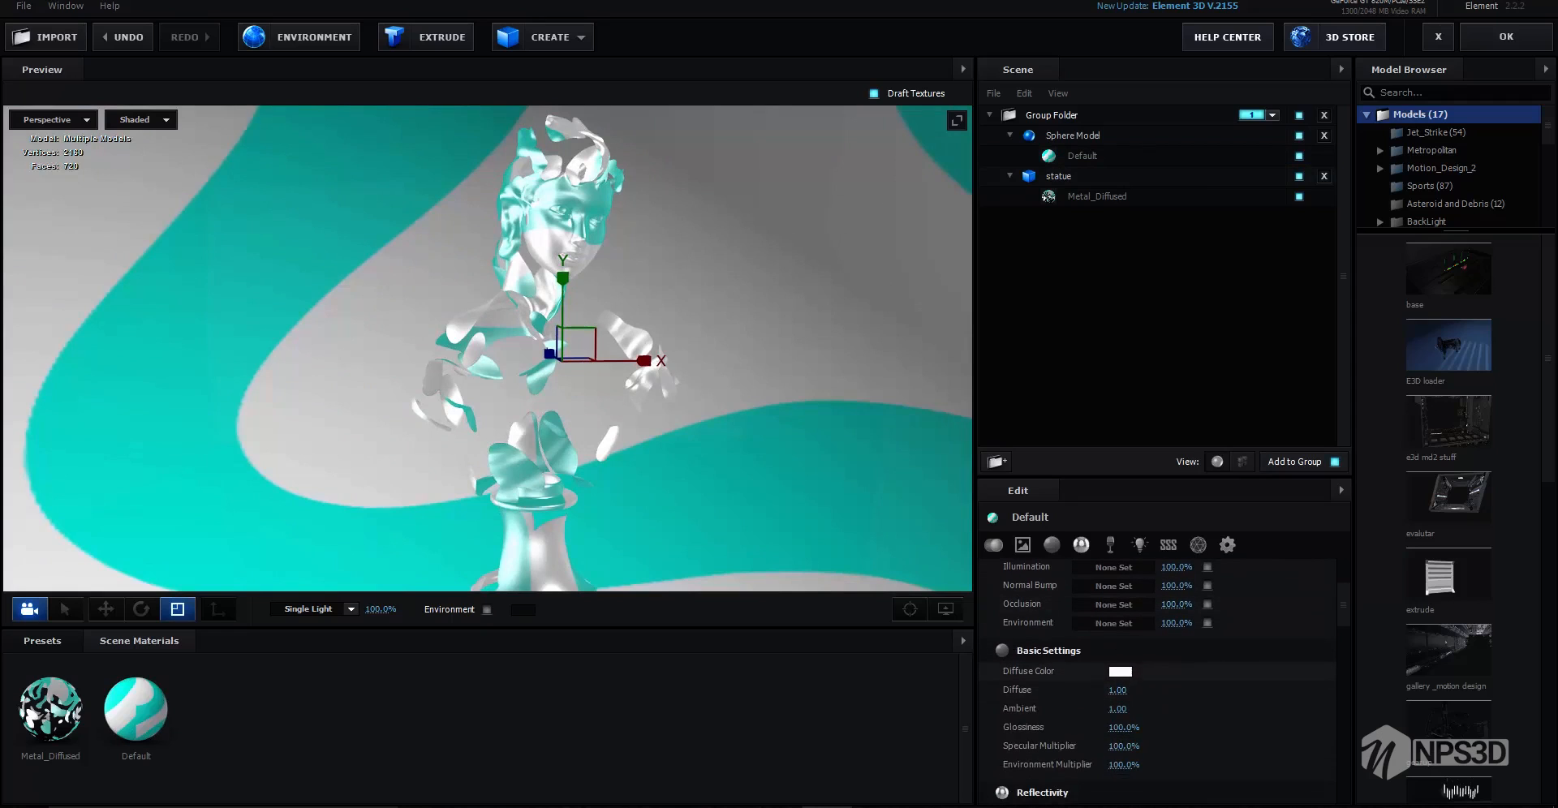
left_click(1119, 670)
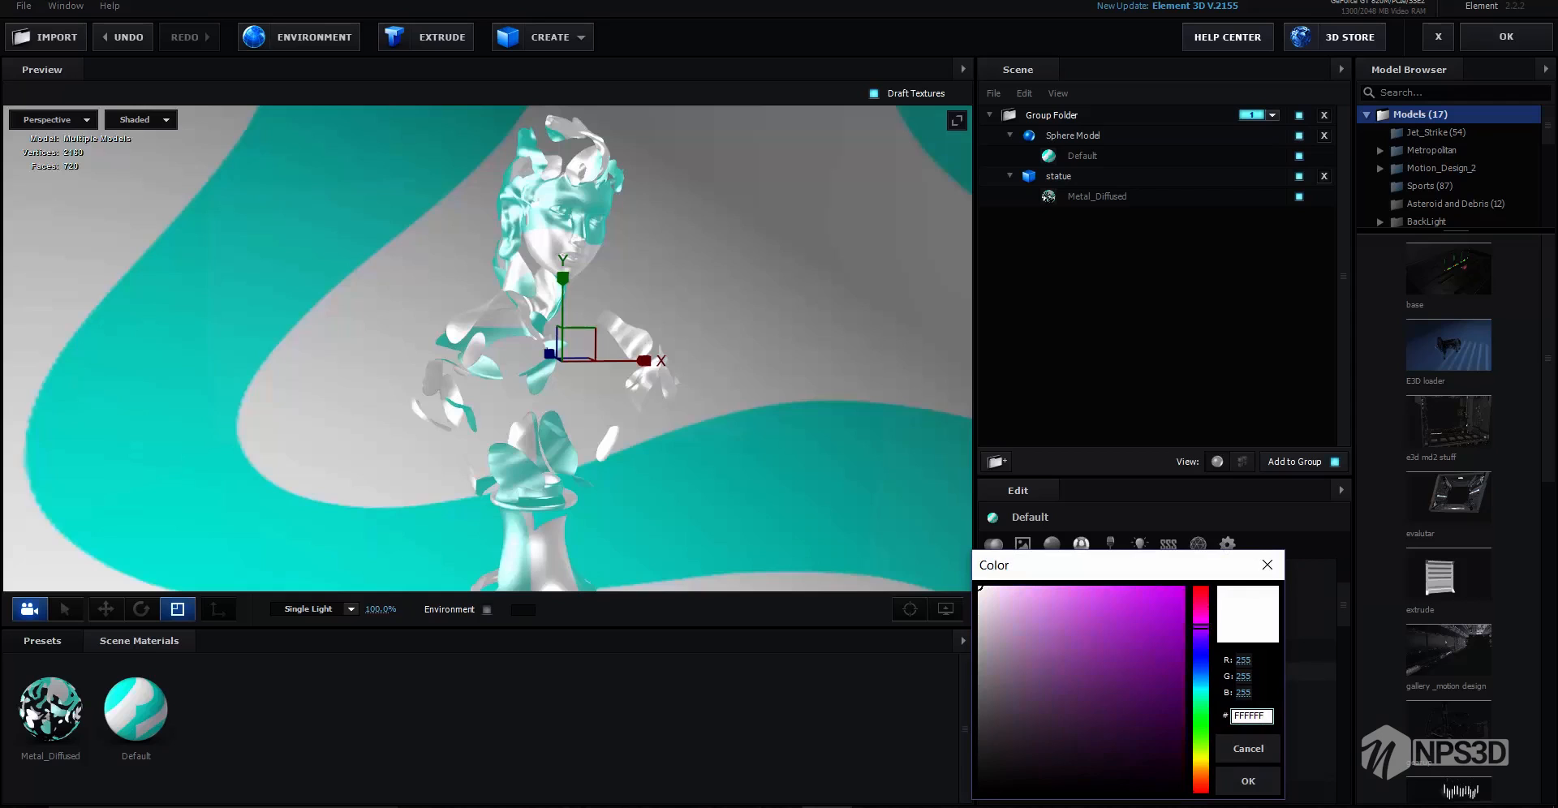
left_click(1183, 588)
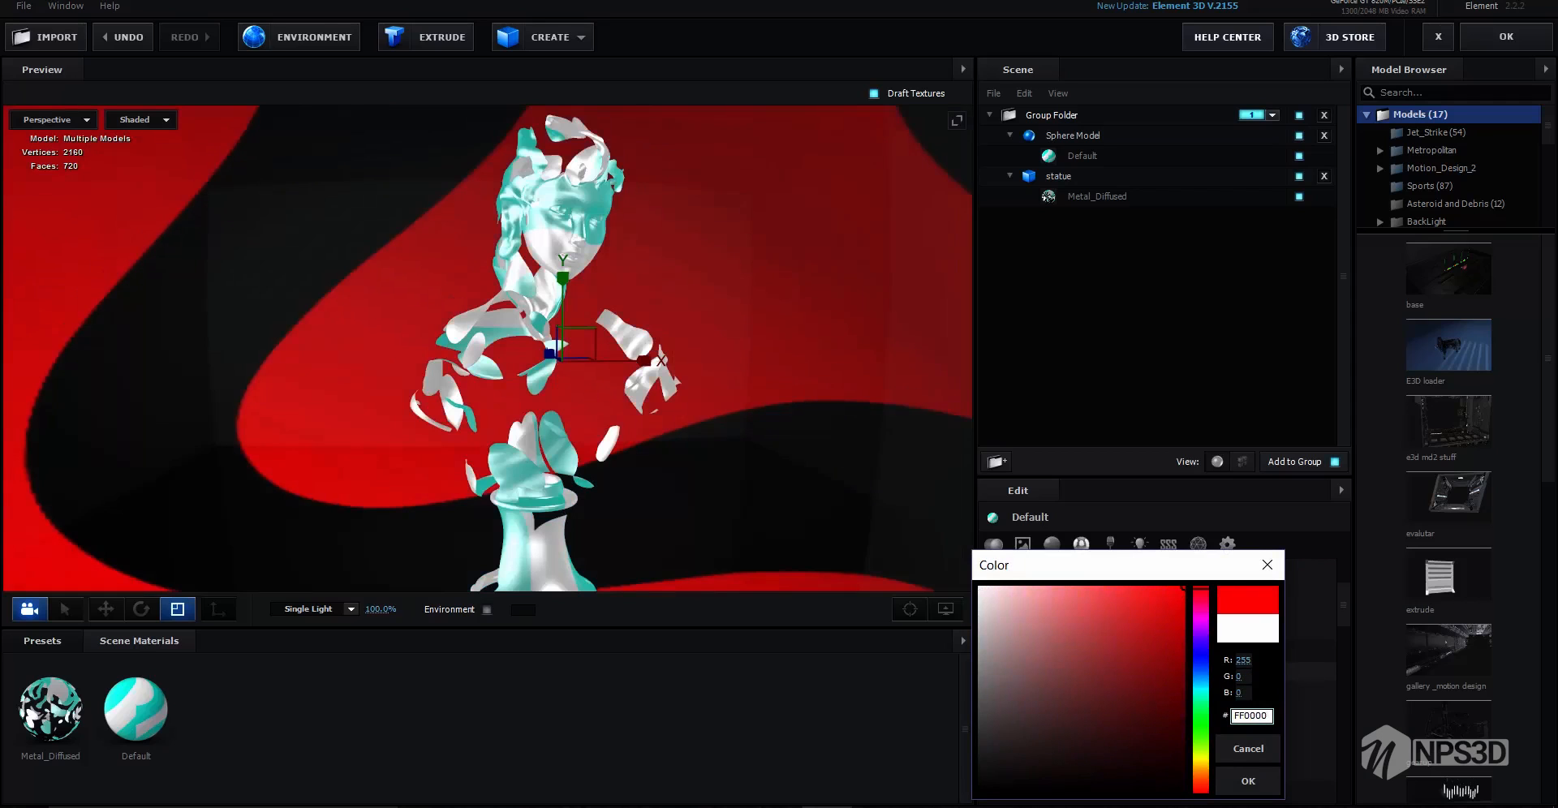
left_click_drag(1200, 587, 1200, 791)
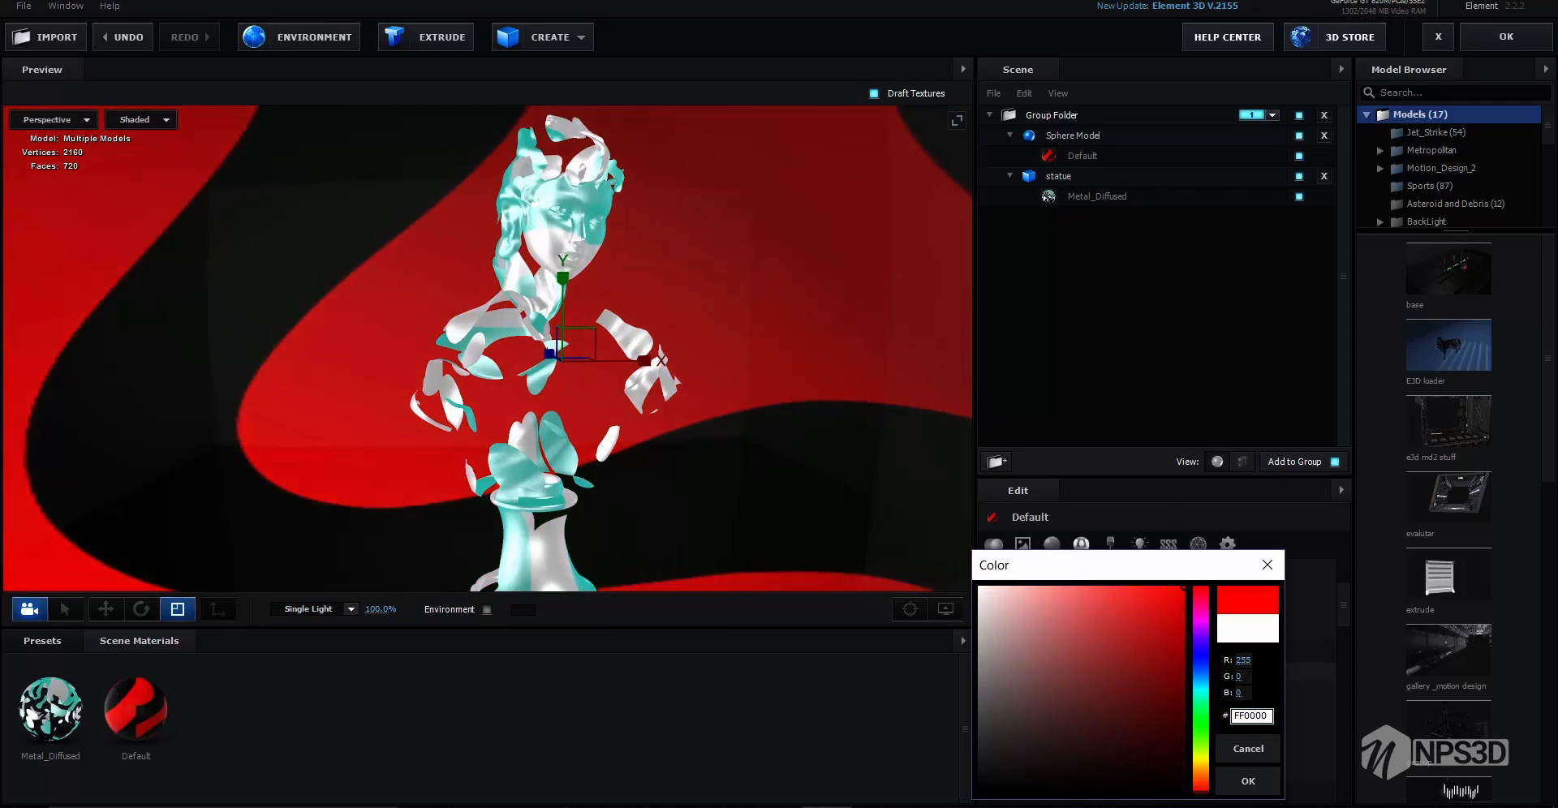
key("Return")
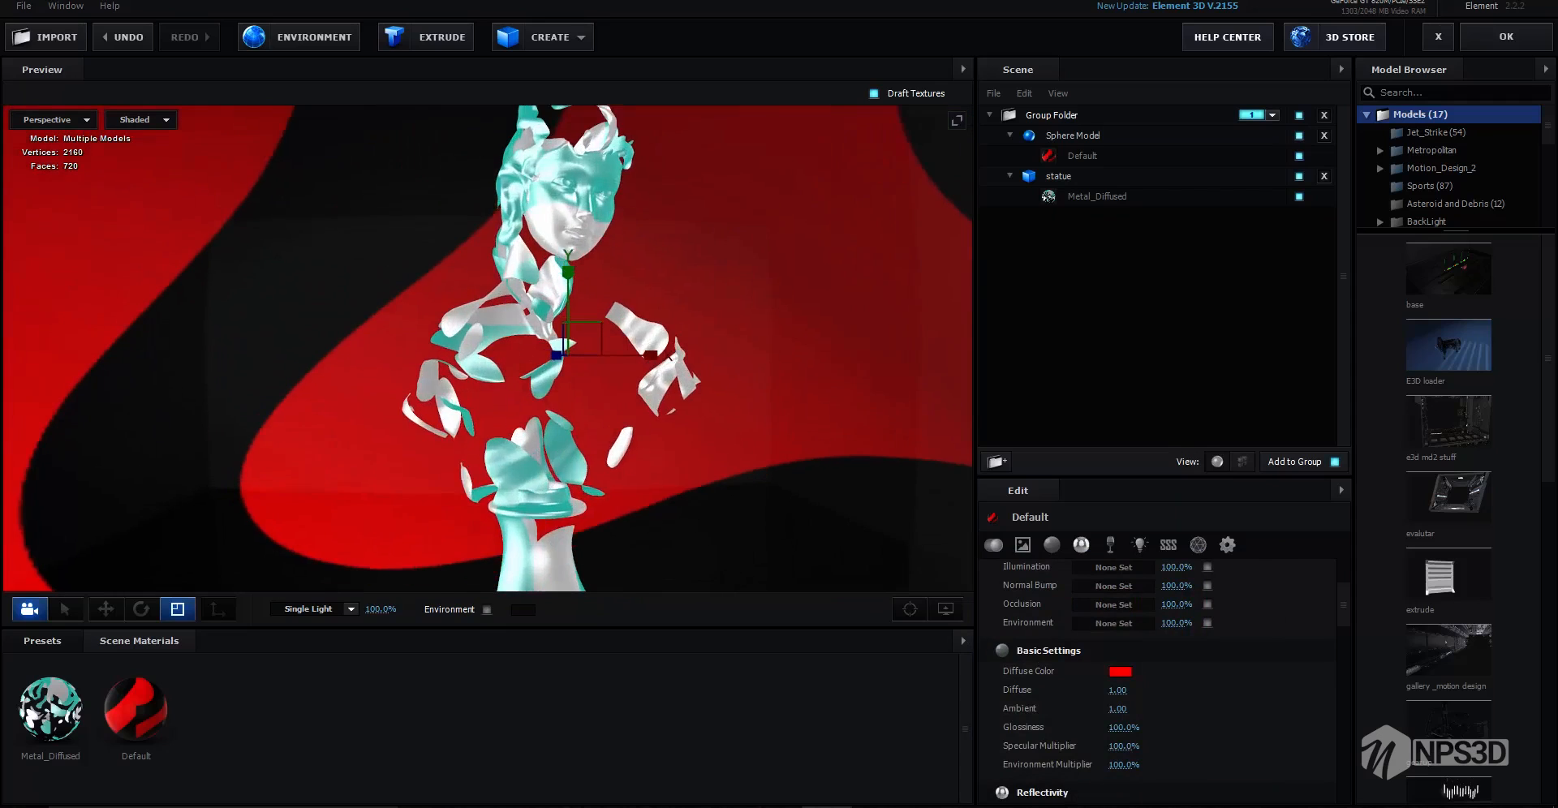
Set the statue model's Reflect Mode to Spherical
scroll(486, 349, "up", 4)
mouse_move(487, 349)
left_mouse_down()
mouse_move(567, 353)
mouse_move(490, 349)
left_mouse_up()
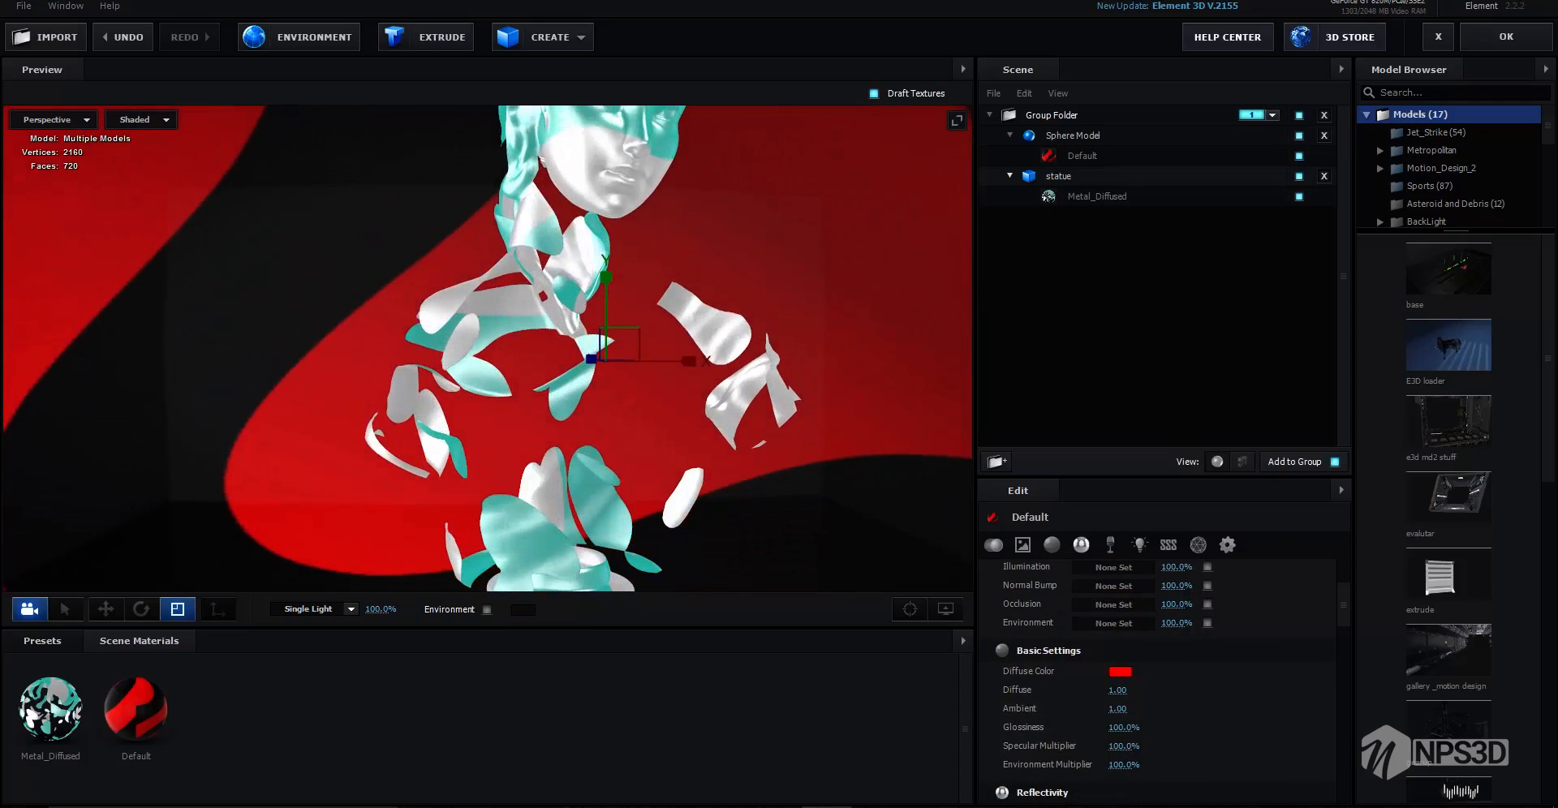
left_click(1060, 176)
left_click(1109, 544)
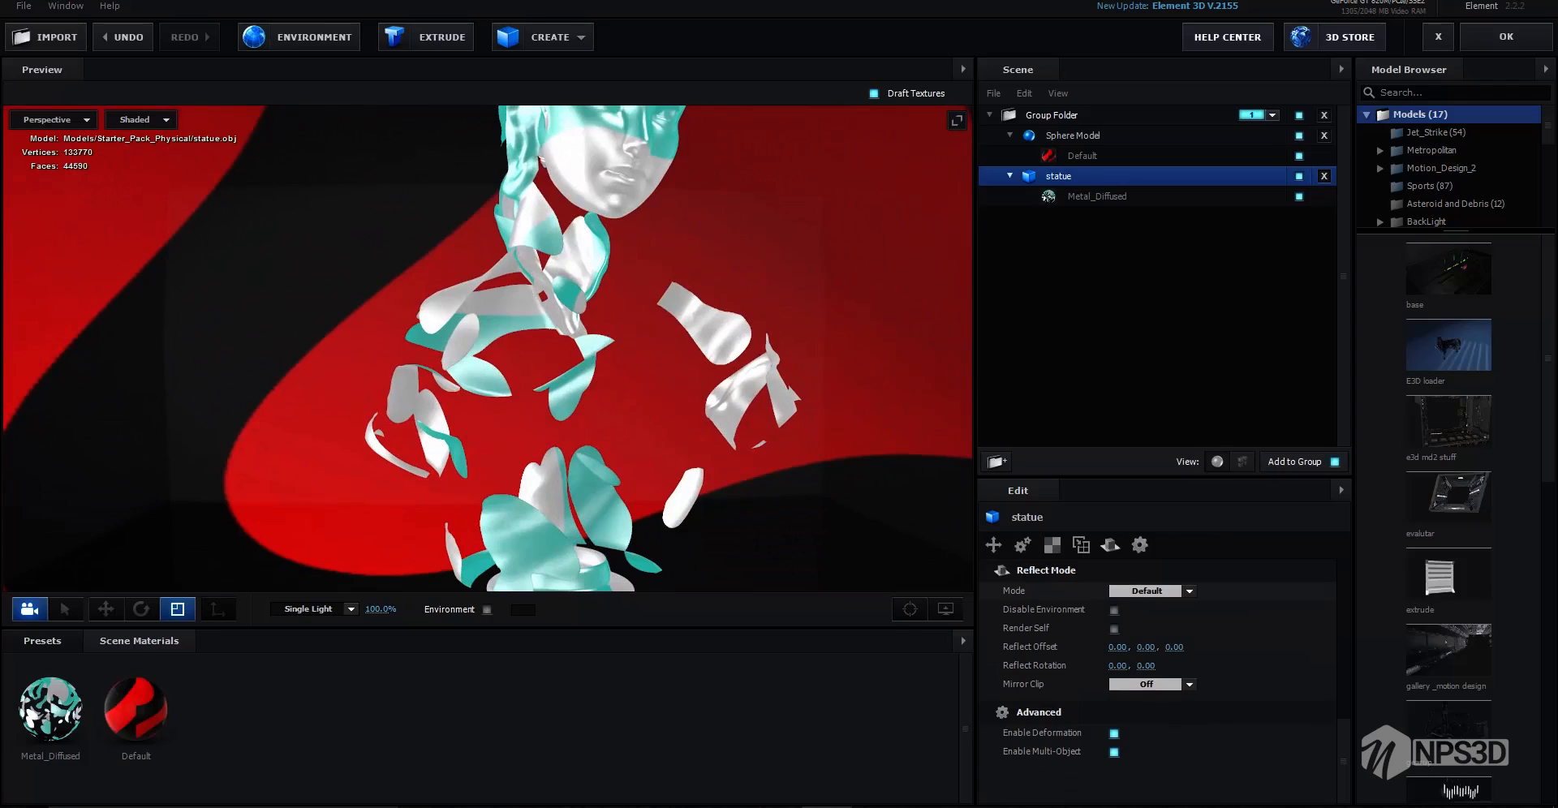
left_click(1145, 591)
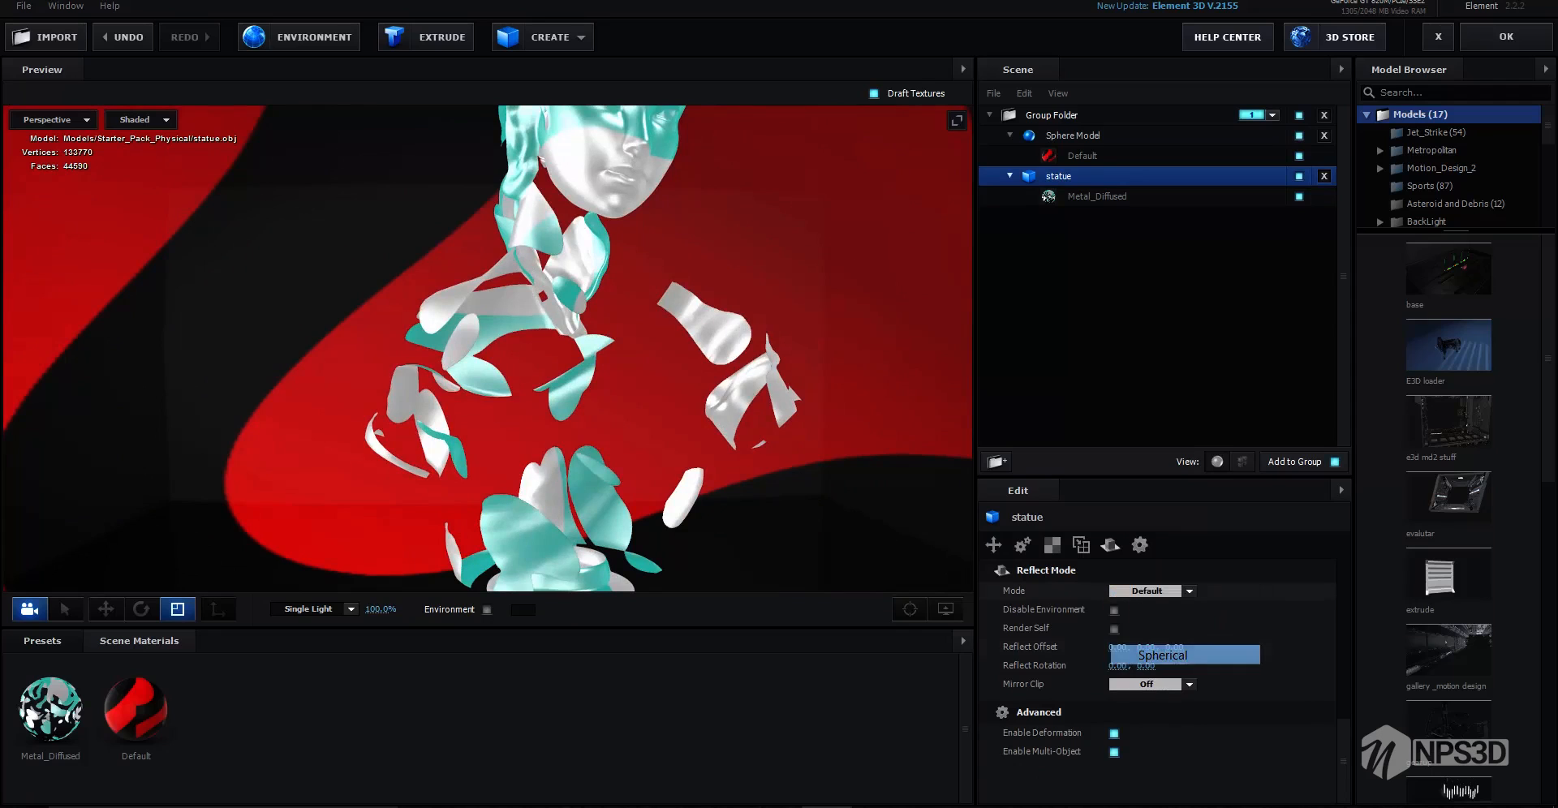
left_click(1162, 654)
scroll(615, 392, "up", 2)
left_click_drag(615, 393, 582, 405)
scroll(530, 397, "down", 2)
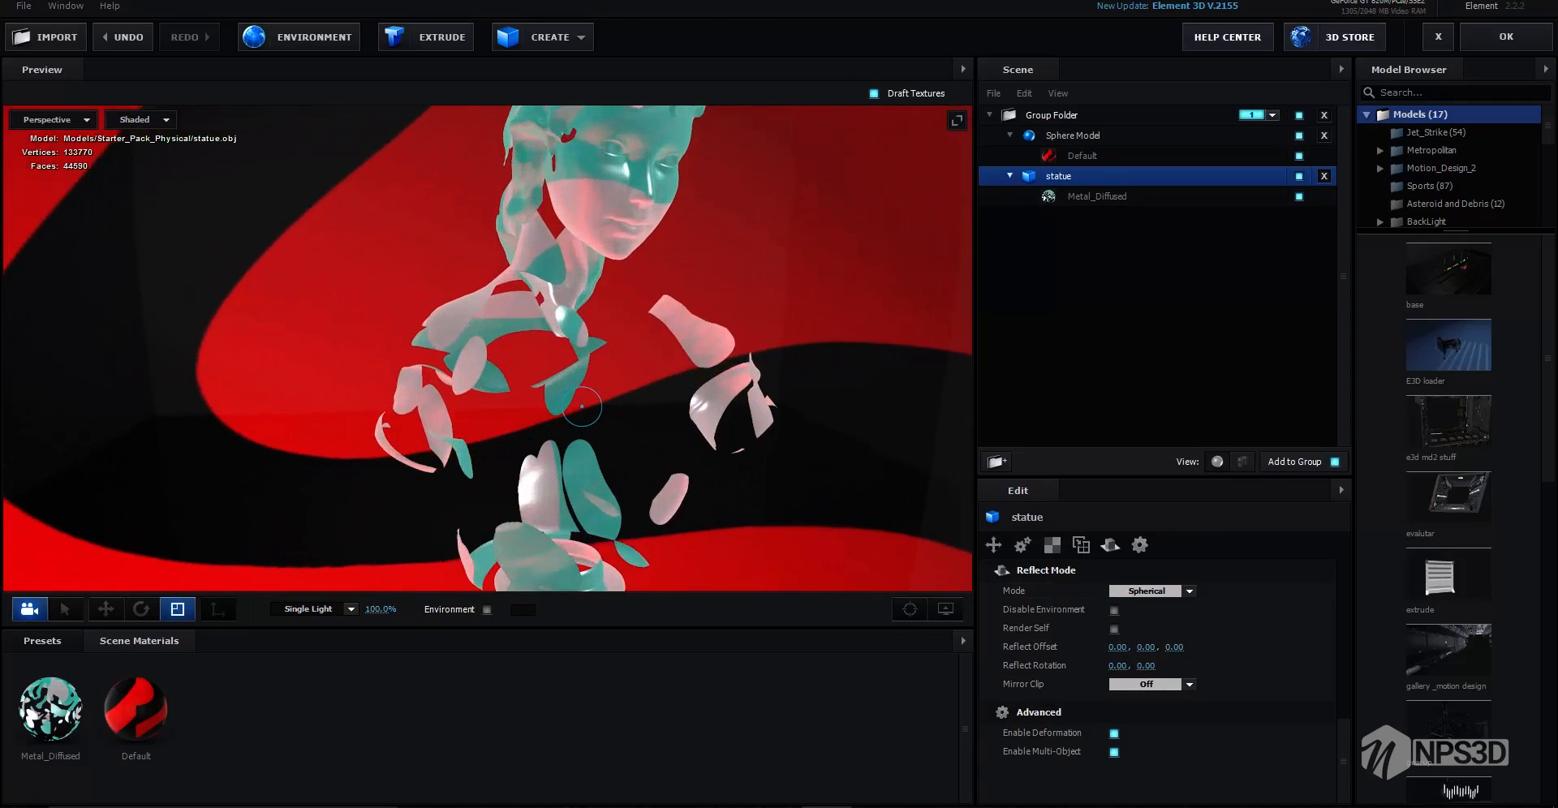
Set the Sphere Model's Reflect Mode to Spherical
left_click(1097, 196)
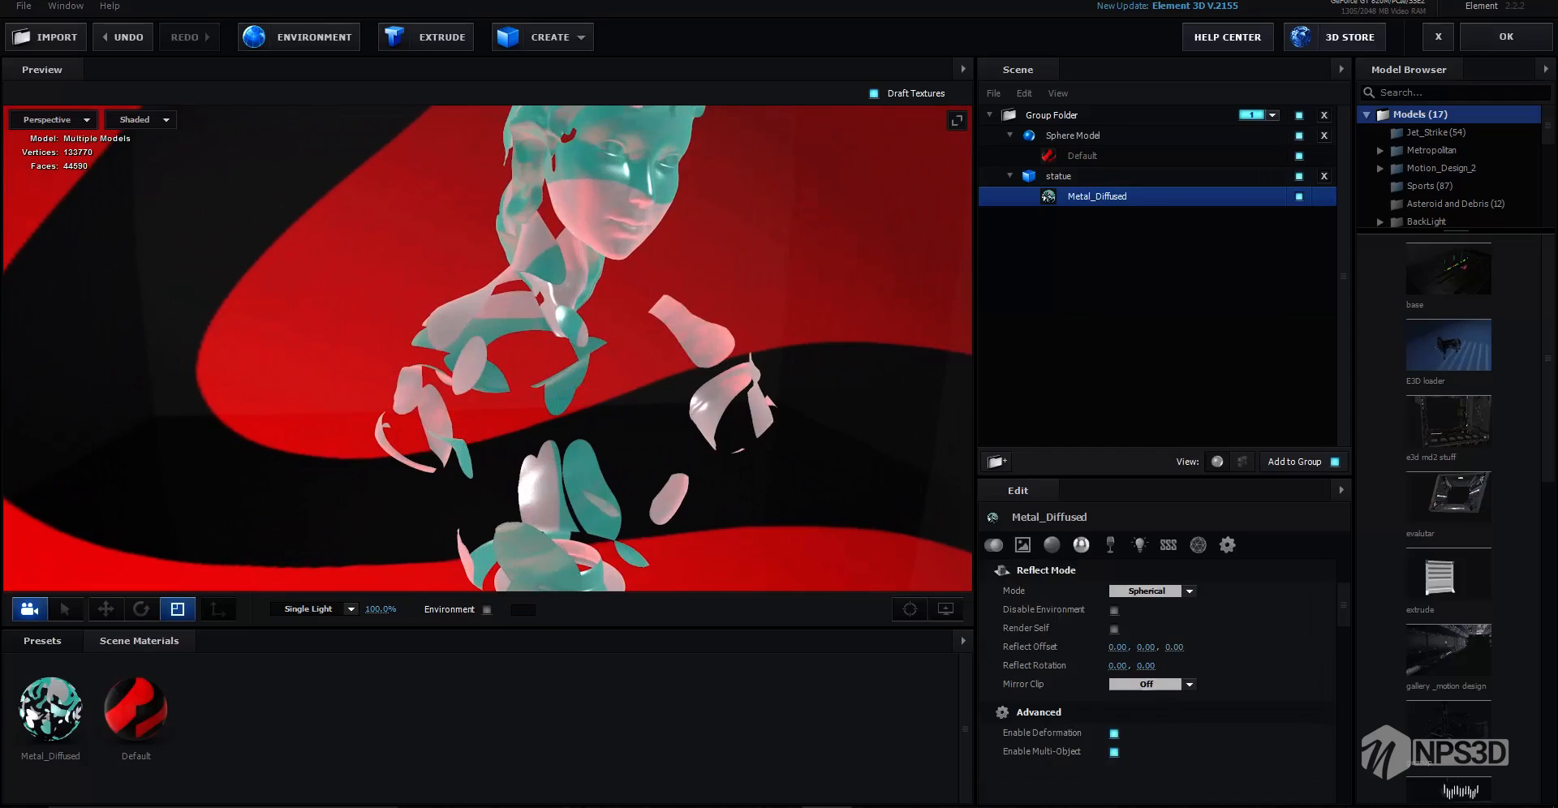
left_click(1058, 176)
left_click(1072, 136)
left_click(1140, 544)
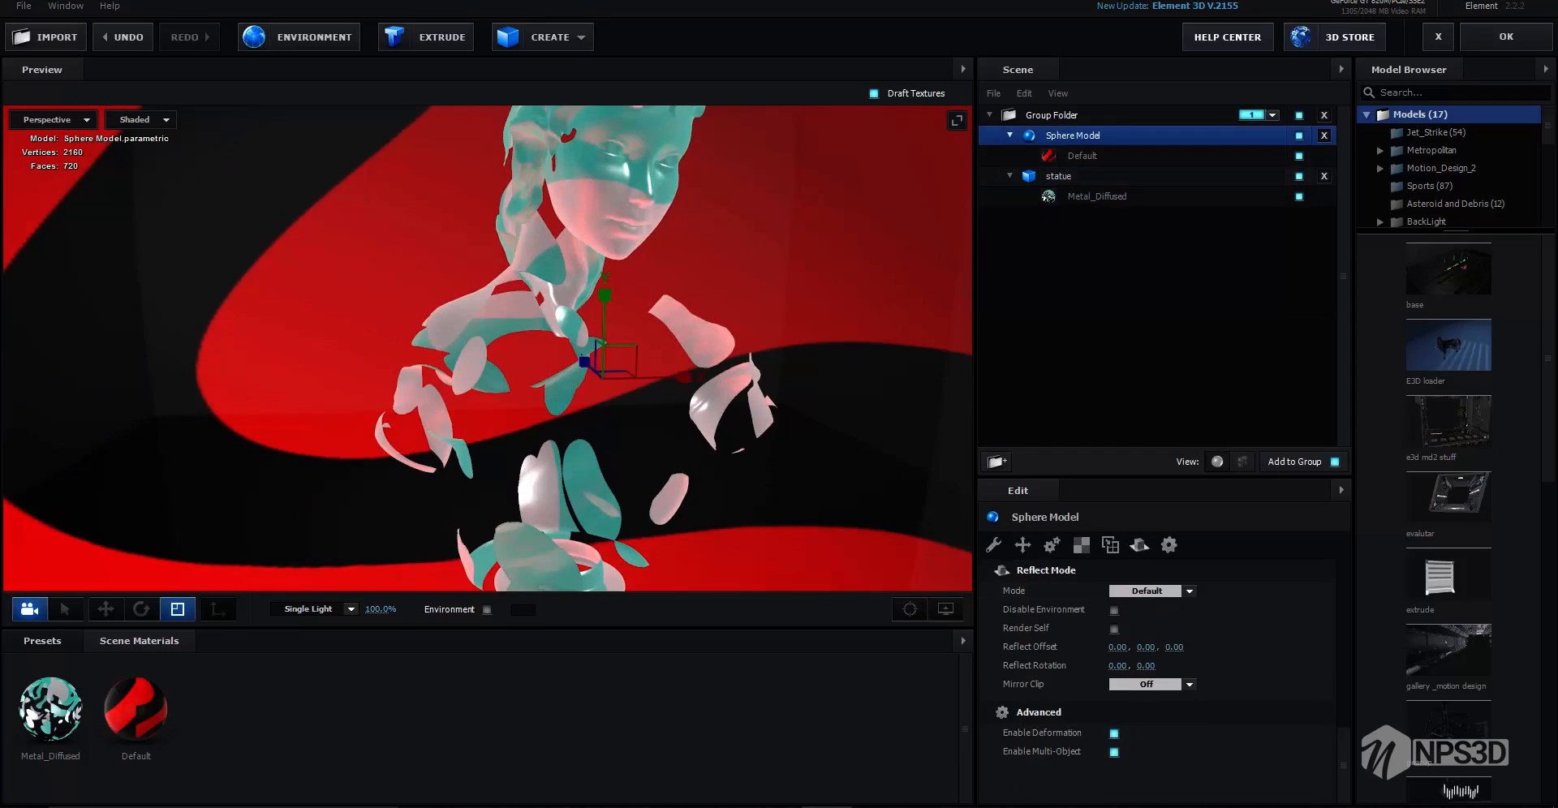
left_click(1148, 591)
left_click(1144, 655)
scroll(487, 349, "down", 3)
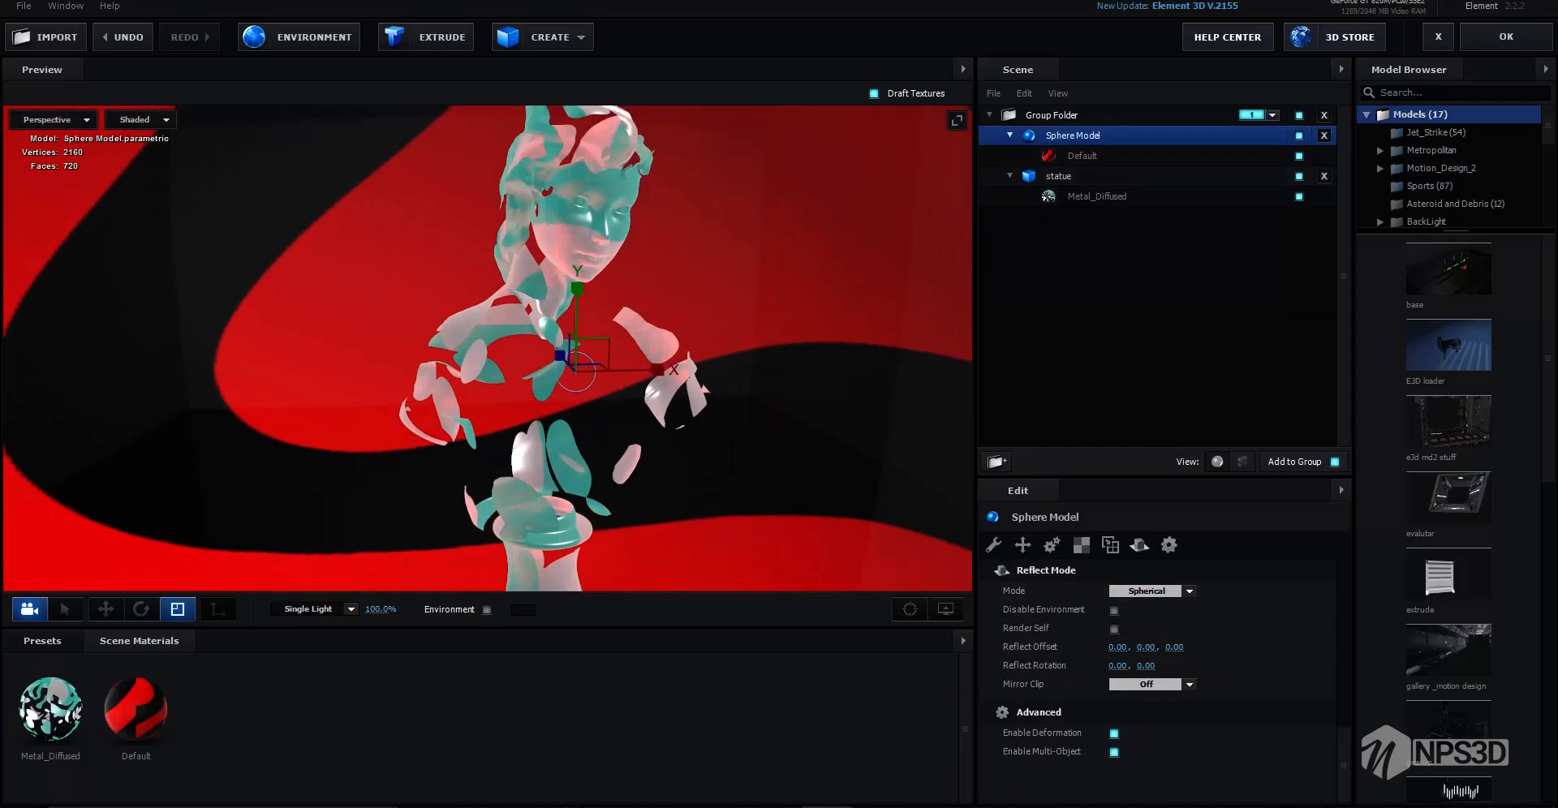
Lower the reflectivity Intensity of the statue's Metal_Diffused material to 54%
left_click(1097, 196)
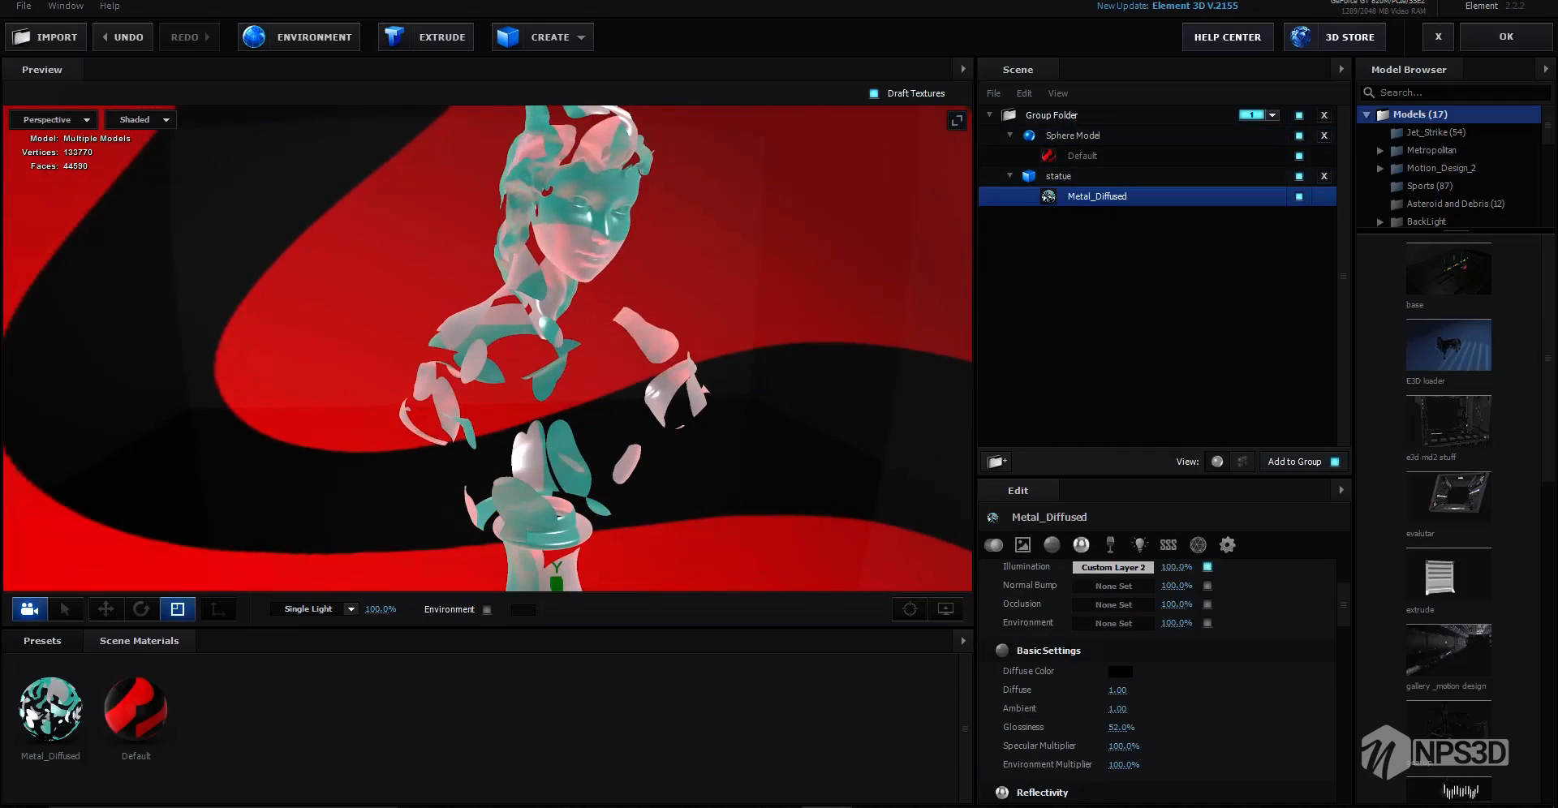
scroll(1161, 674, "down", 1)
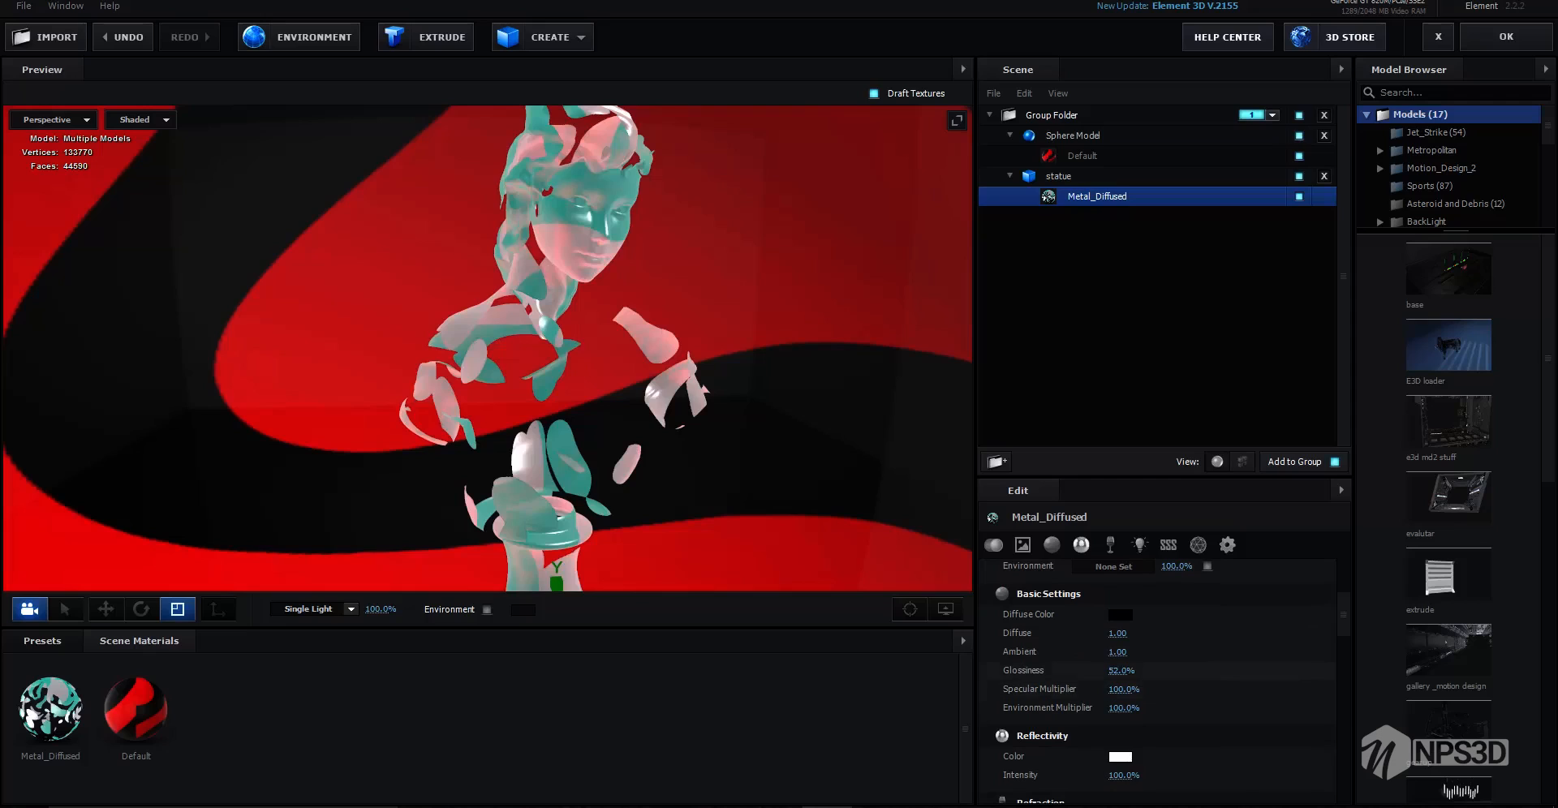
scroll(1160, 673, "down", 3)
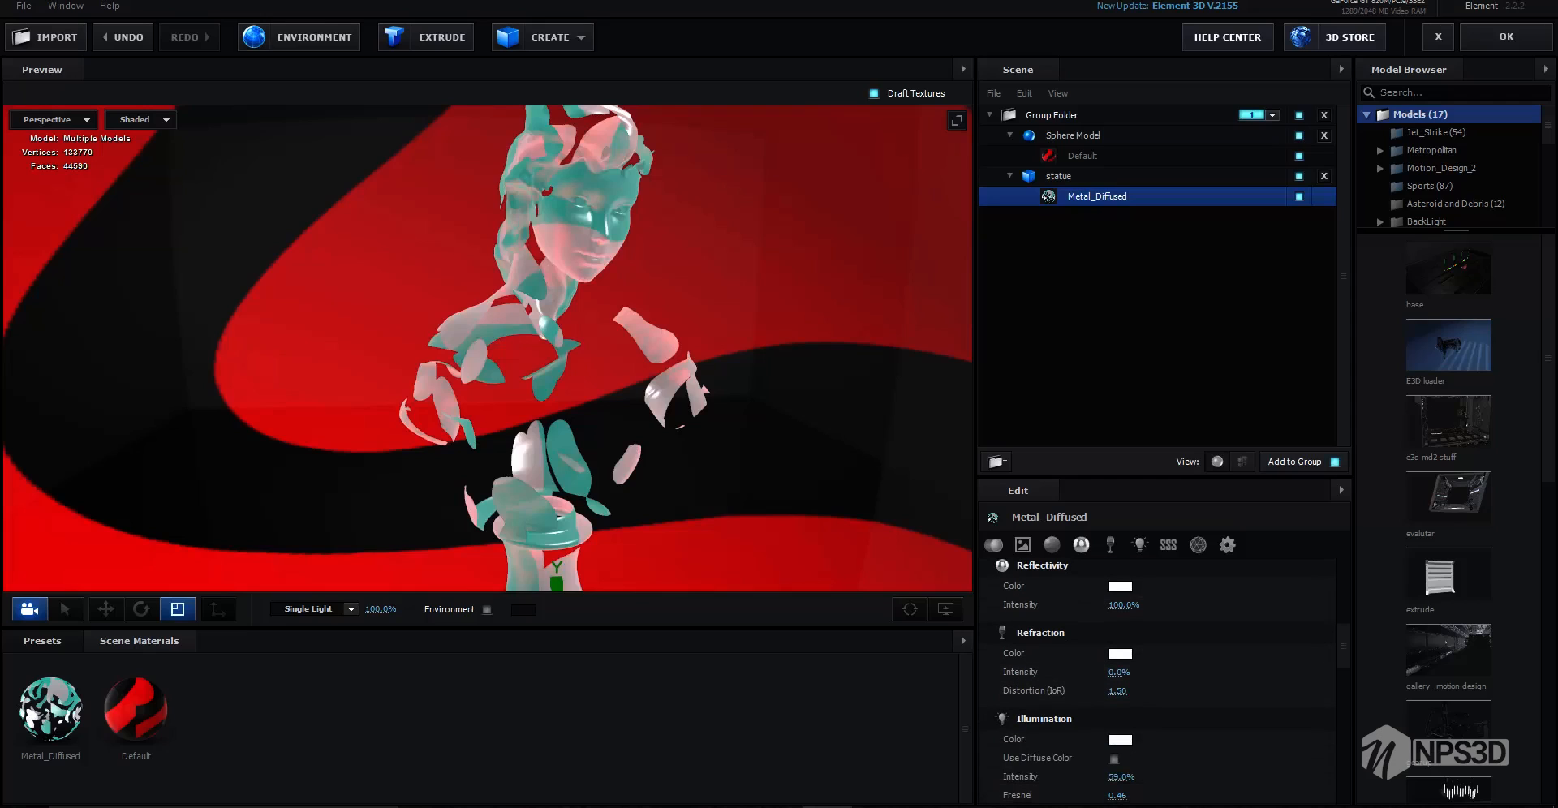
mouse_move(1123, 605)
left_mouse_down()
mouse_move(1059, 605)
mouse_move(1136, 605)
left_mouse_up()
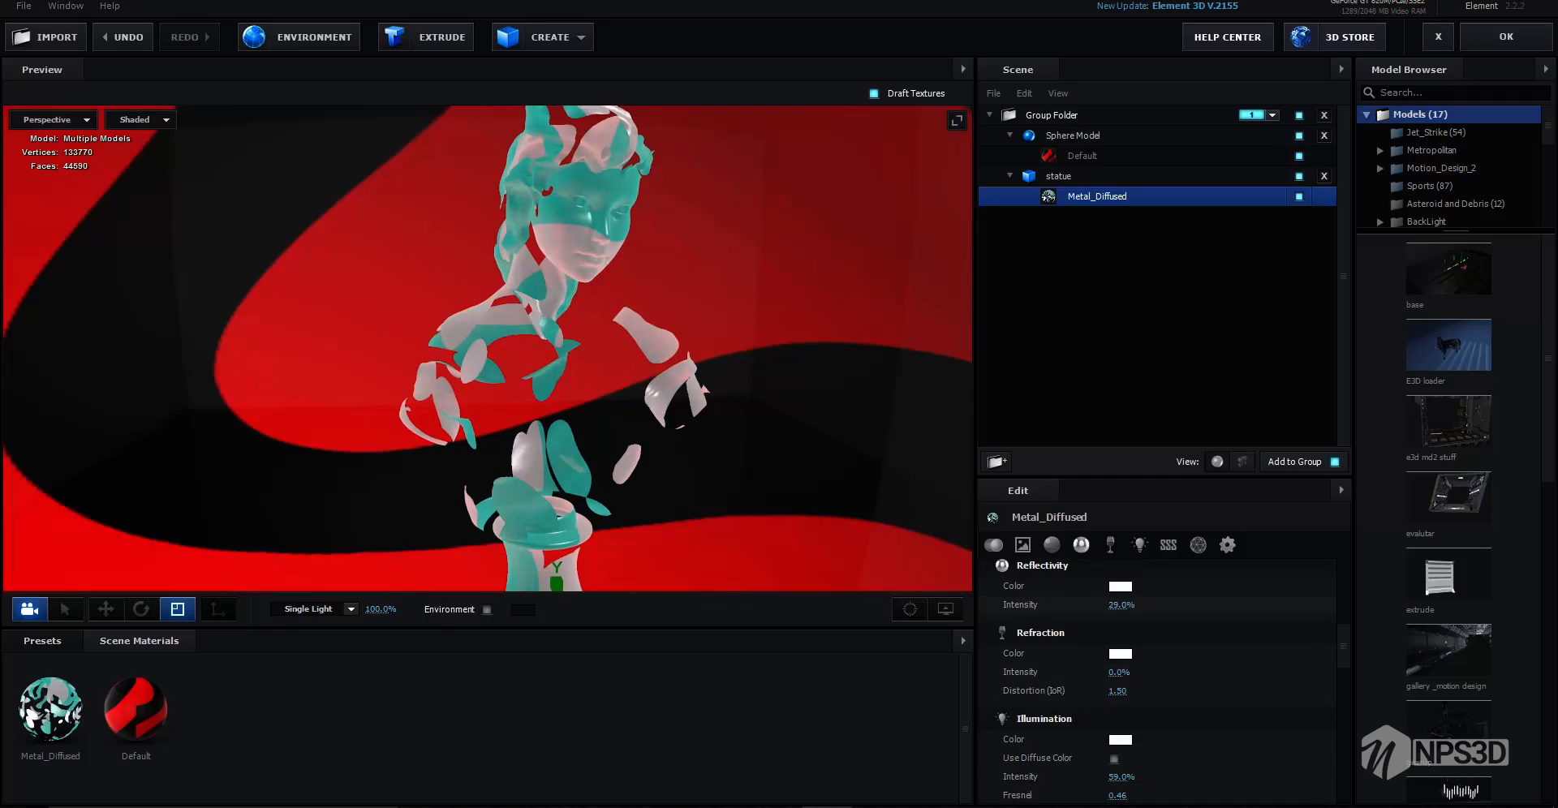
mouse_move(536, 357)
left_mouse_down()
mouse_move(438, 284)
mouse_move(503, 398)
mouse_move(535, 381)
mouse_move(495, 341)
mouse_move(531, 361)
left_mouse_up()
left_click_drag(1121, 605, 1142, 605)
Set the Metal_Diffused material's Glossiness to 57% and its illumination Intensity to 90%
scroll(1160, 681, "up", 5)
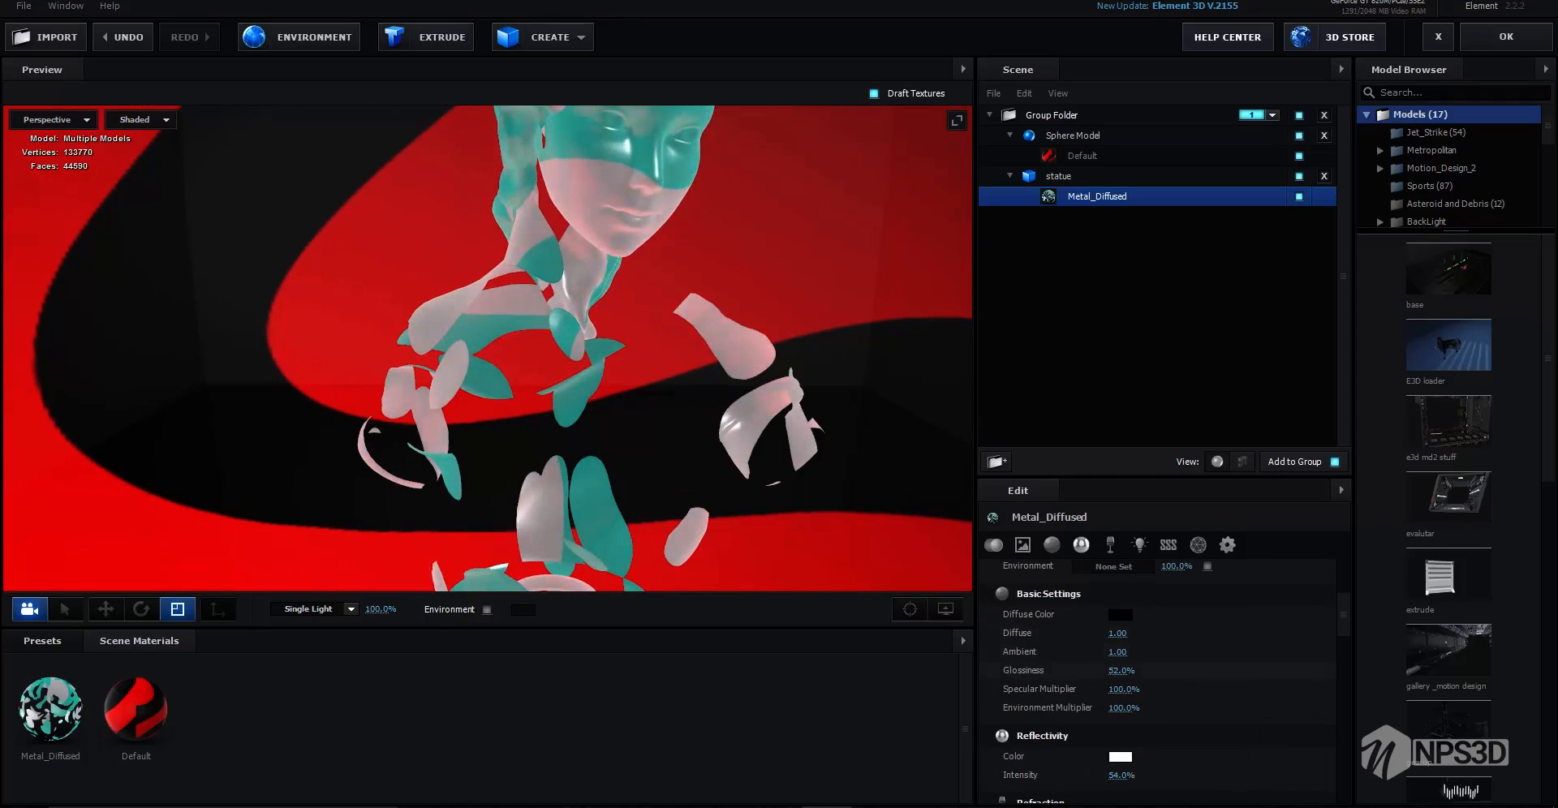
mouse_move(1116, 670)
left_mouse_down()
mouse_move(1130, 670)
mouse_move(1071, 670)
mouse_move(1116, 670)
left_mouse_up()
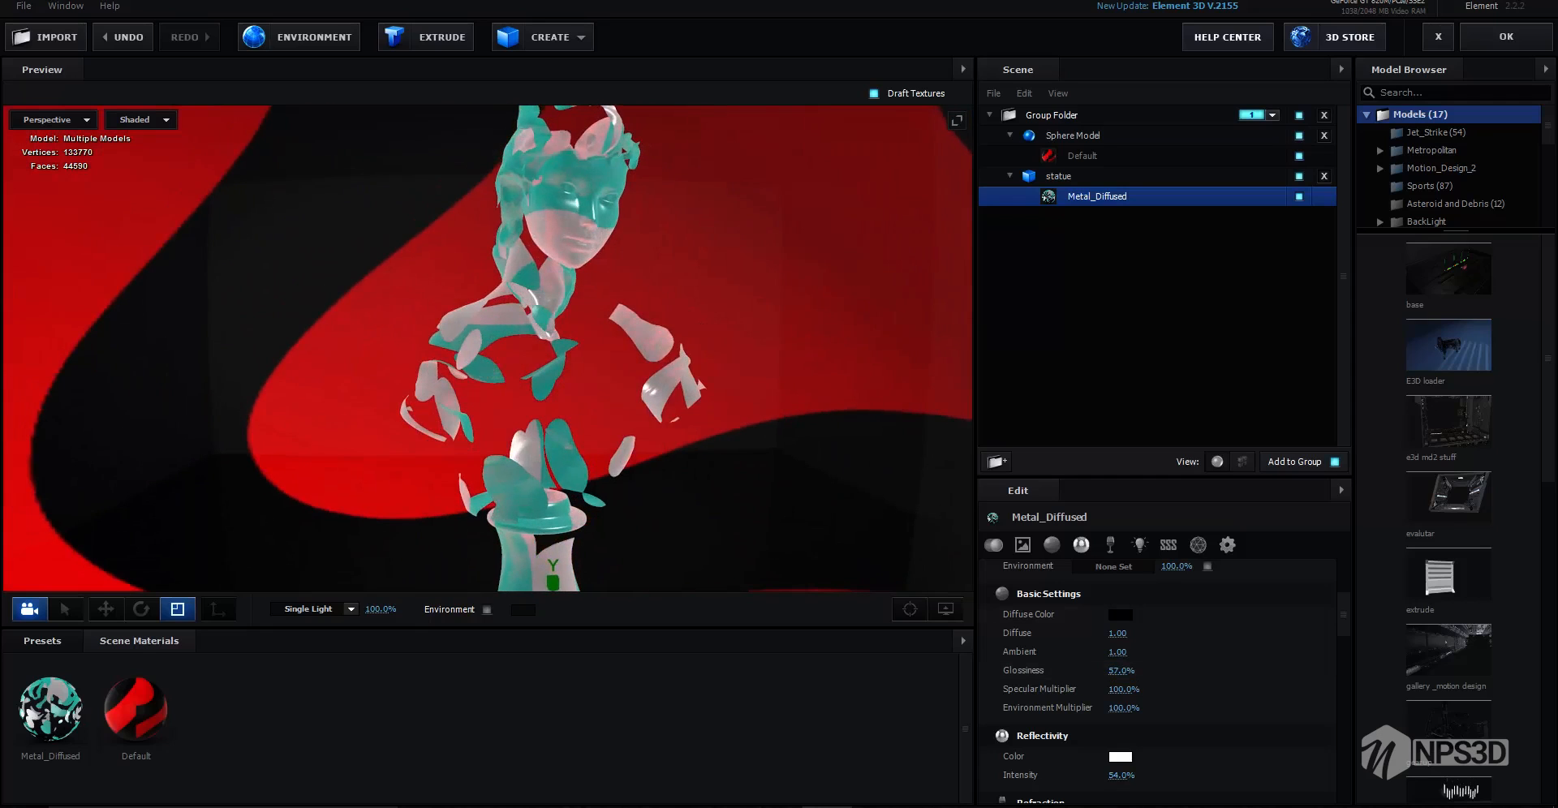
scroll(1156, 682, "down", 5)
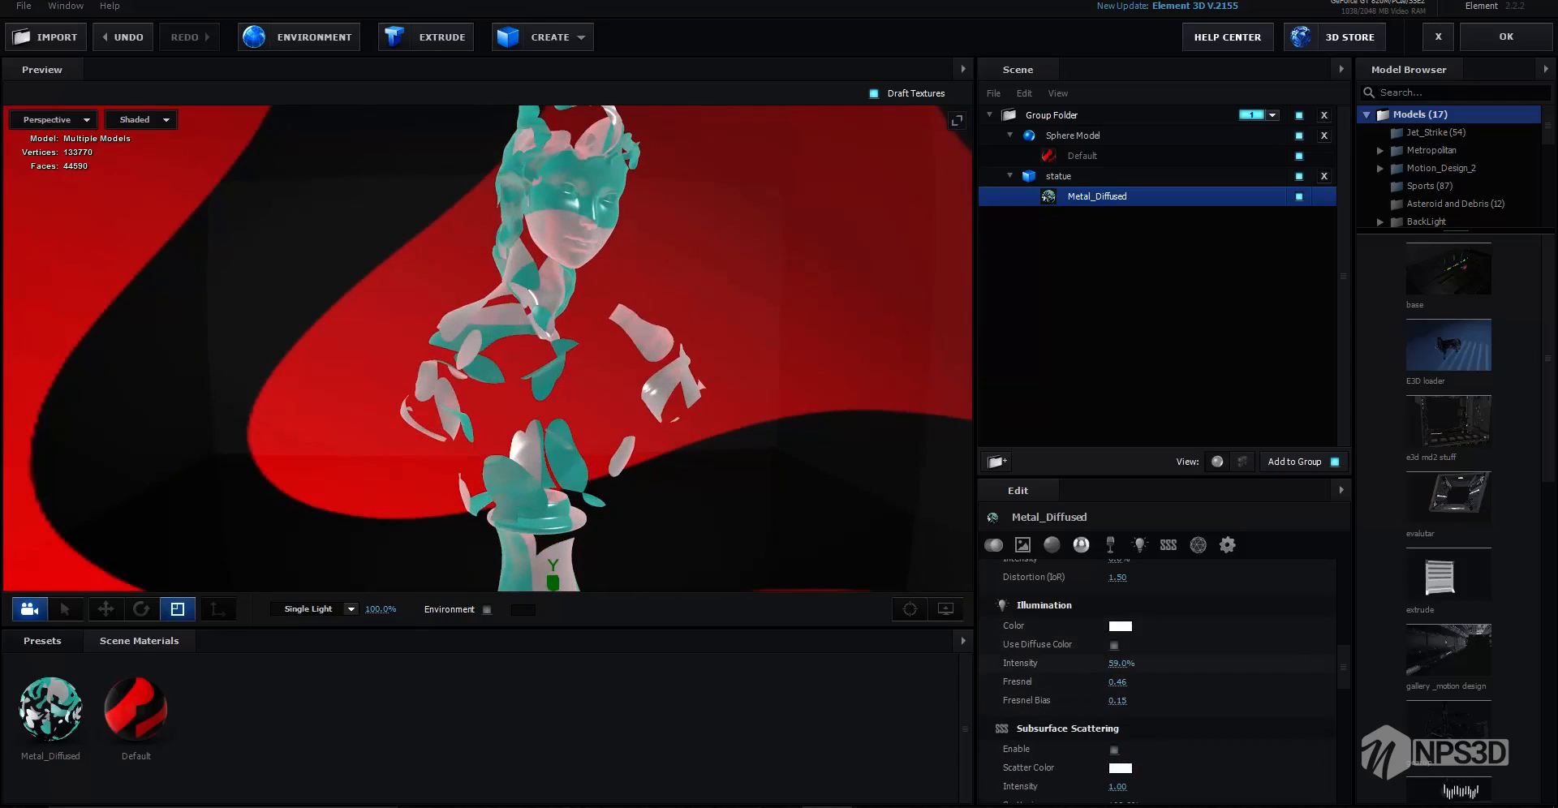
left_click_drag(1121, 663, 1138, 664)
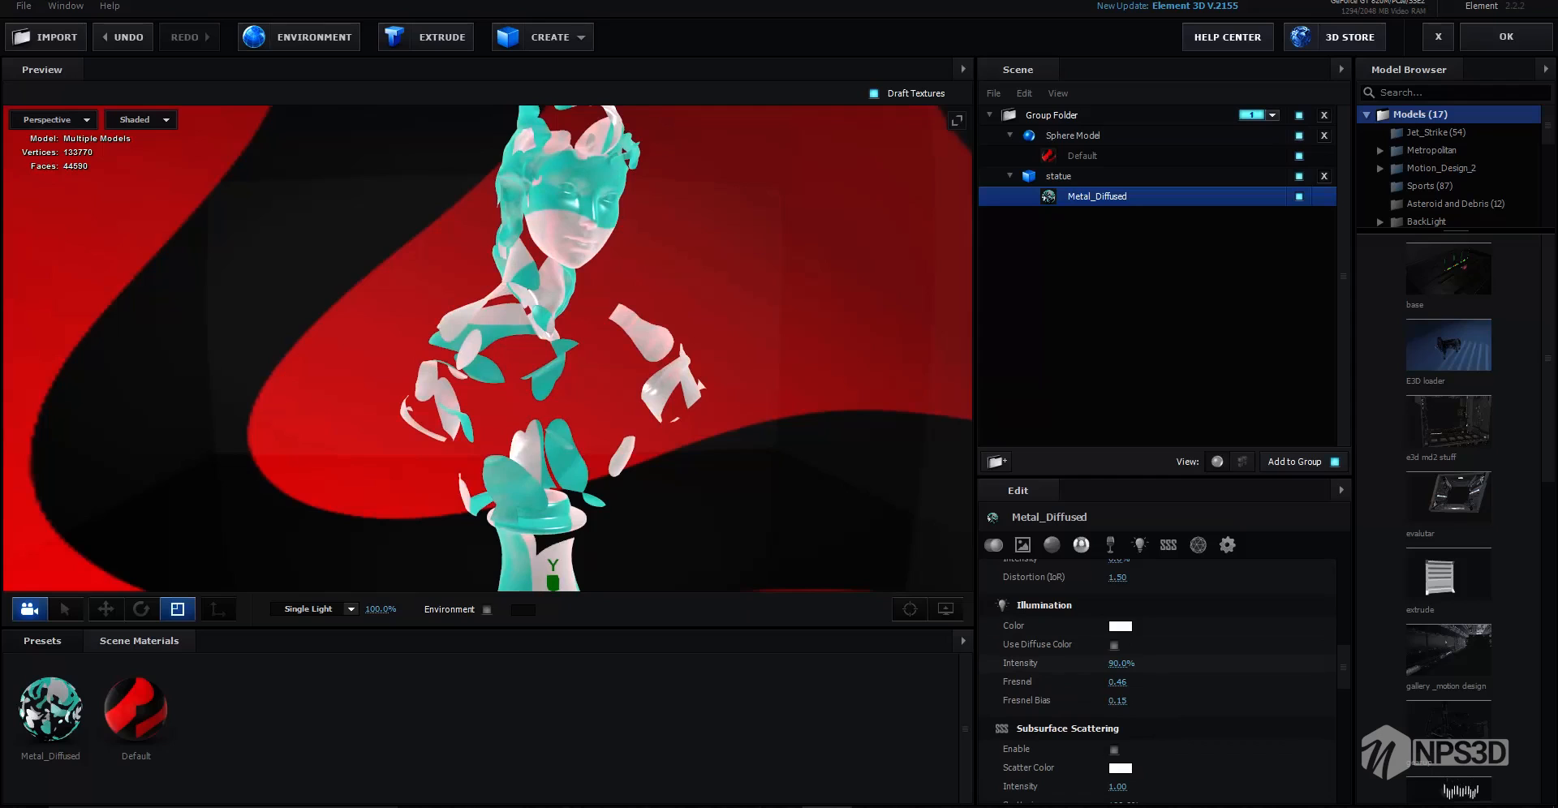
left_click_drag(519, 381, 633, 350)
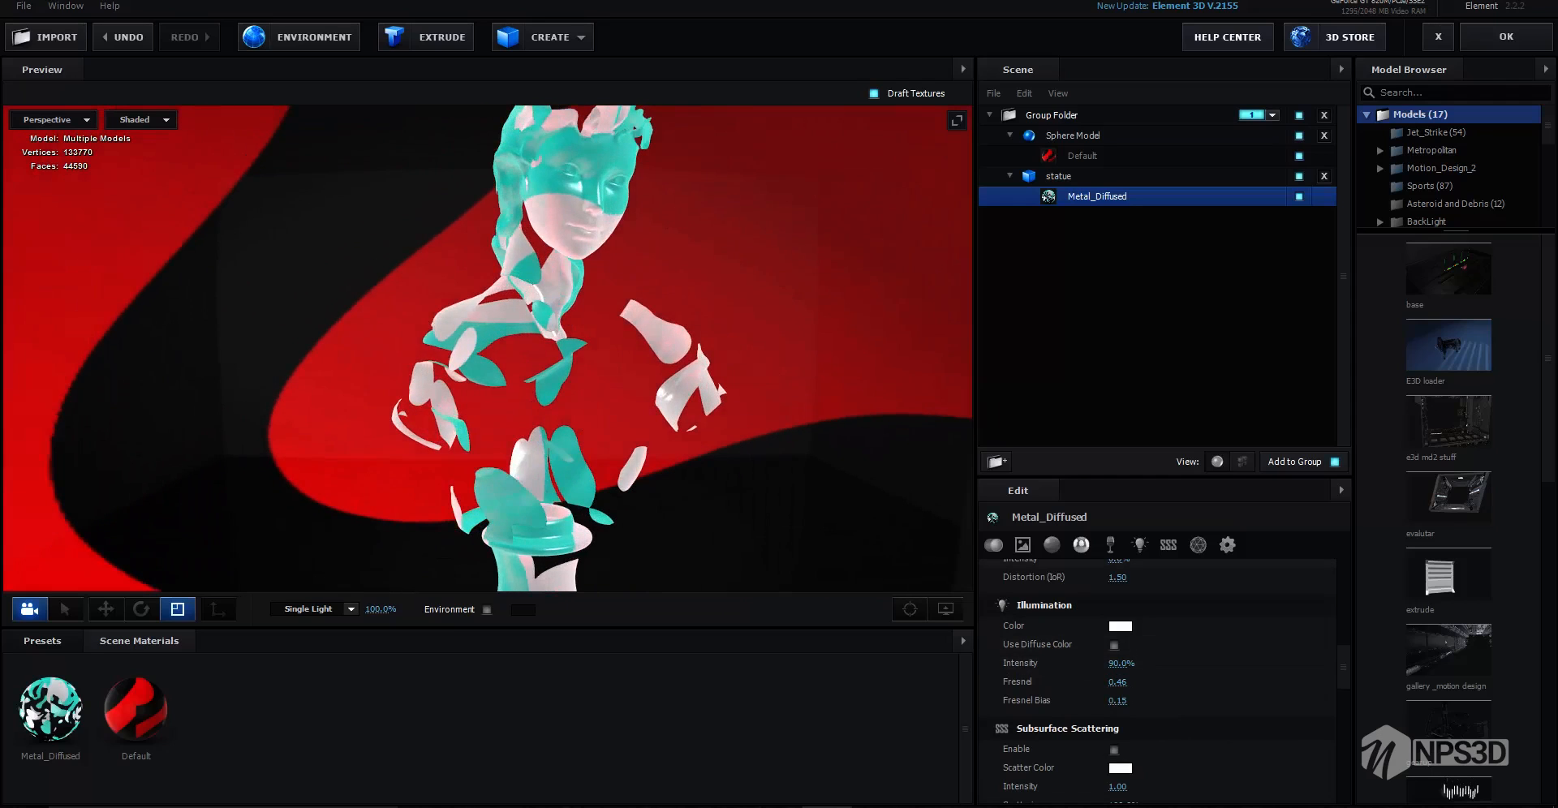
Make the sphere's Default material illumination use its diffuse color, with an Intensity of 43%
left_click(1082, 156)
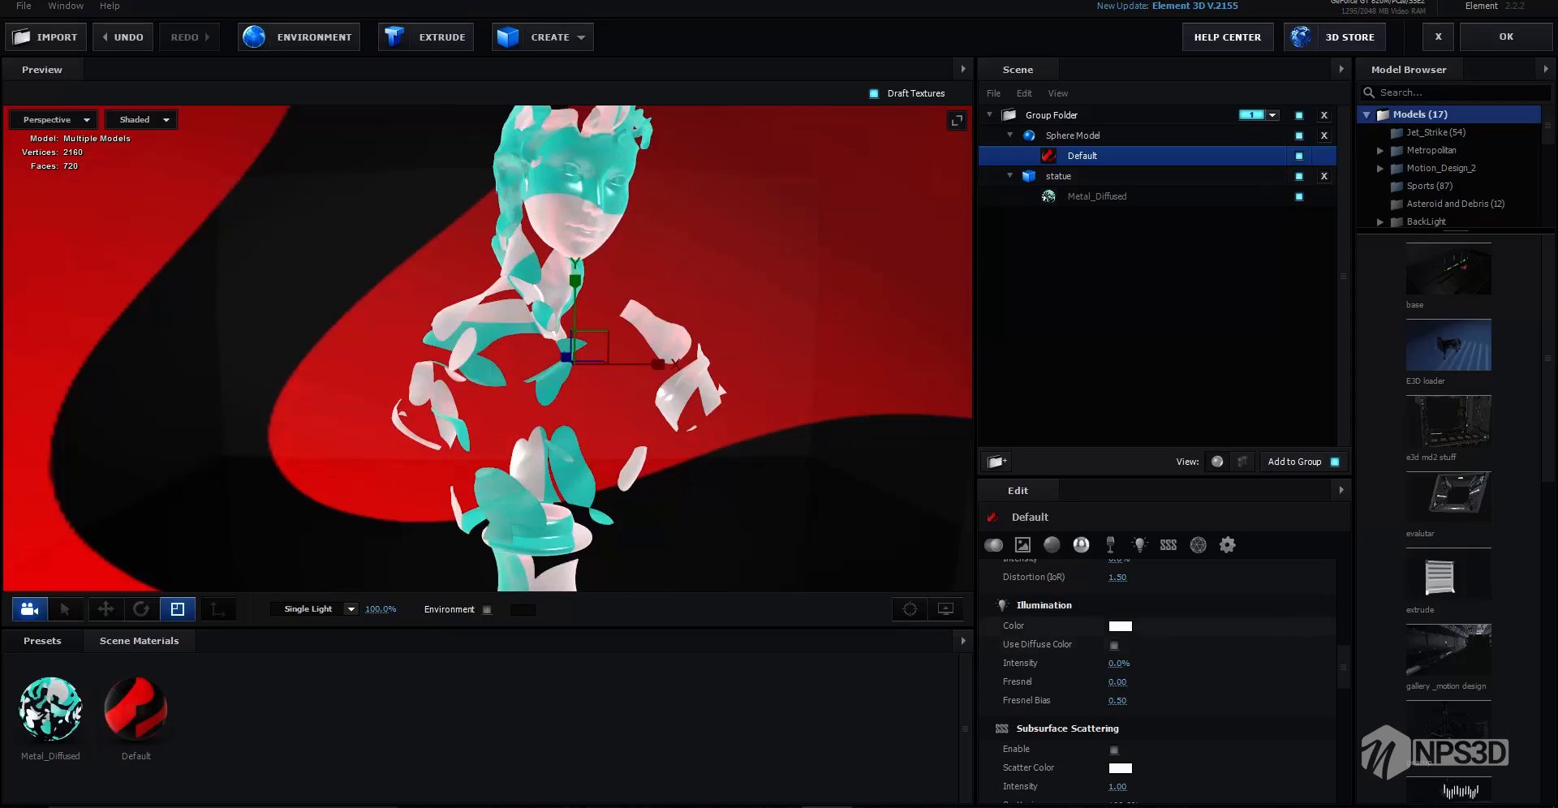
scroll(1121, 626, "up", 3)
scroll(1120, 627, "down", 3)
left_click(1113, 645)
left_click_drag(1119, 664, 1154, 664)
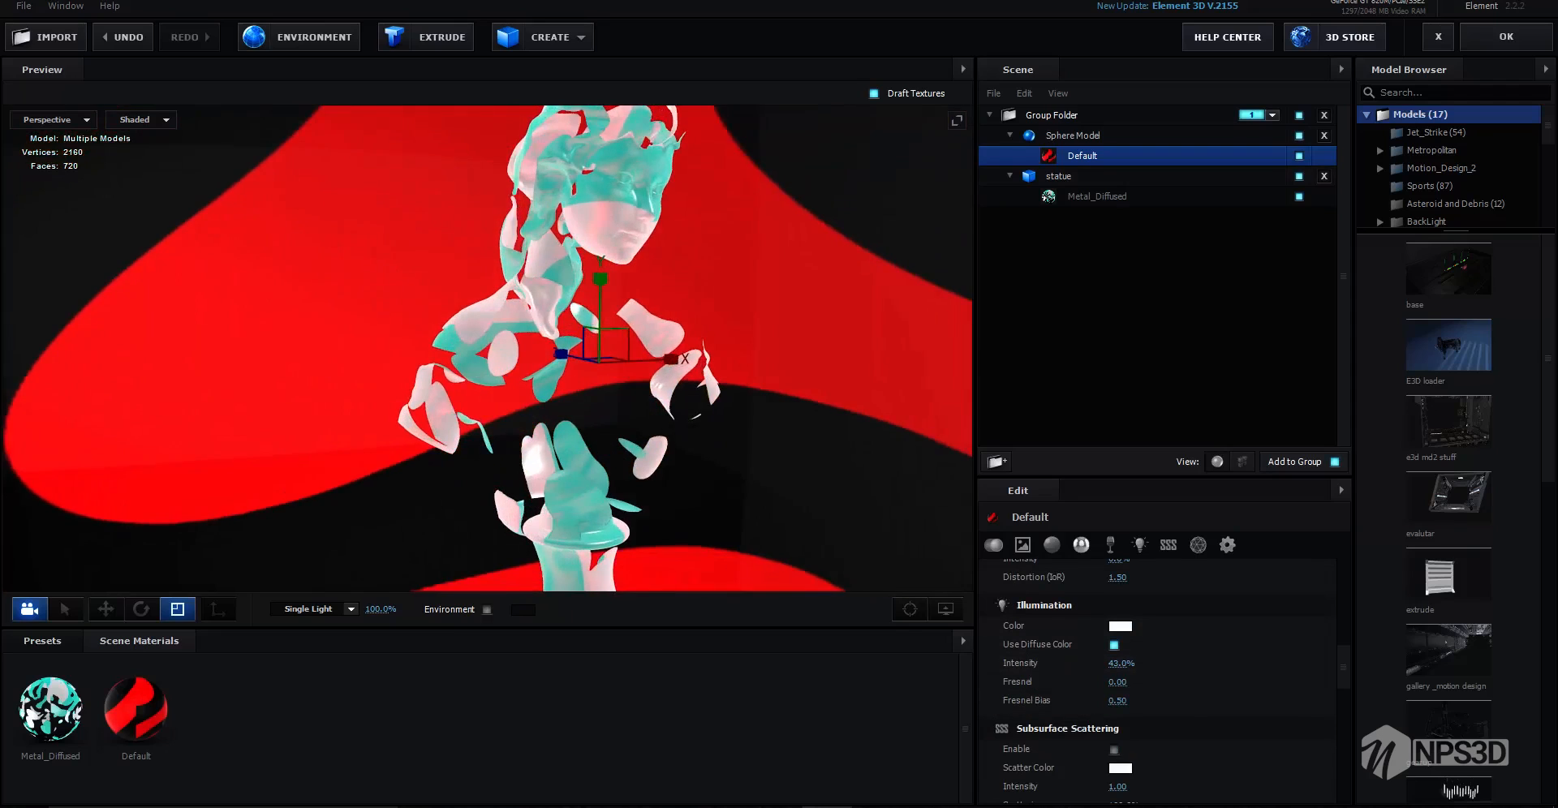
scroll(1160, 673, "up", 5)
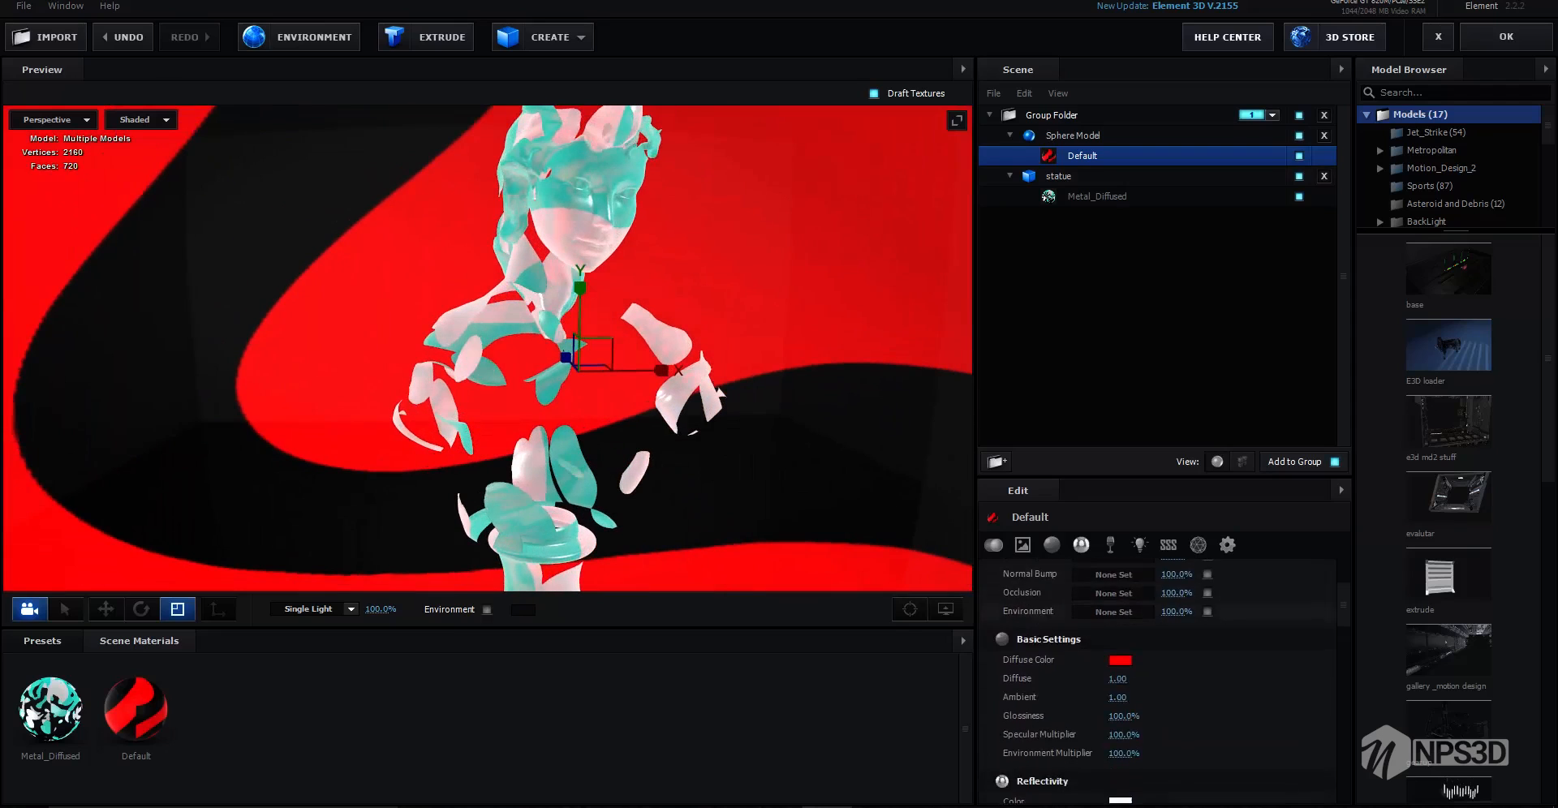
scroll(1160, 673, "up", 3)
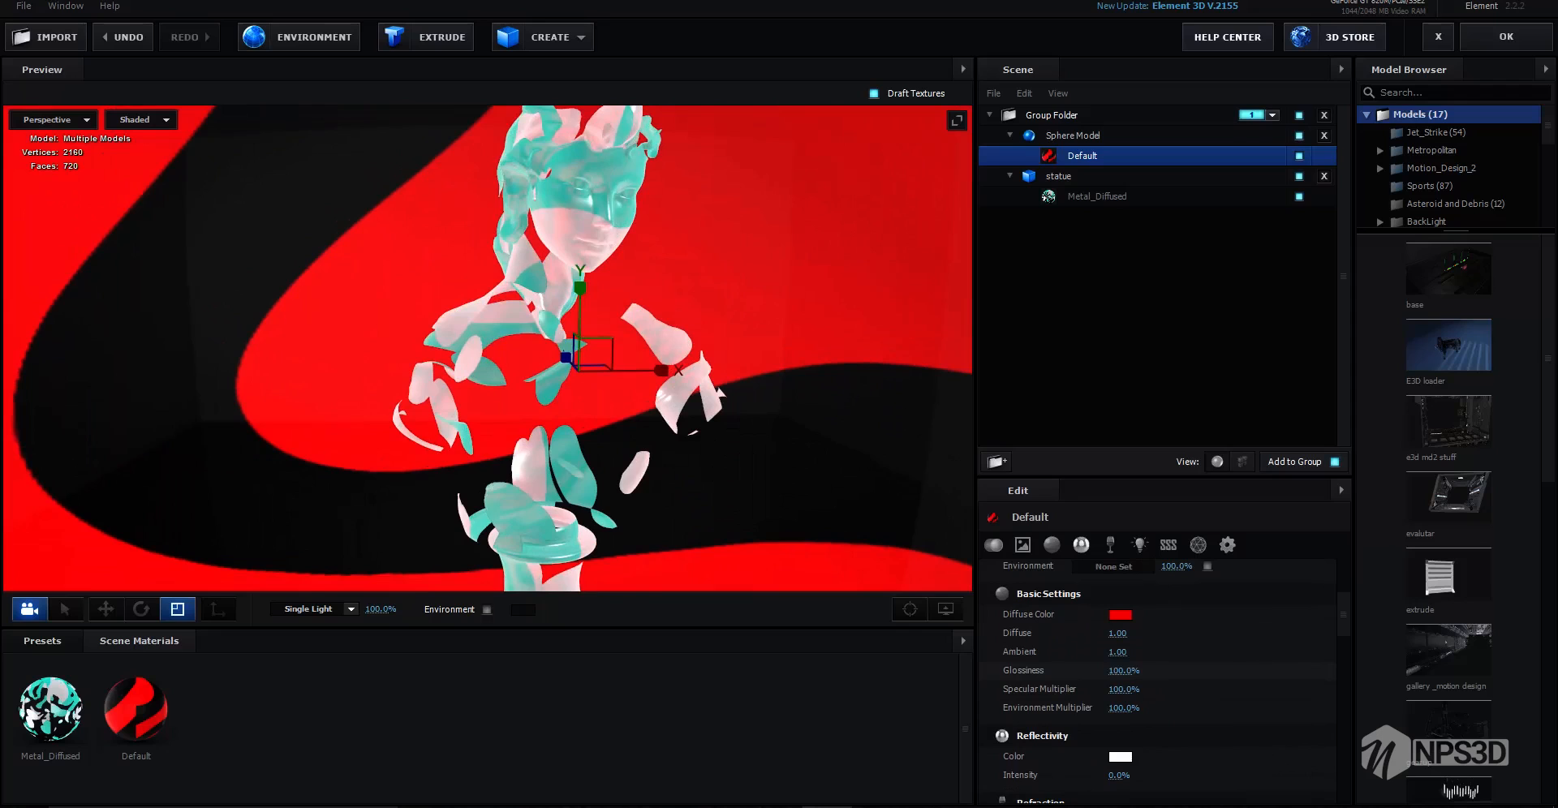
Set the sphere's Default material to 68% Glossiness and 0.35 Diffuse, and accept the scene setup
left_click_drag(1124, 670, 1098, 671)
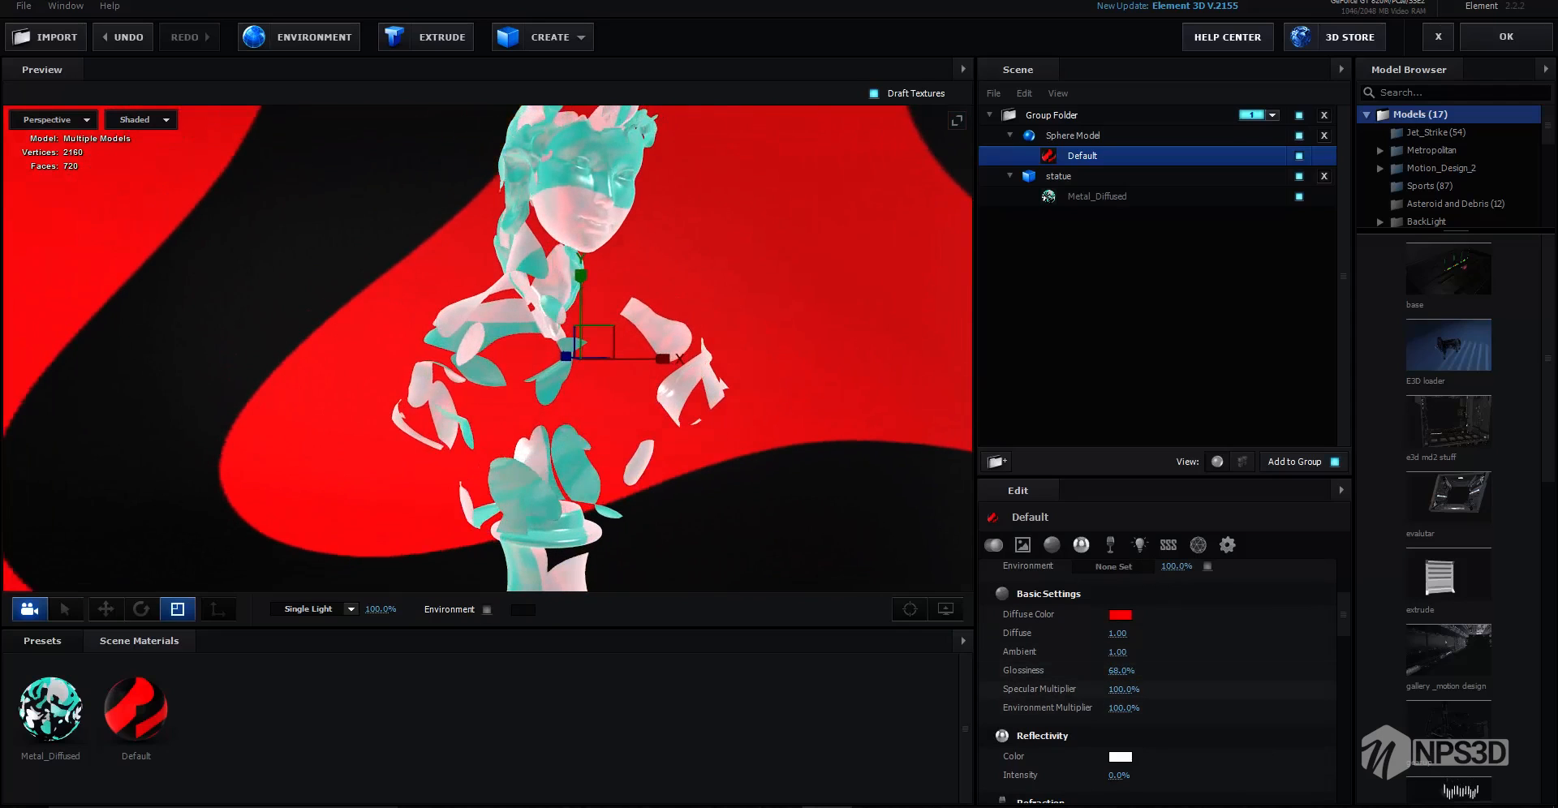
left_click_drag(1118, 633, 1338, 633)
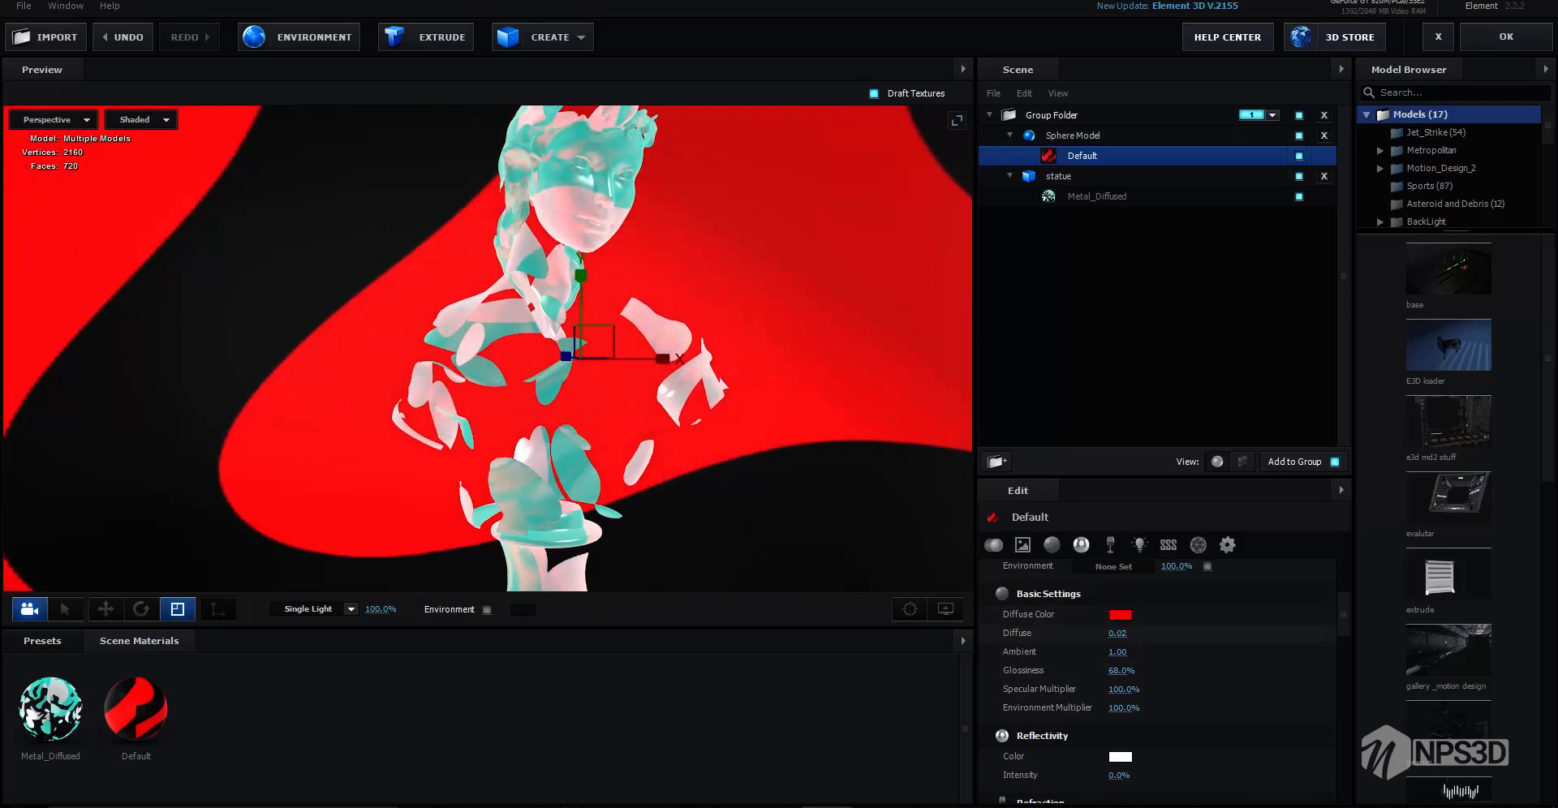
left_click_drag(1117, 633, 1072, 633)
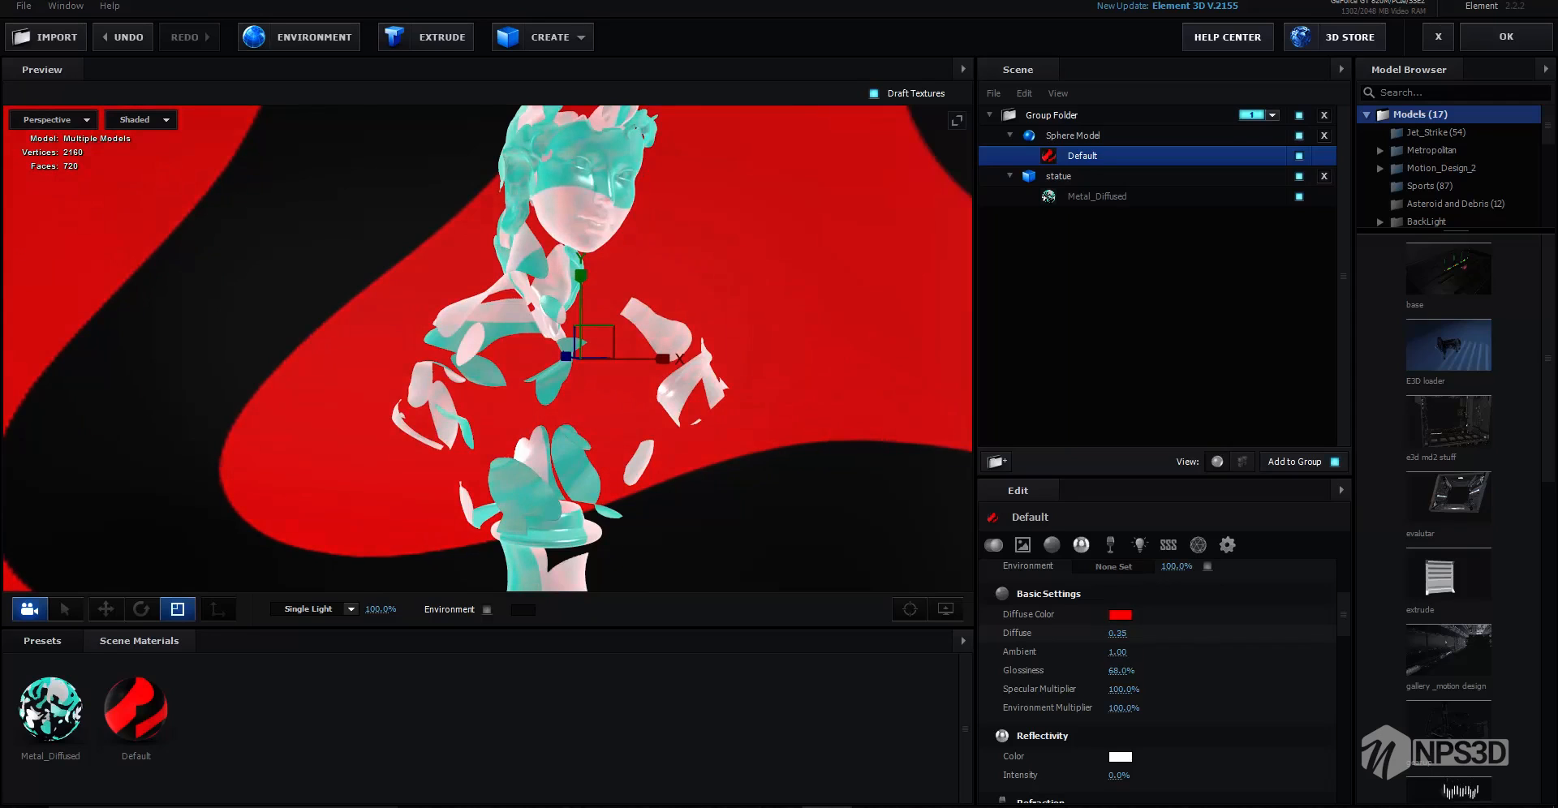
scroll(519, 357, "down", 3)
left_click_drag(519, 357, 443, 357)
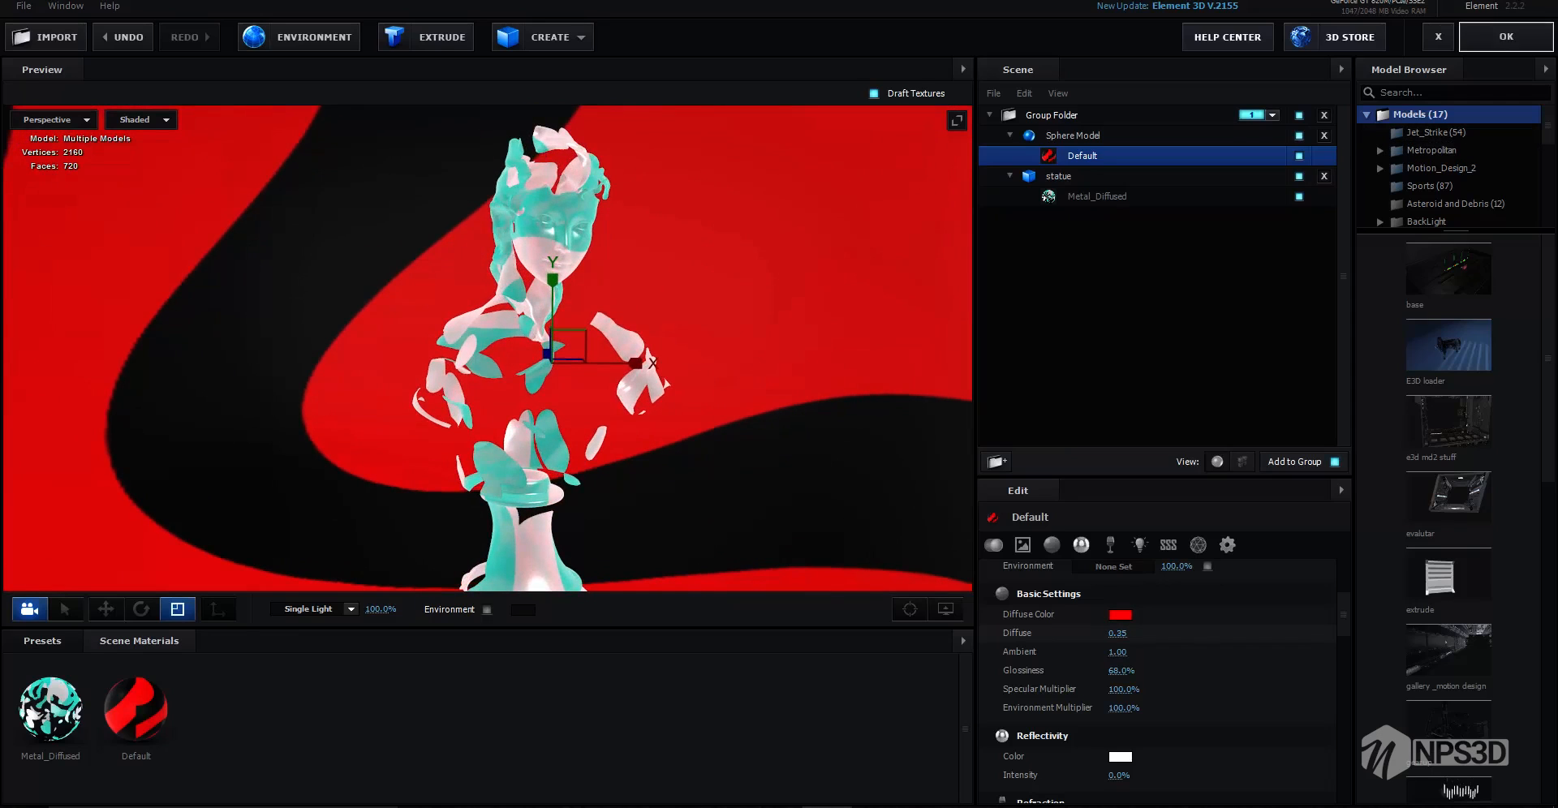
left_click(1505, 36)
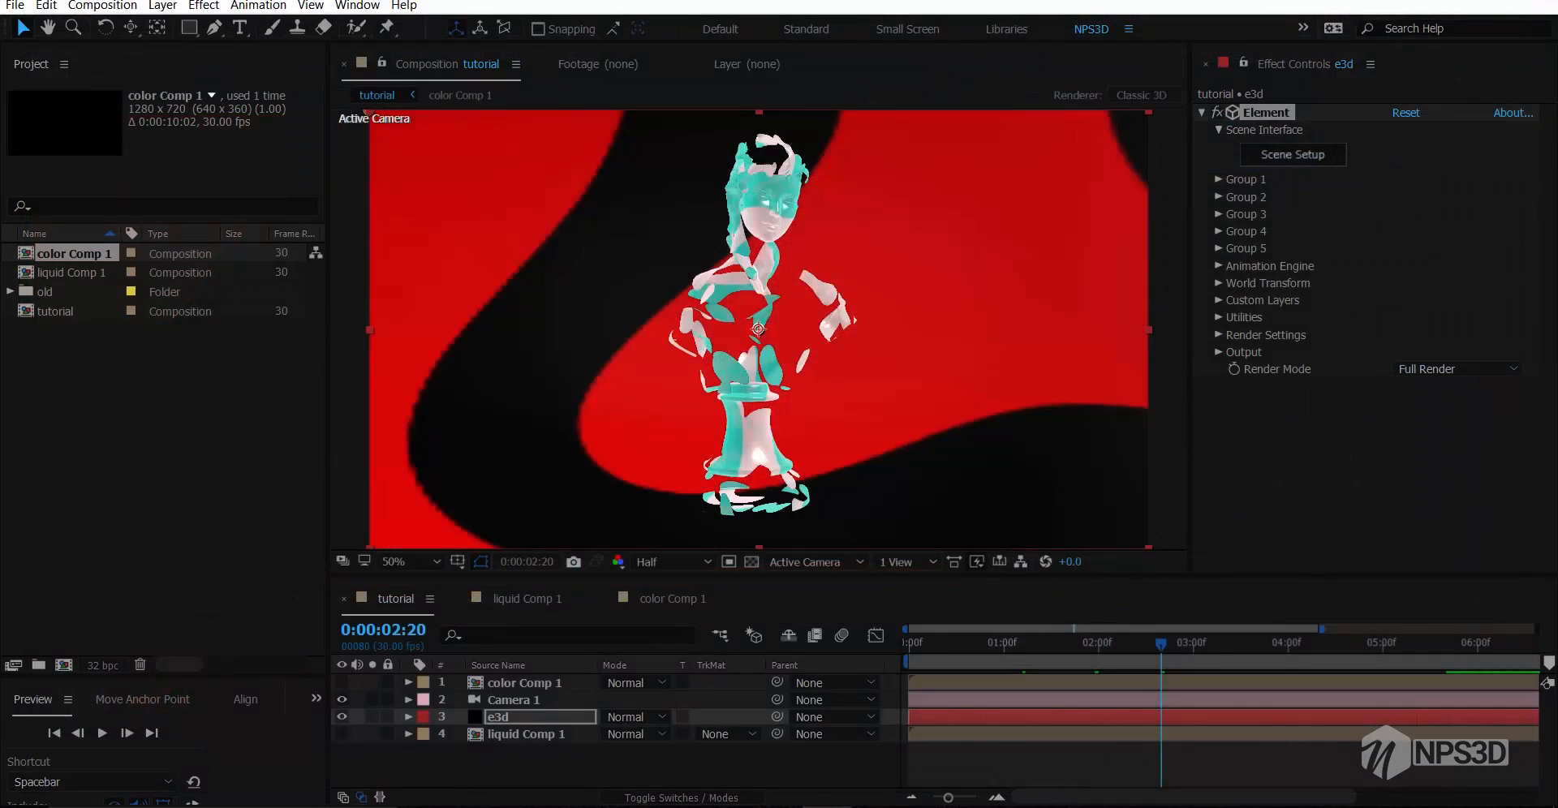
Move the composition camera closer to the statue and reframe it on the head and torso
key("c")
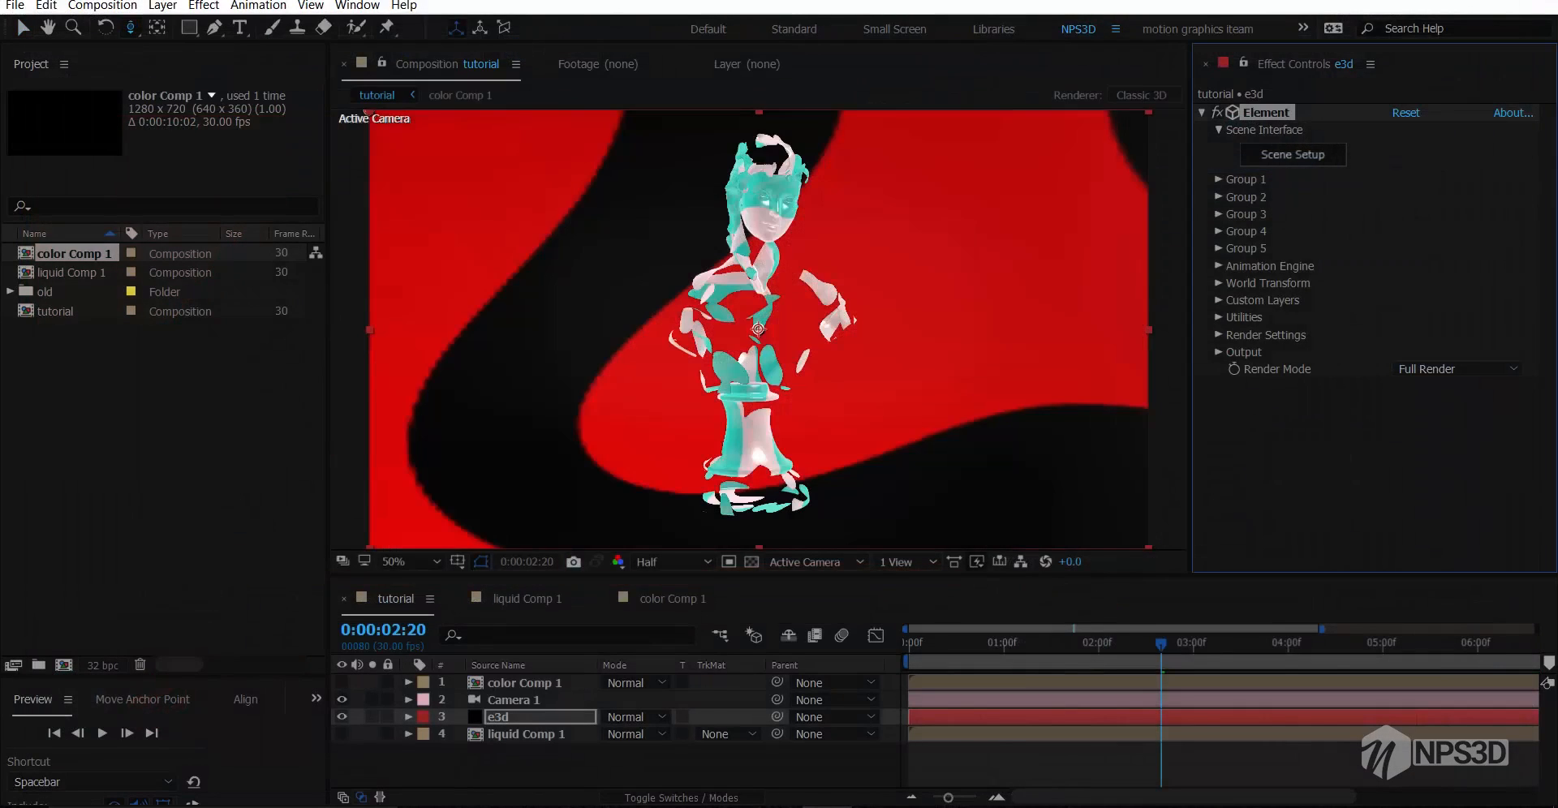
left_click_drag(758, 365, 758, 328)
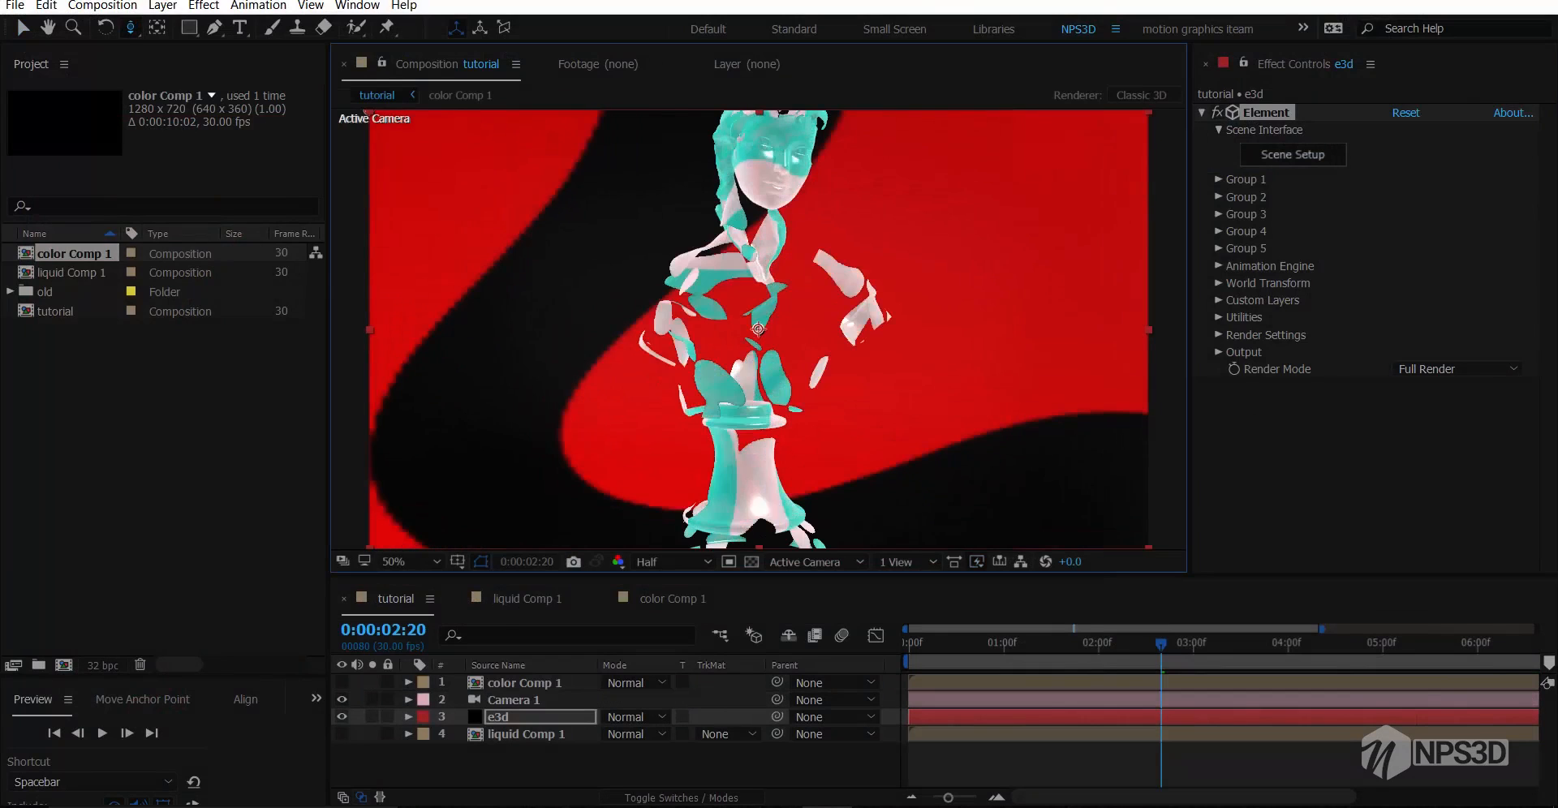
scroll(758, 328, "up", 3)
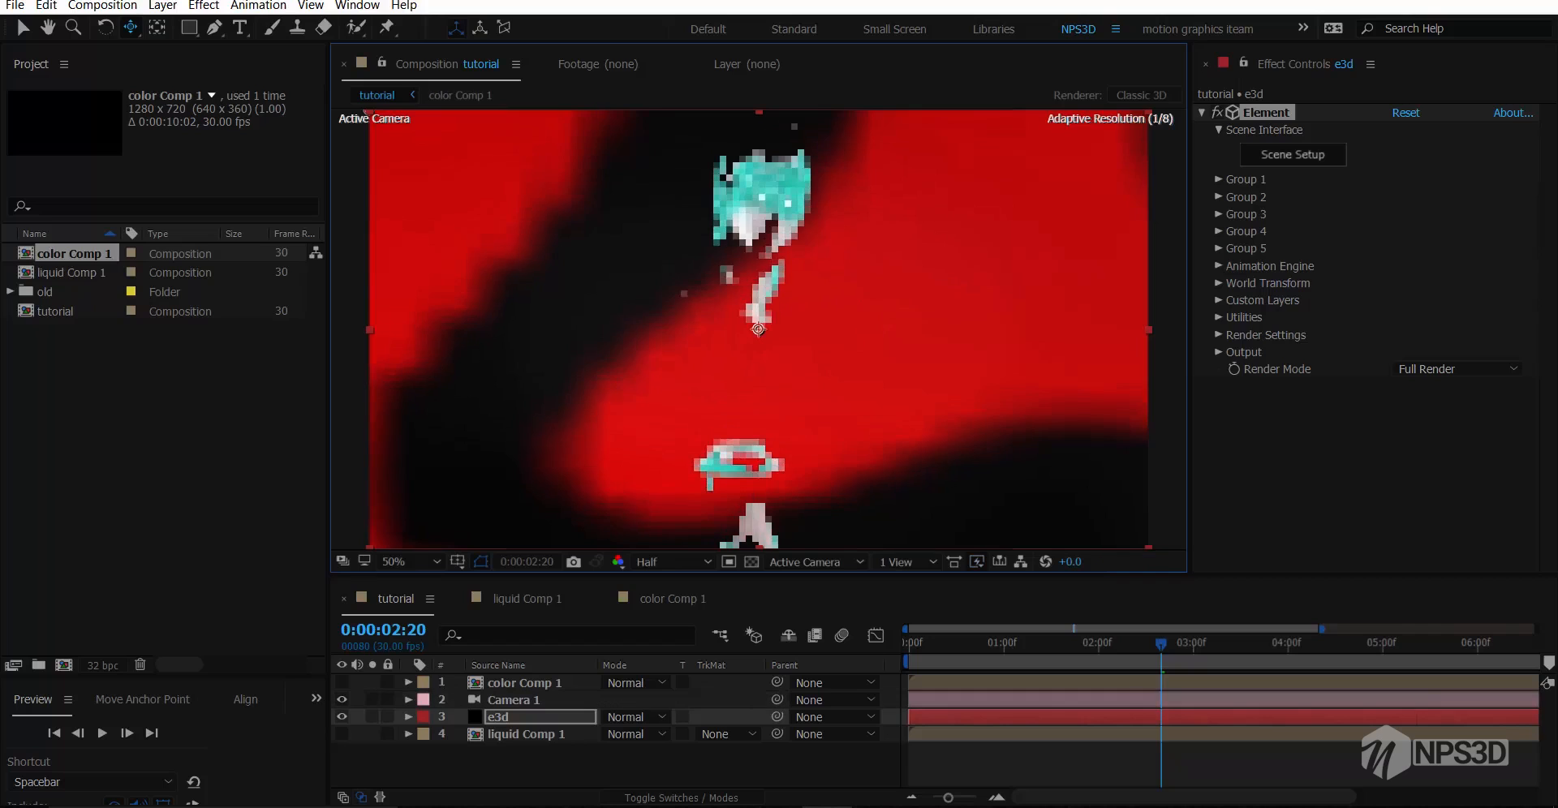
Check the statue's fragment animation at several frames between 0:00:00:19 and 0:00:03:21
left_click(968, 645)
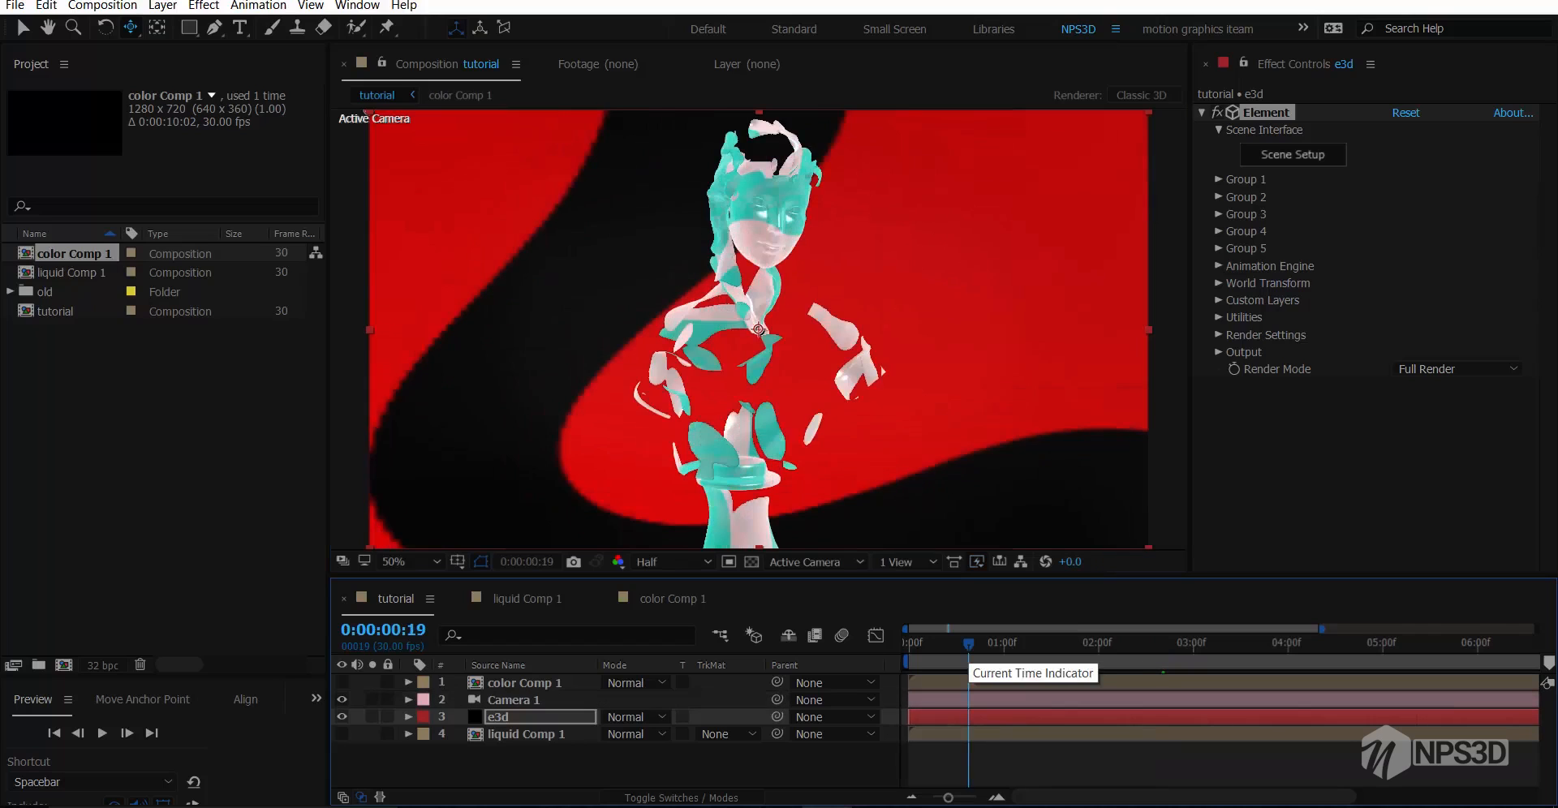
left_click(1019, 644)
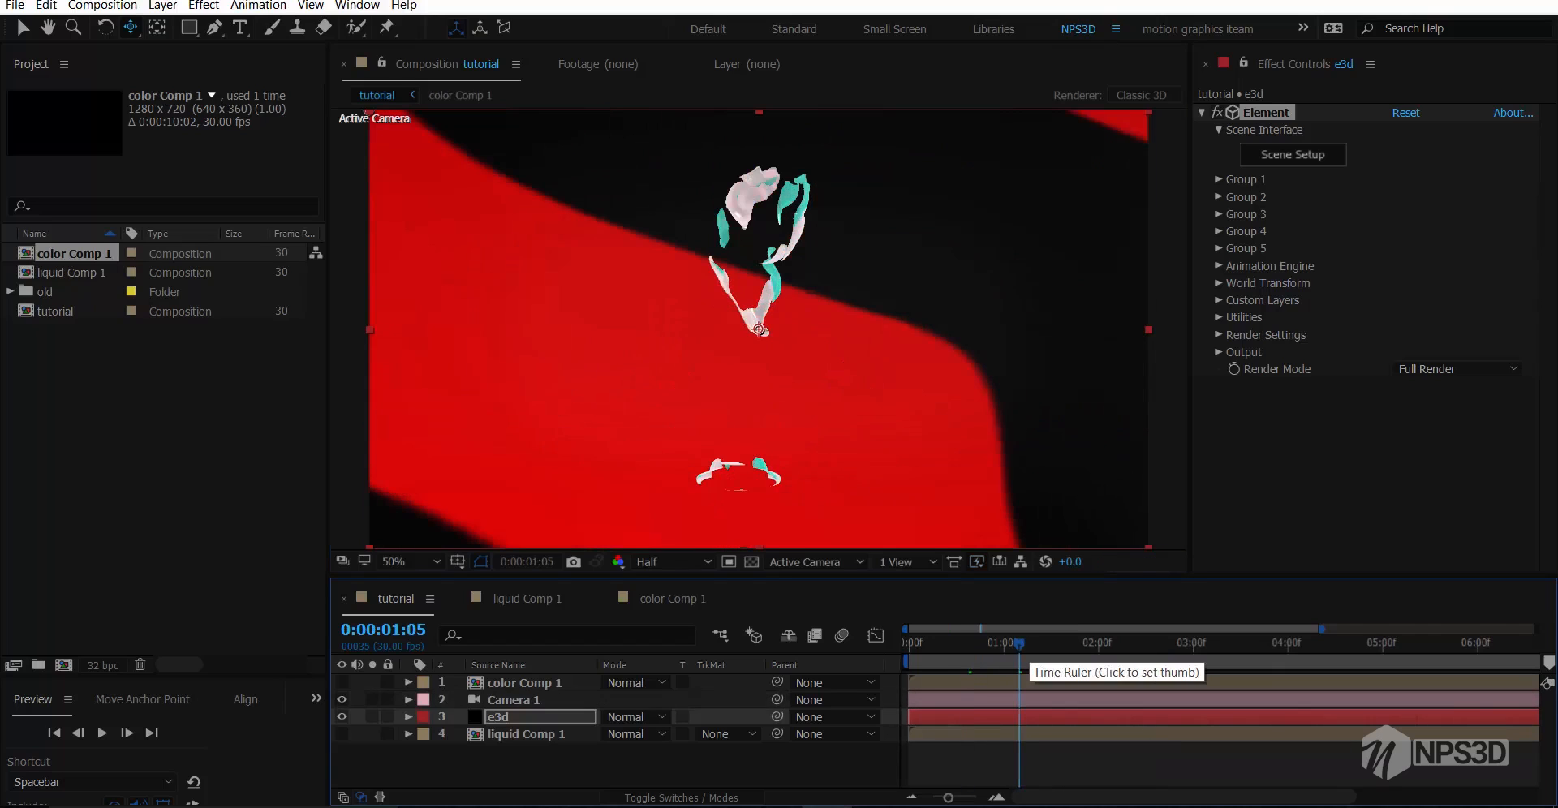
left_click(1071, 644)
left_click(1116, 644)
left_click(1136, 644)
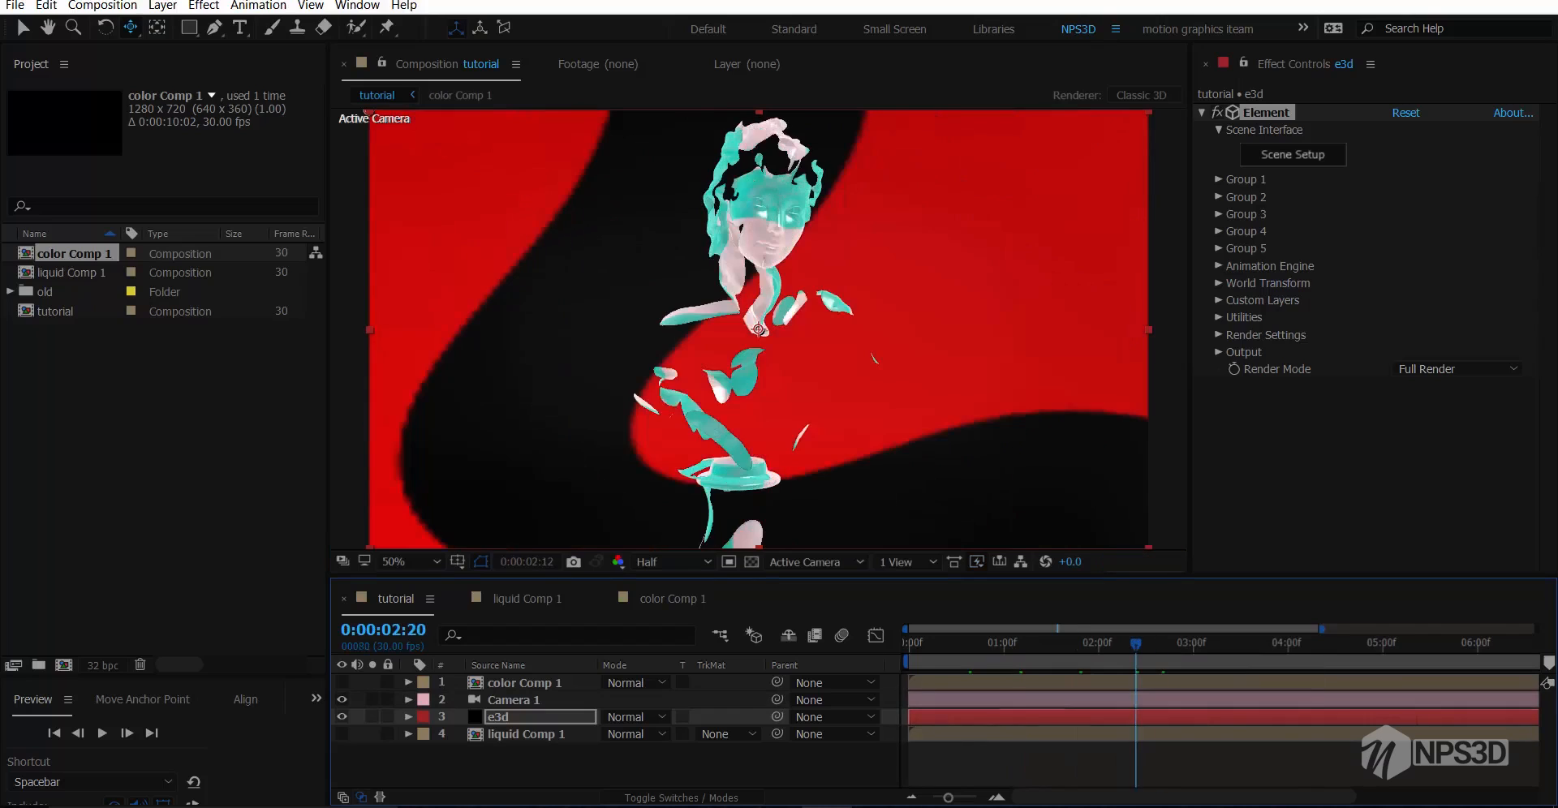
left_click(1186, 645)
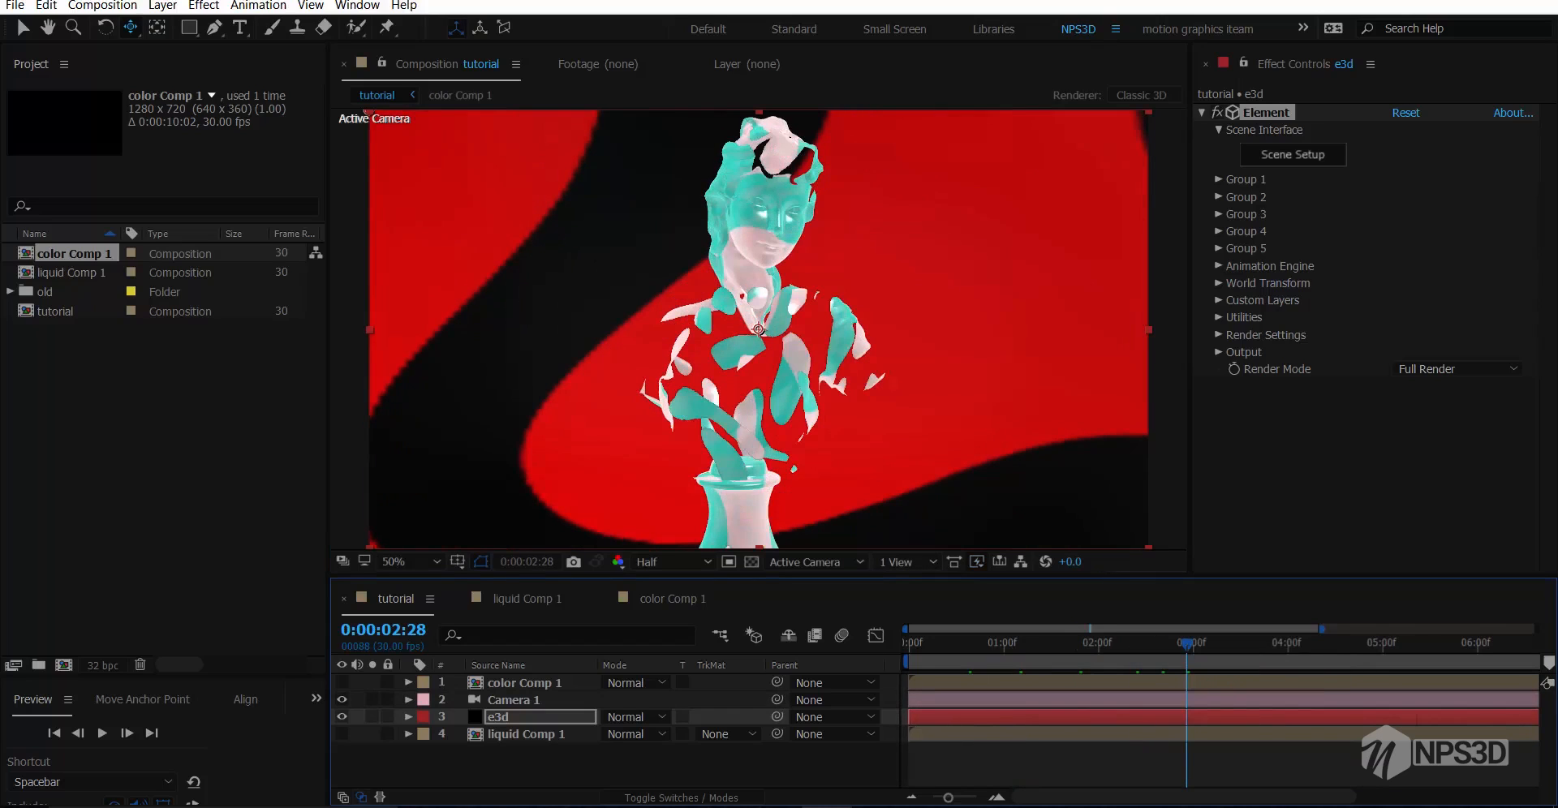
left_click(1259, 644)
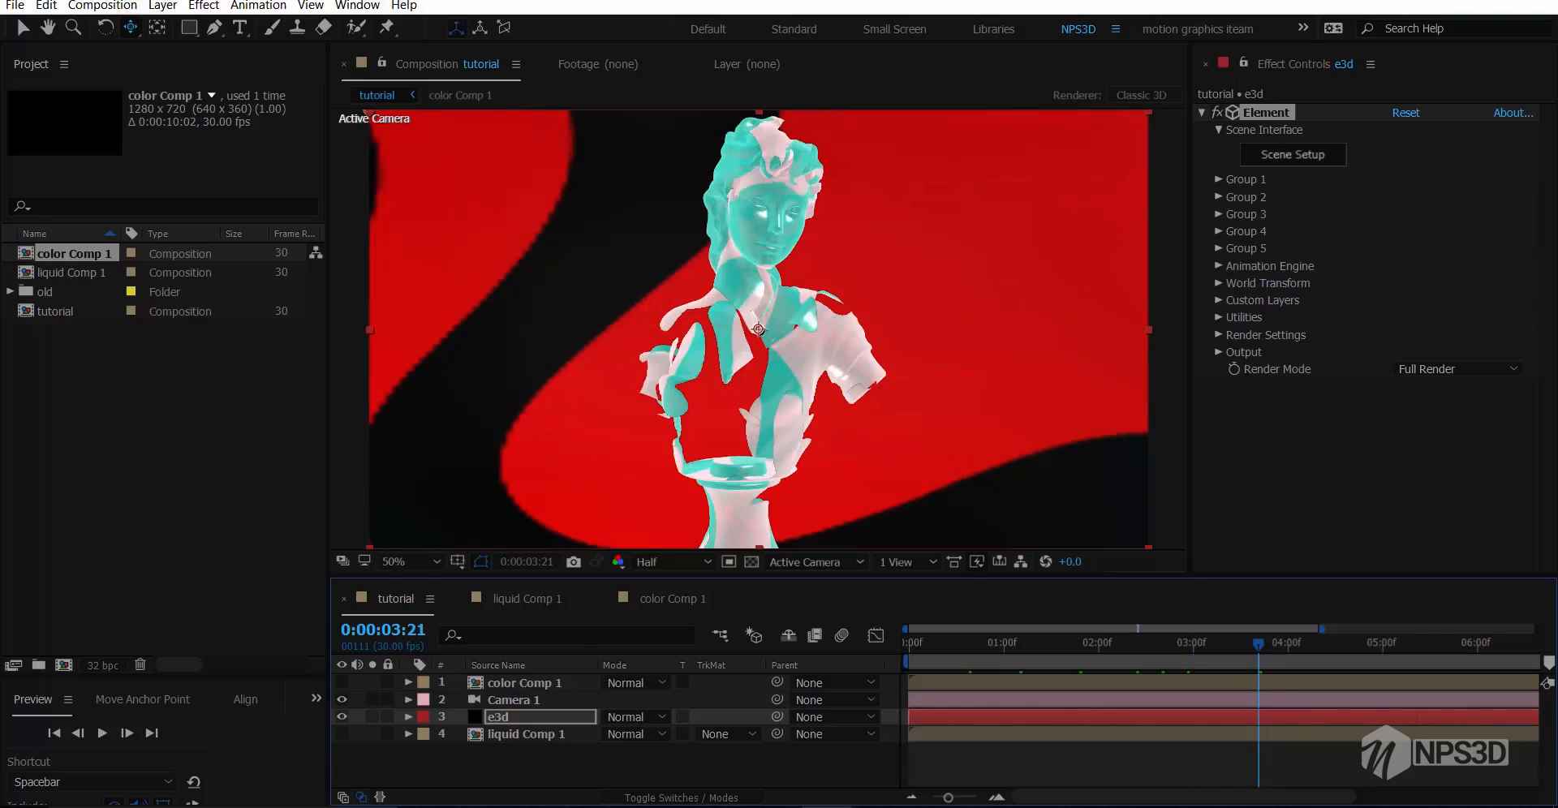
Enable ambient occlusion in the Element render settings and set the SSAO Intensity to 12
left_click(1218, 334)
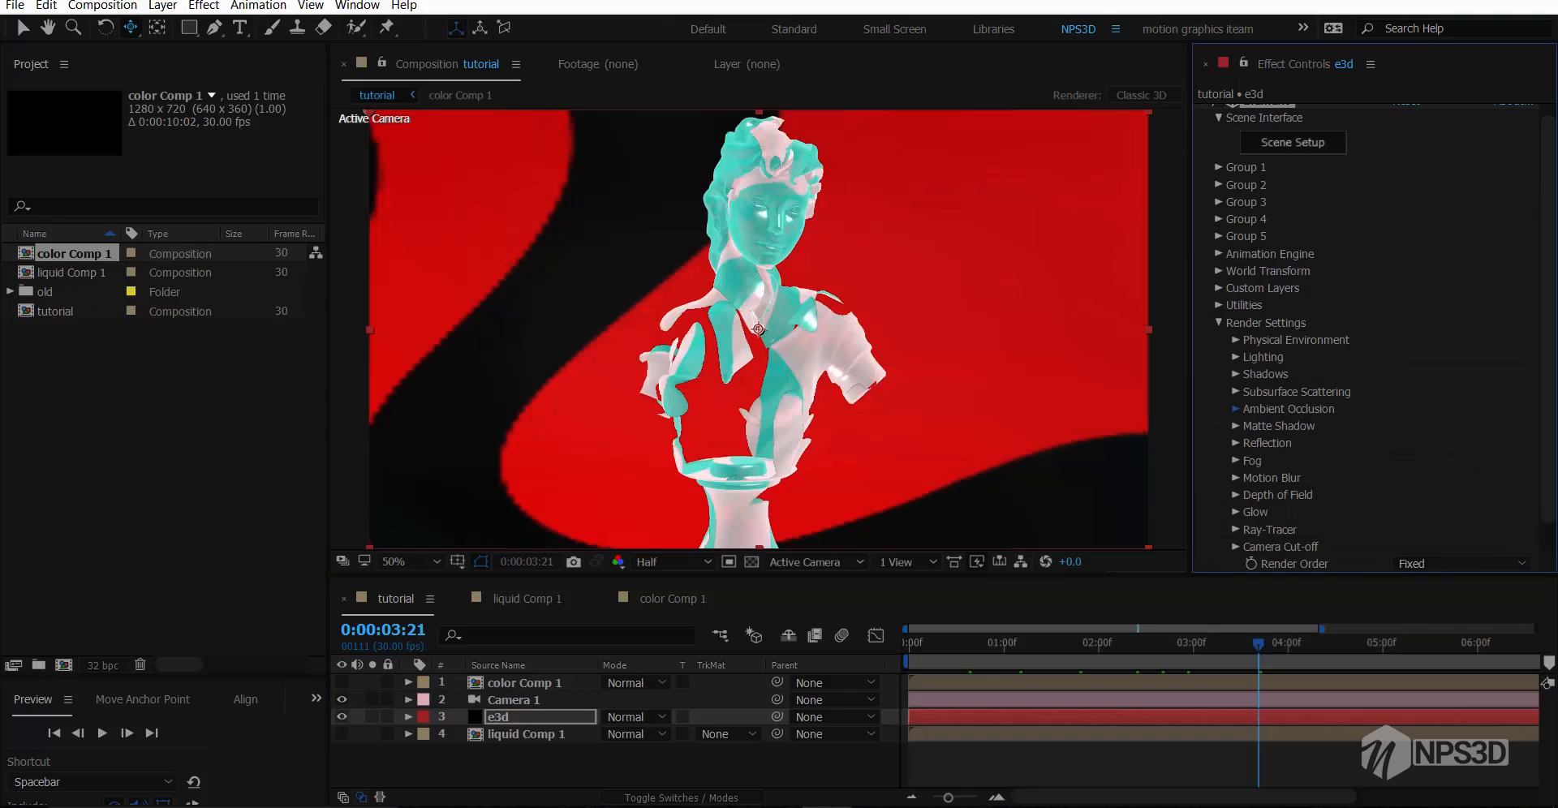
left_click(1235, 409)
left_click(1397, 322)
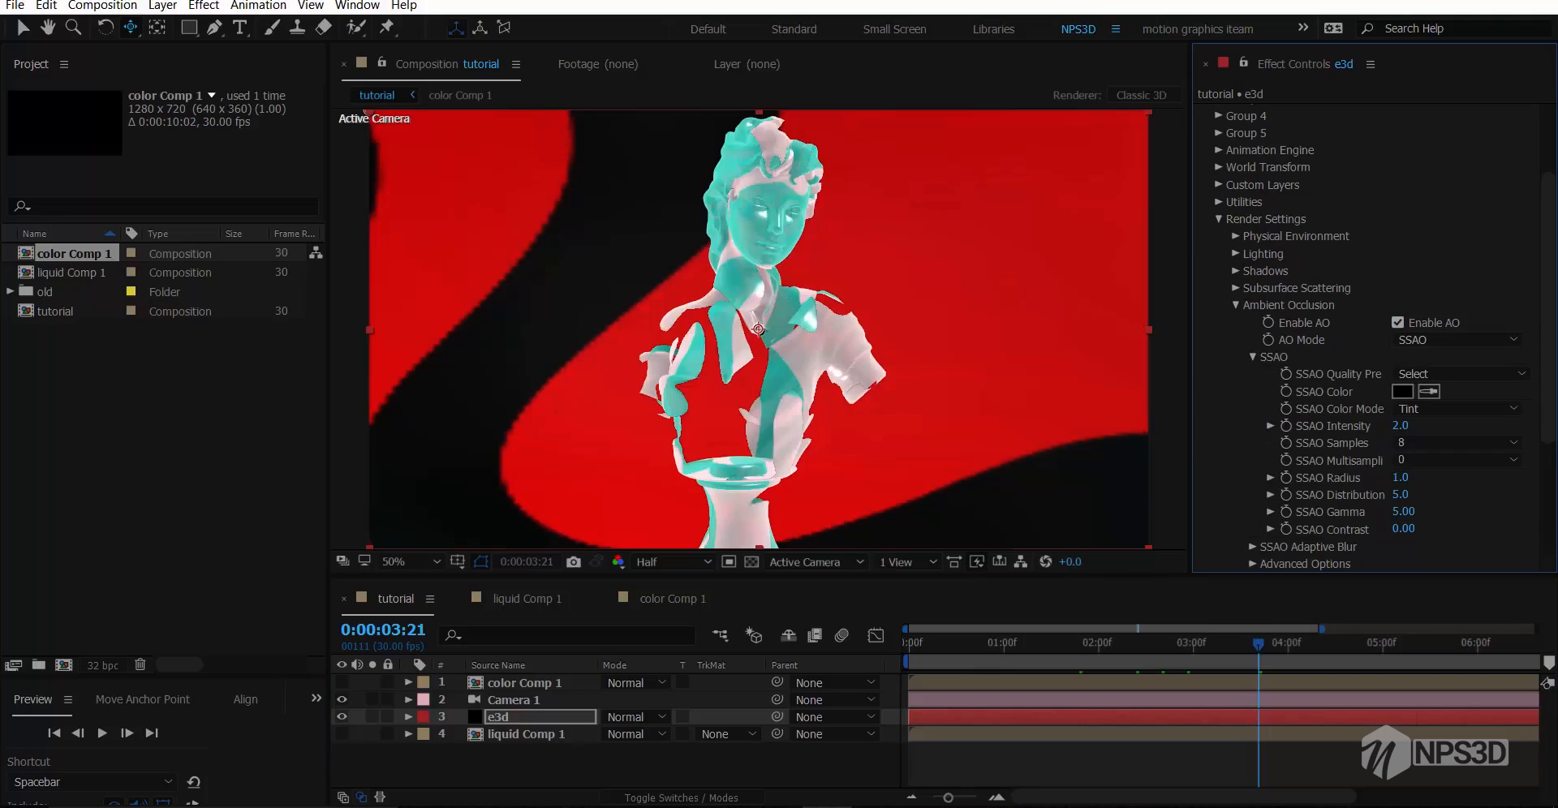
left_click(1400, 425)
type("12")
key("Return")
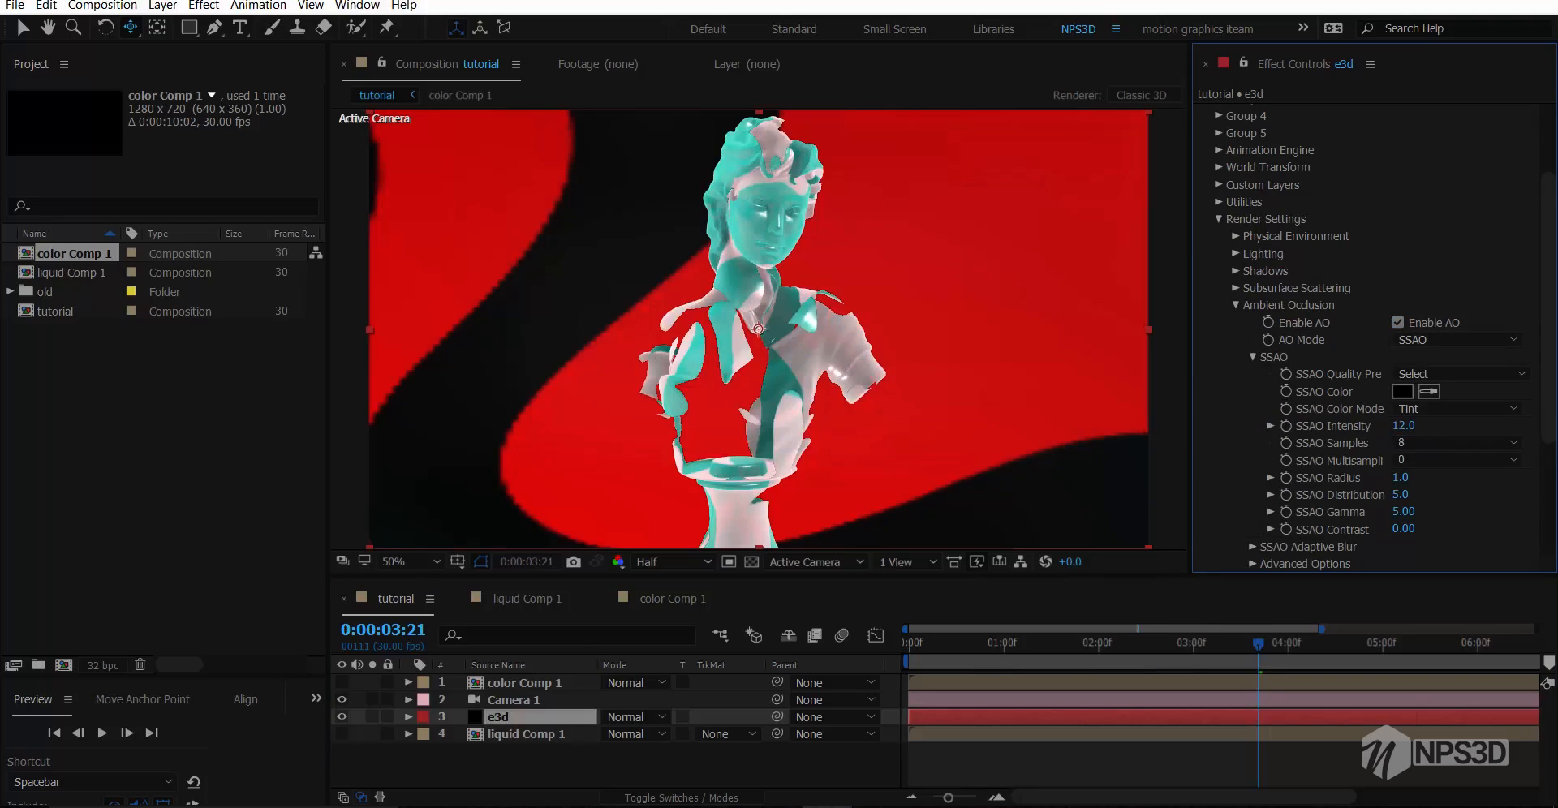
Set the SSAO Radius to 5, the SSAO Gamma to 10 and the SSAO Contrast to 1
left_click(1400, 477)
type("5")
key("Return")
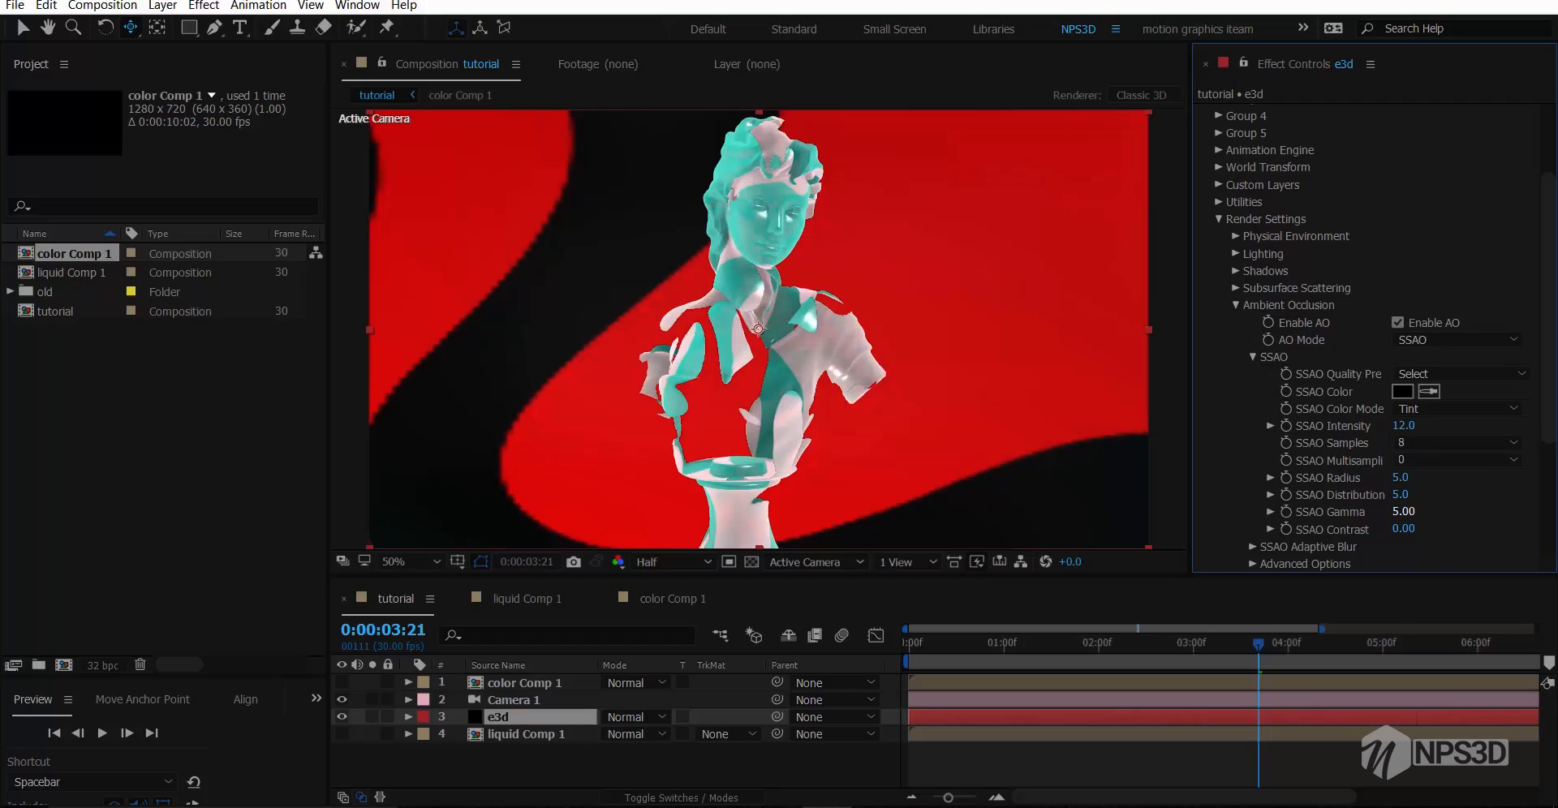
left_click(1403, 512)
type("10")
key("Return")
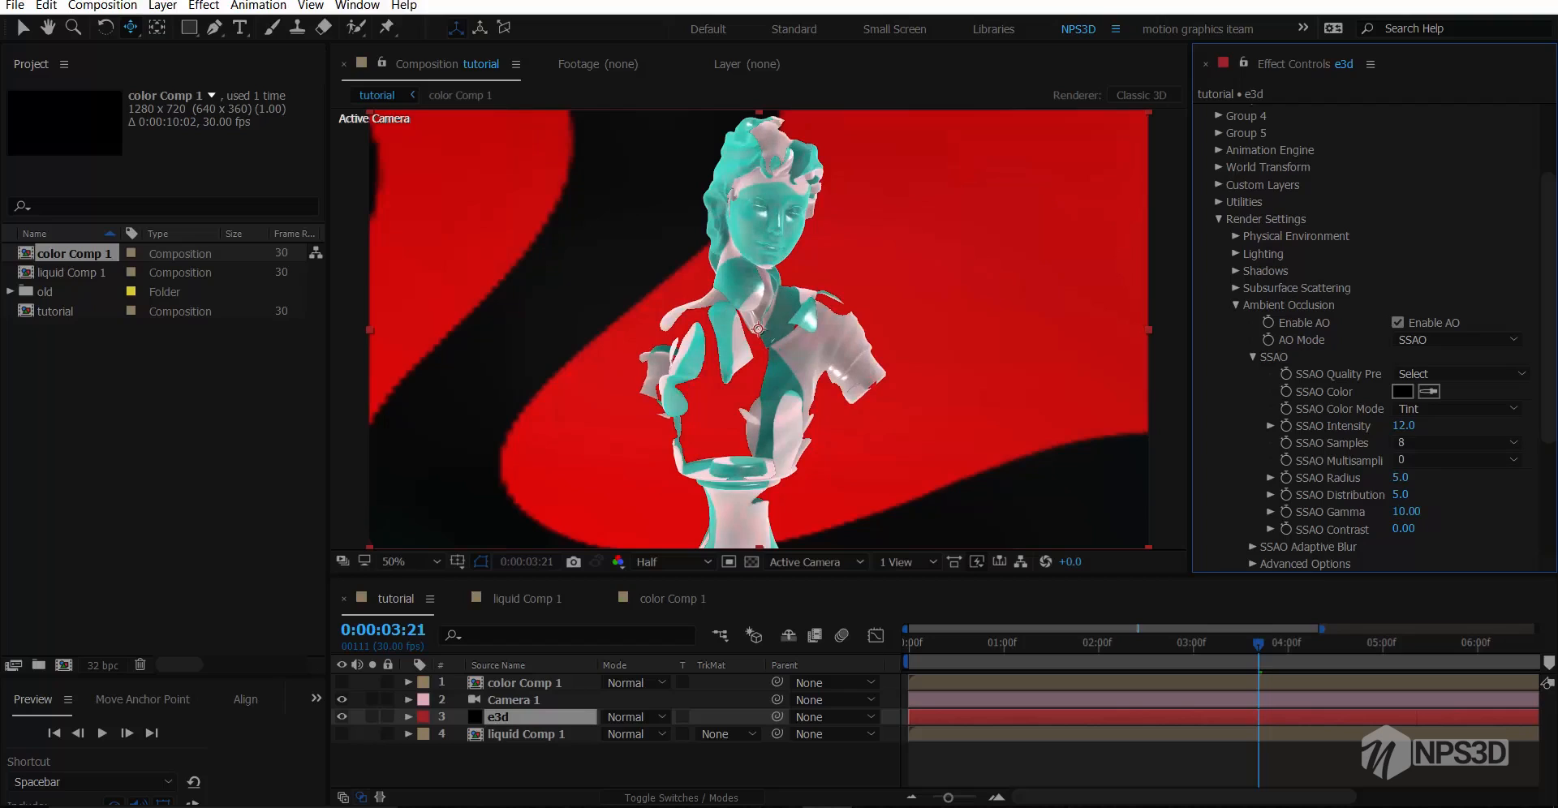
left_click(1403, 529)
type("1")
key("Return")
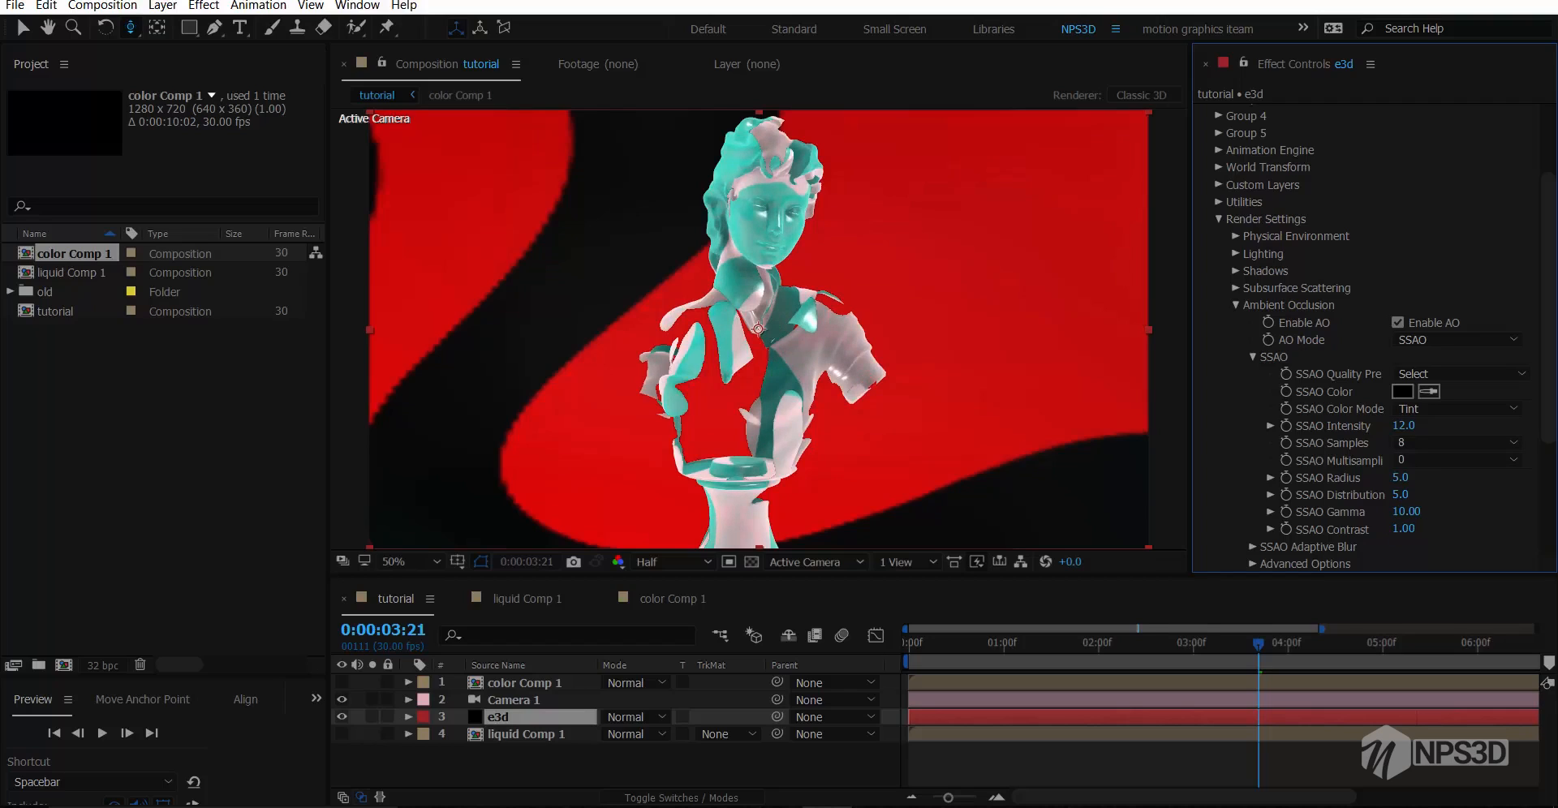
Orbit the composition camera around the statue to a new viewing angle
key("c")
key("c")
left_click_drag(722, 340, 843, 347)
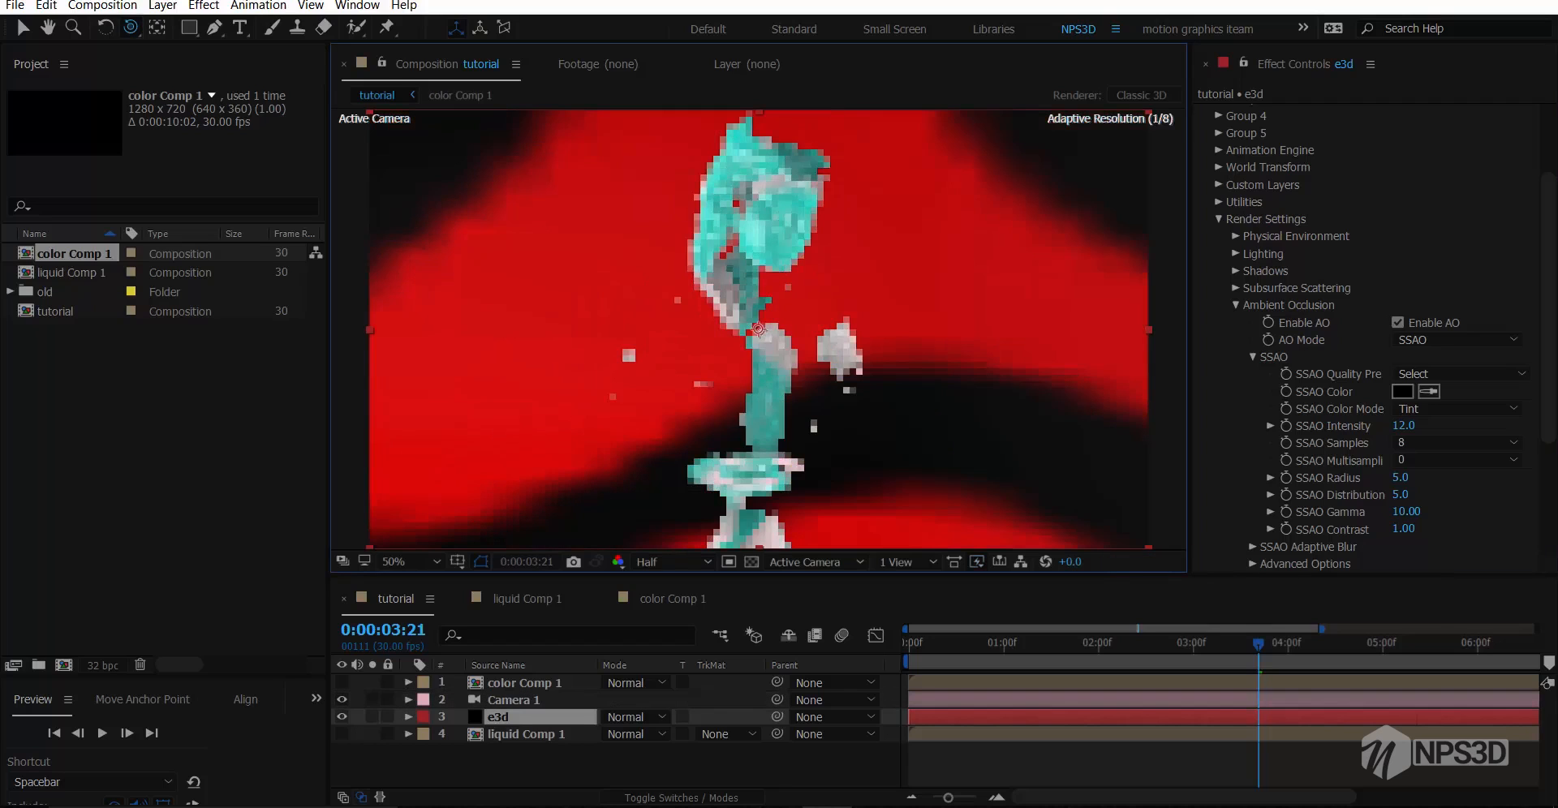
left_click(1070, 645)
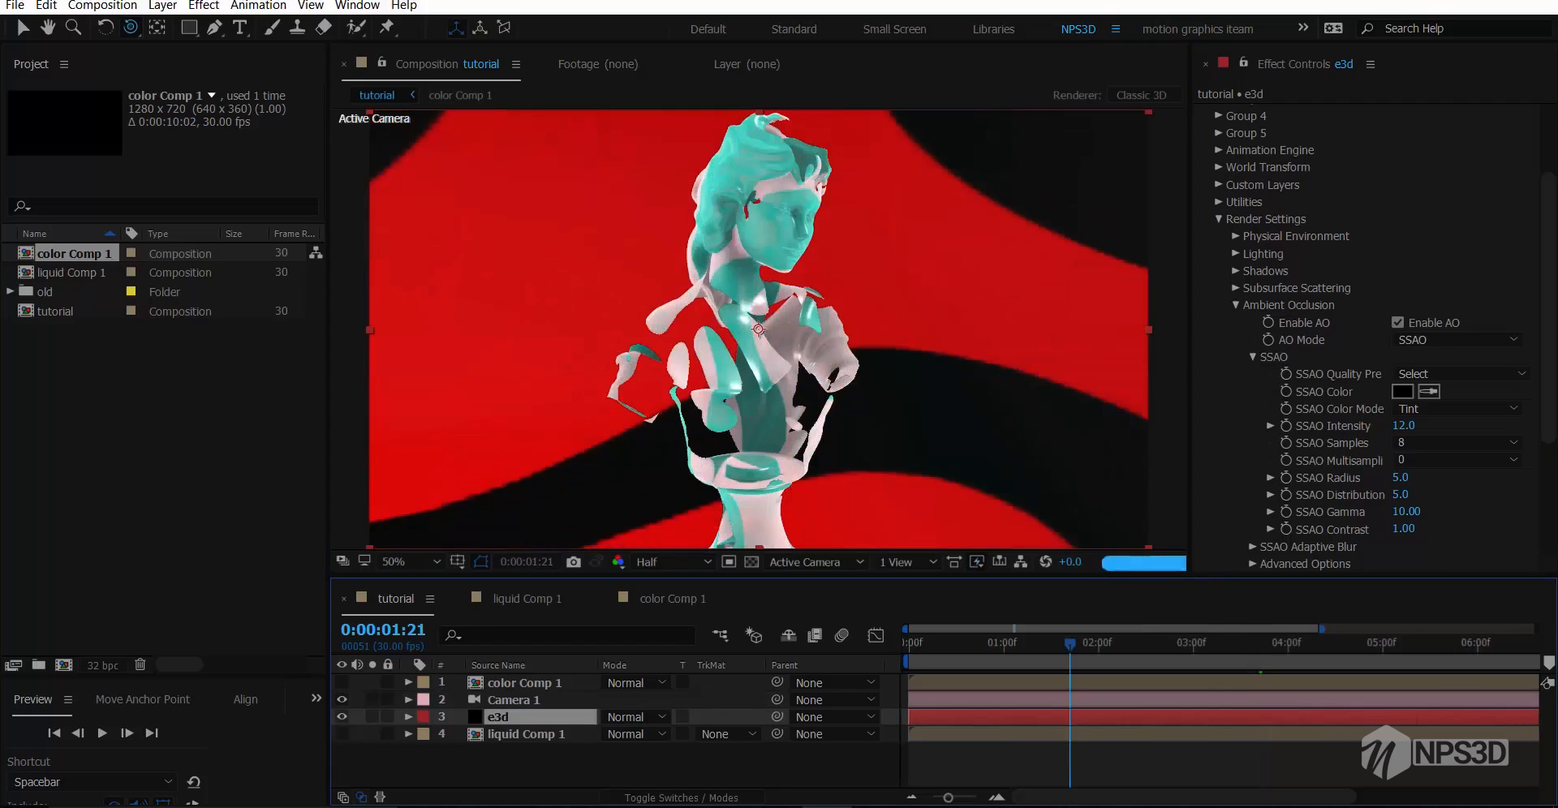
left_click_drag(730, 340, 885, 347)
Examine the occlusion shading and animation from the new camera angle at frames up to 0:00:04:16
left_click(949, 645)
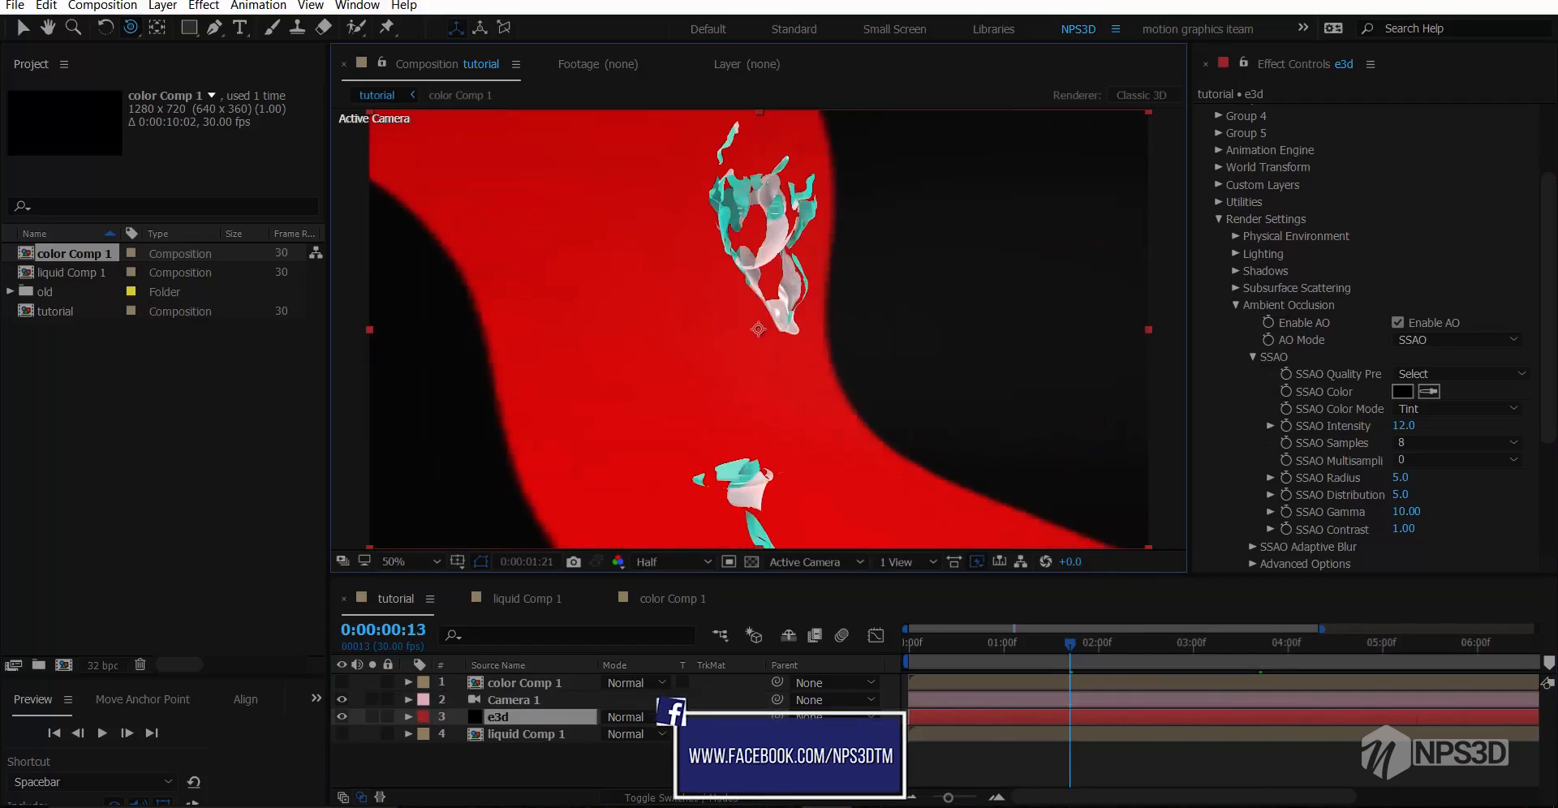
left_click(986, 645)
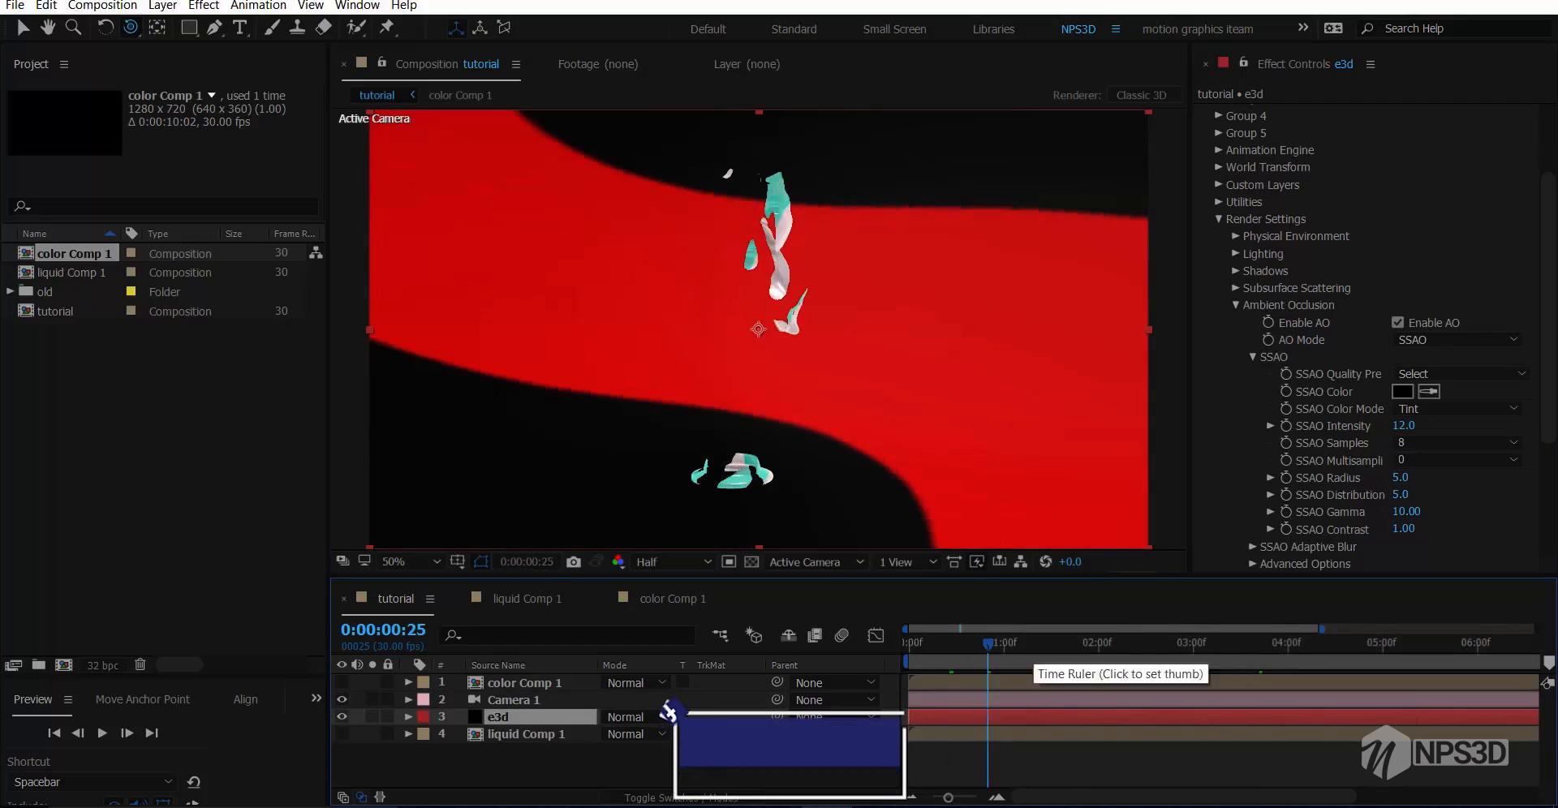
left_click(1085, 645)
left_click(1097, 644)
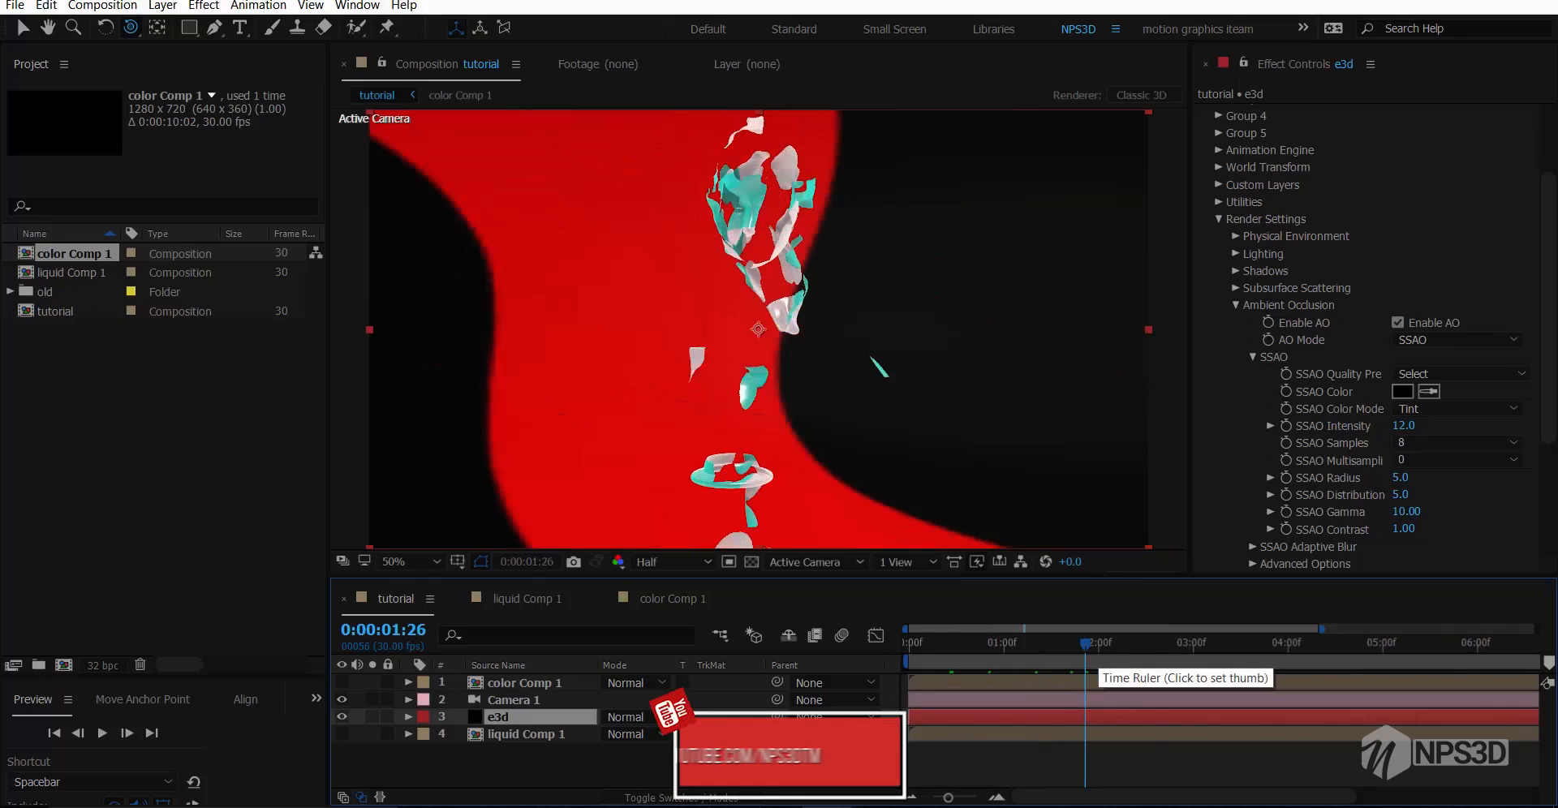
left_click(1155, 645)
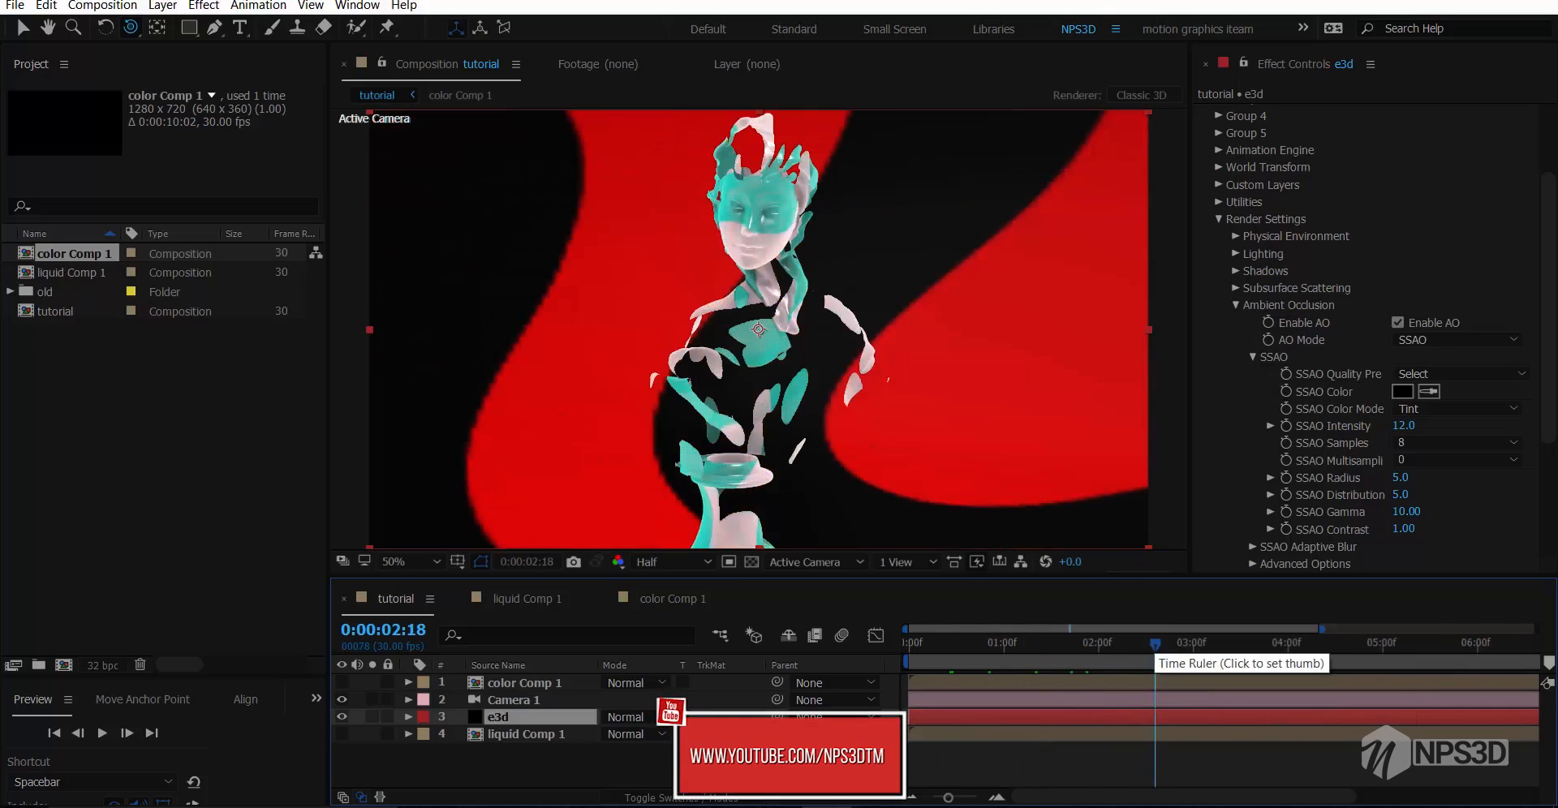
left_click(1233, 647)
left_click(1299, 647)
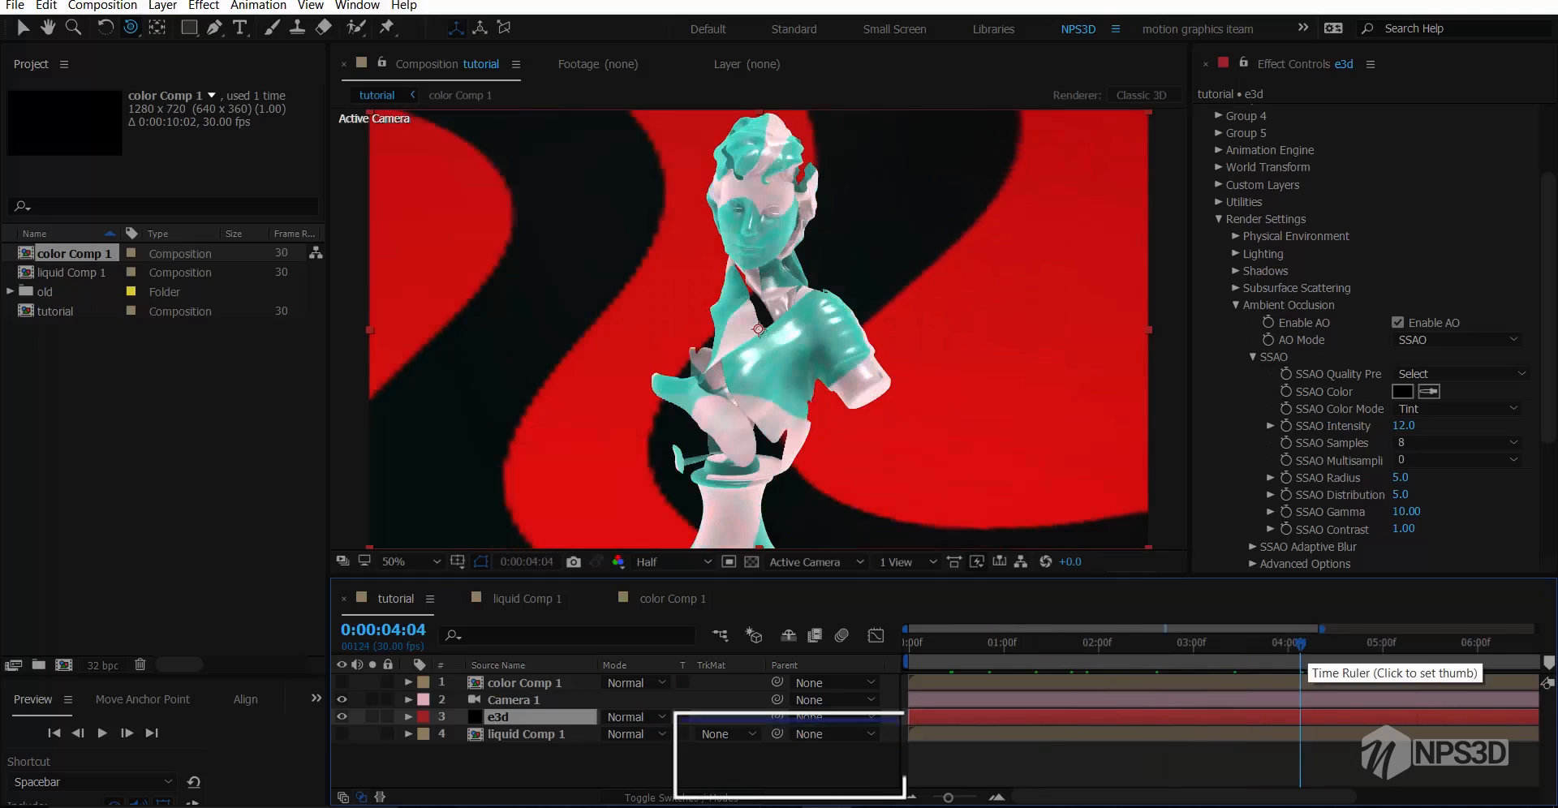
left_click(1337, 647)
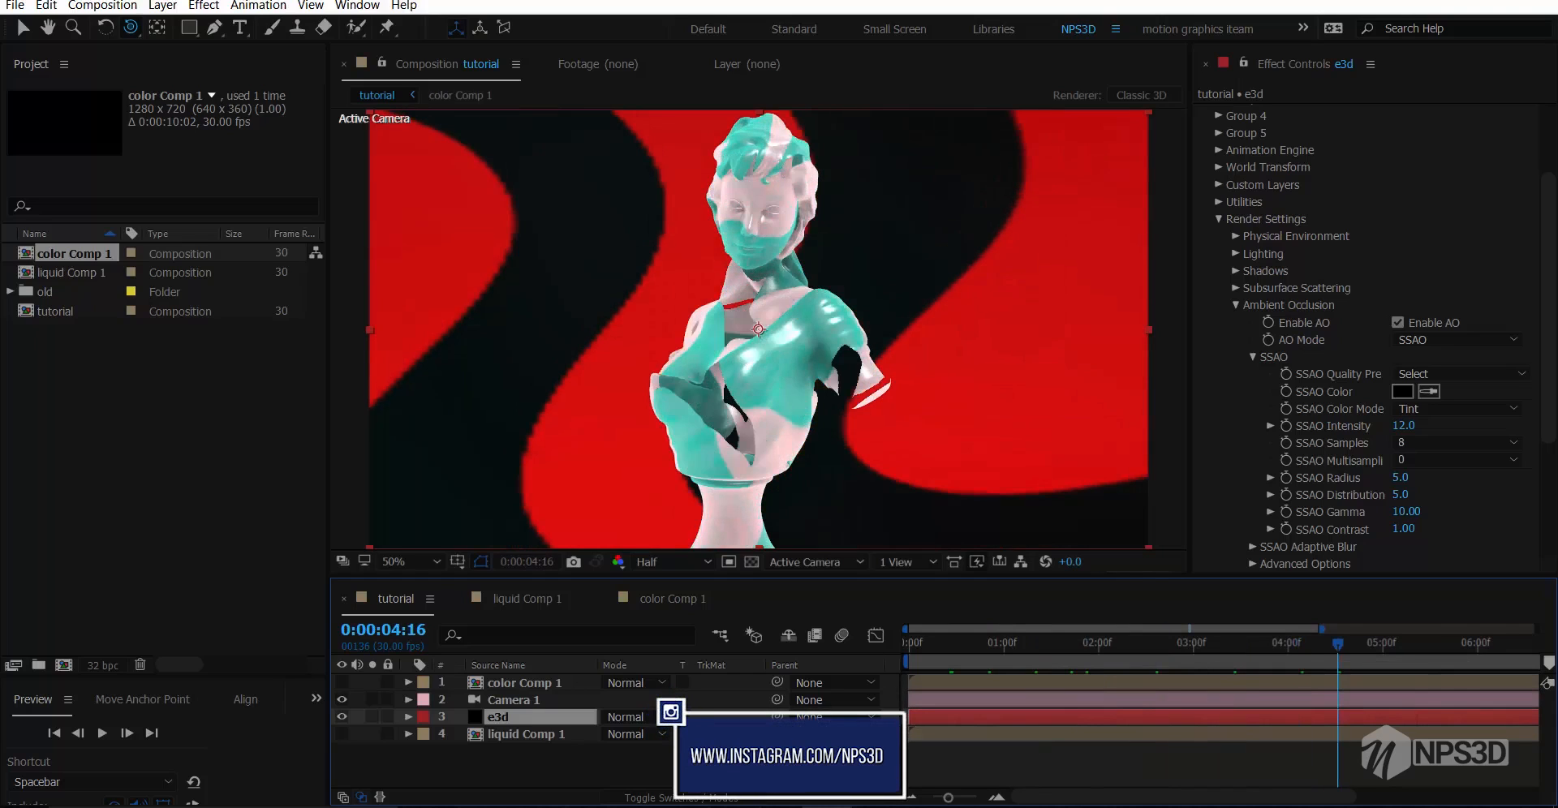
Try the Ray-Traced AO Mode, check it at earlier frames, and switch the AO Mode back to SSAO
left_click(1457, 339)
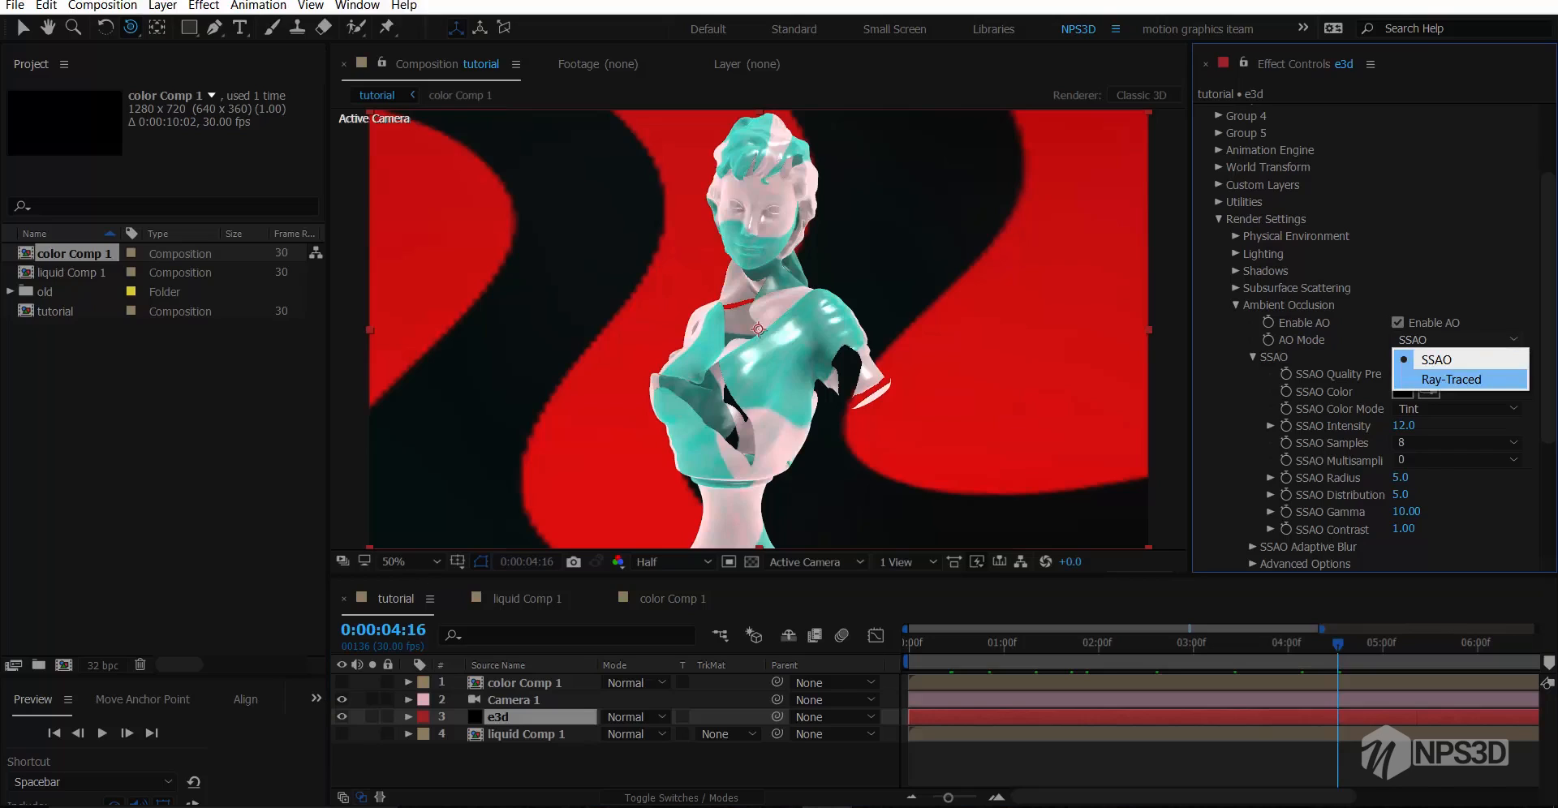
left_click(1451, 379)
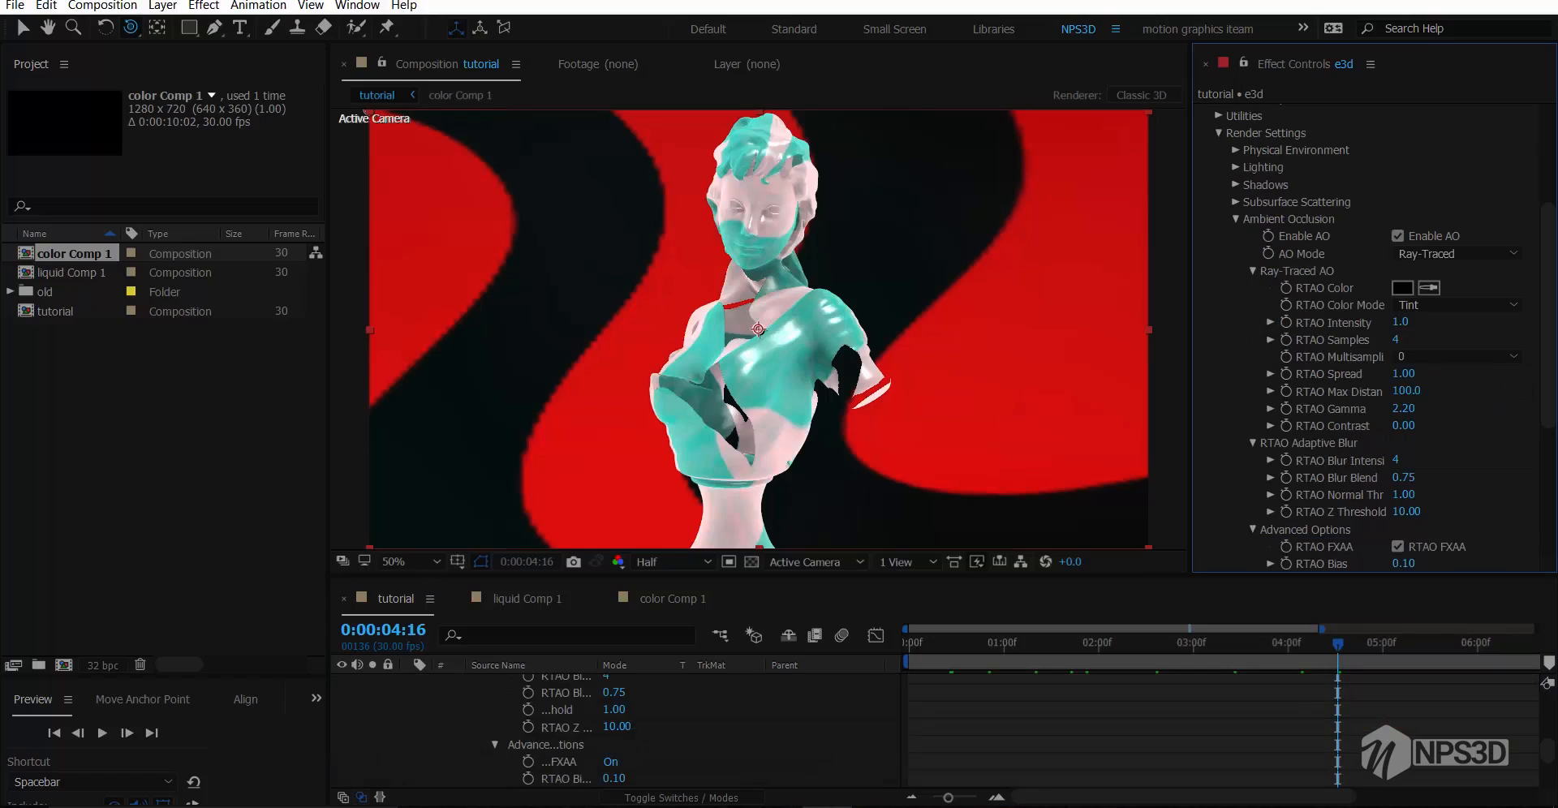
scroll(551, 730, "up", 10)
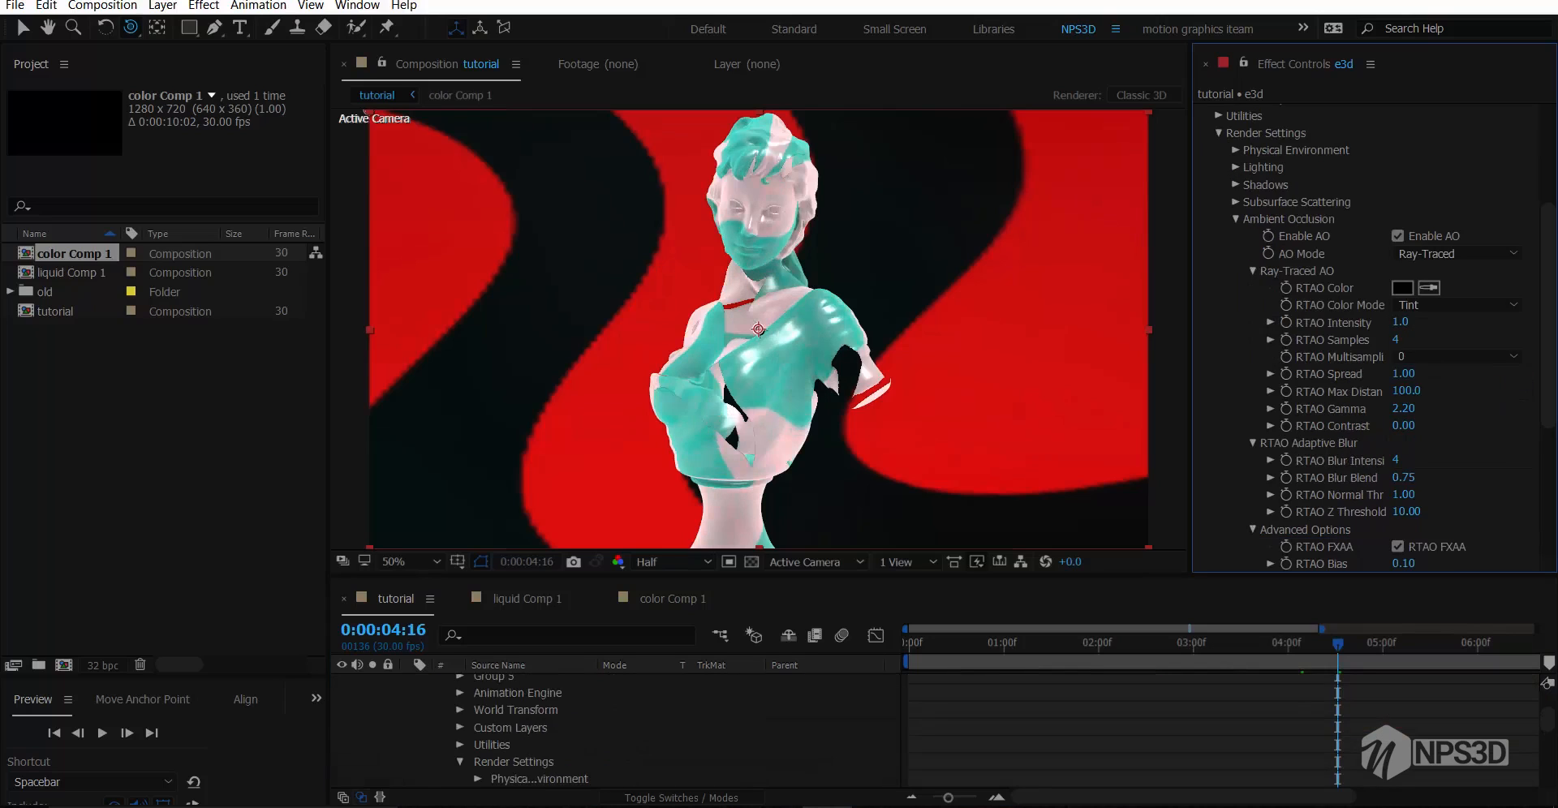
left_click(408, 717)
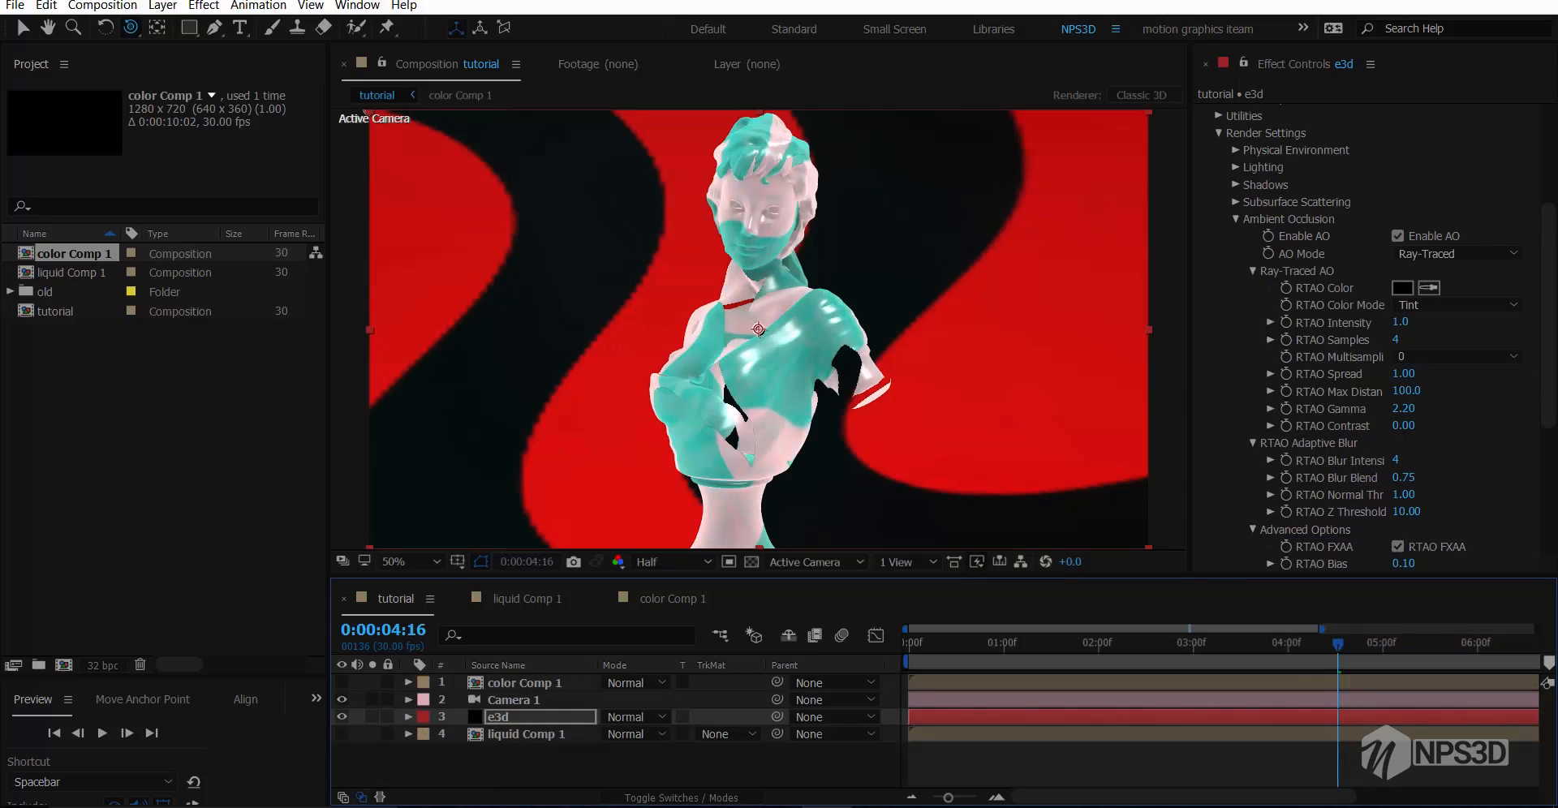
left_click(1016, 643)
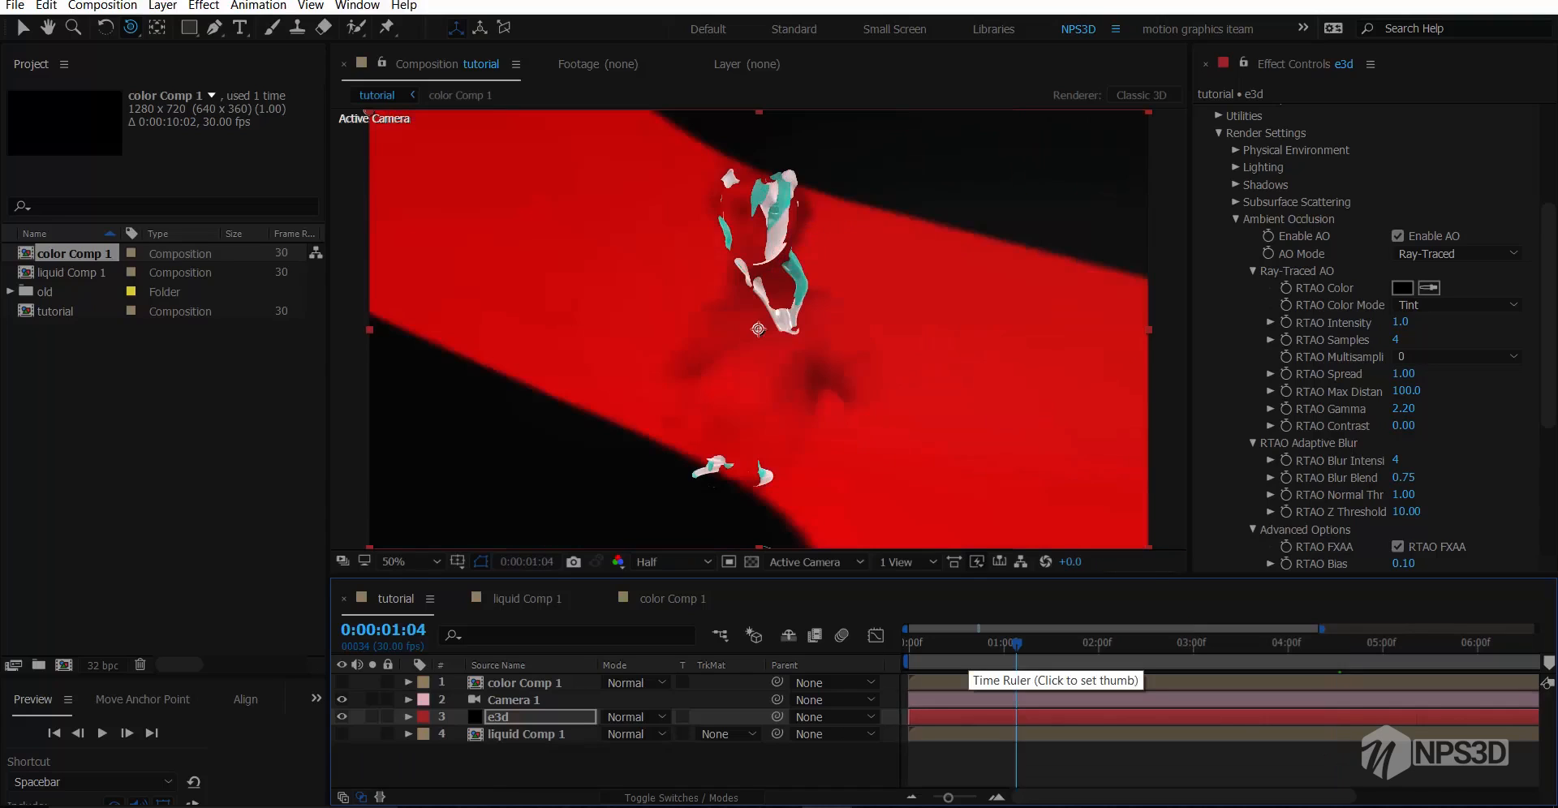
key("space")
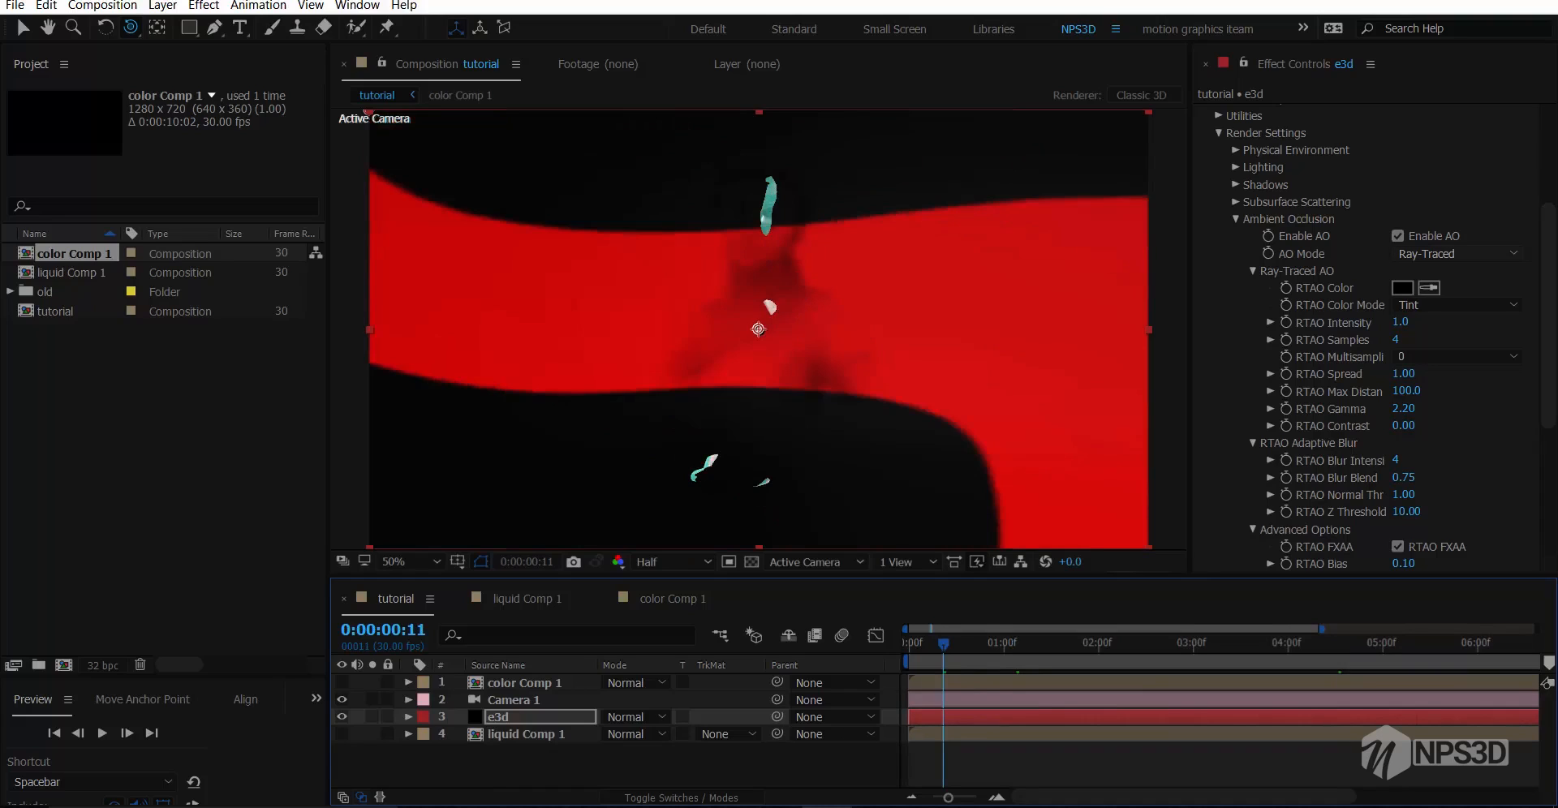
left_click(1456, 254)
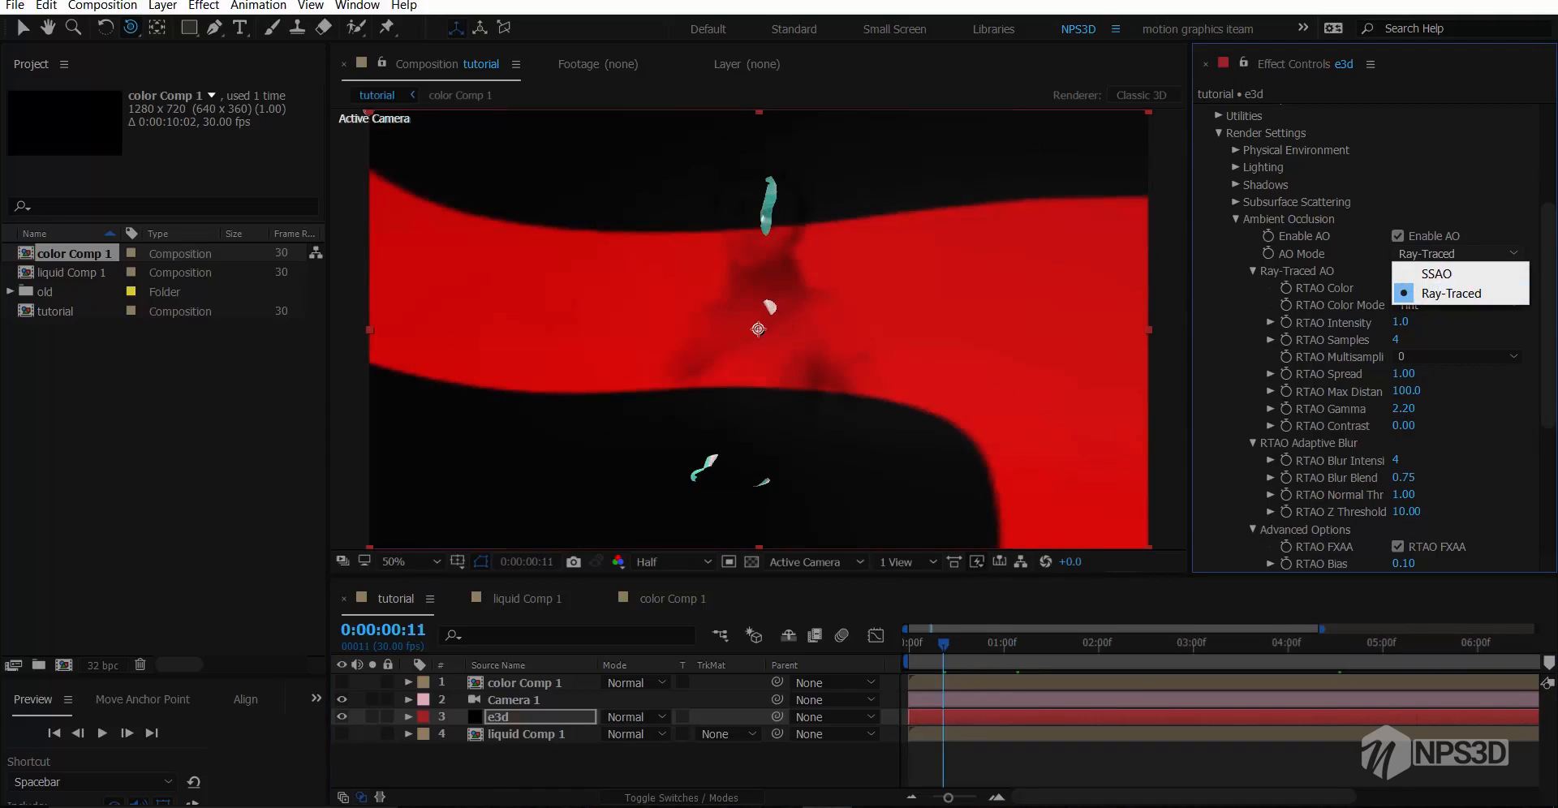
left_click(1436, 274)
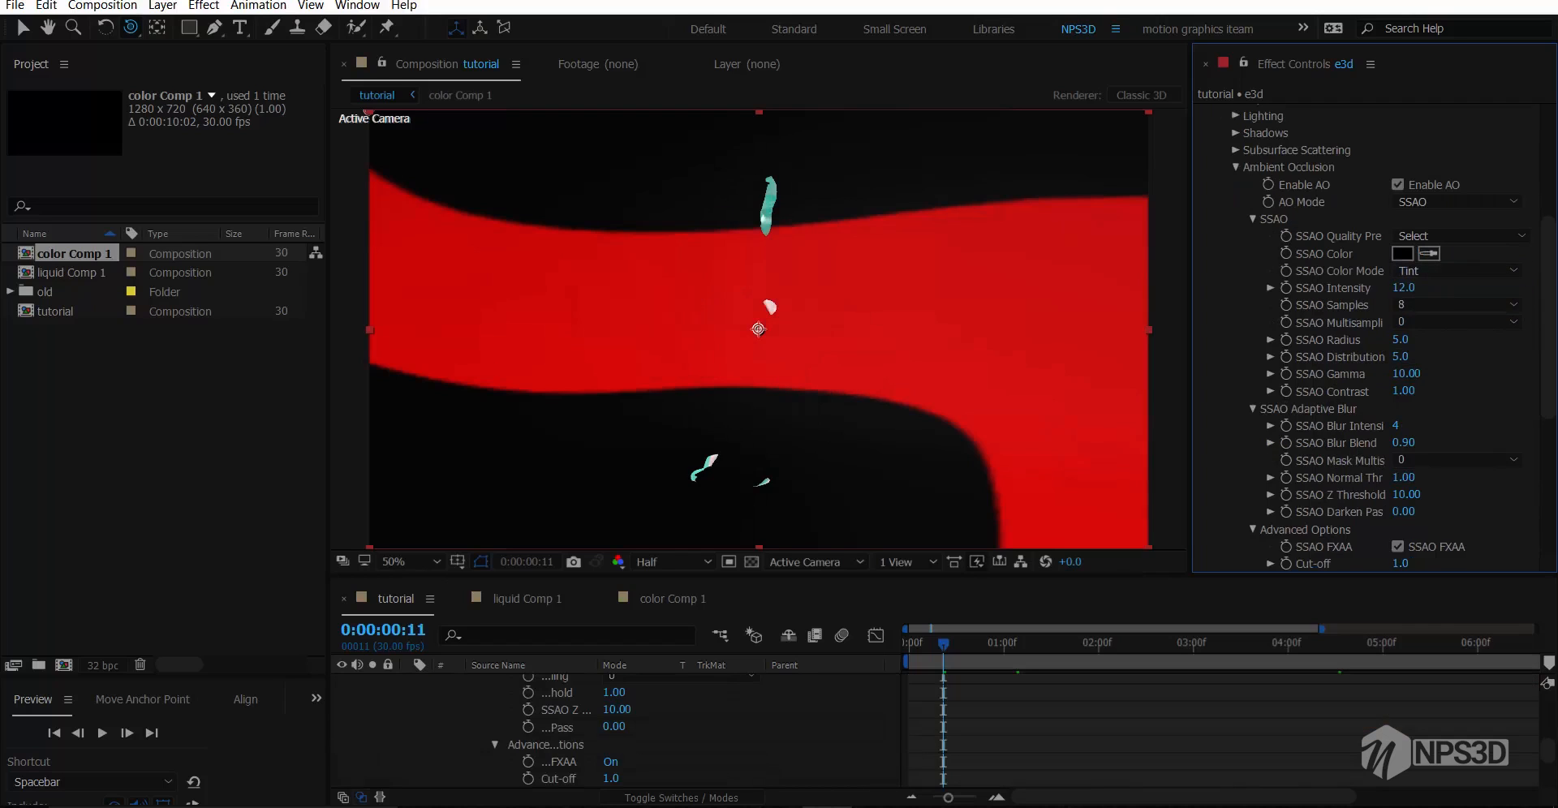
Collapse the e3d layer's properties in the timeline and examine the statue animation at frames up to 0:00:04:10
scroll(568, 730, "up", 10)
left_click(408, 718)
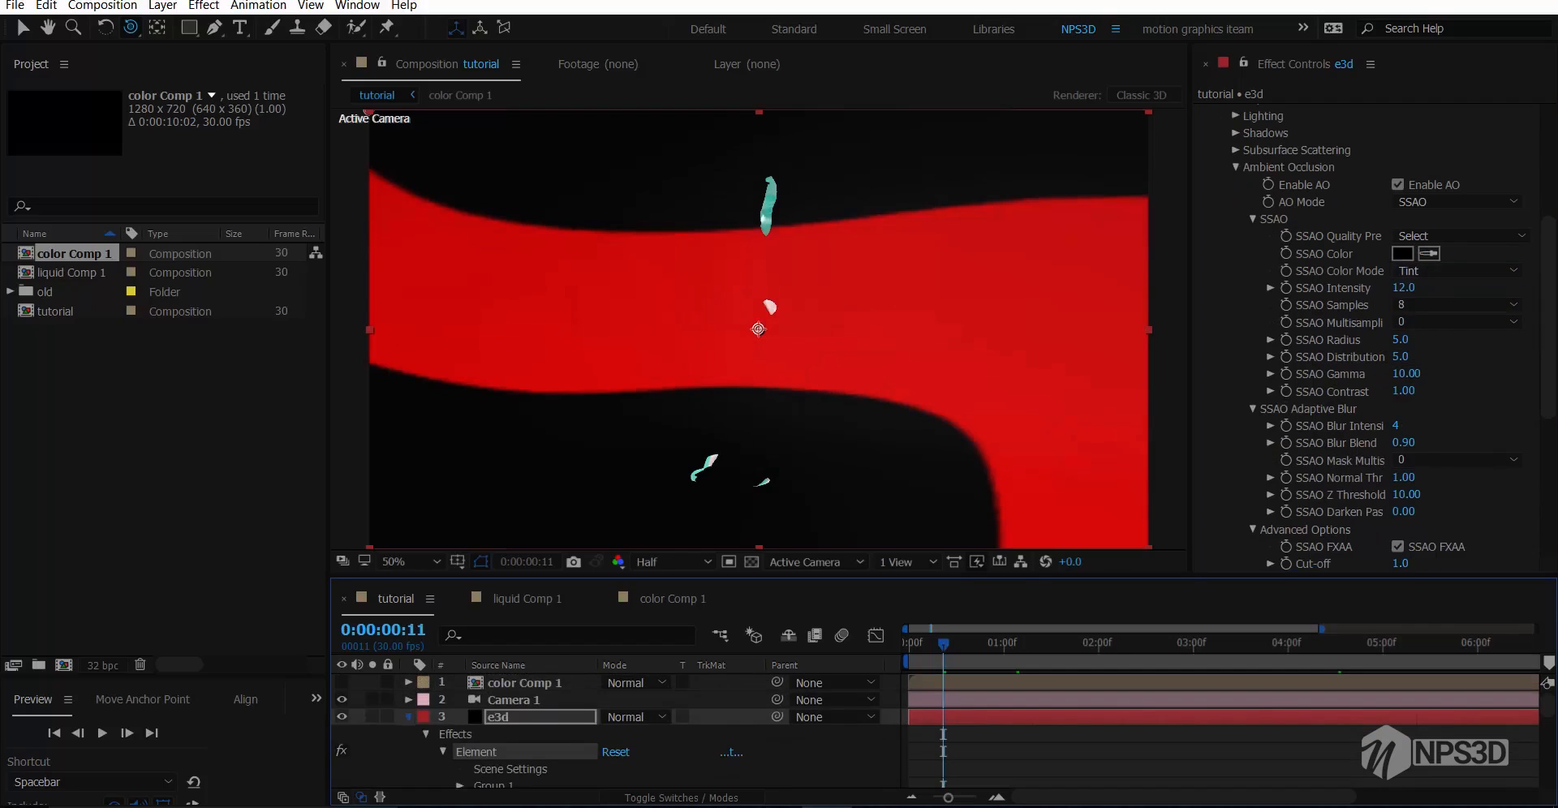
left_click(1076, 643)
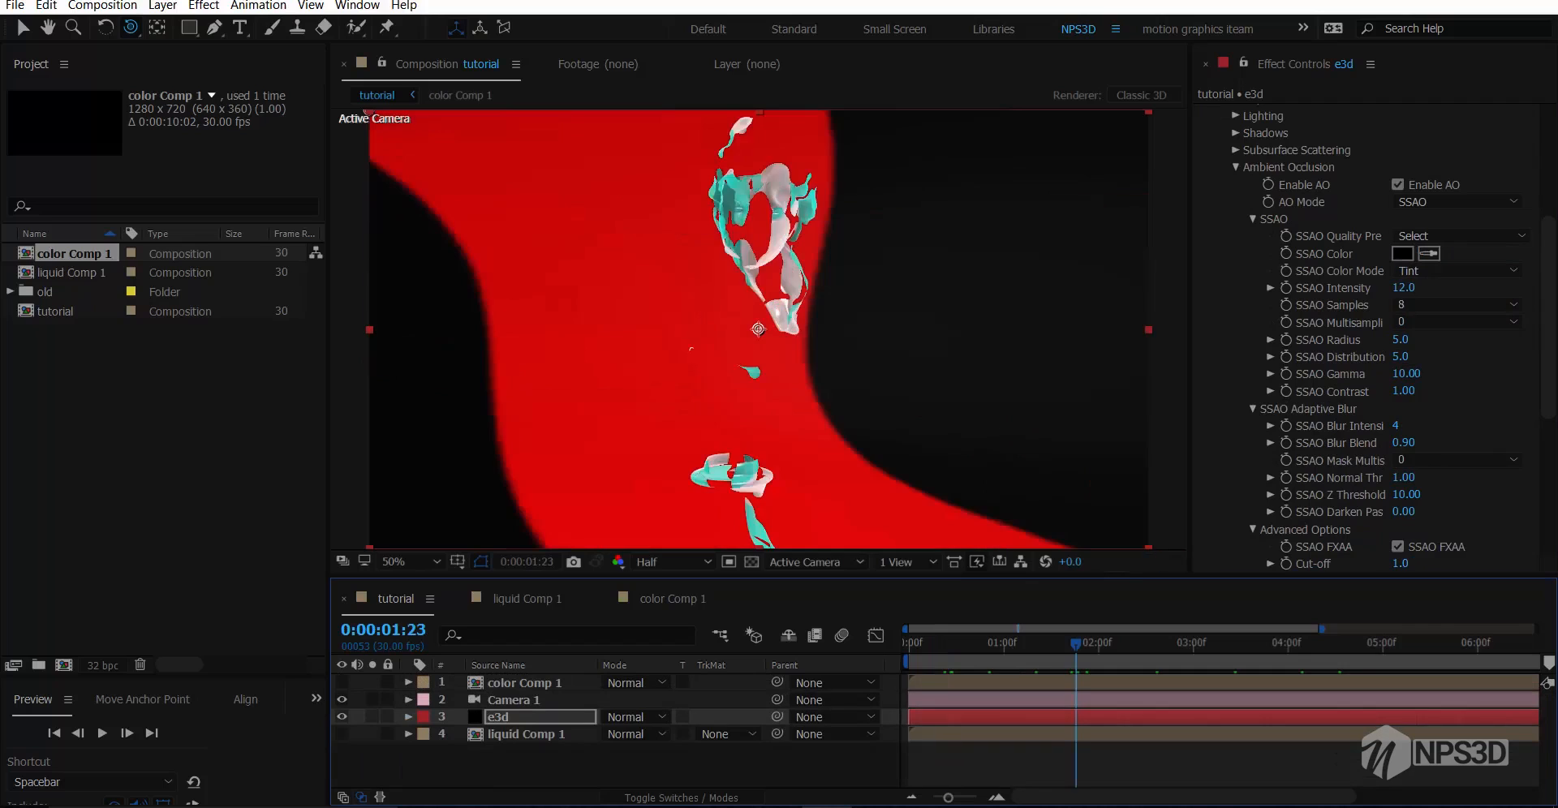
left_click(1161, 643)
left_click(1209, 643)
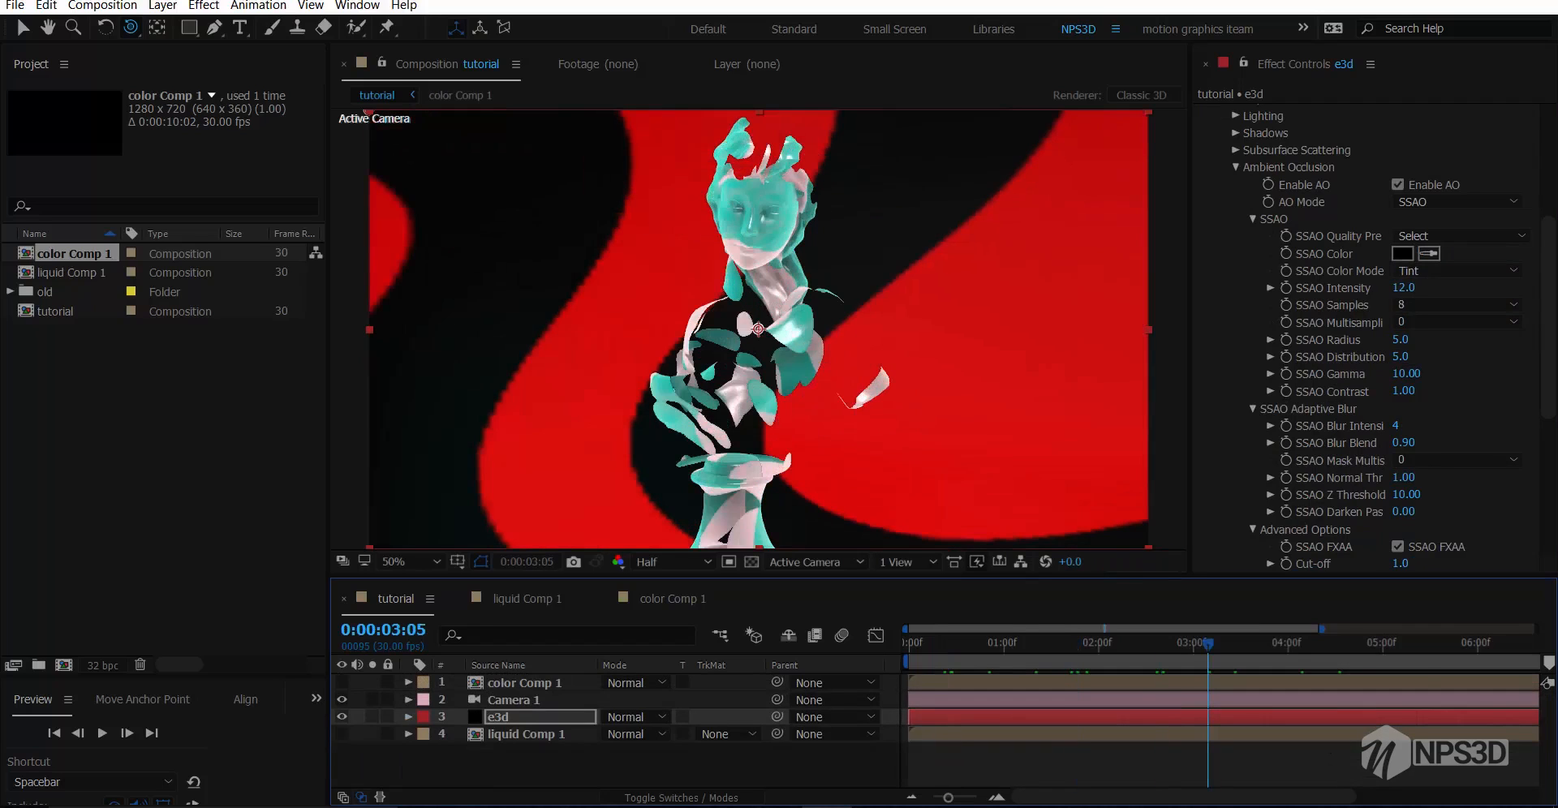
left_click(1249, 643)
left_click(1186, 644)
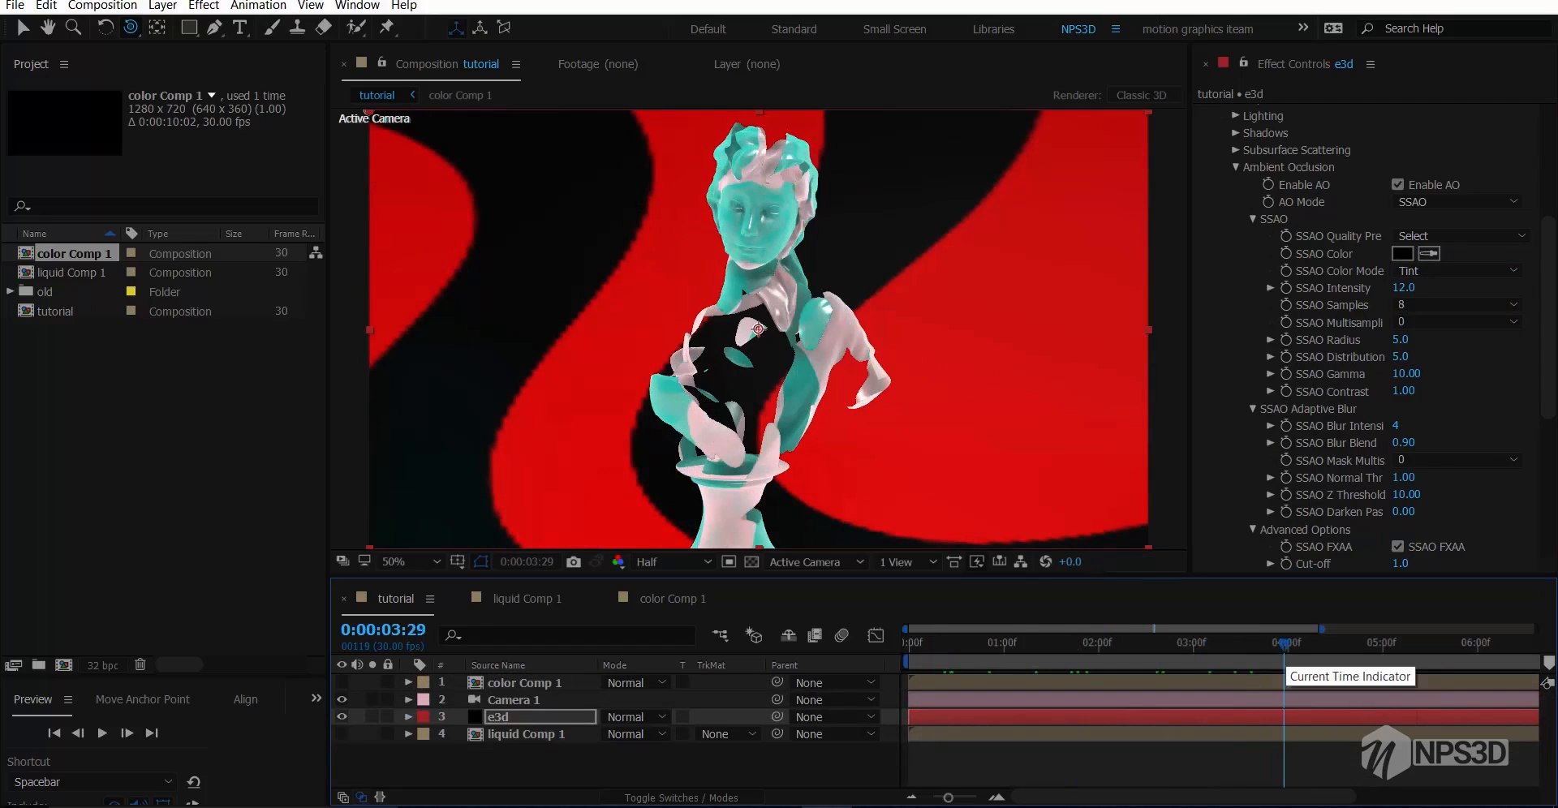
left_click(1318, 643)
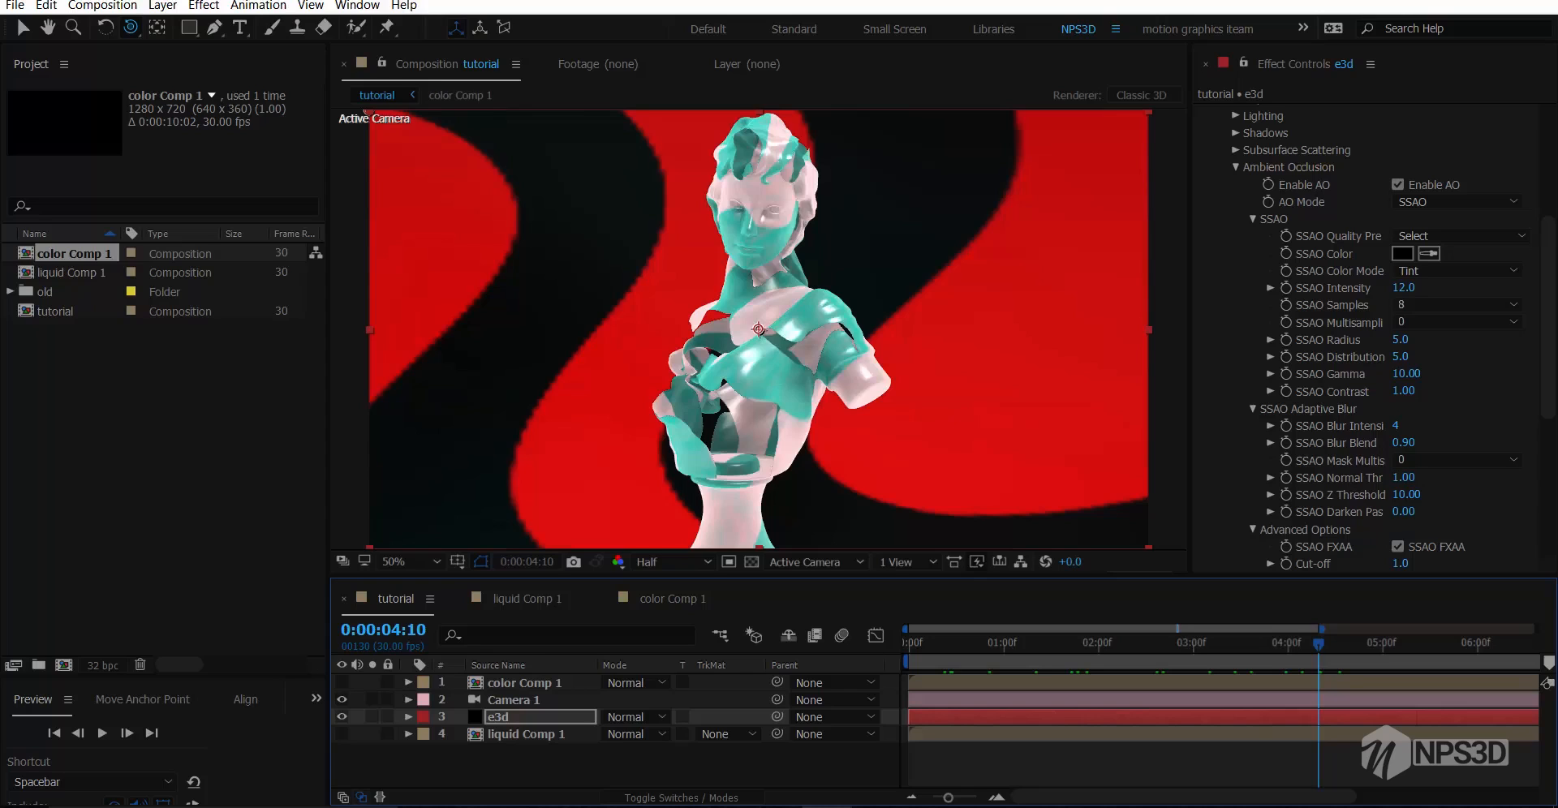
Collapse the Ambient Occlusion settings and expand Physical Environment in the Element effect's Render Settings
scroll(1371, 337, "up", 3)
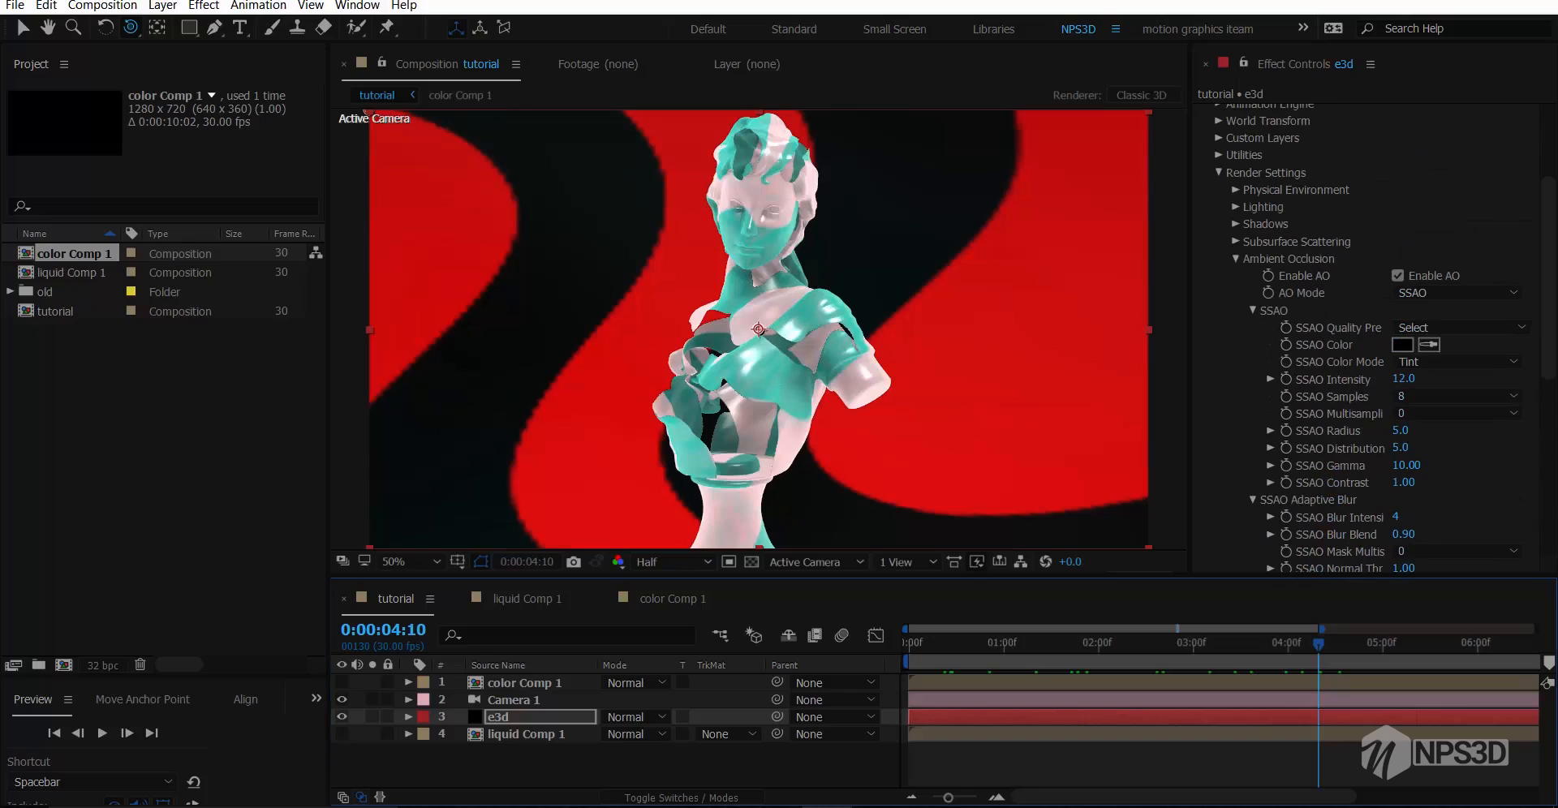
left_click(1236, 258)
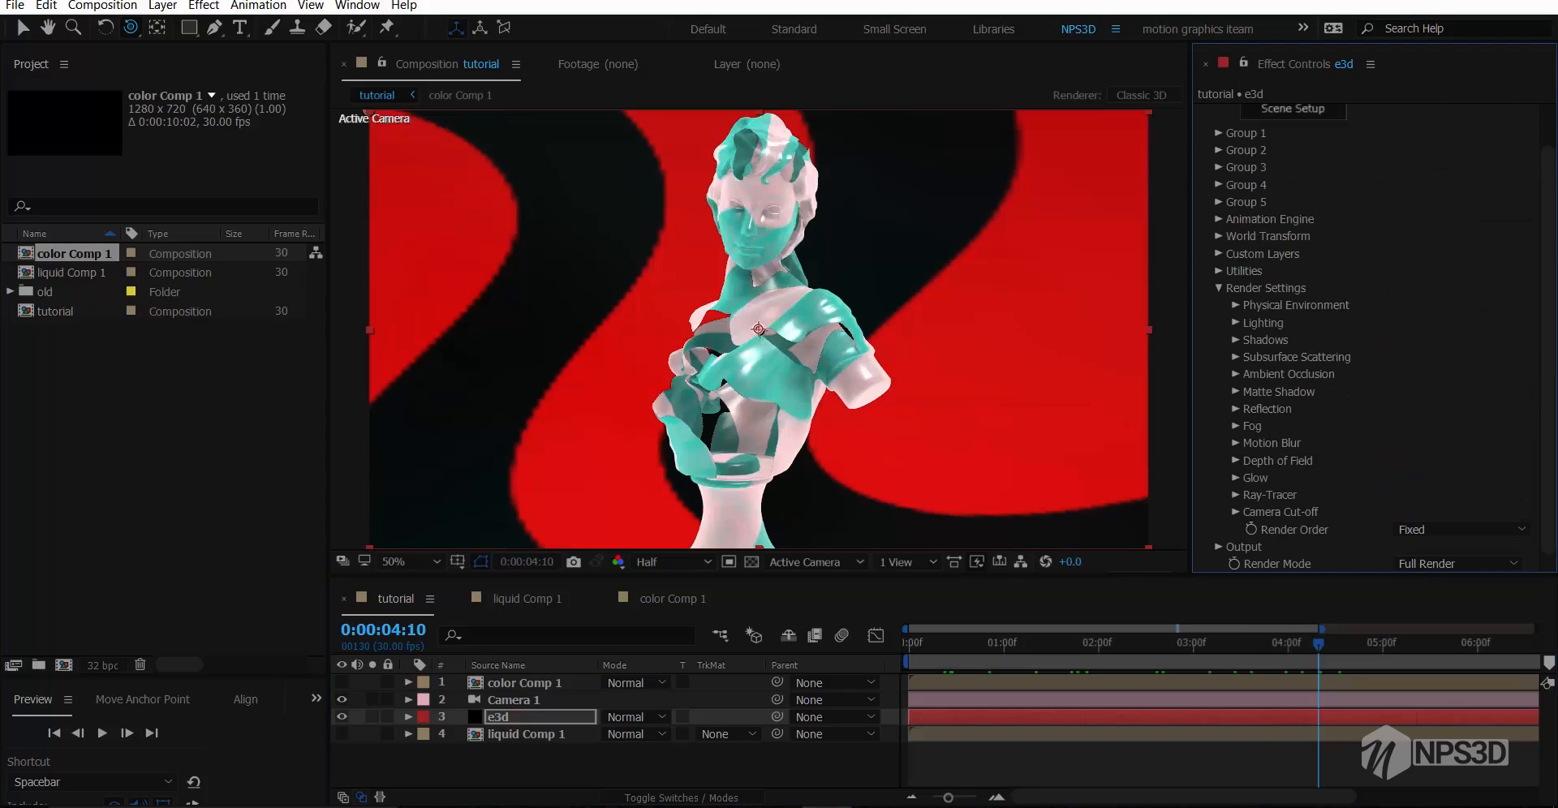
left_click(1235, 305)
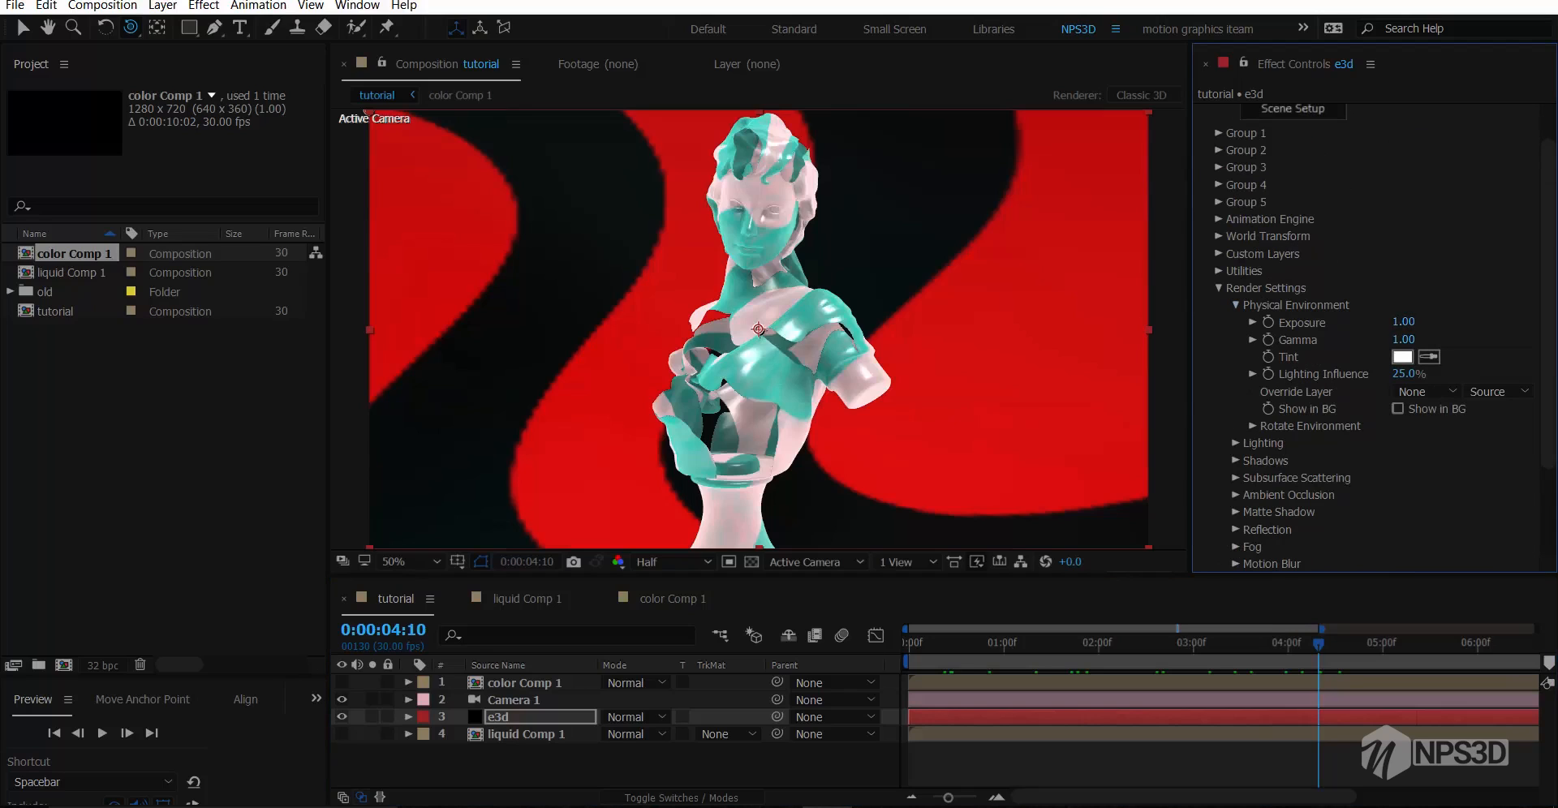
Try the Physical Environment's Lighting Influence at 100%, 78% and 0%
left_click(1408, 374)
type("100")
key("Return")
left_click(1408, 374)
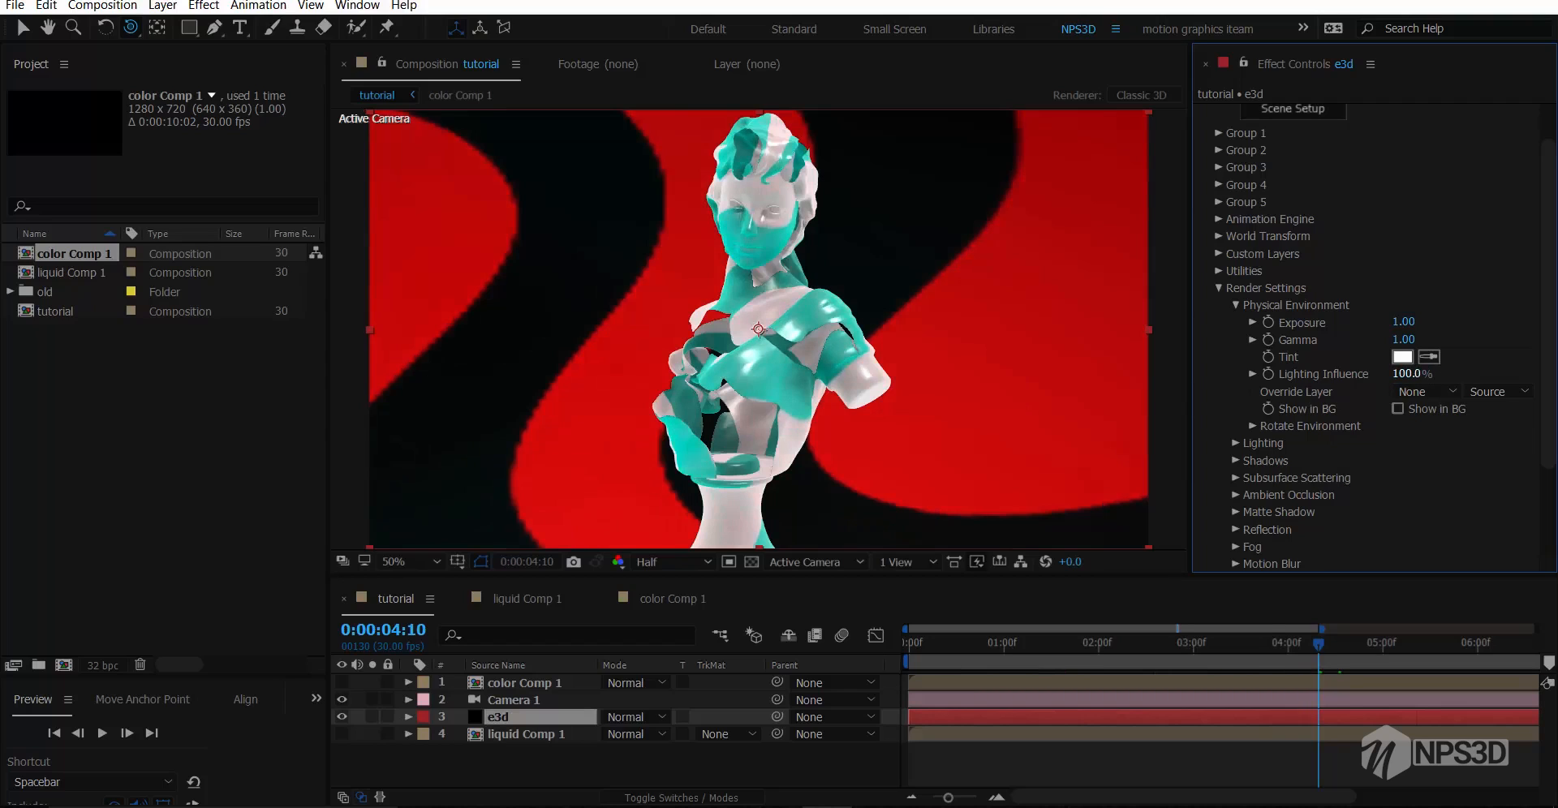
type("78")
key("Return")
left_click(1408, 374)
type("0")
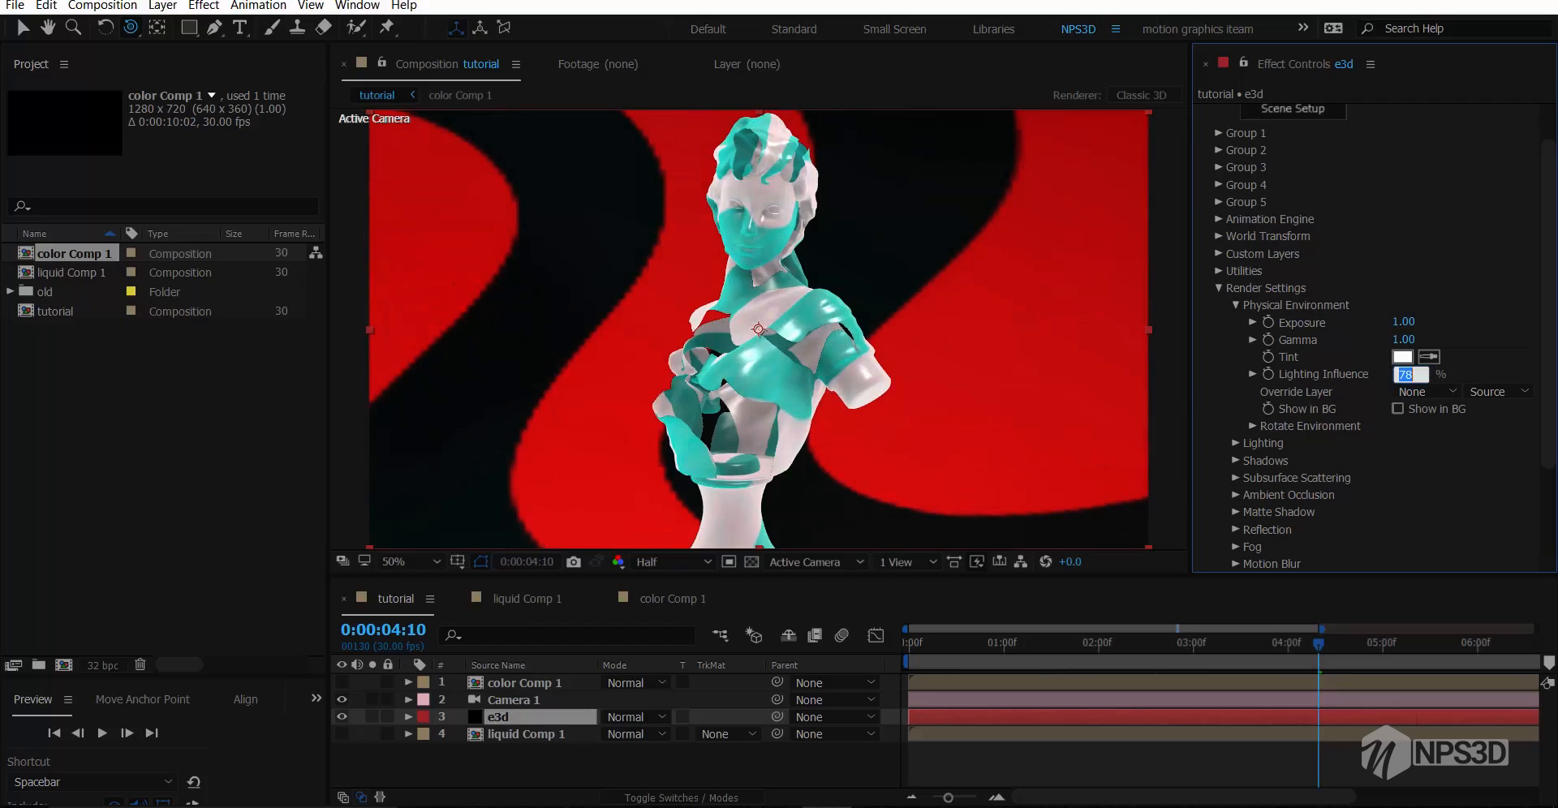
key("Return")
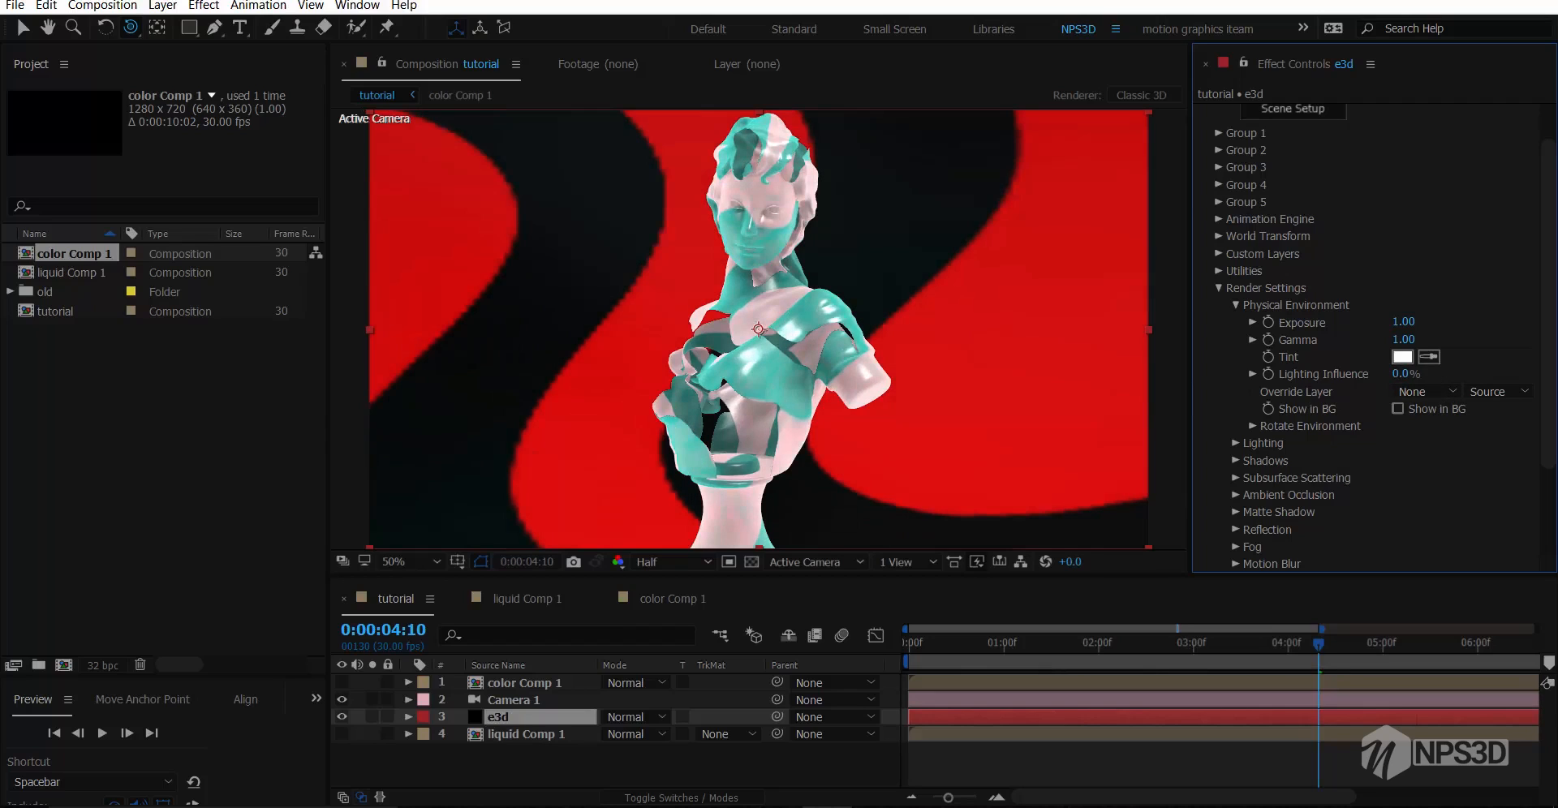
Set the Physical Environment's Lighting Influence to 45%
left_click(1408, 374)
type("45")
key("Return")
Test the Physical Environment's Exposure at 3, and settle on an Exposure of 0.6
left_click(1402, 323)
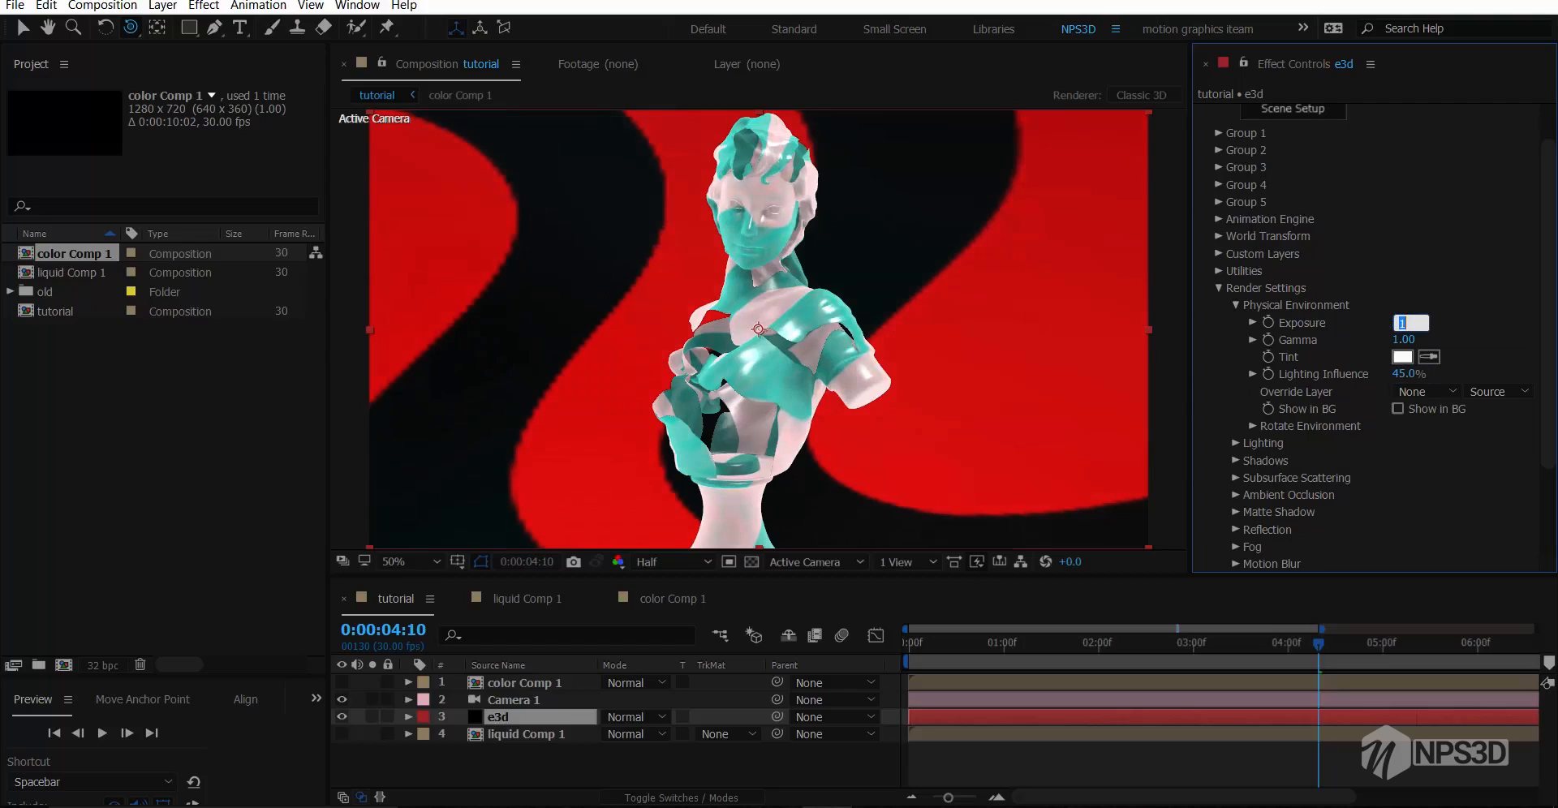
type("3")
key("Return")
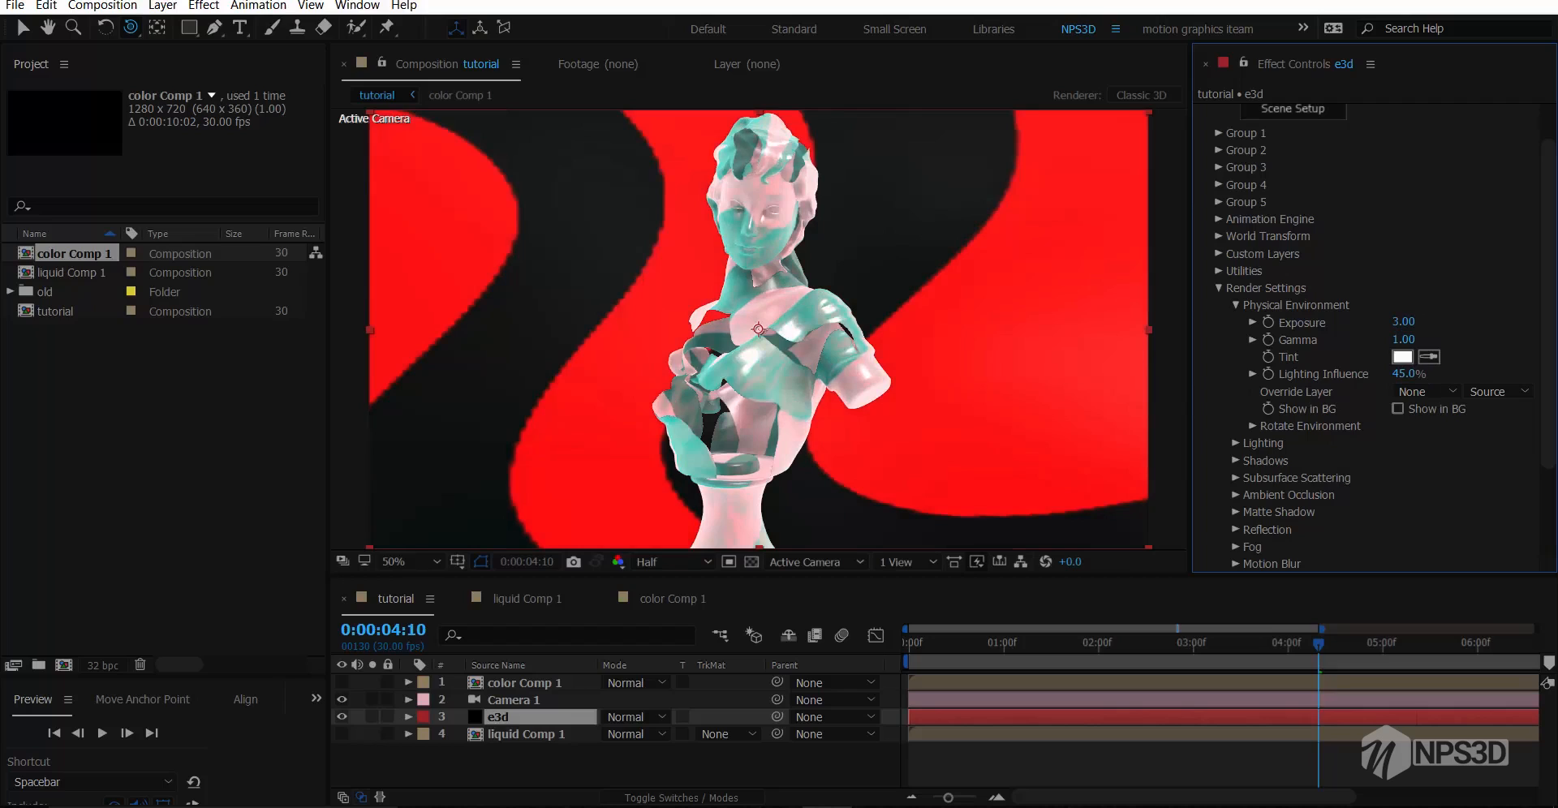
left_click(1403, 323)
type("0.6")
key("Return")
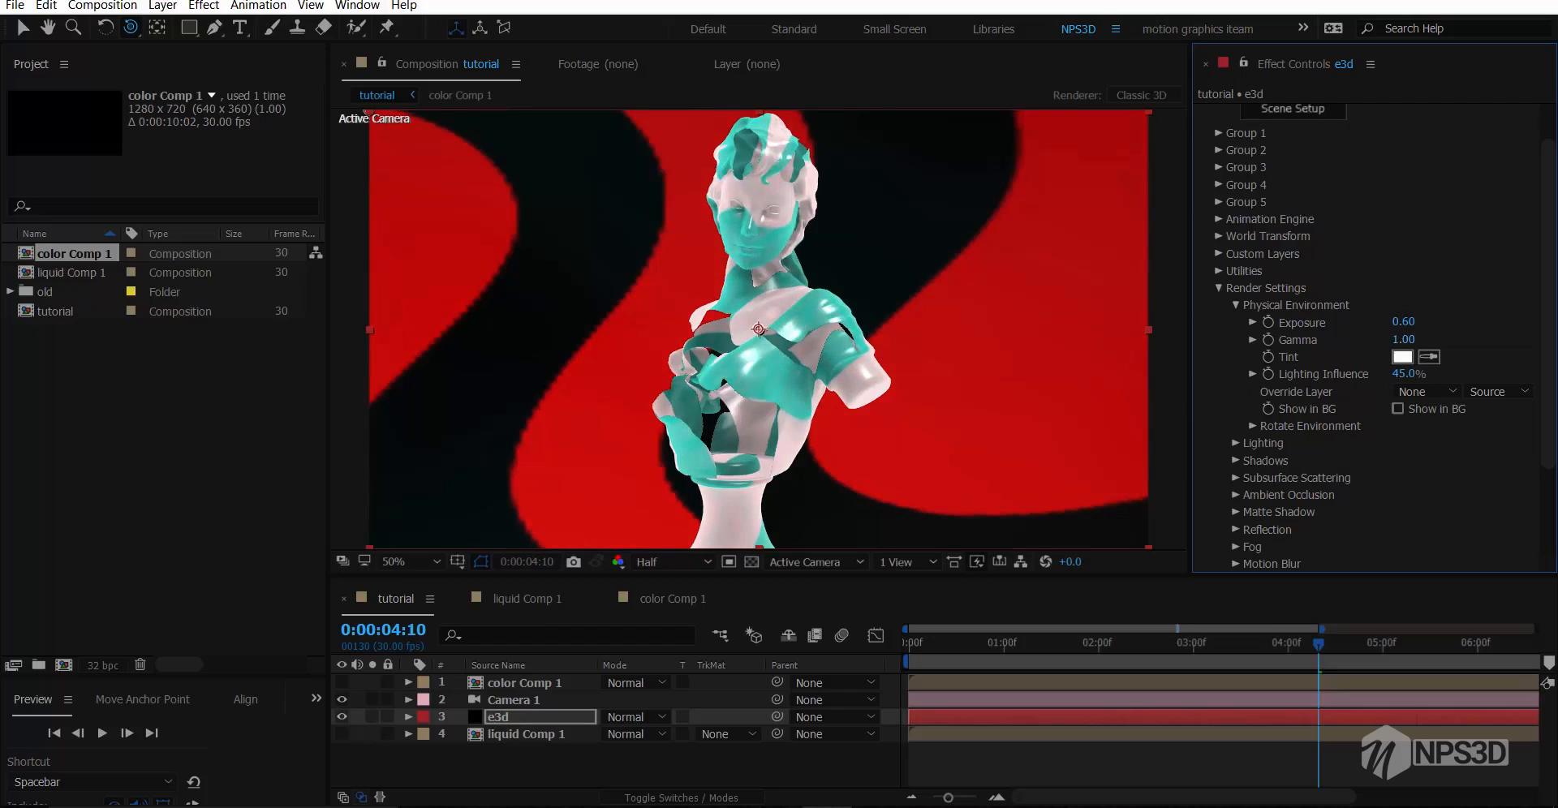
Set the Physical Environment's Gamma to 4 and inspect the statue's shading up close
left_click(1402, 339)
type("4")
key("Return")
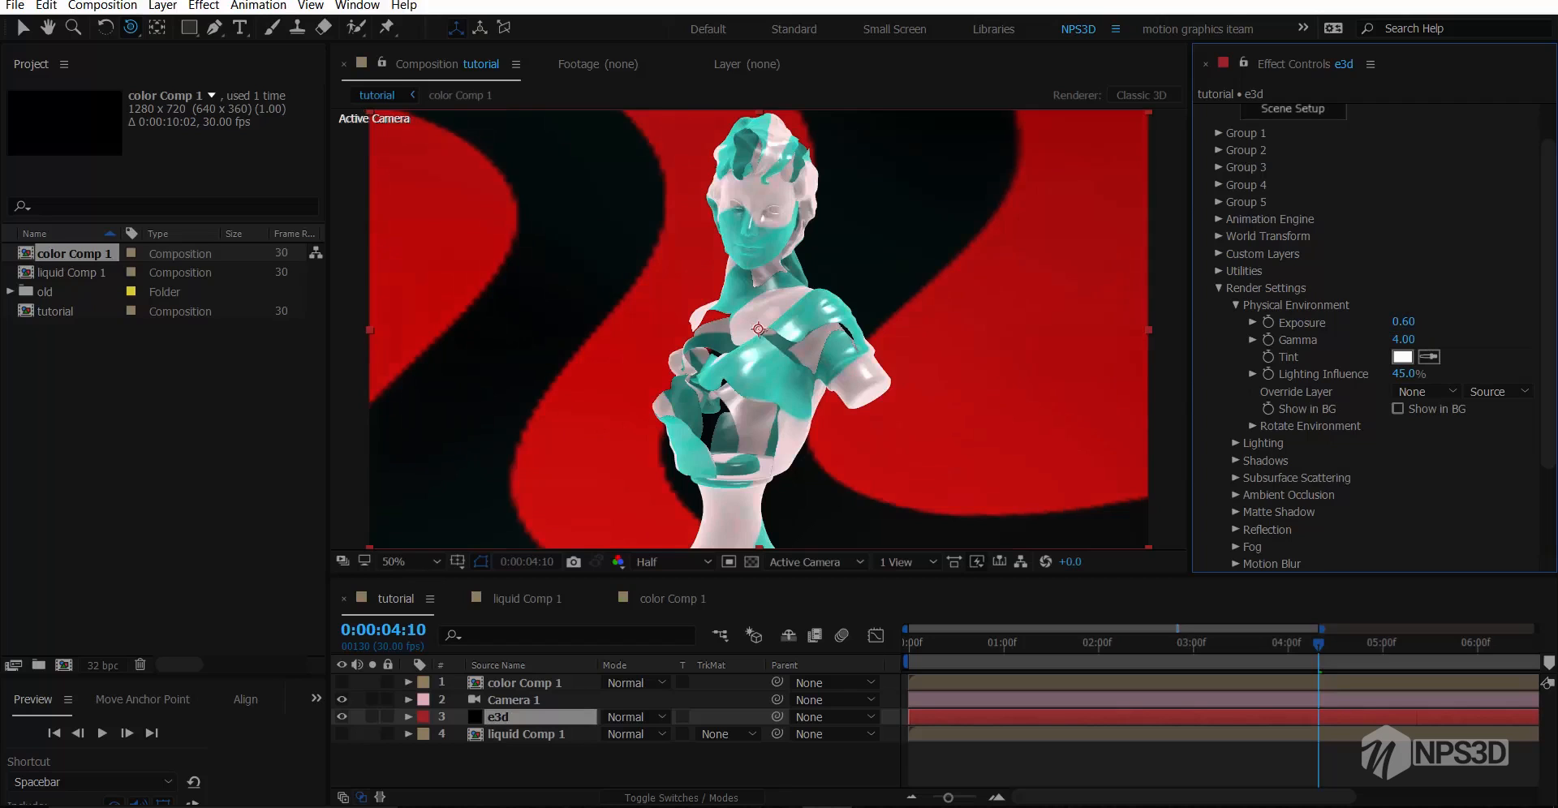
scroll(758, 329, "up", 2)
scroll(758, 329, "down", 2)
scroll(759, 329, "up", 1)
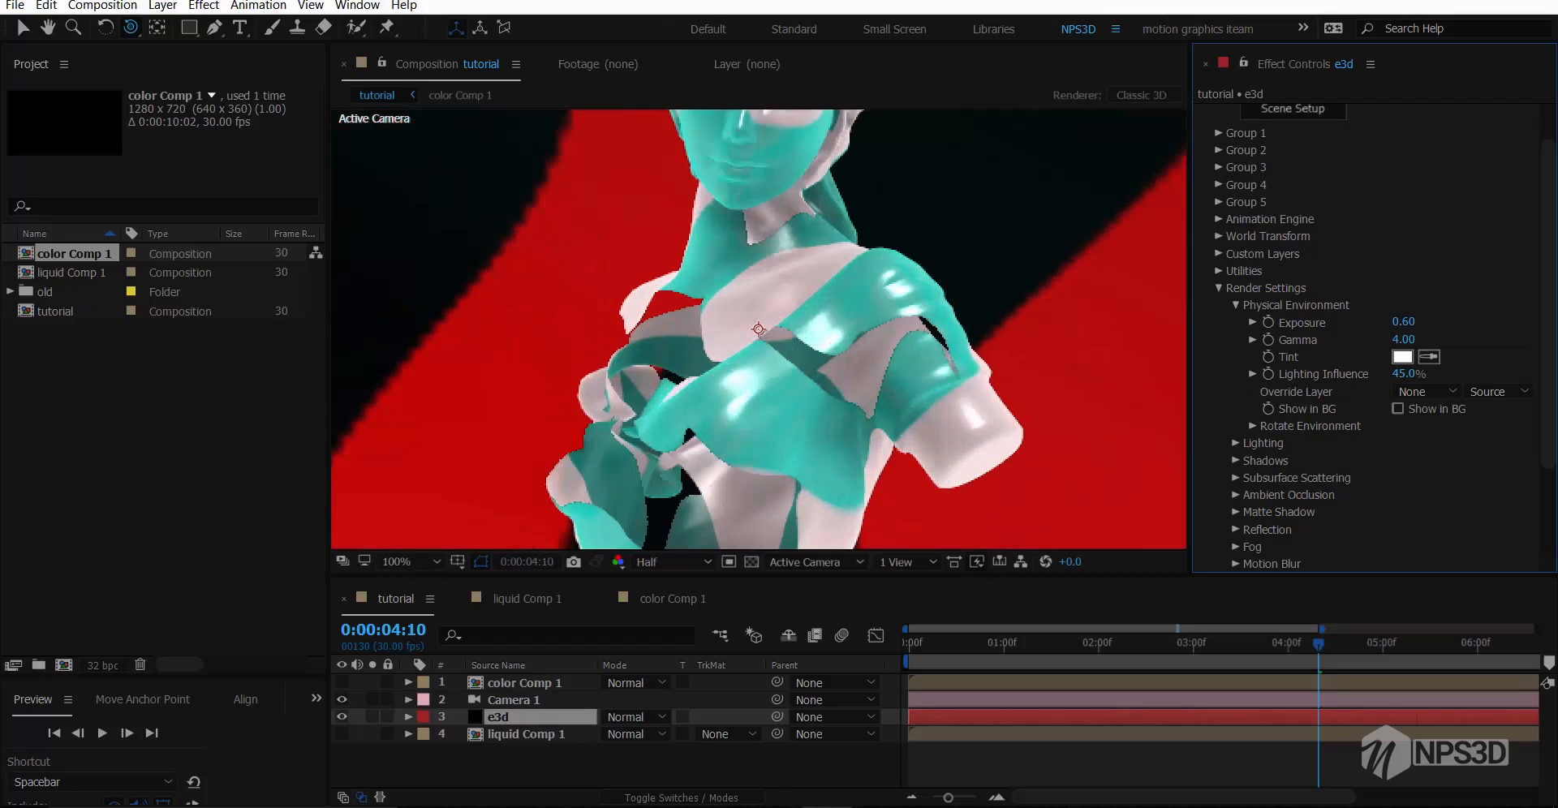
scroll(759, 330, "down", 1)
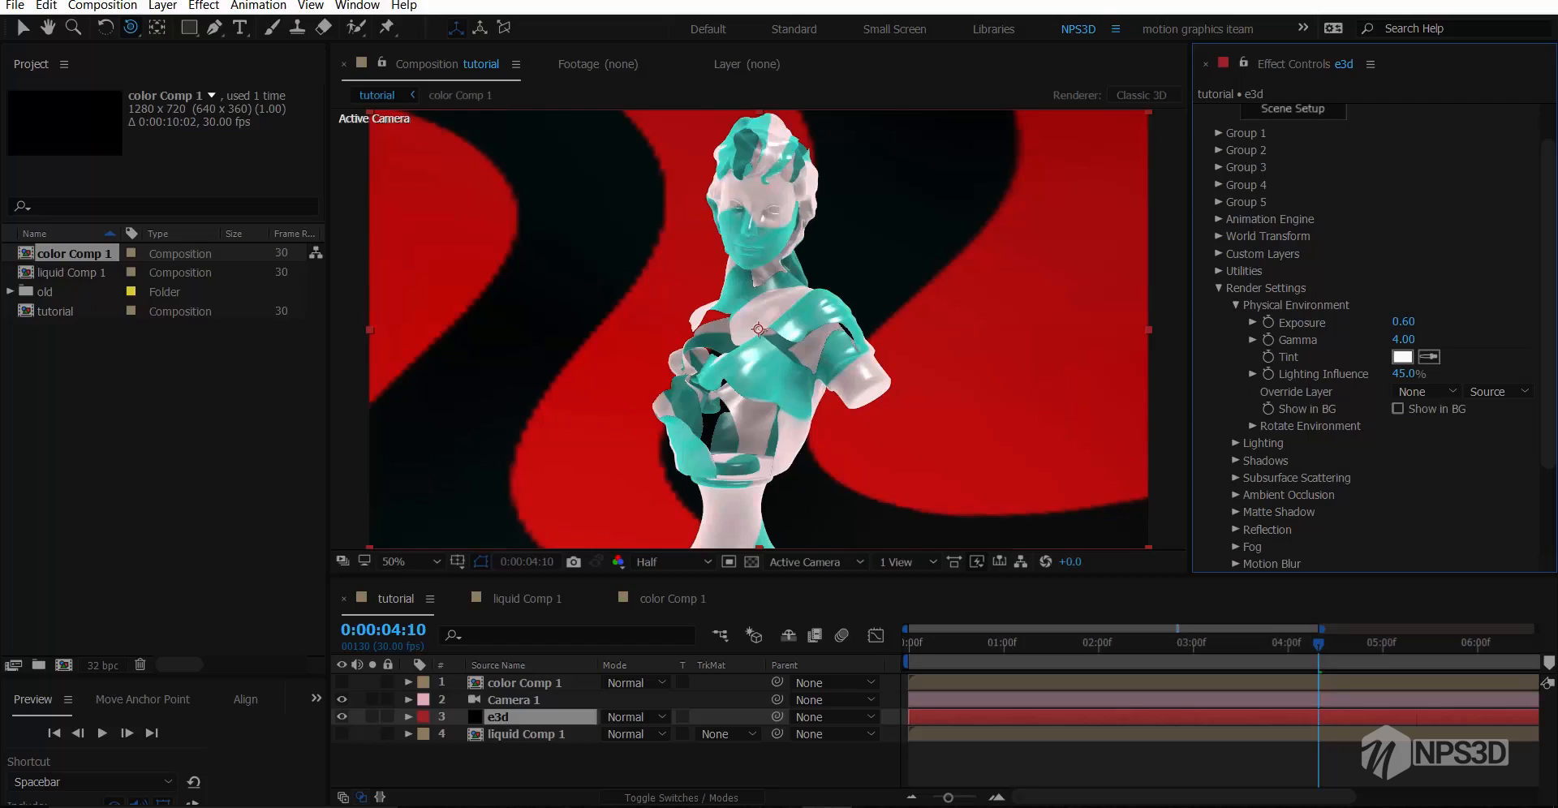
Try rotating the environment to 140° around the Y axis, and undo the rotation
left_click(1252, 426)
left_click_drag(1419, 460, 1532, 460)
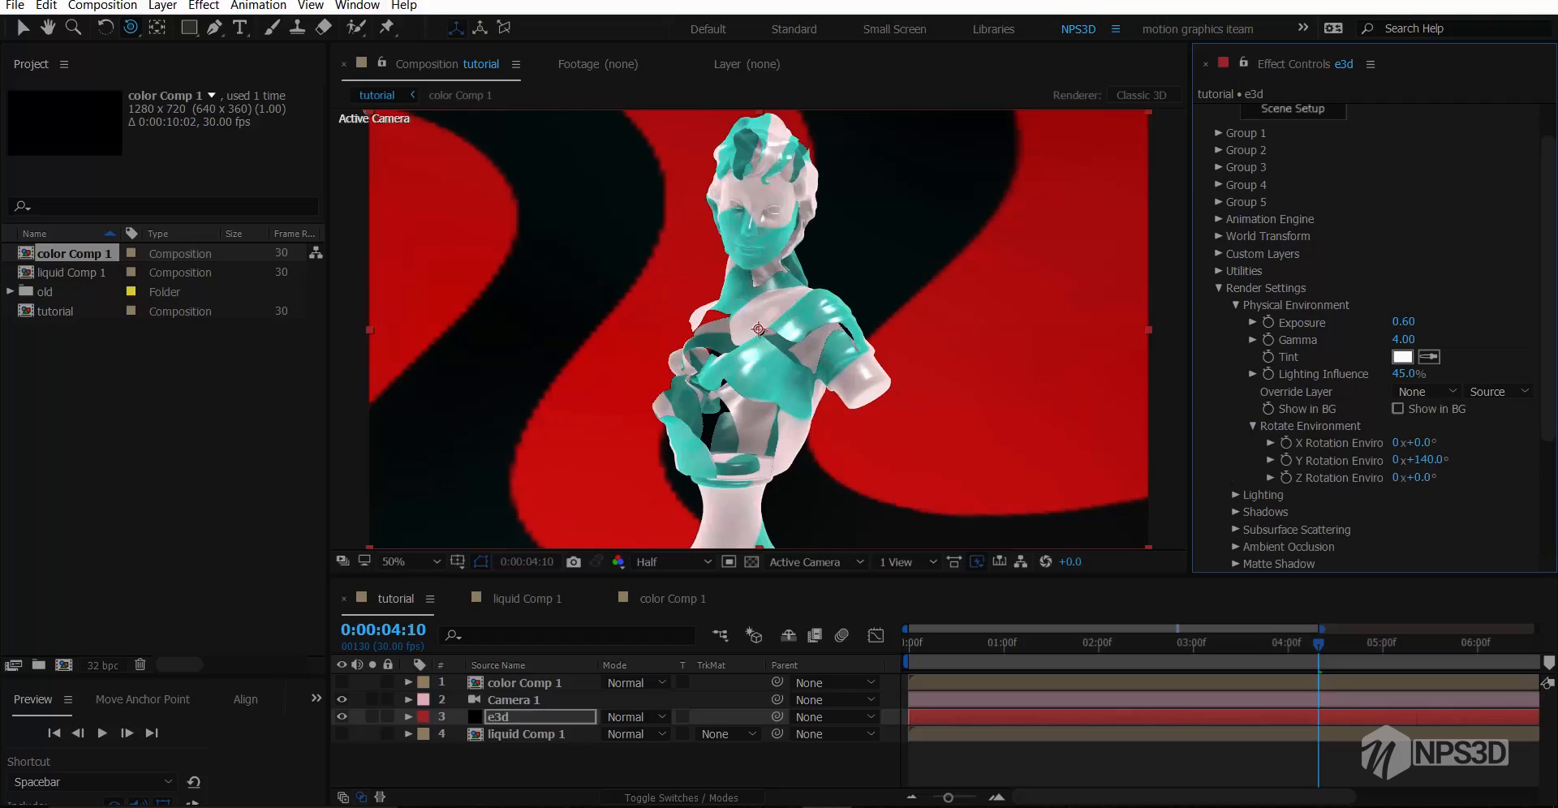
key("ctrl+z")
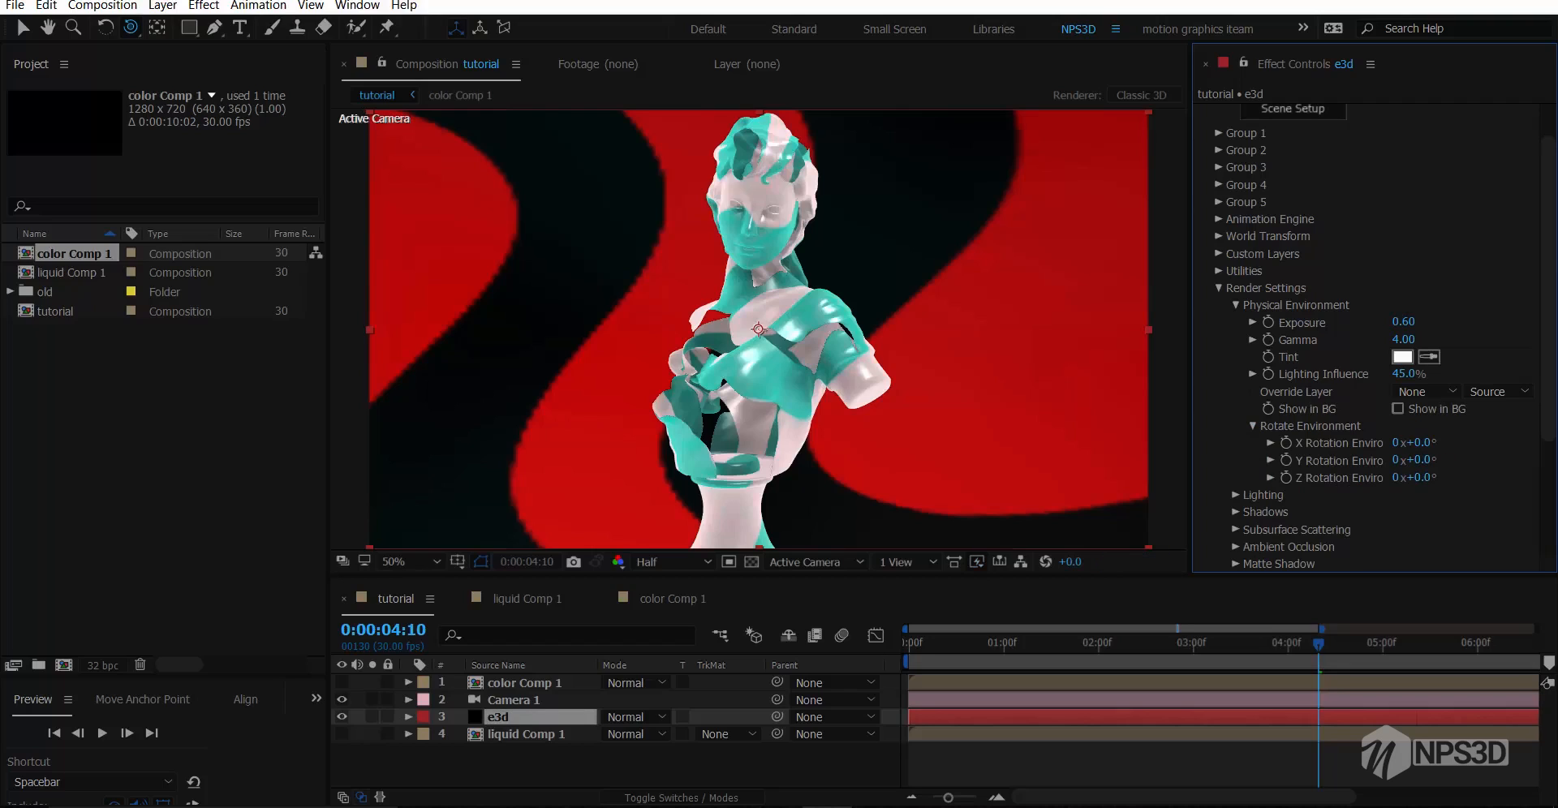
Try the Stylized, Spot Blue, Clean Blue, Underwater and Dark presets for Add Lighting in the Lighting settings
left_click(1235, 495)
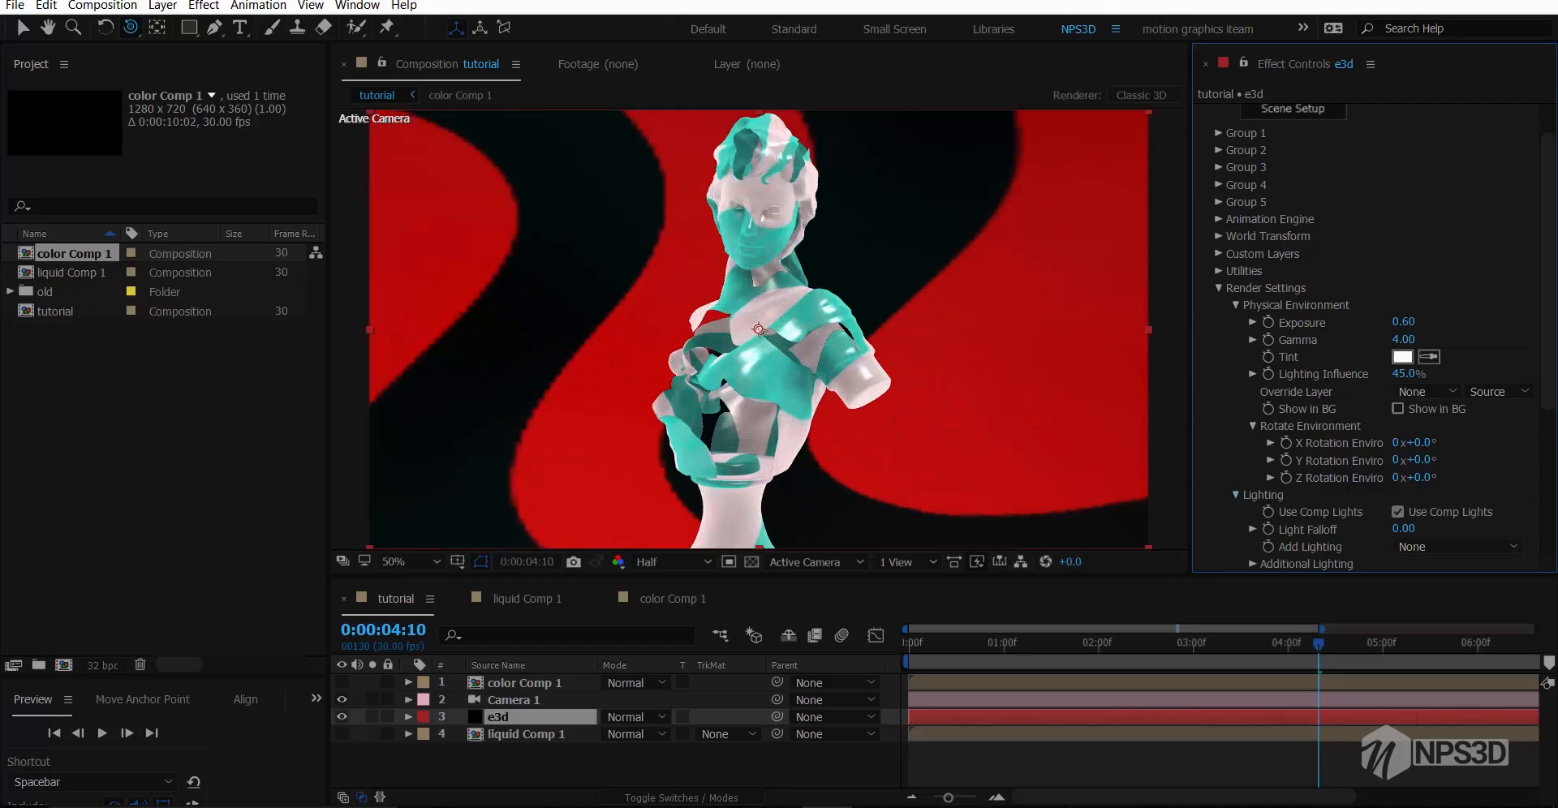
left_click(1452, 546)
left_click(1426, 352)
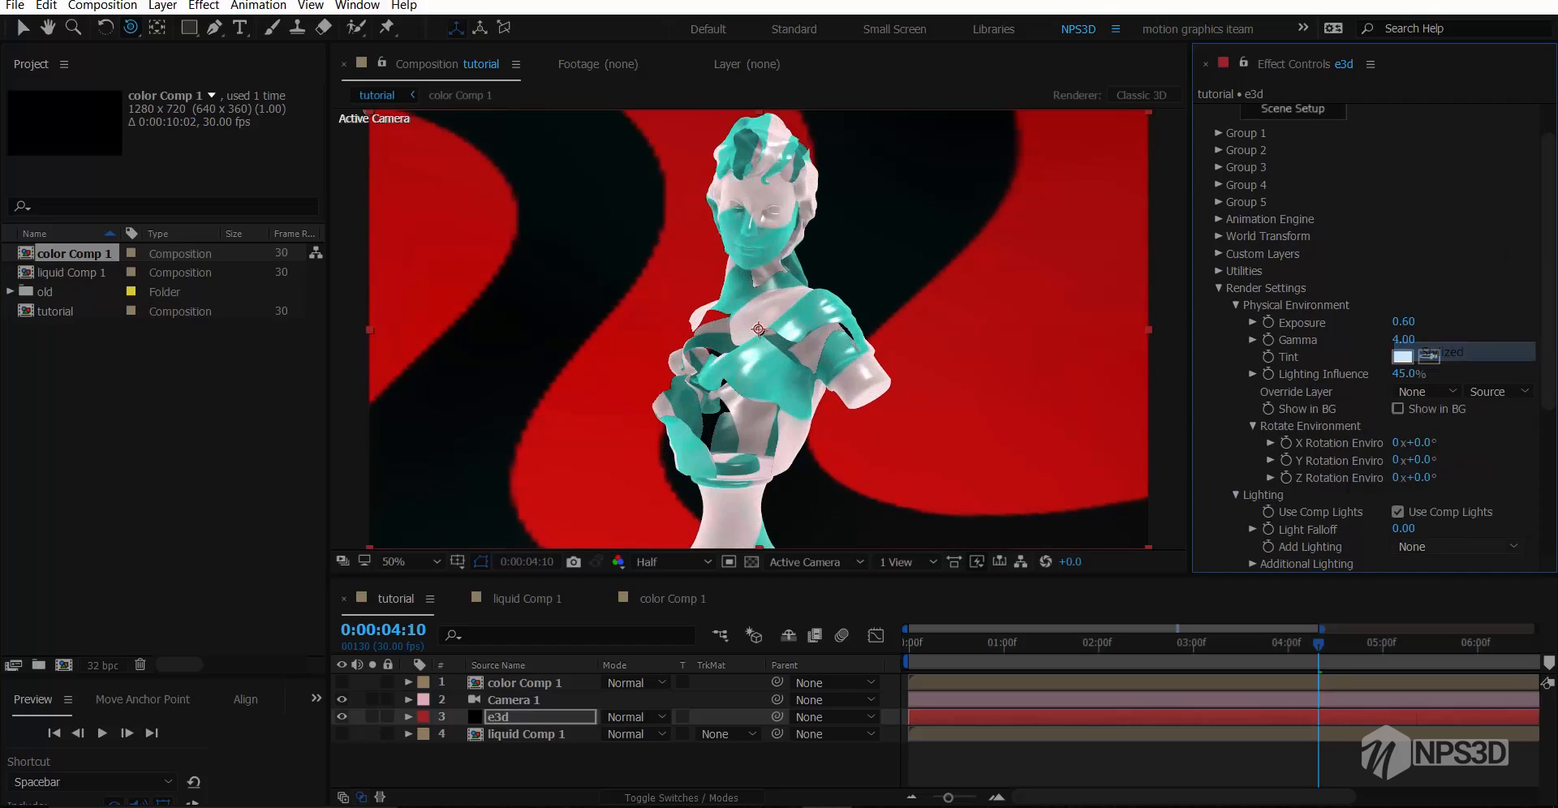
left_click(1453, 546)
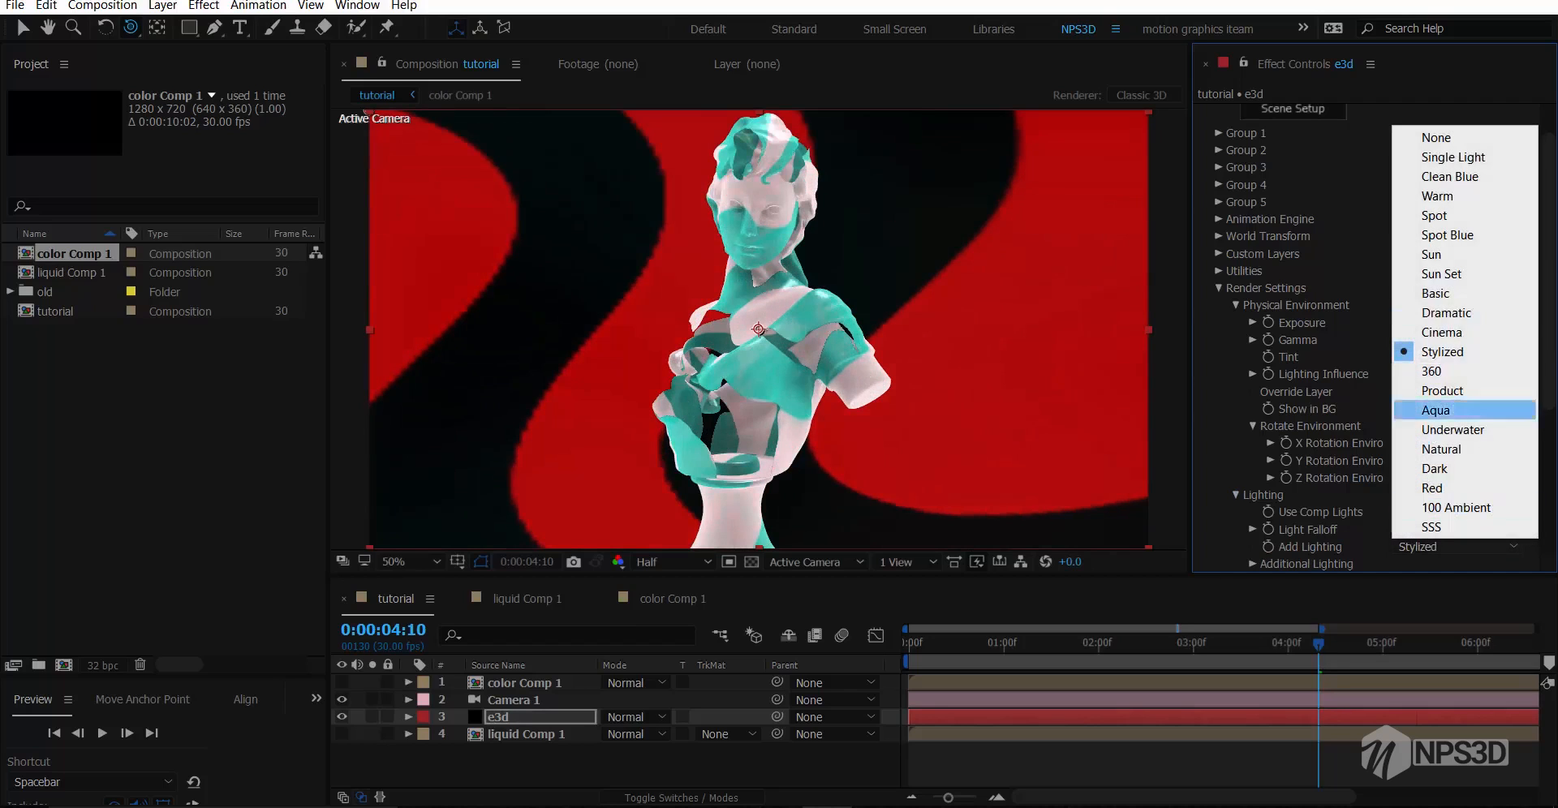
left_click(1446, 234)
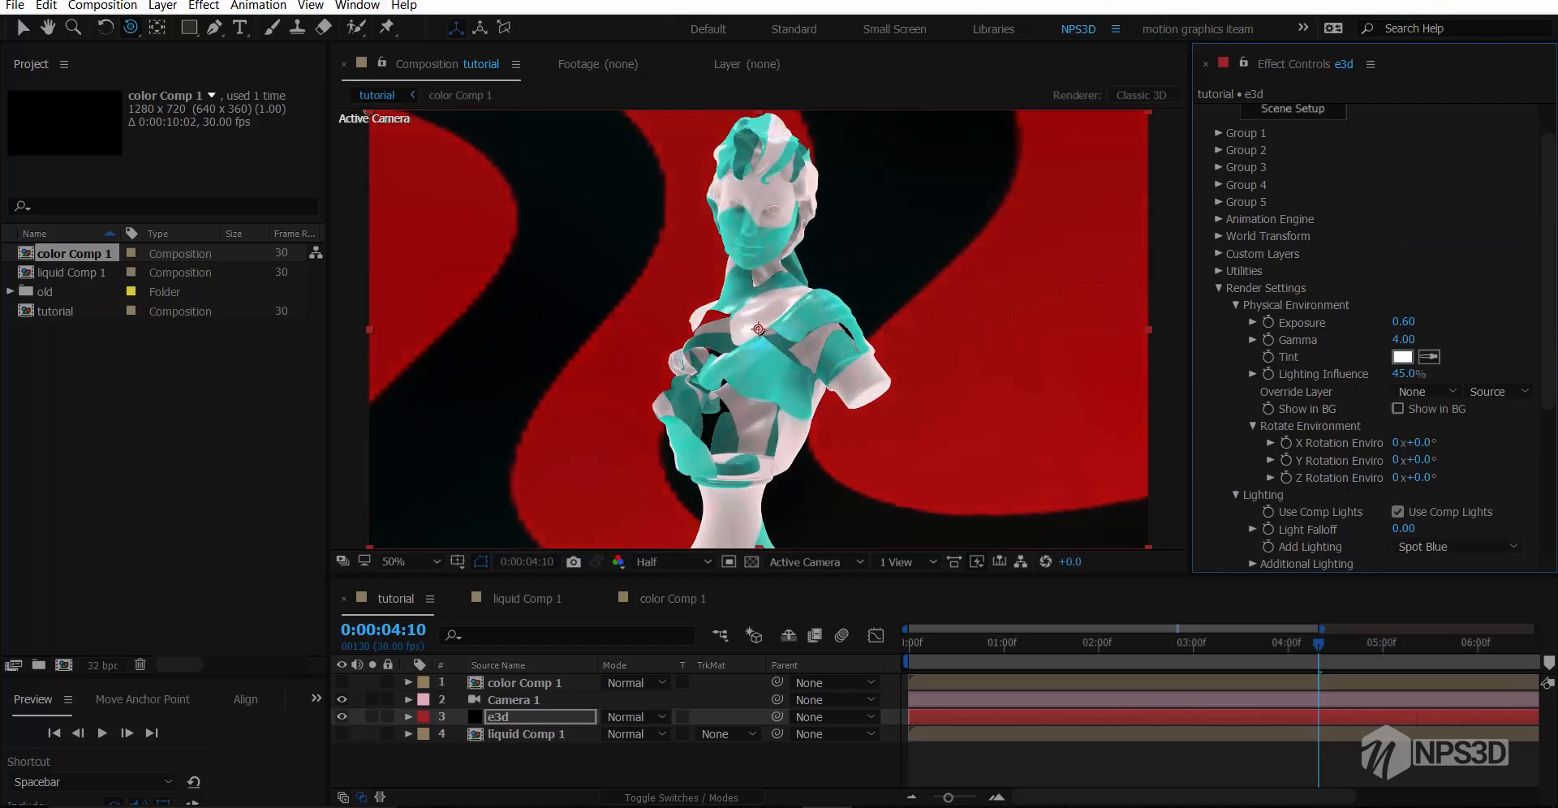
left_click(1452, 546)
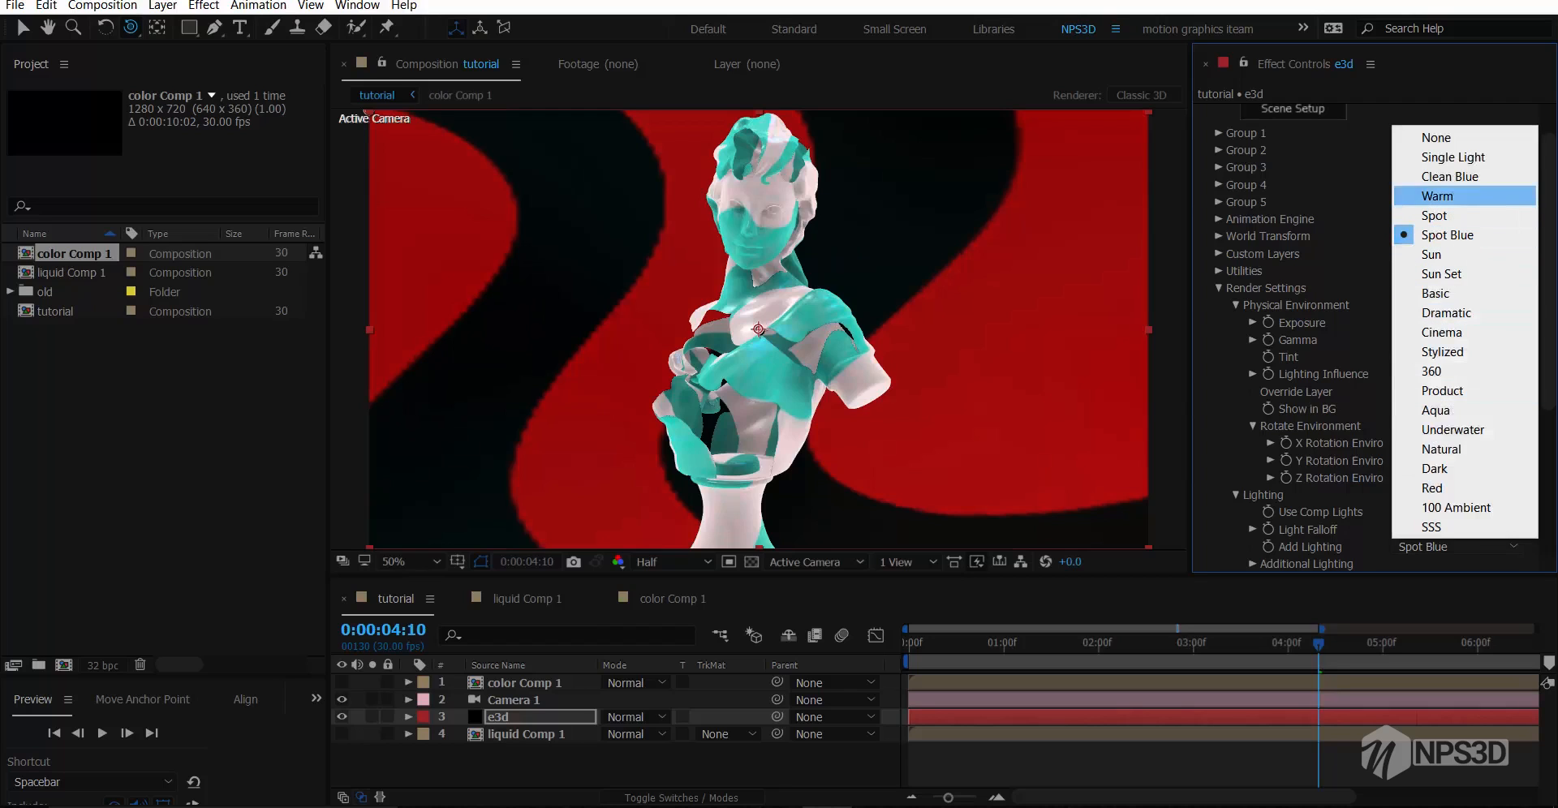
left_click(1446, 176)
left_click(1452, 546)
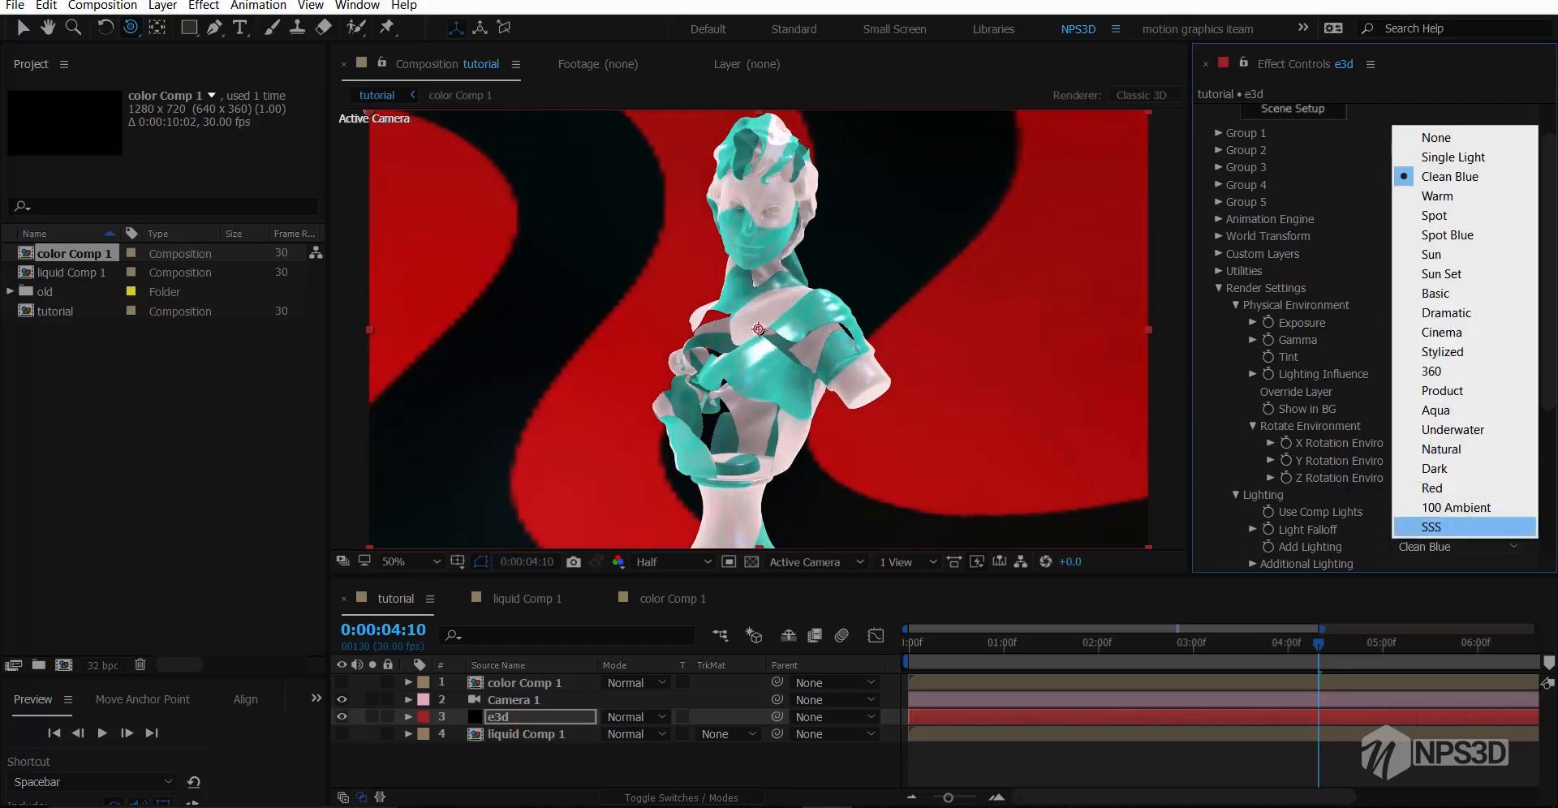
left_click(1447, 334)
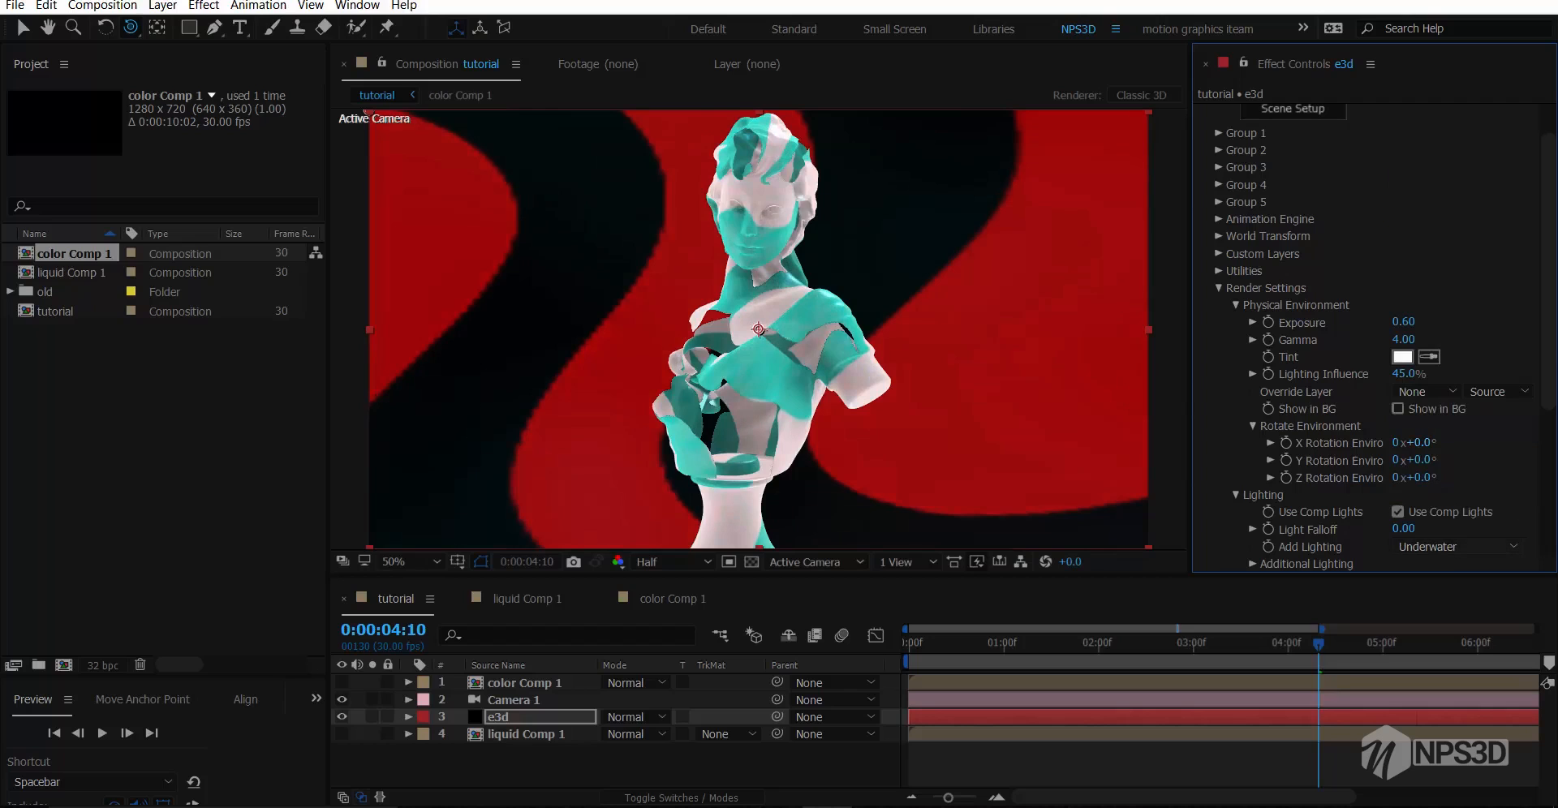
left_click(1452, 546)
left_click(1447, 556)
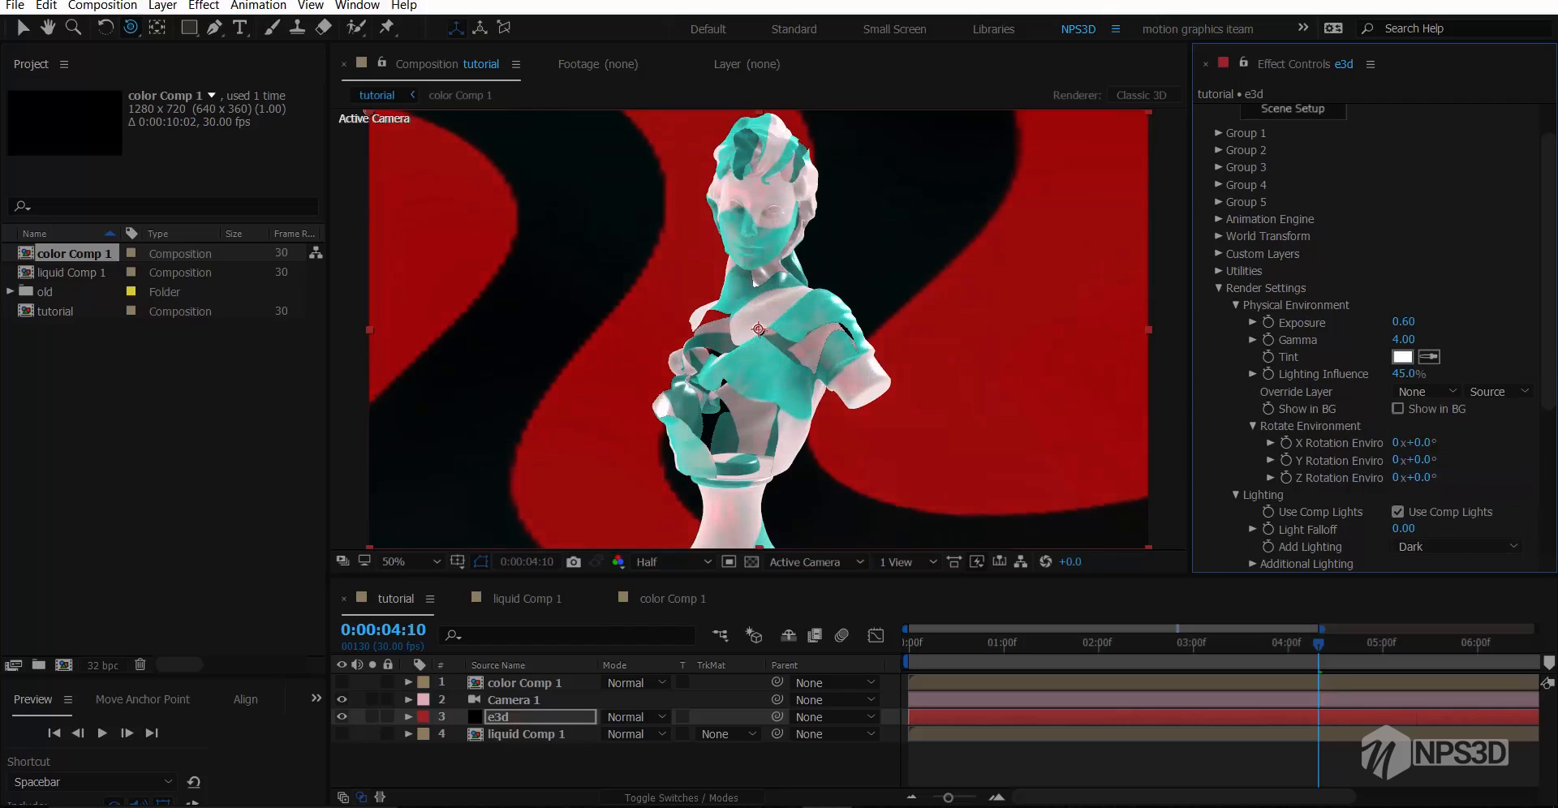
Set Add Lighting to Cinema, check the lighting over the animation, and save the project
left_click(1452, 546)
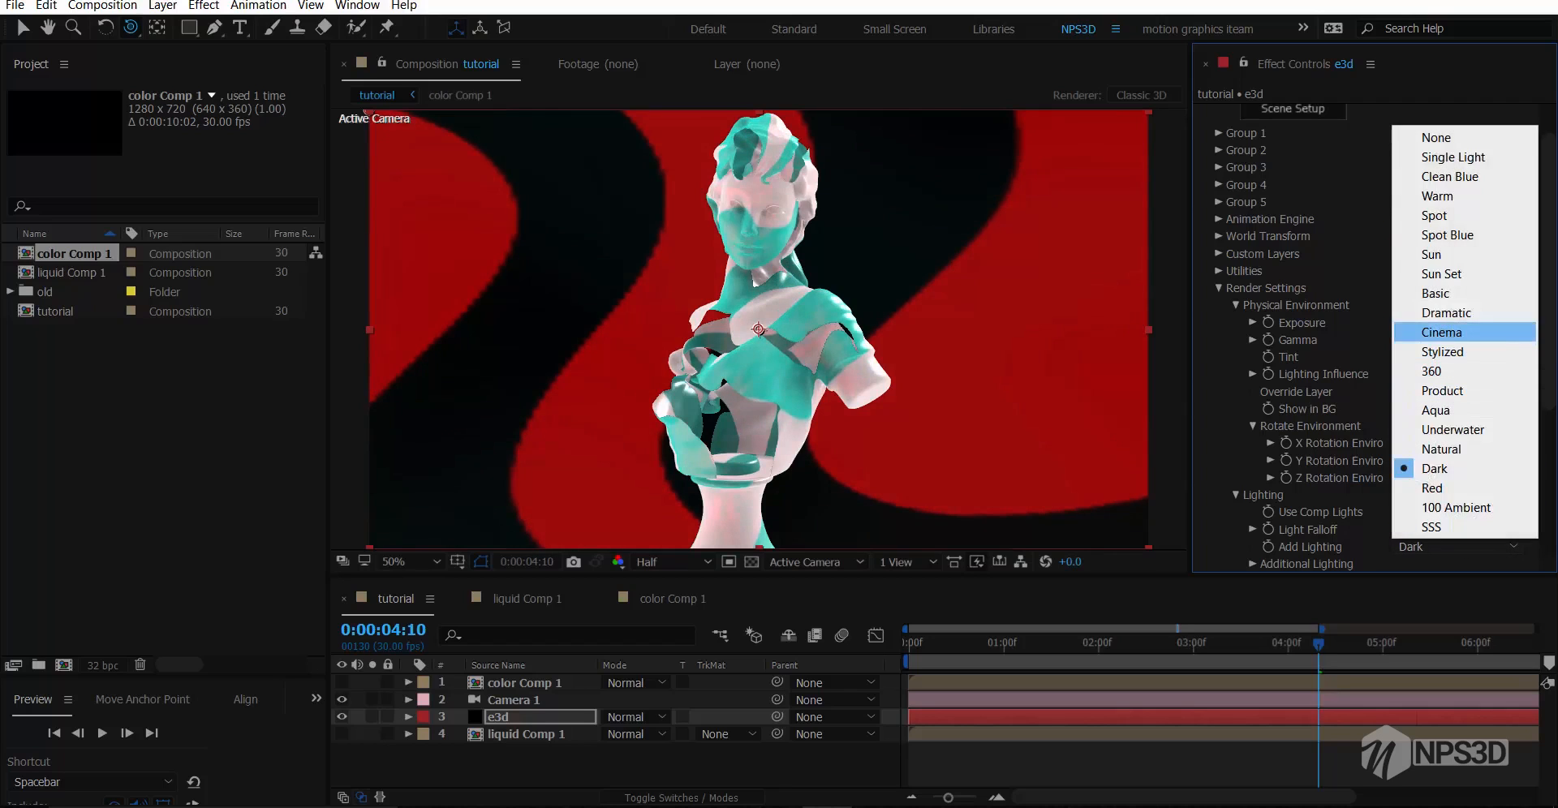
left_click(1446, 332)
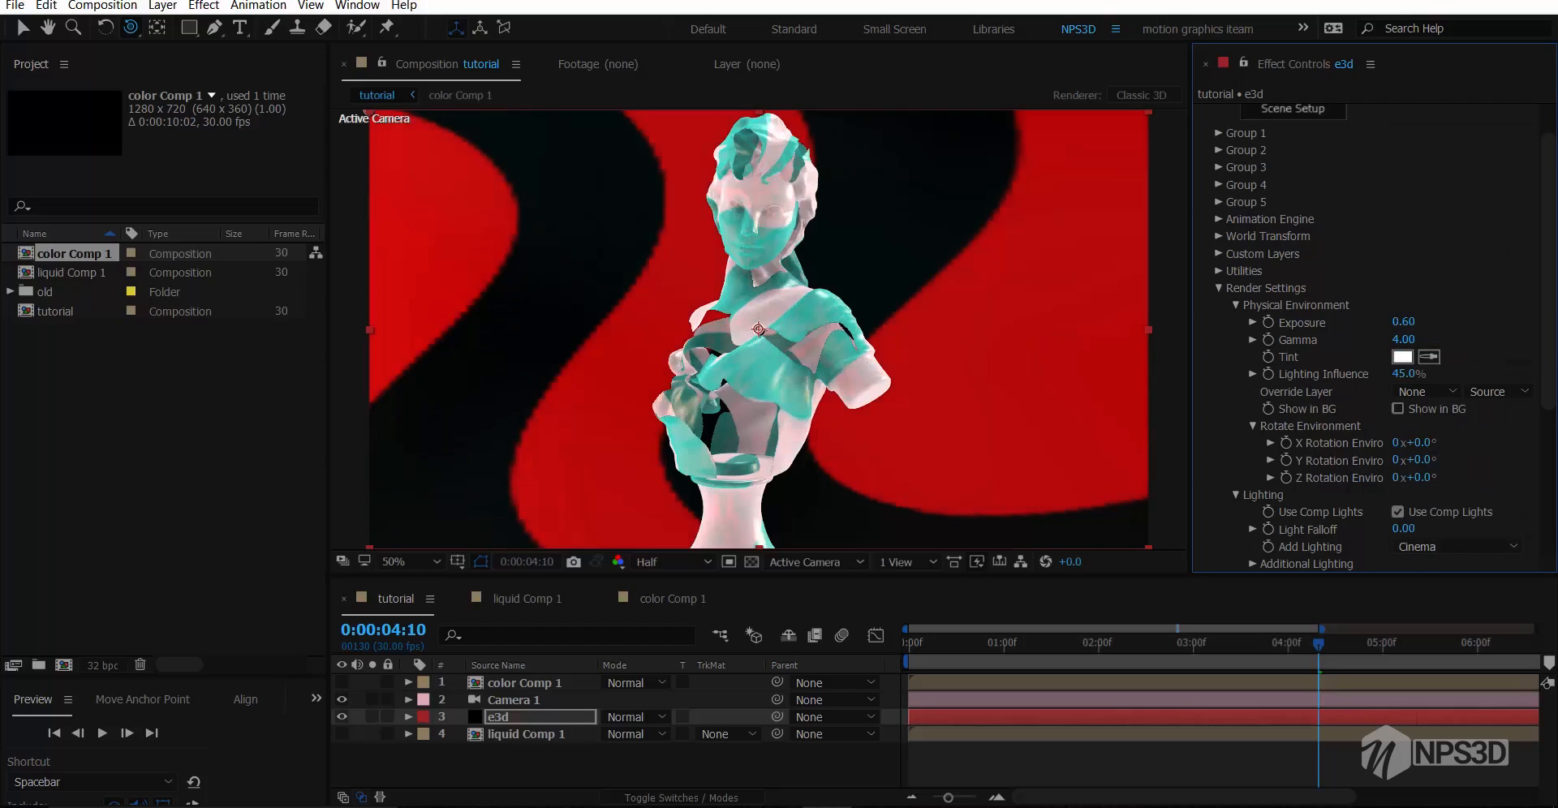
key("space")
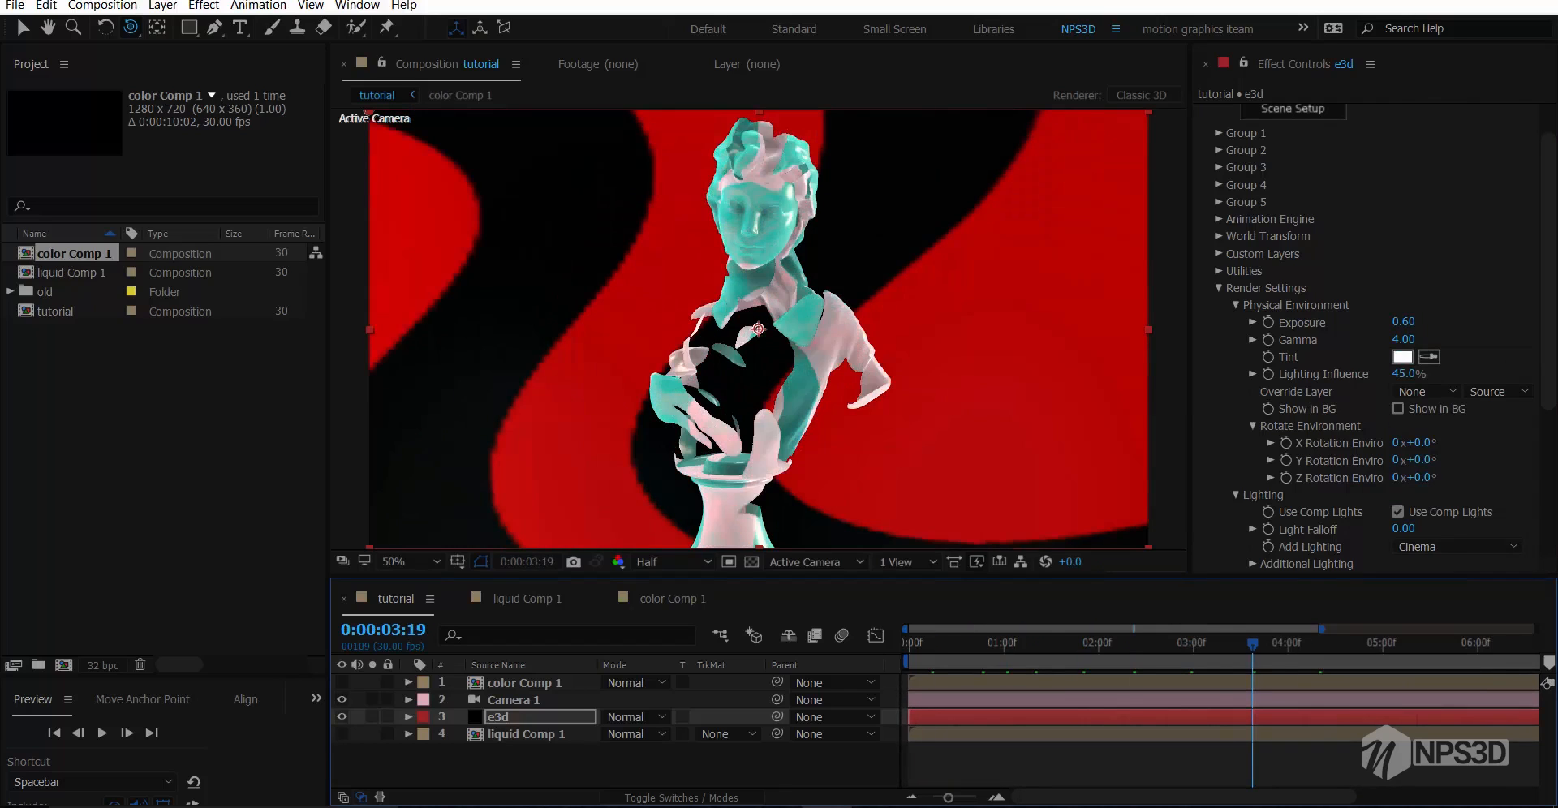
key("ctrl+s")
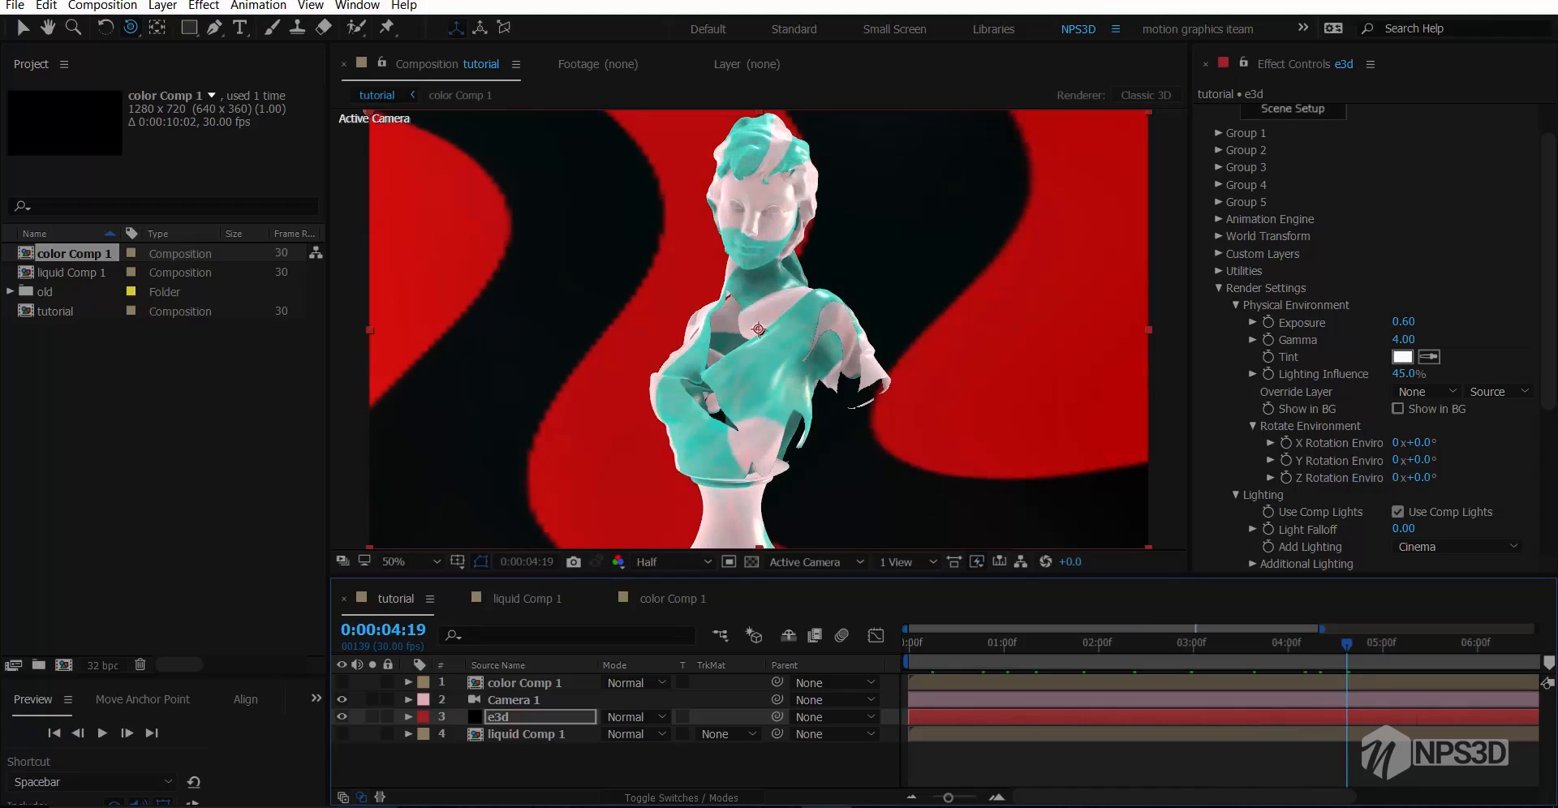
left_click(1219, 288)
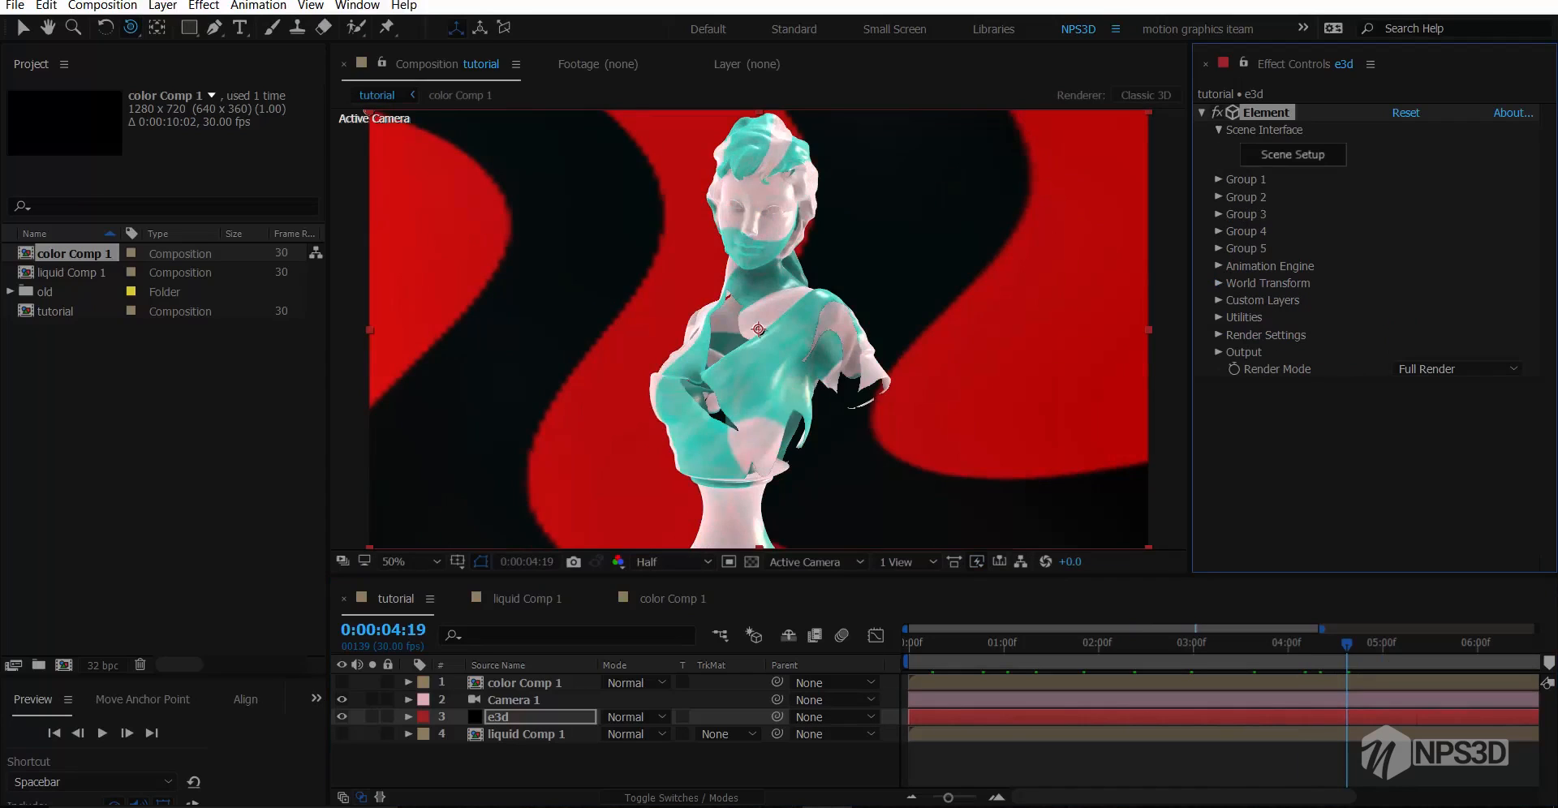
Open the "liqued name" composition from the old folder and view it at an early frame
left_click(10, 291)
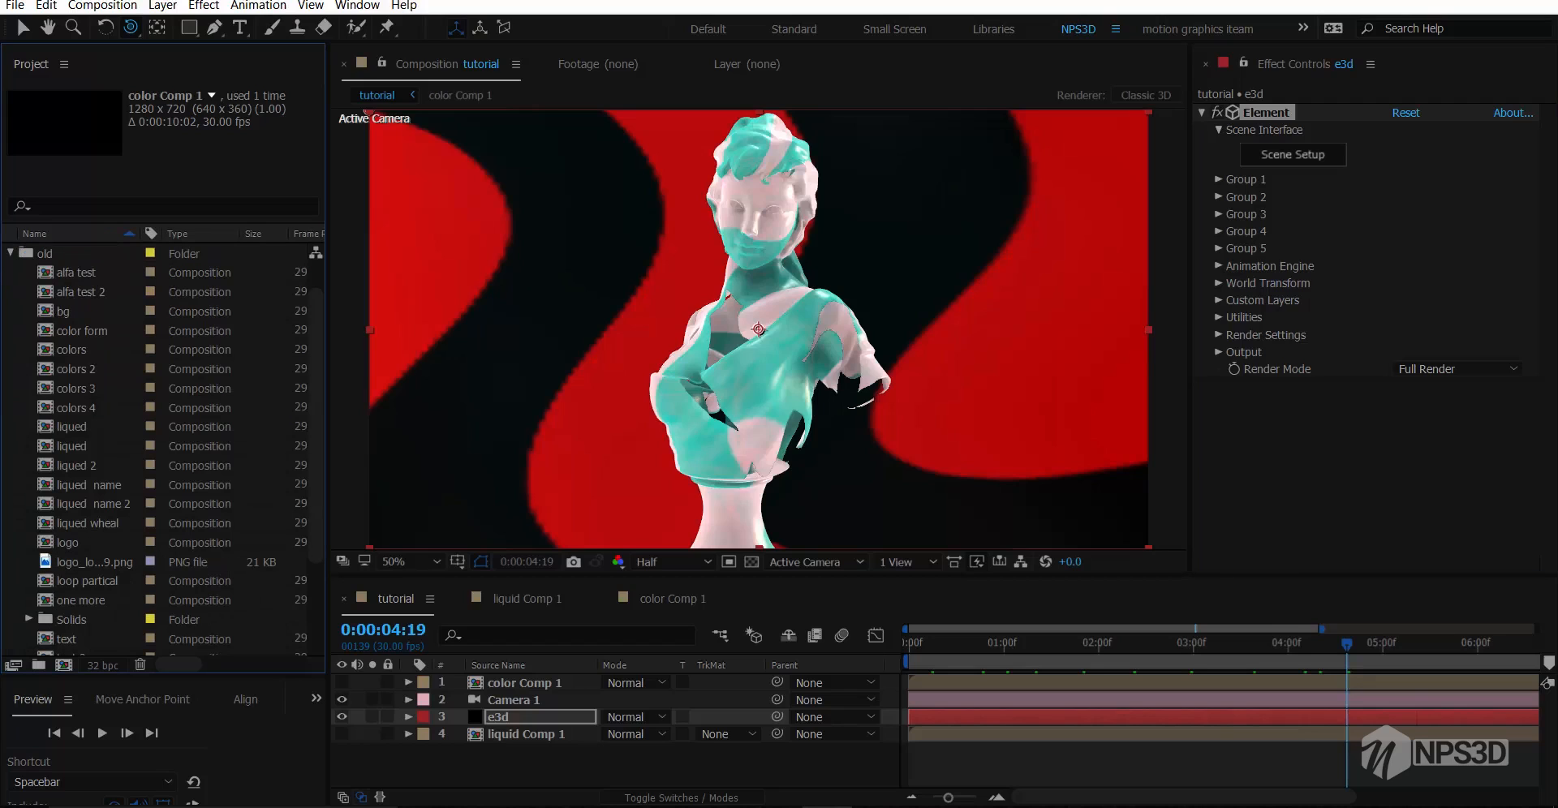
double_click(93, 485)
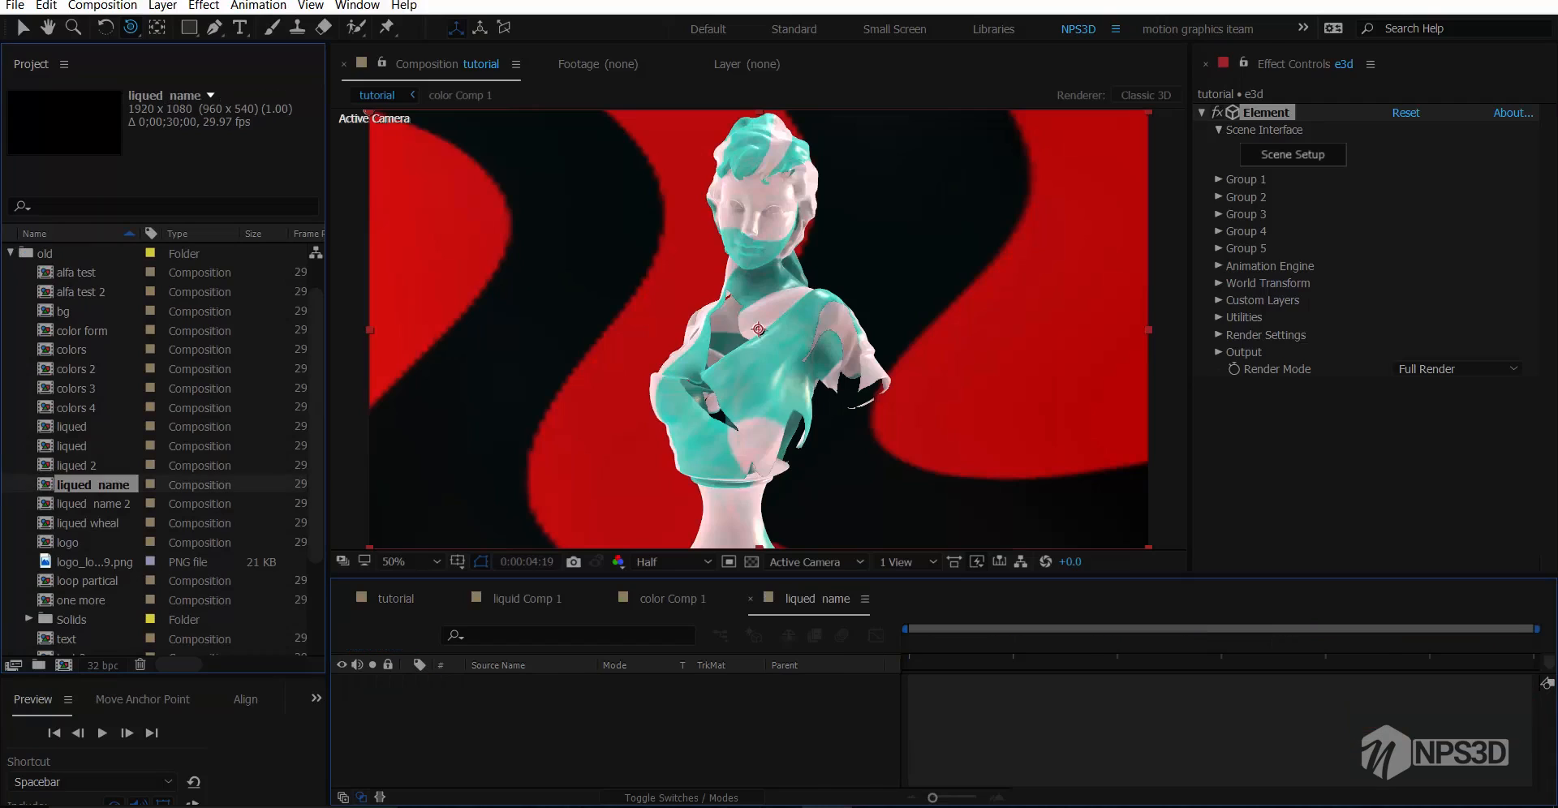
left_click(984, 644)
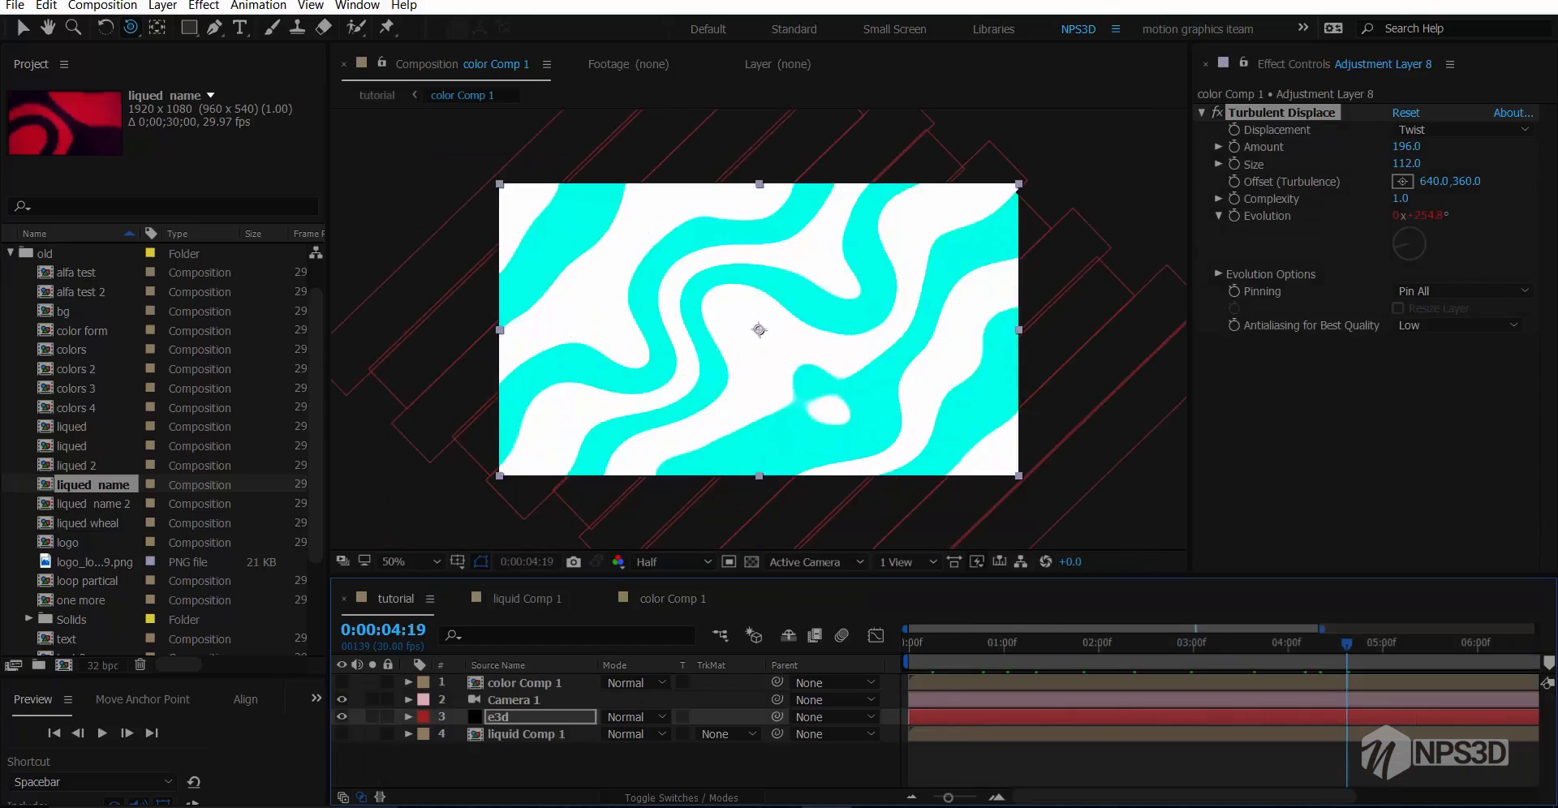
Open the Element scene setup of the e3d layer and create a second sphere model
left_click(1292, 155)
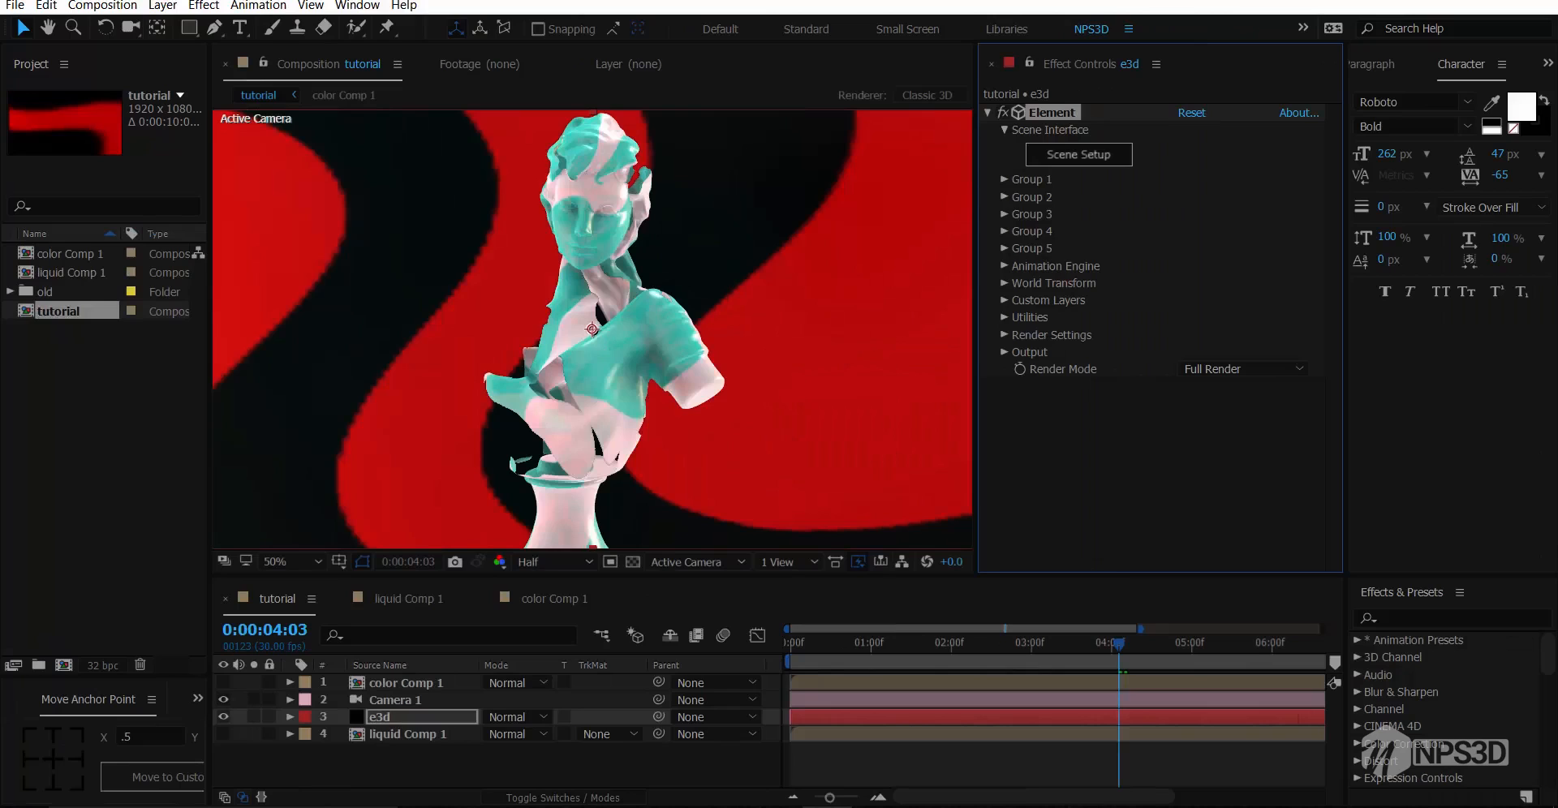
left_click(1078, 155)
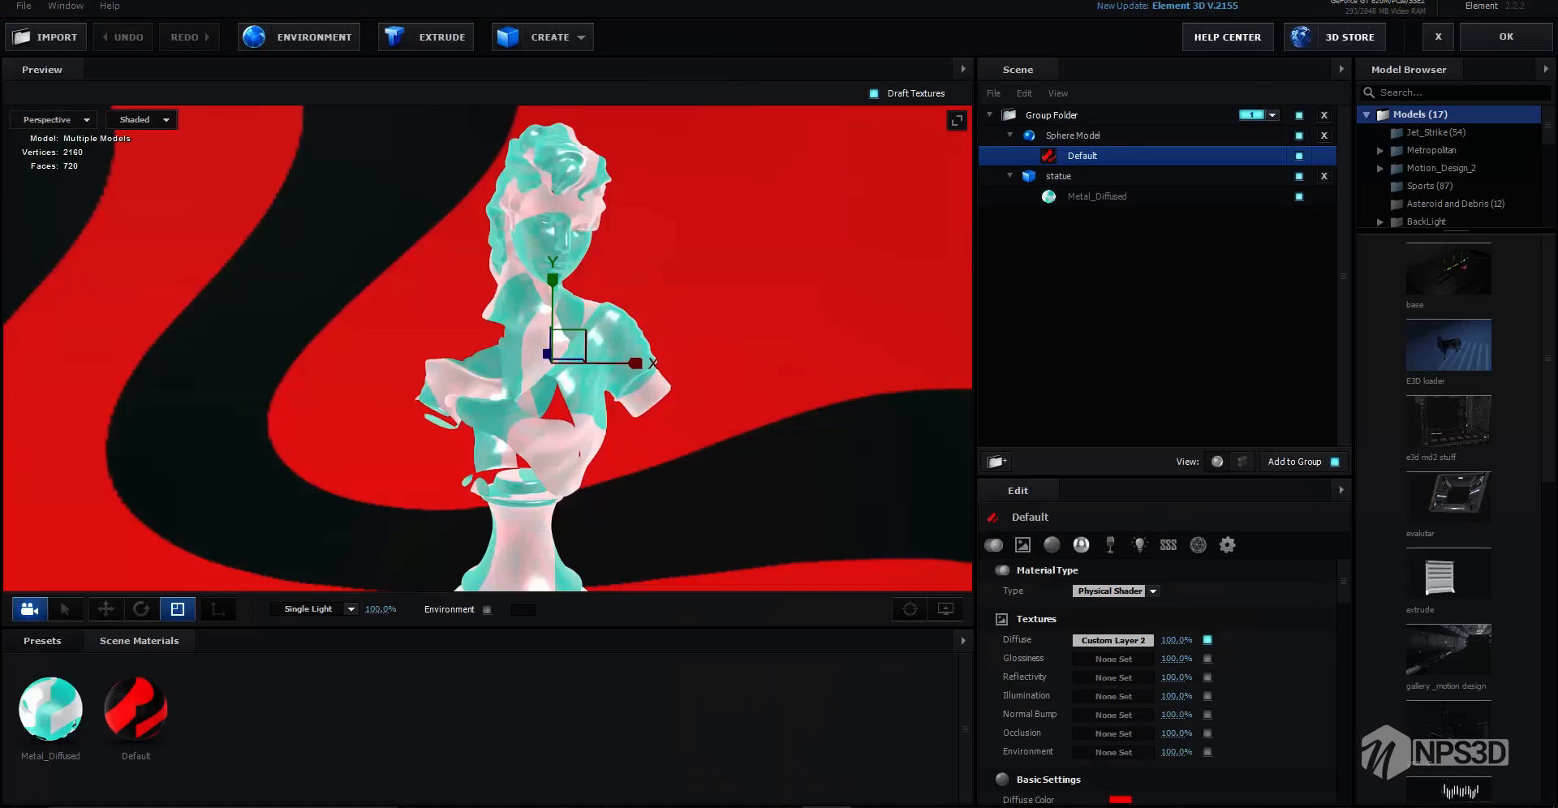
scroll(568, 348, "down", 3)
left_click_drag(616, 325, 576, 334)
left_click(550, 37)
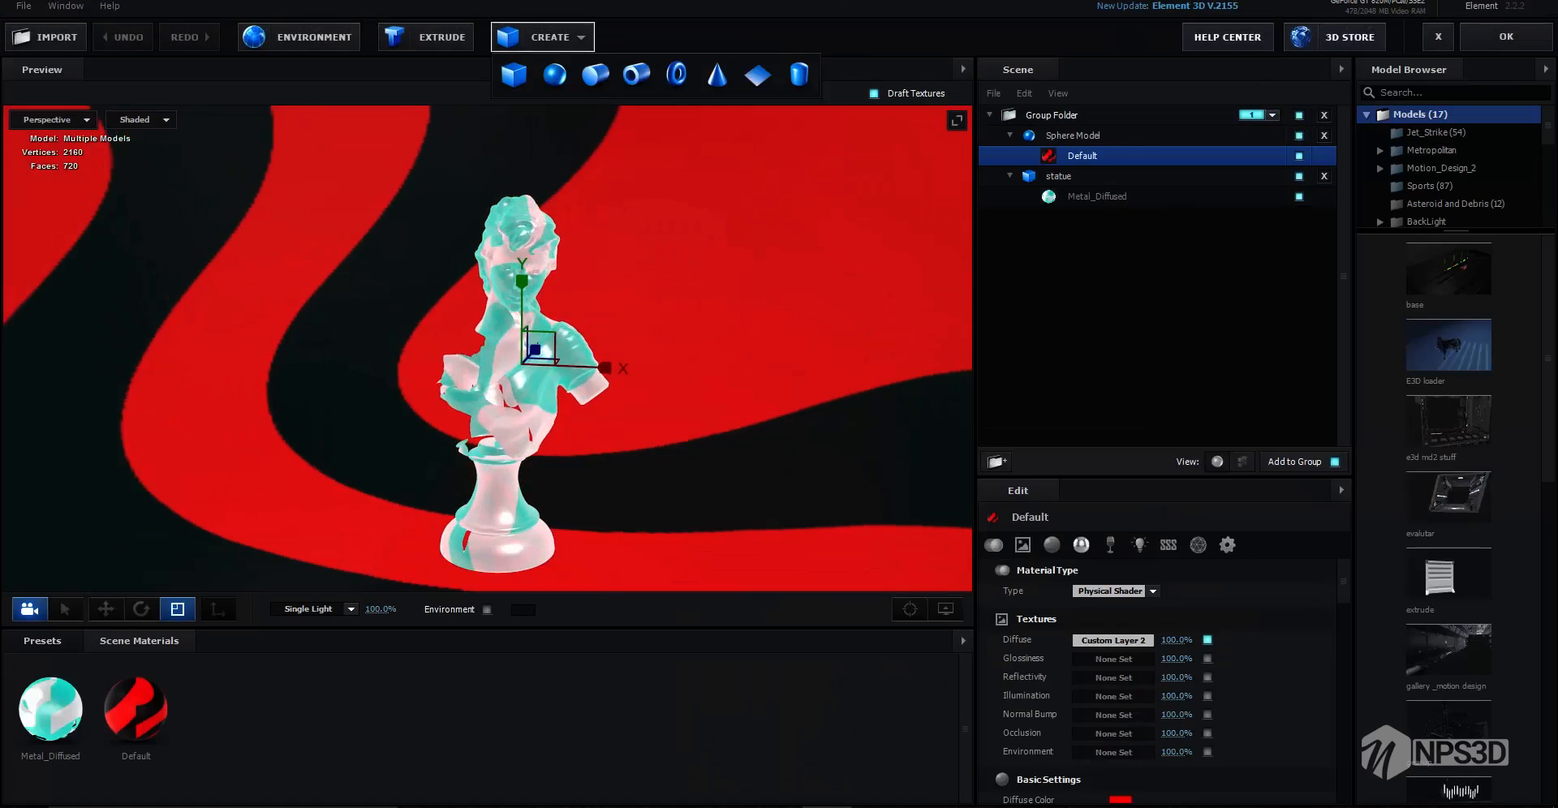
left_click(596, 75)
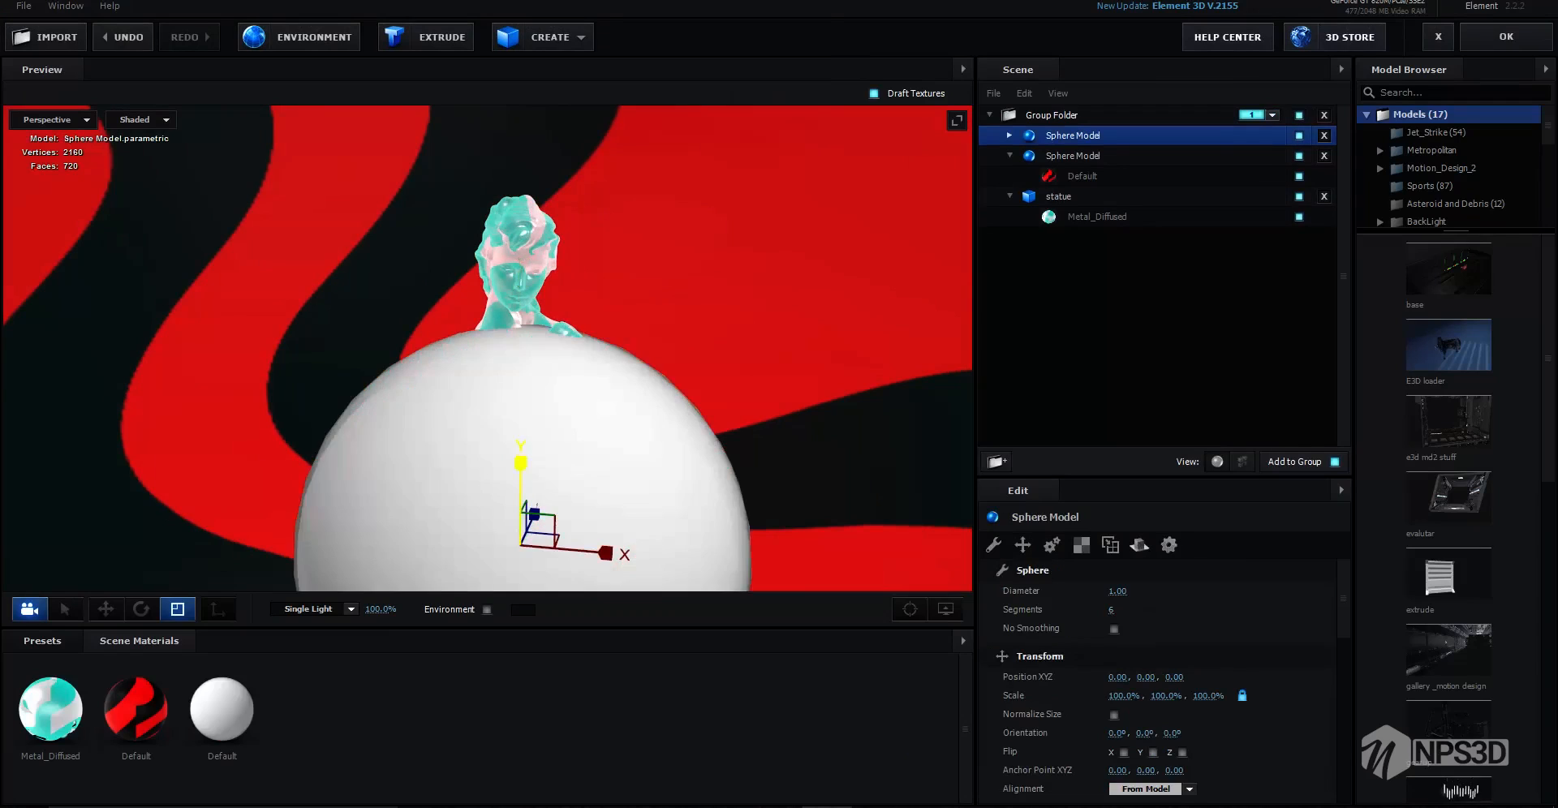
Raise the new sphere to Y 0.36 and set its diameter to 0.41 with 78 segments
left_click_drag(521, 463, 521, 320)
left_click(106, 608)
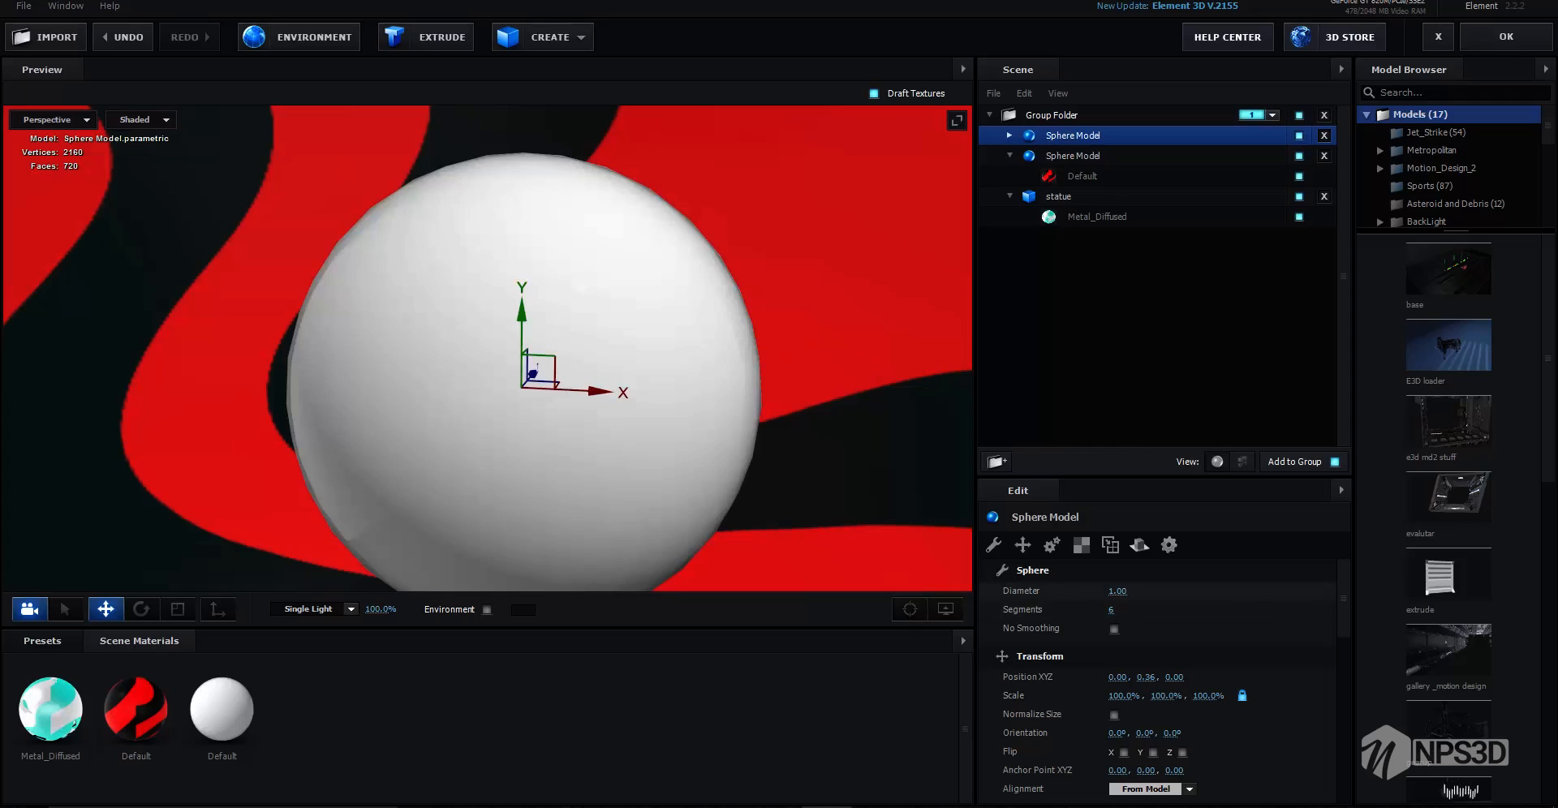
left_click_drag(1117, 591, 1209, 610)
scroll(1161, 682, "down", 3)
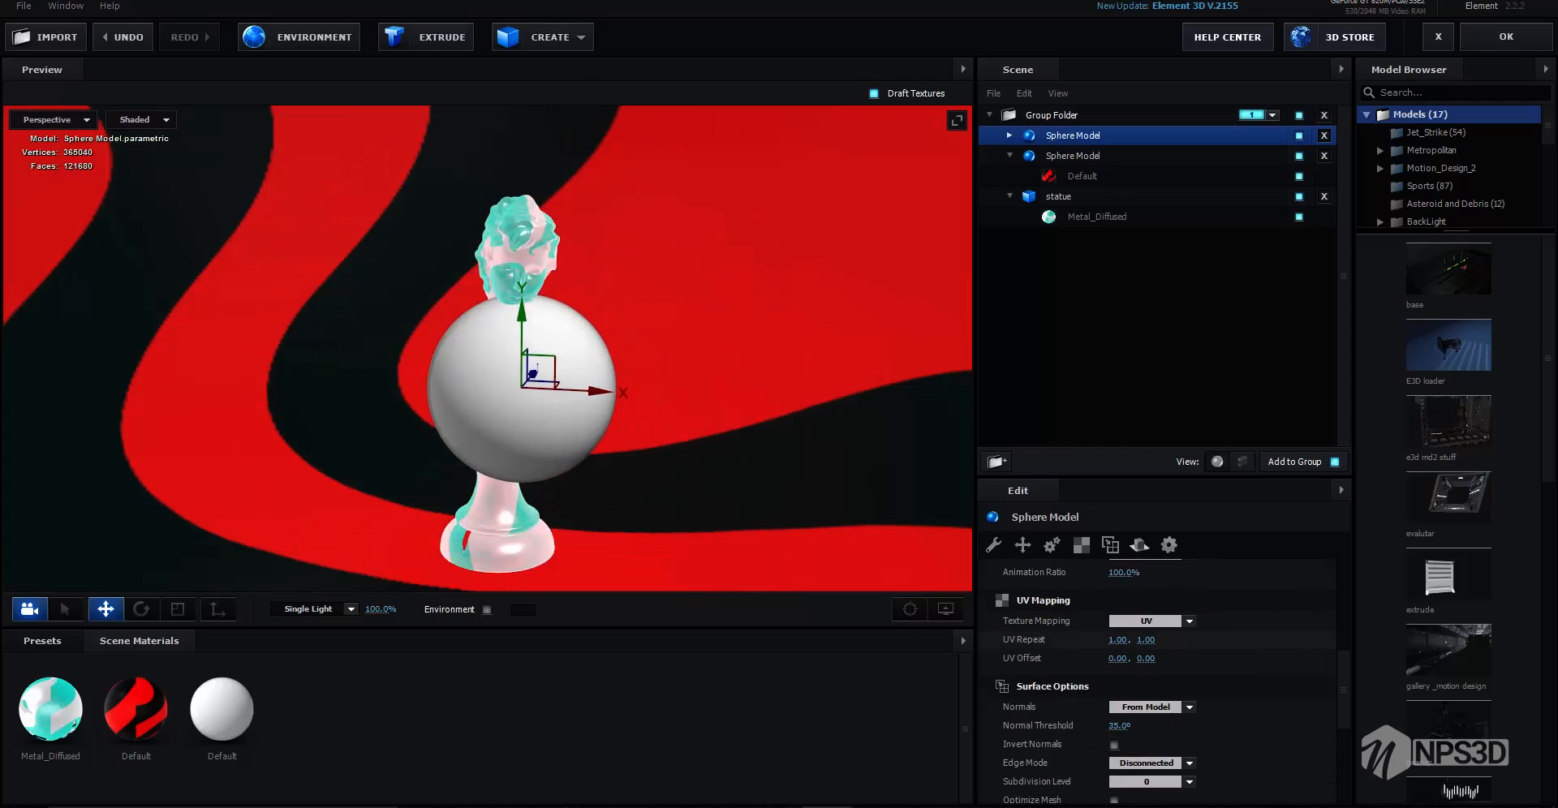
Enable Optimize Mesh for both the new sphere and the statue model
scroll(1152, 678, "down", 3)
left_click(1114, 687)
left_click(1071, 197)
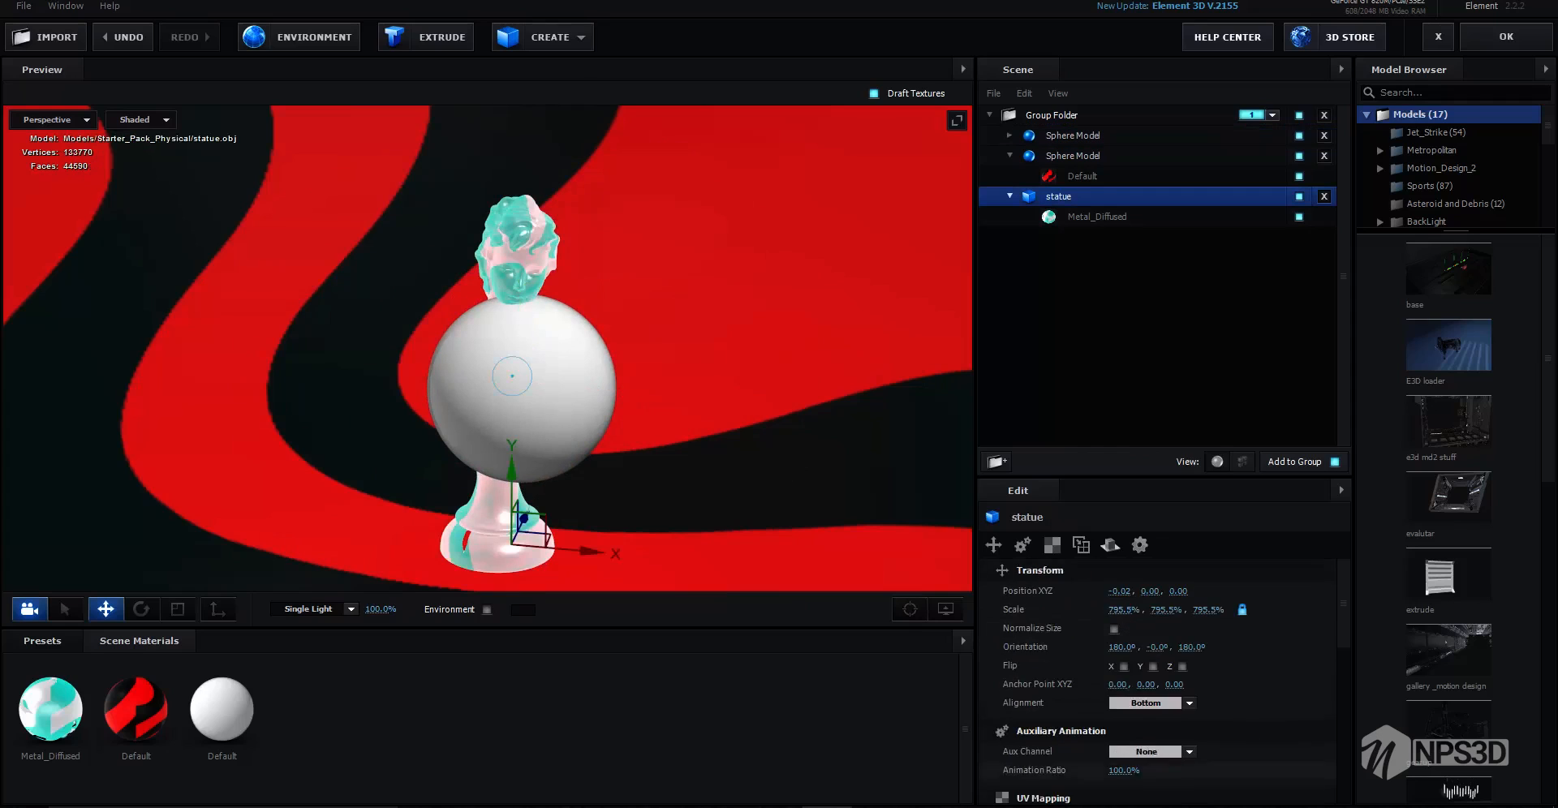
scroll(1160, 682, "down", 5)
left_click(1114, 658)
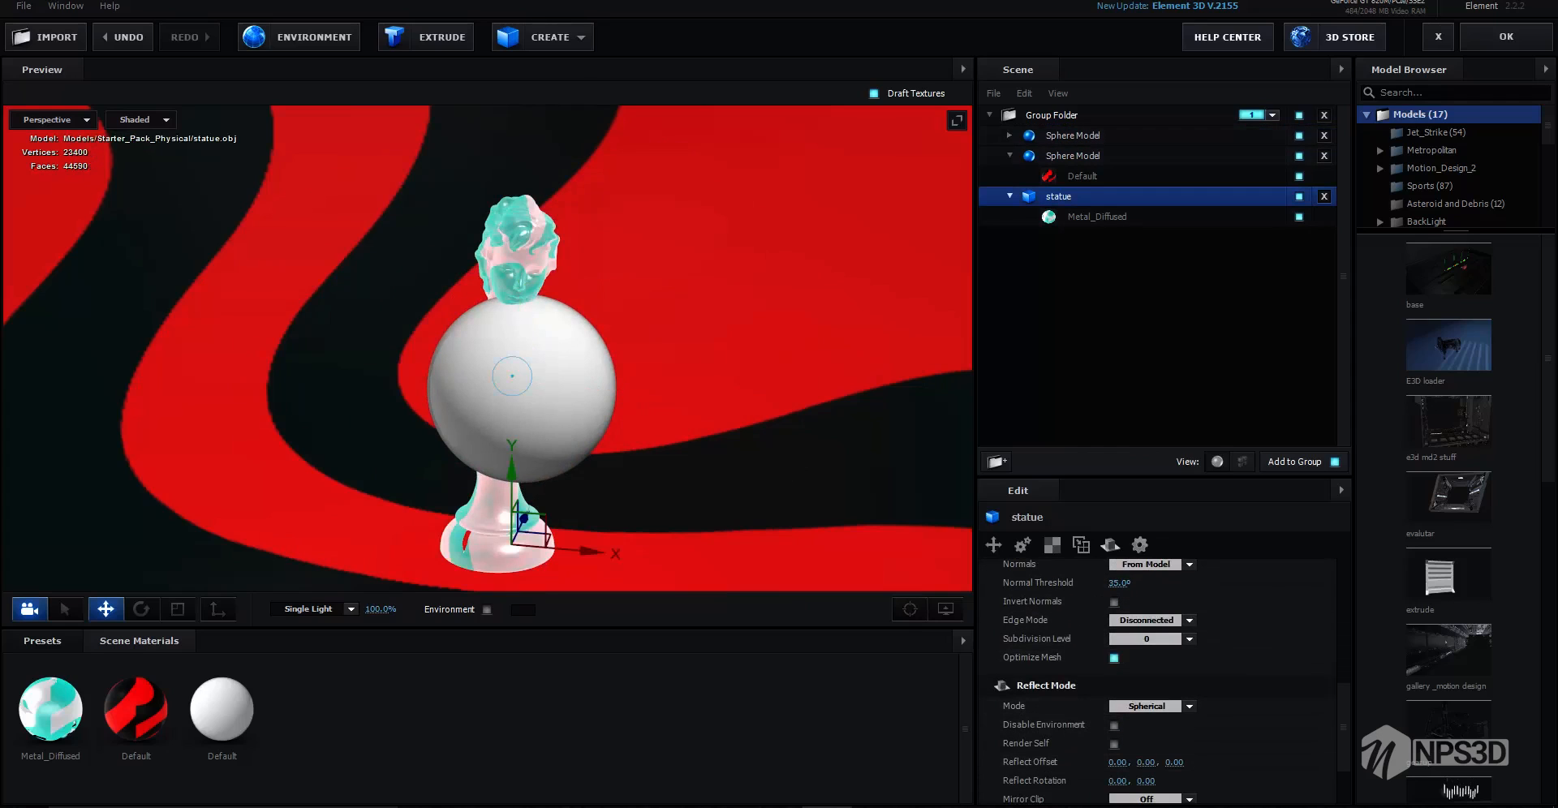
Duplicate the Metal_Diffused material and apply the copy to the new sphere
left_click(1072, 135)
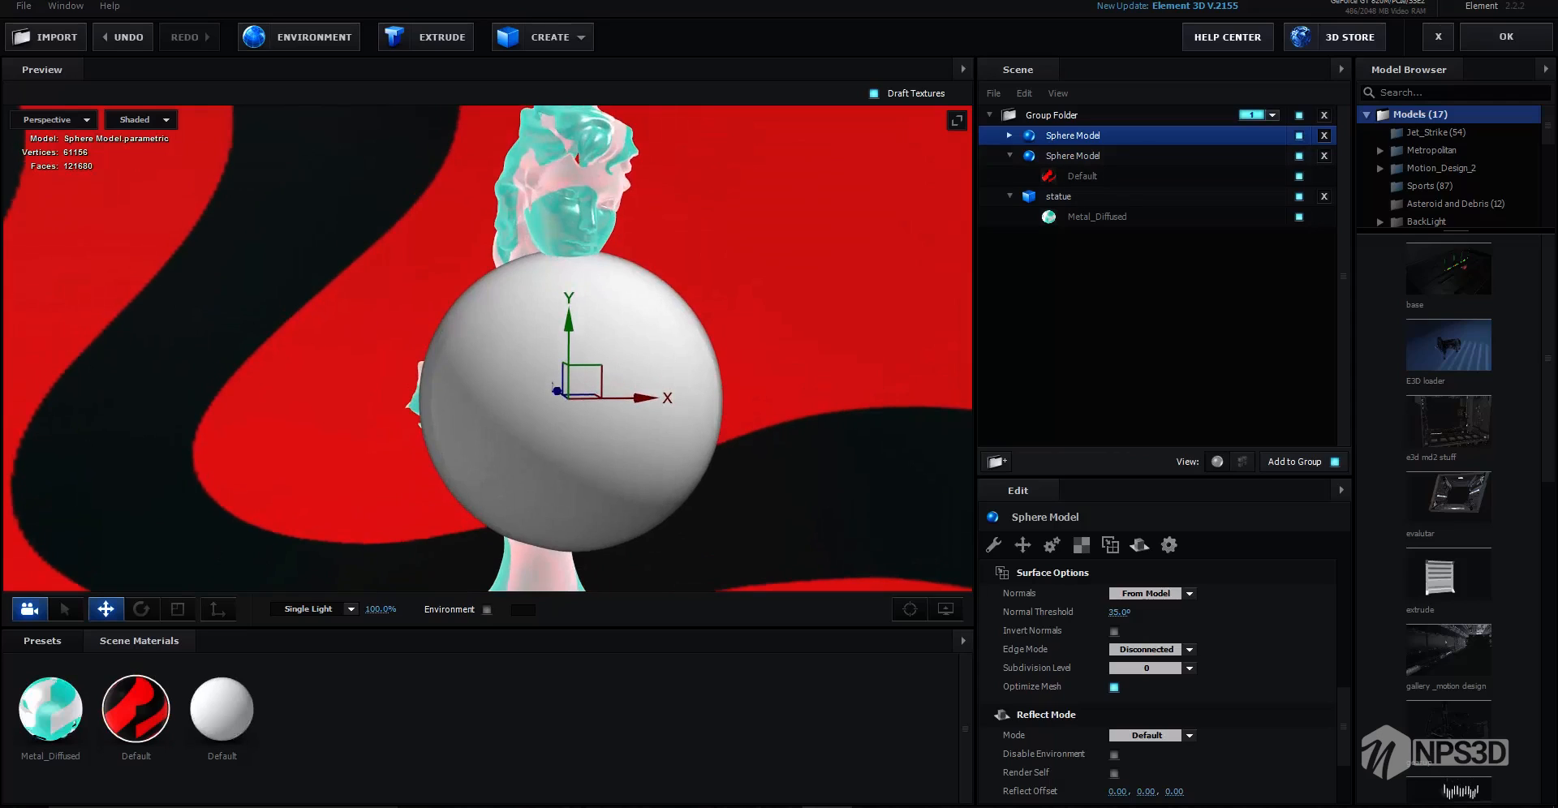
right_click(69, 703)
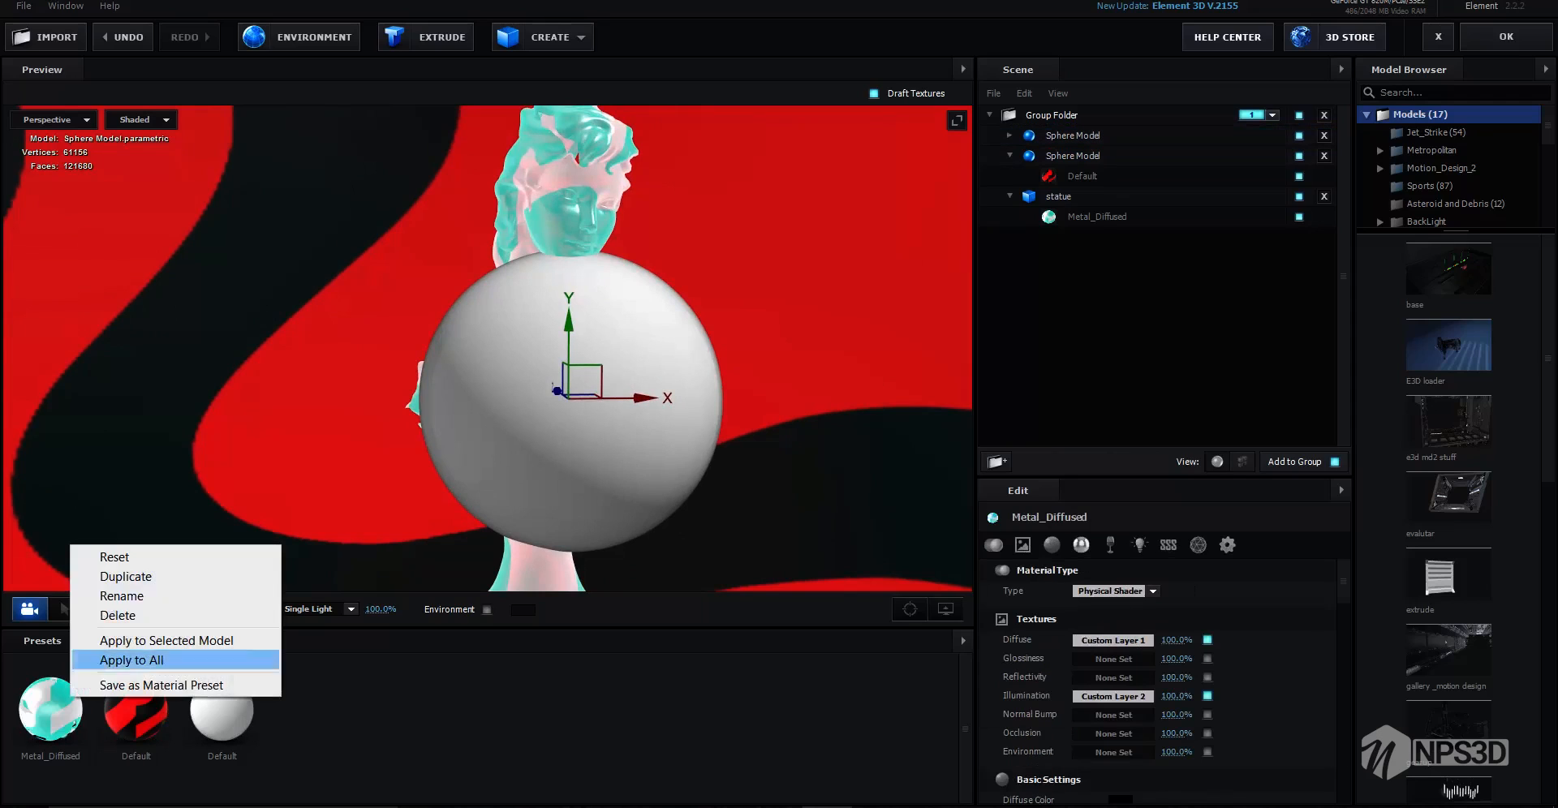
left_click(125, 576)
left_click_drag(308, 708, 1080, 85)
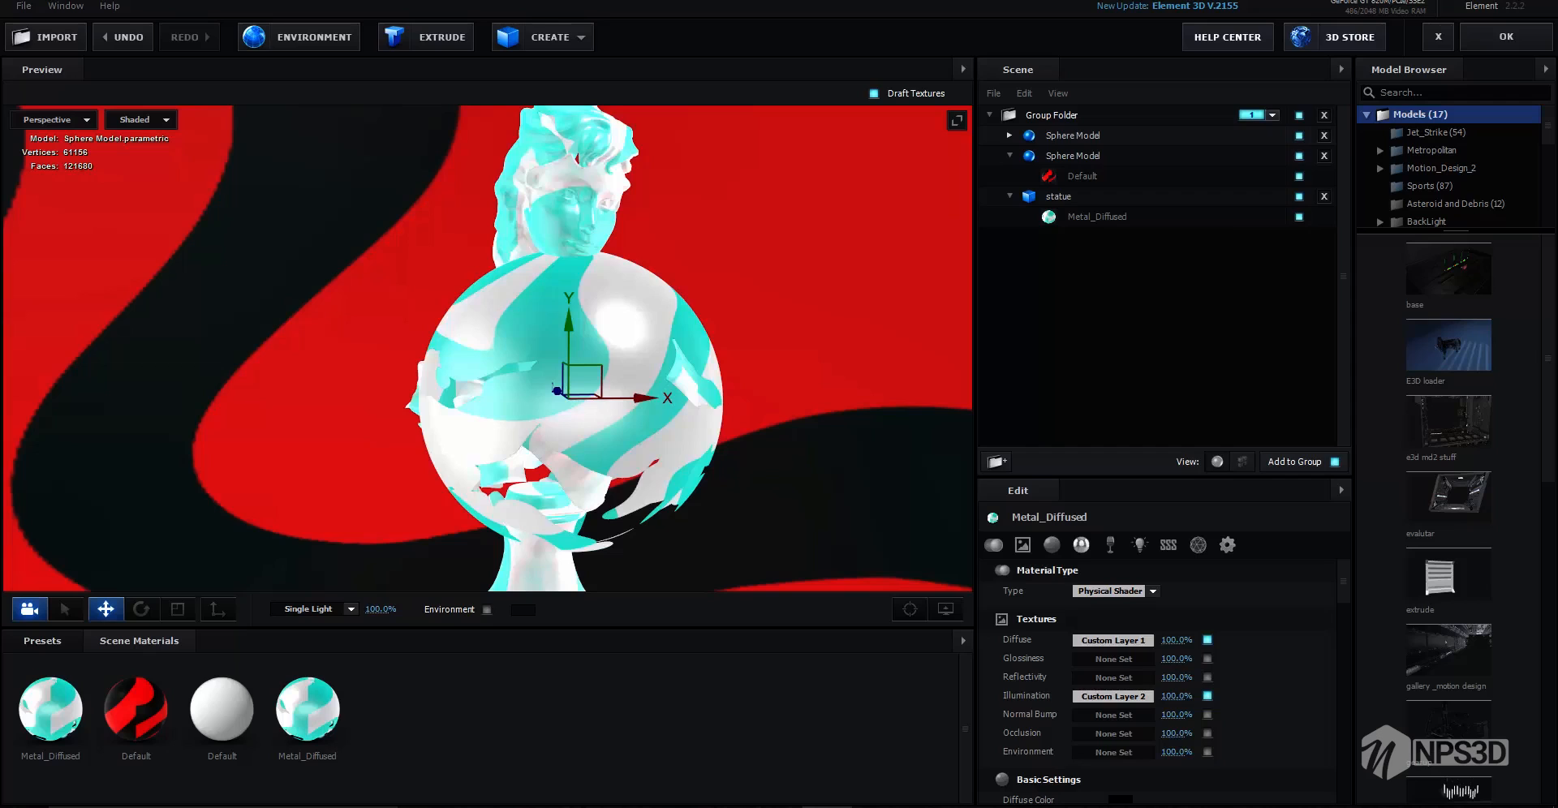
Set the new sphere's Reflect Mode to Spherical
left_click(1072, 136)
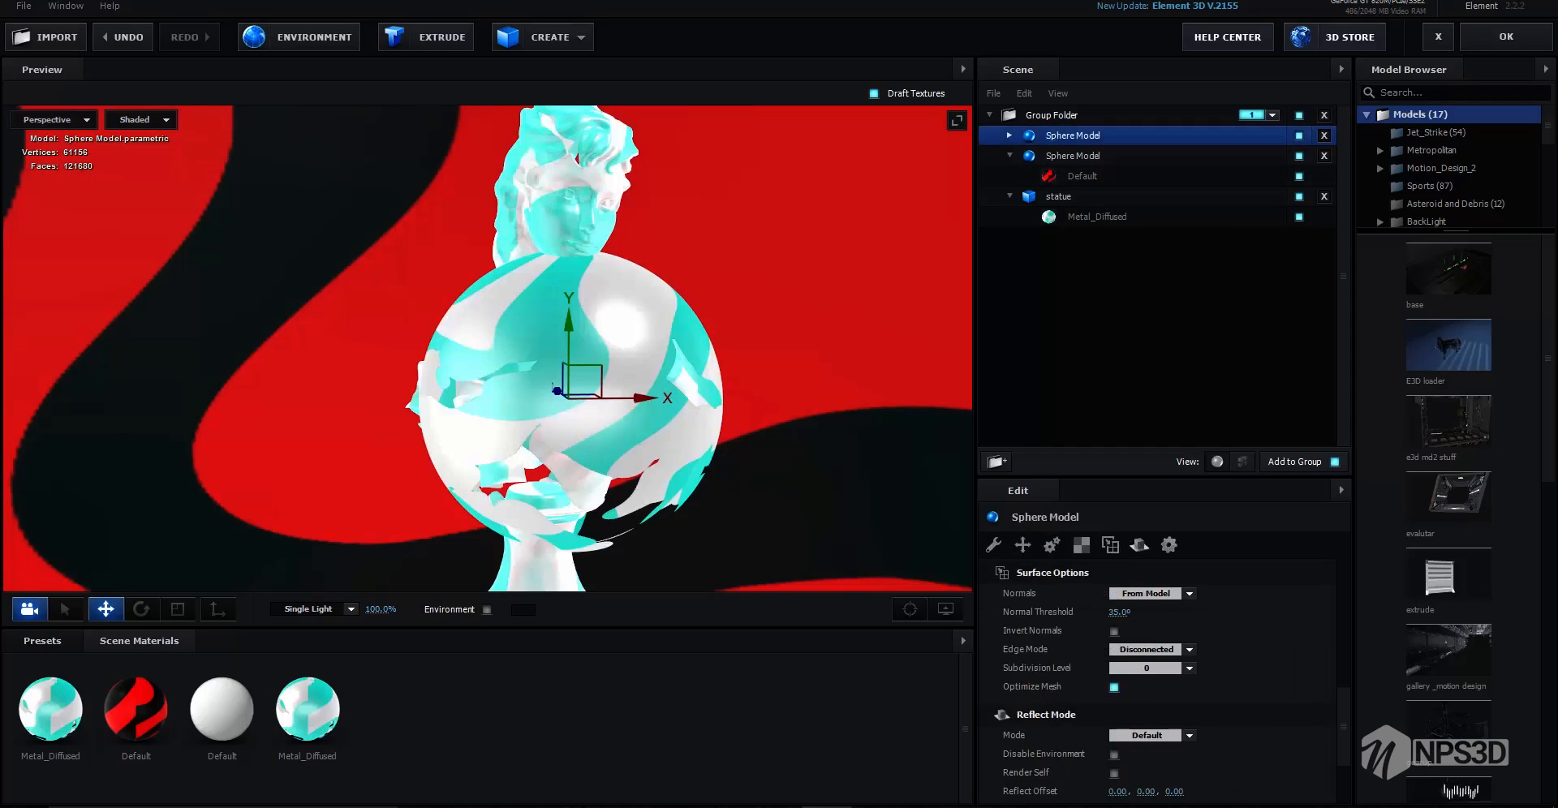
left_click(1139, 545)
left_click(1152, 592)
left_click(1163, 655)
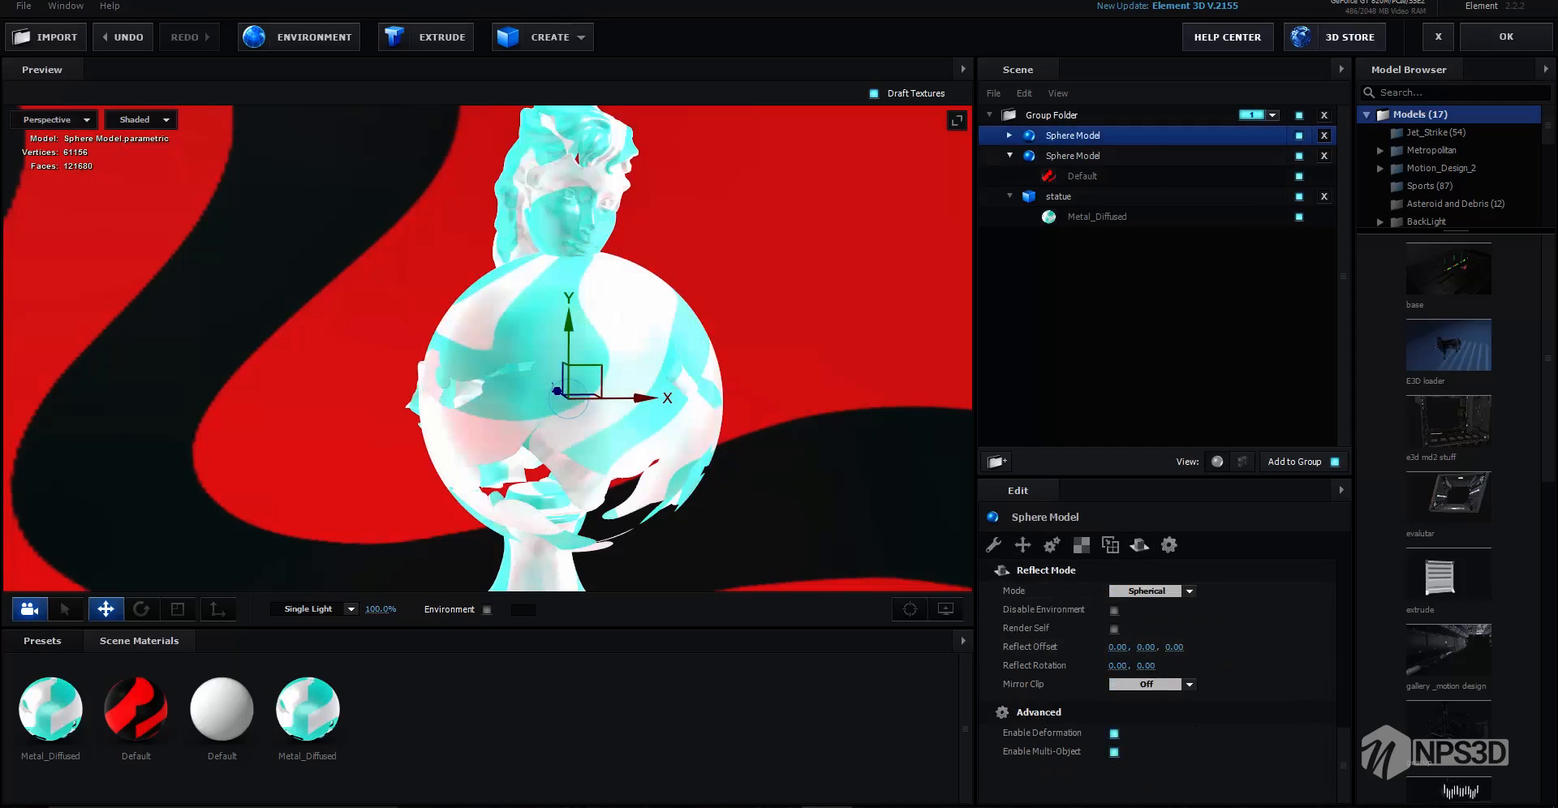
Set the glossiness of the sphere's Metal_Diffused copy to 89% and adjust its reflectivity intensity
left_click(1009, 135)
left_click(1097, 155)
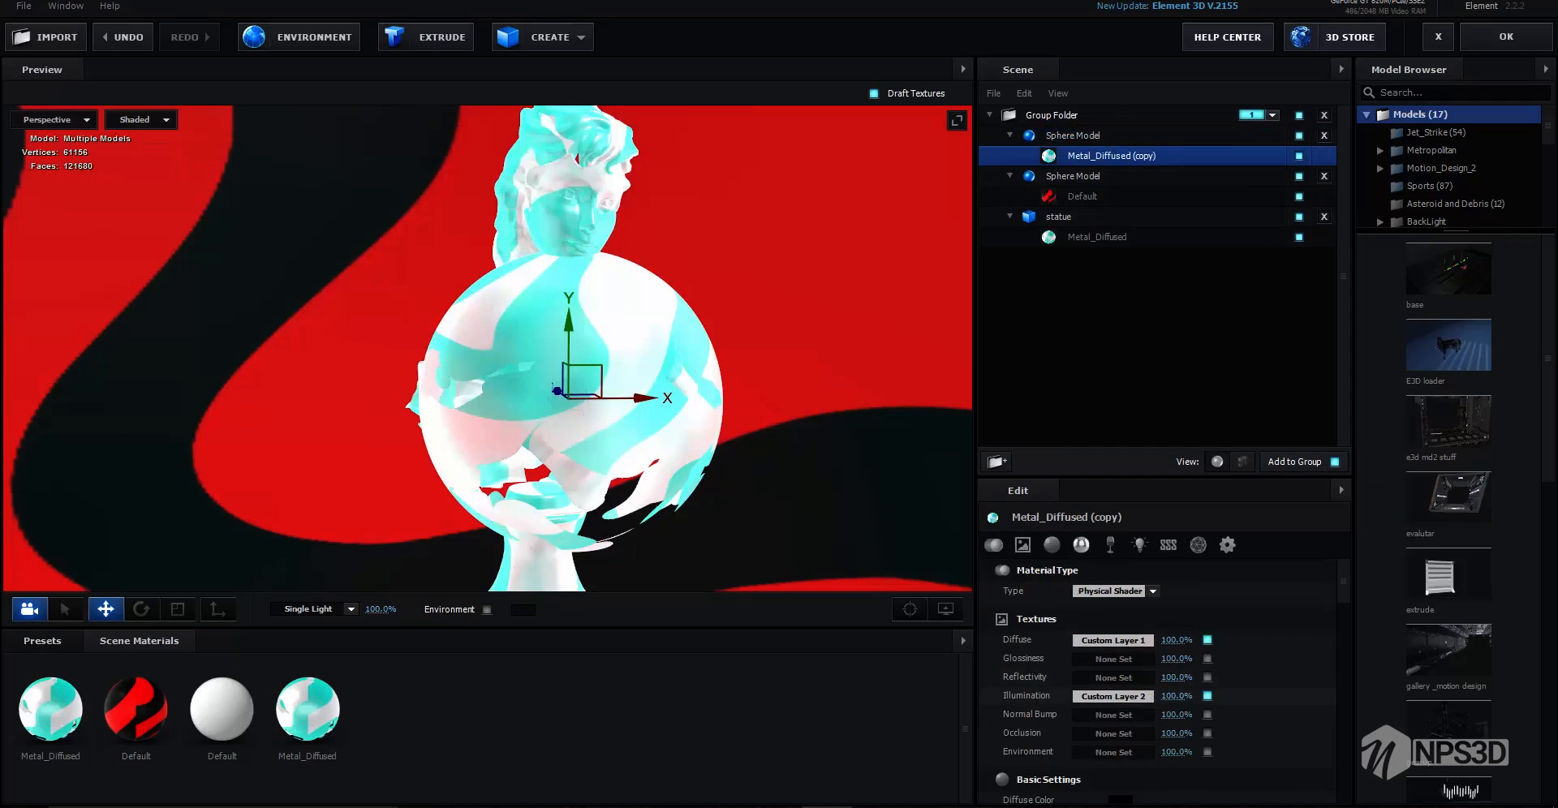
scroll(1160, 677, "down", 3)
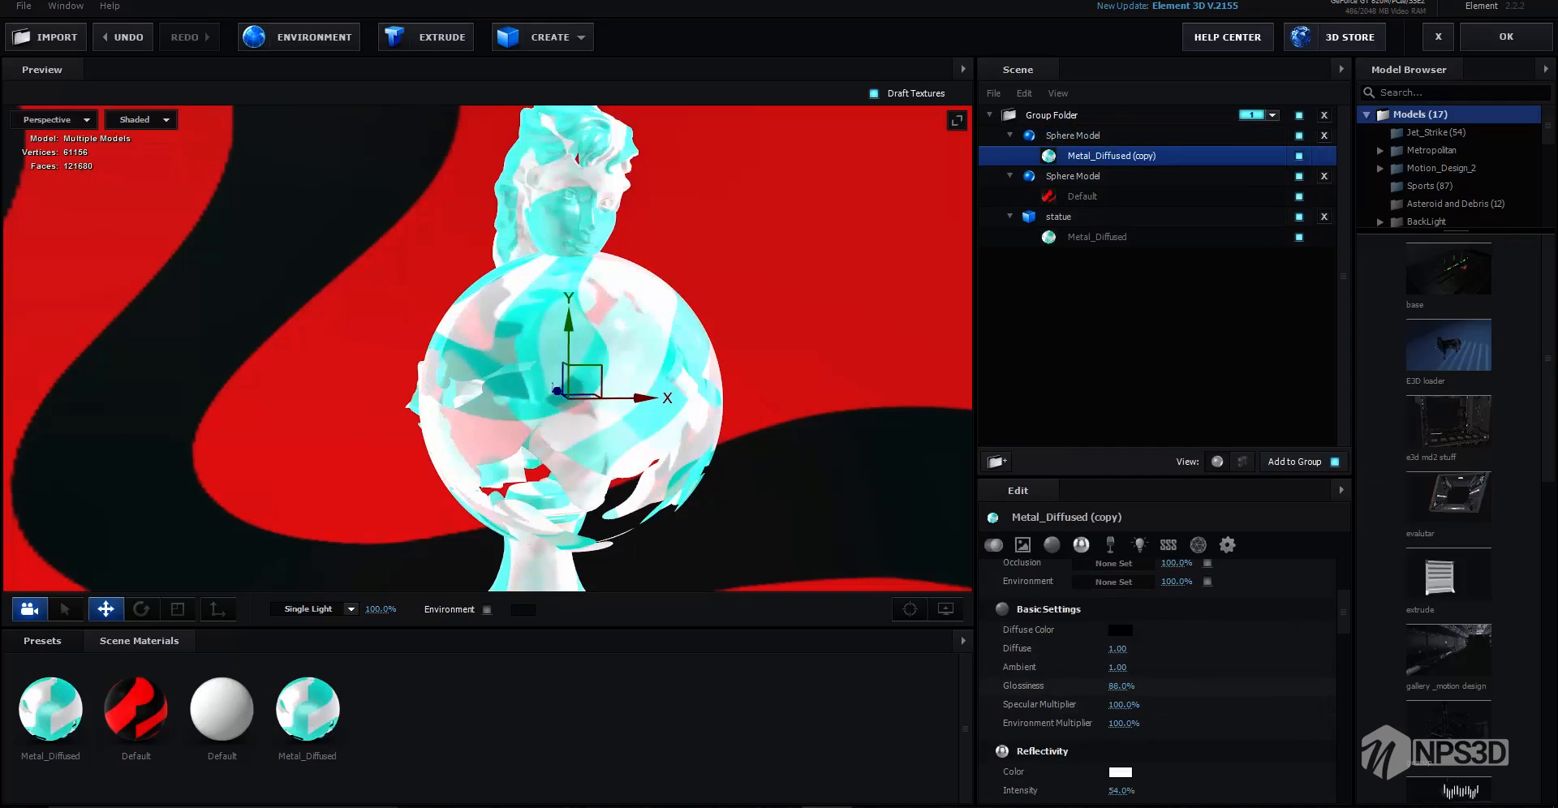
left_click_drag(1121, 687, 1127, 677)
scroll(1160, 665, "down", 2)
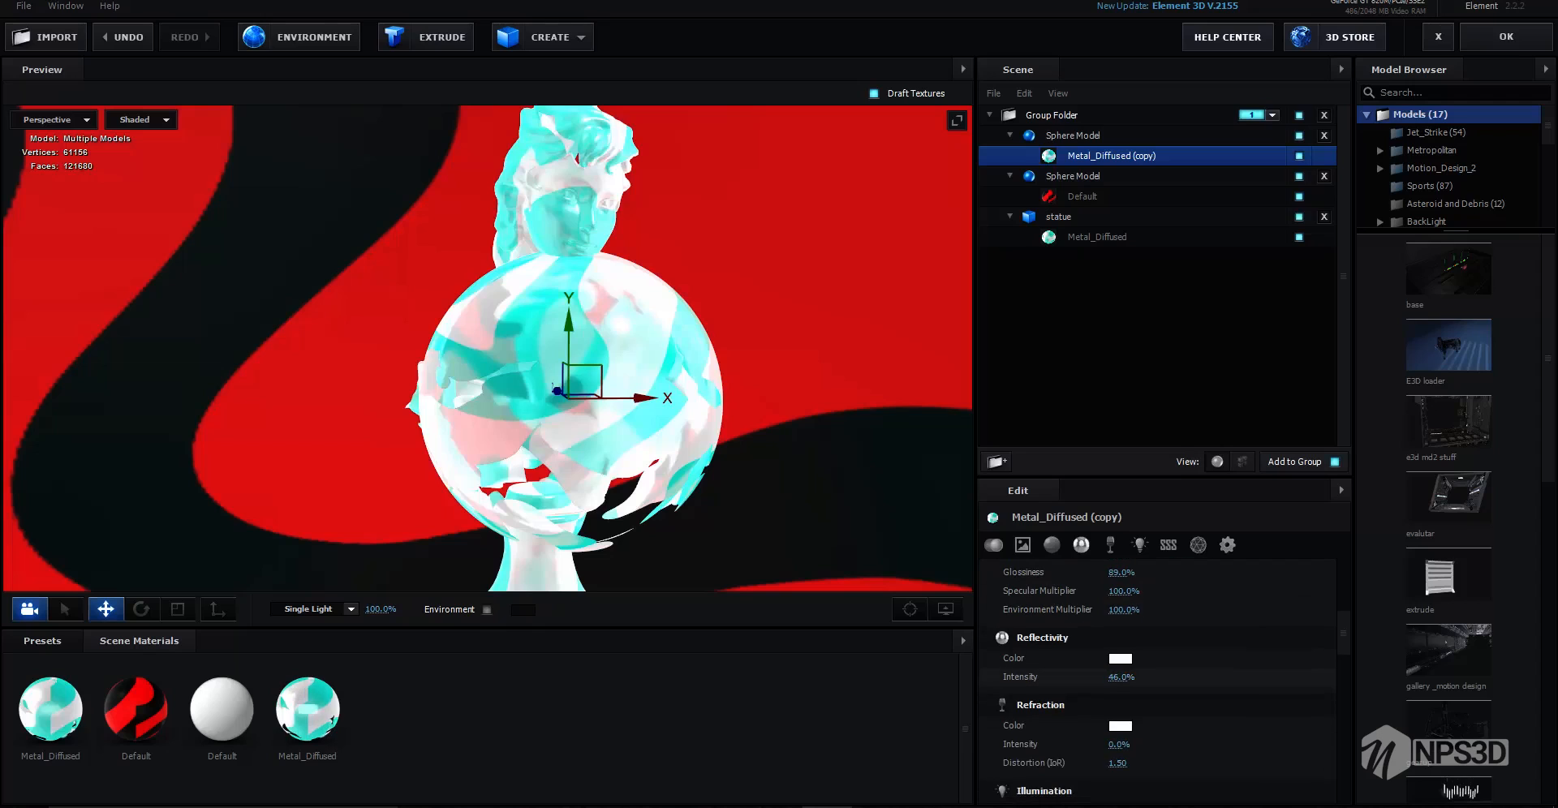
Move the new sphere out of the Group Folder and assign it to group 2
left_click(1009, 135)
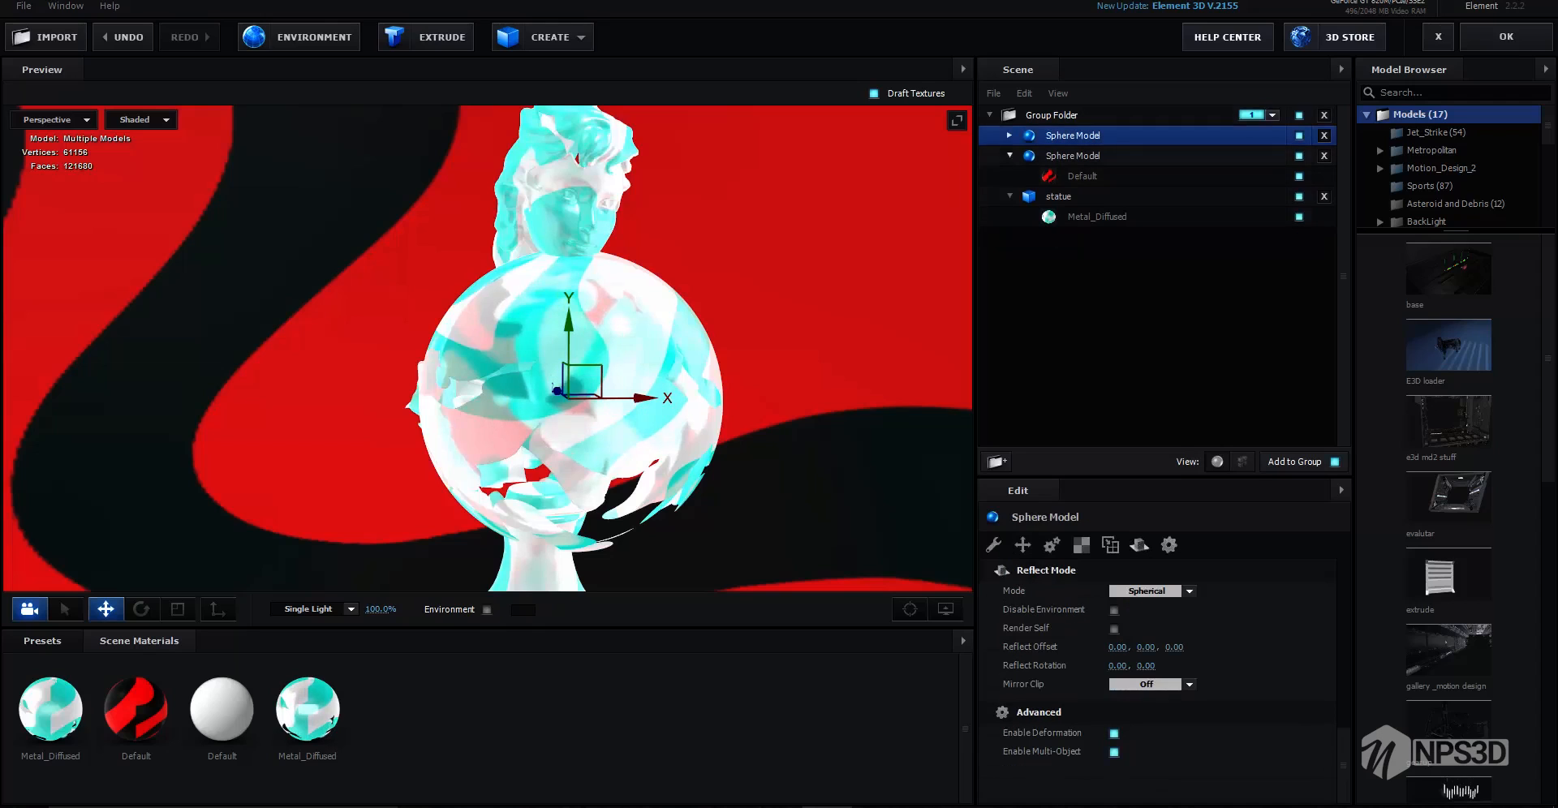
left_click_drag(1073, 136, 1069, 236)
left_click(1271, 217)
left_click(1279, 241)
scroll(487, 365, "up", 3)
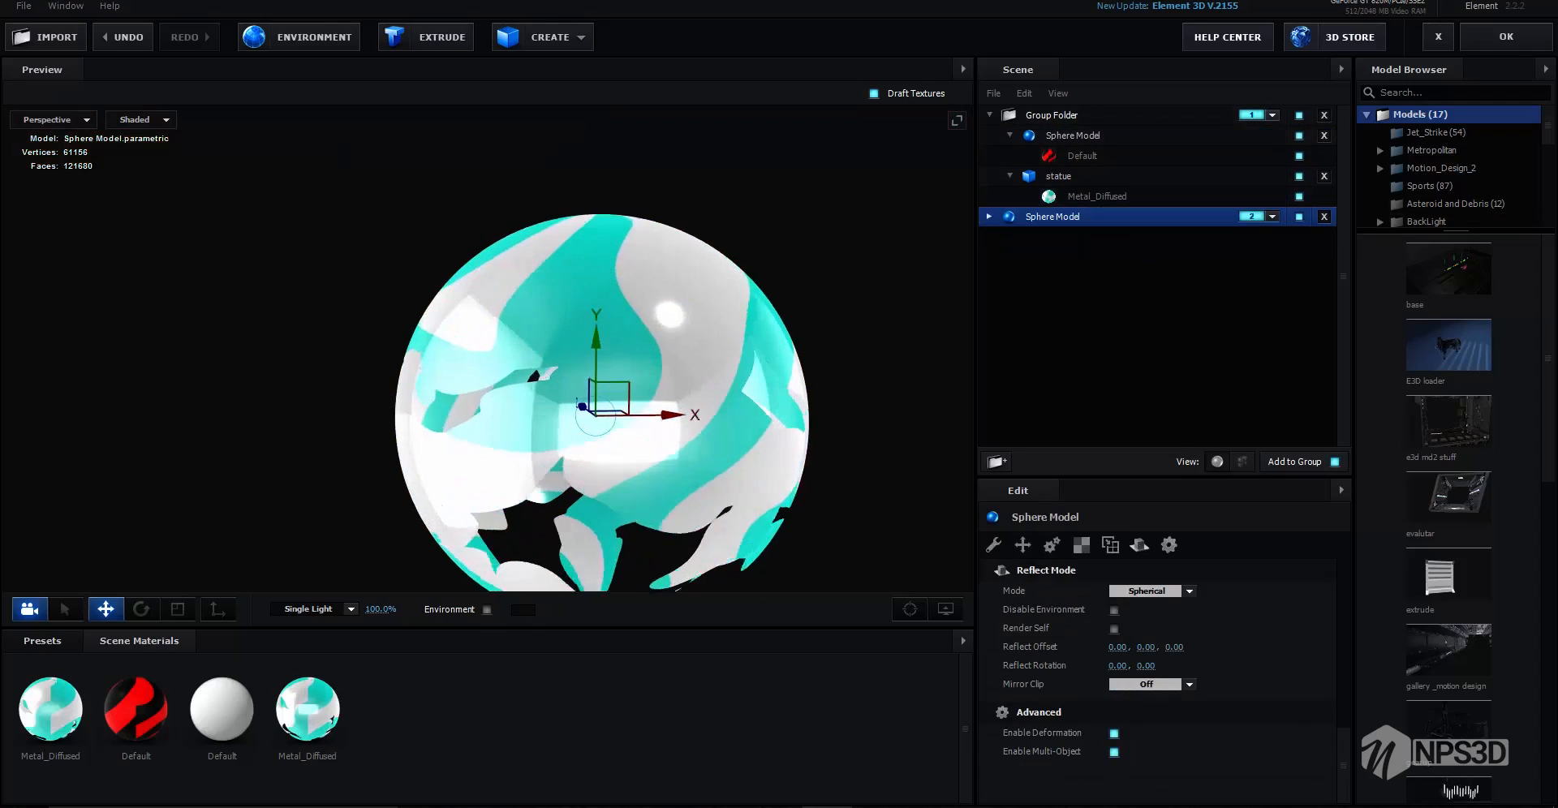
scroll(600, 398, "down", 3)
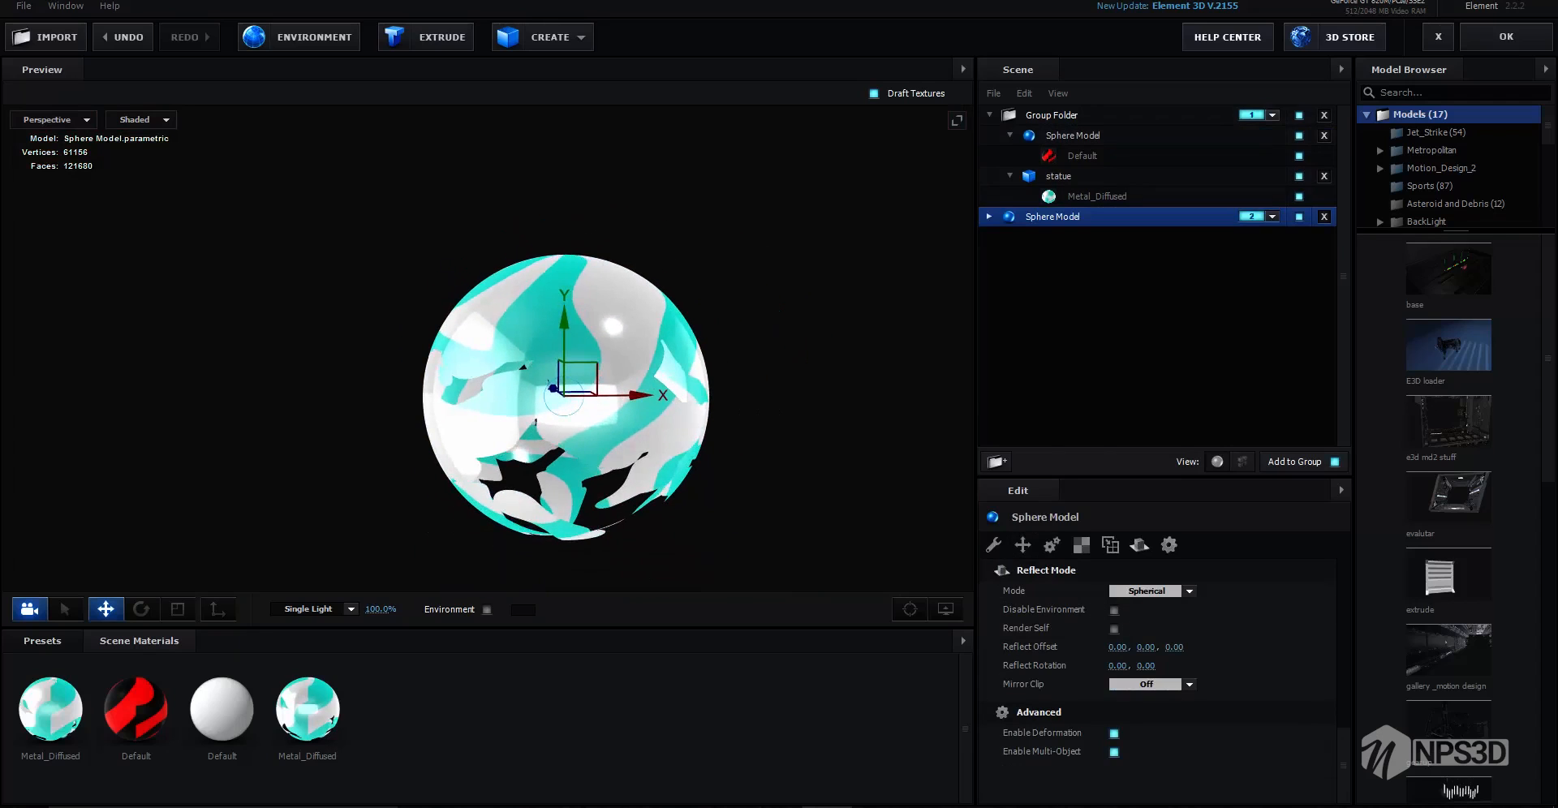
Turn off the statue model's visibility in group 1 and apply the scene to the composition
left_click(1073, 135)
left_click(1058, 156)
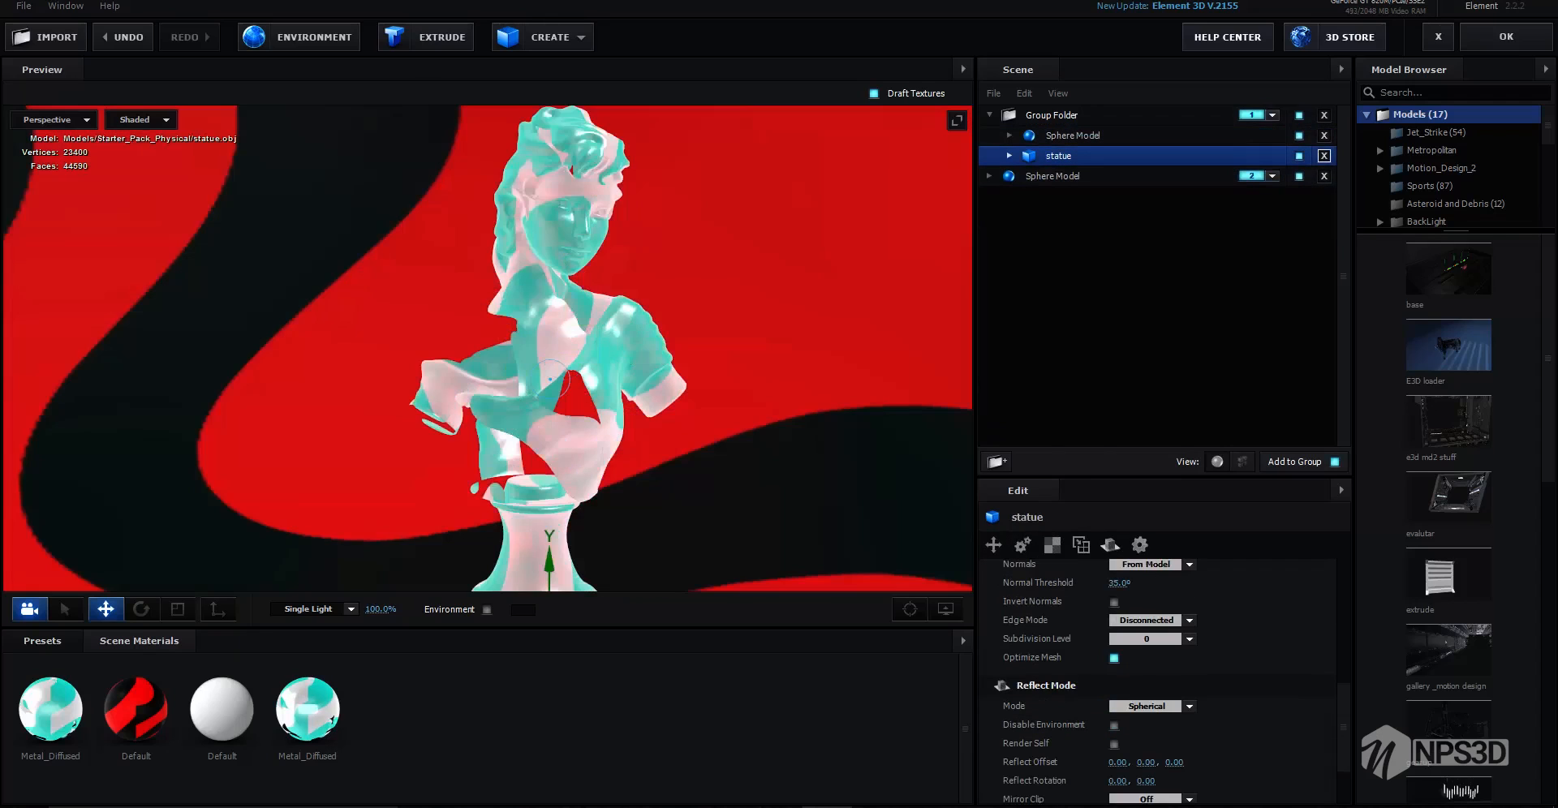
left_click(1299, 156)
left_click(1052, 176)
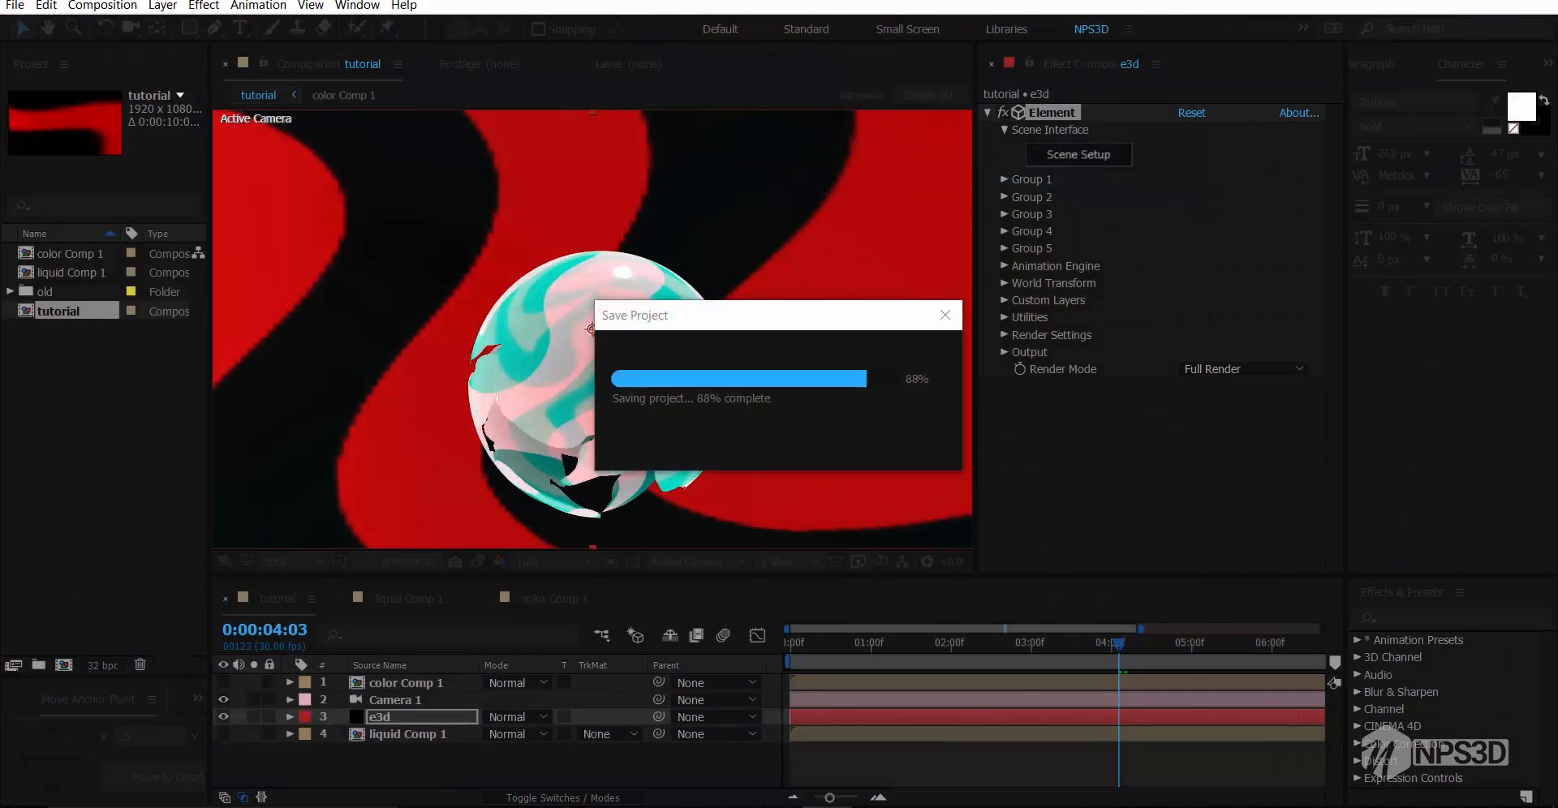
Set the Group 2 Particle Replicator position to 960, 512 to raise the sphere in the frame
scroll(592, 329, "down", 2)
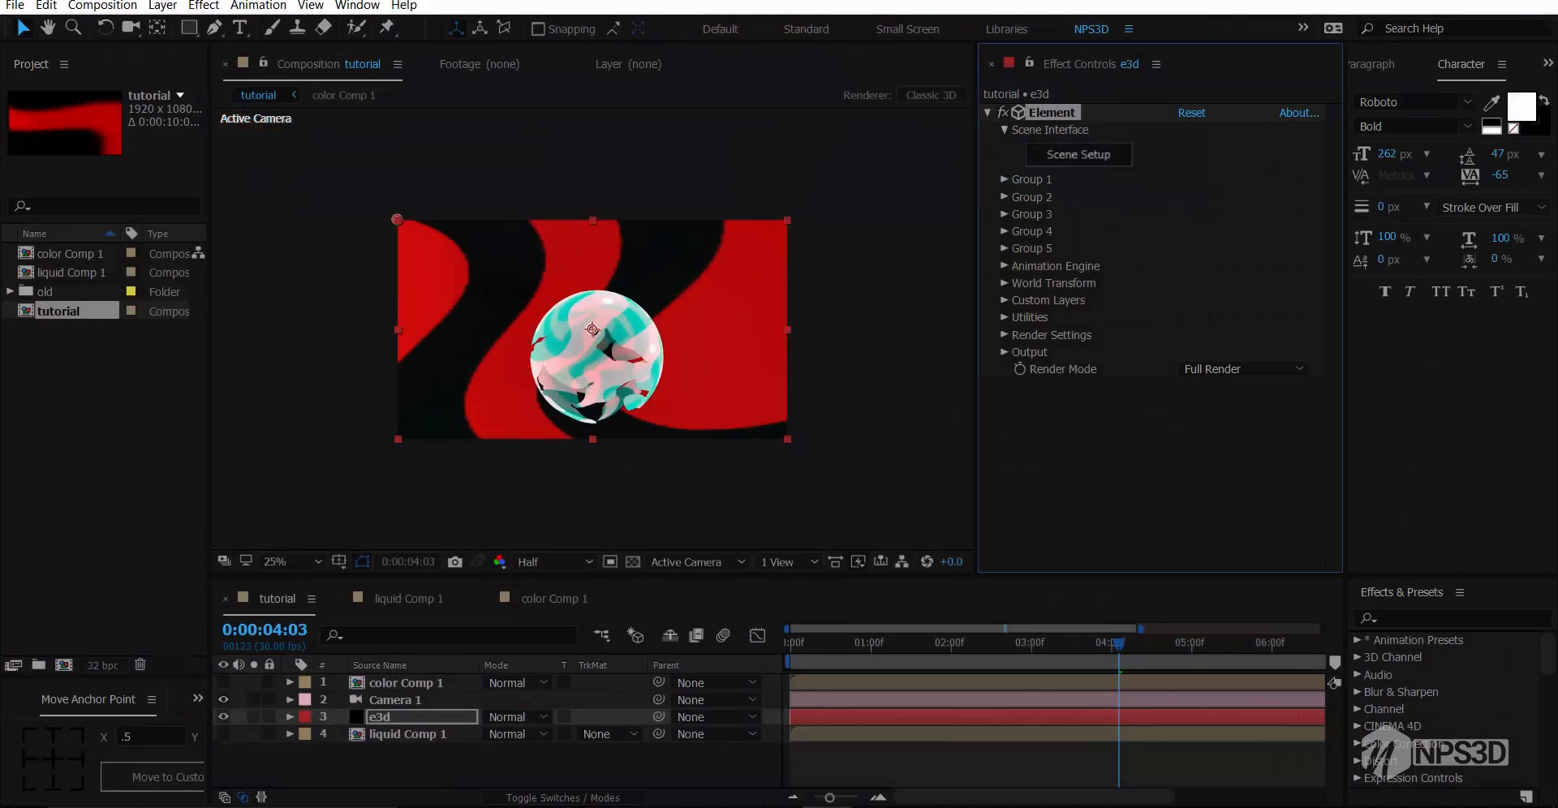
left_click(1004, 197)
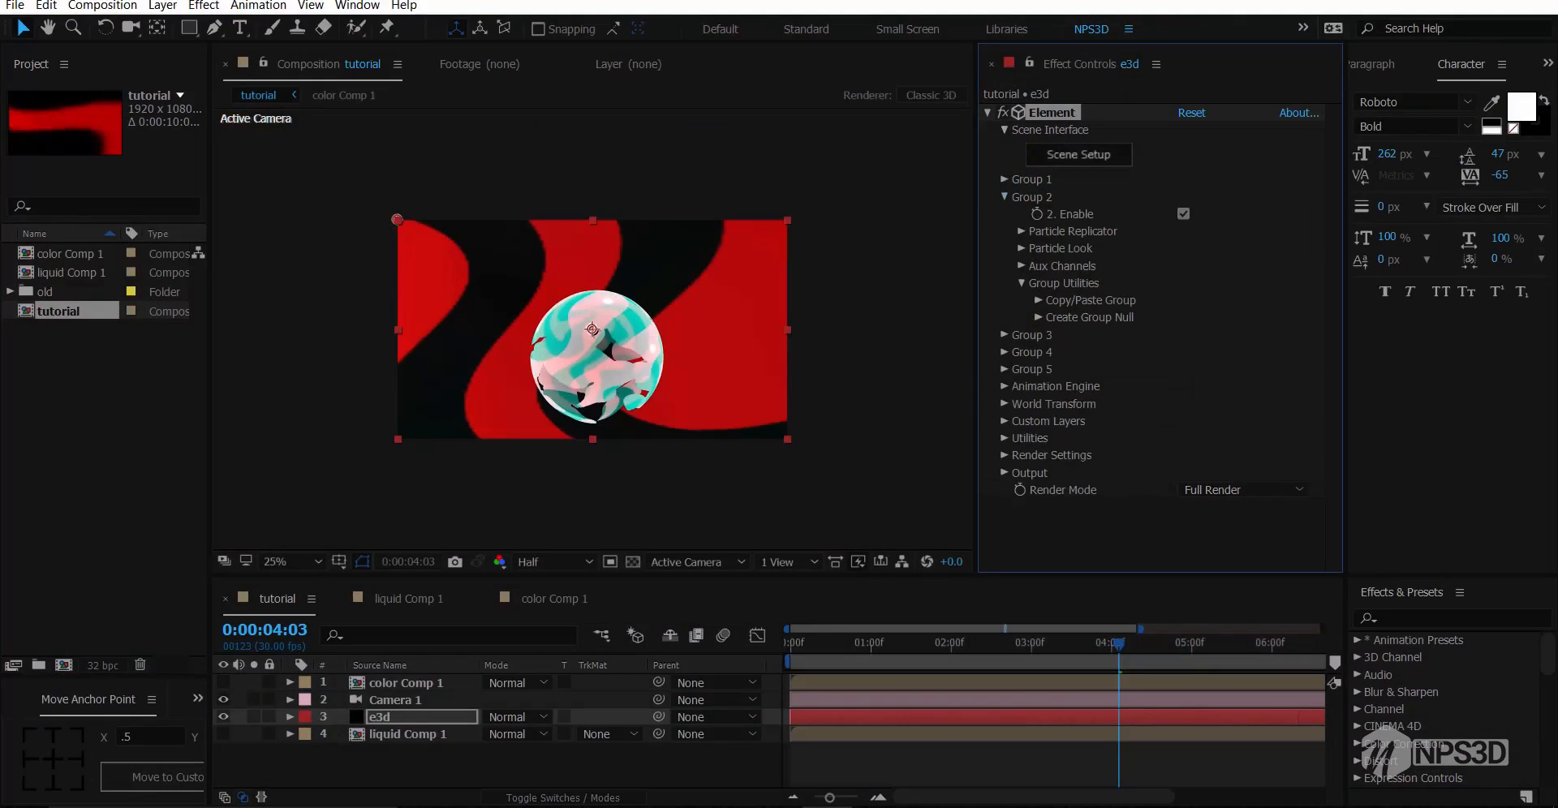
left_click(1021, 231)
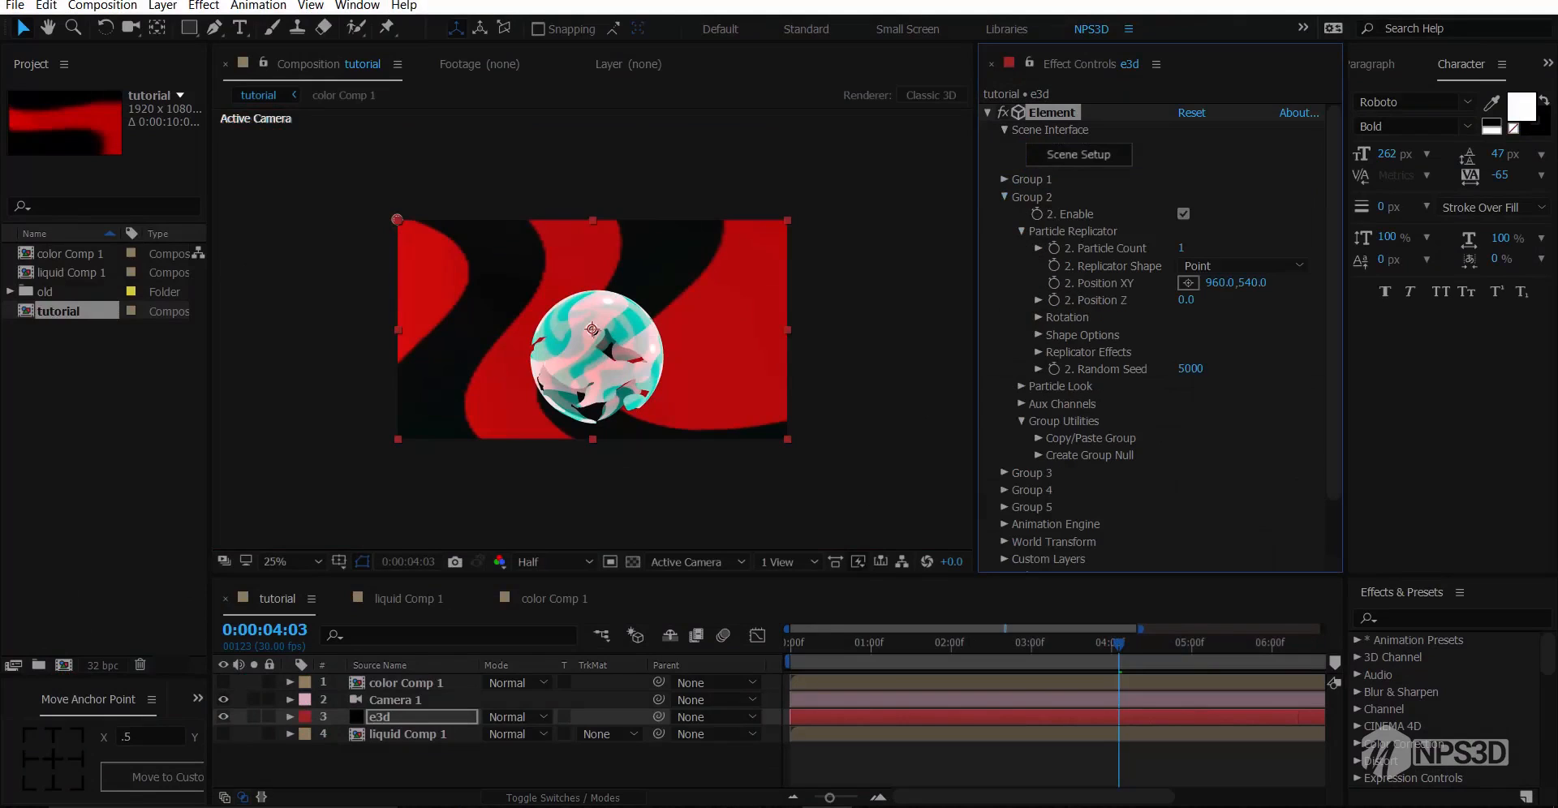
left_click_drag(1252, 283, 1233, 283)
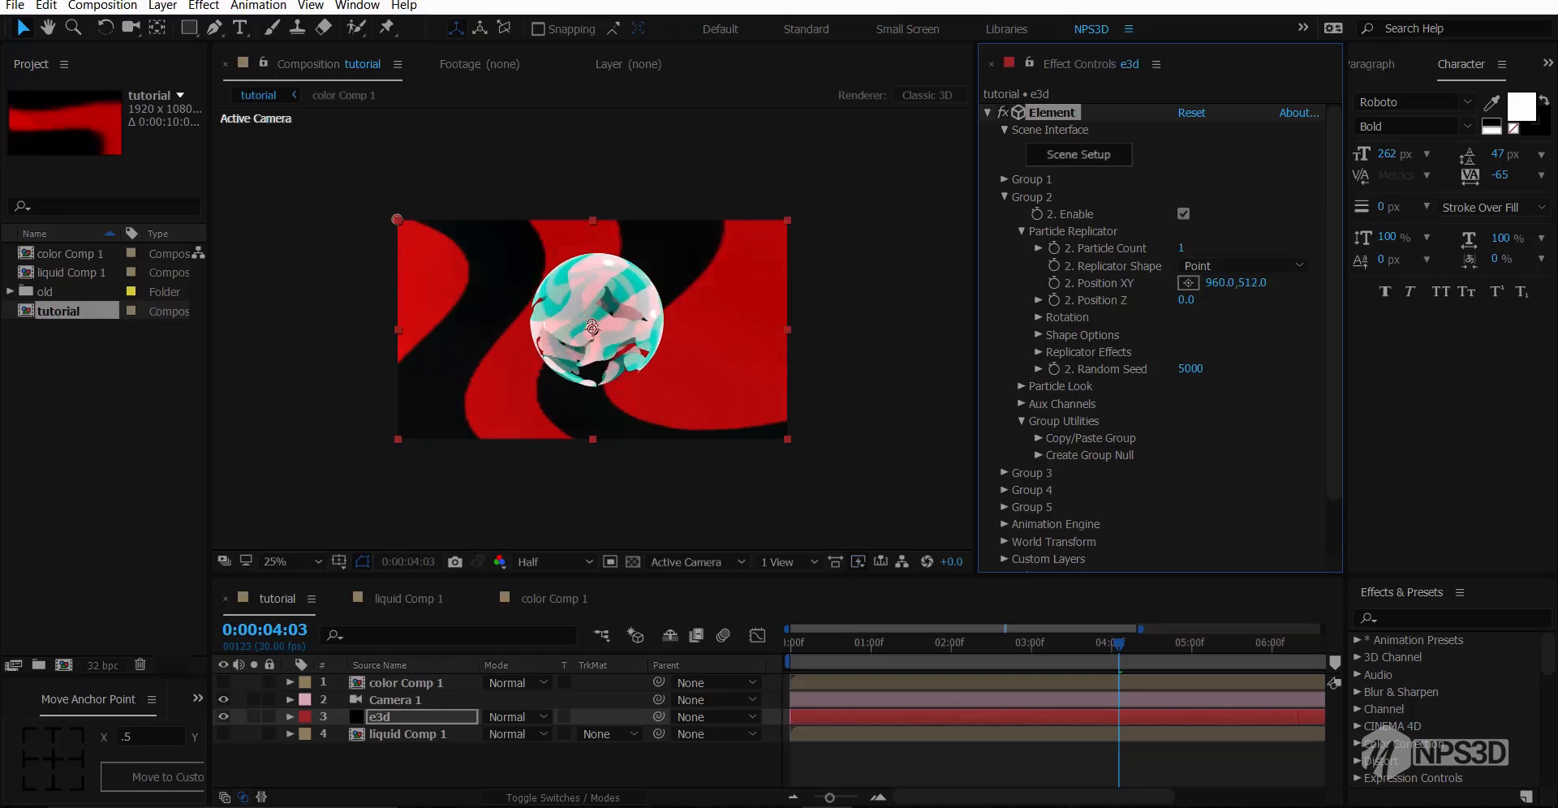
left_click(1005, 197)
Switch the Element effect's Render Mode to Preview
left_click(1249, 369)
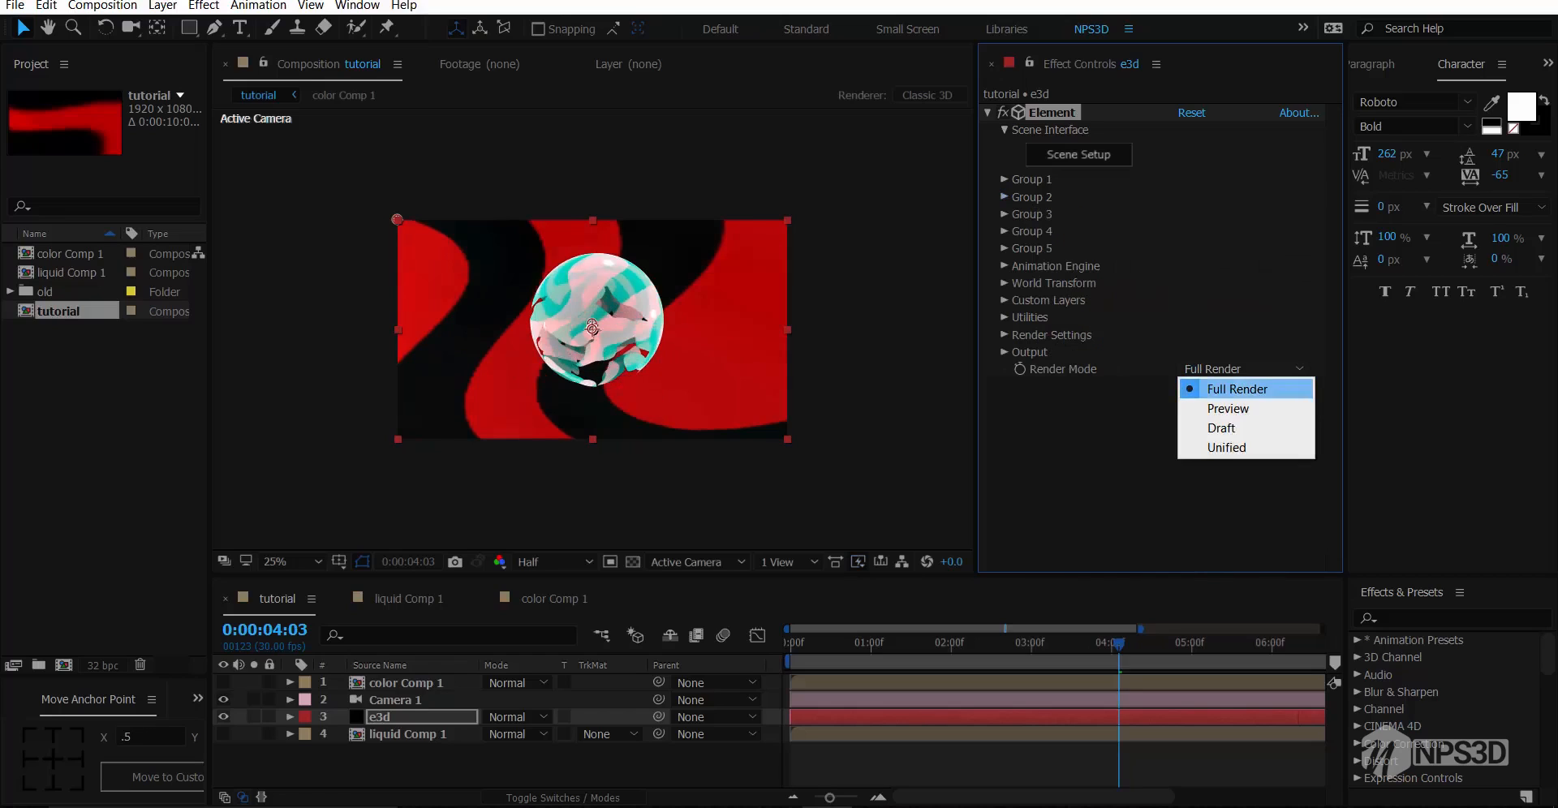
left_click(1241, 409)
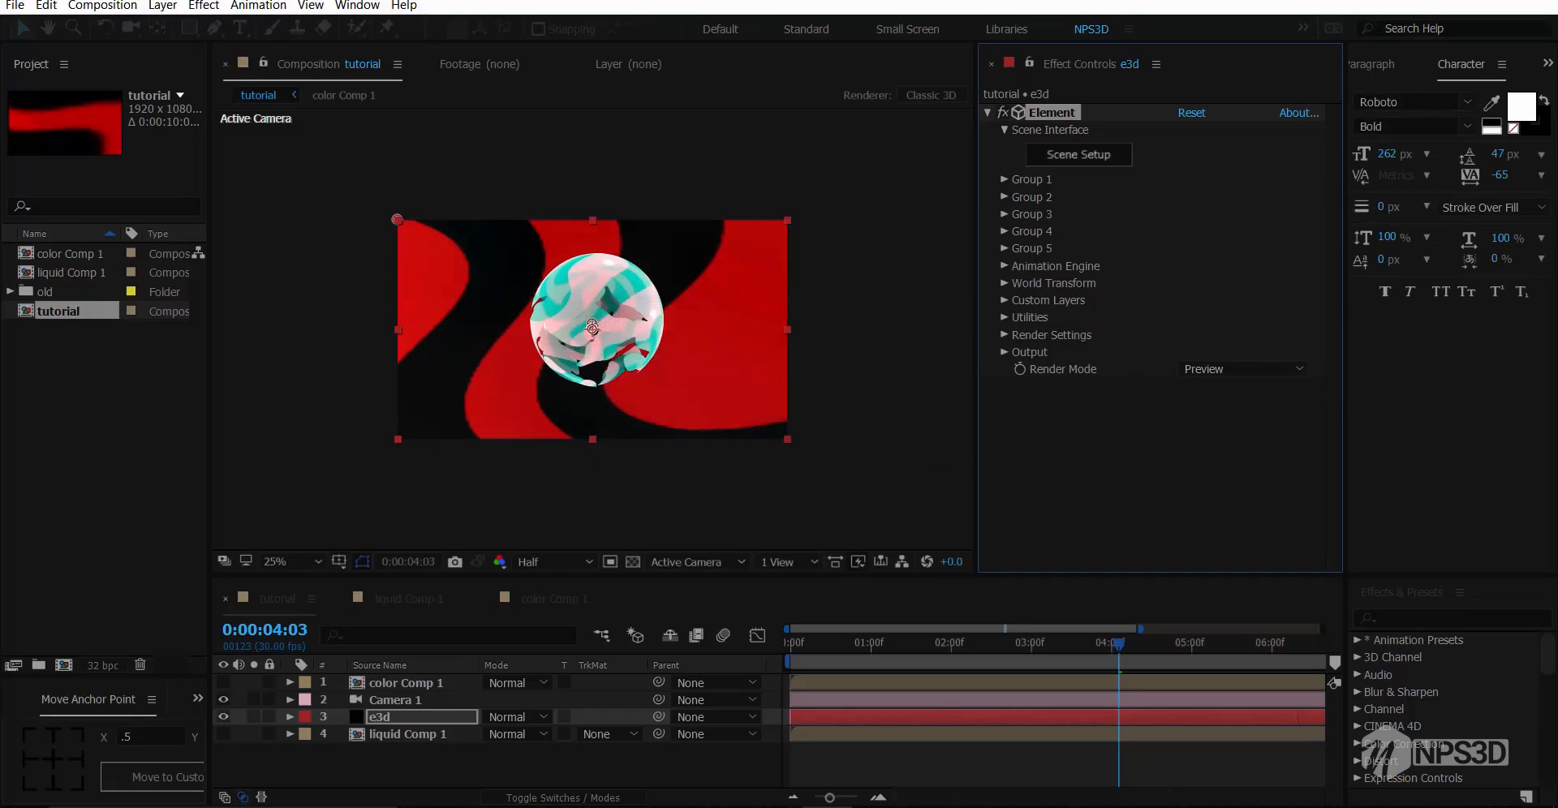
scroll(592, 329, "up", 2)
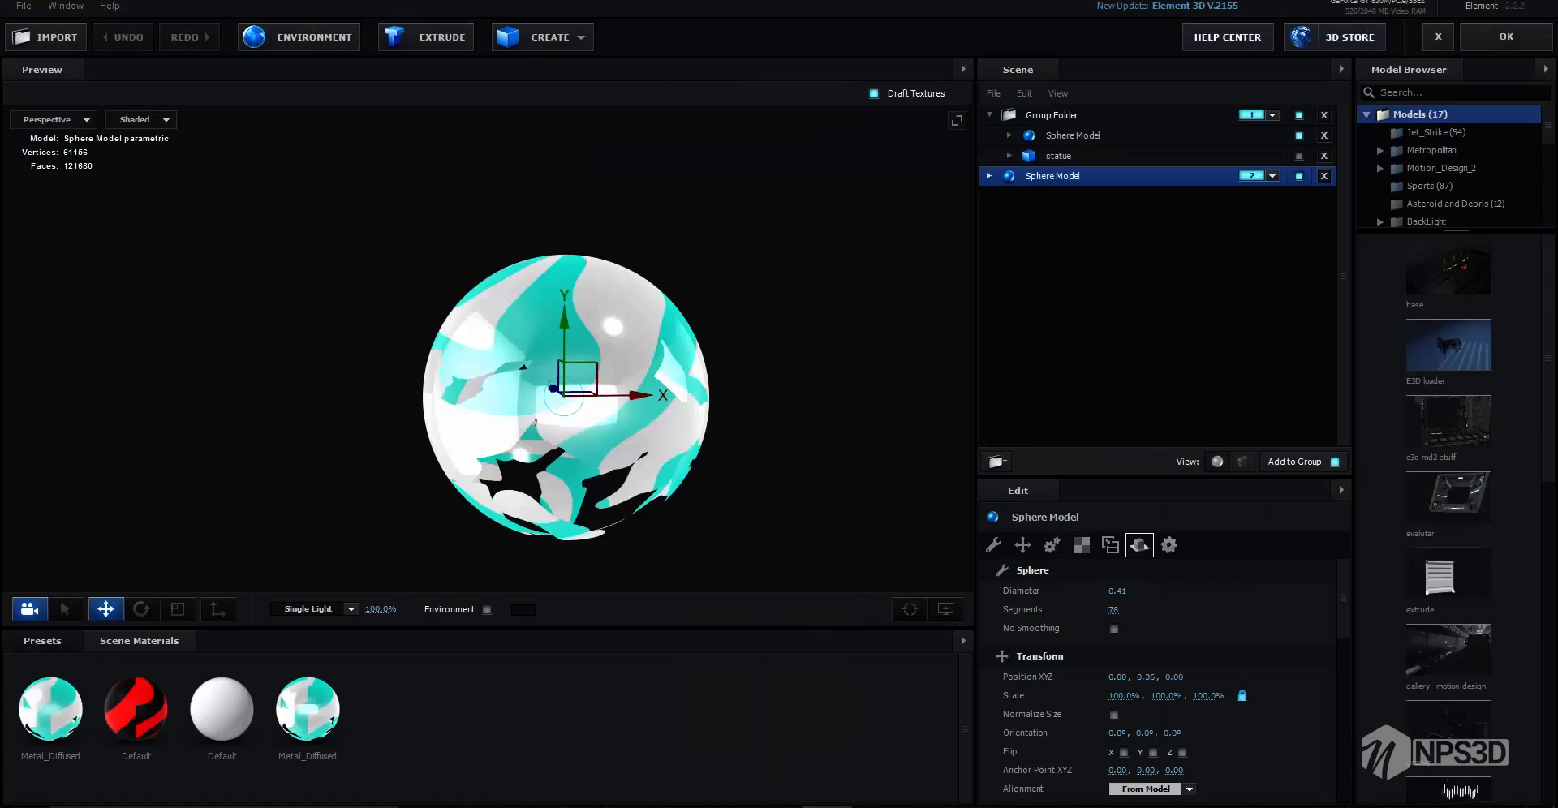
In the Element scene setup, set the group 2 sphere's Normals to Dynamic (Deform) and change its Edge Mode
left_click(1139, 545)
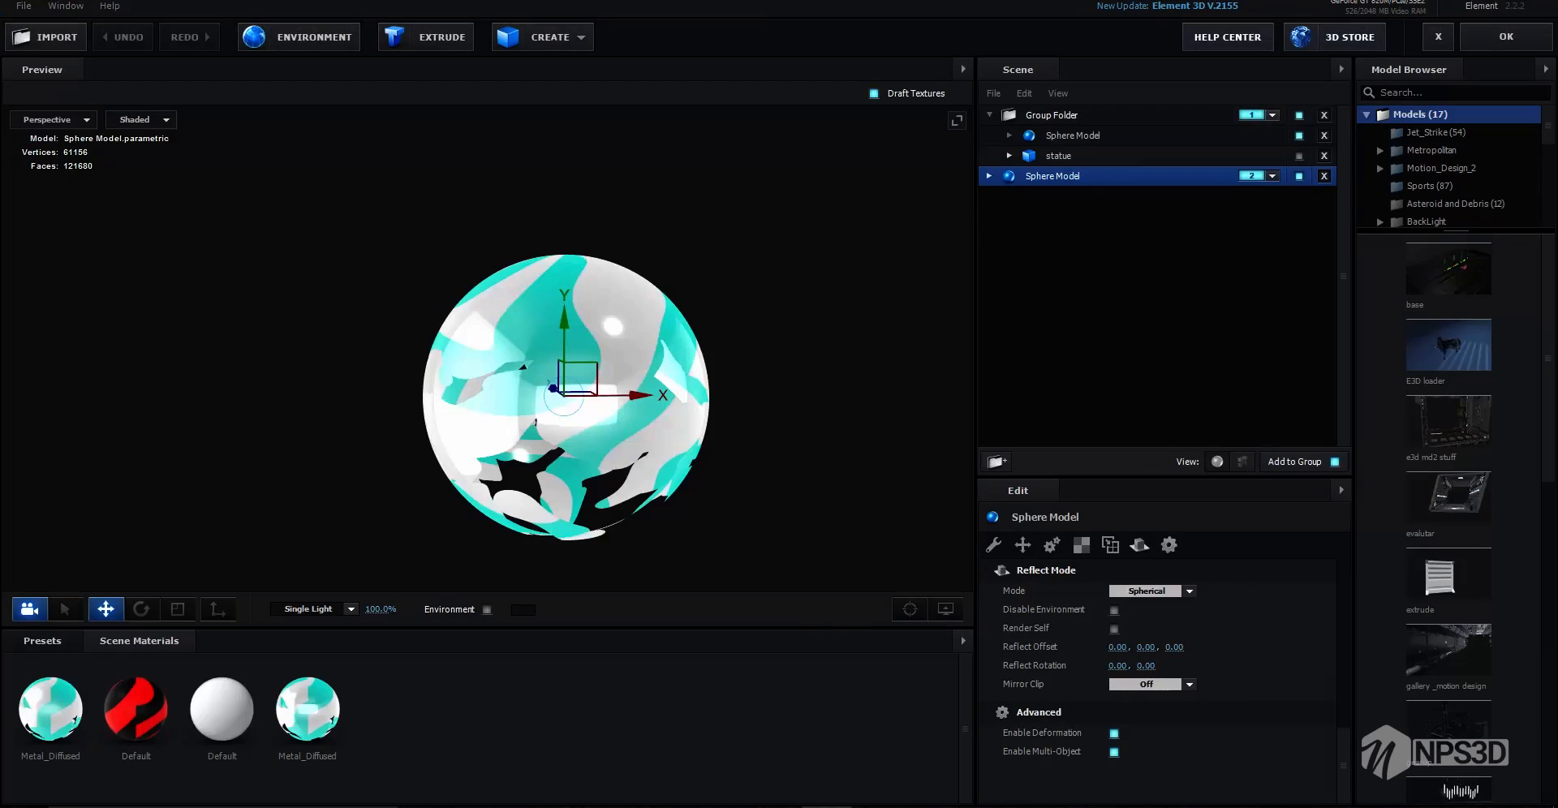
left_click(989, 176)
scroll(1160, 666, "up", 10)
scroll(1160, 665, "down", 5)
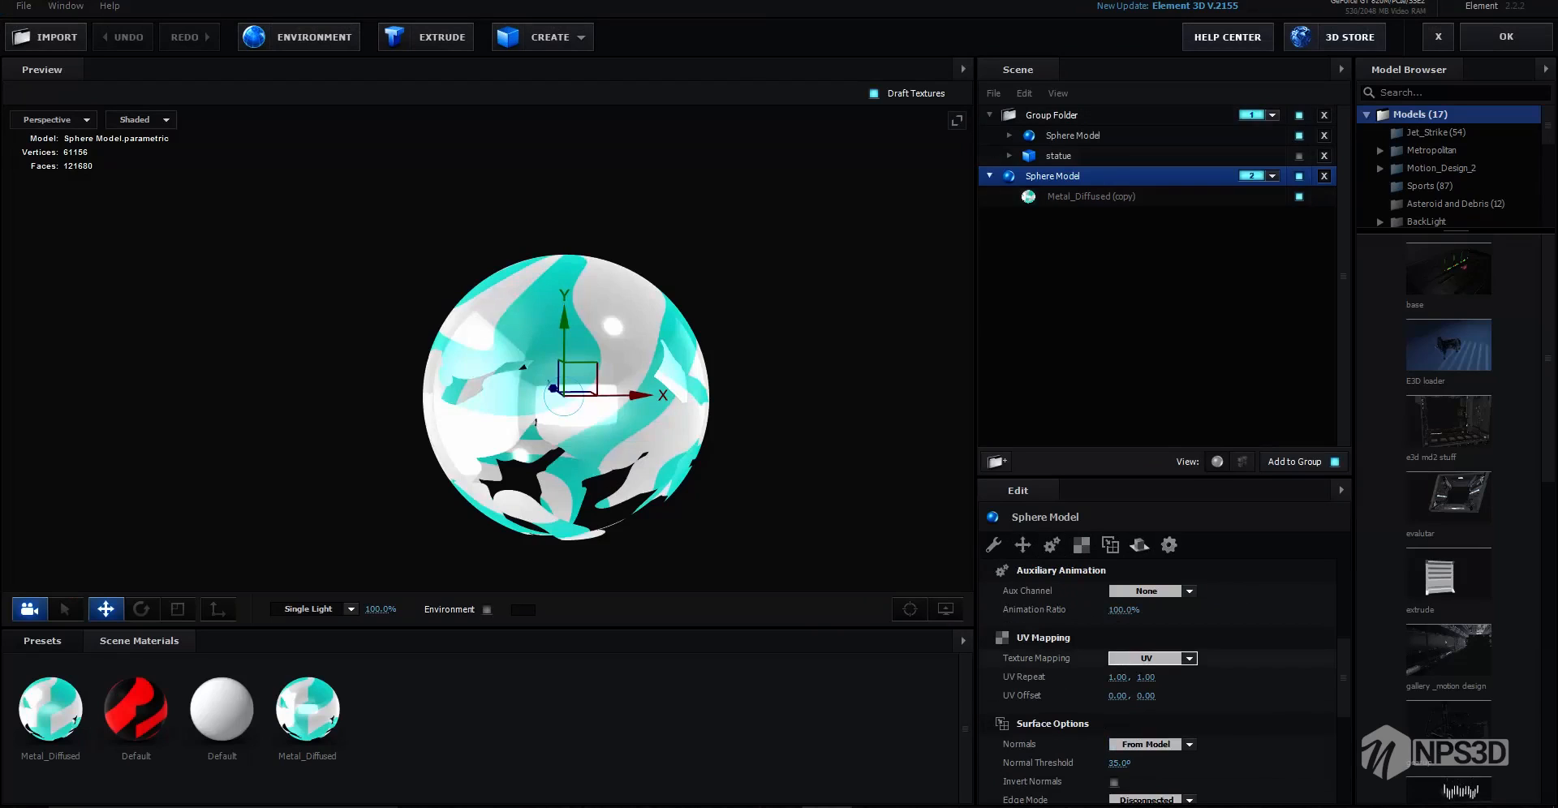
scroll(1160, 665, "down", 3)
left_click(1146, 630)
left_click(1144, 673)
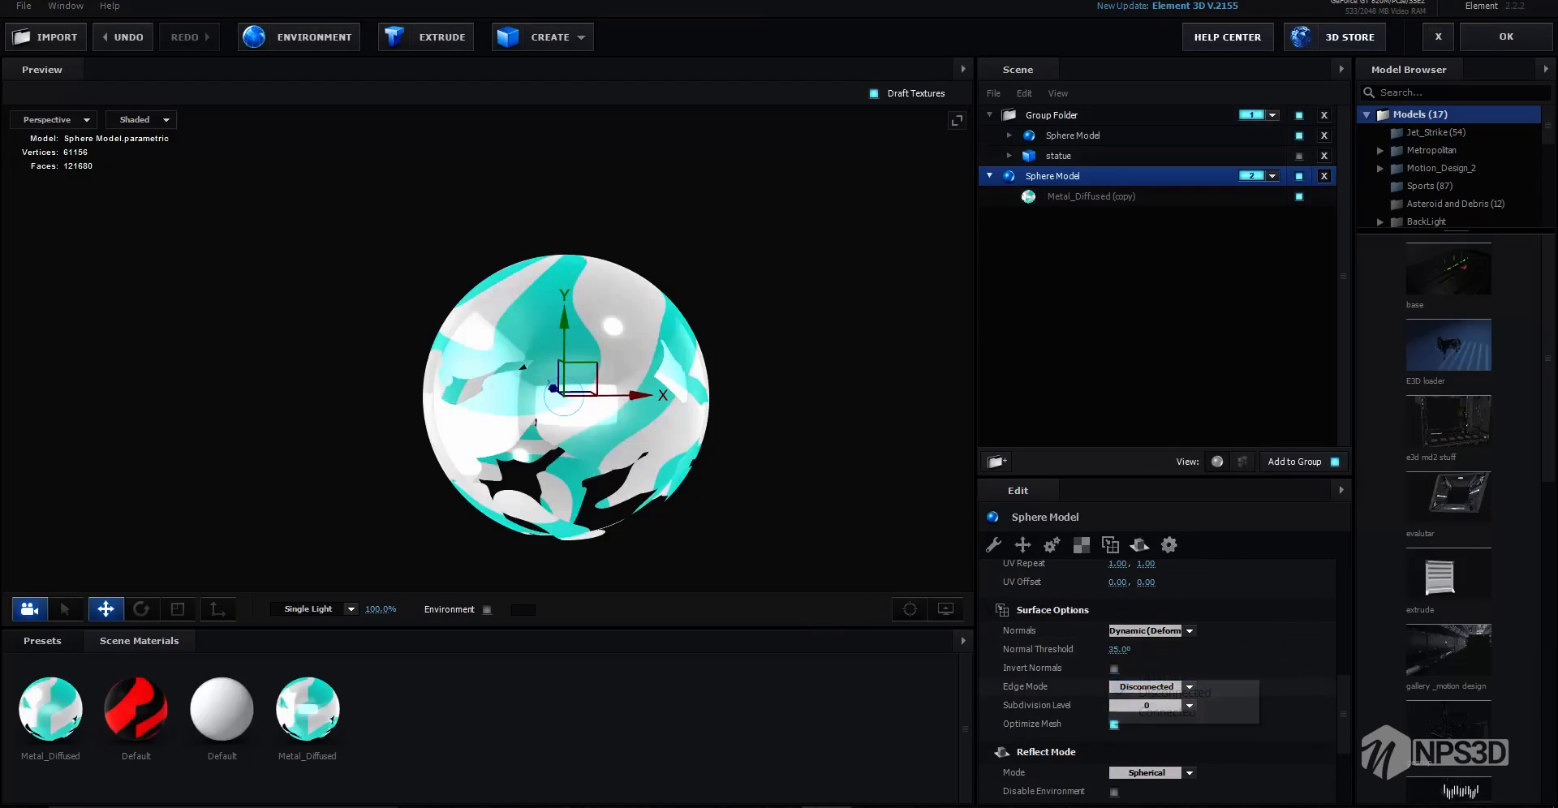
left_click(1146, 687)
left_click(1144, 712)
Set the glossiness of the group 2 sphere's Metal_Diffused (copy) material to 5% and apply the scene
left_click(1091, 196)
scroll(1160, 665, "down", 4)
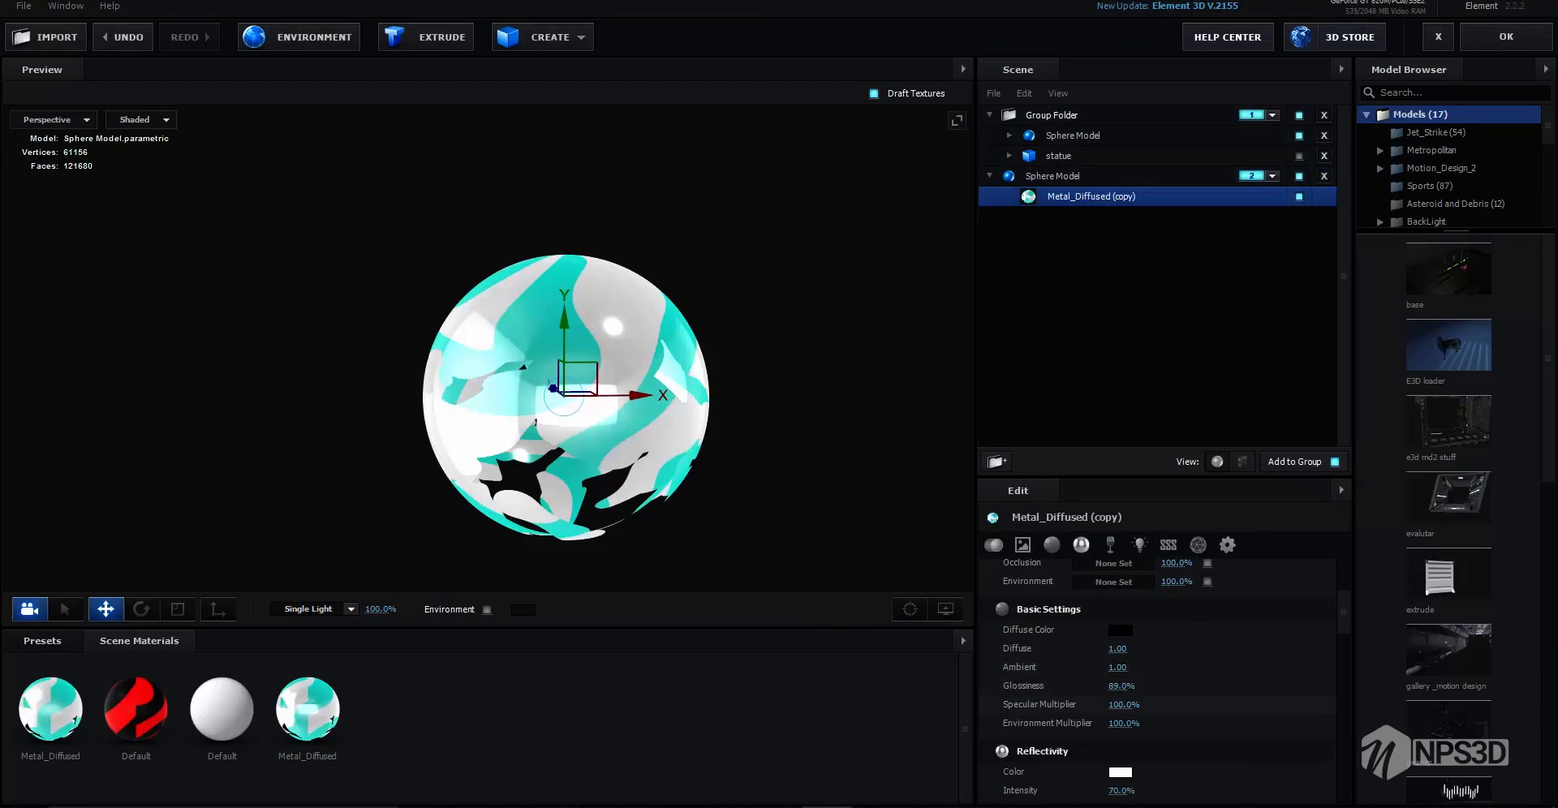
left_click_drag(1117, 686, 1135, 686)
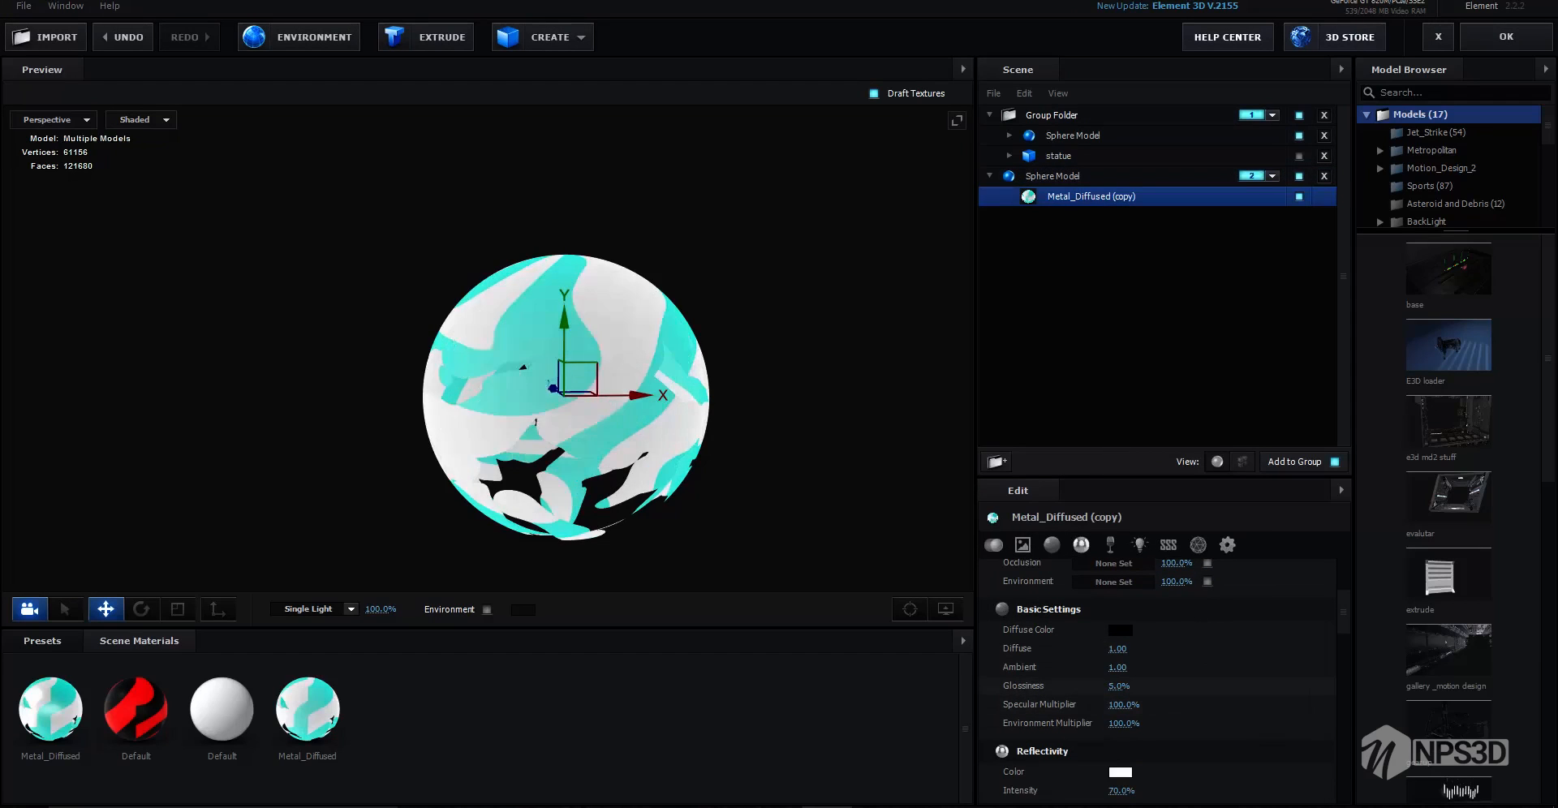
left_click(1506, 37)
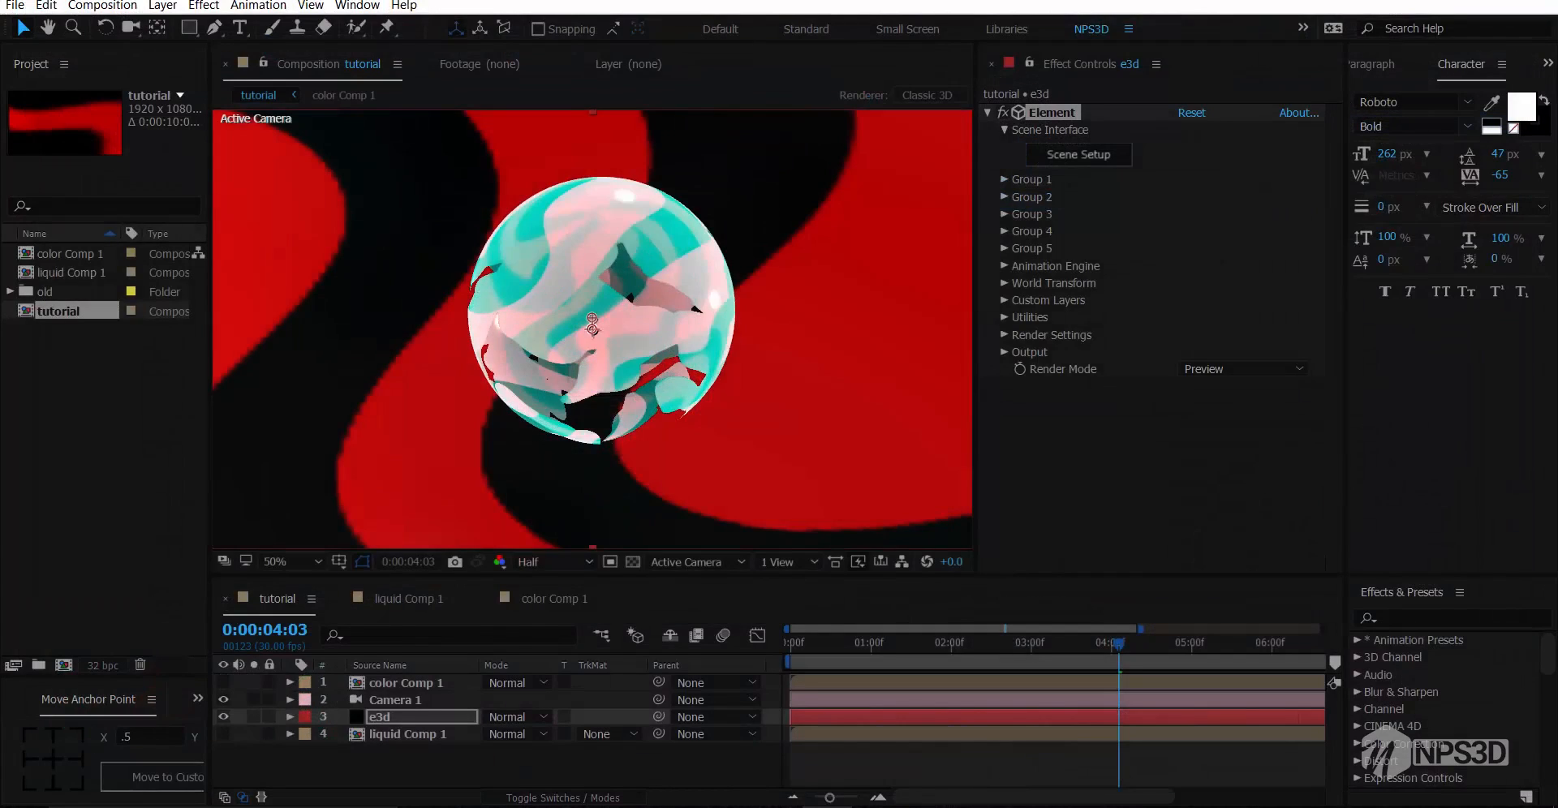
Enable Noise in the Deform settings of Group 2's Particle Look
left_click(1004, 198)
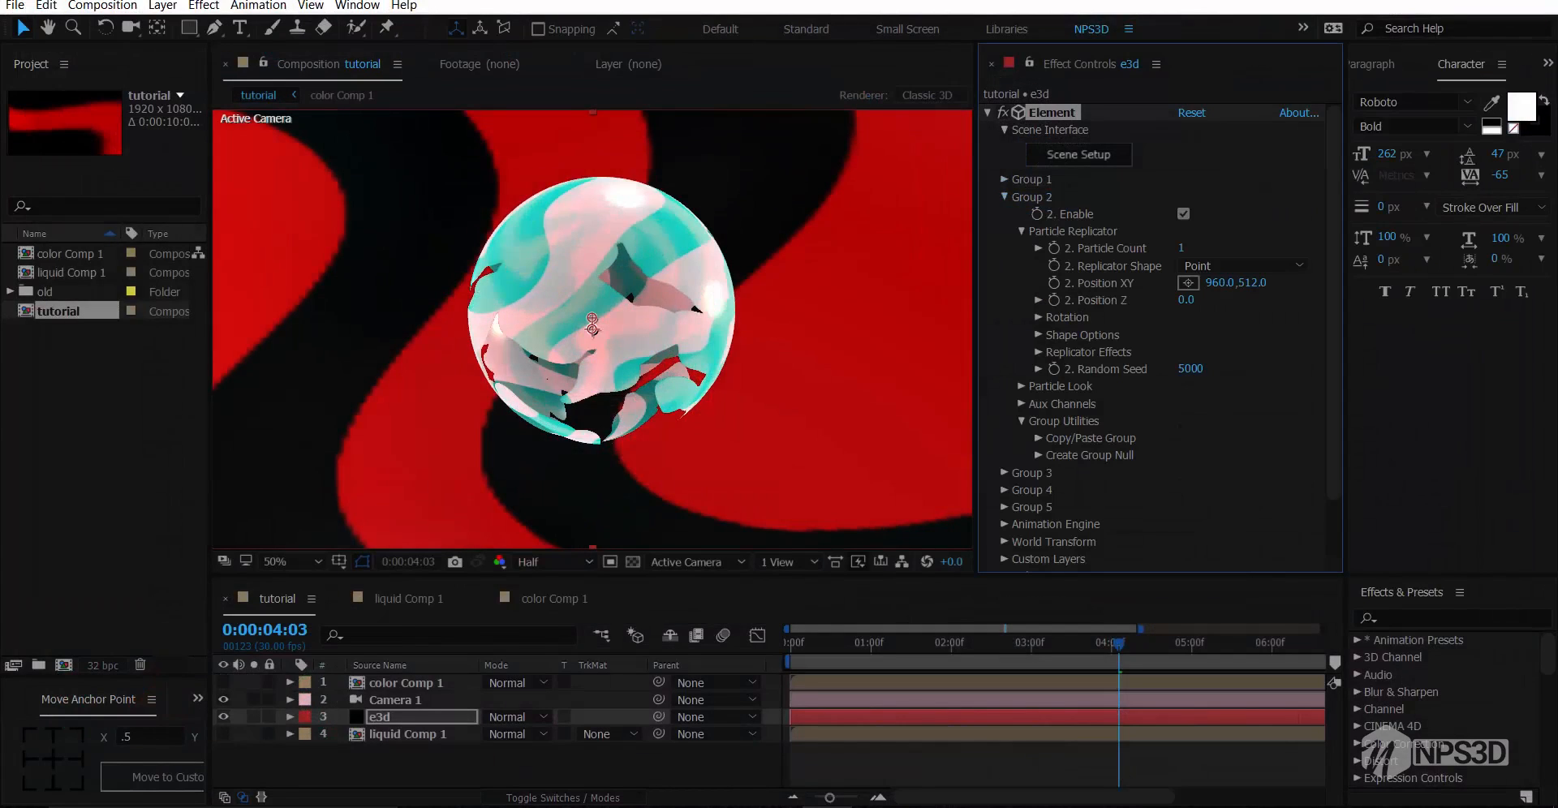
left_click(1021, 386)
scroll(1160, 336, "down", 1)
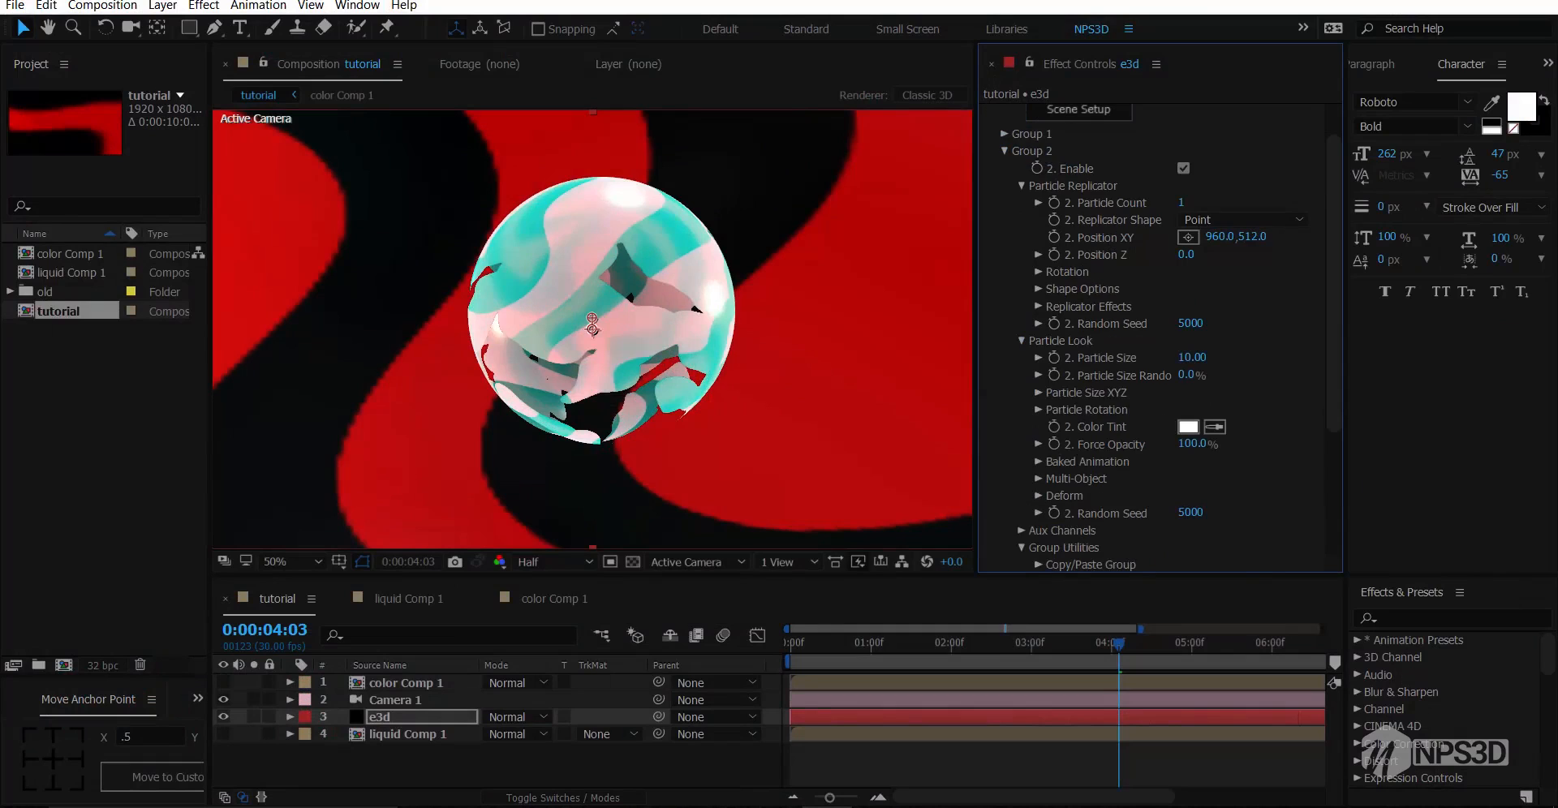
scroll(1160, 337, "down", 2)
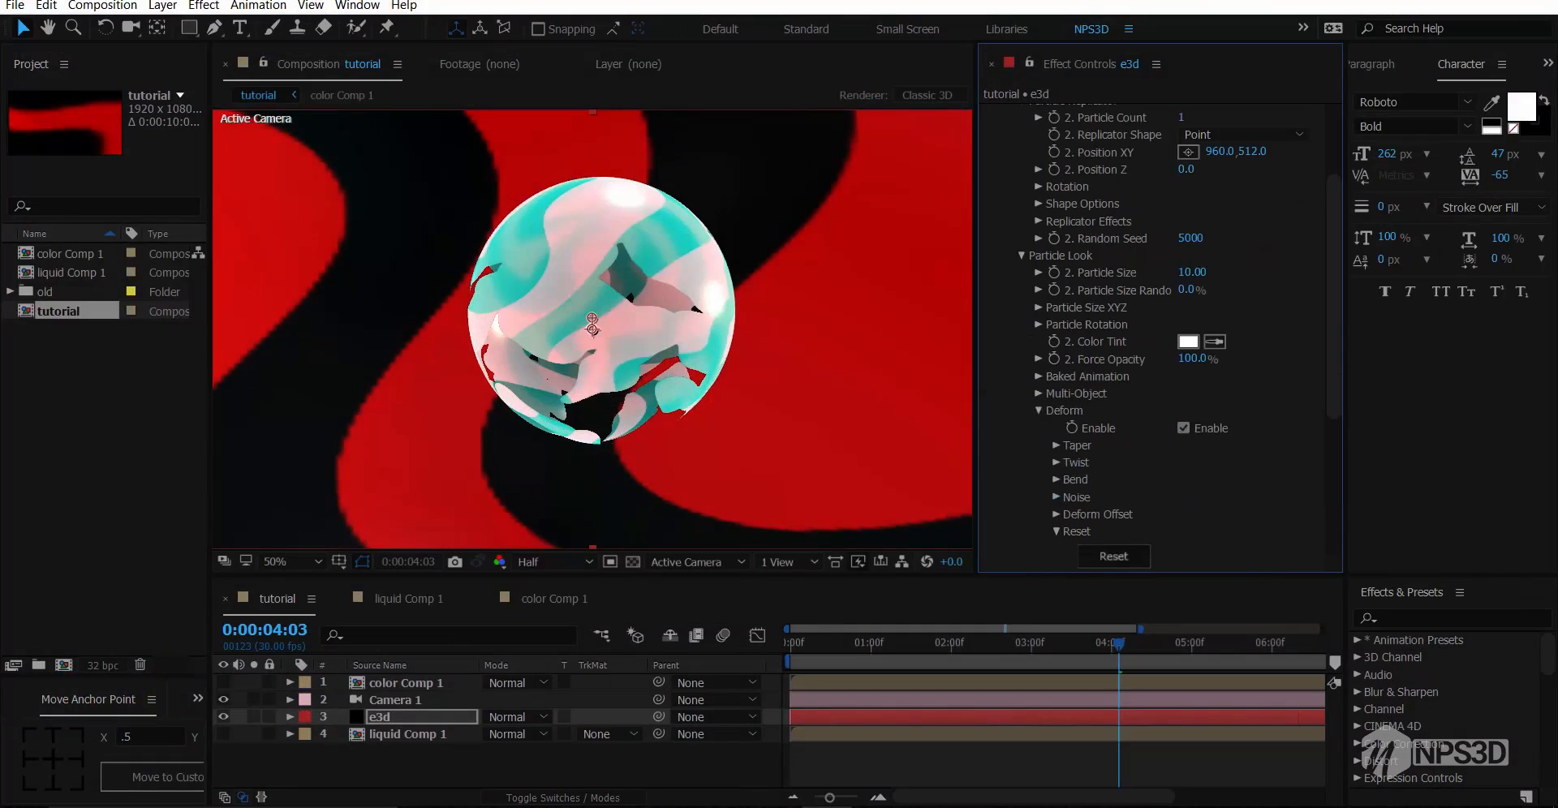
left_click(1056, 497)
scroll(1160, 336, "down", 2)
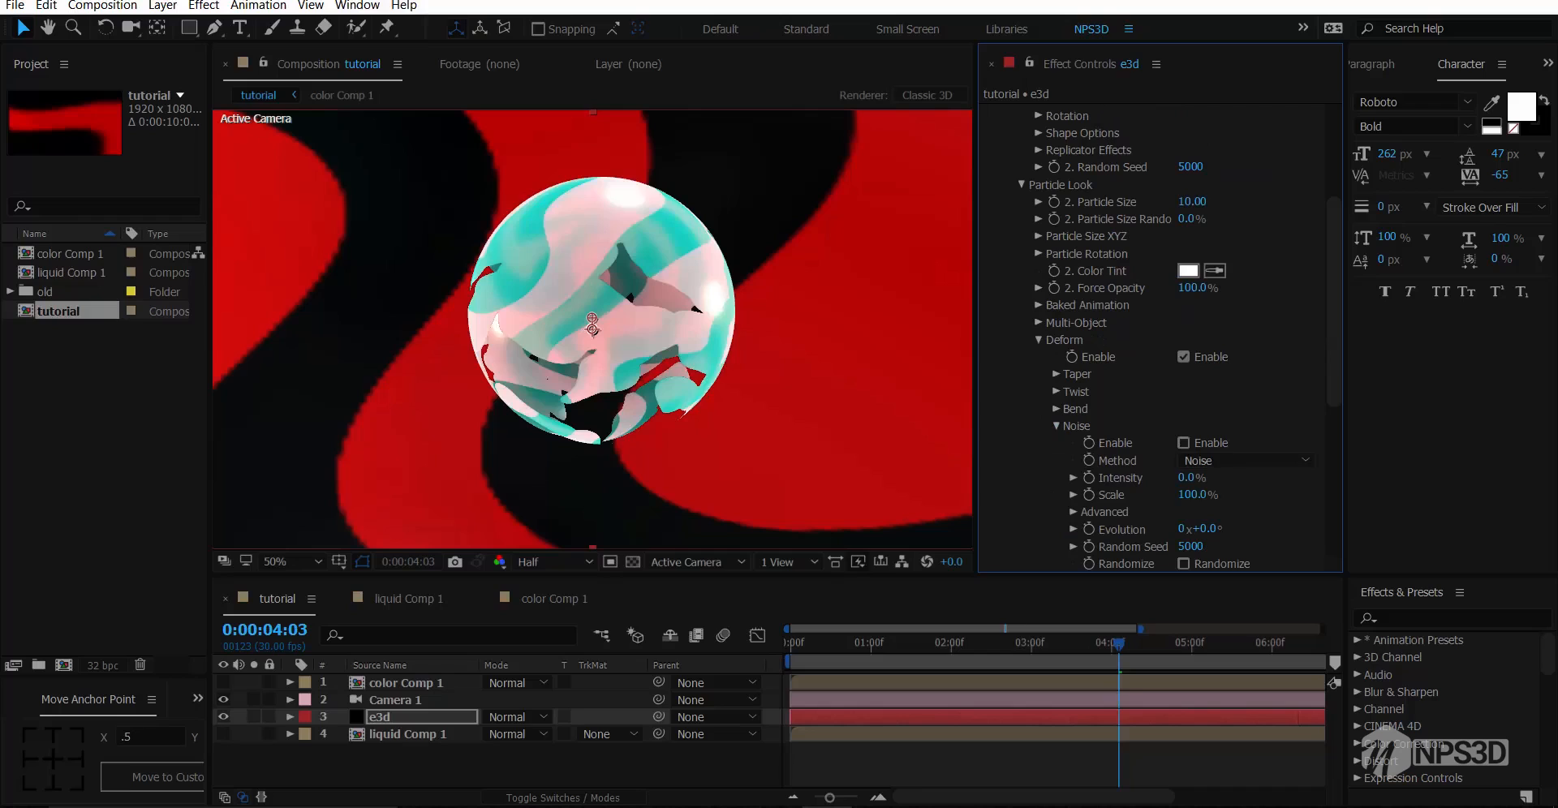
left_click(1183, 443)
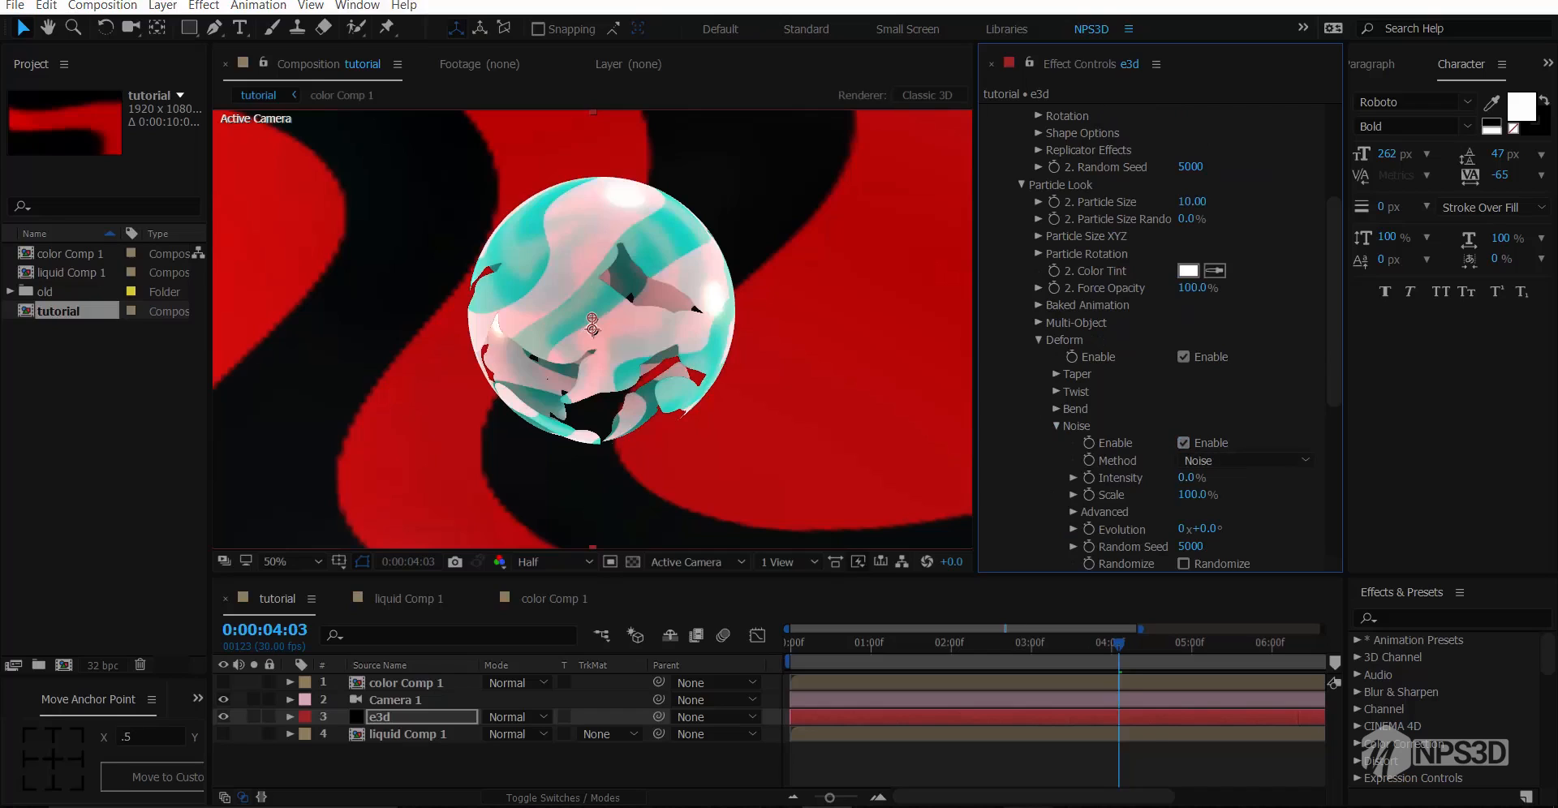
Adjust the Group 2 noise deformation, setting its Intensity to 45% and its Scale to 700%
left_click_drag(1184, 477, 1290, 495)
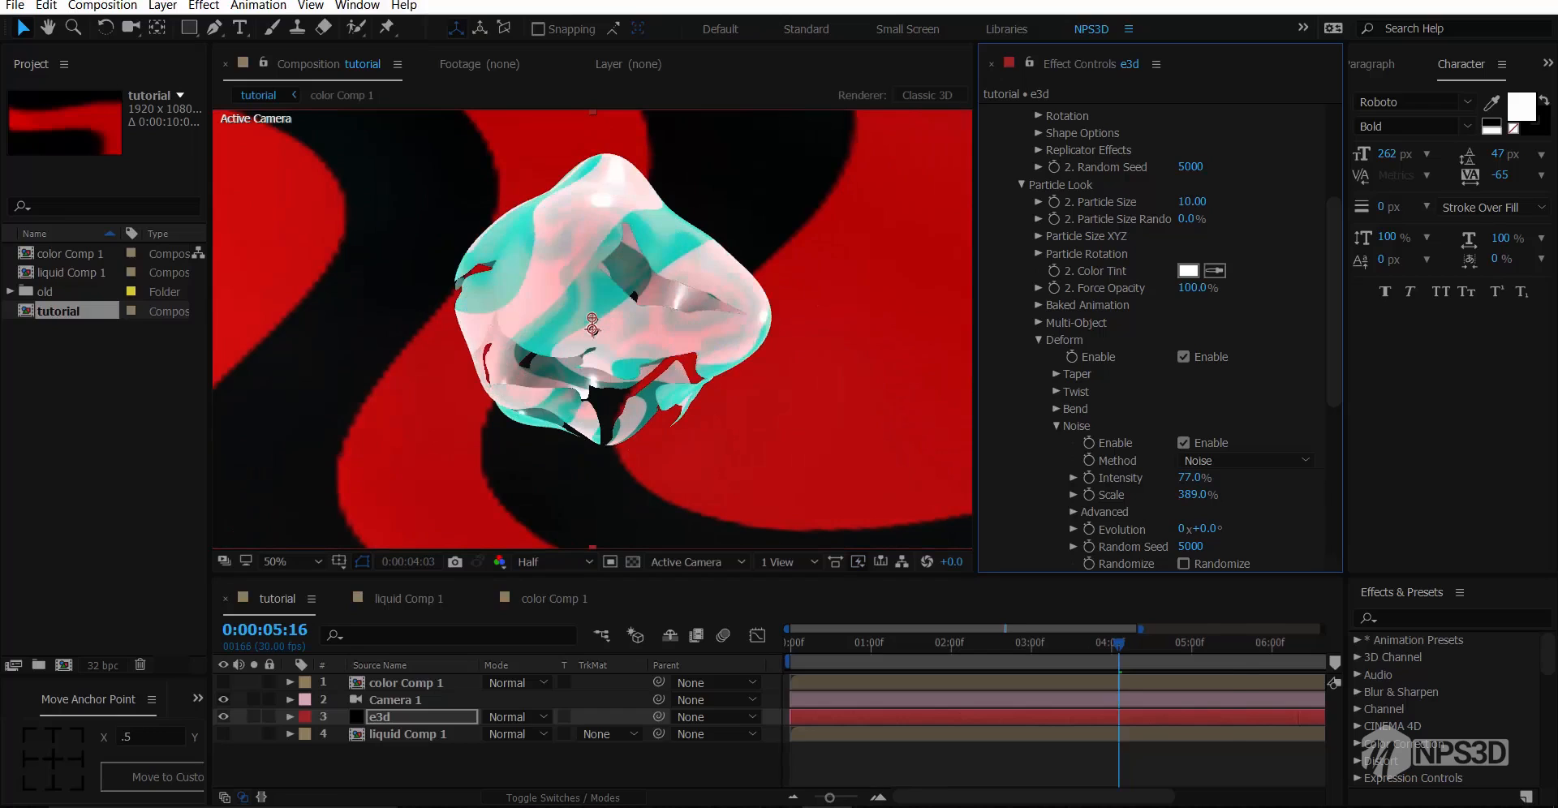
left_click(1233, 644)
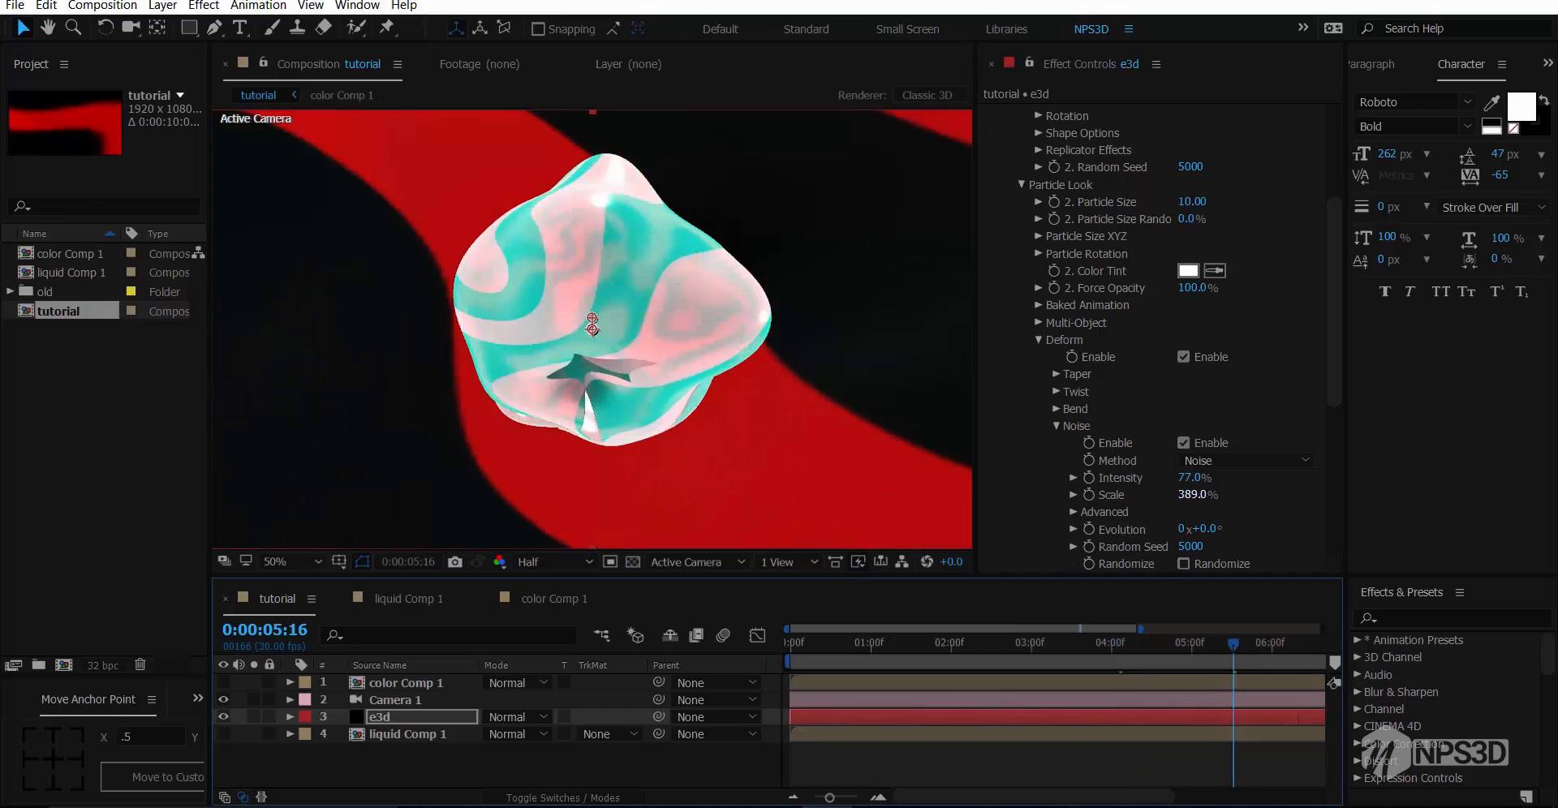
left_click_drag(1190, 494, 1270, 495)
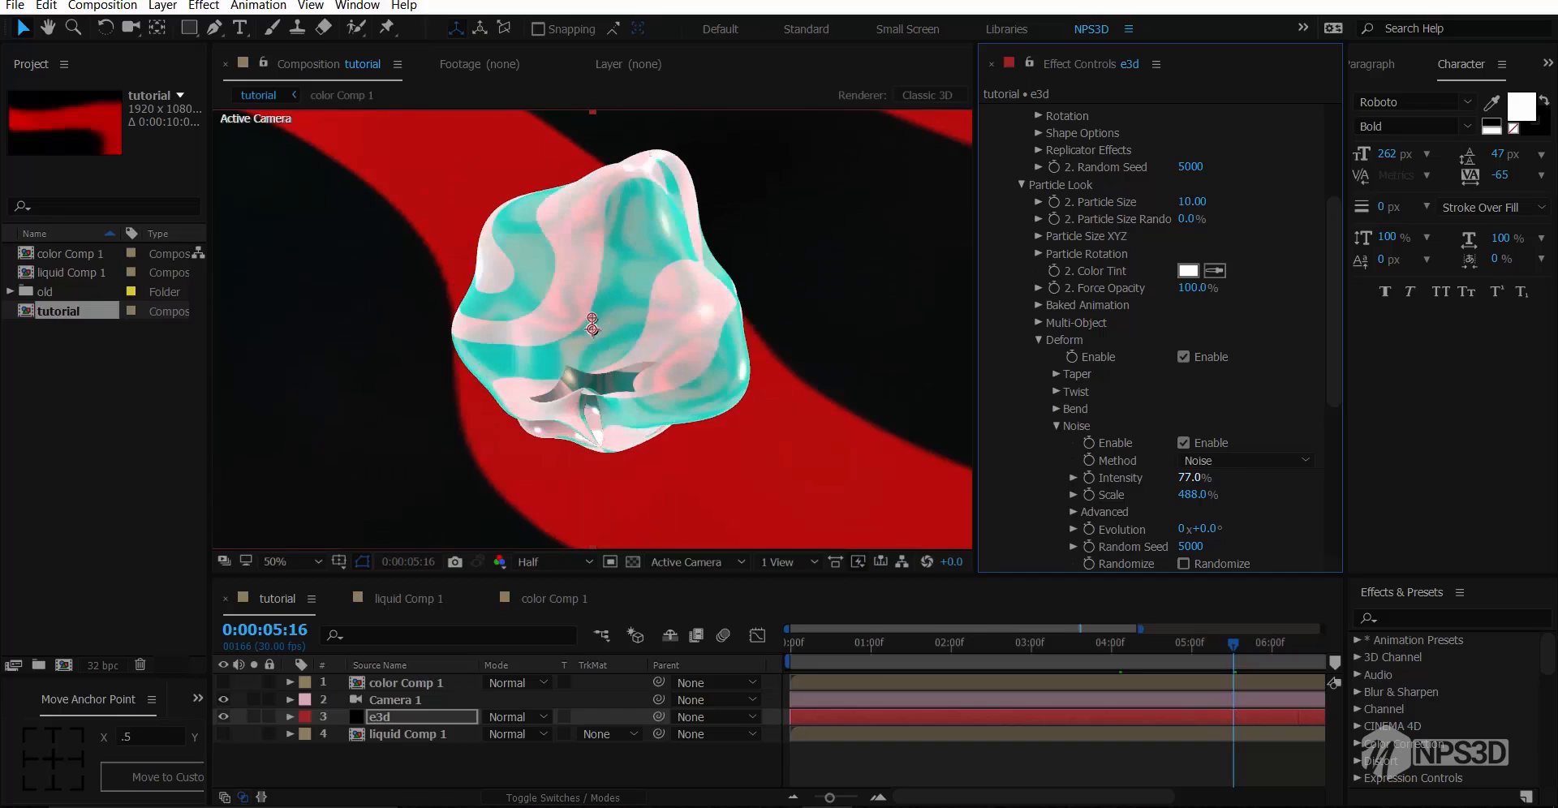
left_click_drag(1190, 477, 1233, 494)
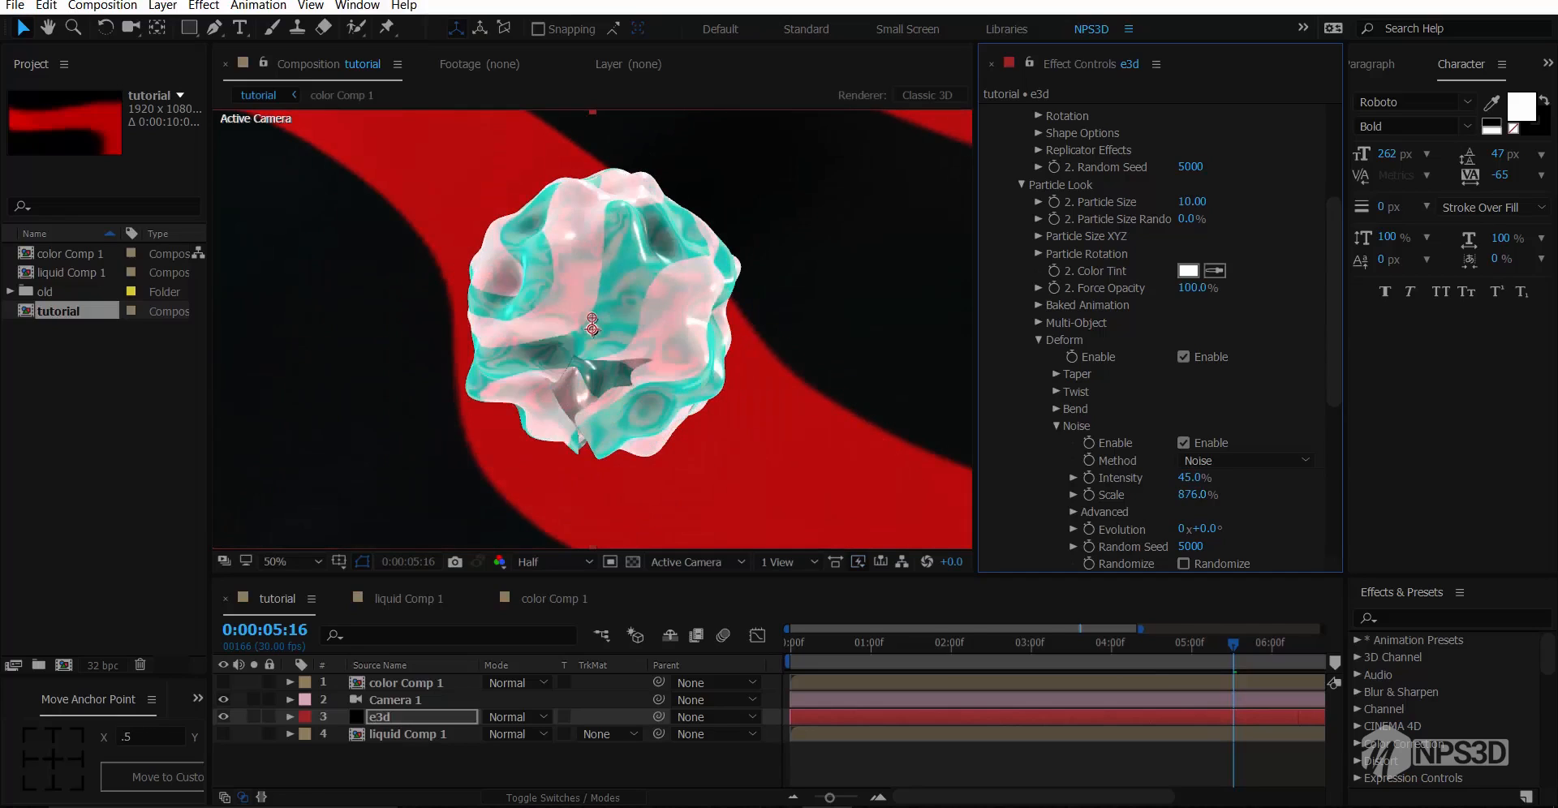
left_click(1192, 494)
type("700")
key("Return")
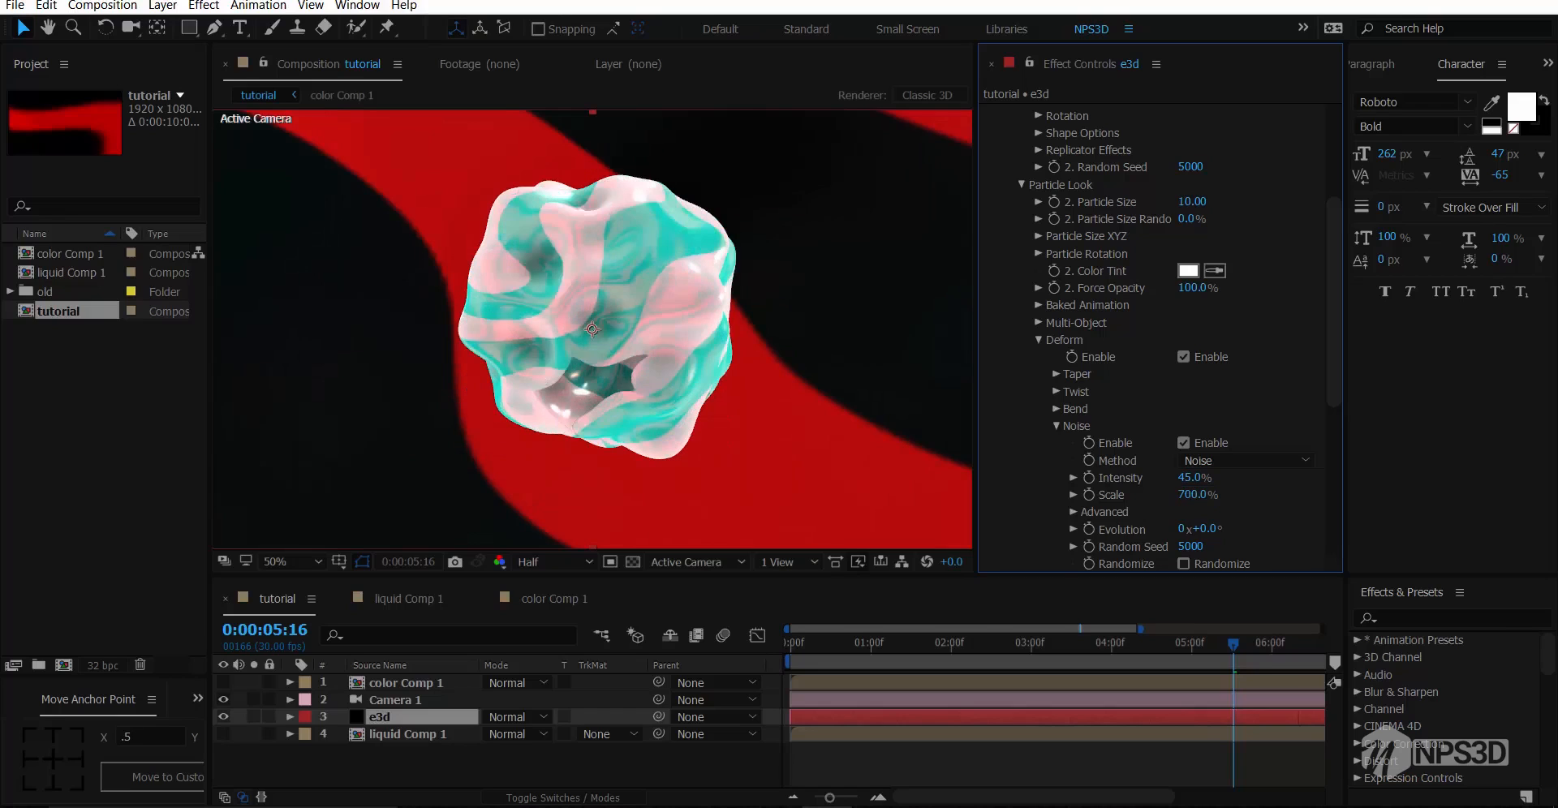
Animate the Group 2 noise Evolution with the expression time*100, and collapse the e3d layer's properties
scroll(1152, 333, "down", 1)
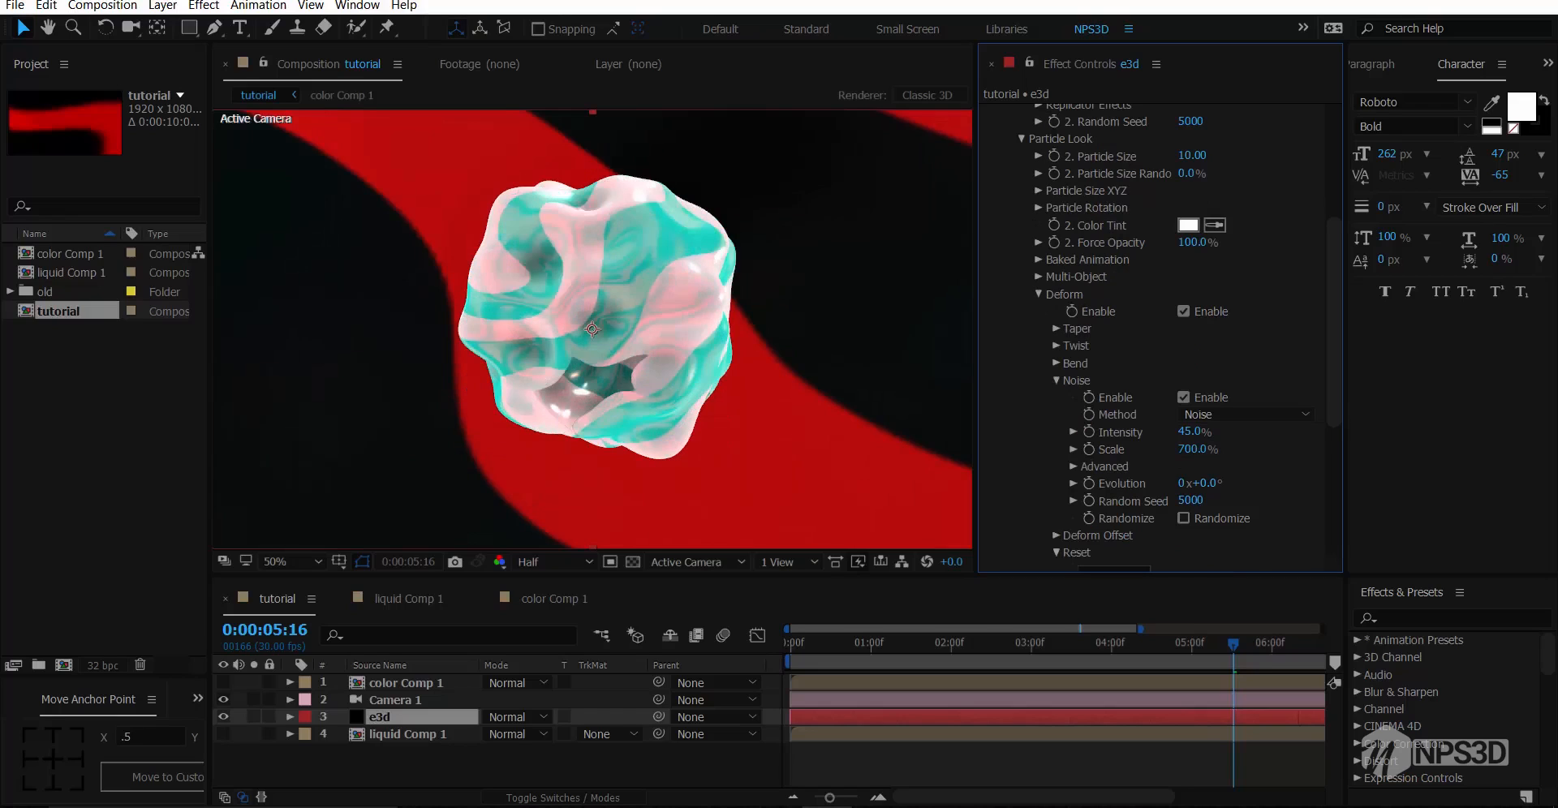
left_click(1088, 484, "alt")
type("time")
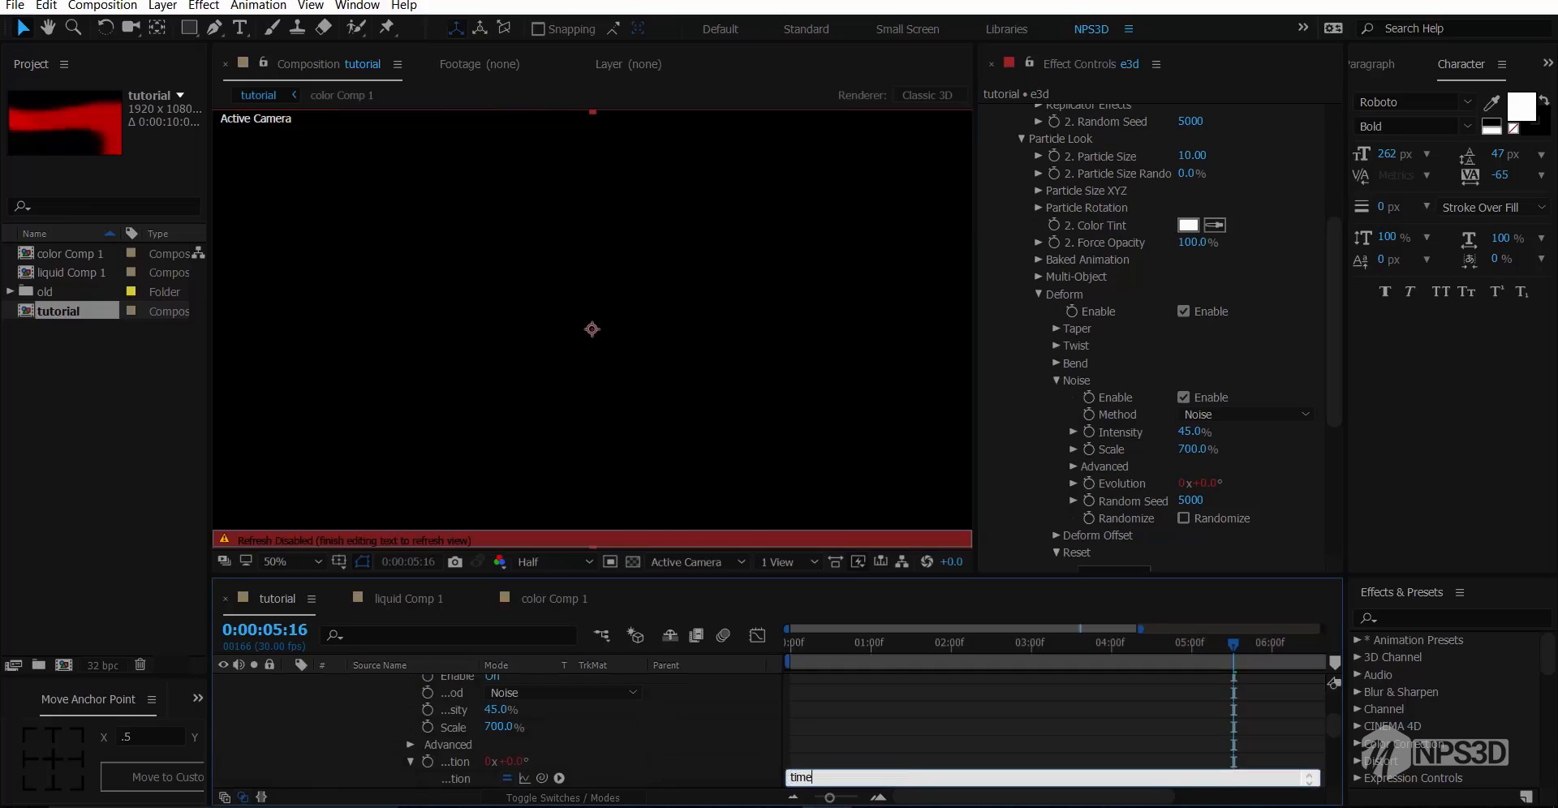
type("*001")
scroll(495, 730, "up", 10)
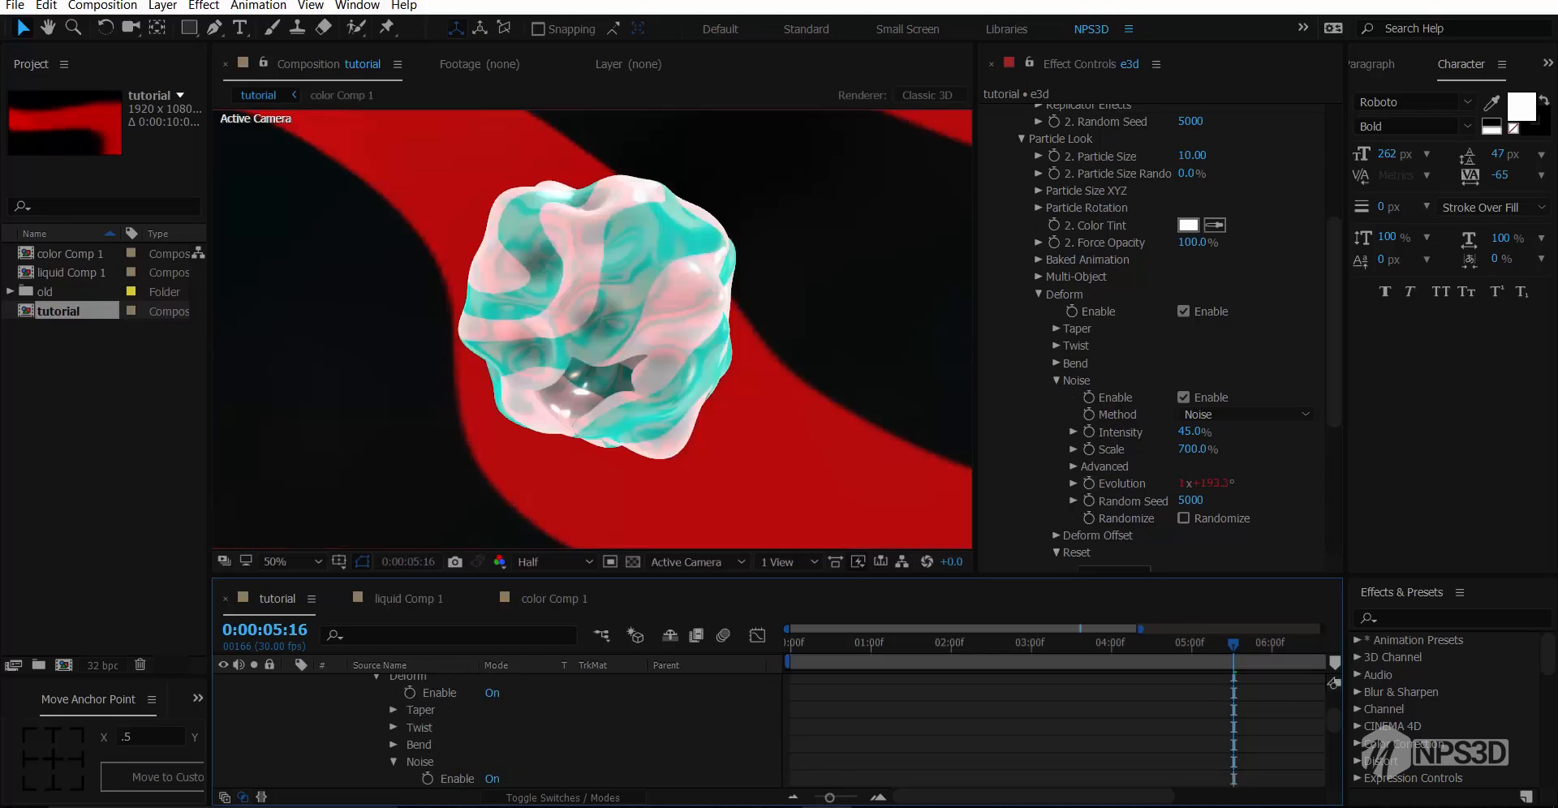
left_click(291, 693)
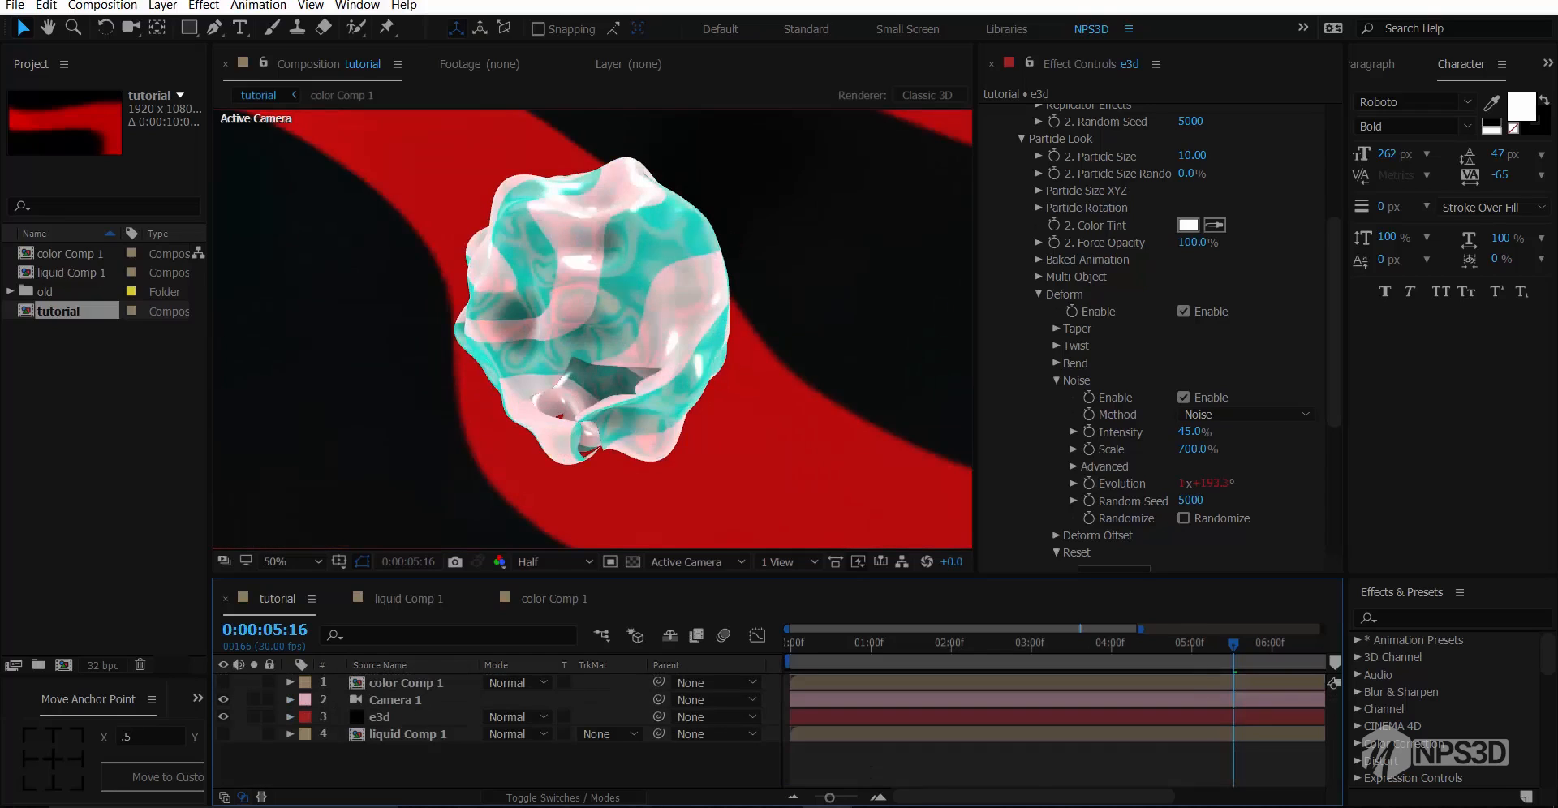
Preview the animated deformation of the liquid sphere at several times between about 1 and 5 seconds
left_click(926, 643)
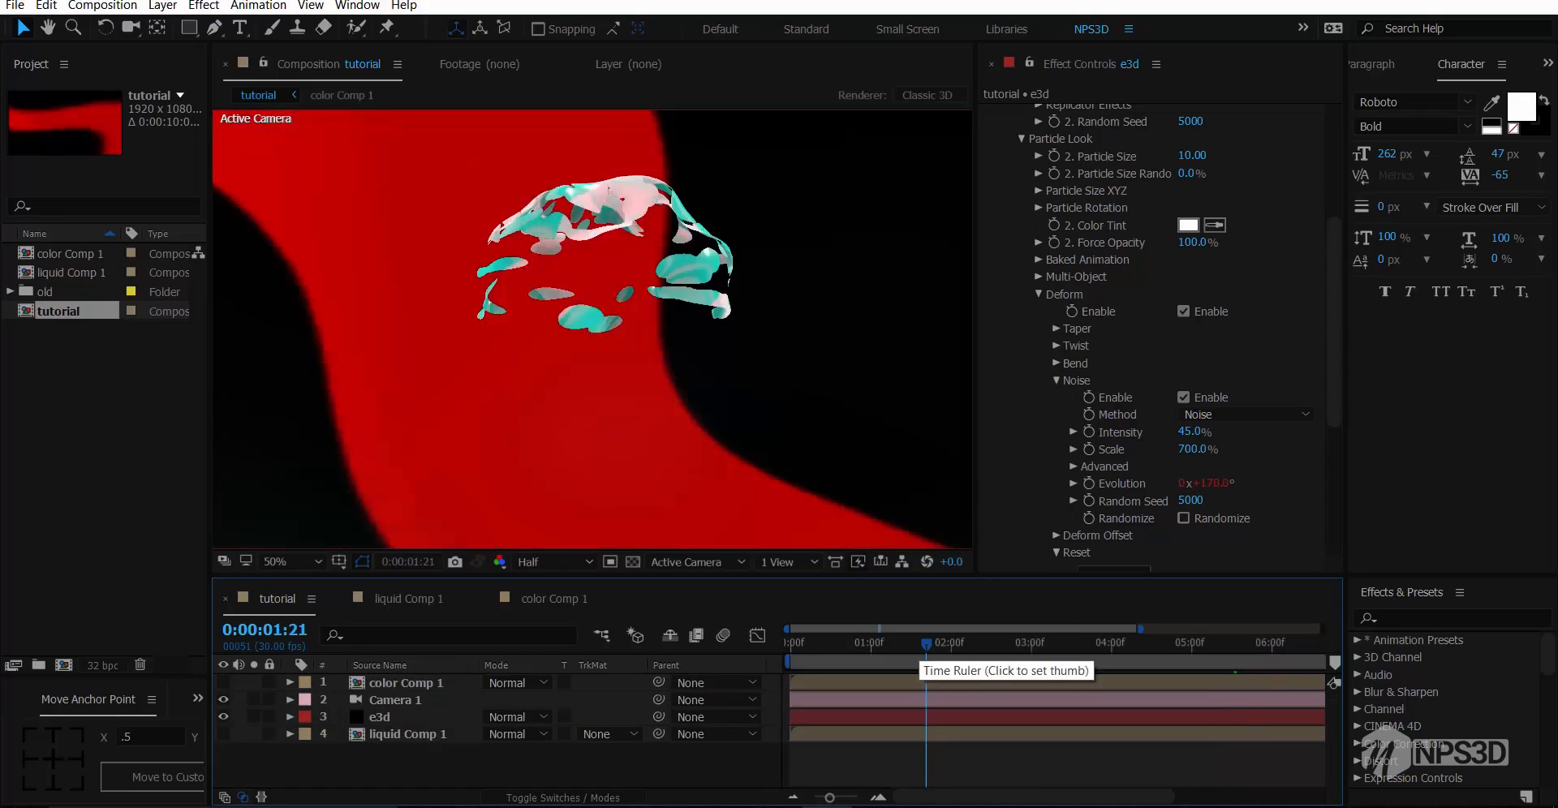
left_click(891, 643)
left_click(910, 643)
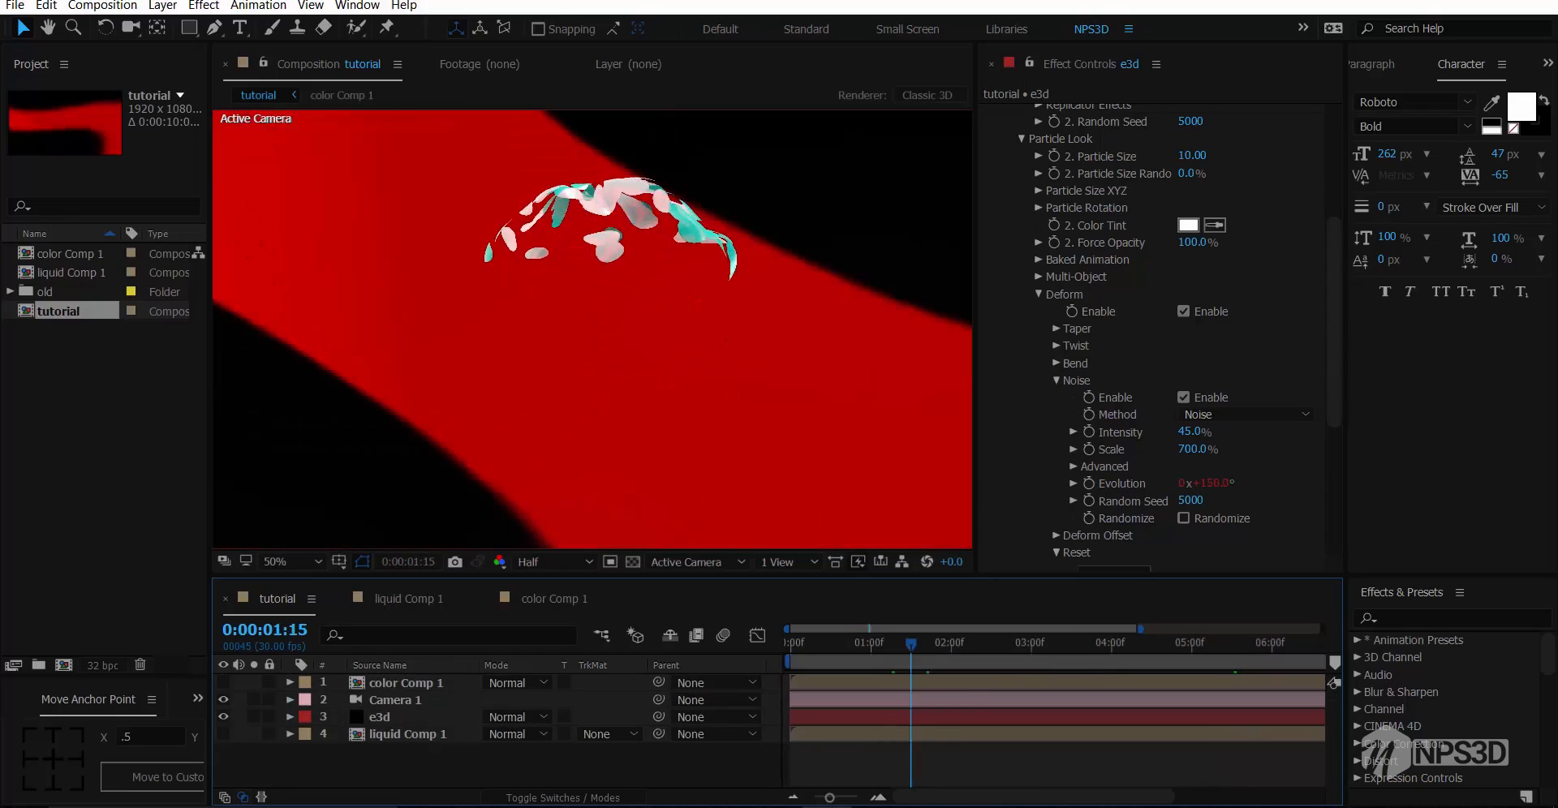
left_click(982, 643)
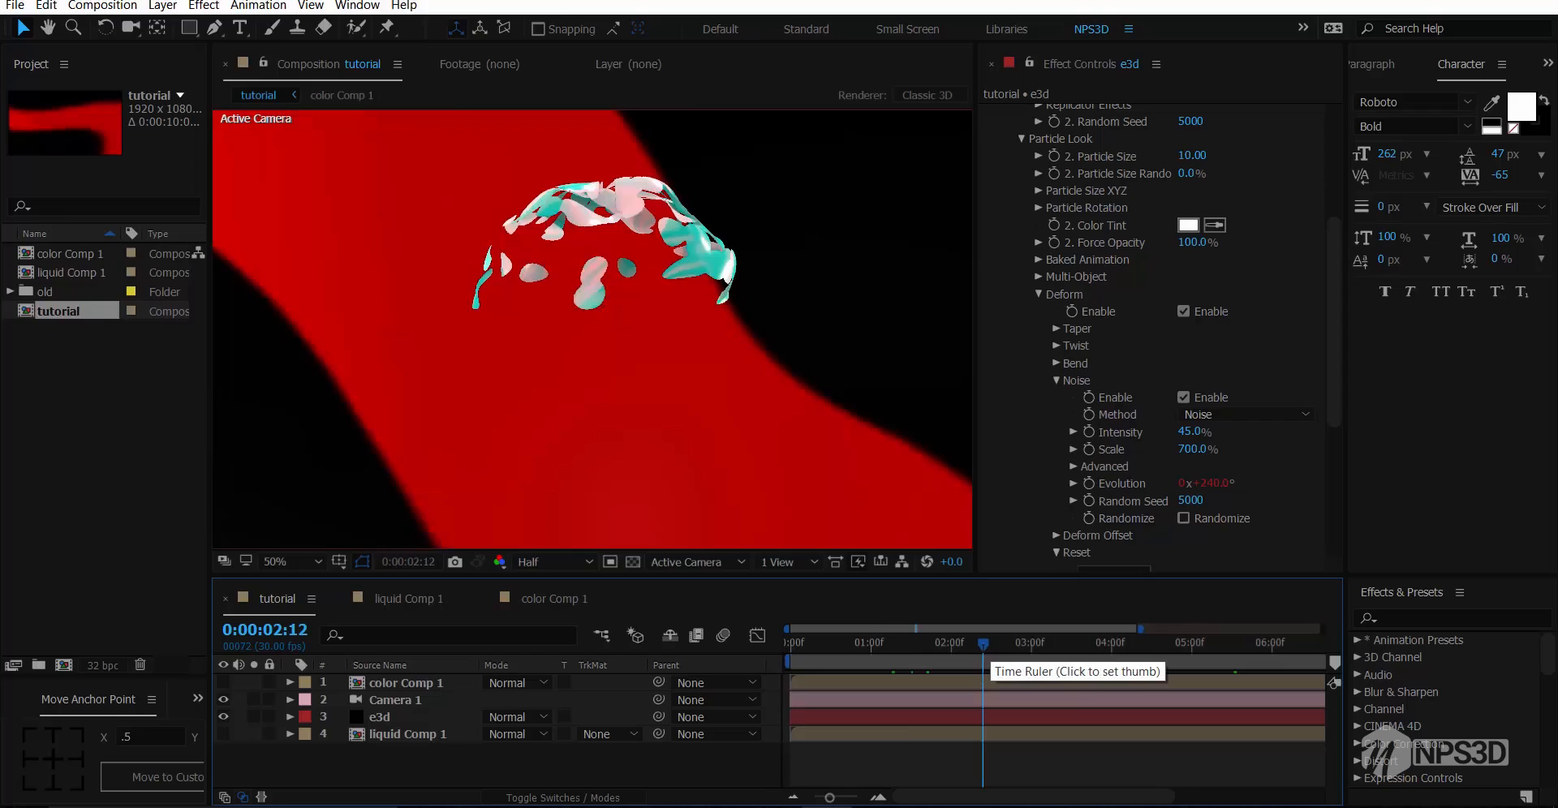
left_click(1050, 644)
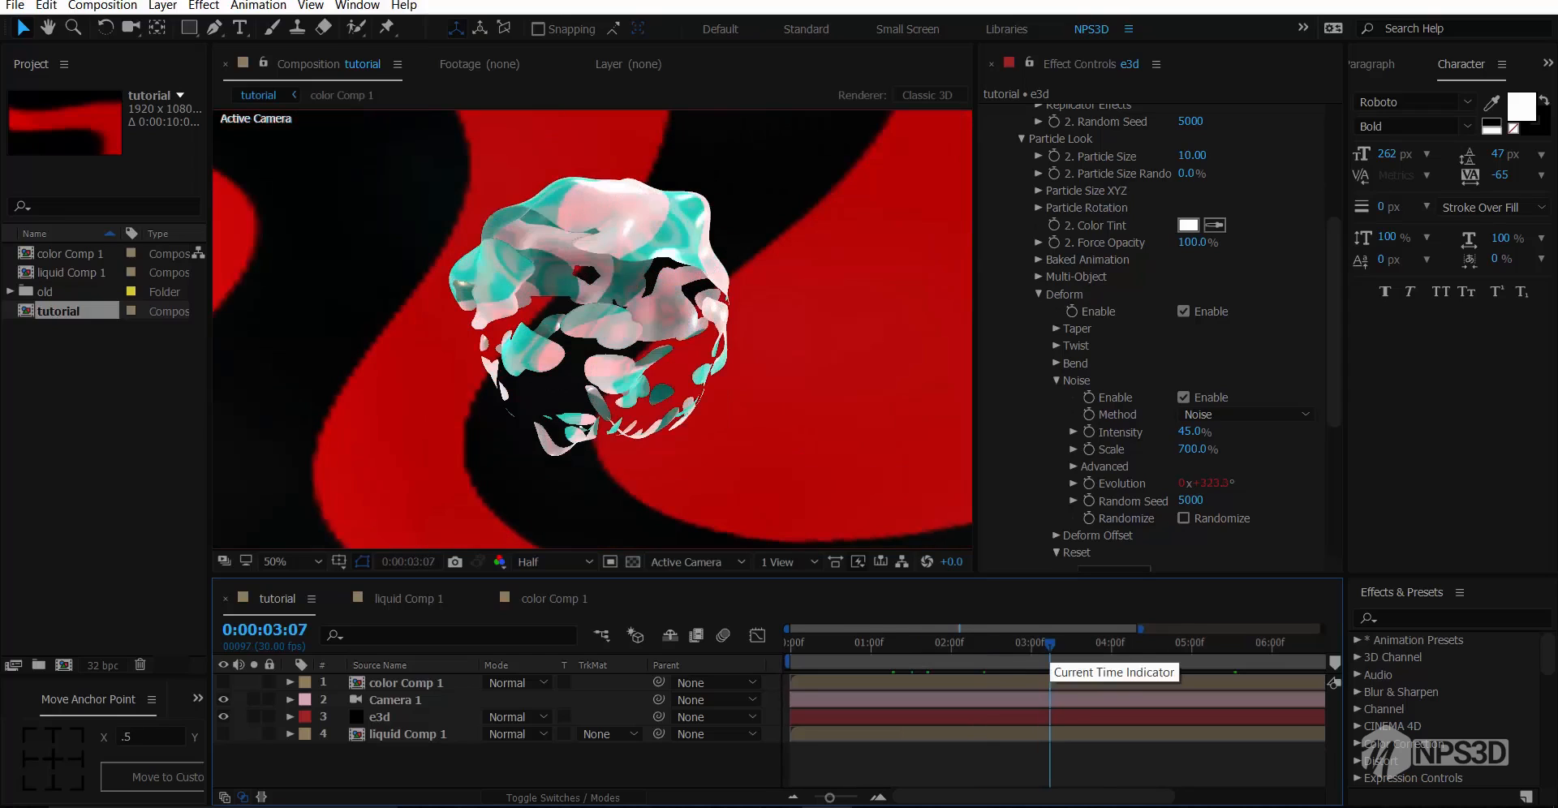
key("space")
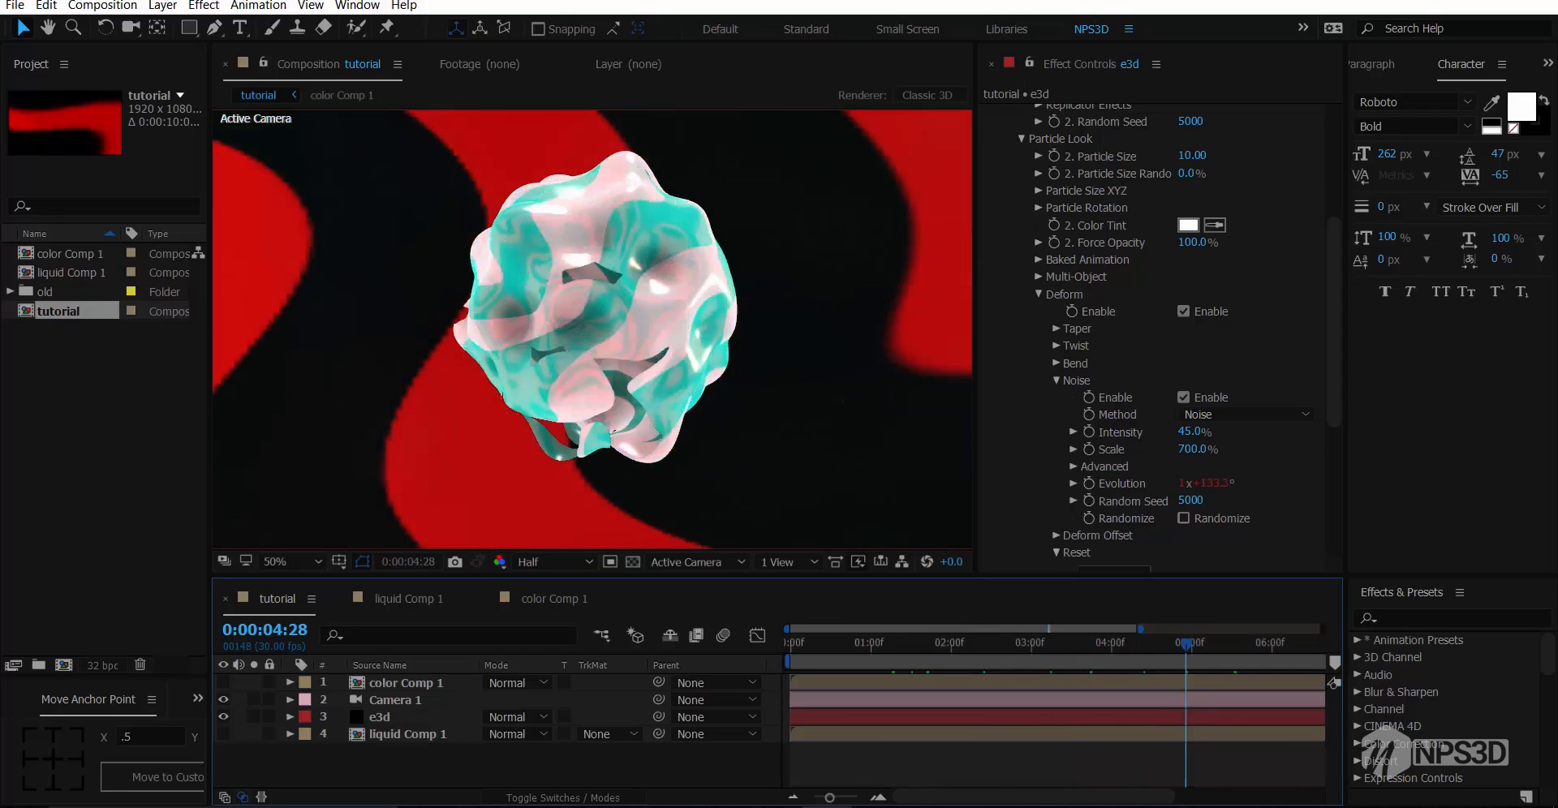
In the Element scene setup, hide the group 2 sphere, show the statue again and apply the scene
scroll(1153, 333, "up", 5)
left_click(1004, 197)
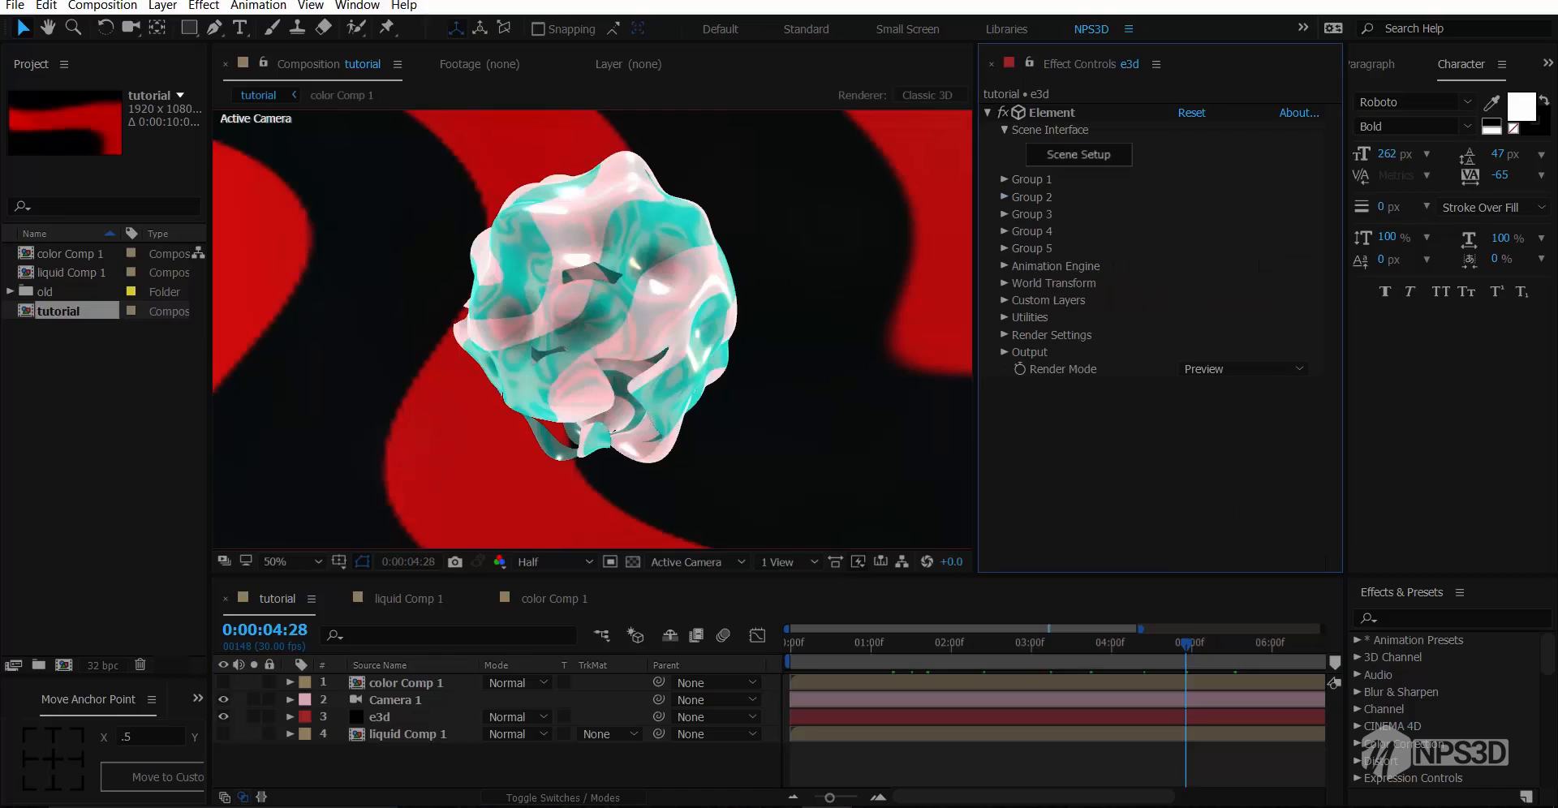
left_click(1078, 155)
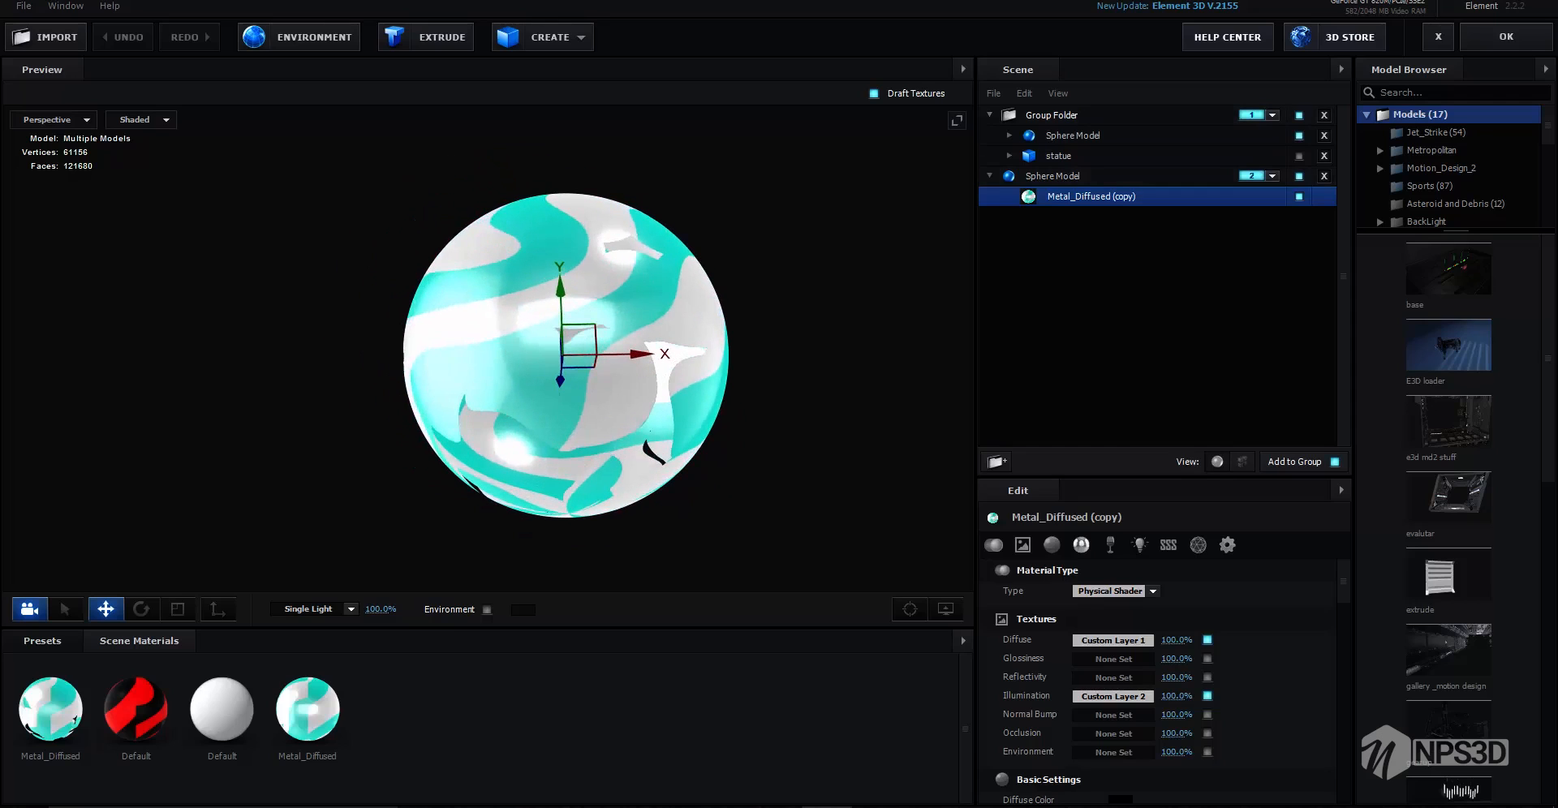
left_click(1299, 176)
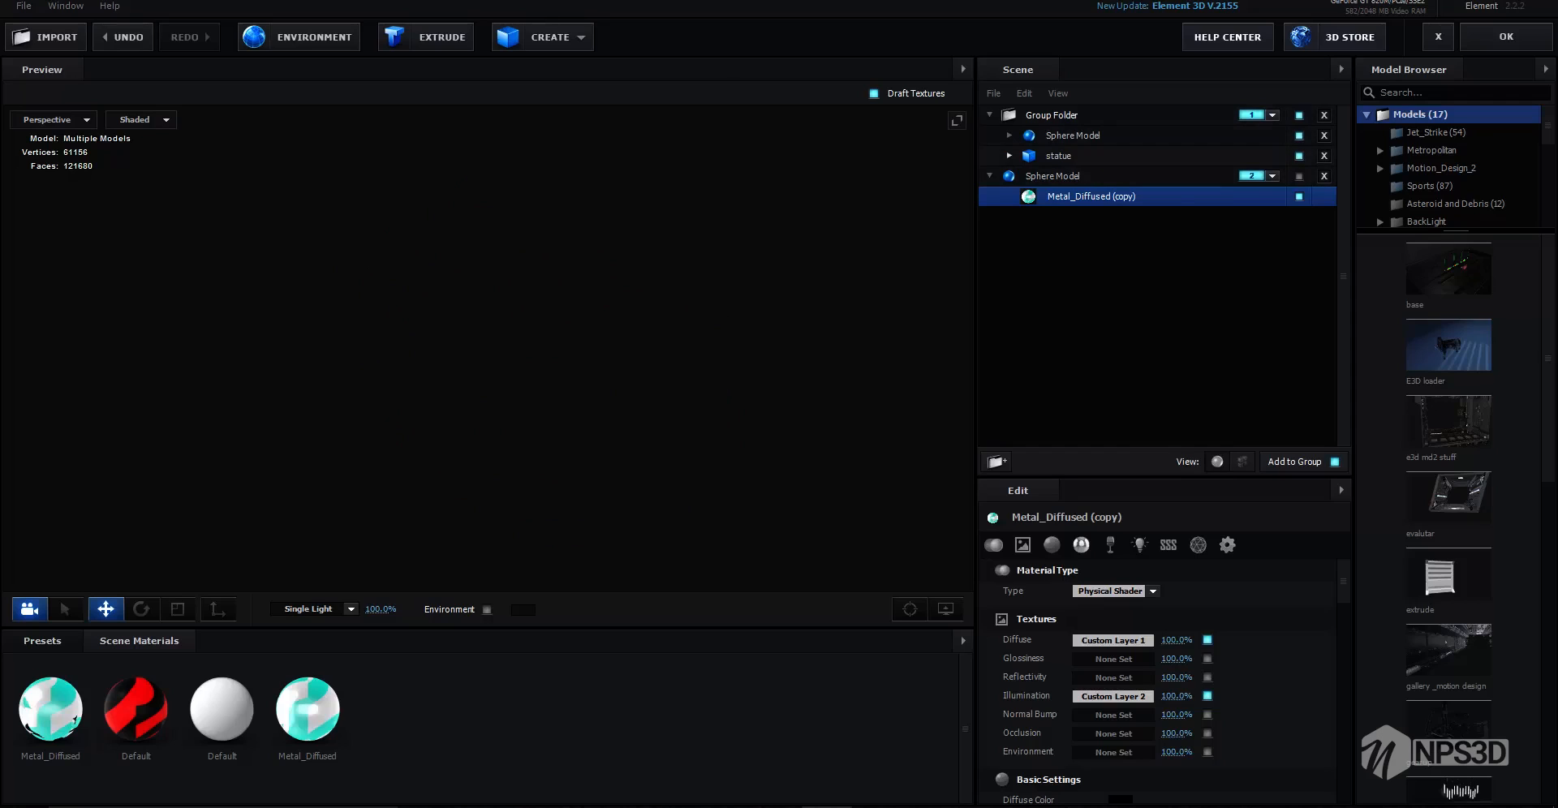
left_click(1058, 155)
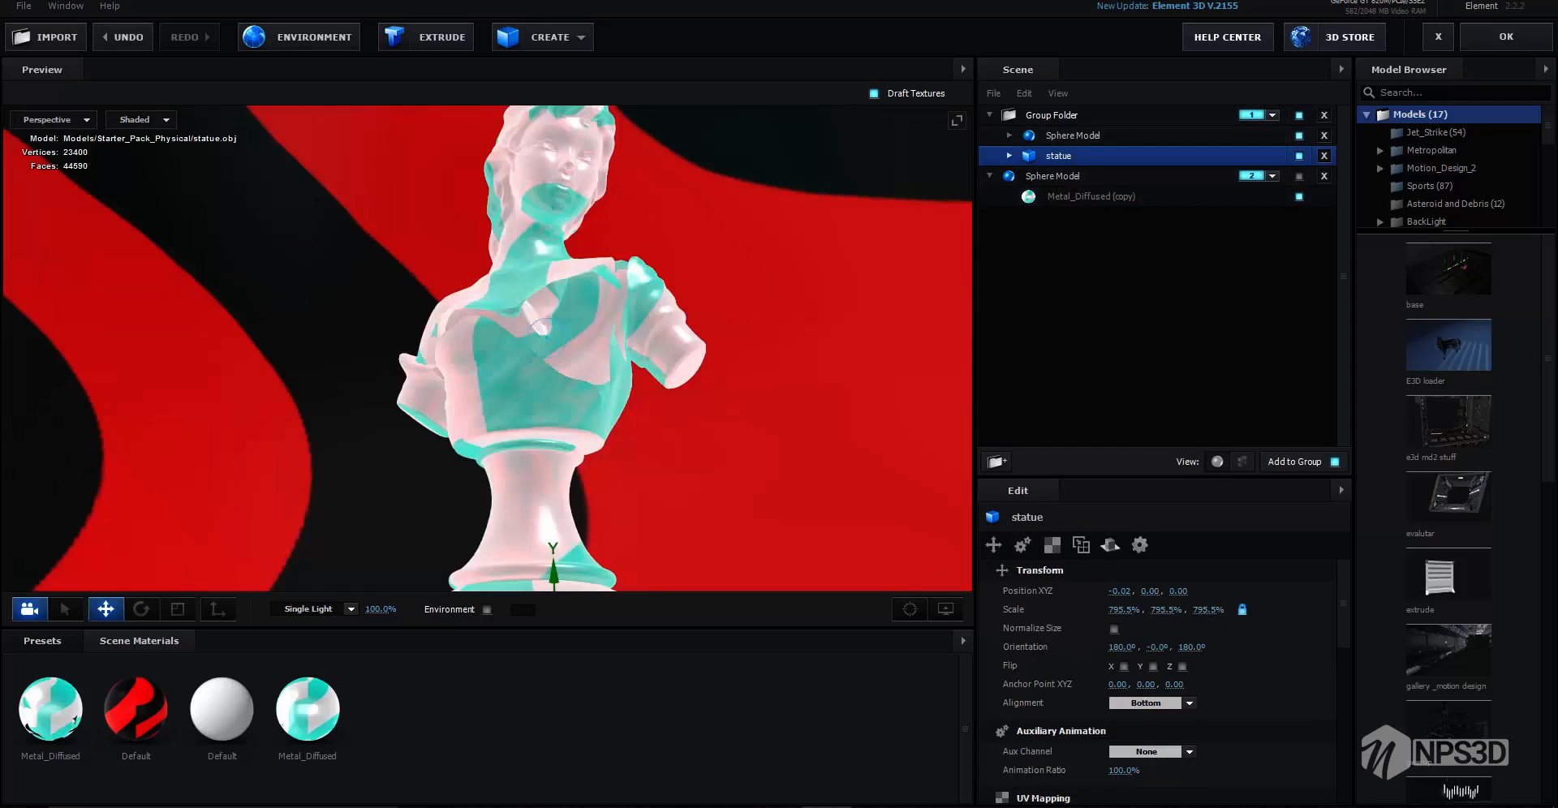
left_click(1505, 36)
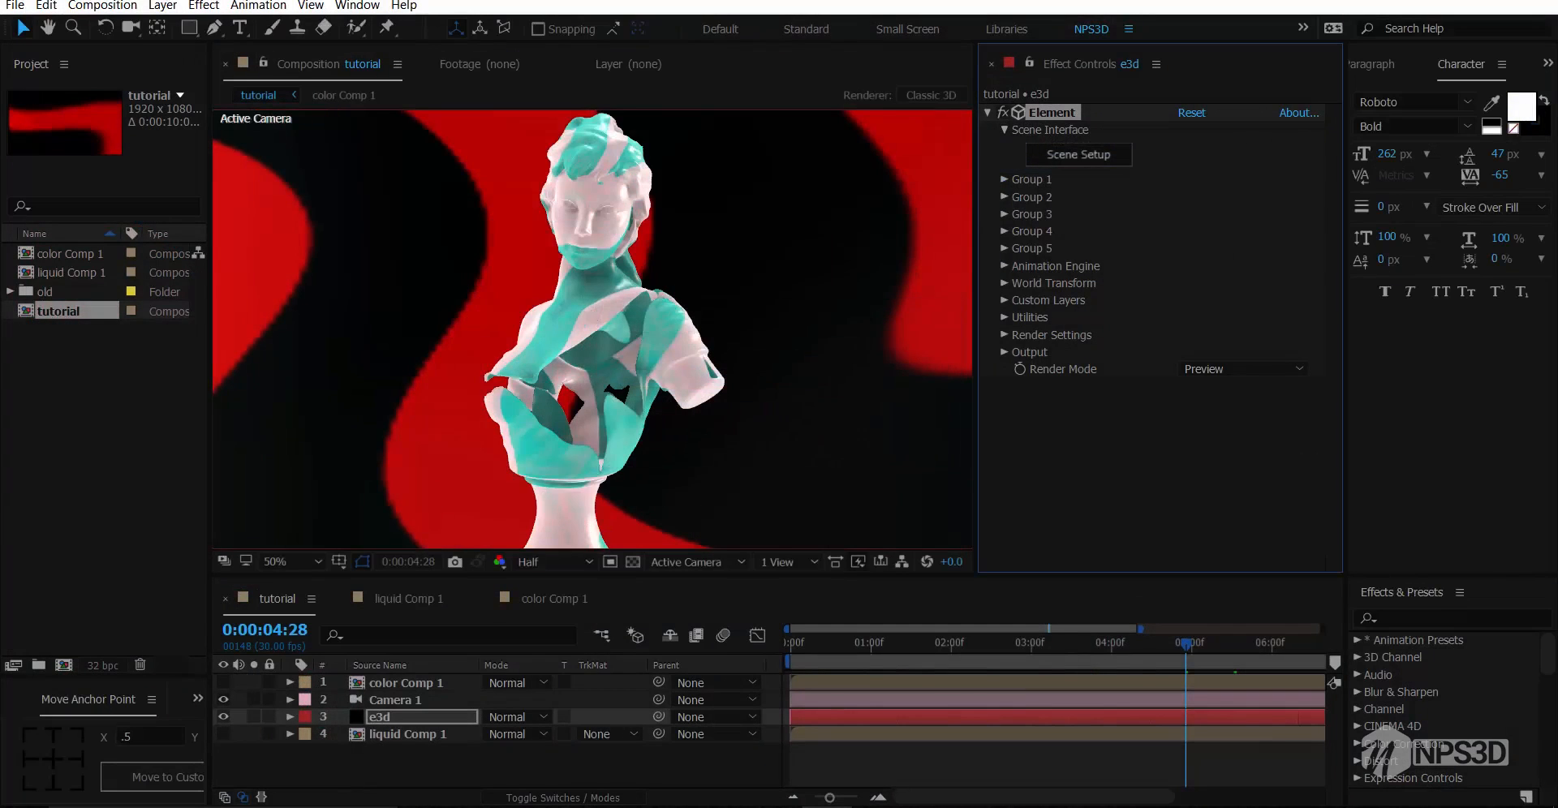
right_click(393, 559)
left_click(342, 772)
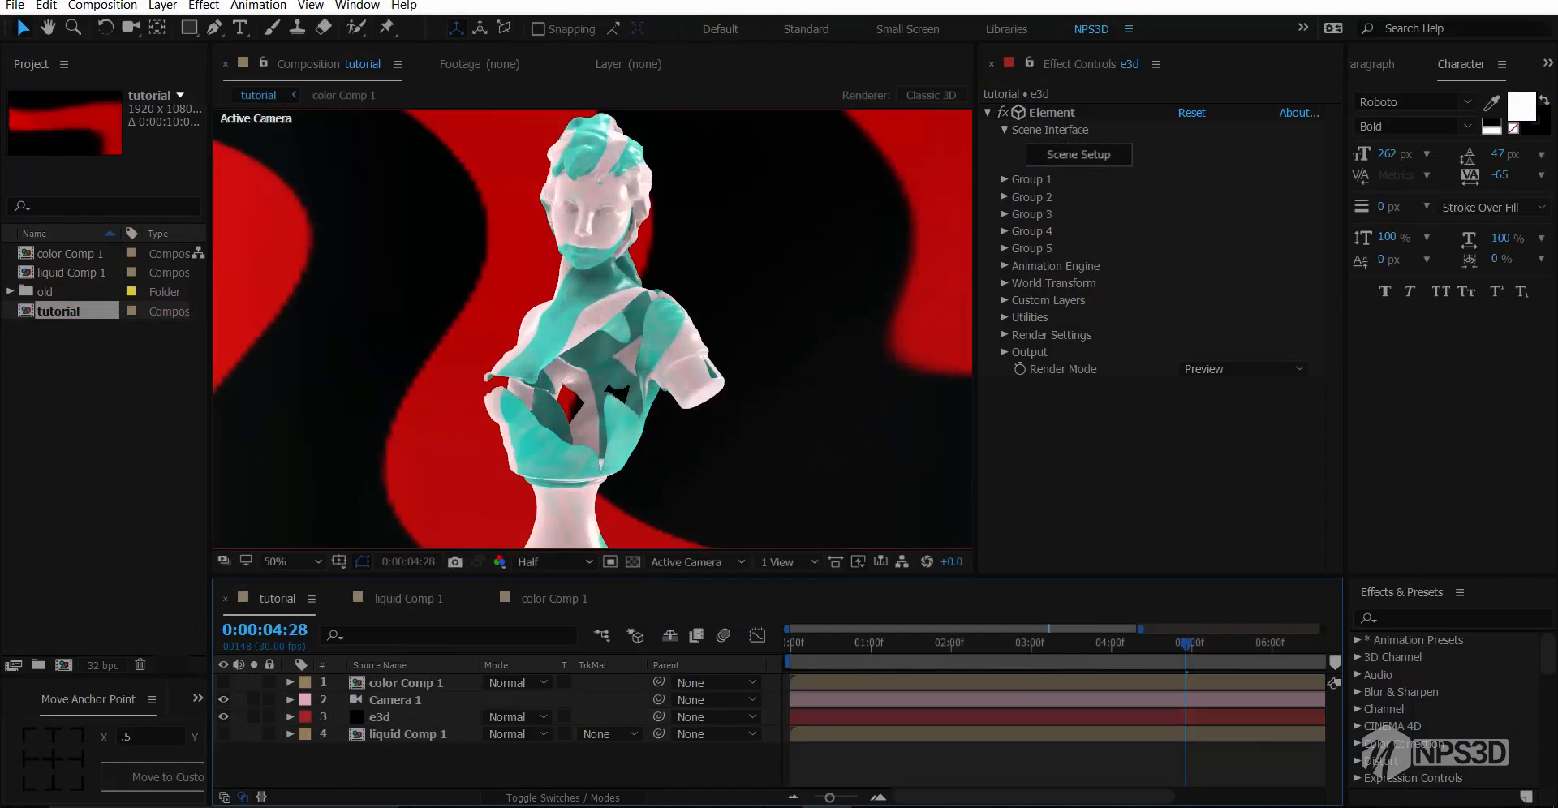
right_click(341, 773)
mouse_move(421, 583)
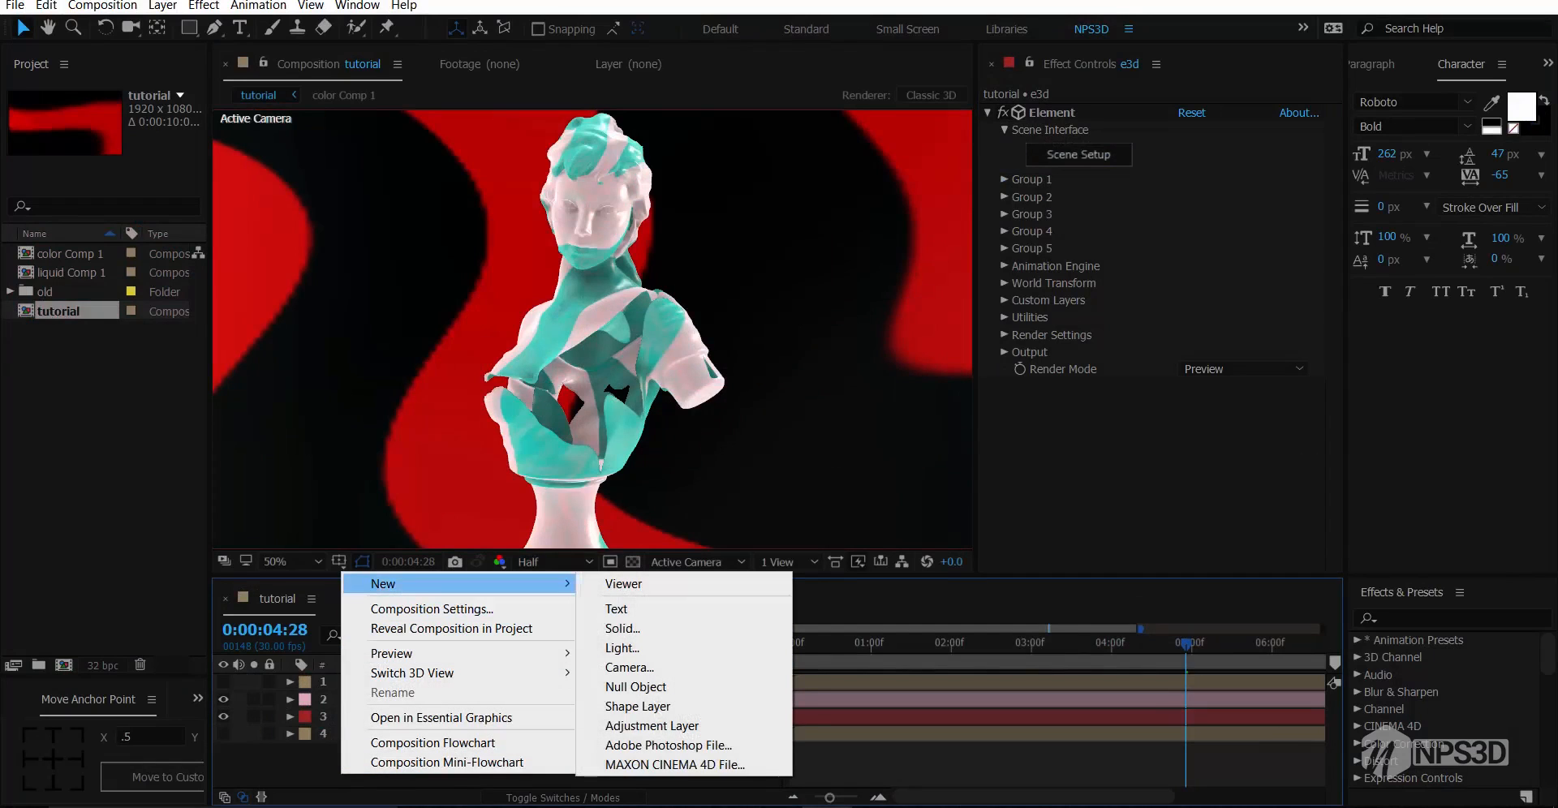
left_click(1079, 155)
In the Element scene setup, set the first UV Repeat value of the Group Folder's Sphere Model to 4
left_click(1078, 154)
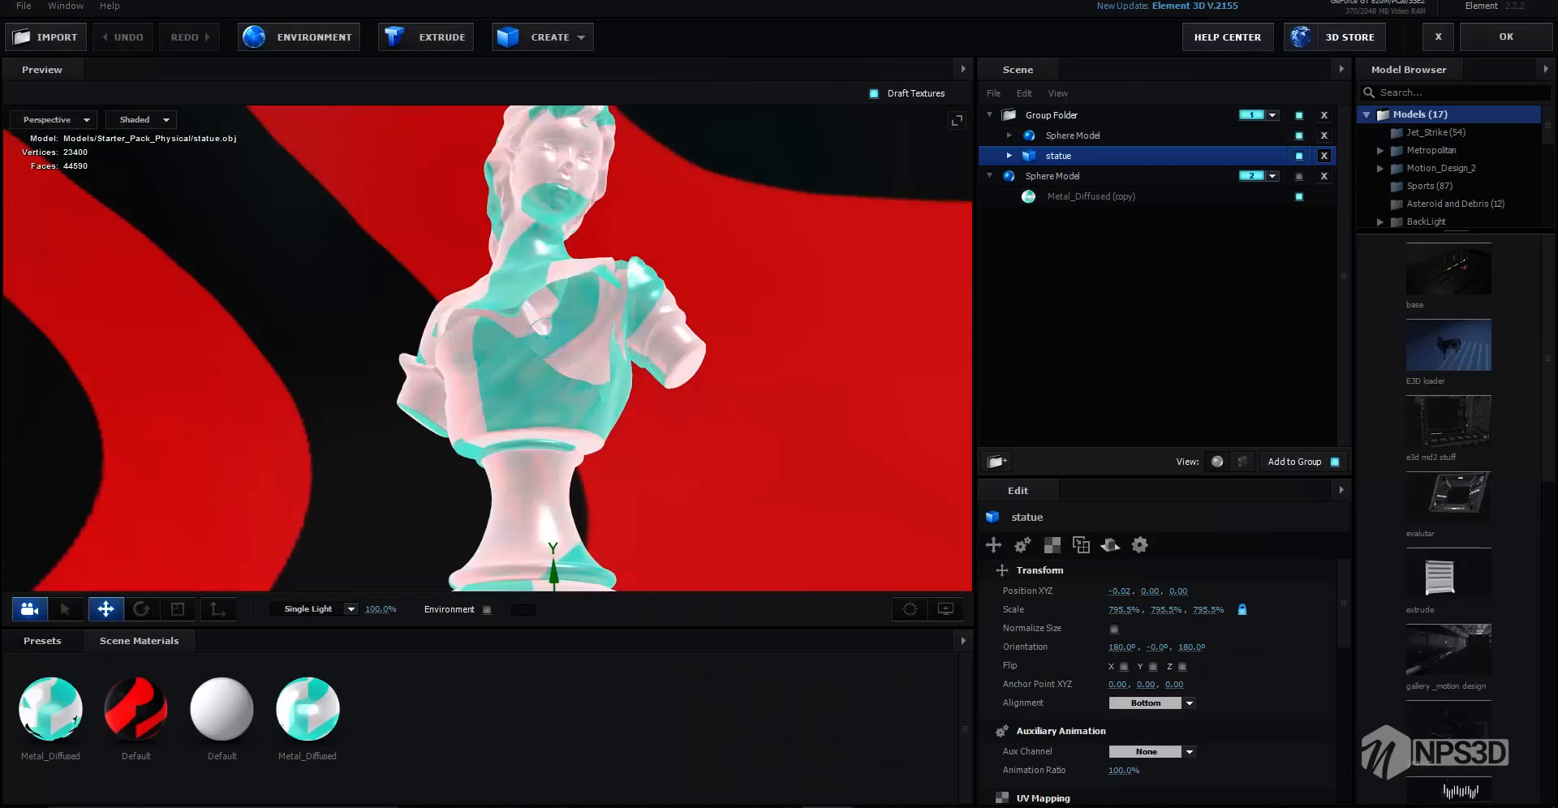
left_click(1073, 135)
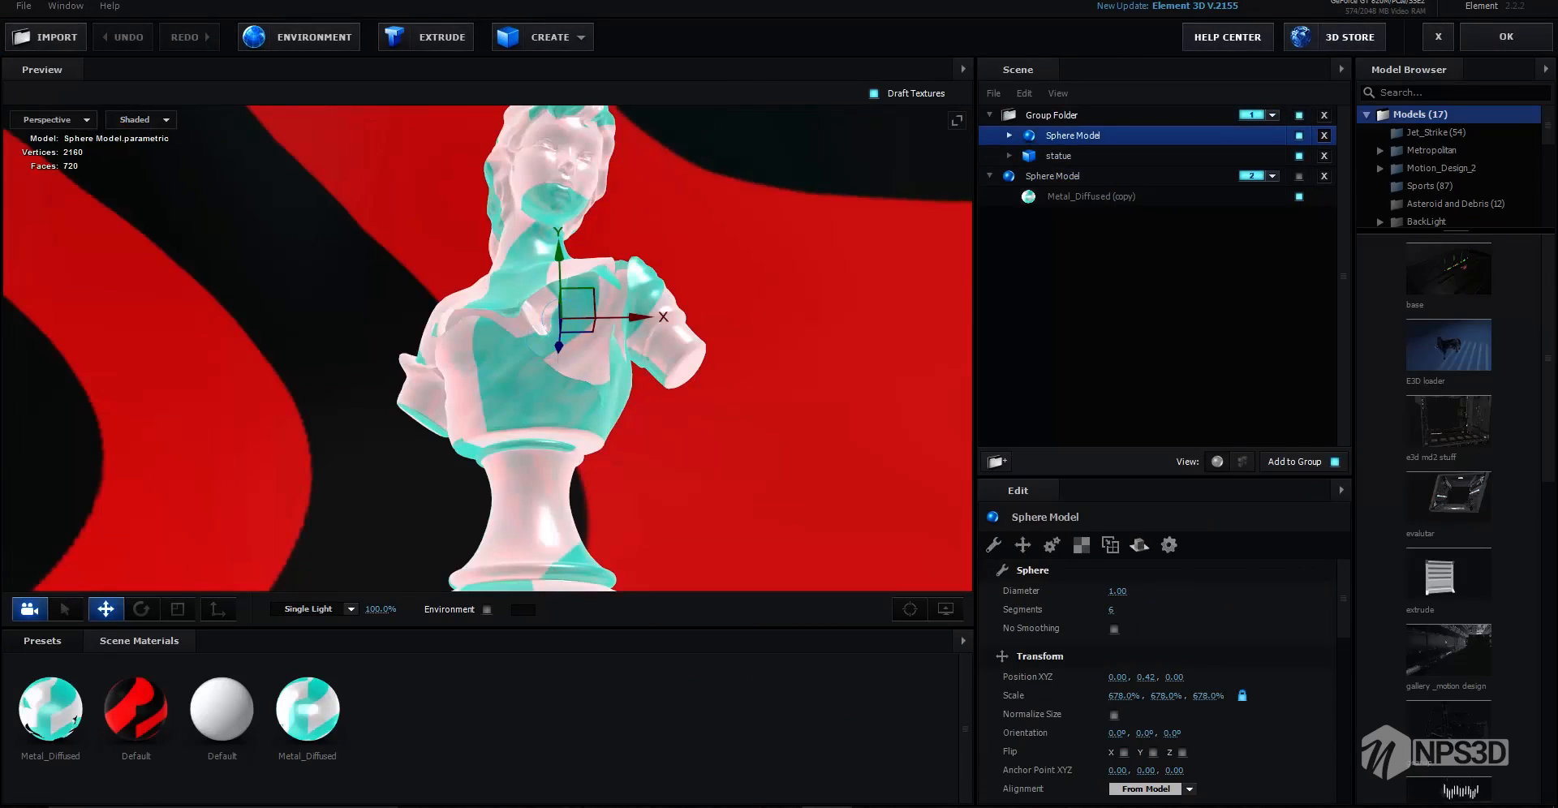
left_click(1080, 545)
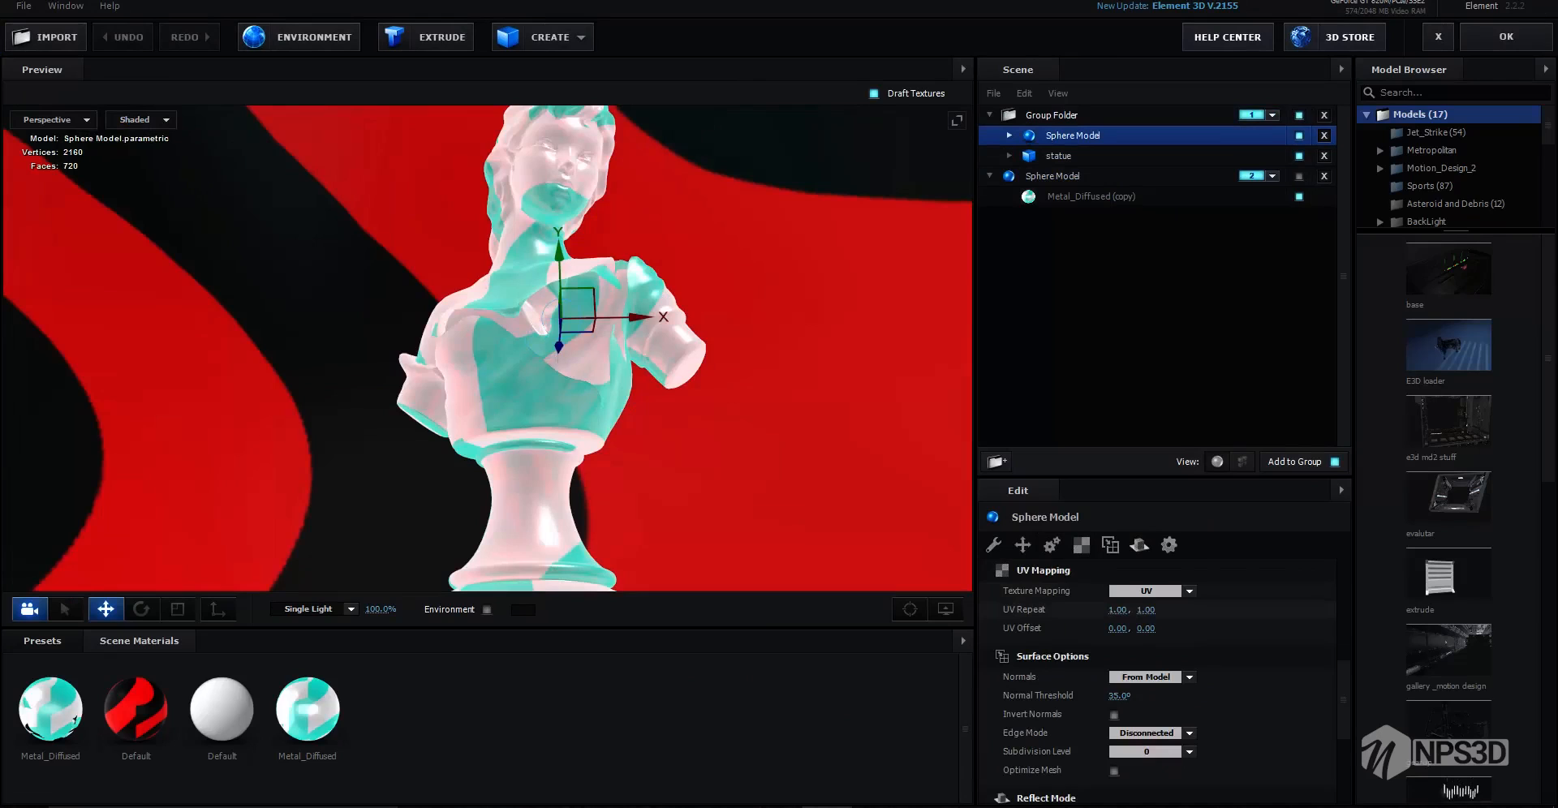
left_click(1117, 610)
type("4")
key("Return")
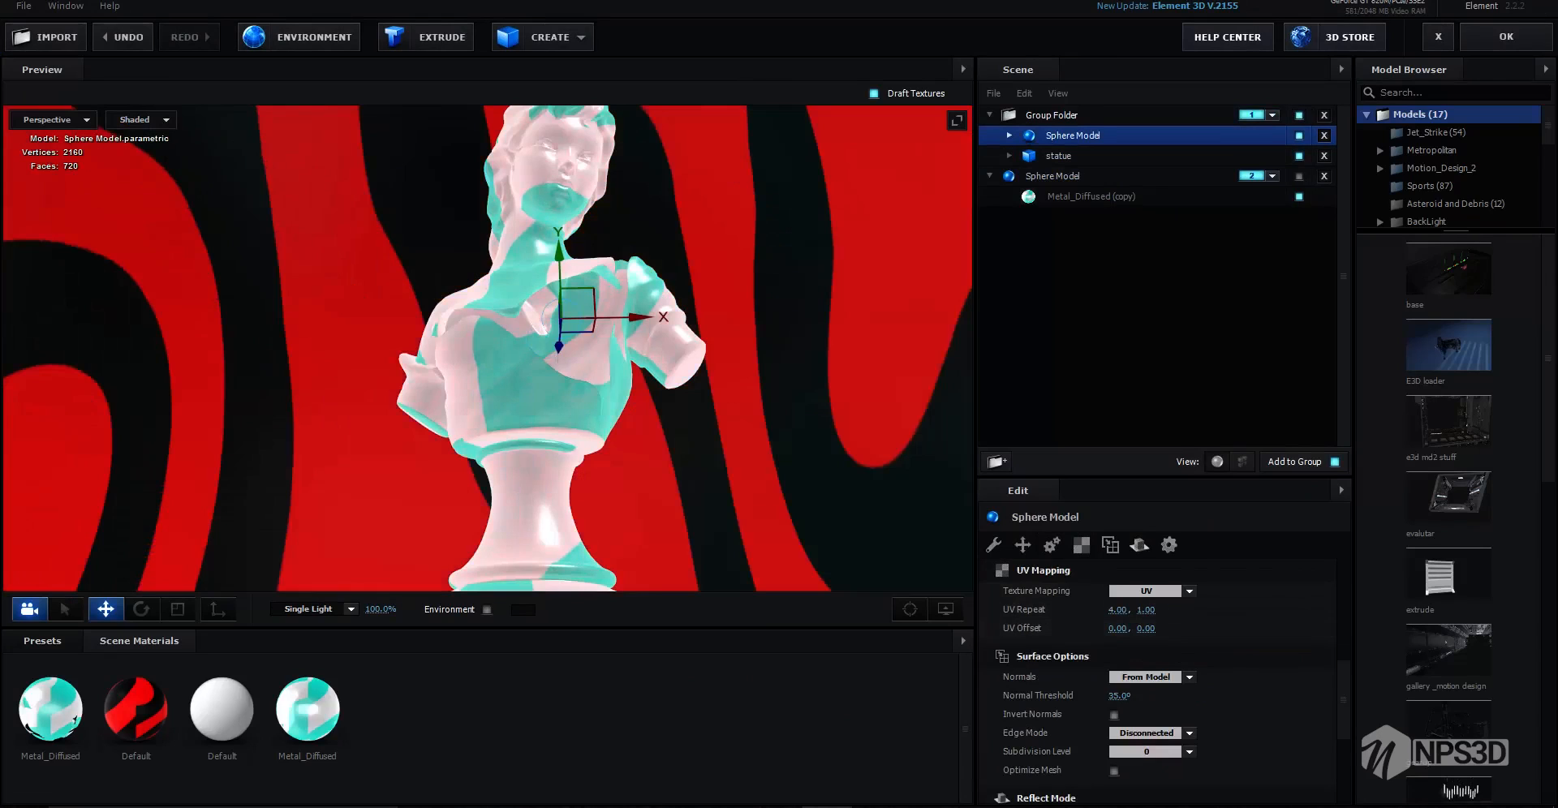
Try 4 for the background sphere's second UV Repeat value, settle on 2 and apply the scene
left_click(1145, 610)
type("4")
key("Return")
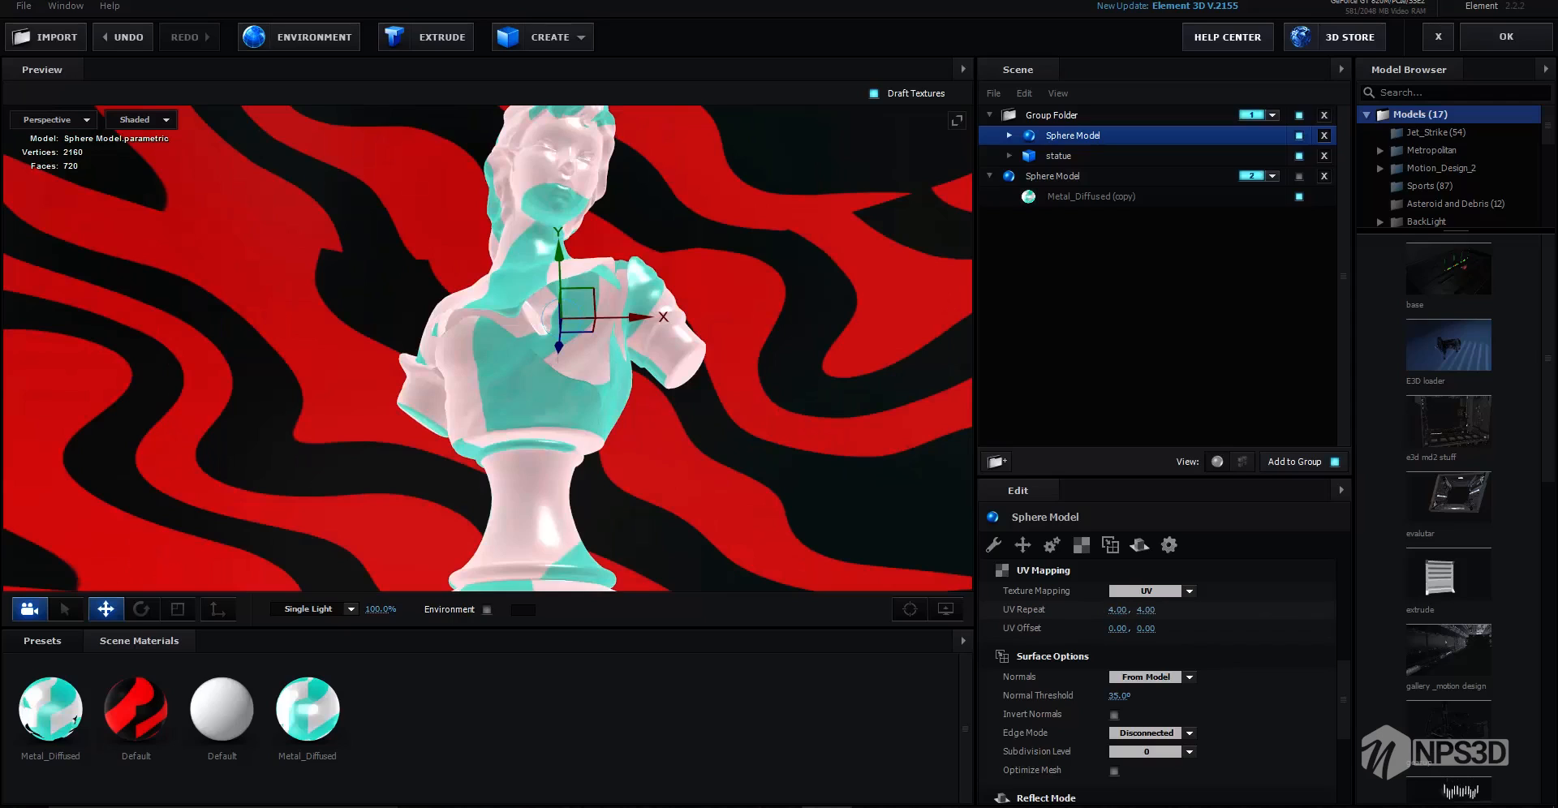
left_click(1145, 610)
type("2")
key("Return")
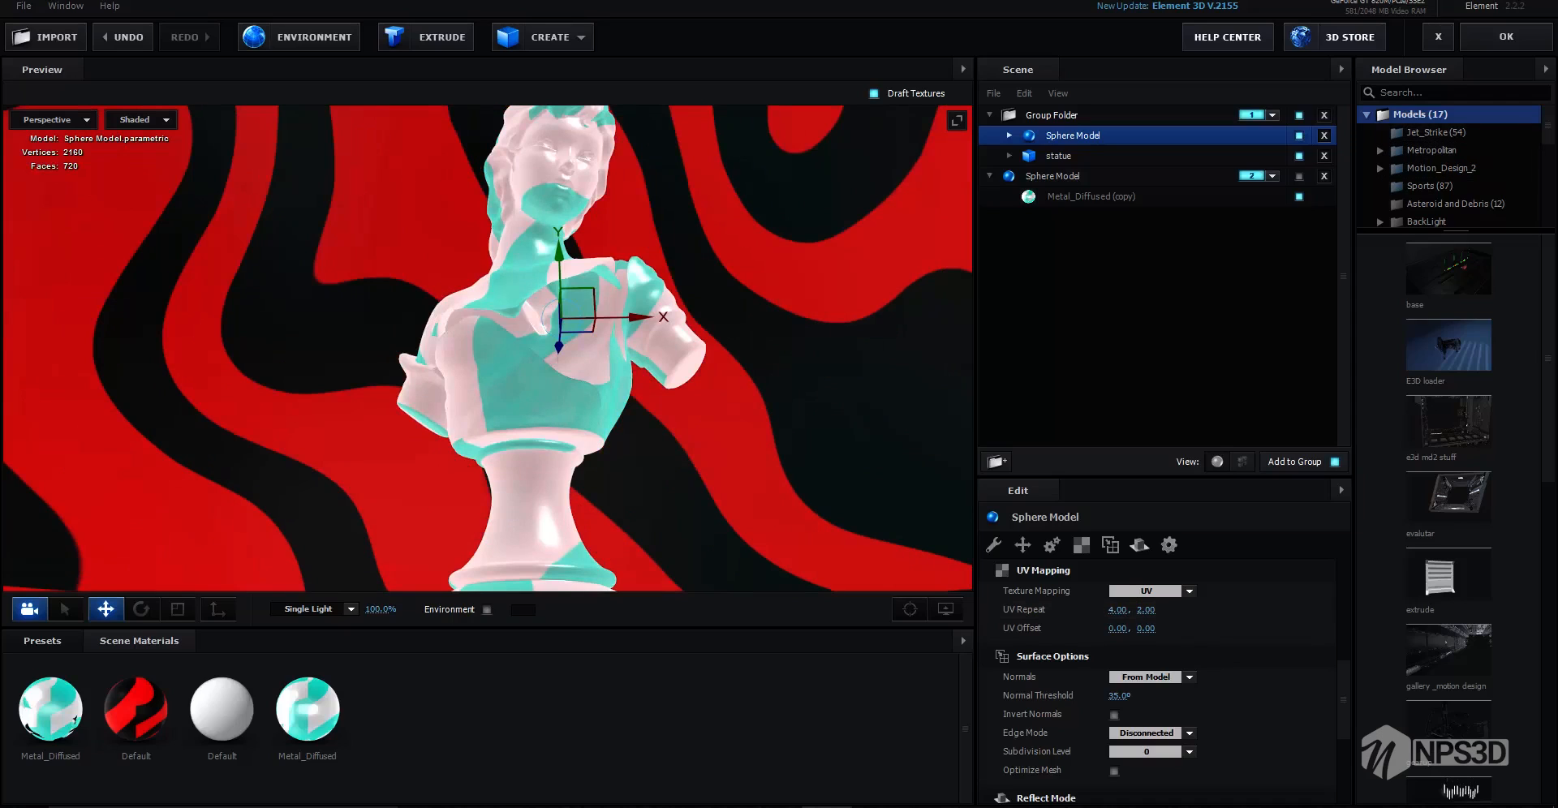
left_click(1506, 36)
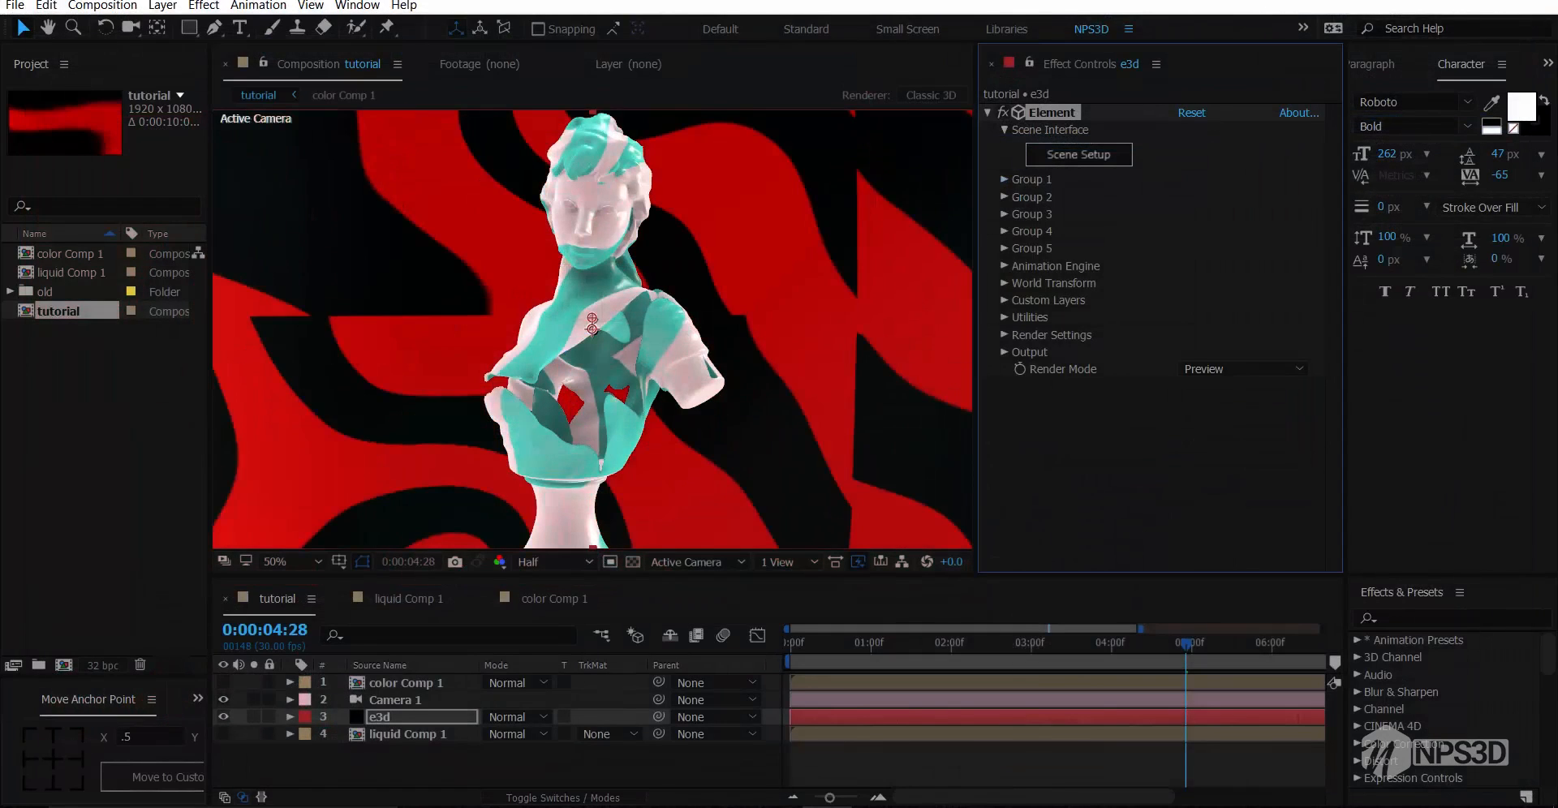
In the Element scene setup, change the background Sphere Model's texture mapping from UV to Sphere
left_click(1078, 154)
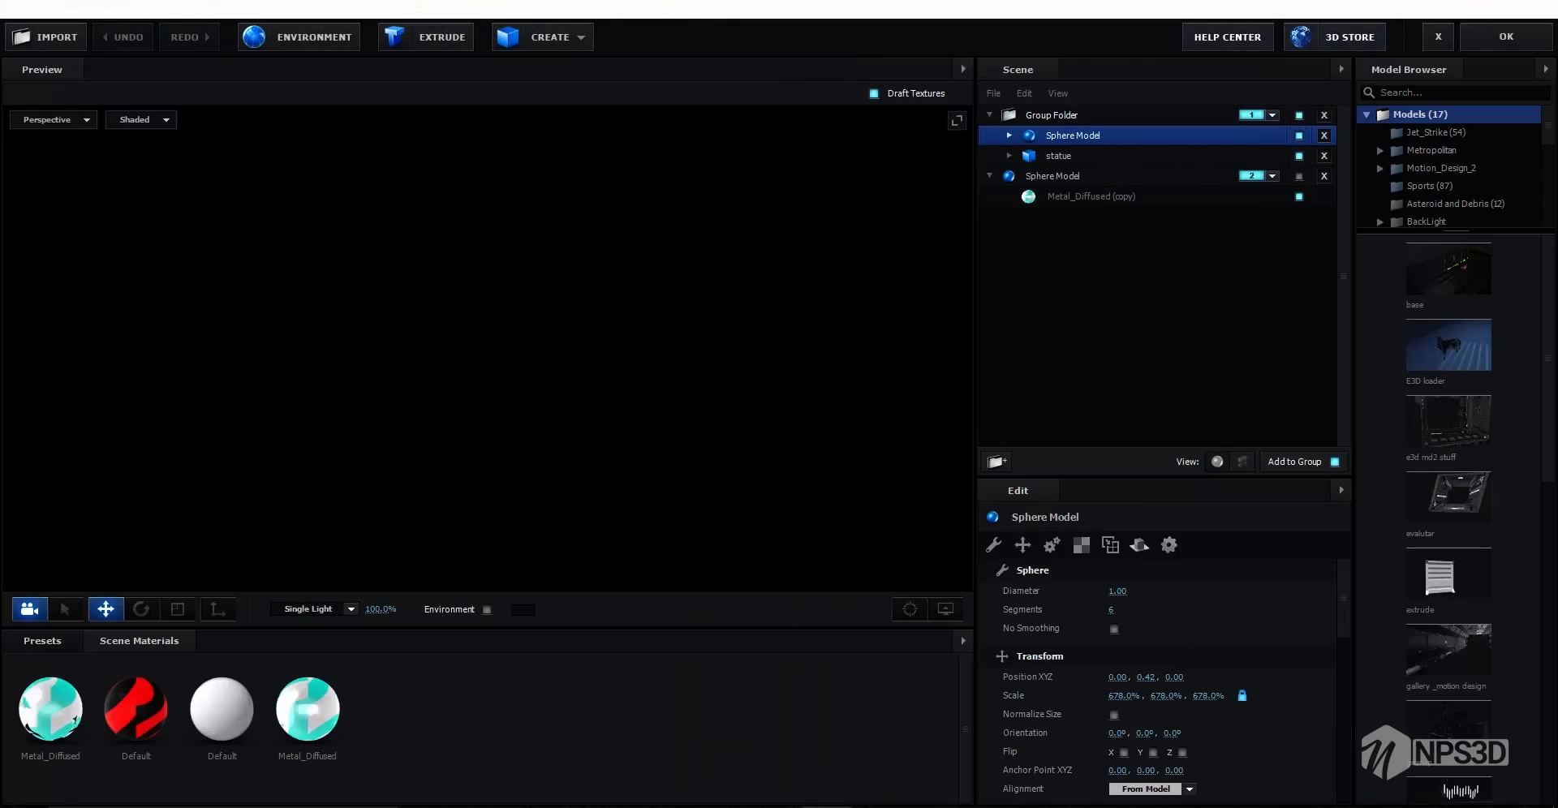
scroll(487, 349, "down", 7)
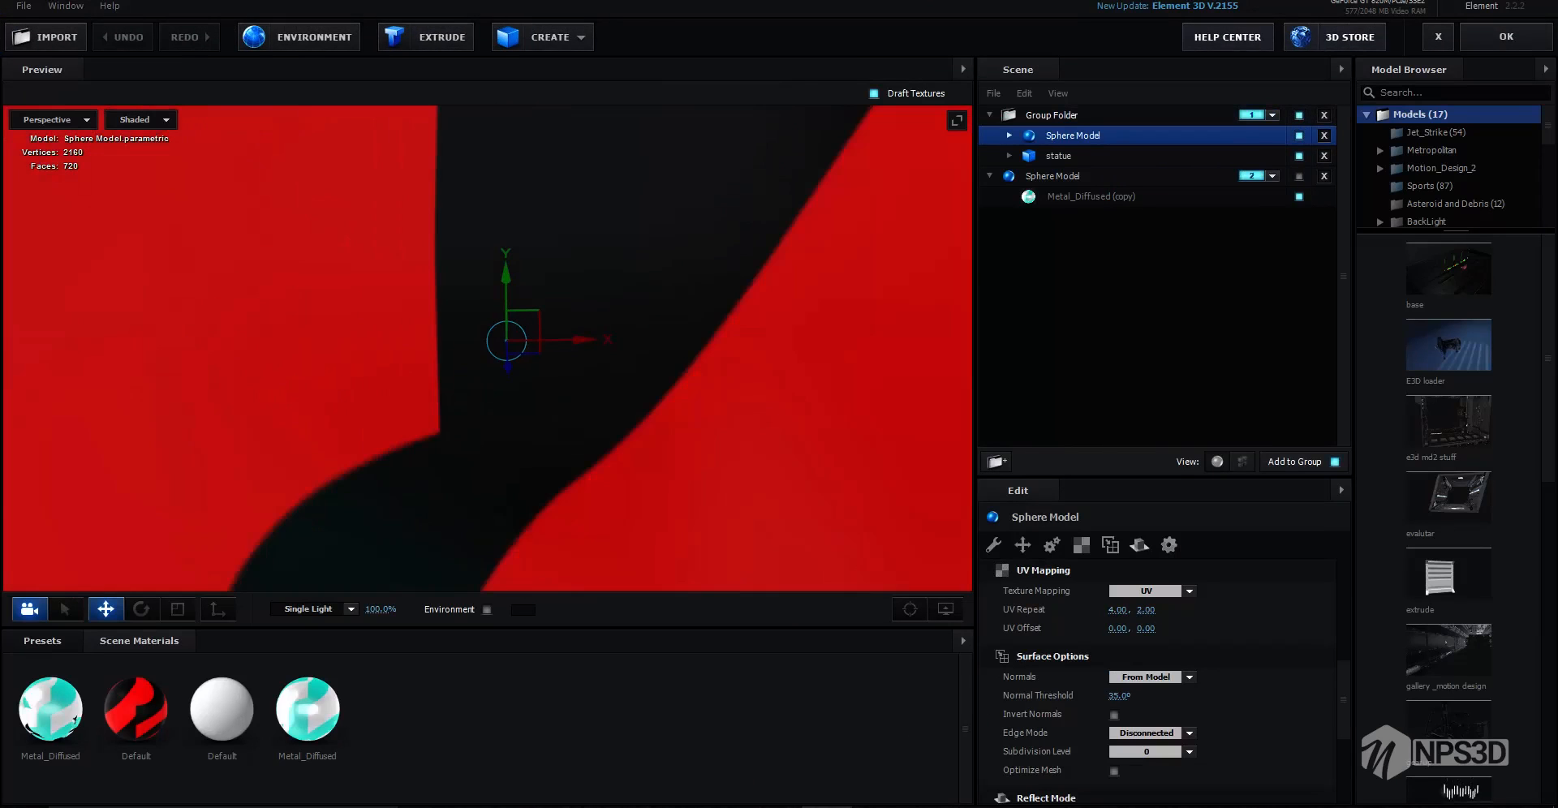
scroll(486, 349, "up", 5)
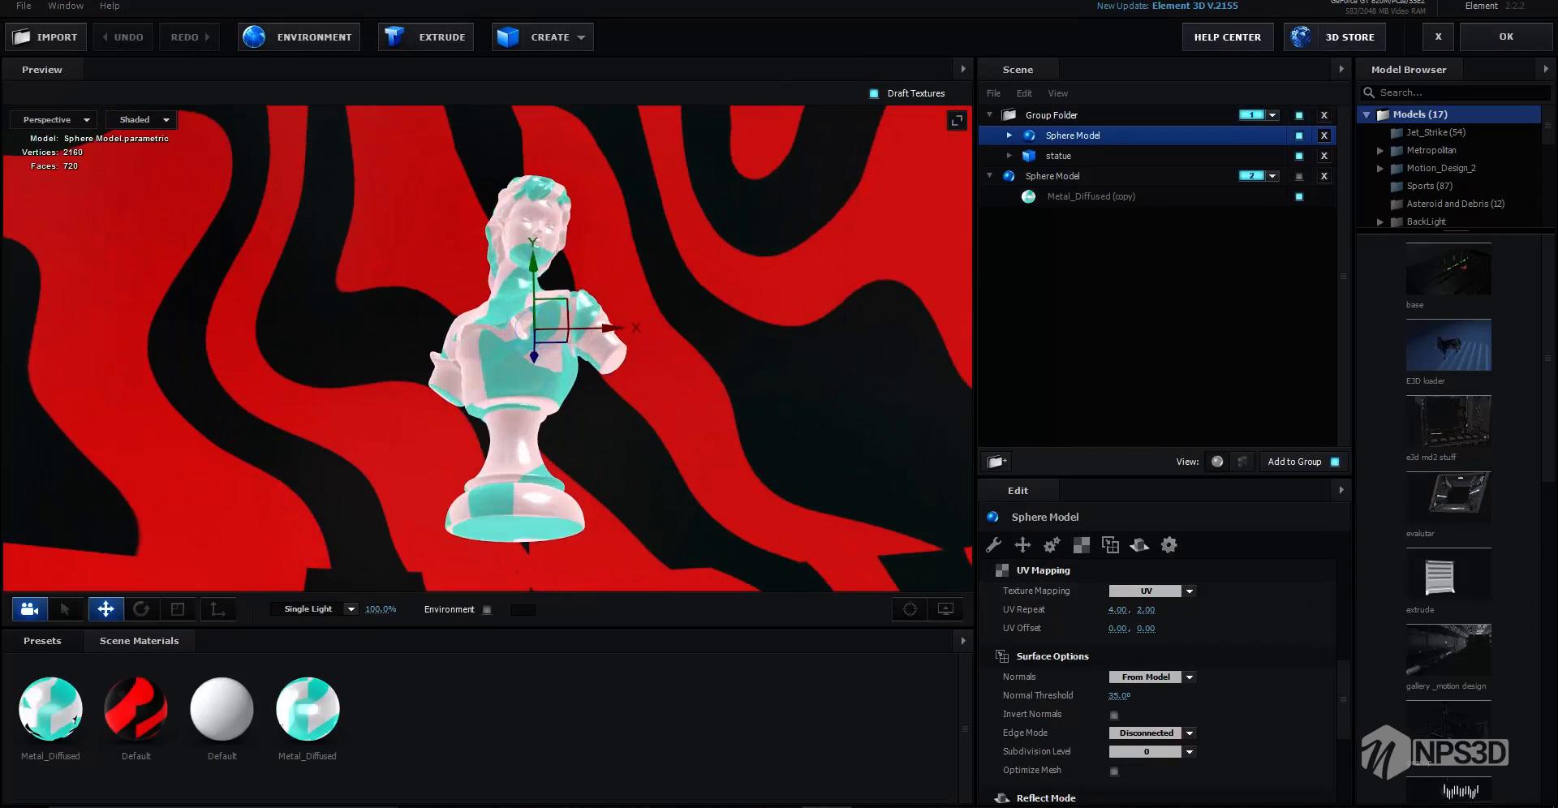
left_click(1146, 591)
left_click(1146, 436)
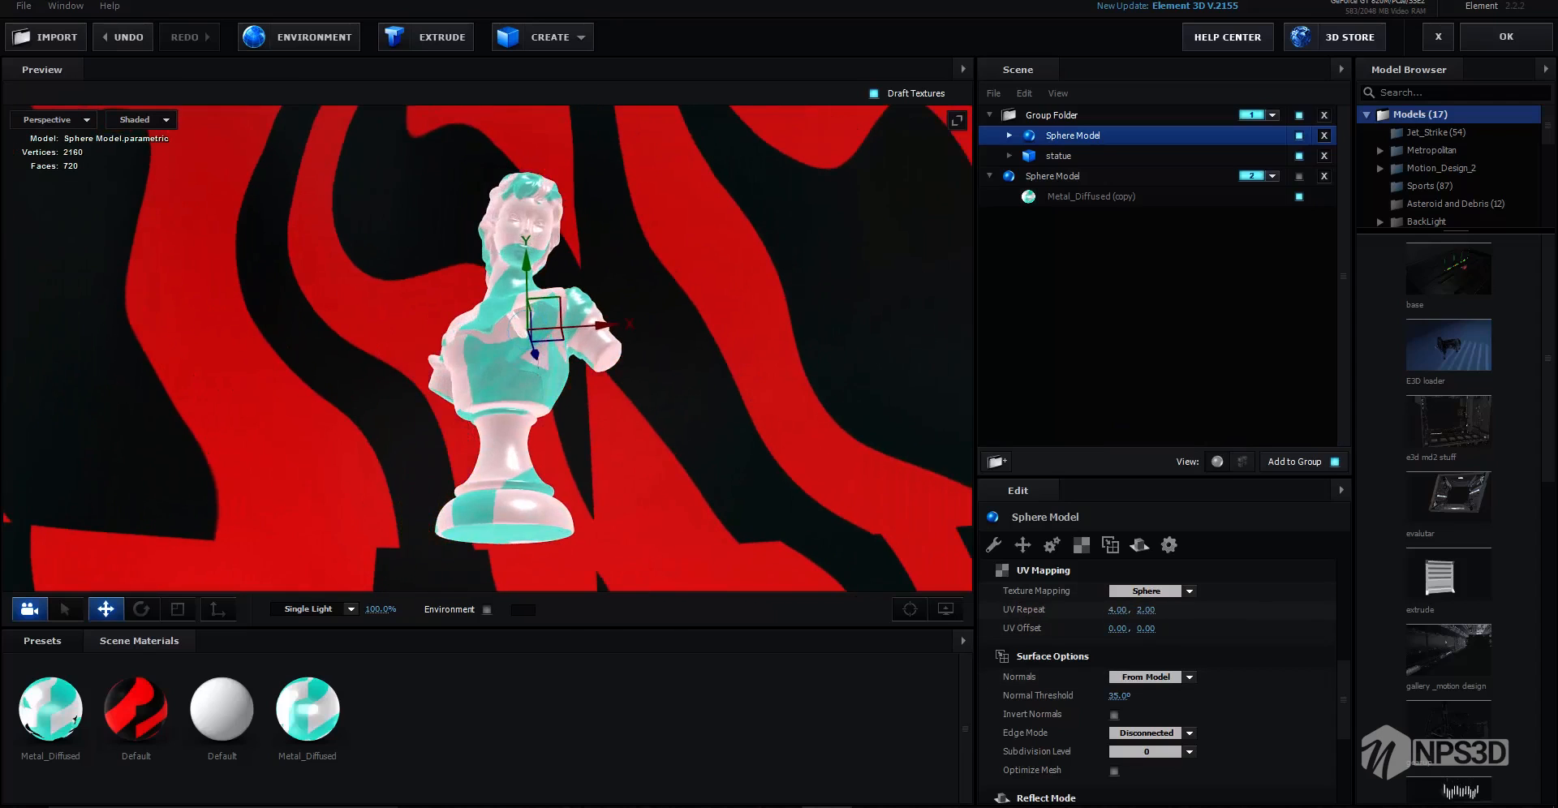
Try 1 for both UV Repeat values, settle on 3.29 and 1.00, set the second UV Offset to 1.08 and apply the scene
left_click(1145, 609)
type("1")
key("Return")
left_click(1117, 609)
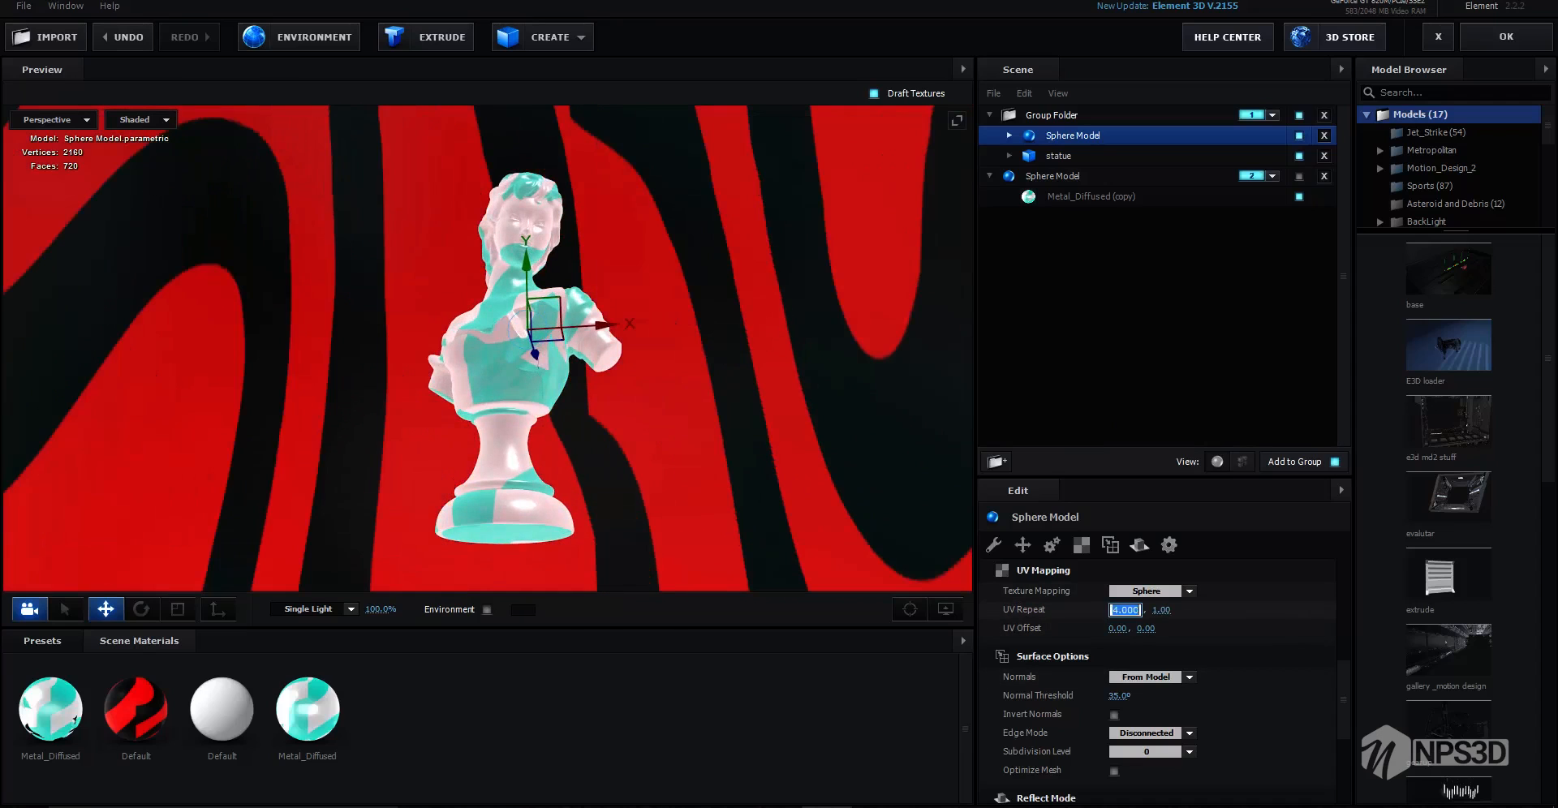
type("1")
key("Return")
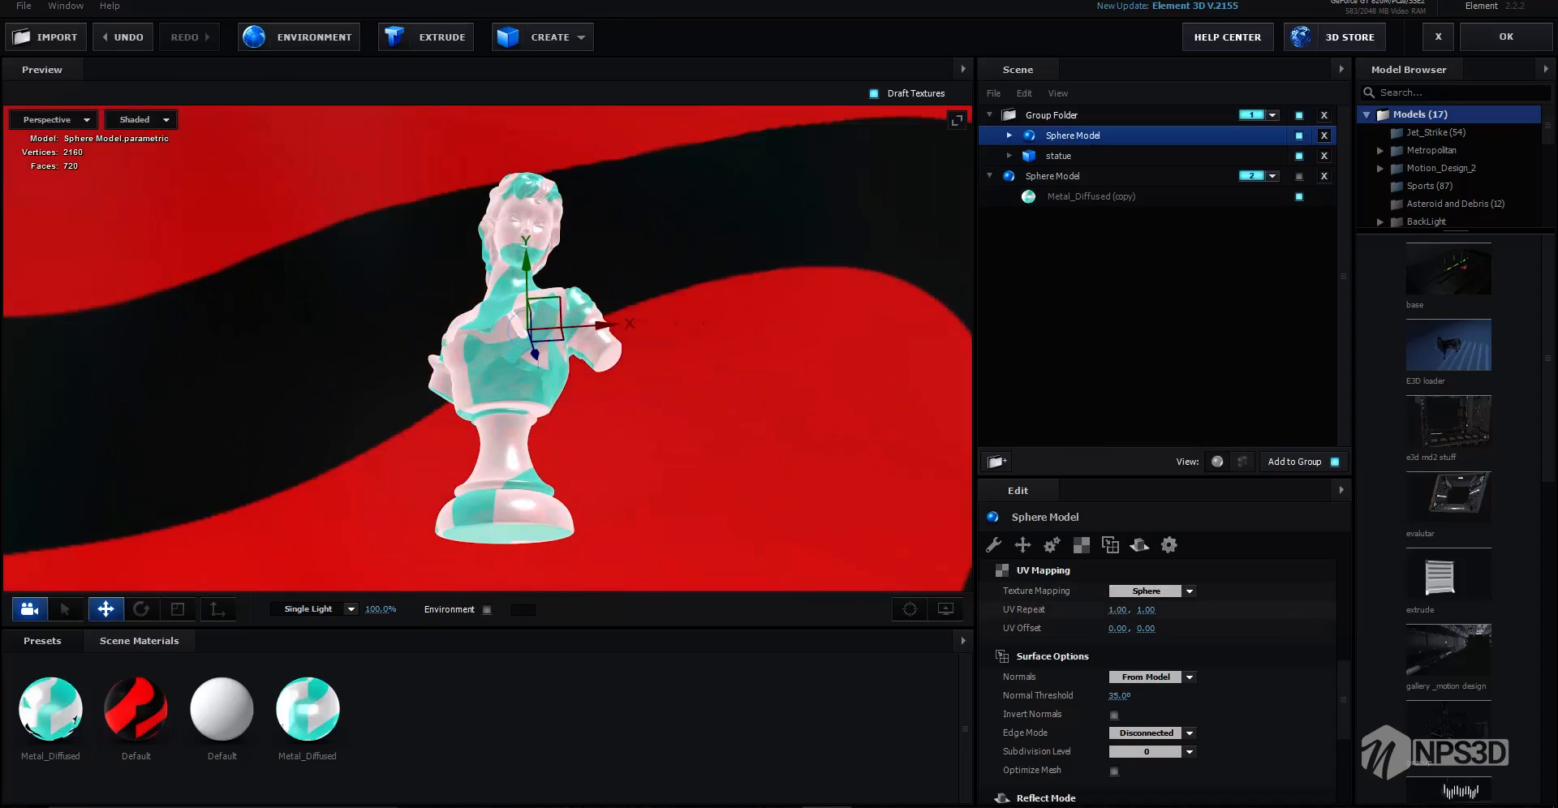
left_click_drag(1117, 609, 1234, 629)
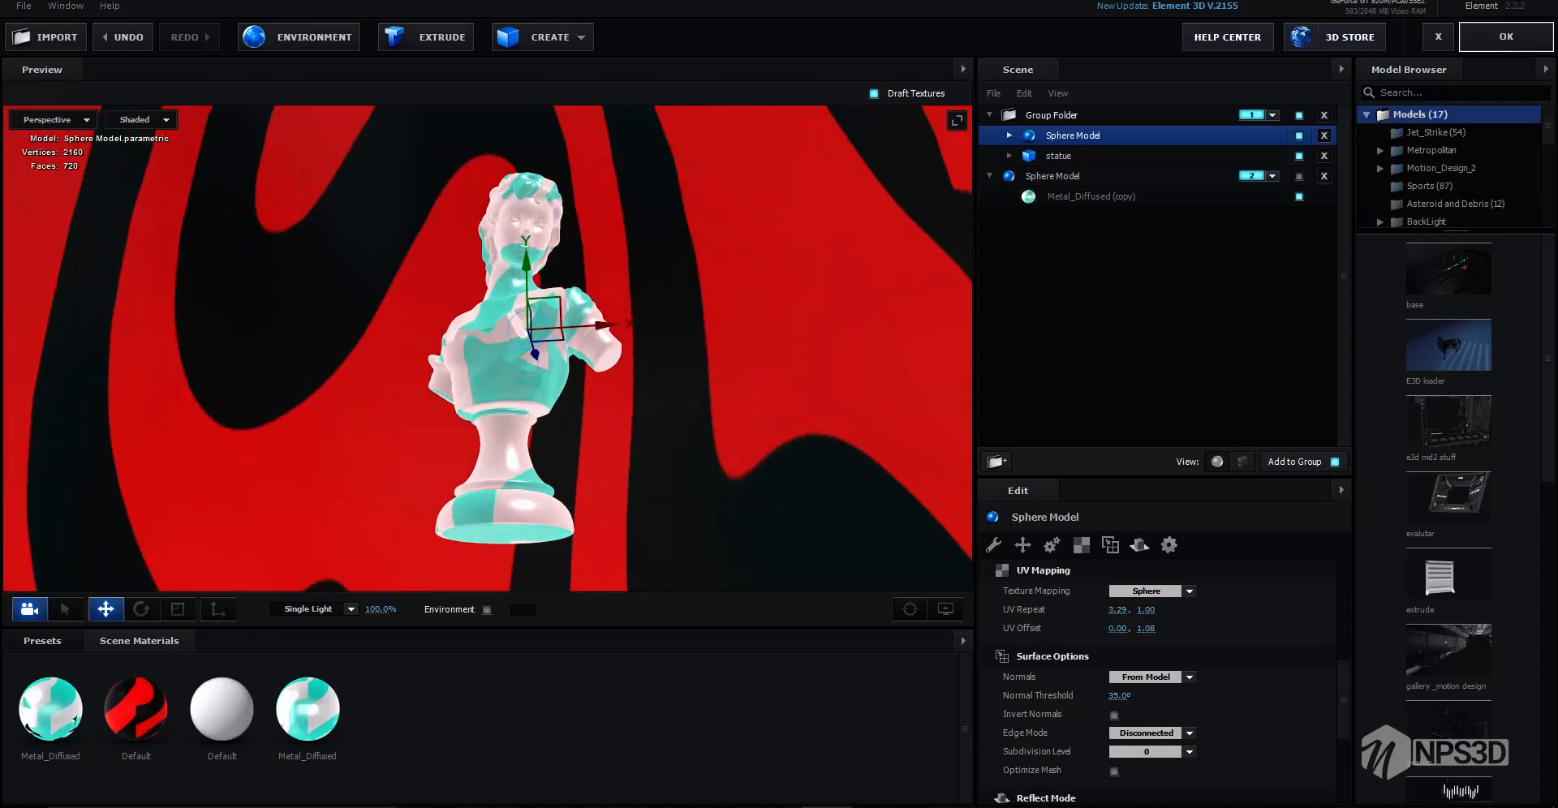
left_click(1506, 36)
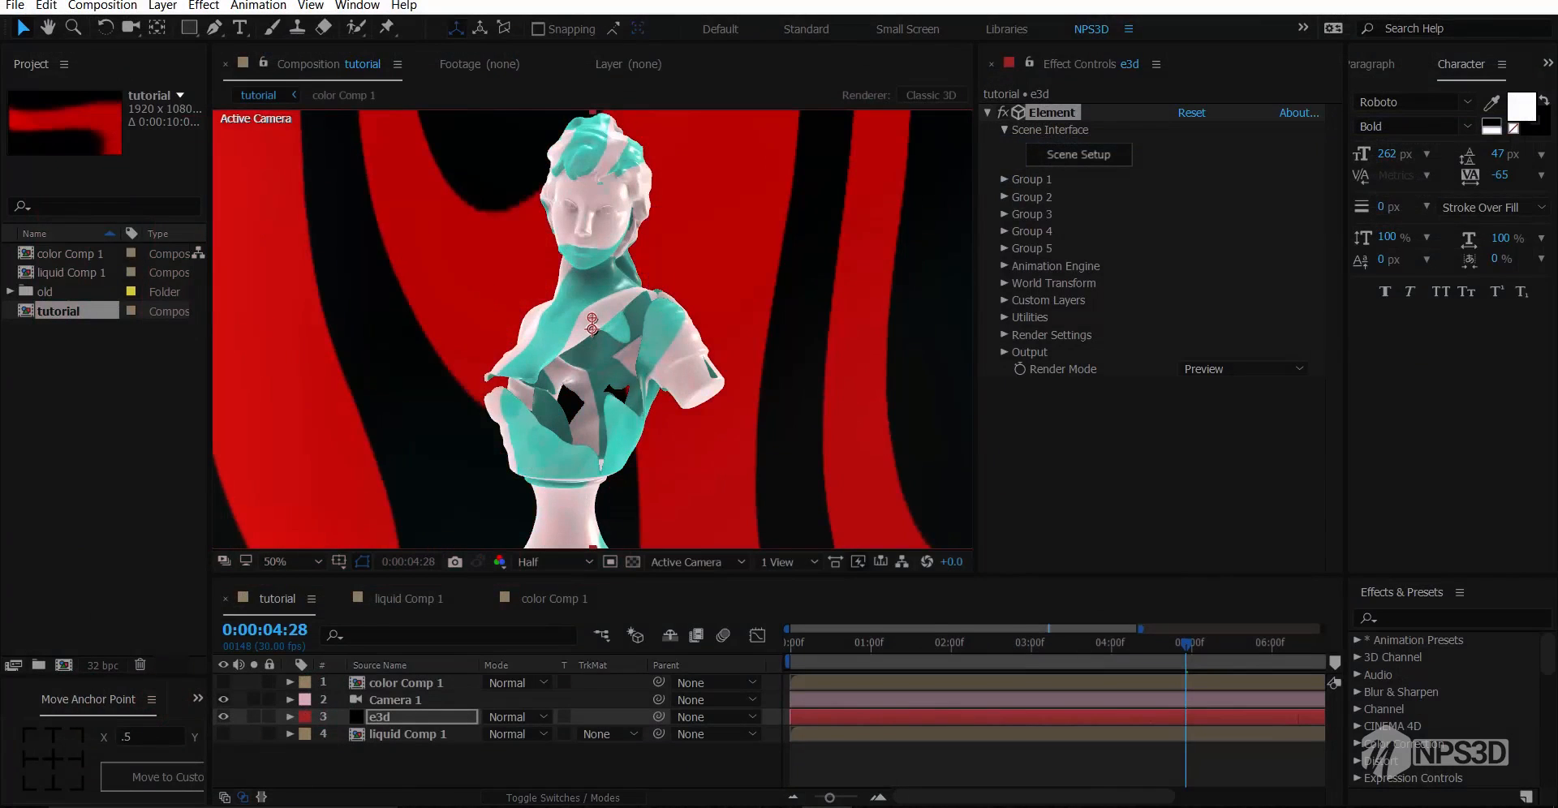
Add an adjustment layer with a Curves effect and shape its RGB curve into a gentle S
right_click(397, 570)
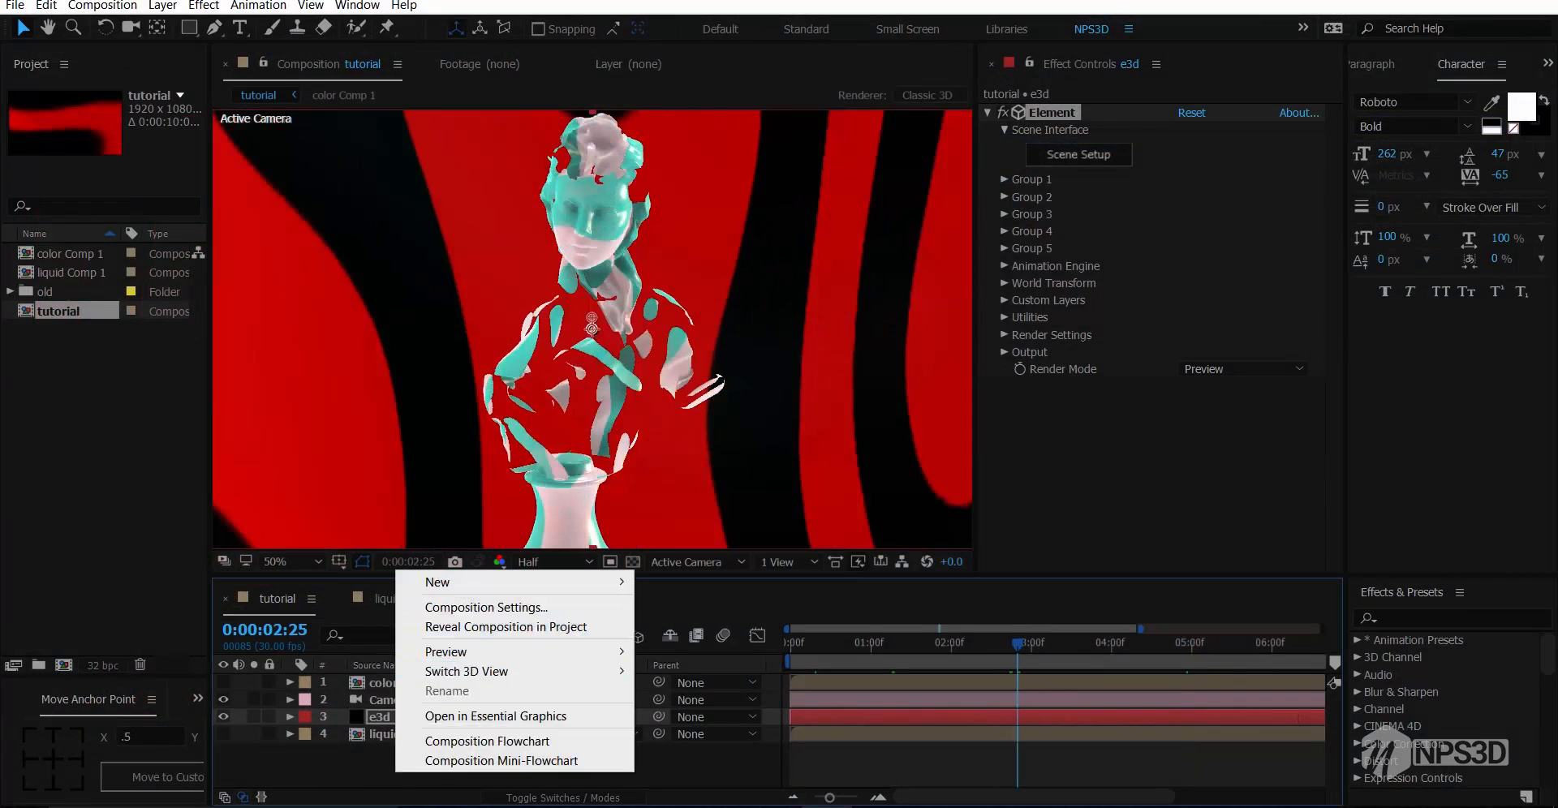
mouse_move(438, 582)
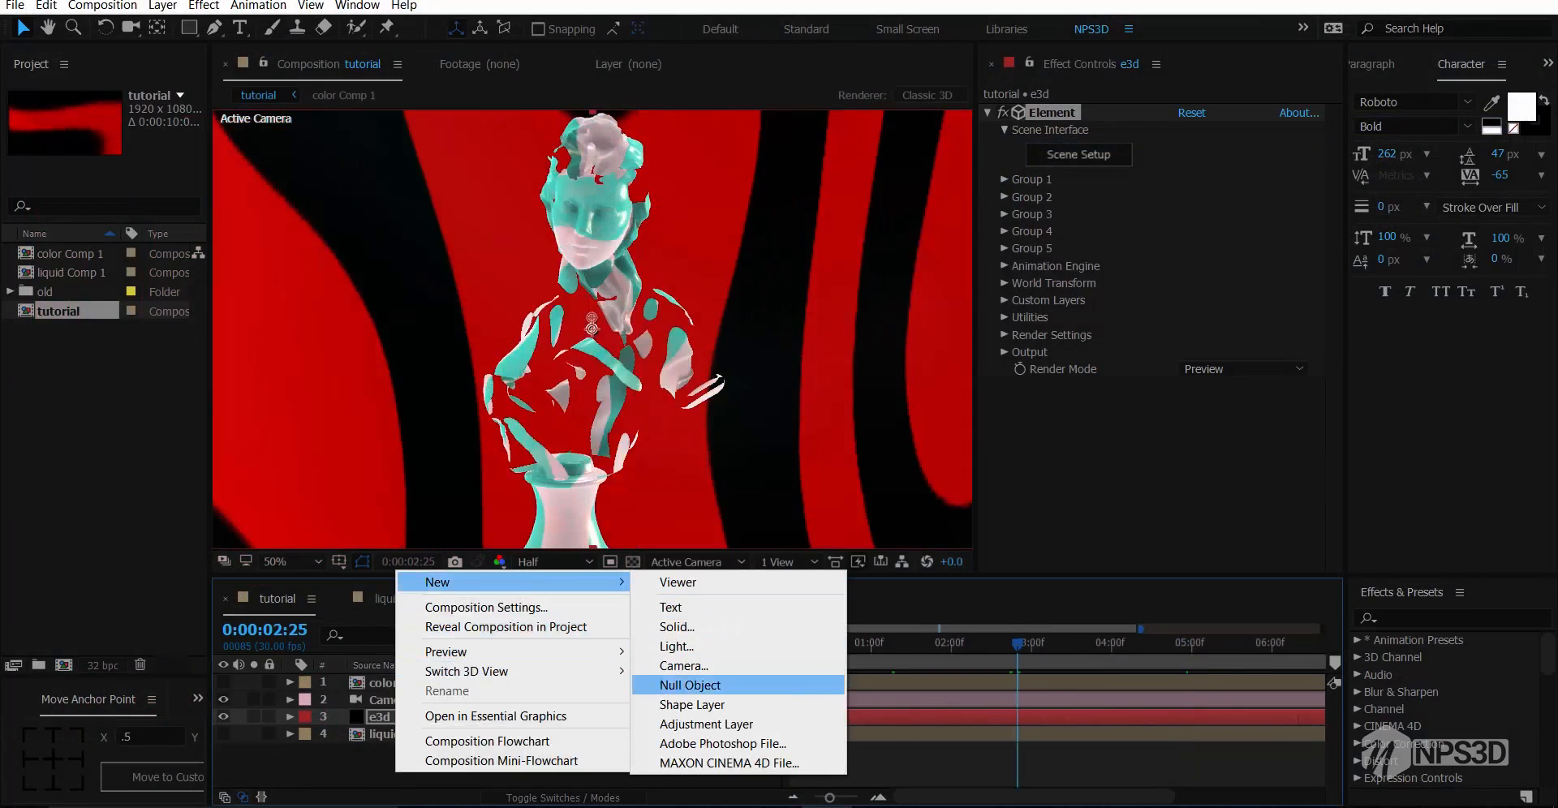
left_click(703, 724)
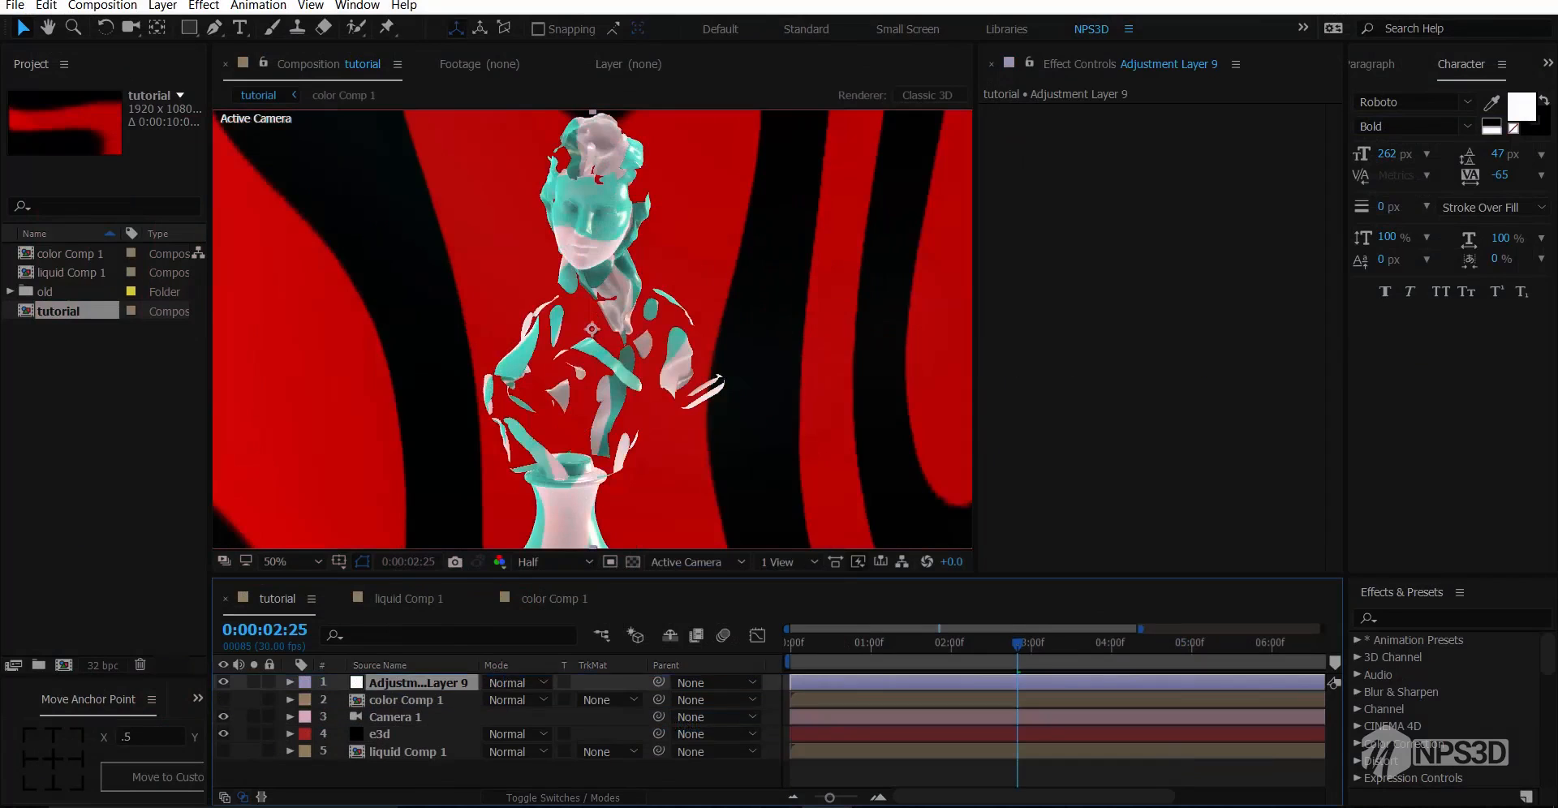
left_click(1128, 330)
key("ctrl+space")
left_click(993, 371)
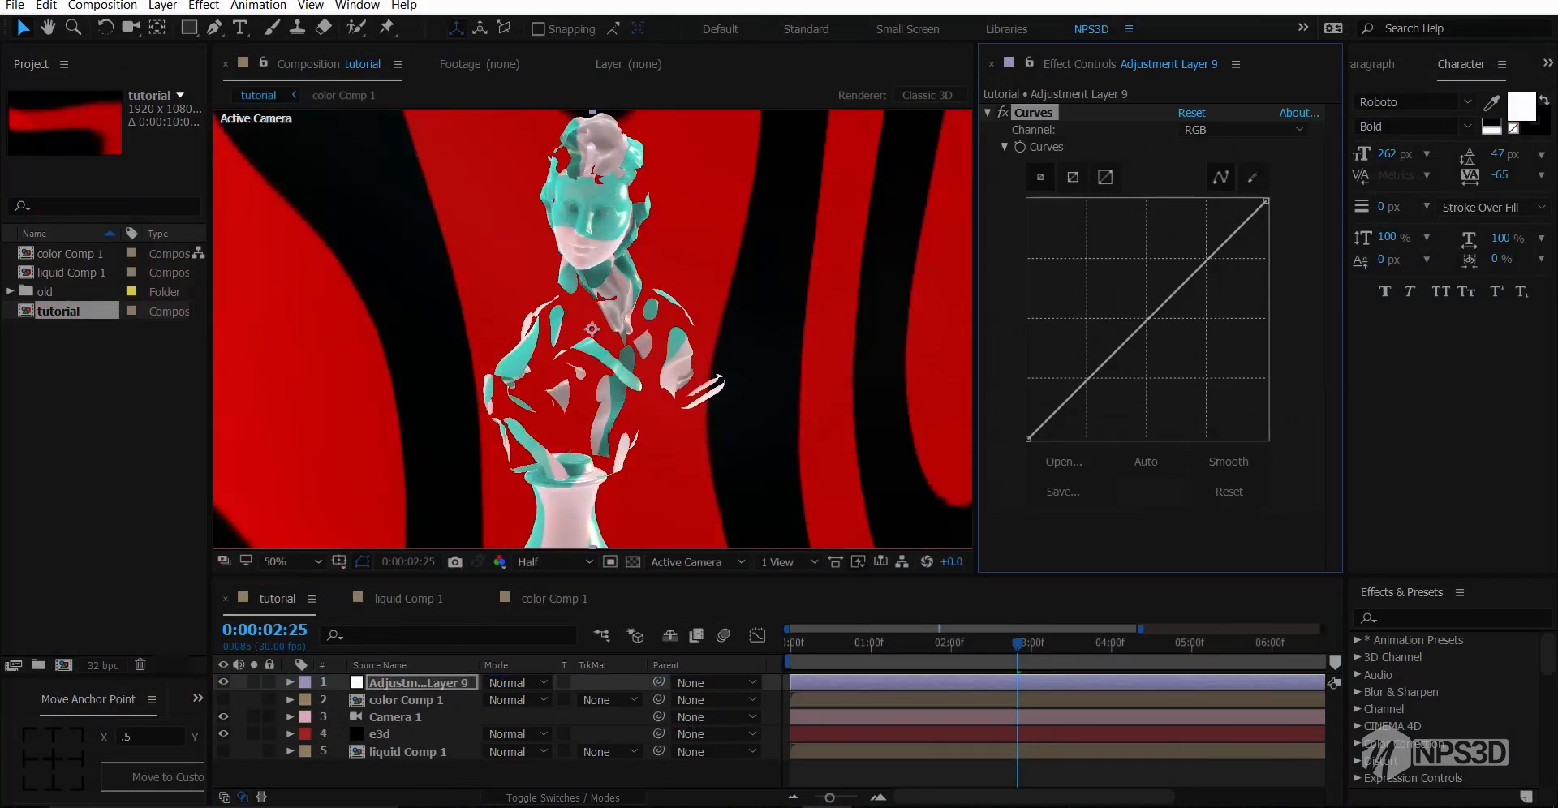
left_click_drag(1062, 404, 1062, 410)
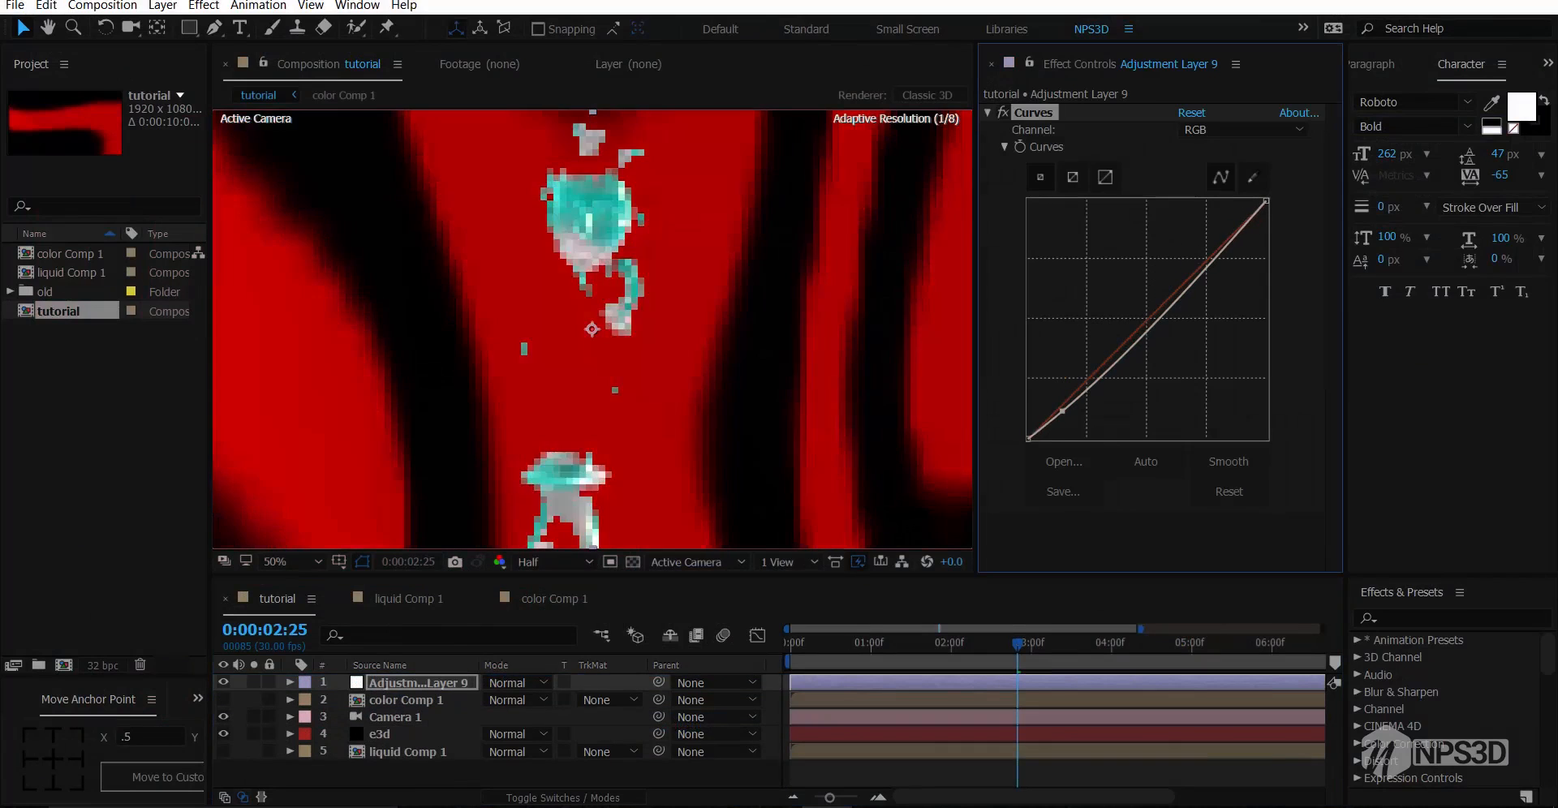
left_click_drag(1178, 289, 1183, 273)
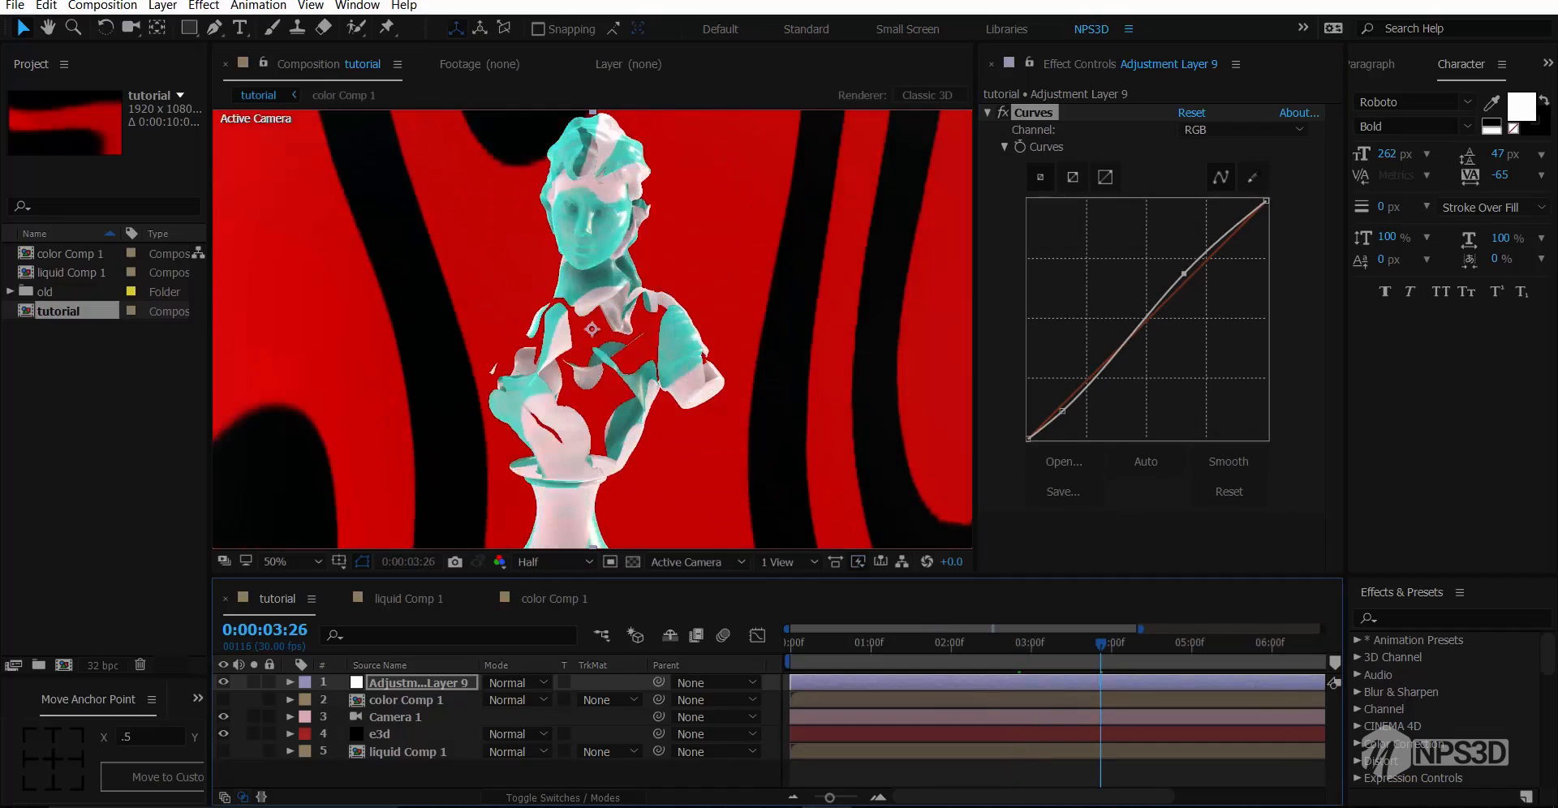
Try lowering the red channel's curve in the highlights, and undo it
left_click(1241, 130)
left_click(1199, 164)
left_click_drag(1217, 250, 1228, 263)
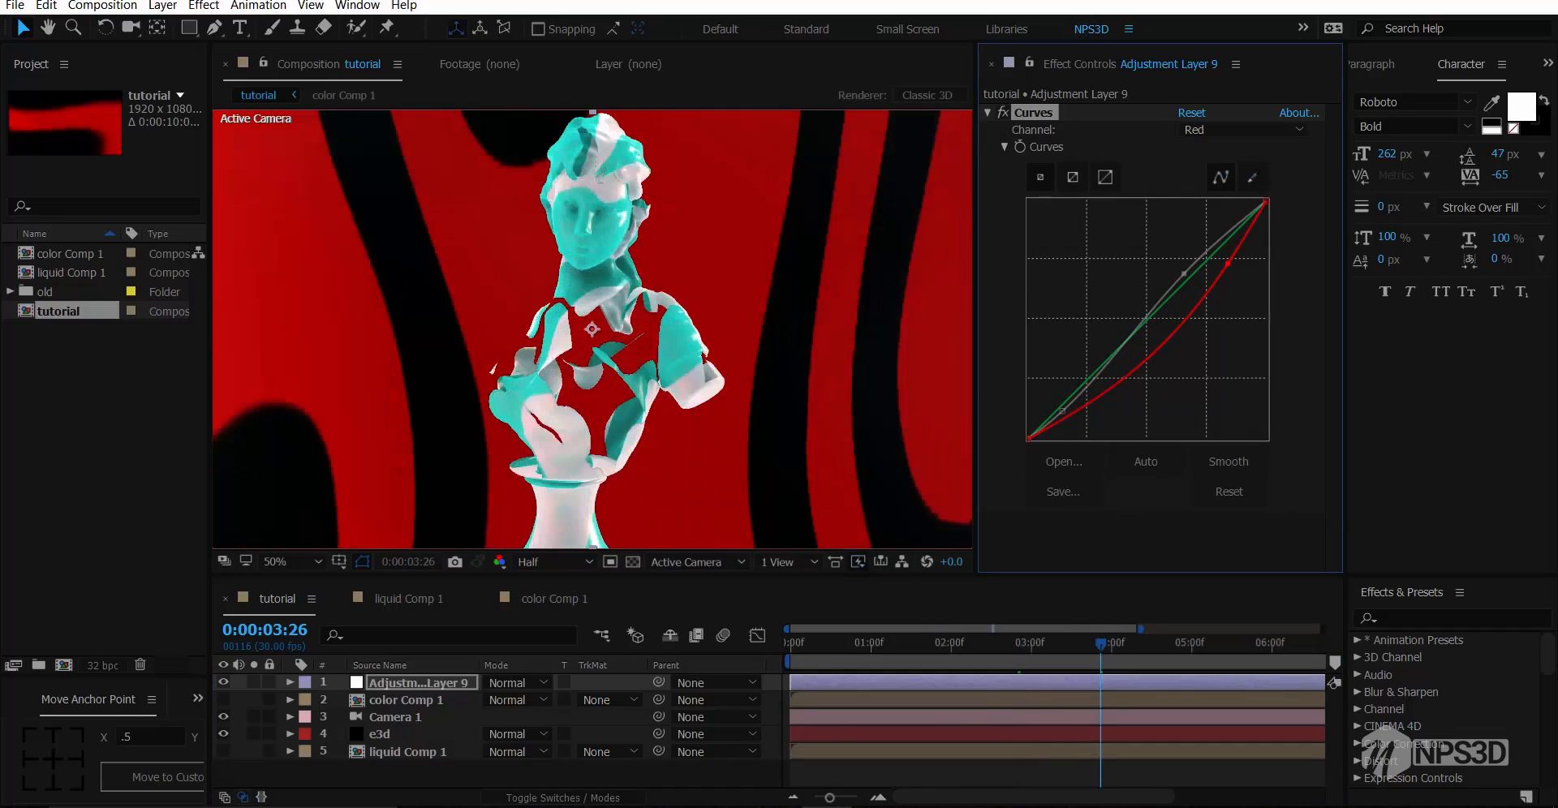
key("ctrl+z")
Raise the blue channel's black point slightly, keep its highlights near the diagonal and collapse the Curves effect
left_click(1241, 130)
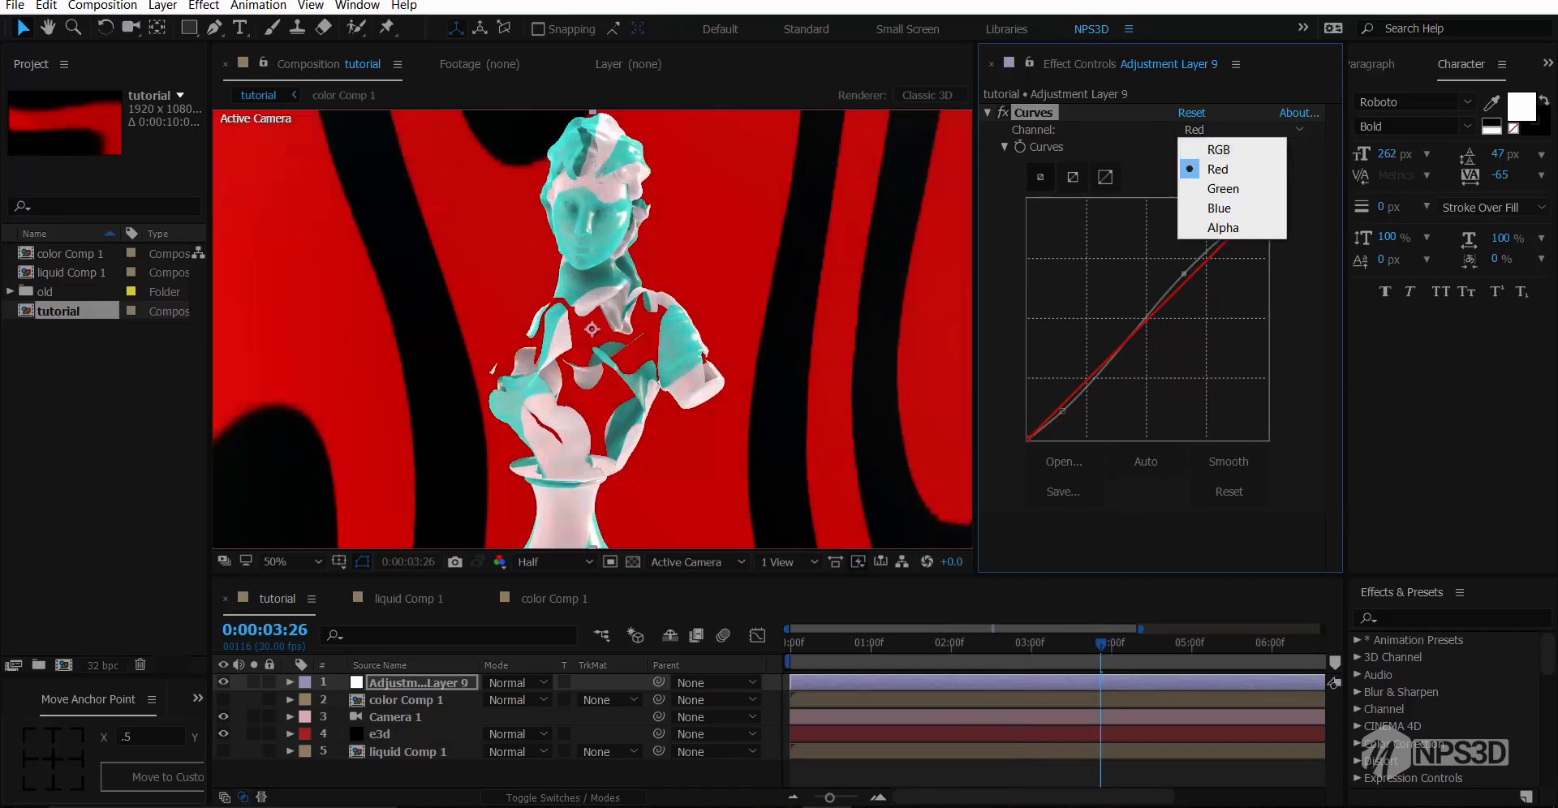
left_click(1199, 208)
left_click_drag(1028, 438, 1027, 422)
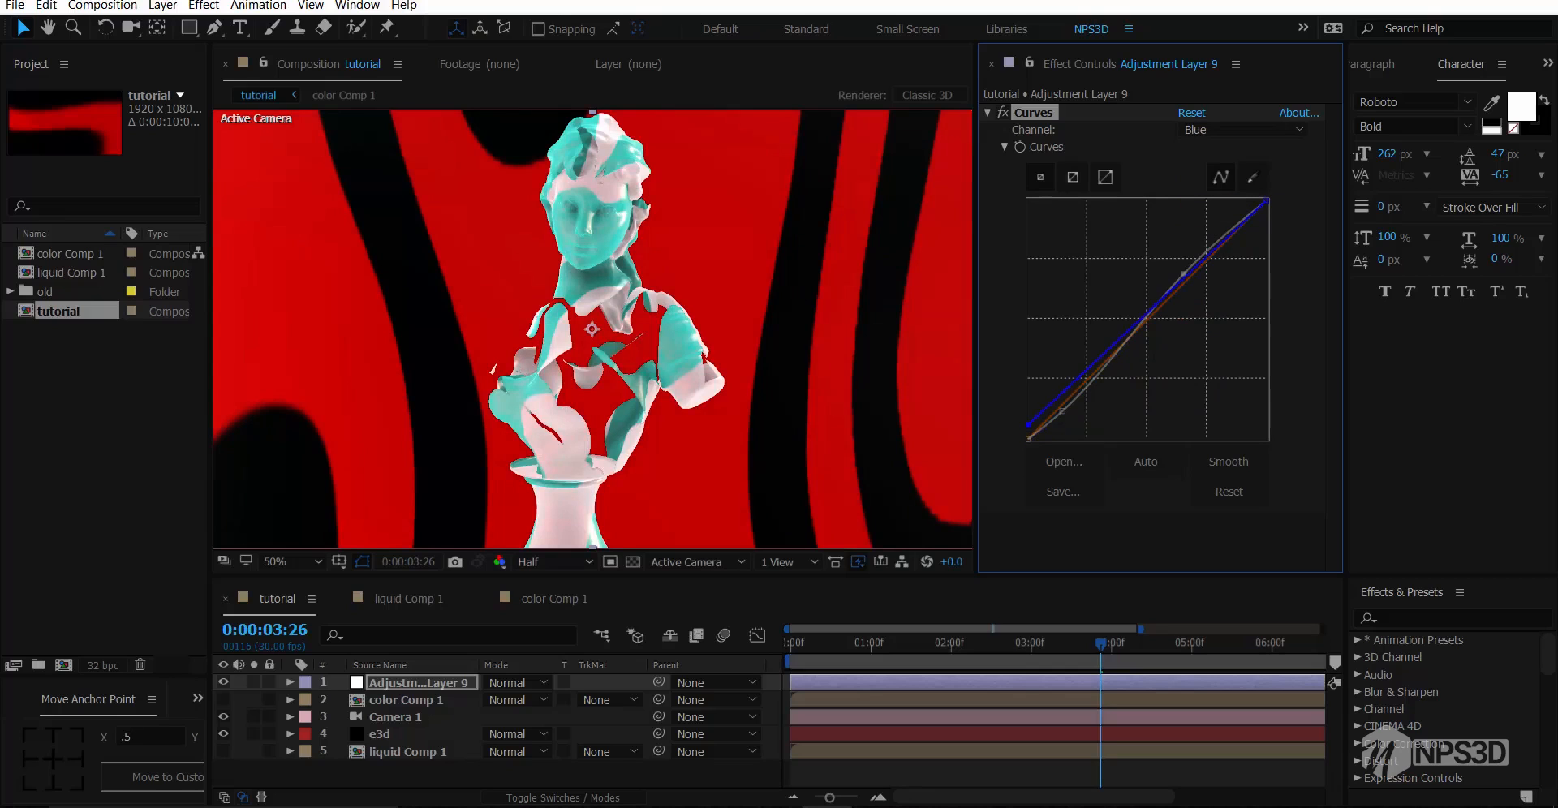
left_click_drag(1173, 285, 1178, 286)
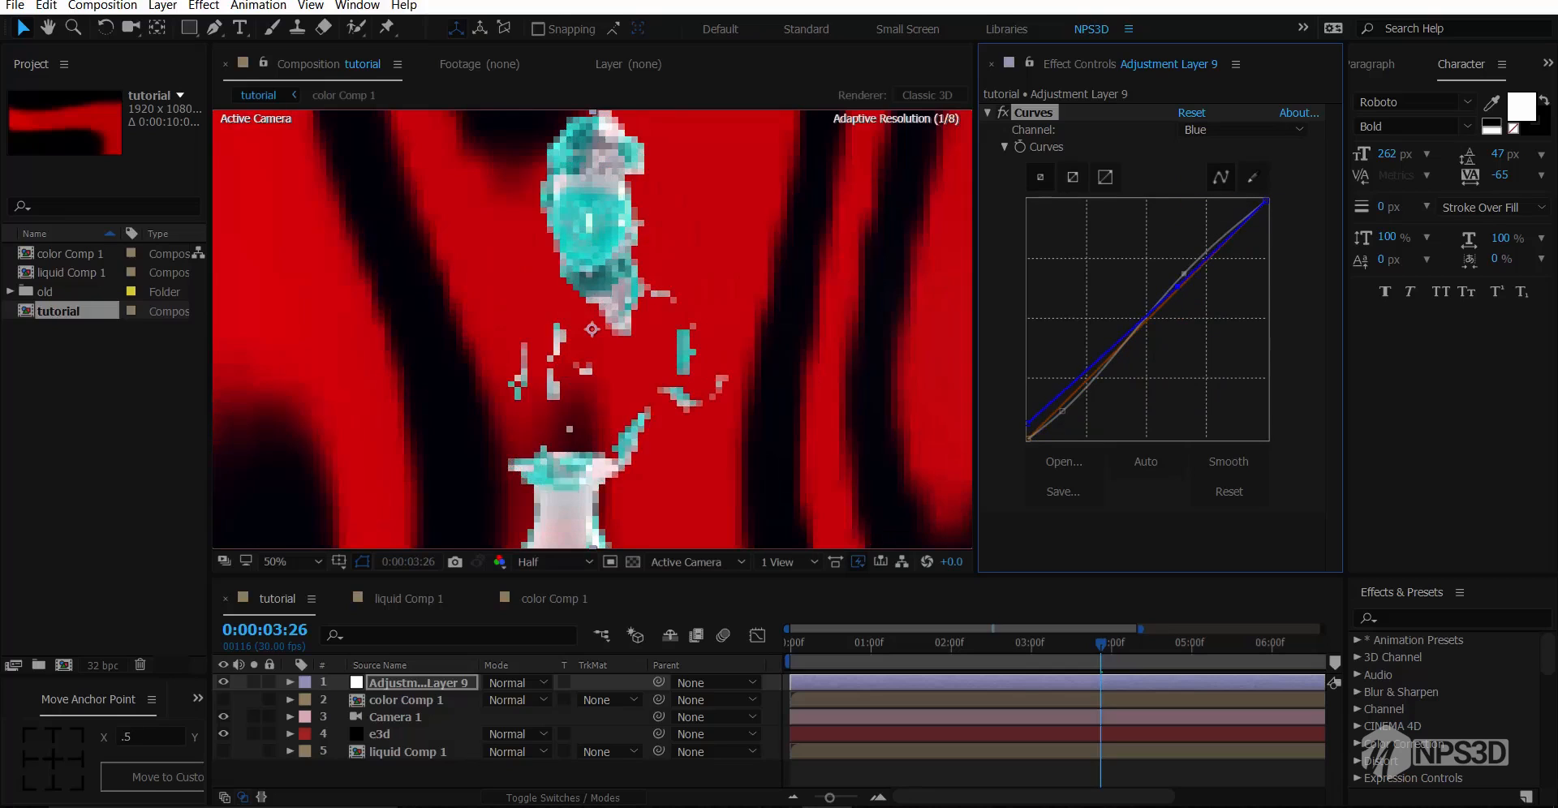
left_click(987, 113)
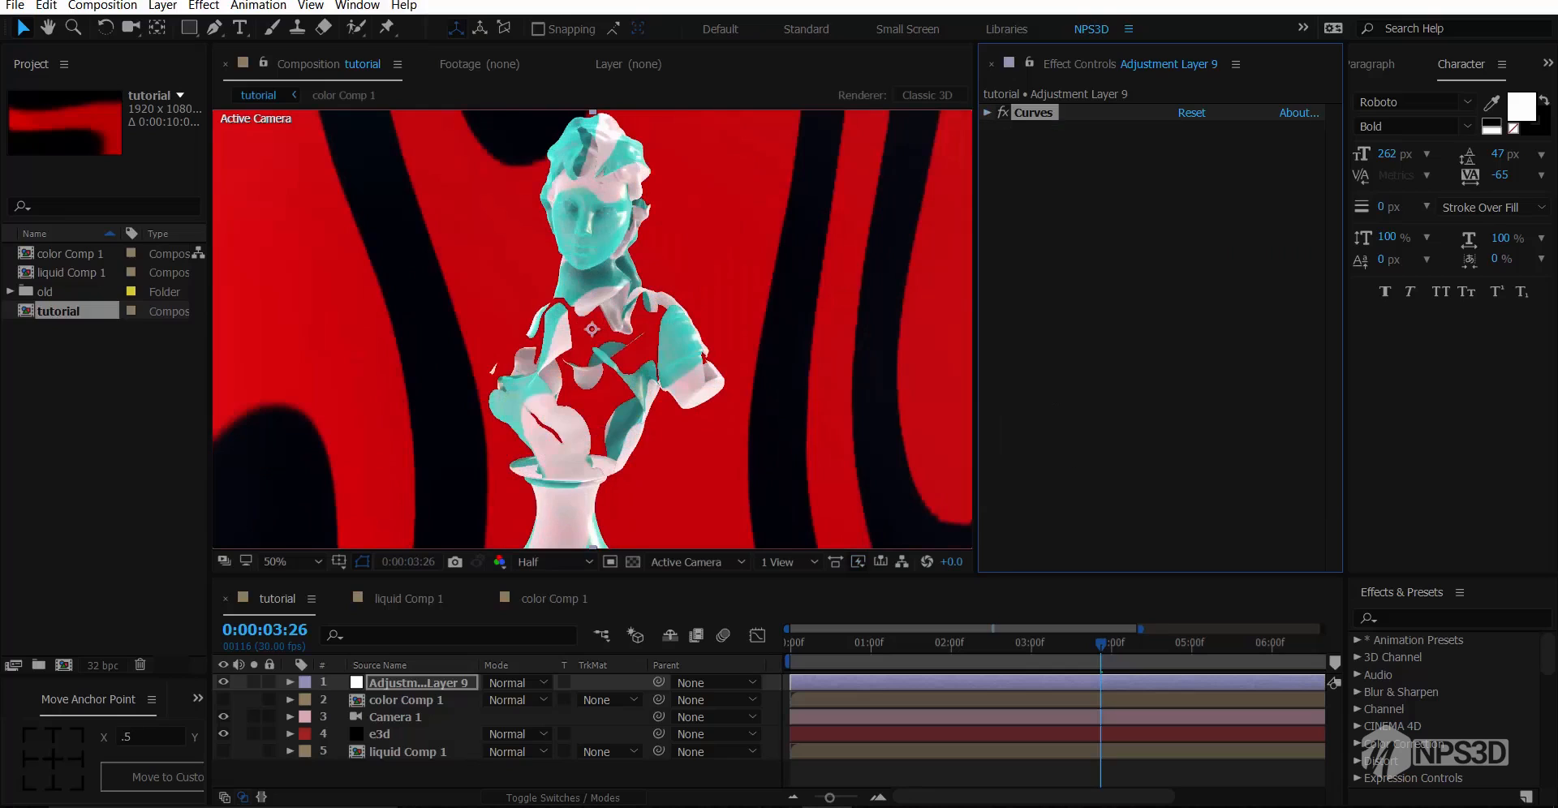
Add a second adjustment layer with a Hue/Saturation effect and set its Master Saturation to -13
right_click(402, 778)
mouse_move(503, 589)
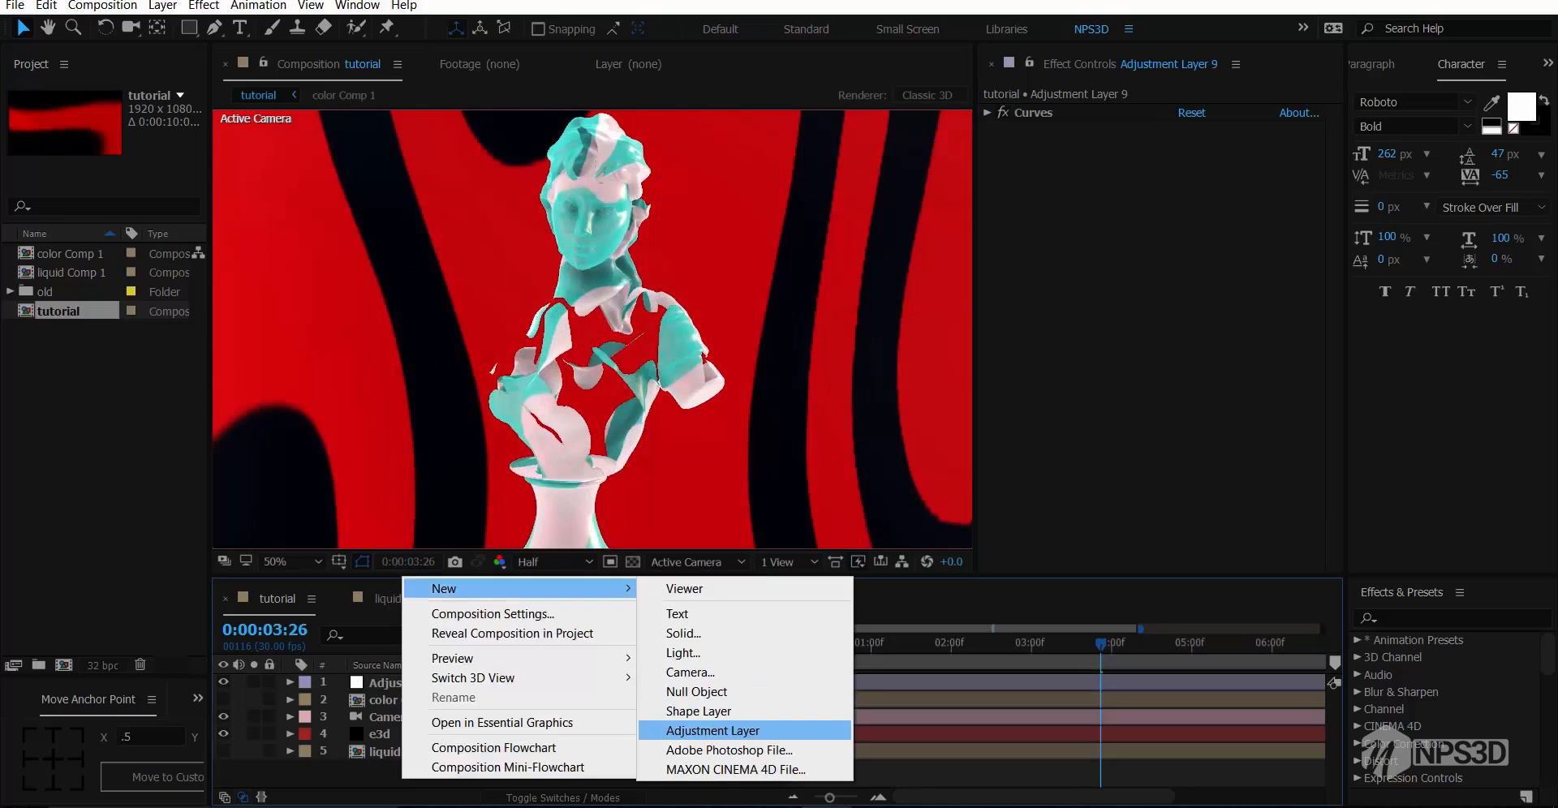
left_click(712, 730)
key("ctrl+space")
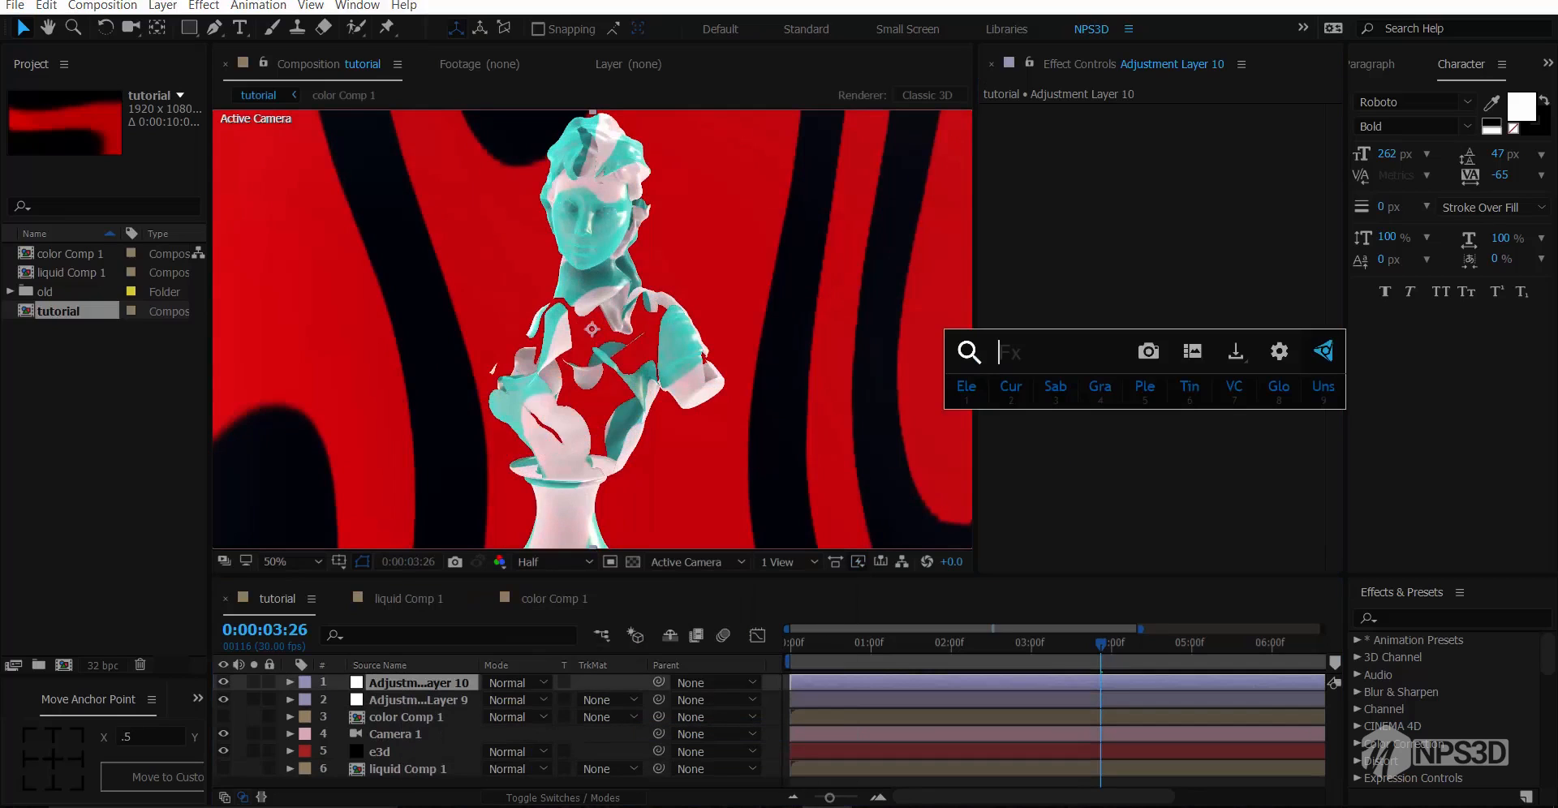
type("hue")
key("Return")
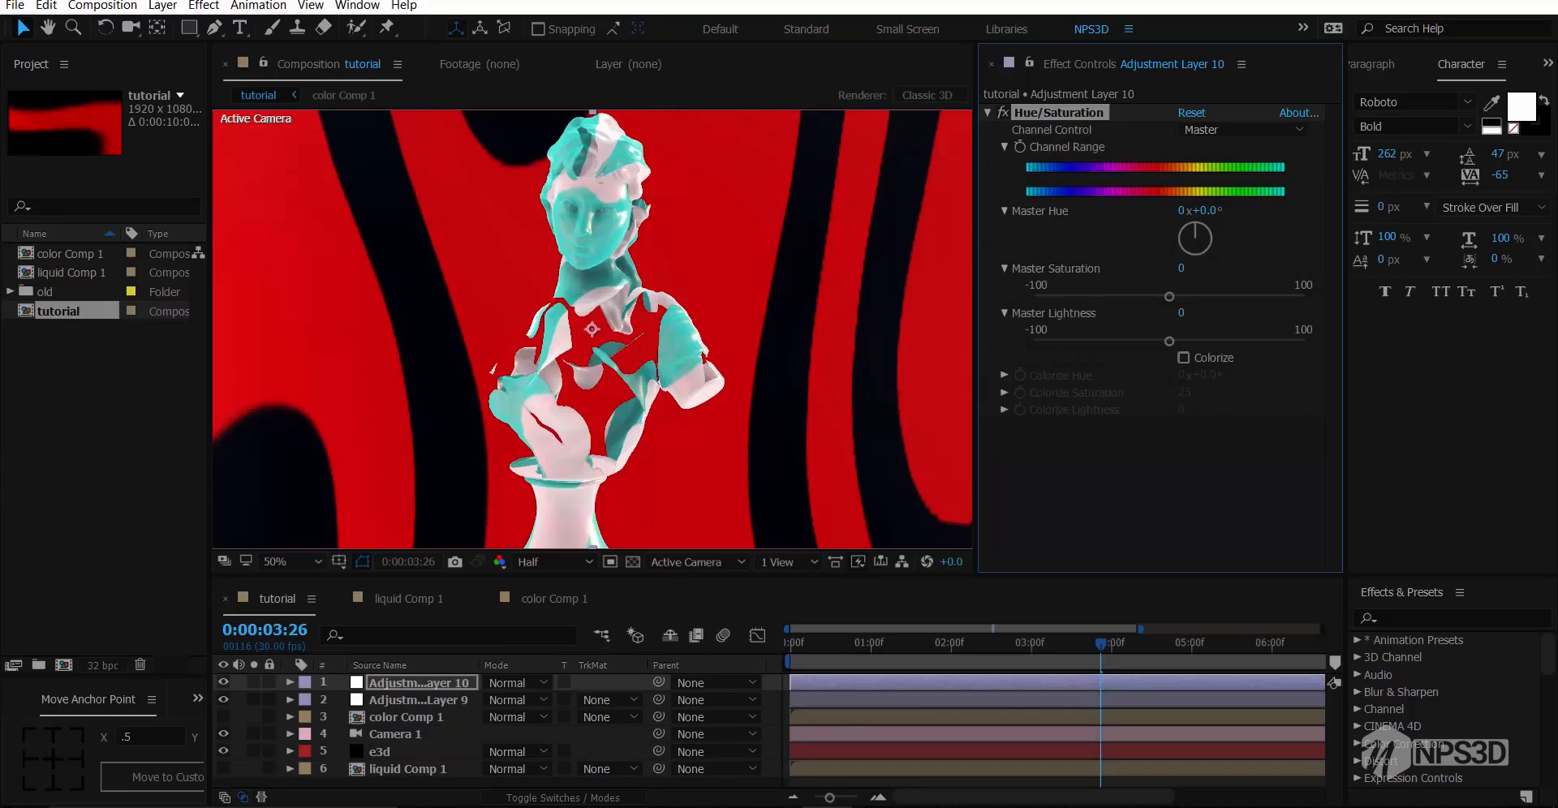
left_click_drag(1169, 297, 1151, 297)
key("ctrl+space")
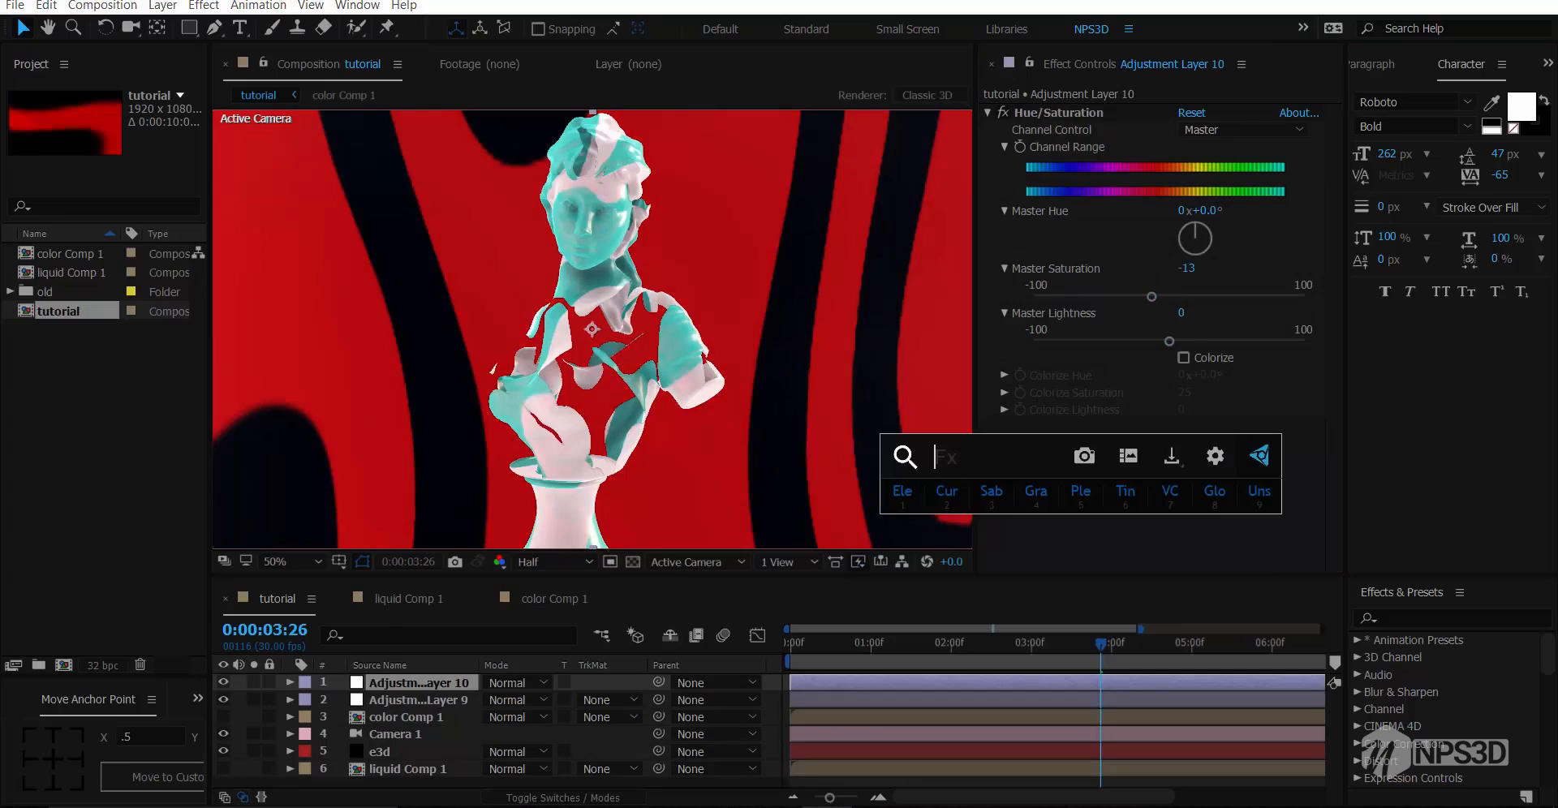
key("Escape")
Duplicate the Hue/Saturation adjustment layer and replace the copy's effect with Tint
key("ctrl+d")
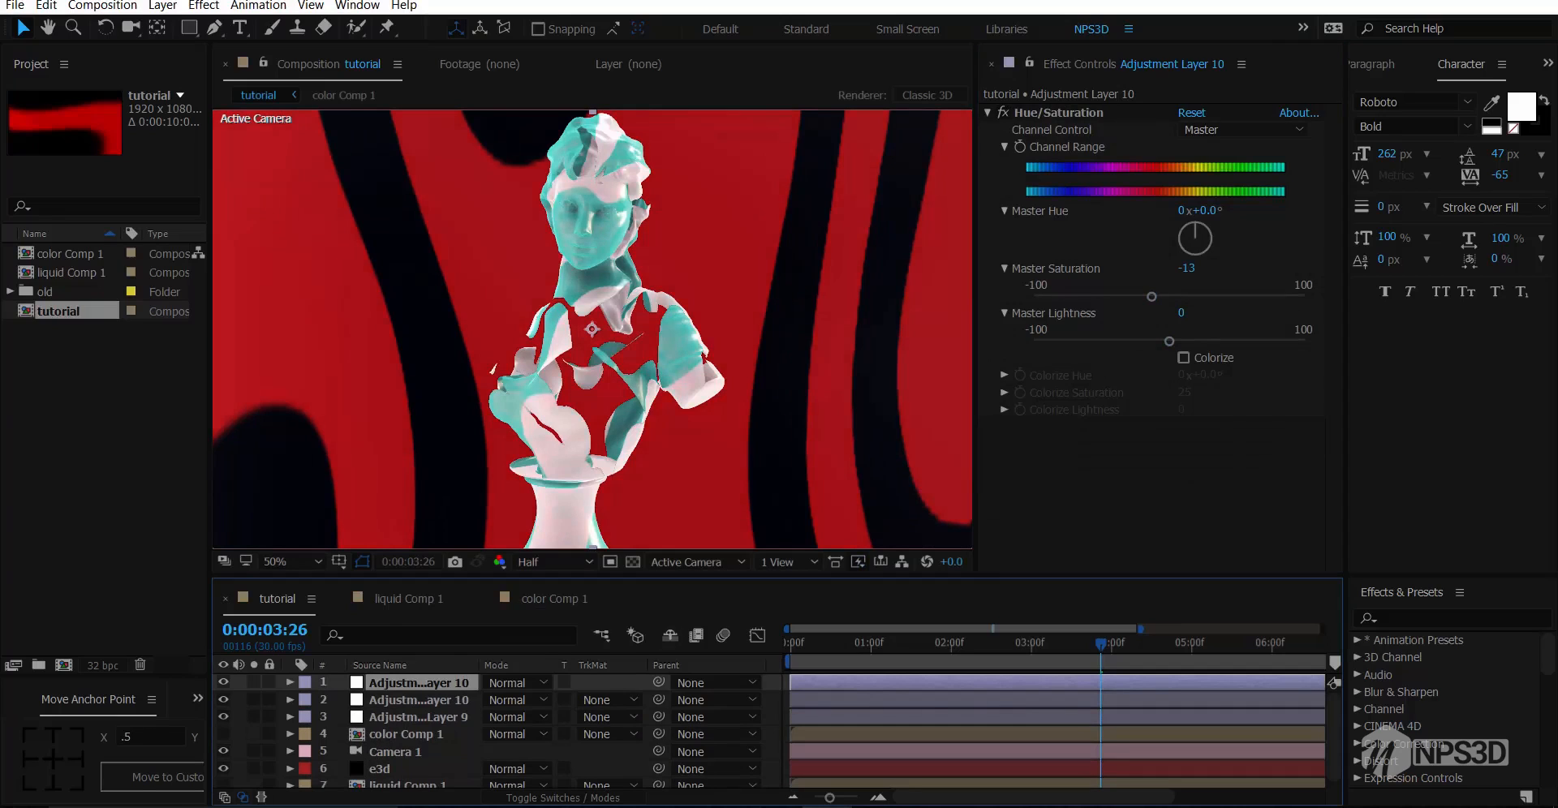
left_click(1058, 113)
key("Delete")
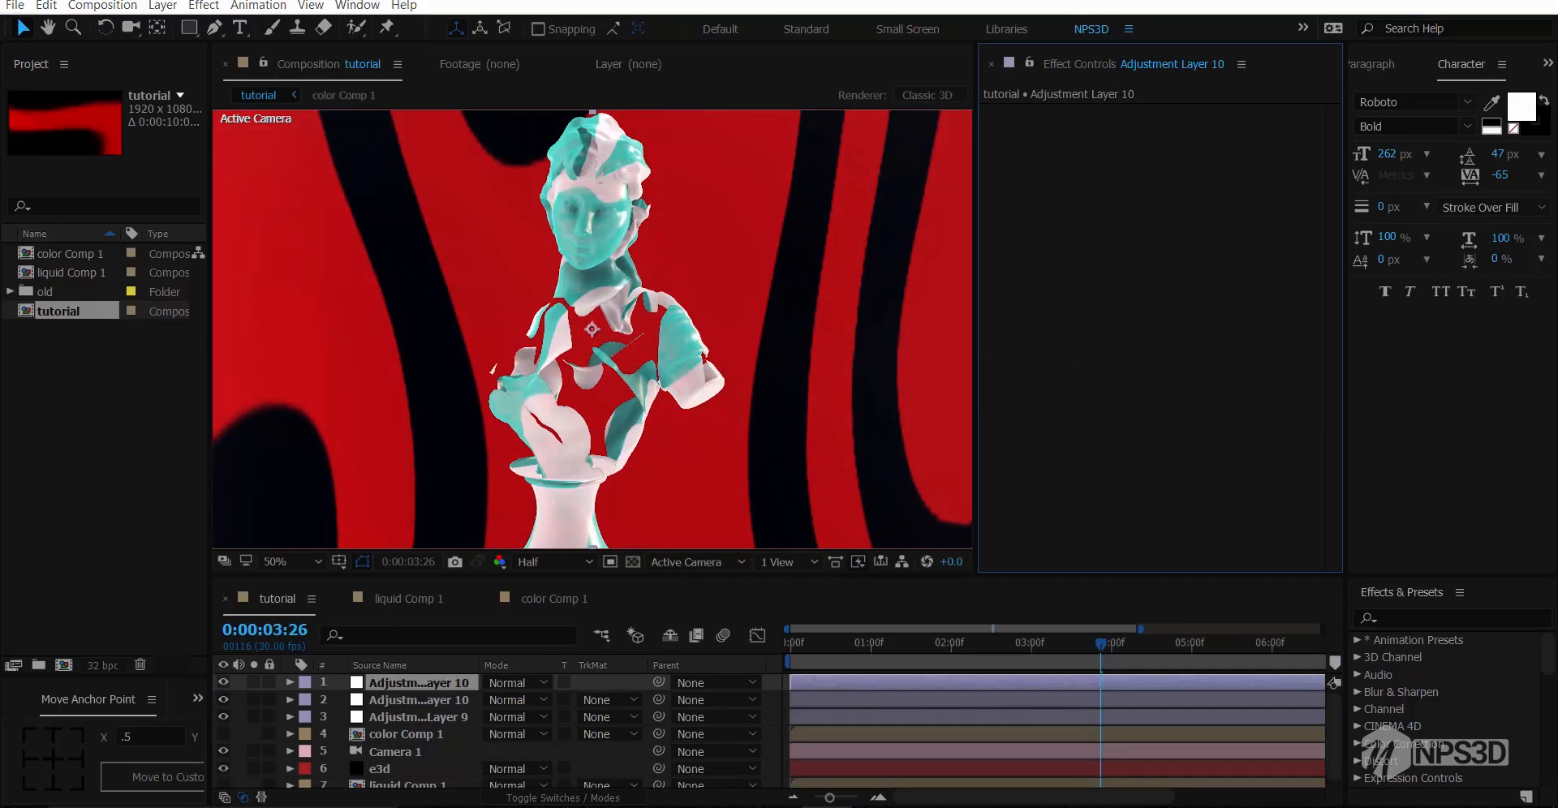
key("ctrl+space")
type("tin")
key("Return")
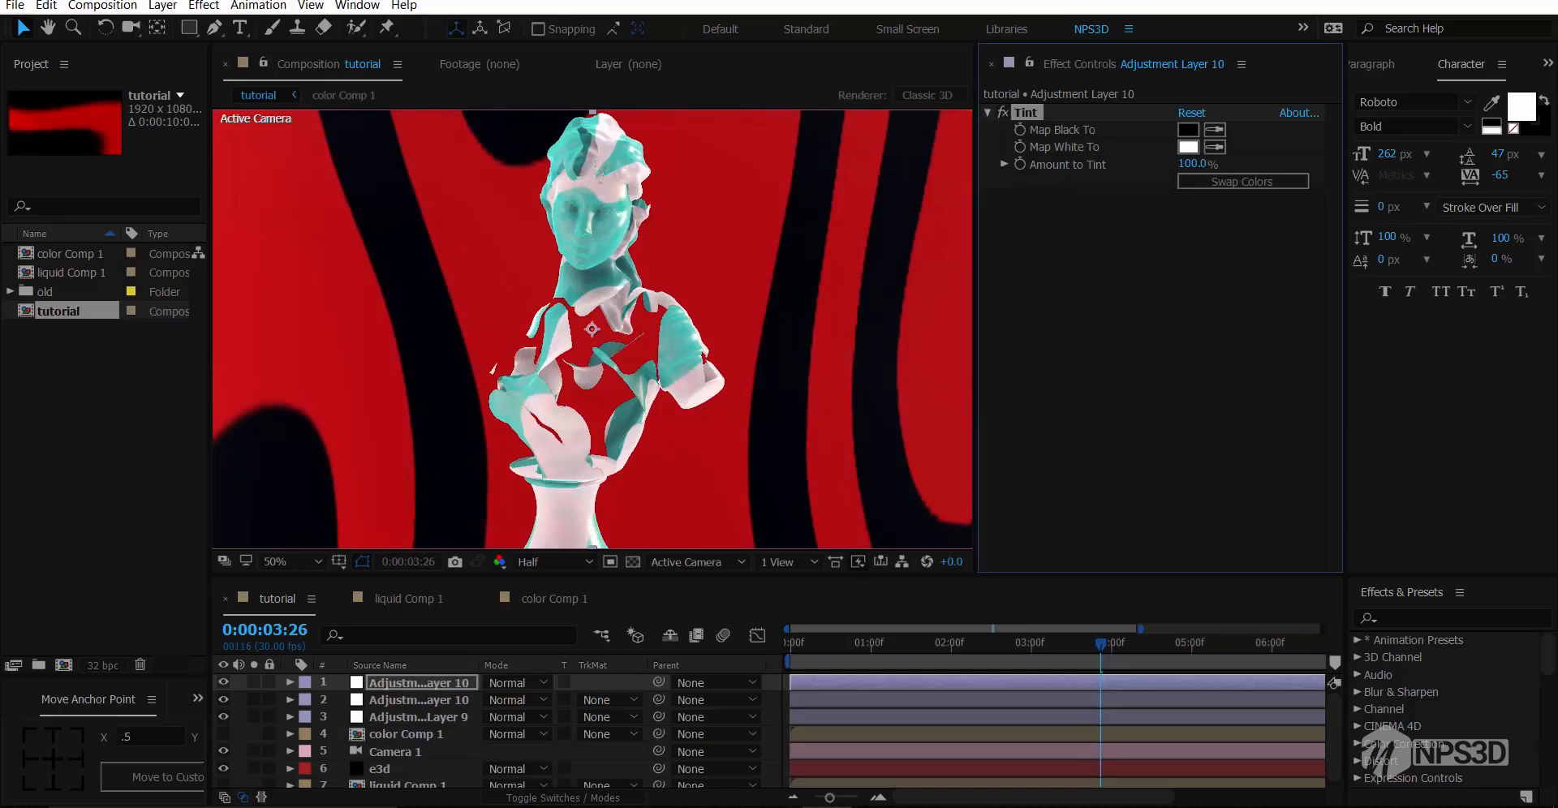
Set the Tint effect's Map White To colour to D303C8 and its Map Black To colour to a dark blue
left_click(1188, 147)
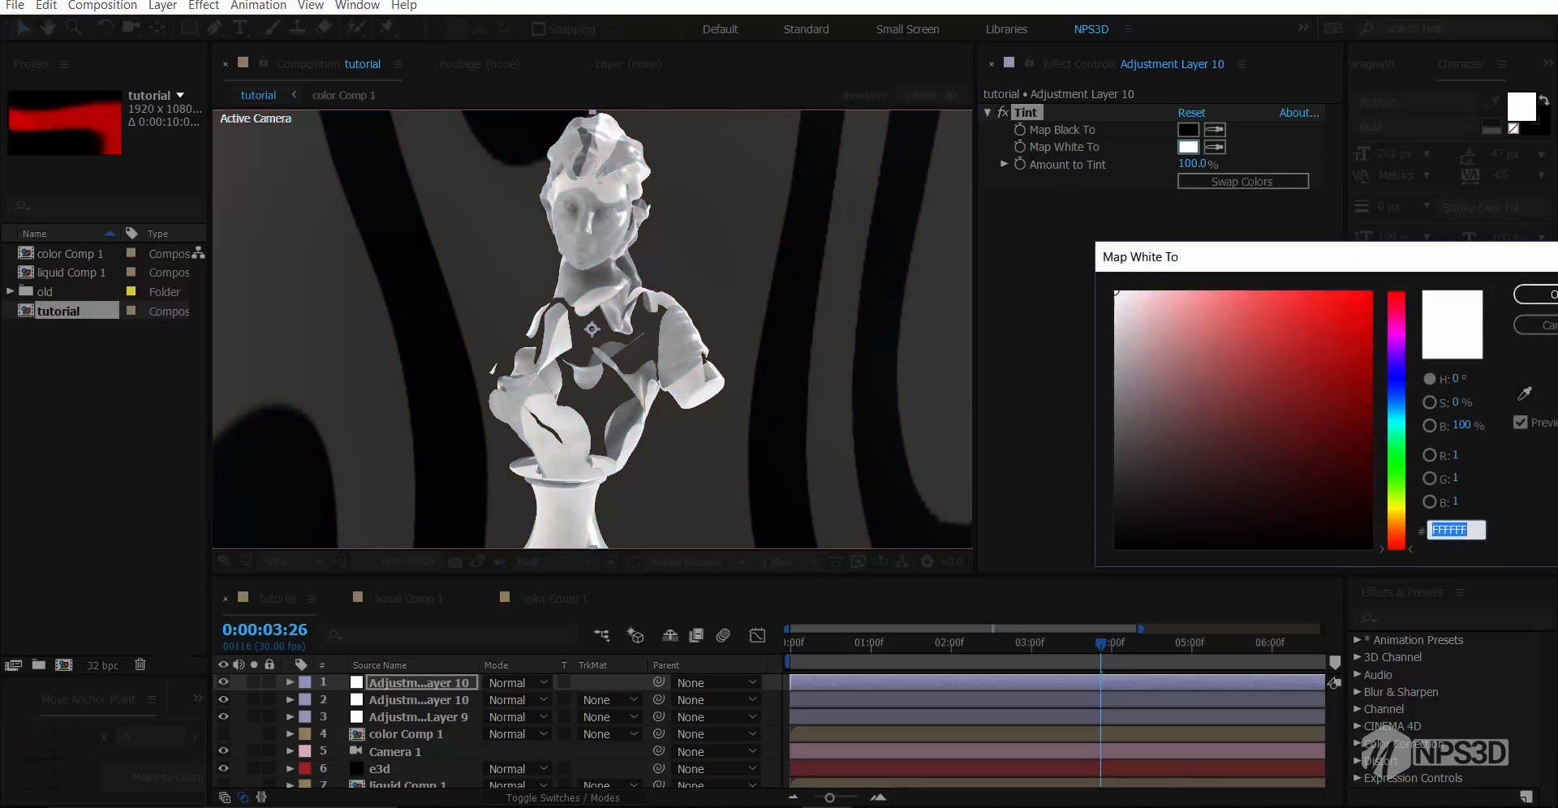
type("D303C8")
key("Tab")
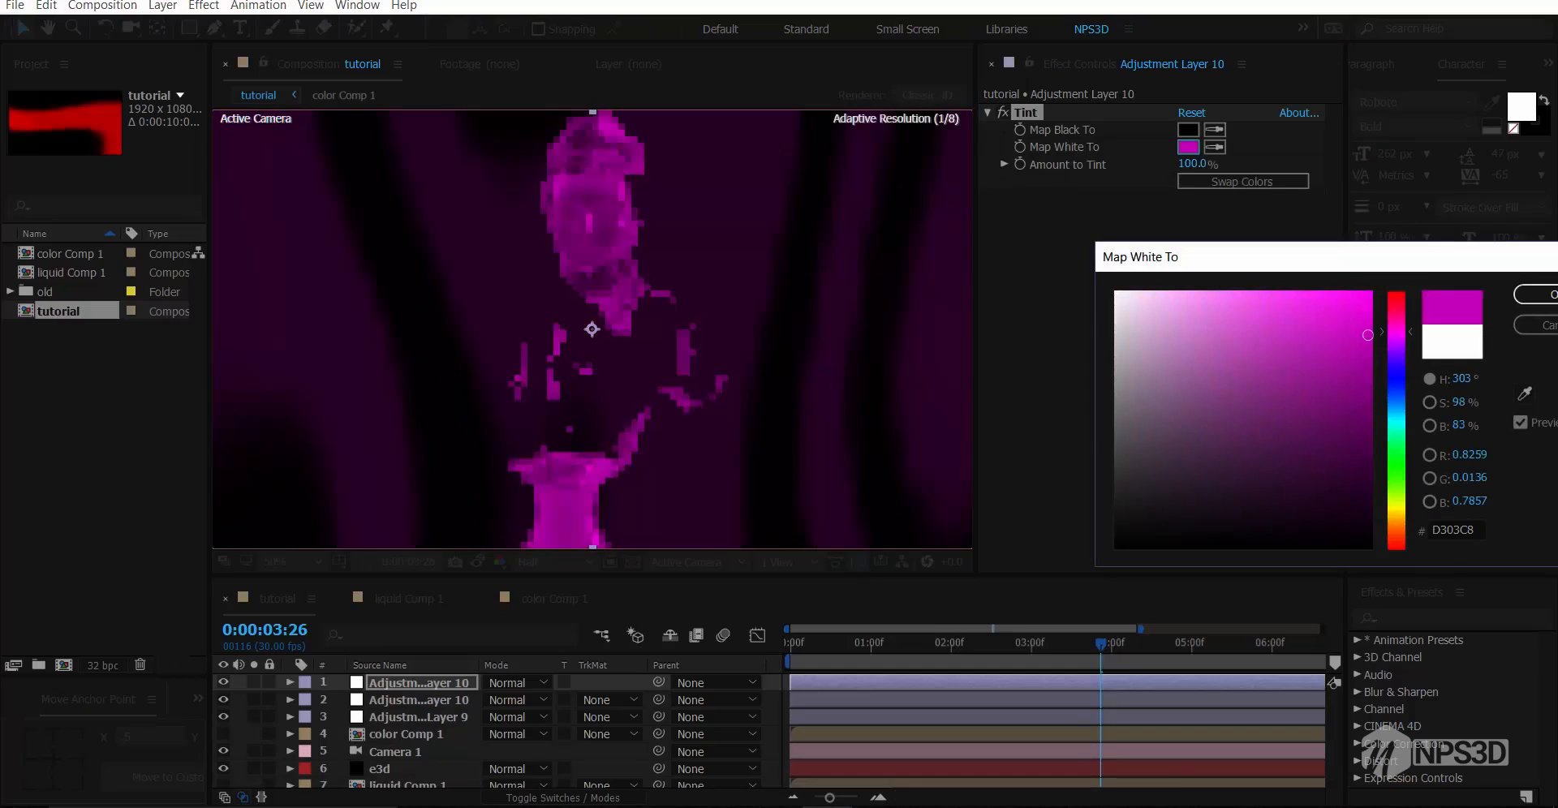
key("Return")
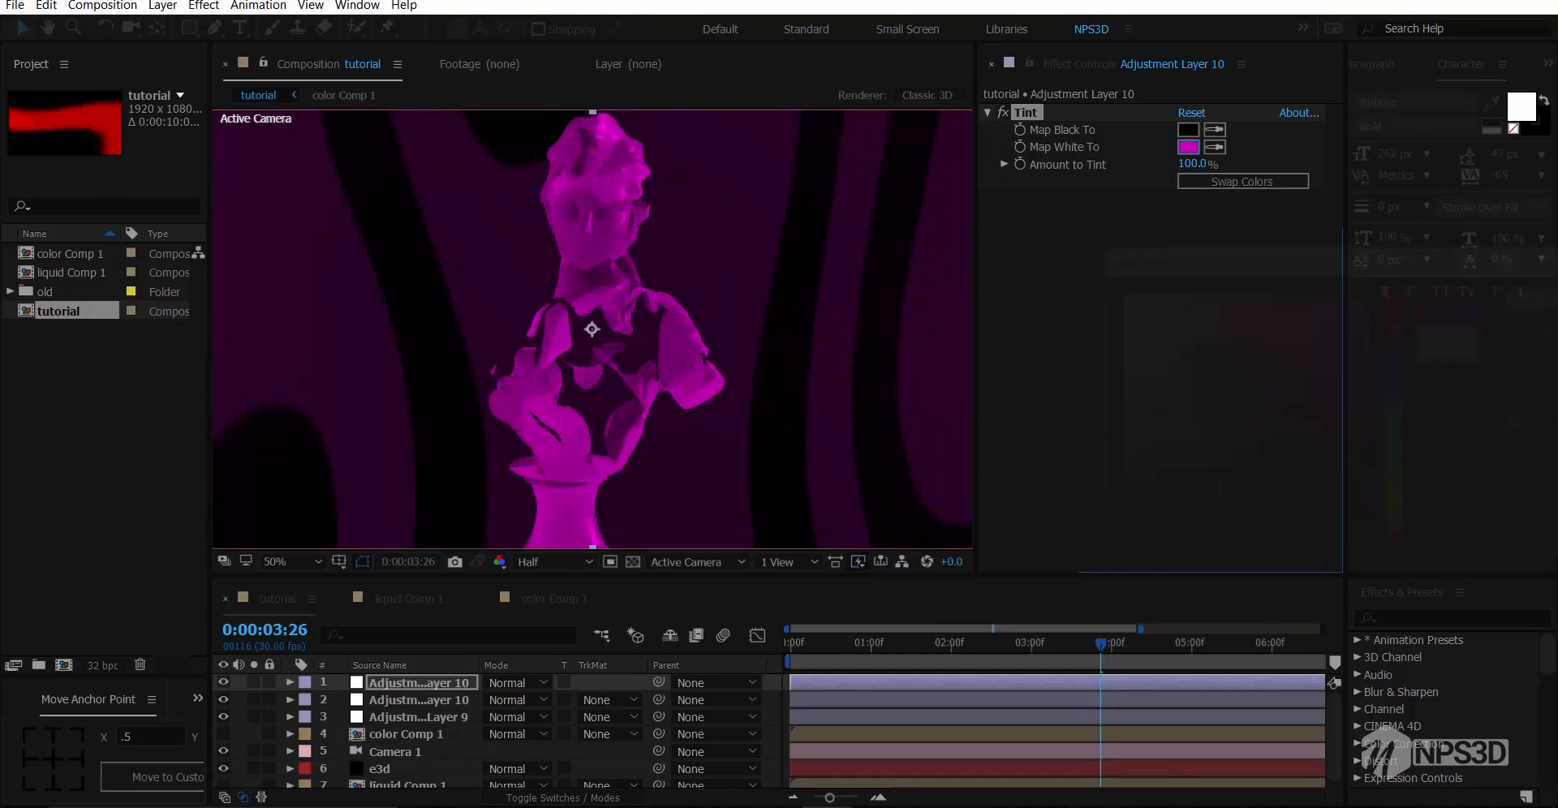
left_click(1188, 130)
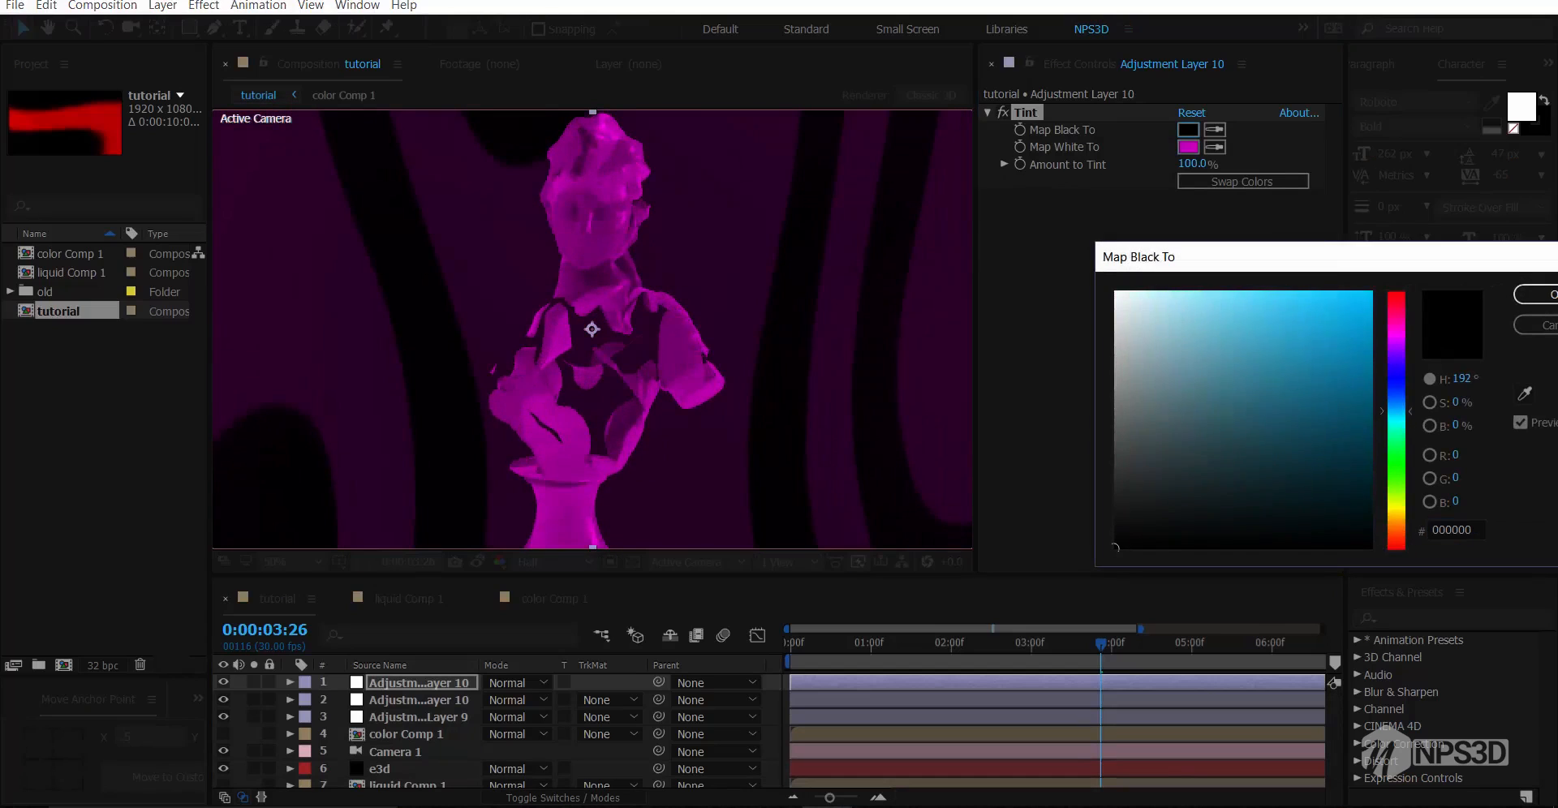
left_click_drag(1395, 411, 1396, 405)
left_click(1359, 415)
left_click(1541, 294)
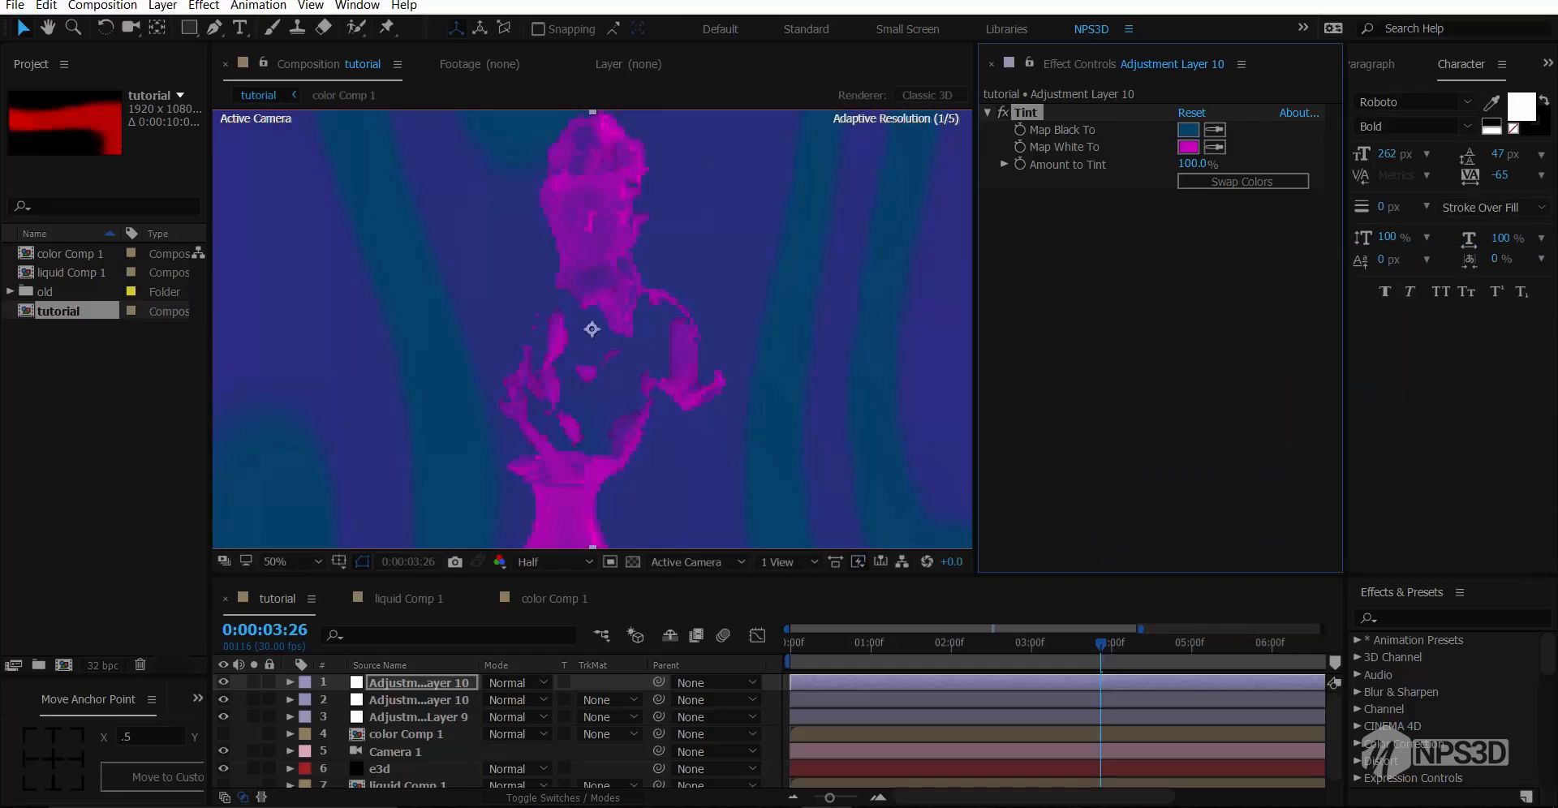
Set Amount to Tint to 13% and swap the two tint colours
mouse_move(1194, 164)
left_mouse_down()
mouse_move(1139, 166)
mouse_move(1179, 164)
left_mouse_up()
left_click(1241, 181)
left_click(1143, 258)
Add a Curves effect to the tinted adjustment layer and shape its RGB curve into an S for more contrast
key("ctrl+space")
key("2")
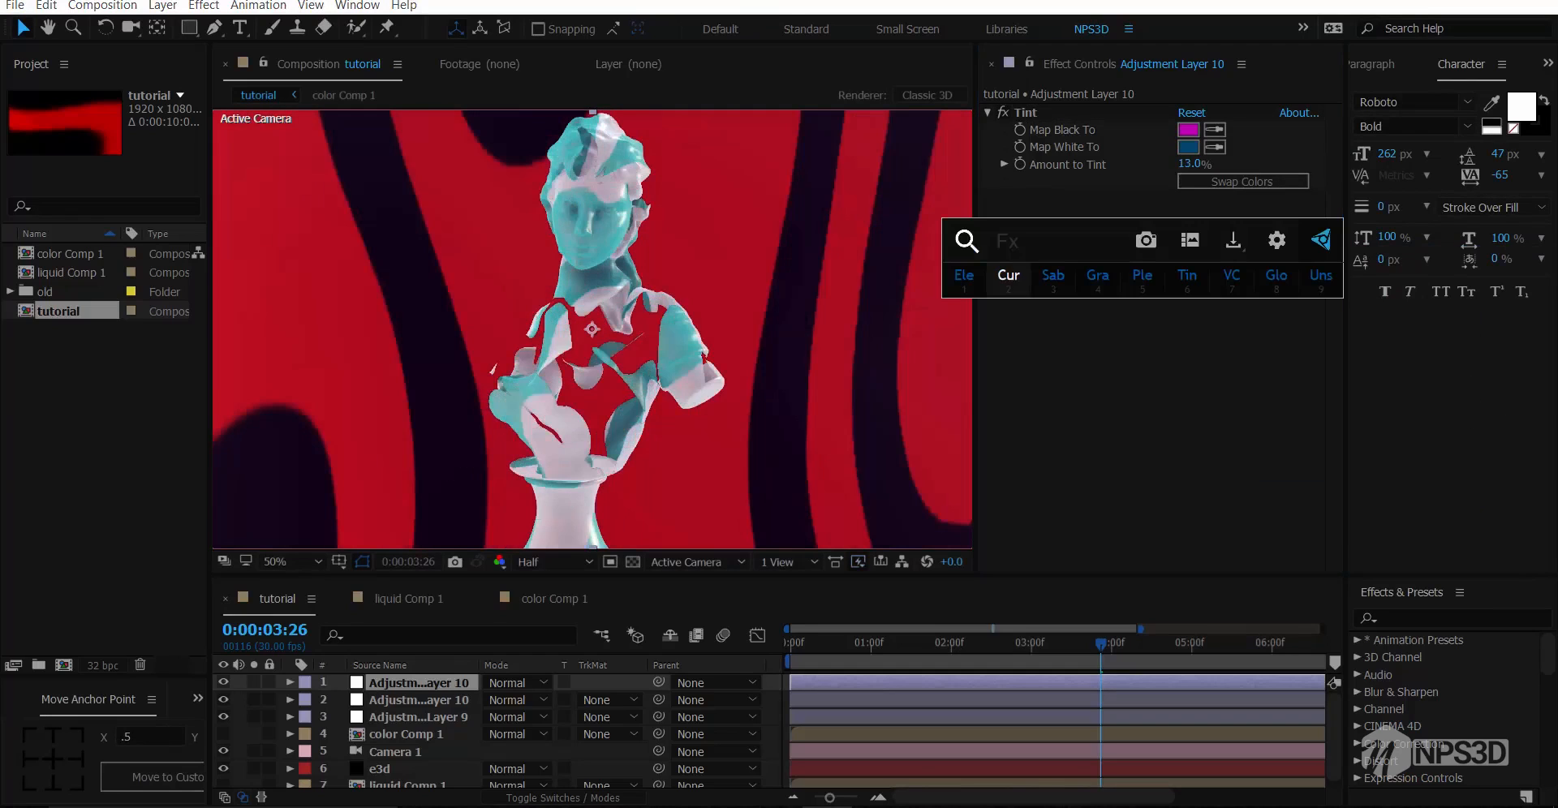
left_click_drag(1073, 453, 1070, 468)
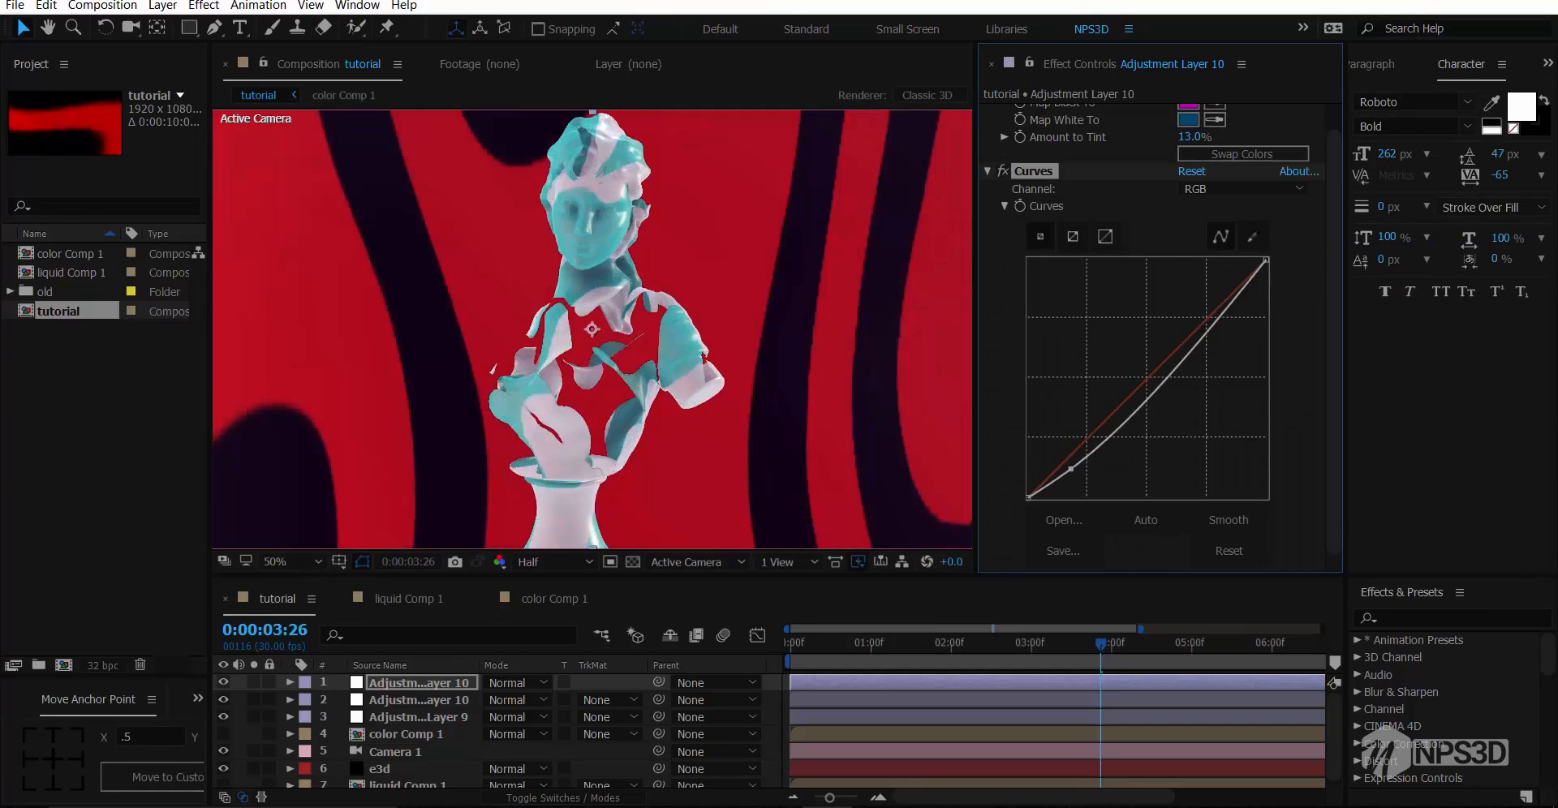
left_click_drag(1186, 352, 1183, 334)
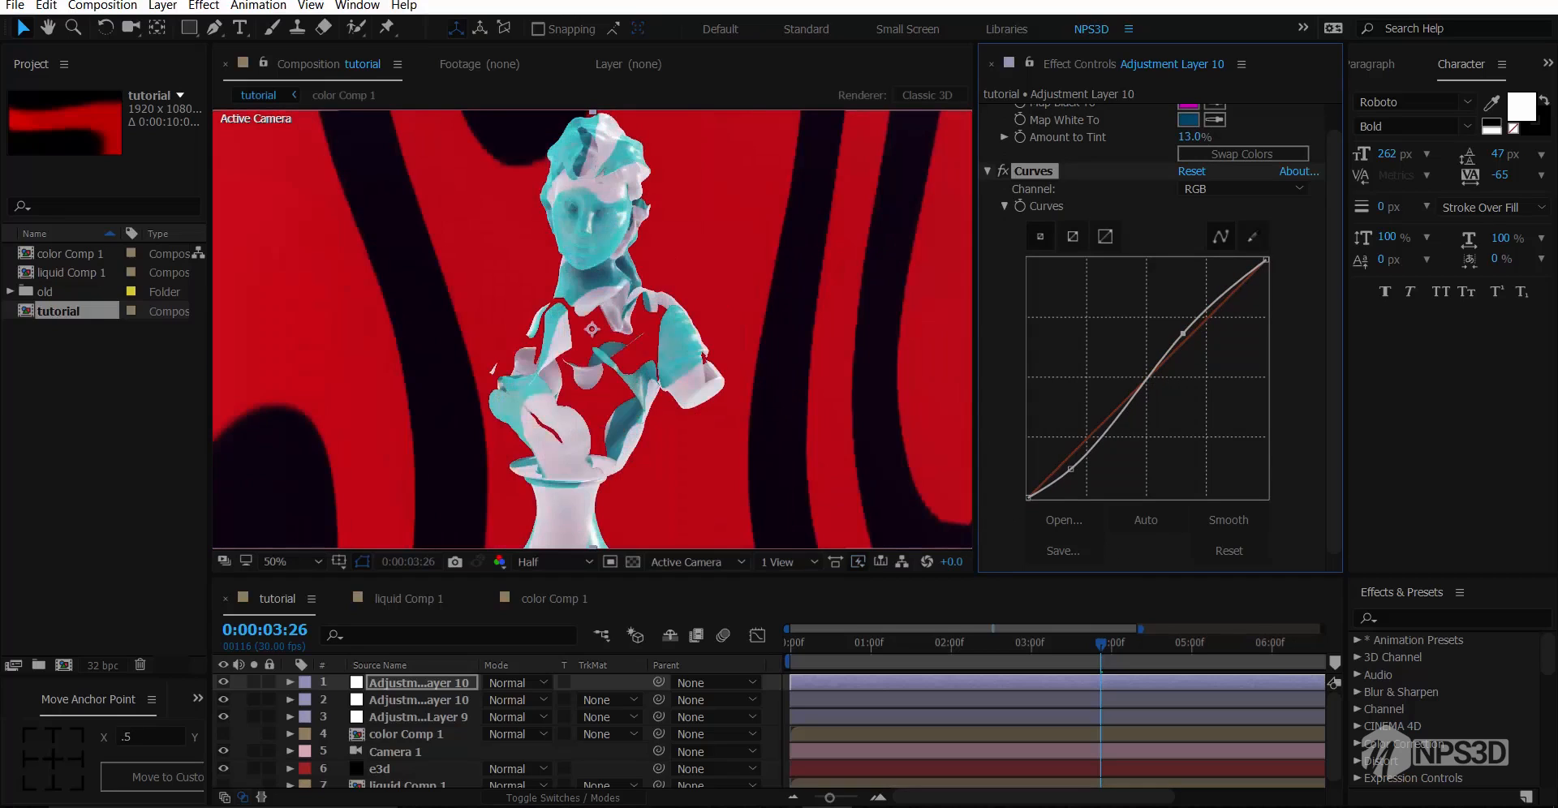
key("q")
key("grave")
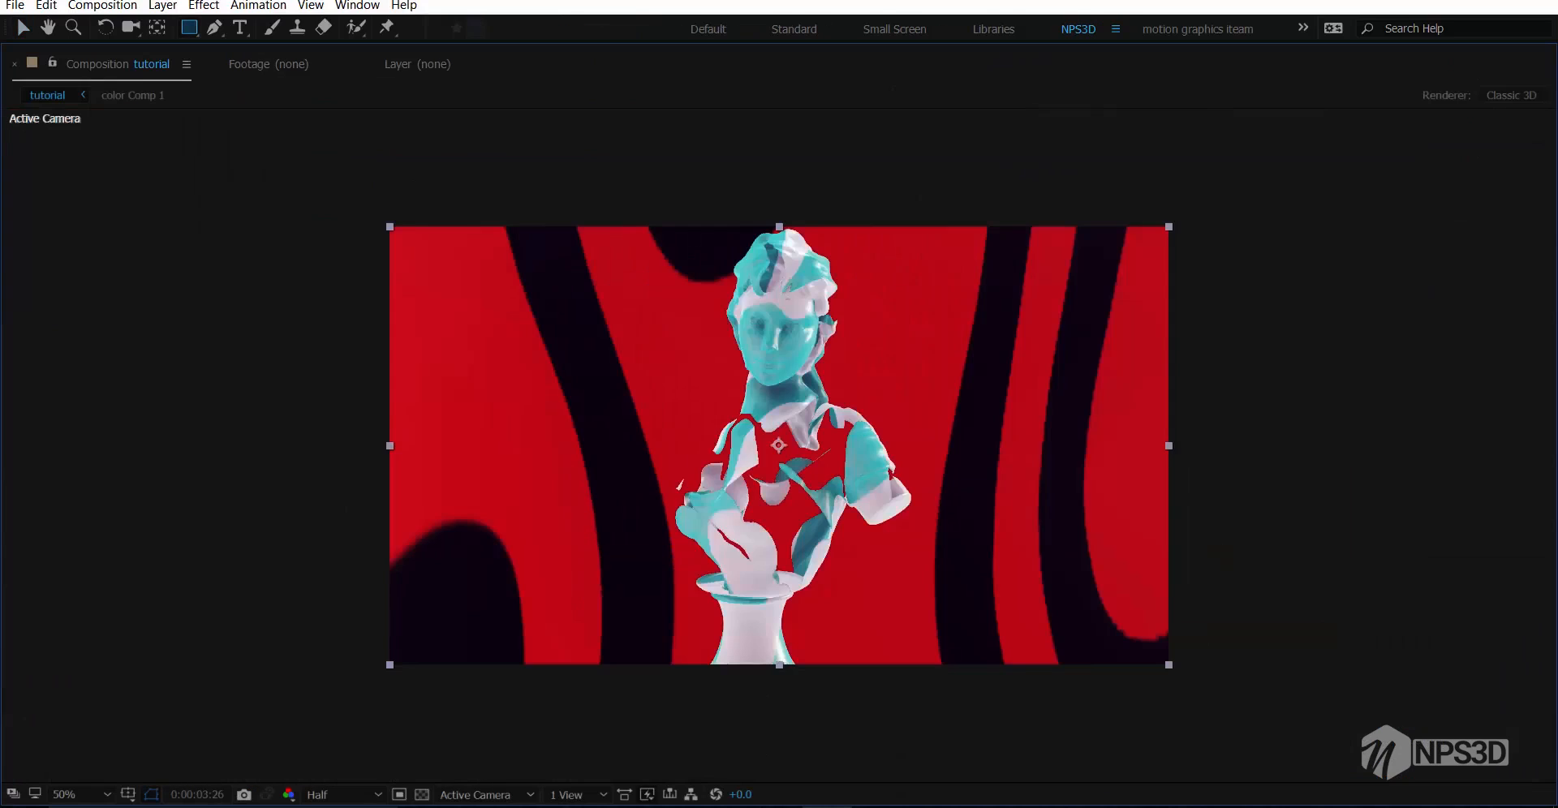
key("grave")
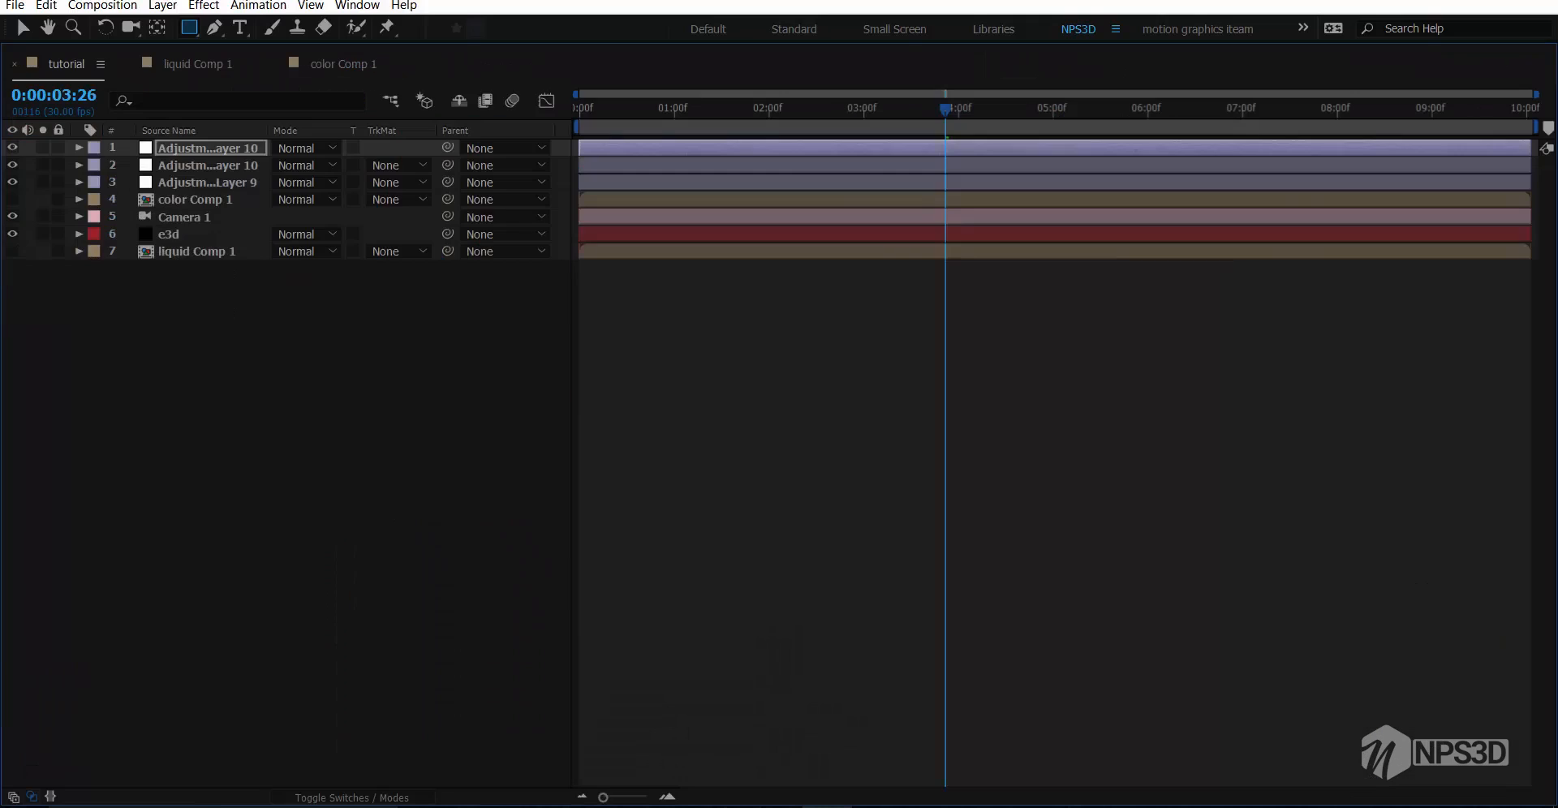
mouse_move(486, 432)
left_click(641, 458)
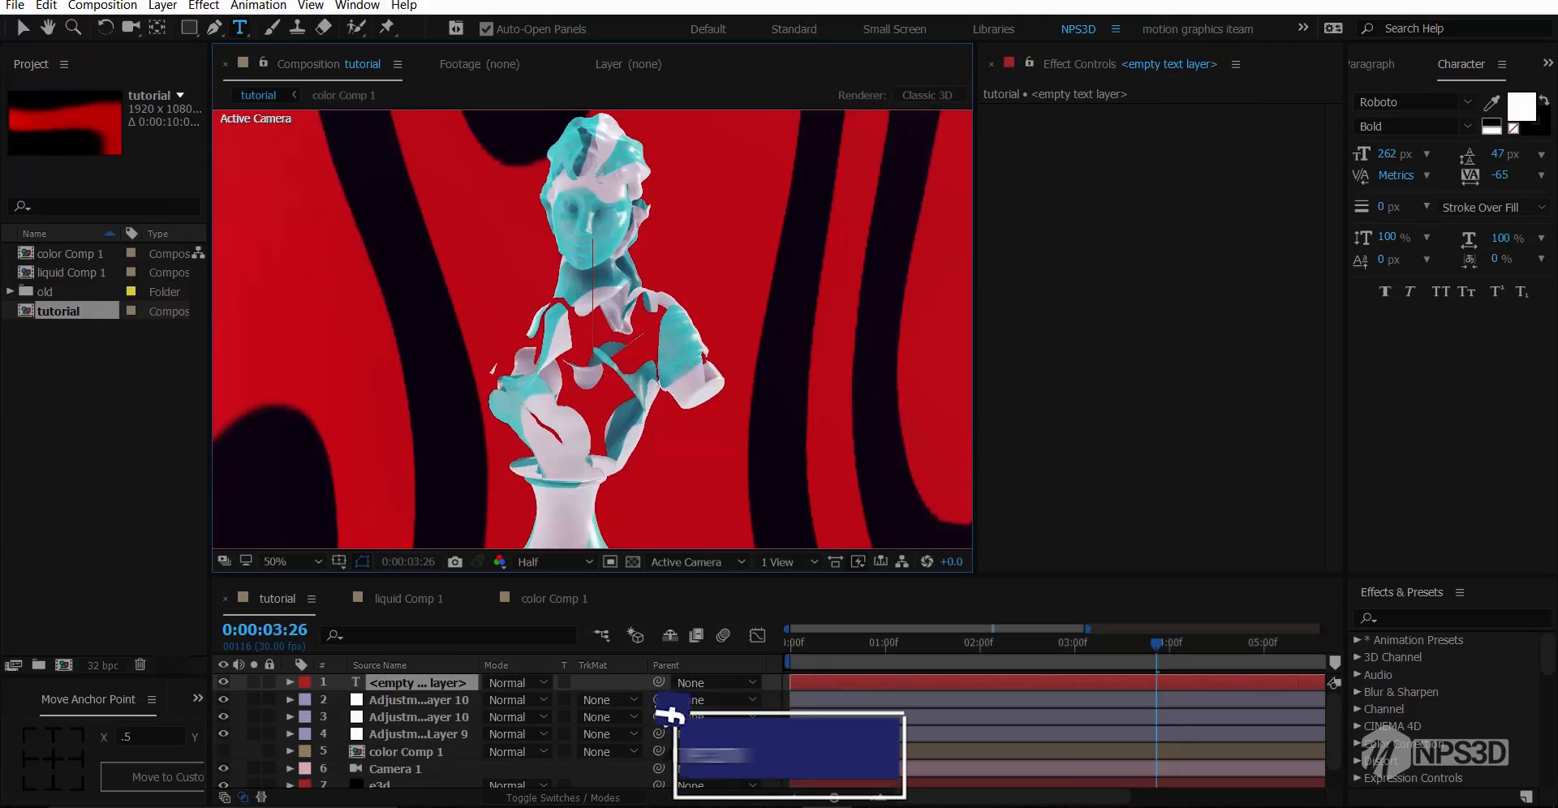
key("Delete")
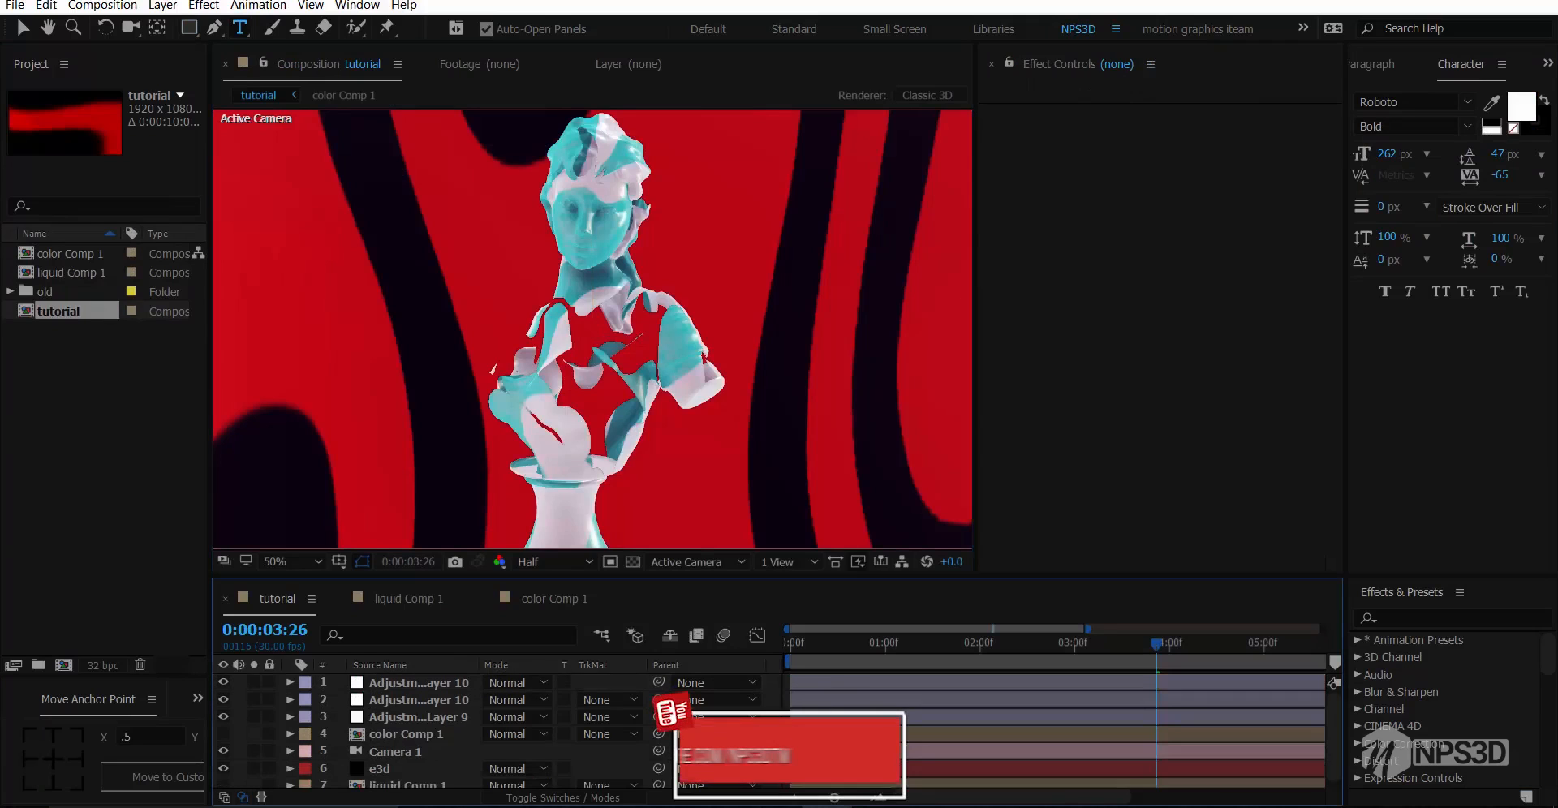
Create a black 1920 x 1080 px solid layer named slide in the tutorial composition
key("grave")
right_click(442, 477)
mouse_move(458, 486)
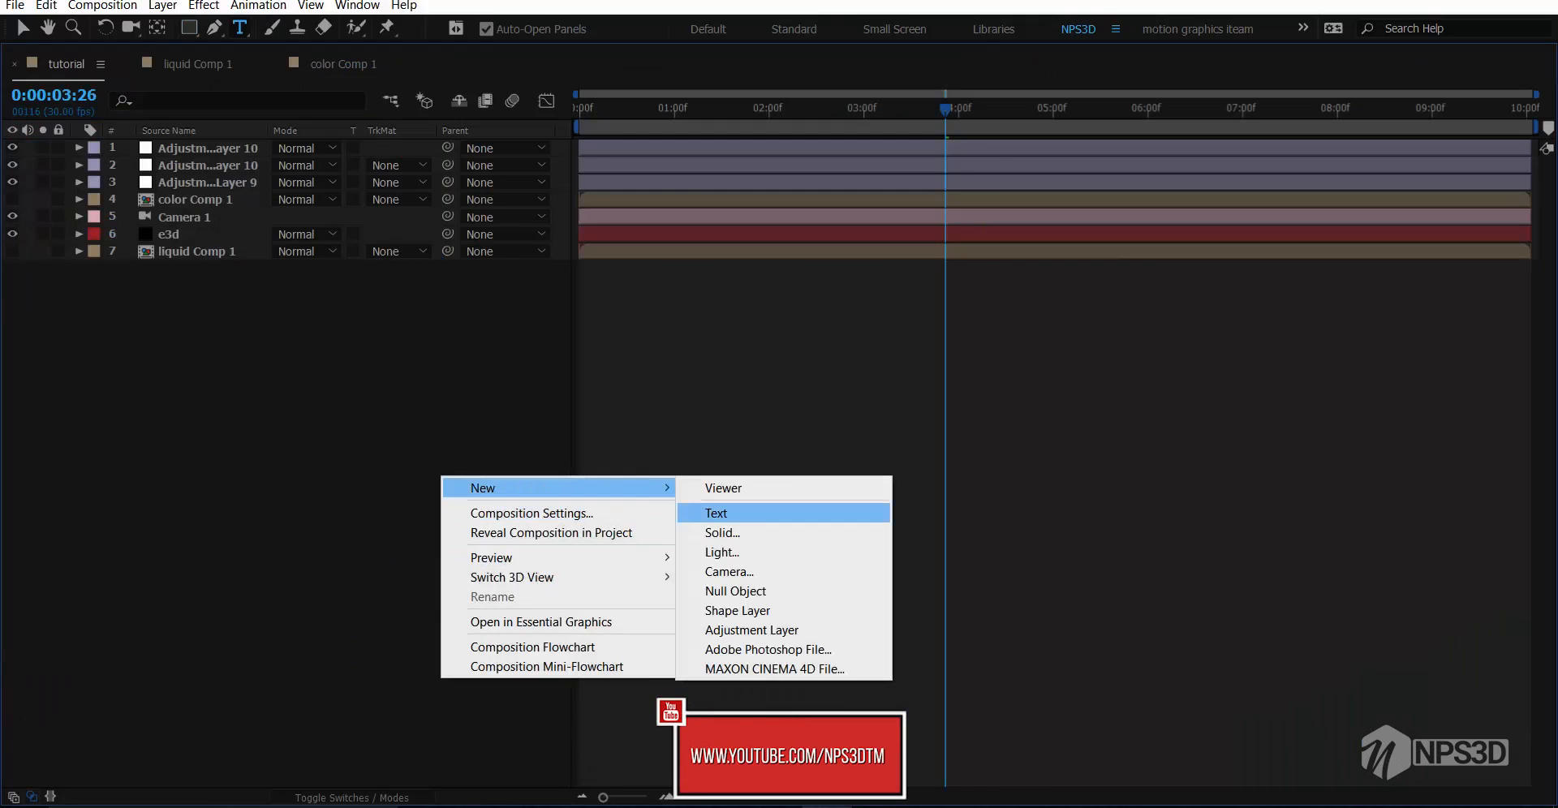
left_click(750, 527)
type("slide")
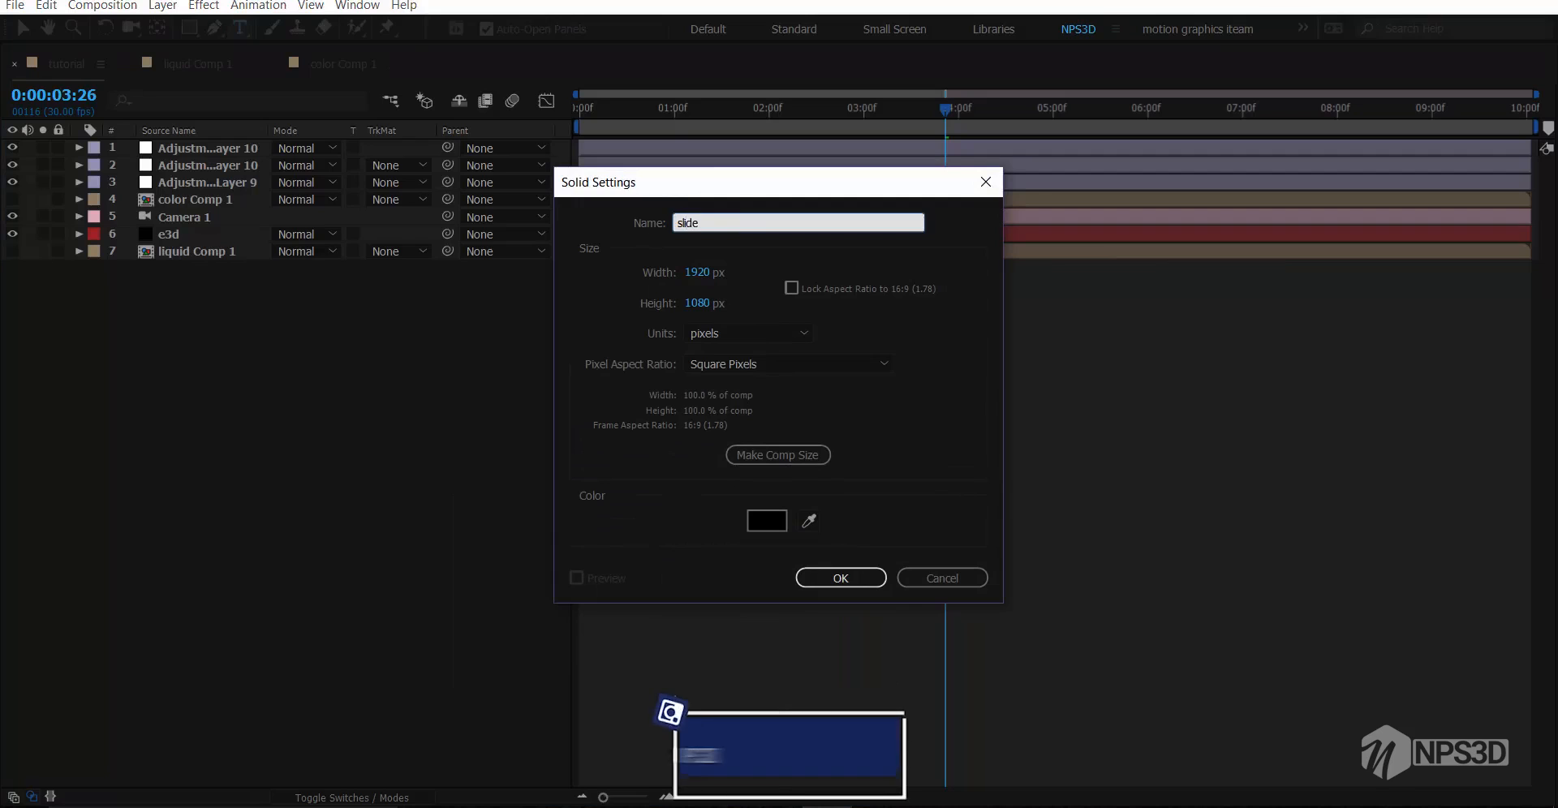
key("Return")
key("grave")
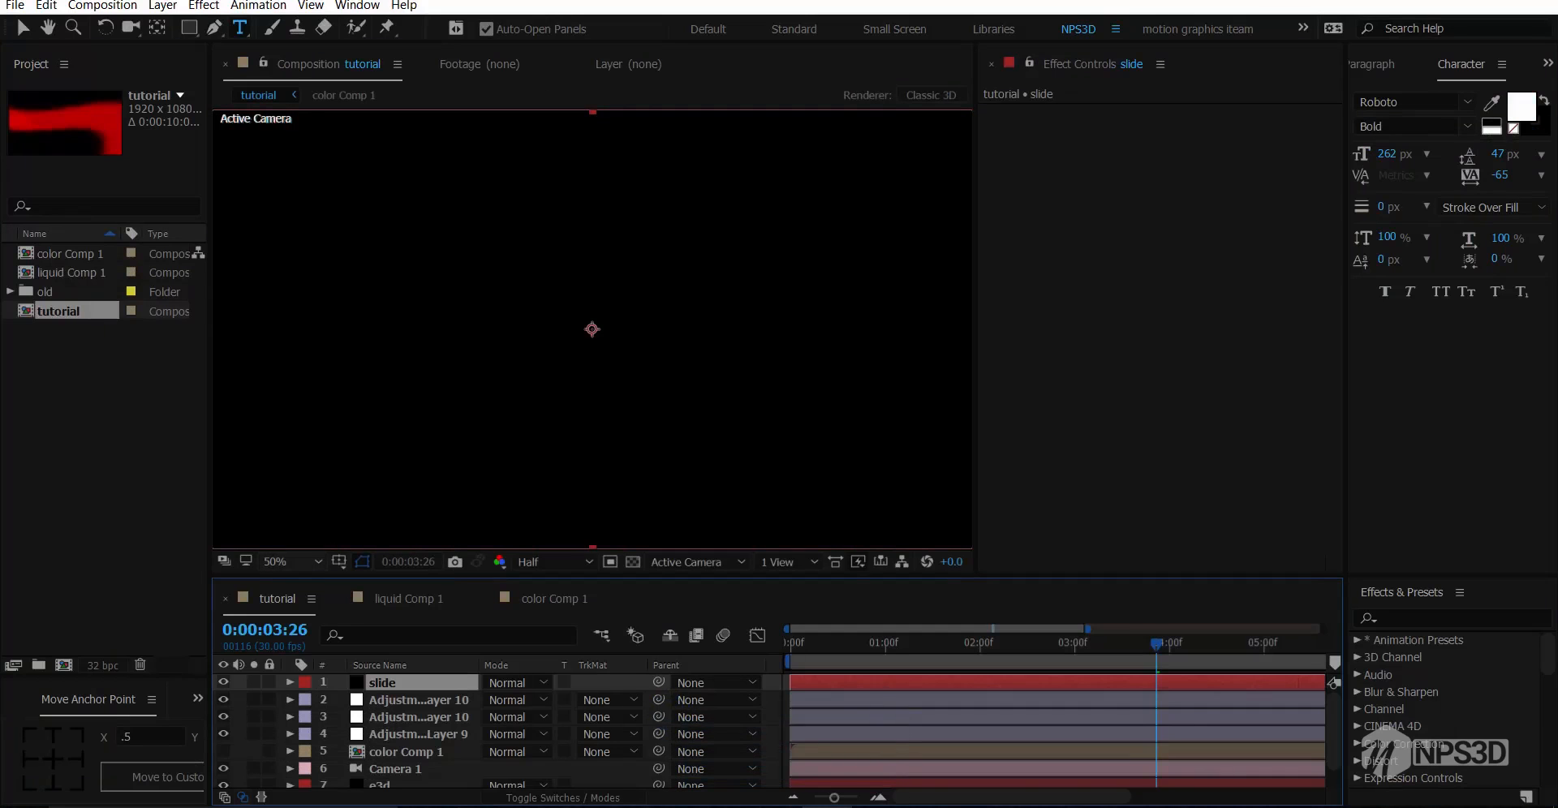
Mask the slide solid with a wide centred rectangle, using the title/action safe guides, and invert the mask to form letterbox bars
left_click(339, 561)
left_click(381, 581)
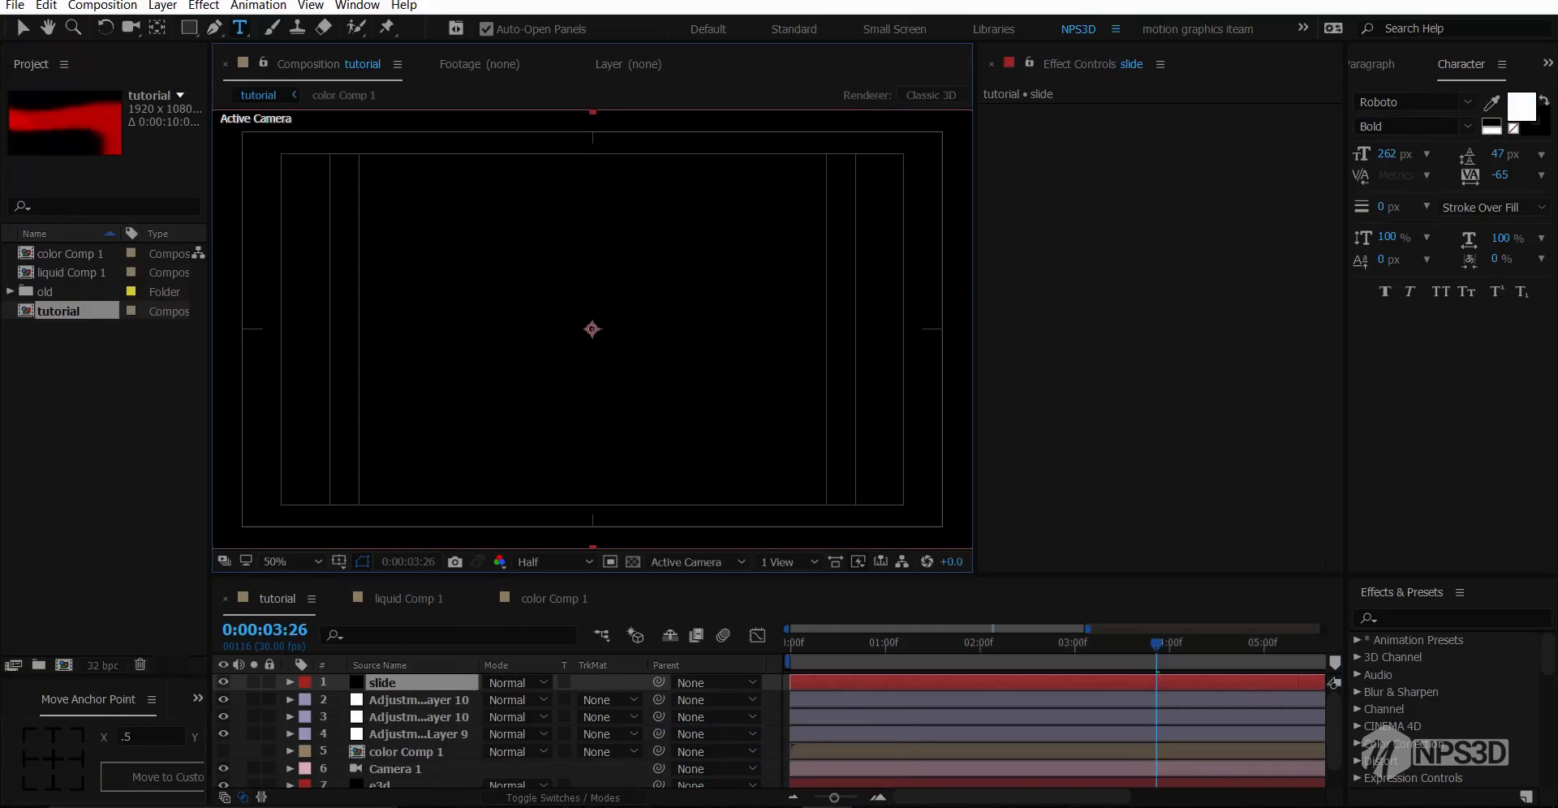
key("q")
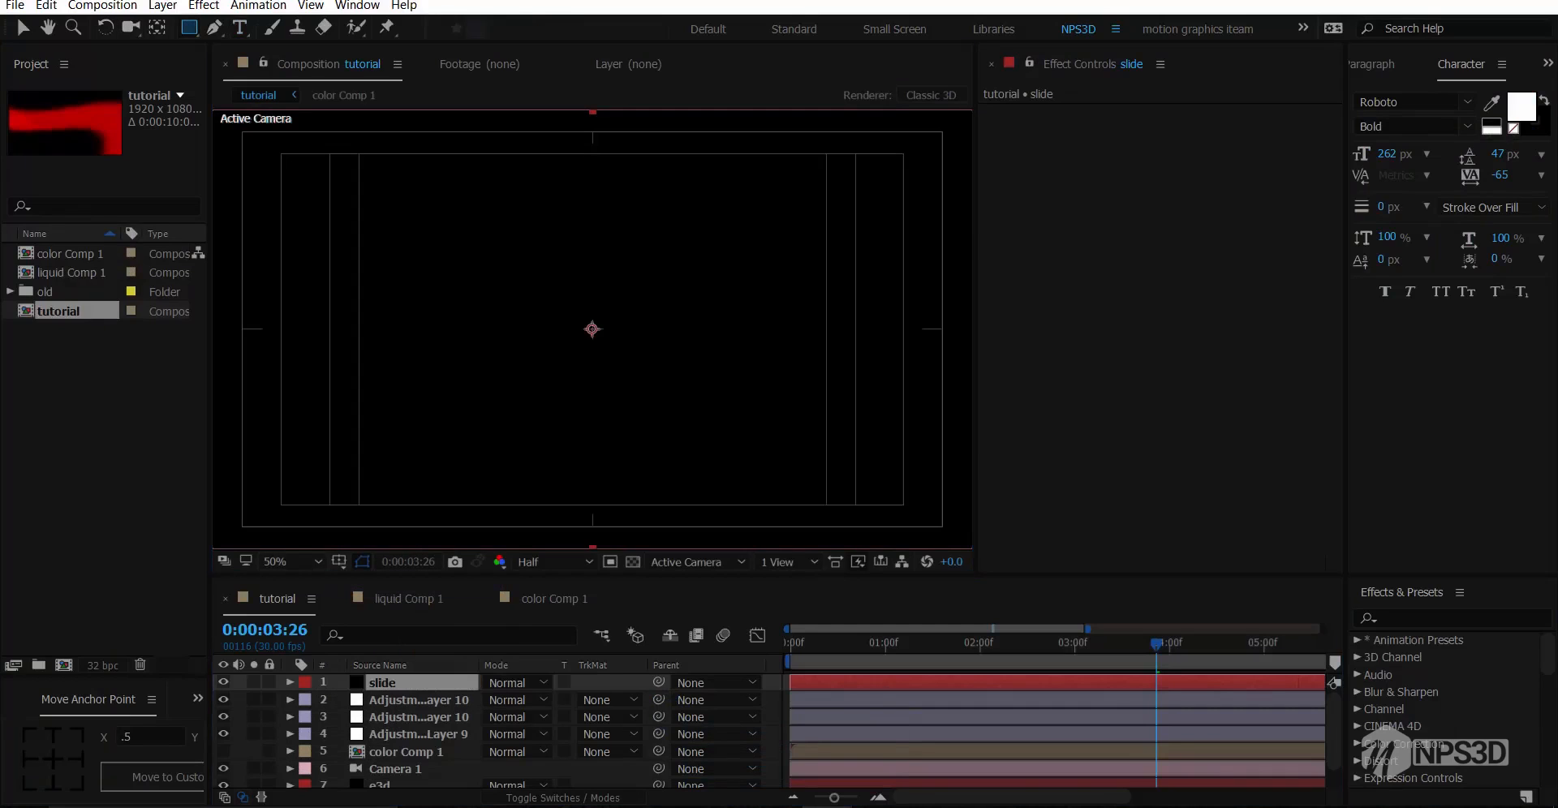
key("comma")
left_click_drag(355, 238, 829, 420)
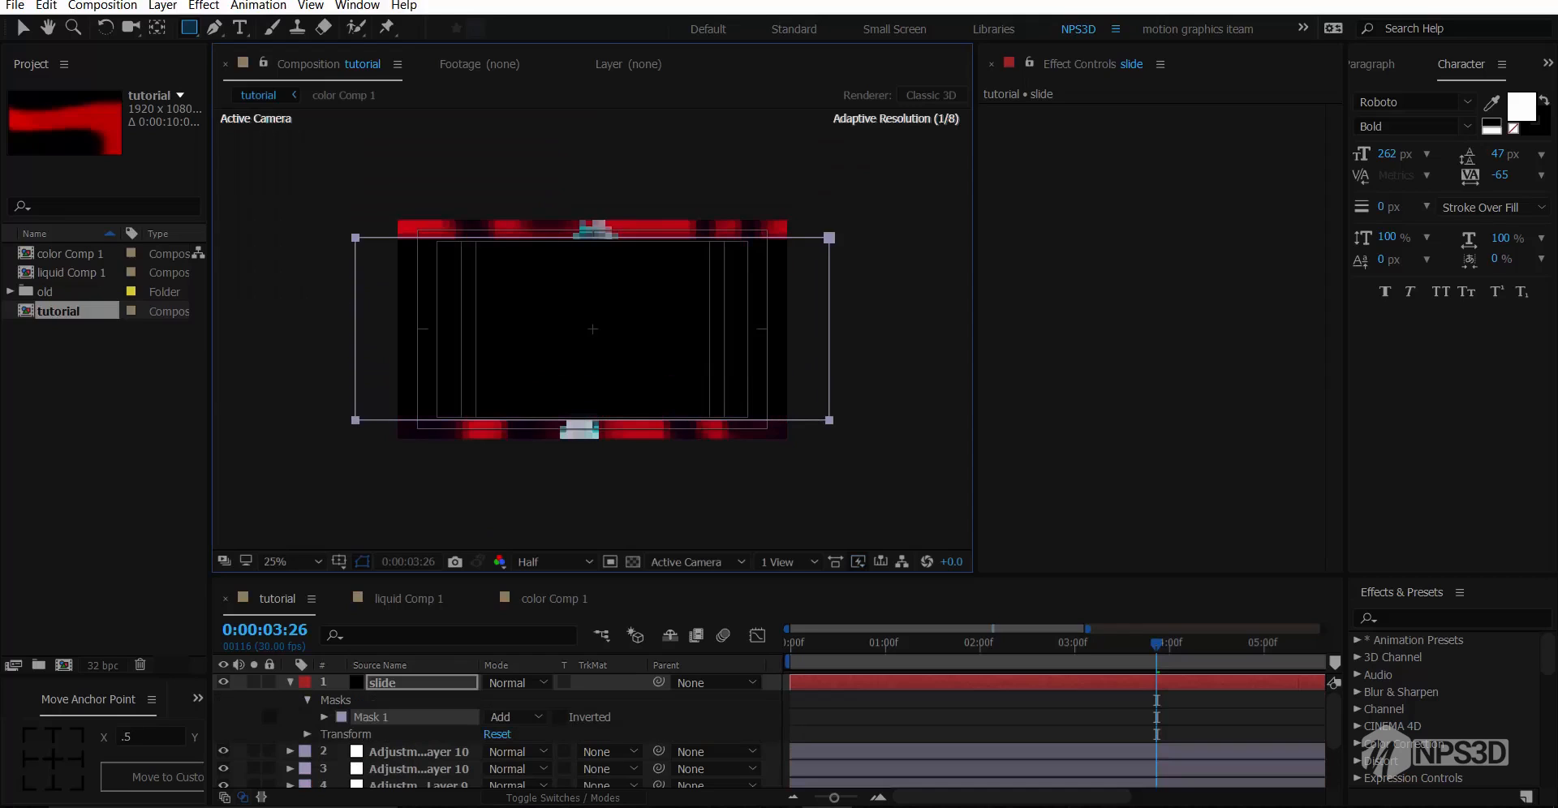
left_click(560, 717)
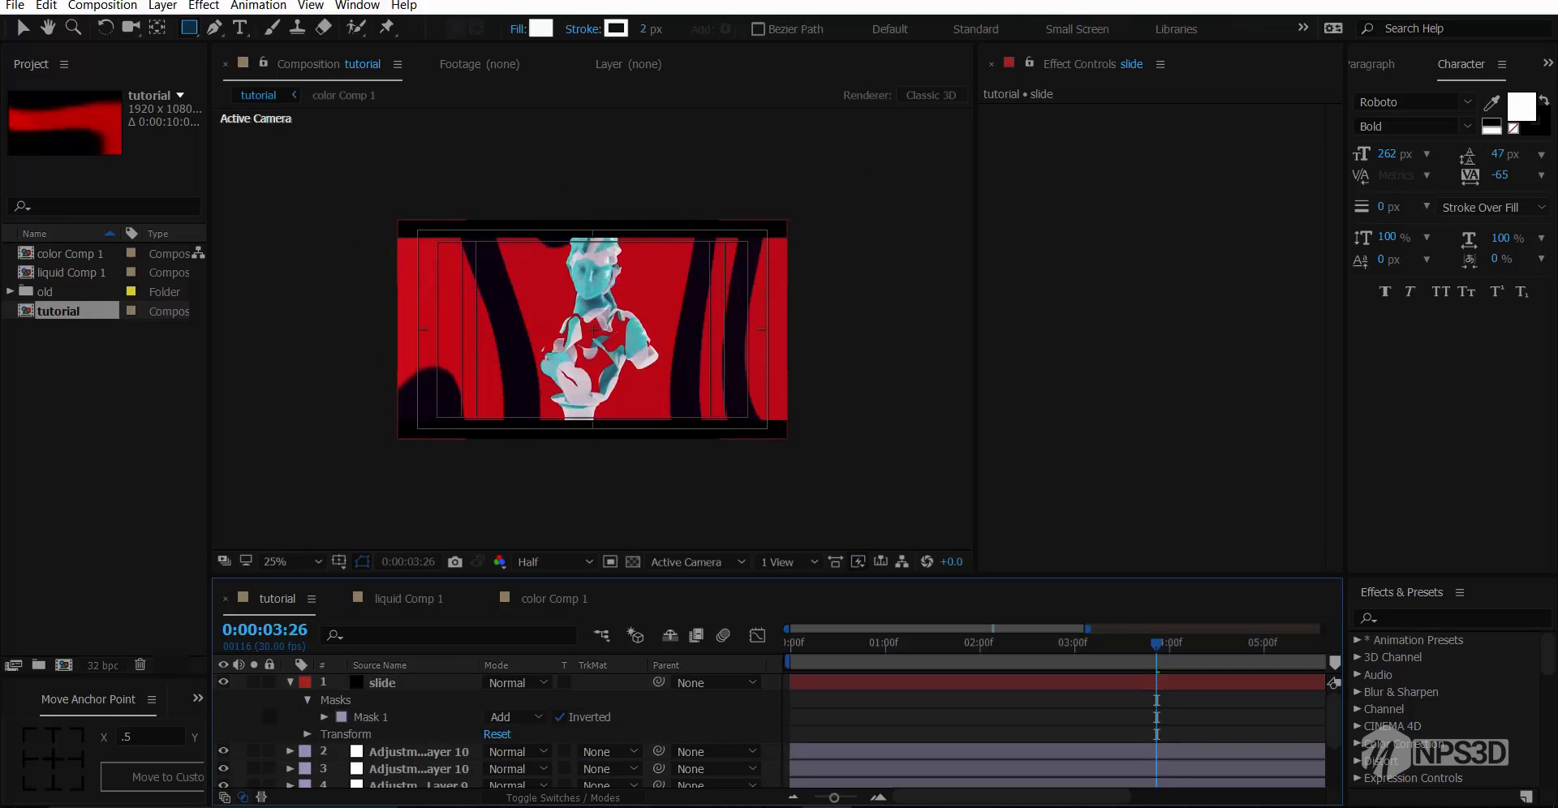
left_click(291, 682)
left_click(339, 562)
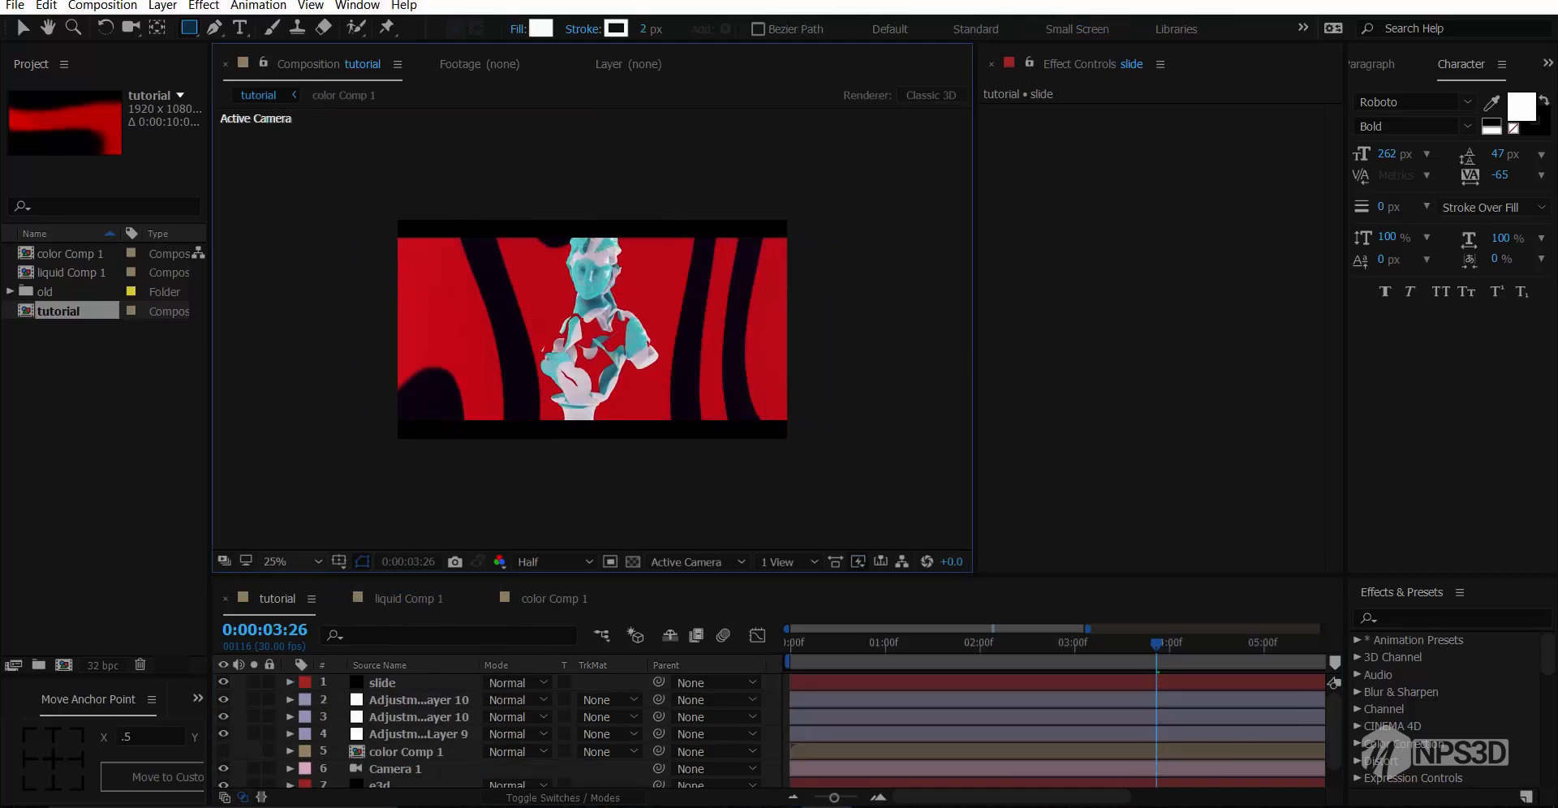
scroll(592, 329, "up", 1)
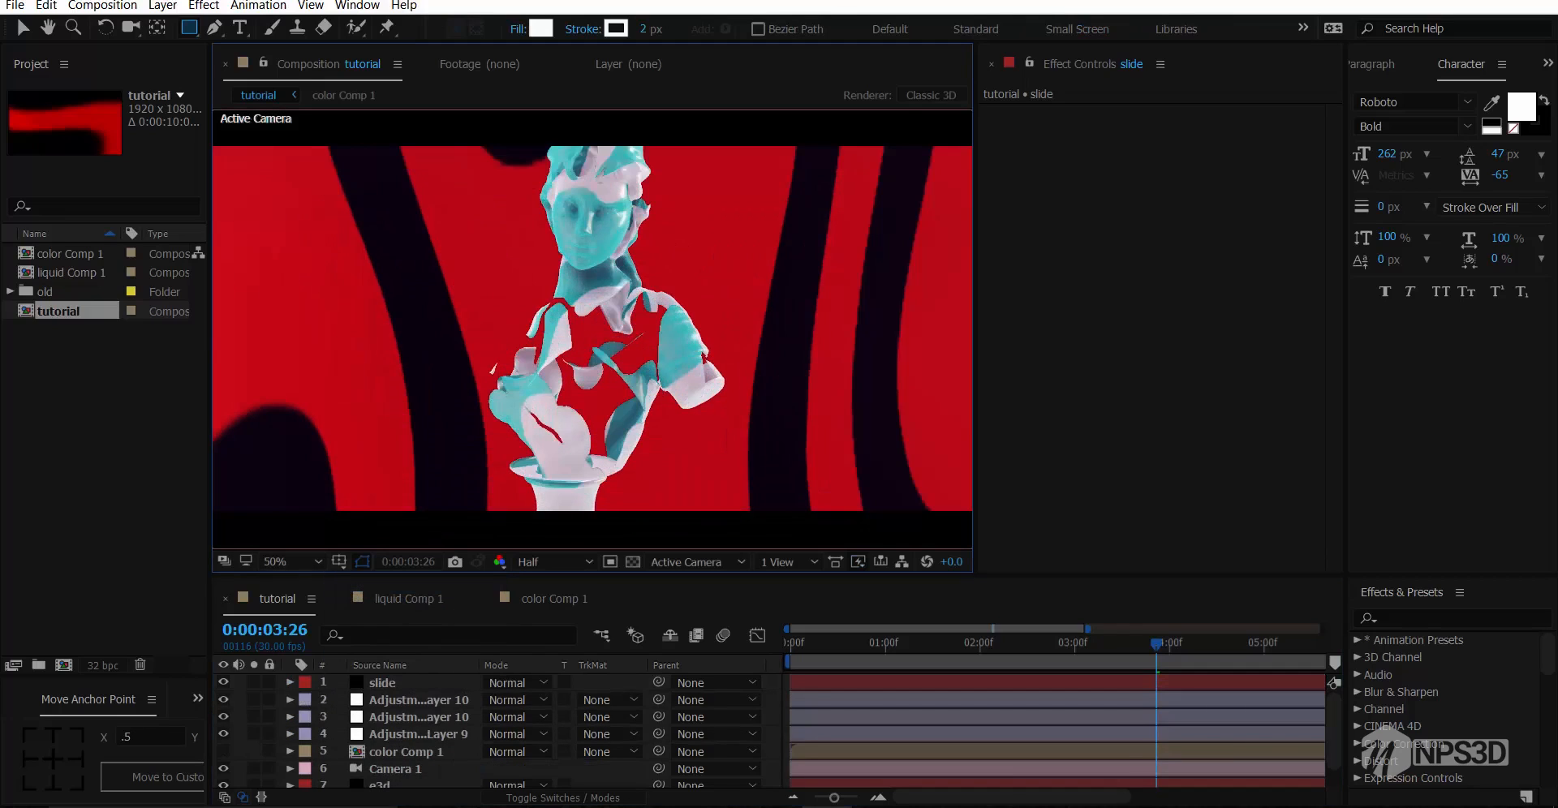
Widen the composition viewer and scrub between about 2 and 4 seconds to examine the letterboxed statue animation
left_click_drag(975, 330, 1119, 330)
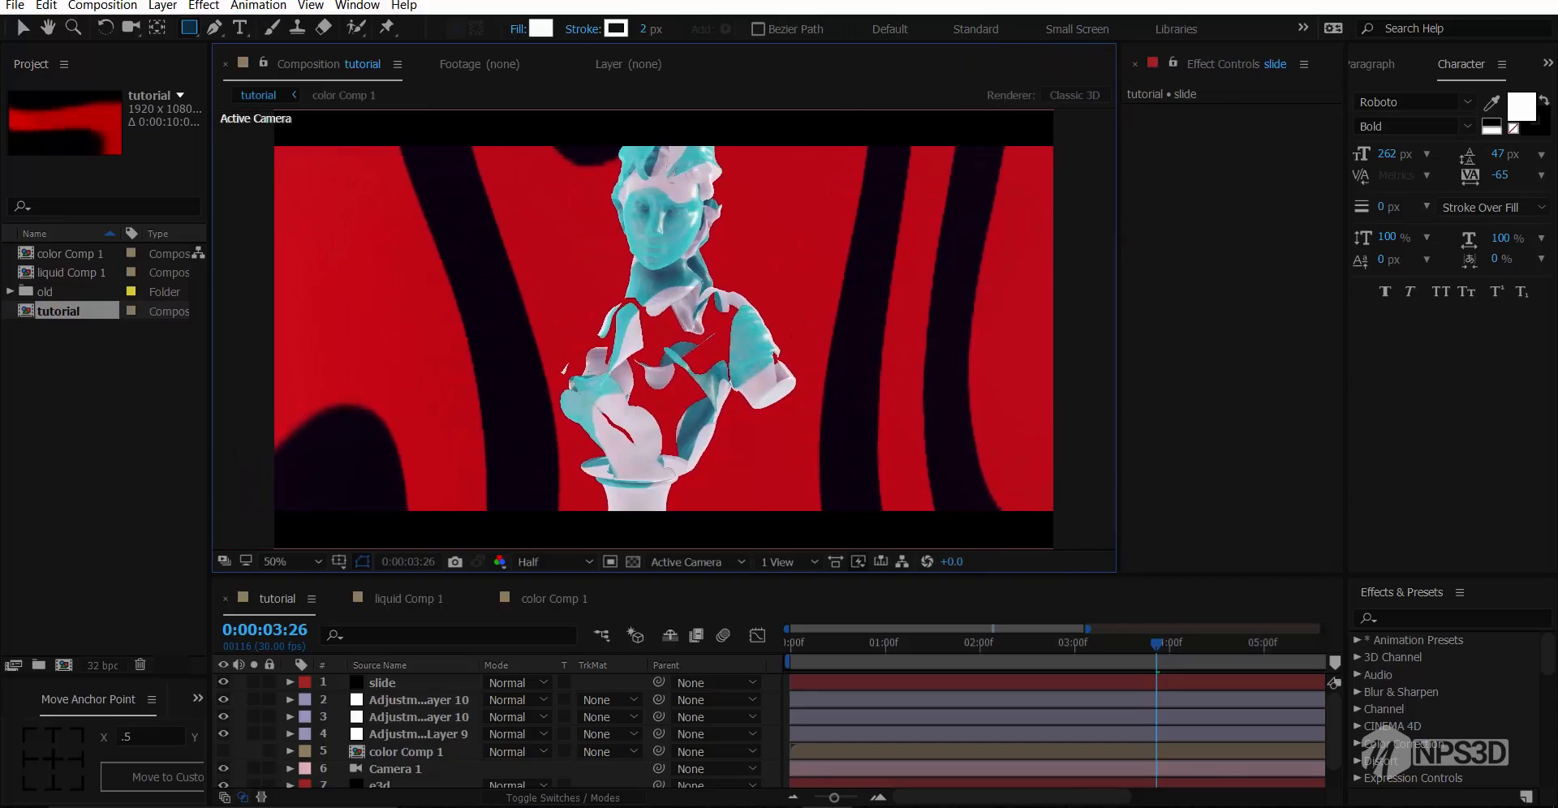
scroll(664, 330, "up", 1)
scroll(664, 329, "down", 1)
scroll(779, 730, "down", 1)
left_click(842, 642)
left_click_drag(842, 643, 1017, 642)
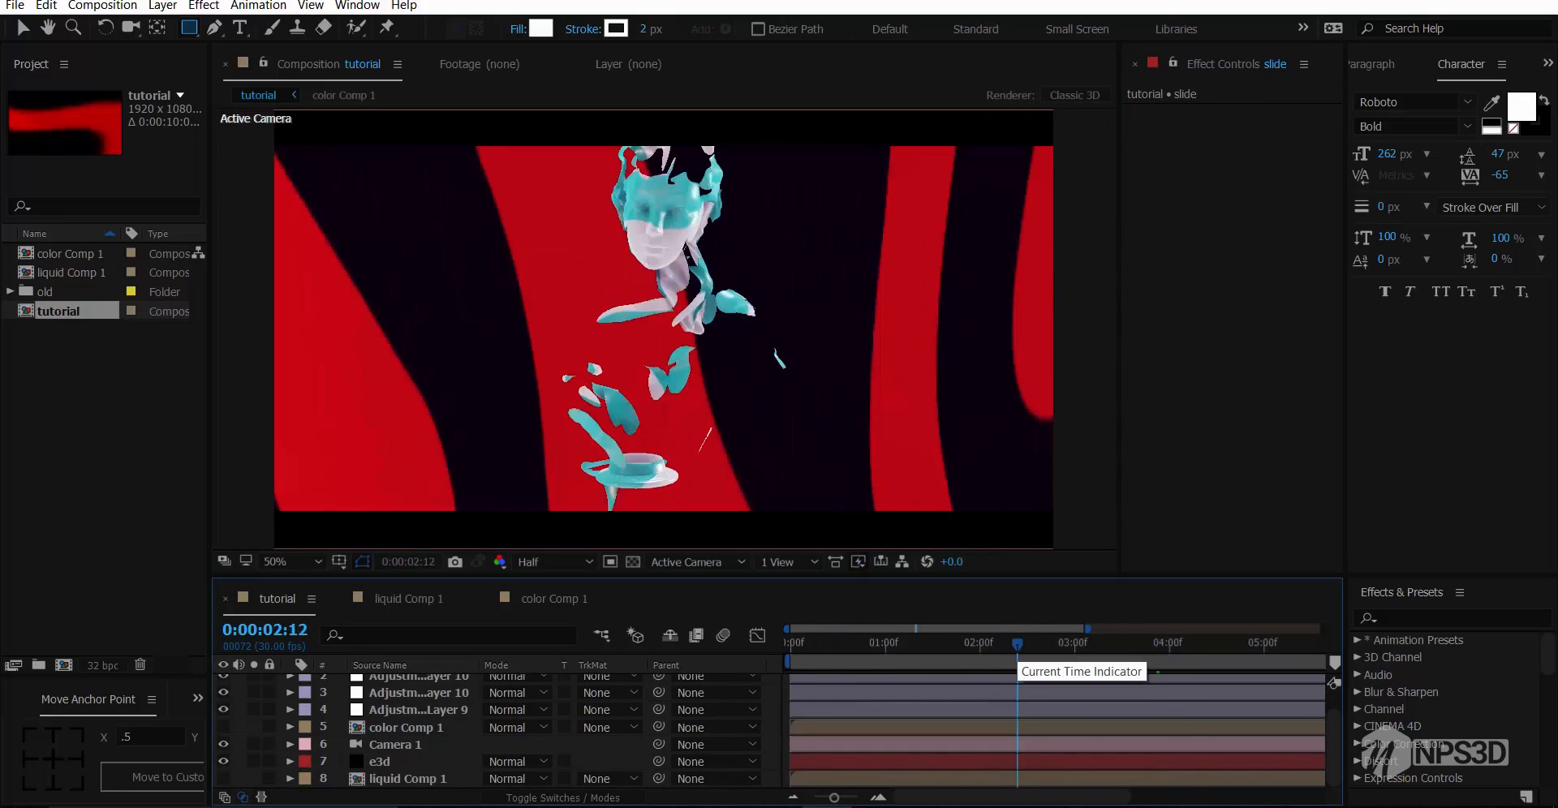
left_click_drag(1017, 649, 1190, 649)
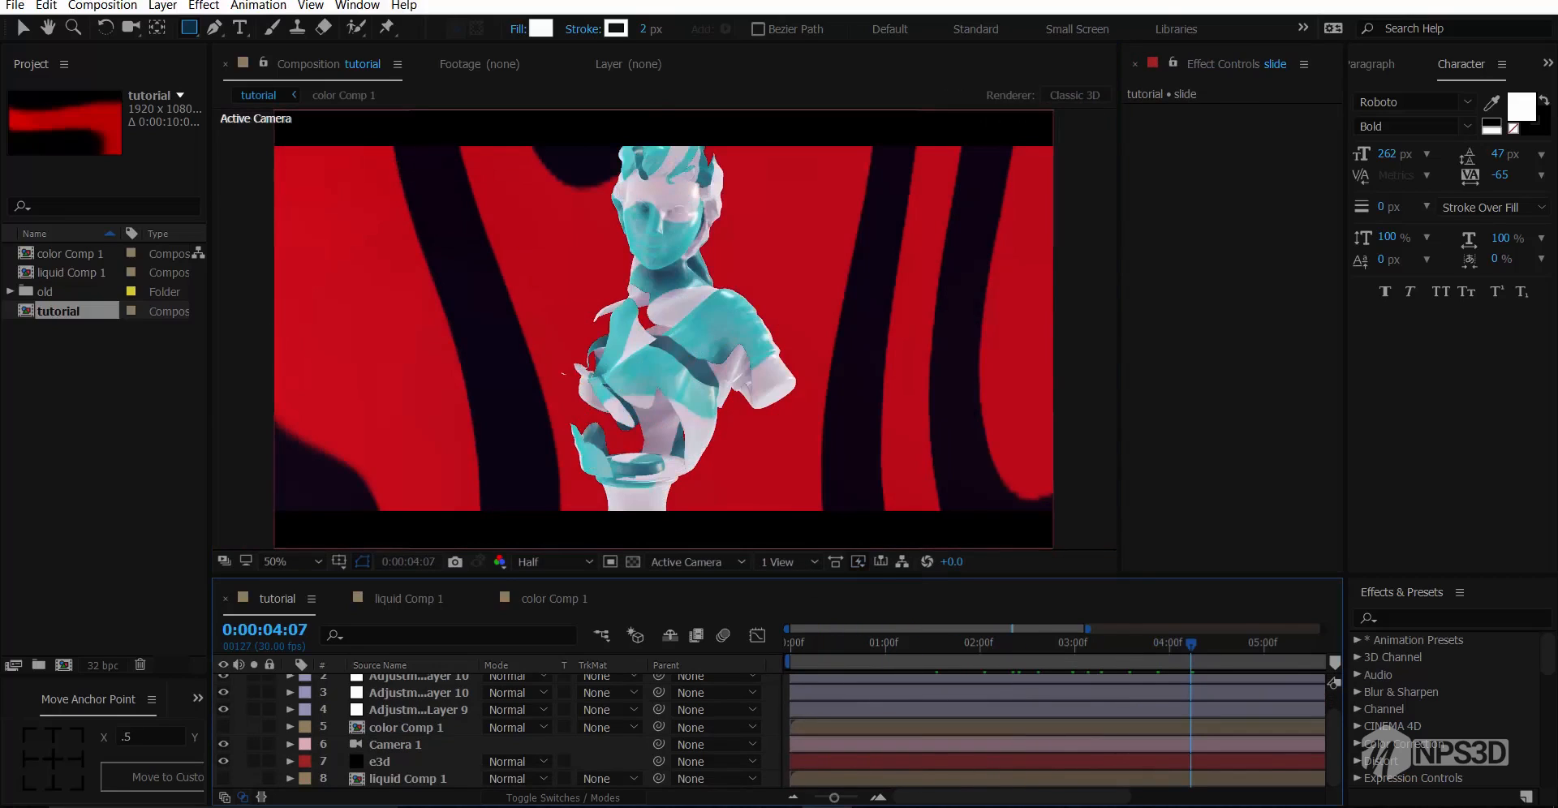
Set the e3d layer's Element output to Supersampling 2 and enable Enhanced Multisampling
left_click(379, 761)
left_click(1148, 353)
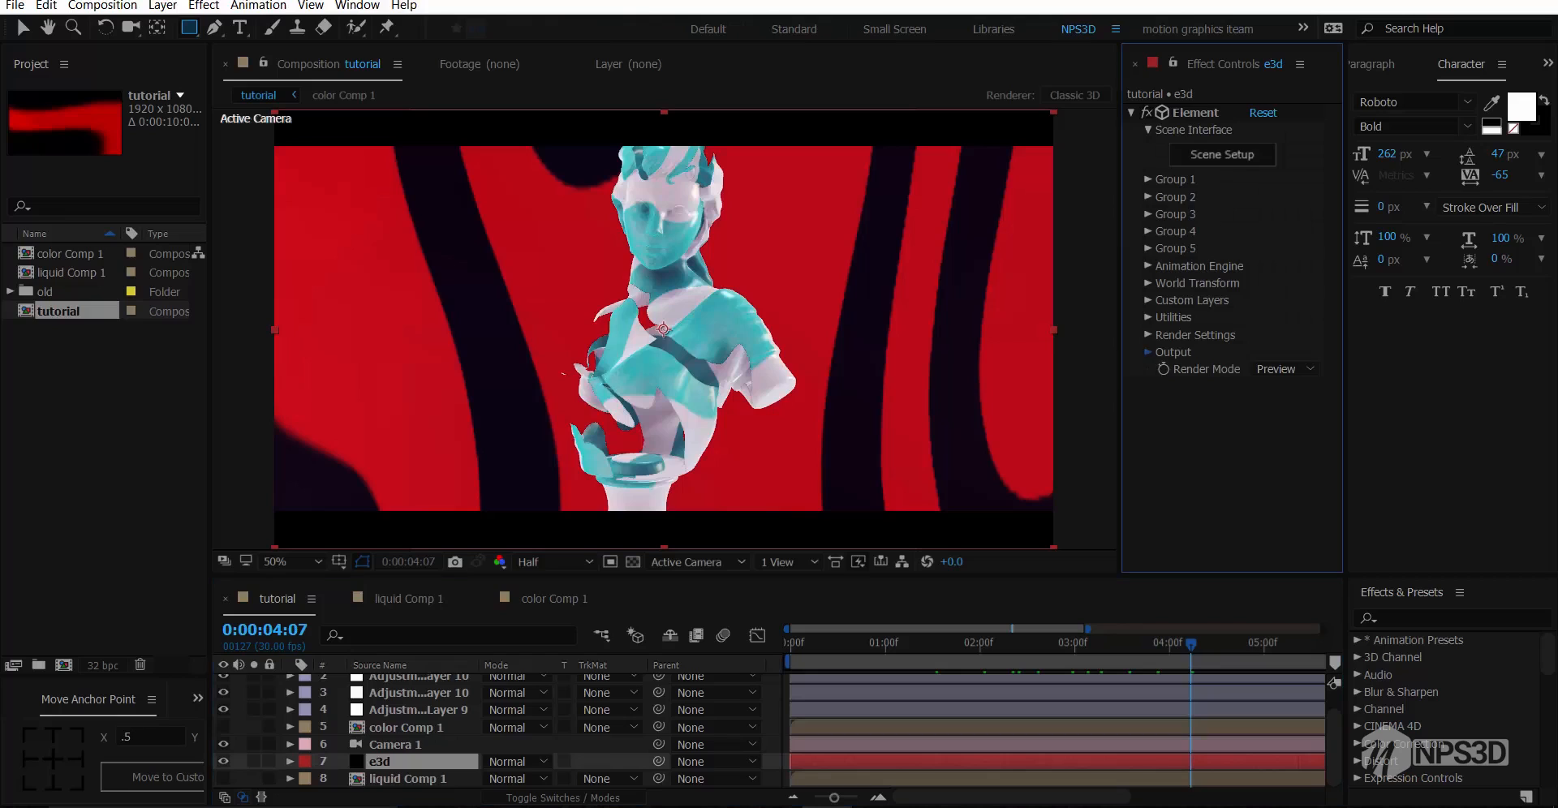
scroll(1169, 357, "down", 2)
left_click_drag(1344, 324, 1418, 325)
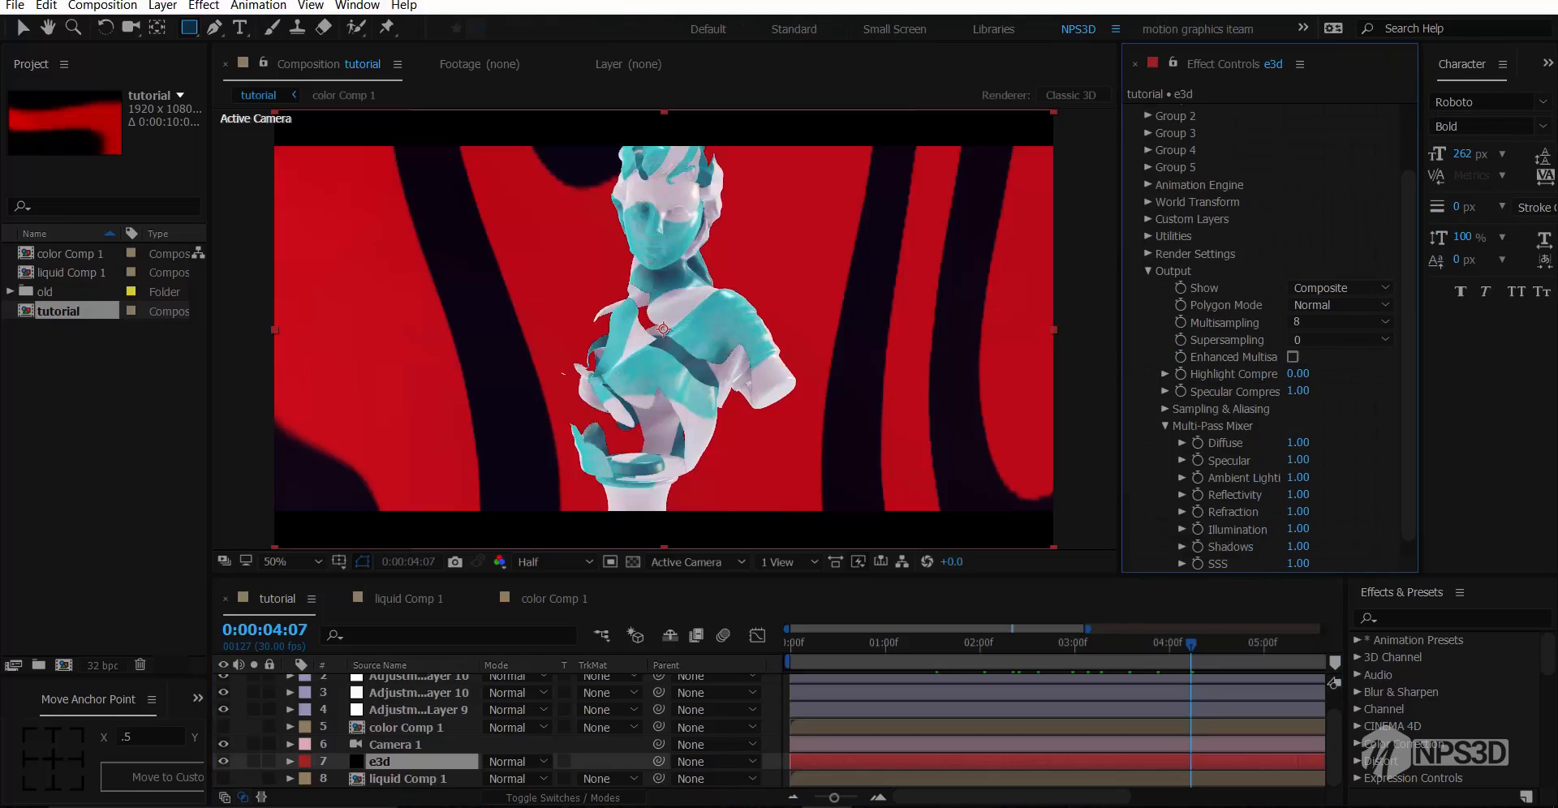
left_click(1339, 339)
left_click(1322, 386)
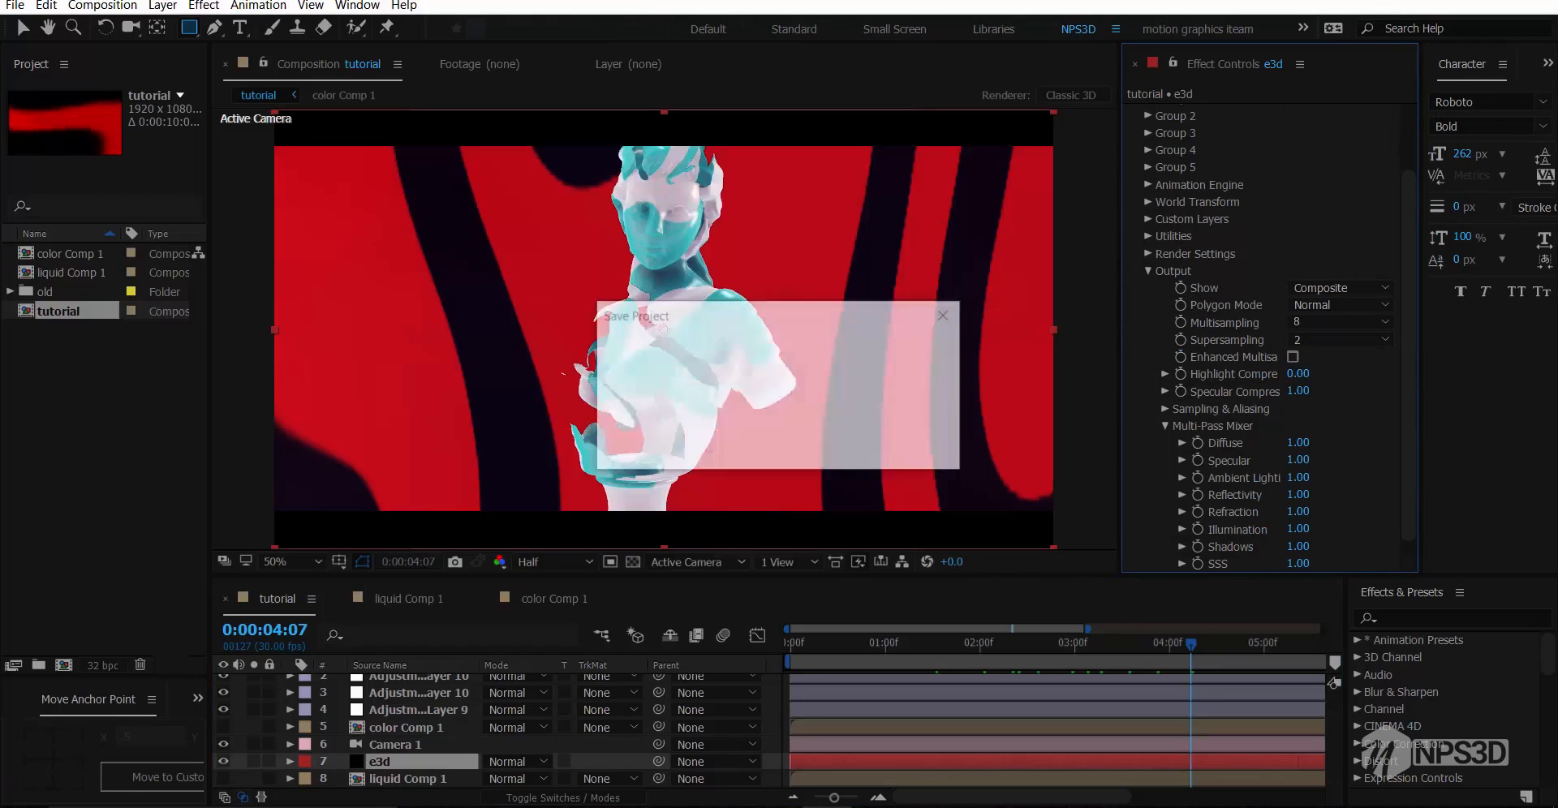
left_click(1292, 357)
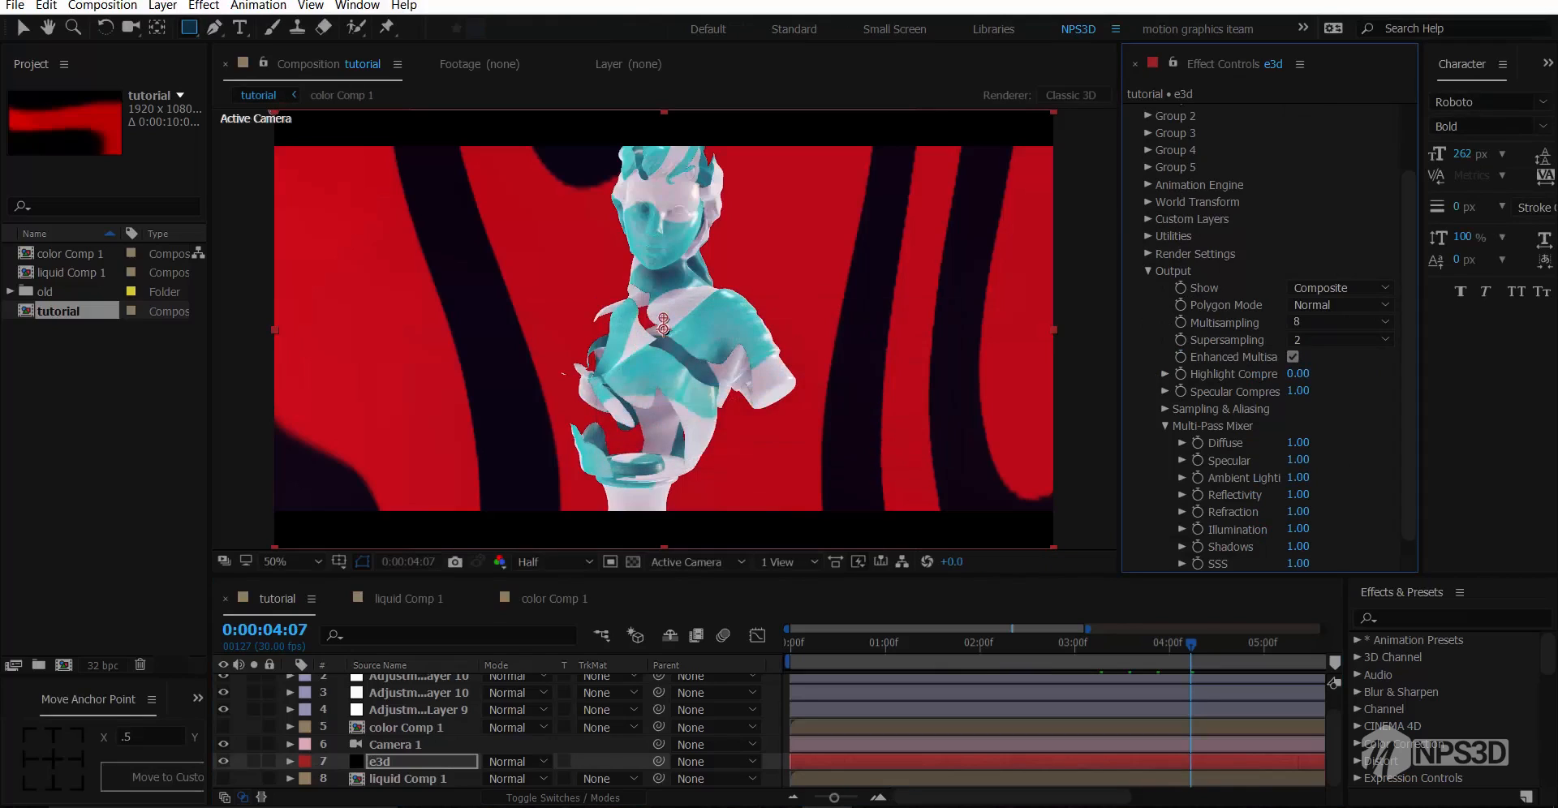
Set Element's FXAA Smoothing to 2 and its Render Mode to Full Render
left_click(1165, 409)
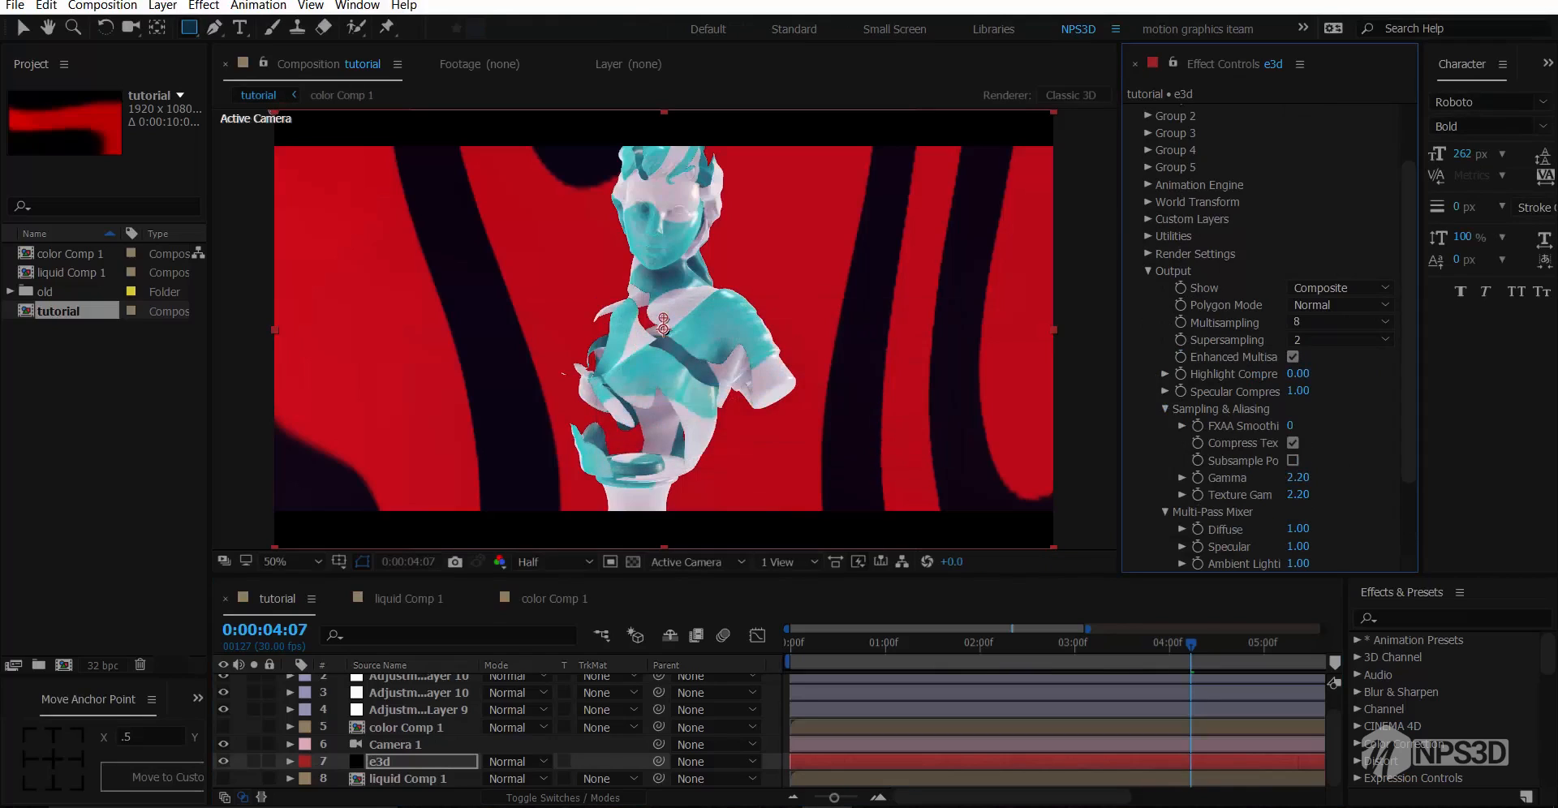
left_click(1290, 426)
type("2")
key("Return")
left_click(1148, 271)
left_click(1339, 369)
left_click(1322, 386)
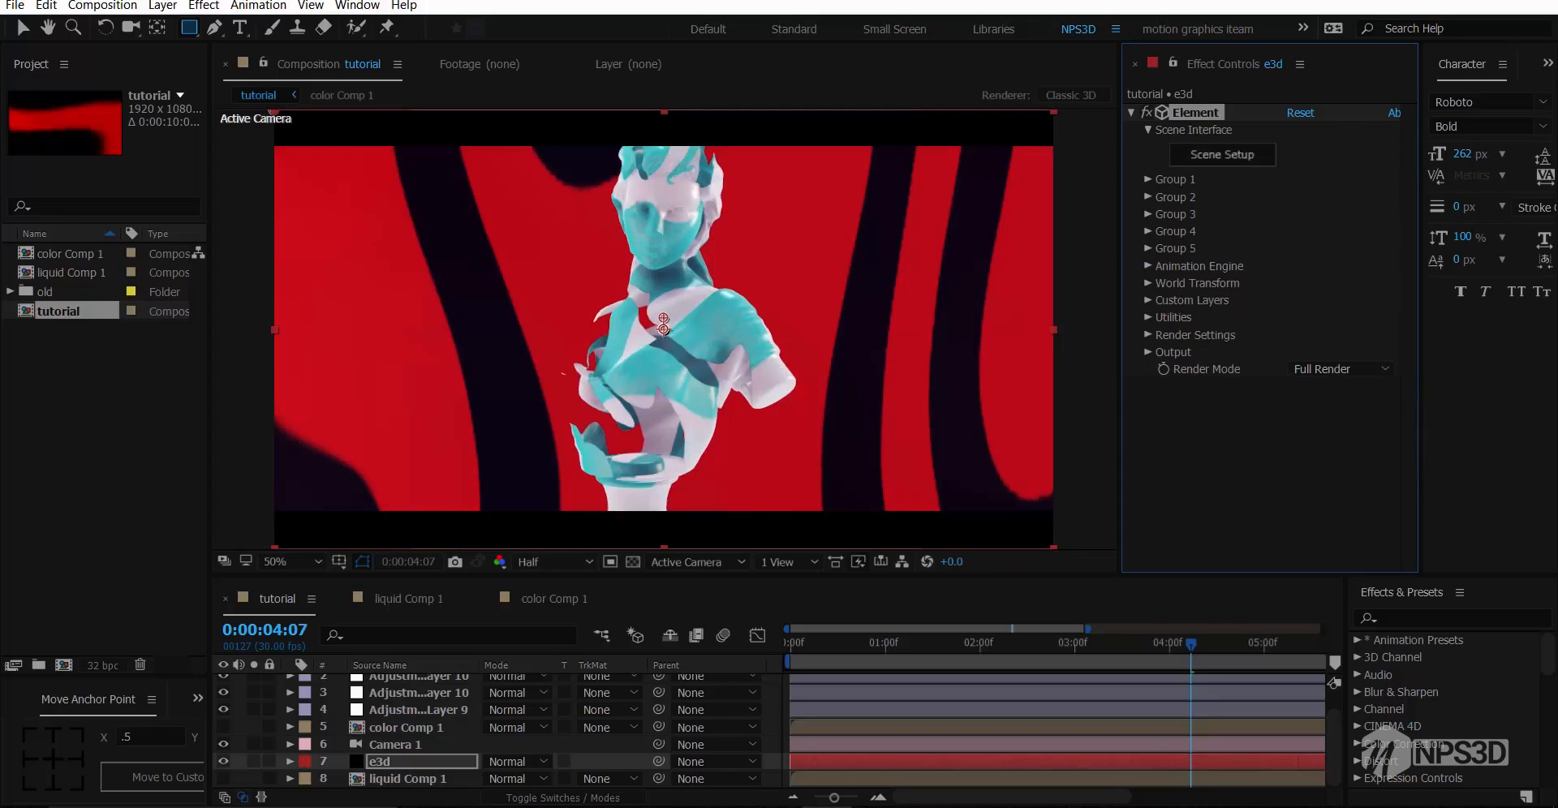
Create a new adjustment layer and place it directly below the slide layer
key("grave")
right_click(412, 442)
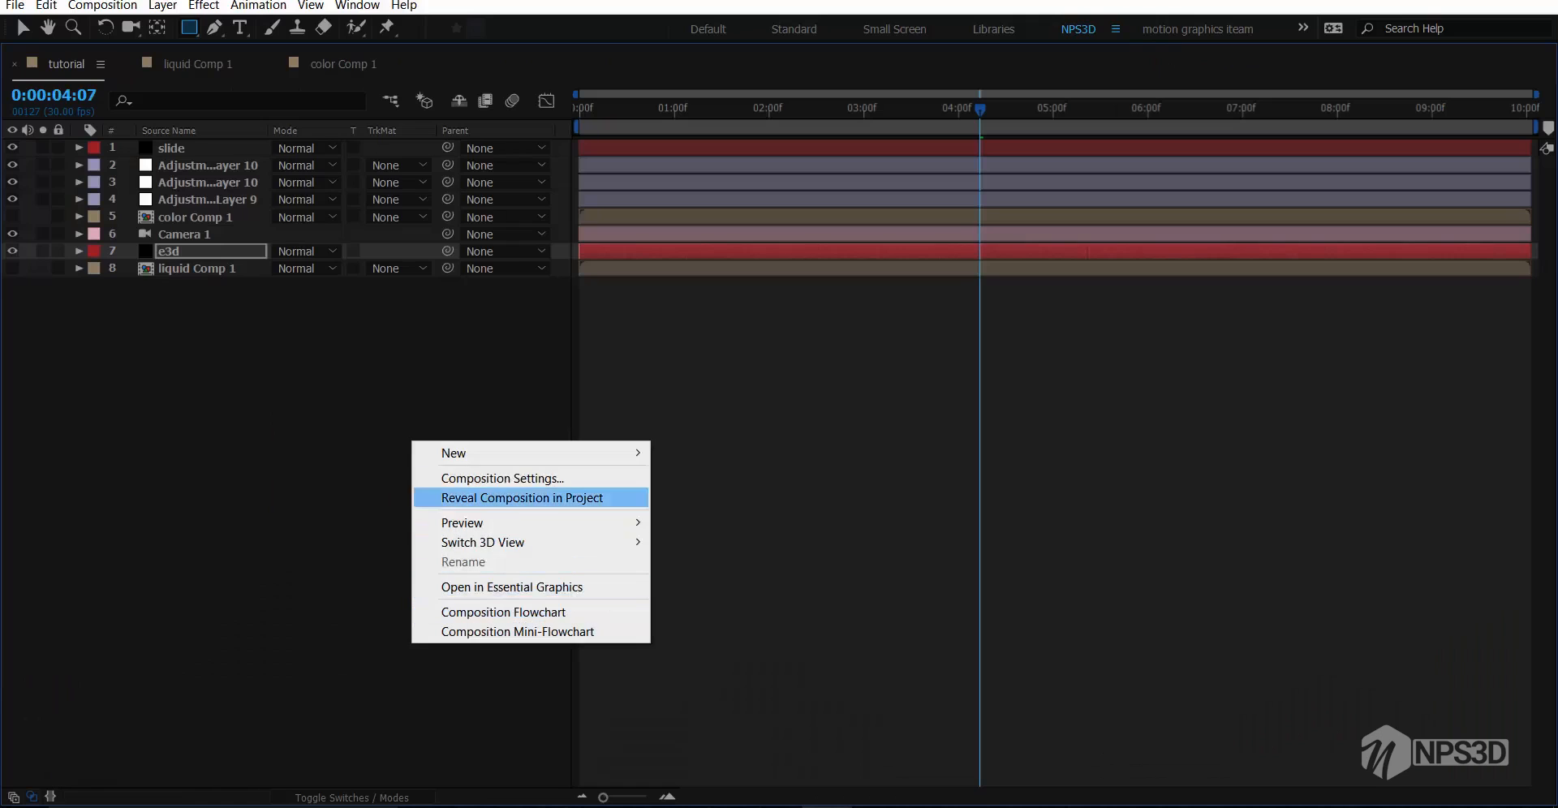
mouse_move(503, 452)
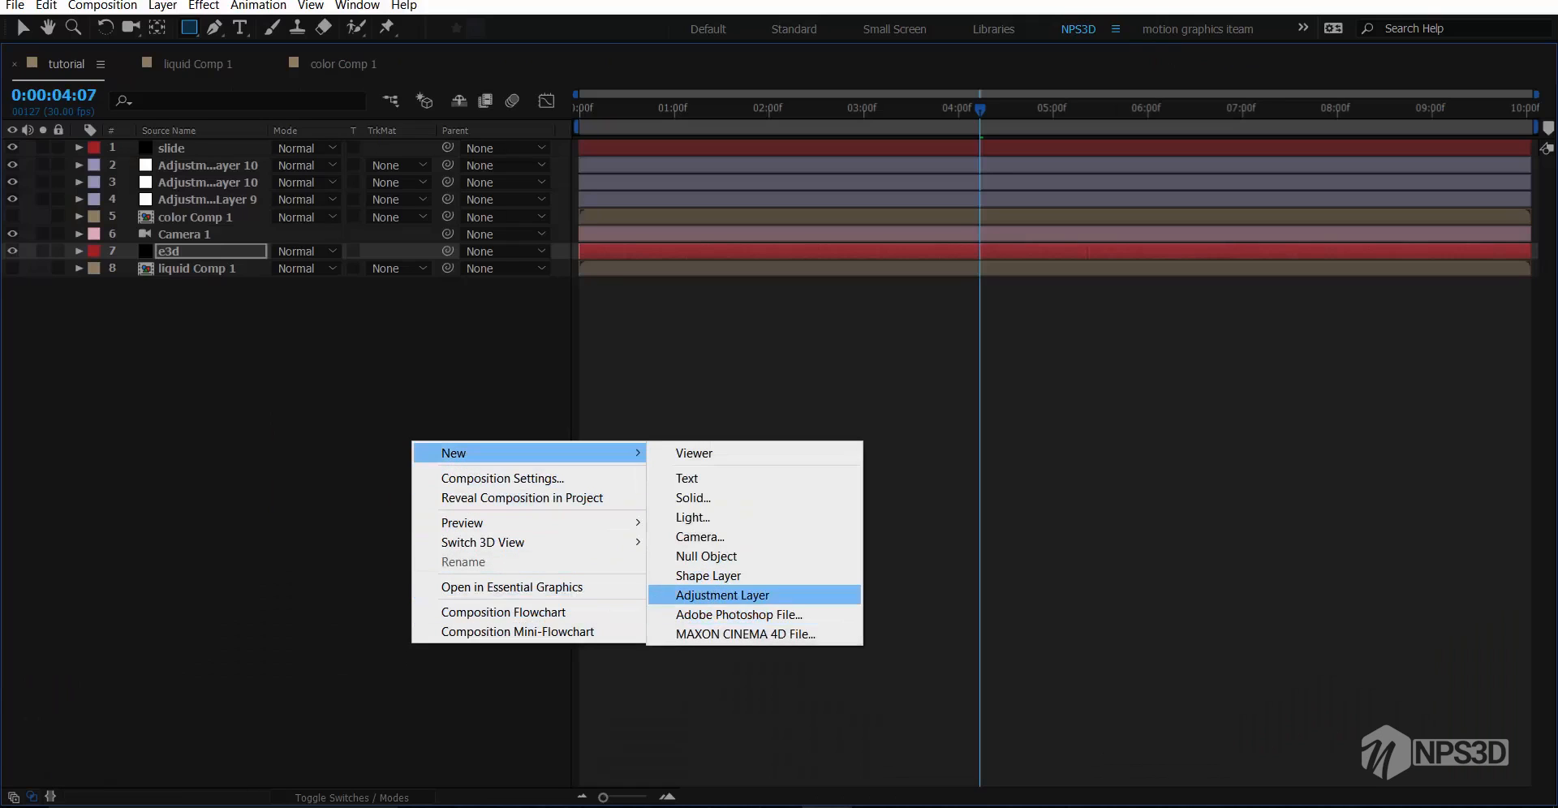
left_click(722, 595)
left_click_drag(207, 251, 207, 154)
key("grave")
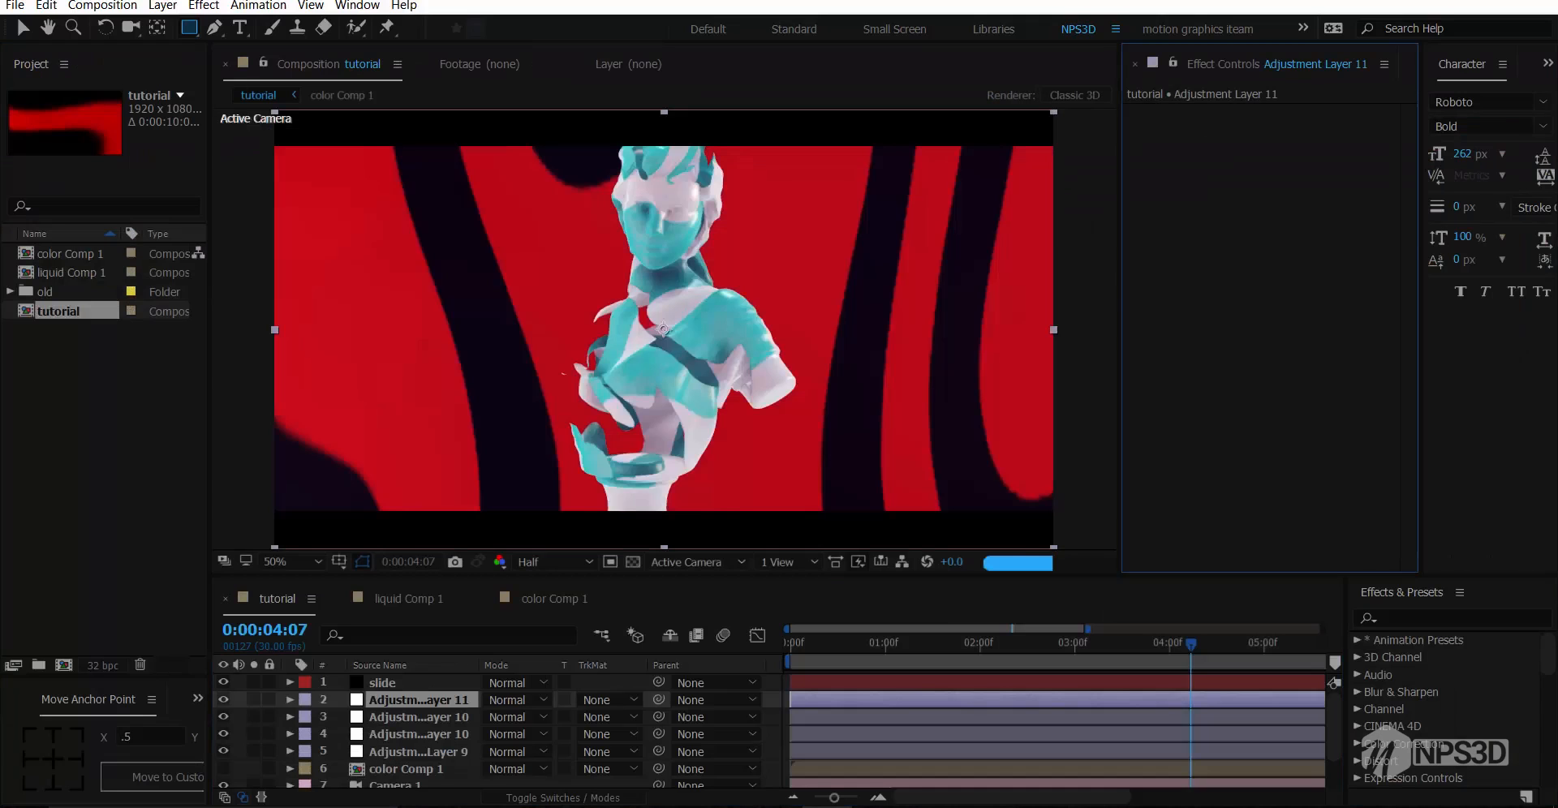
Apply the Unsharp Mask effect to the new adjustment layer
key("ctrl+space")
type("un")
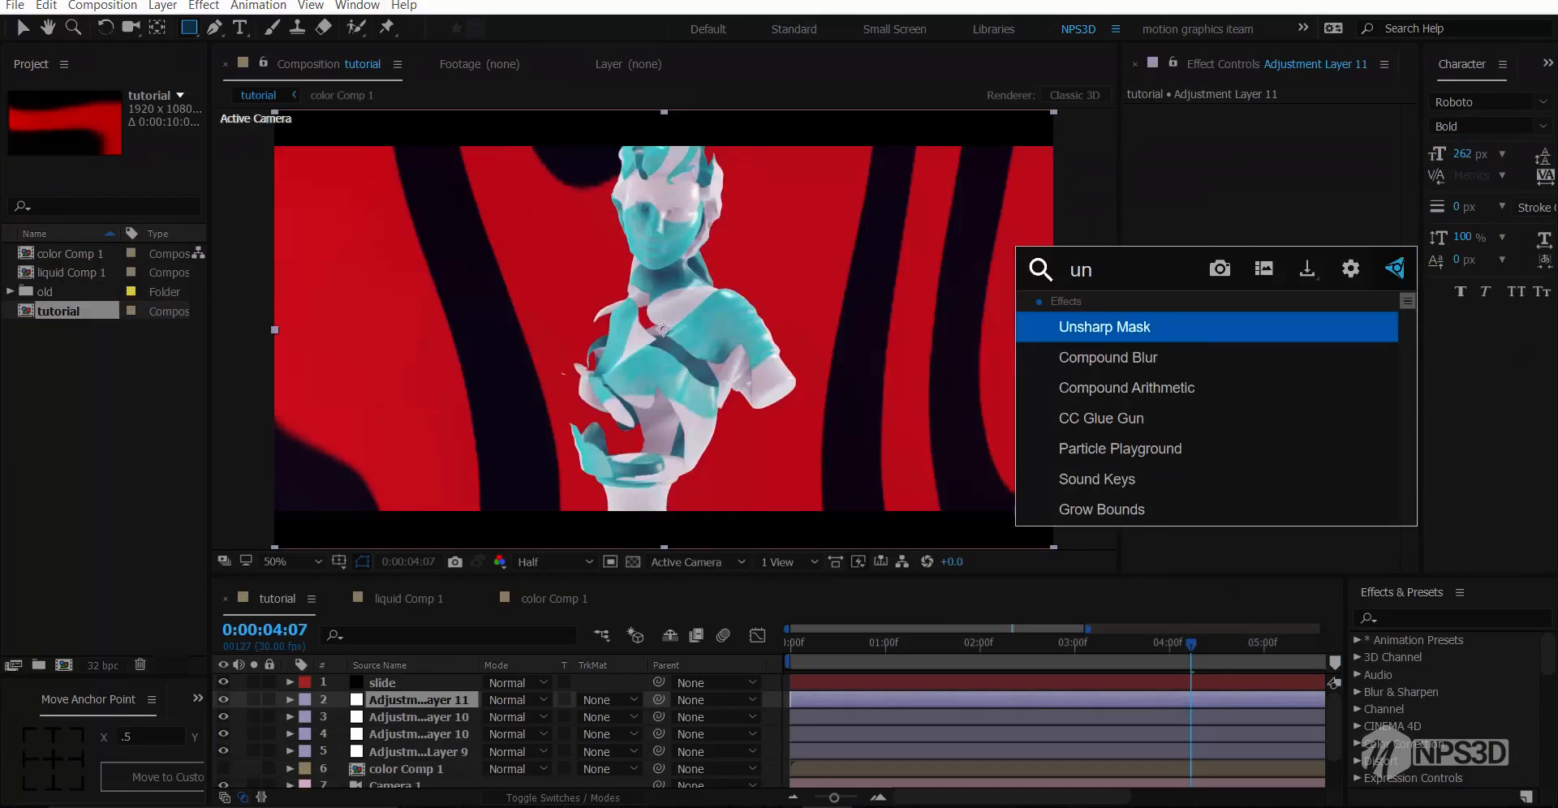
type("s")
key("Return")
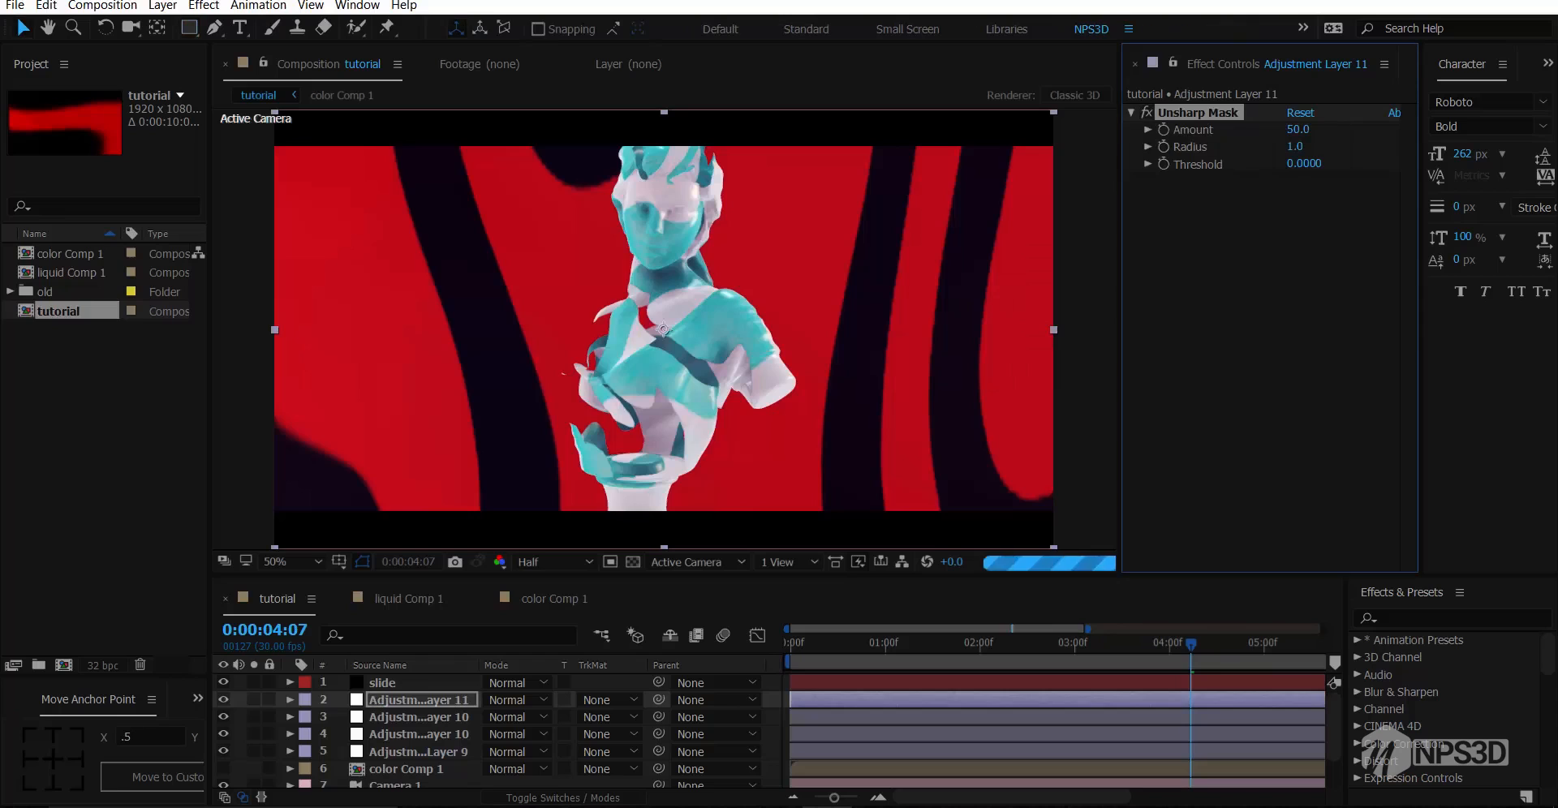
Set the preview resolution to Full and examine the sharpened statue's head and shoulders at 100%
key("slash")
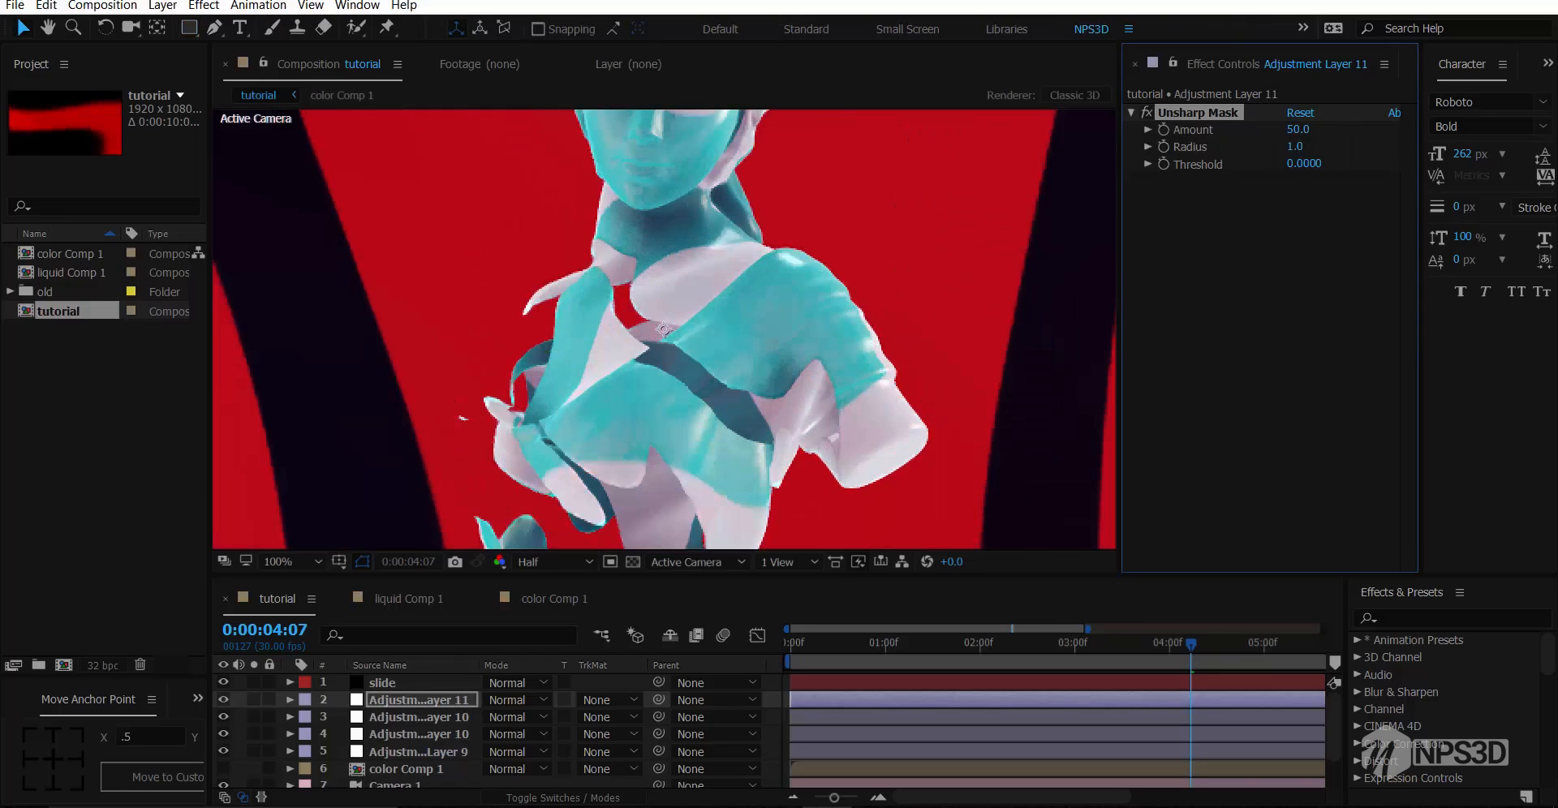
key("period")
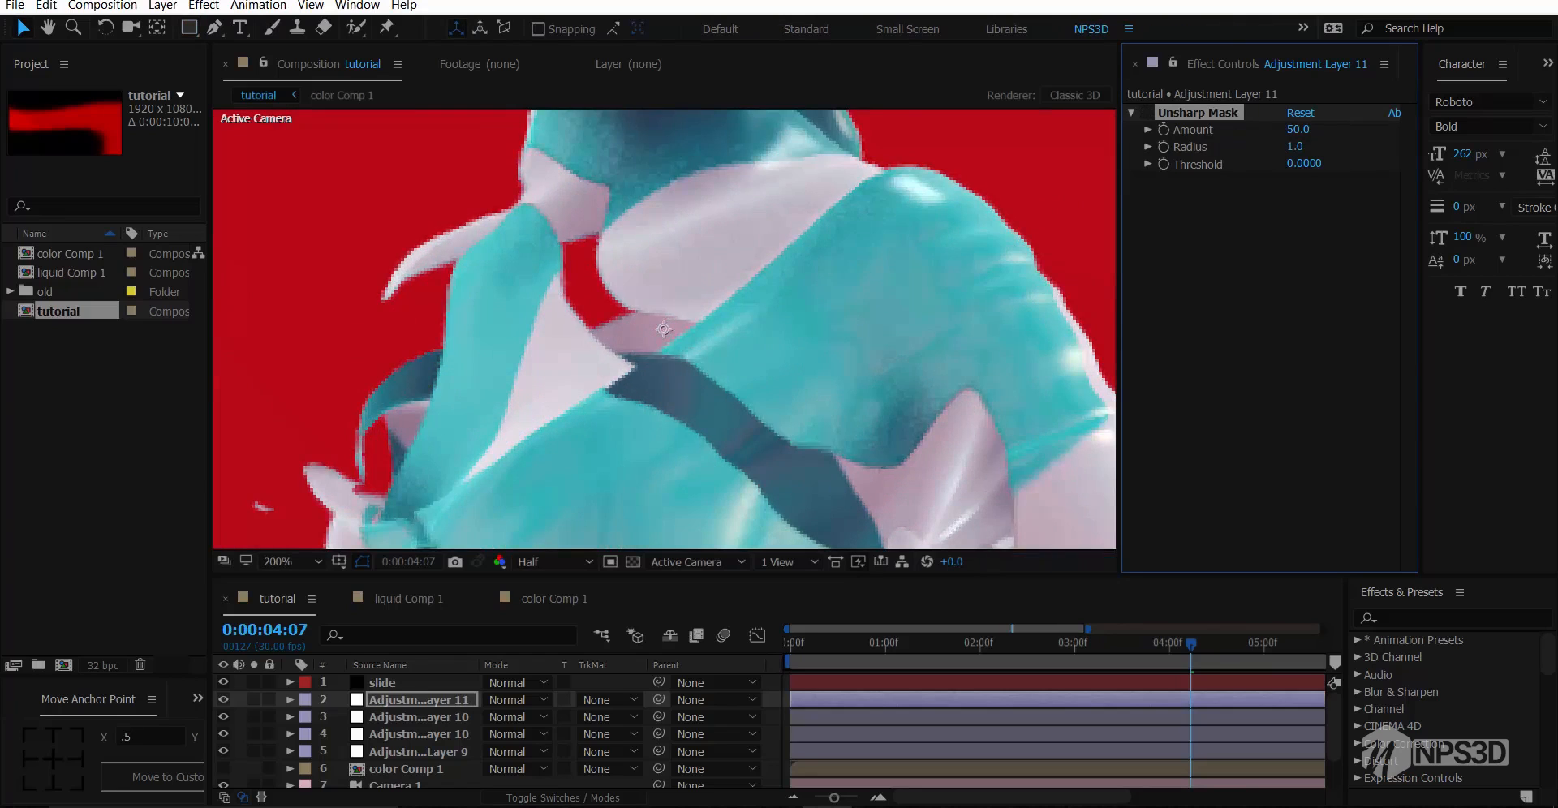
key("comma")
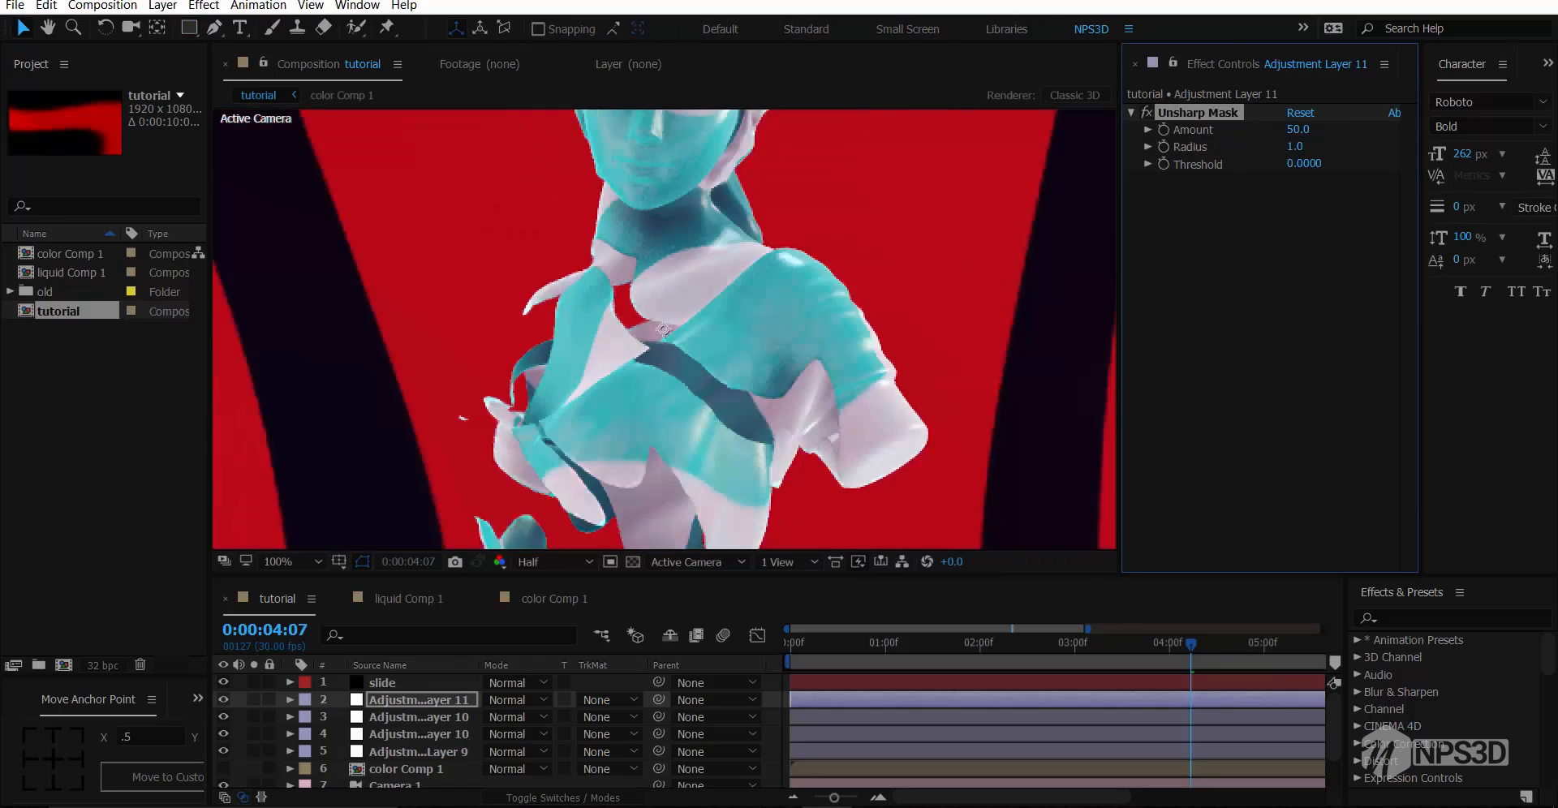
key("comma")
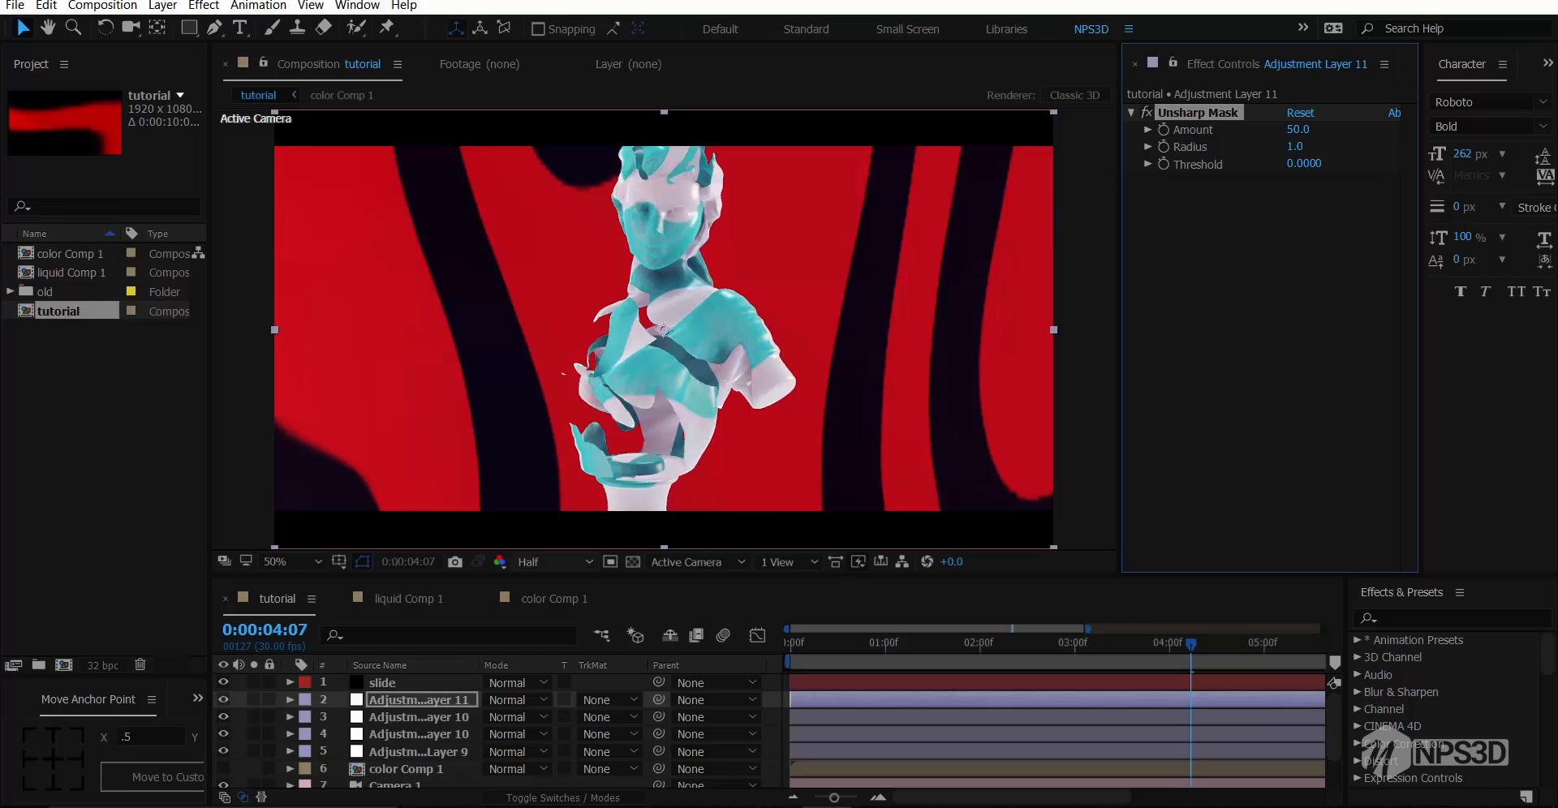
left_click(552, 561)
left_click(535, 604)
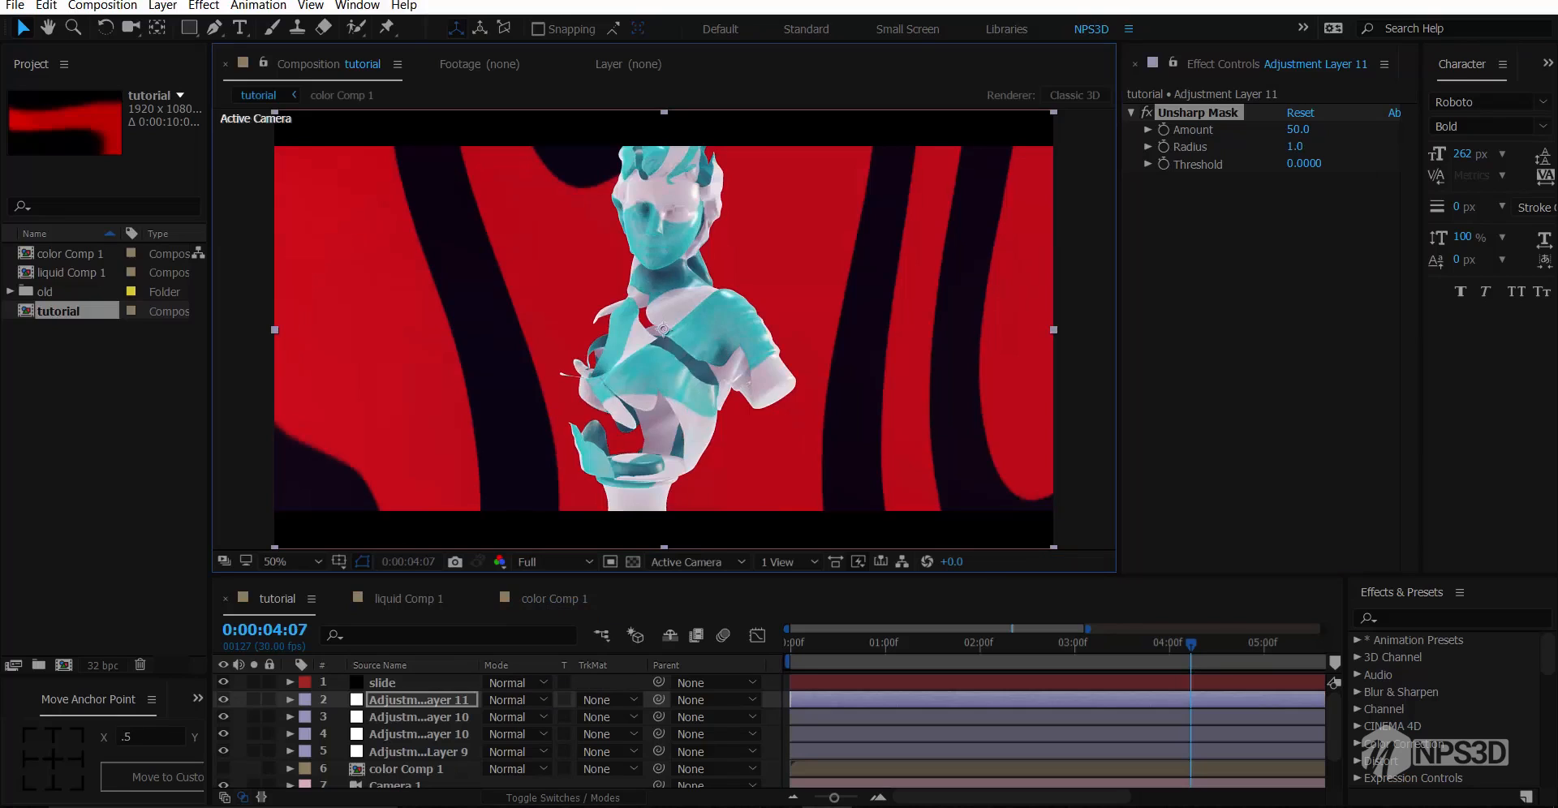
key("period")
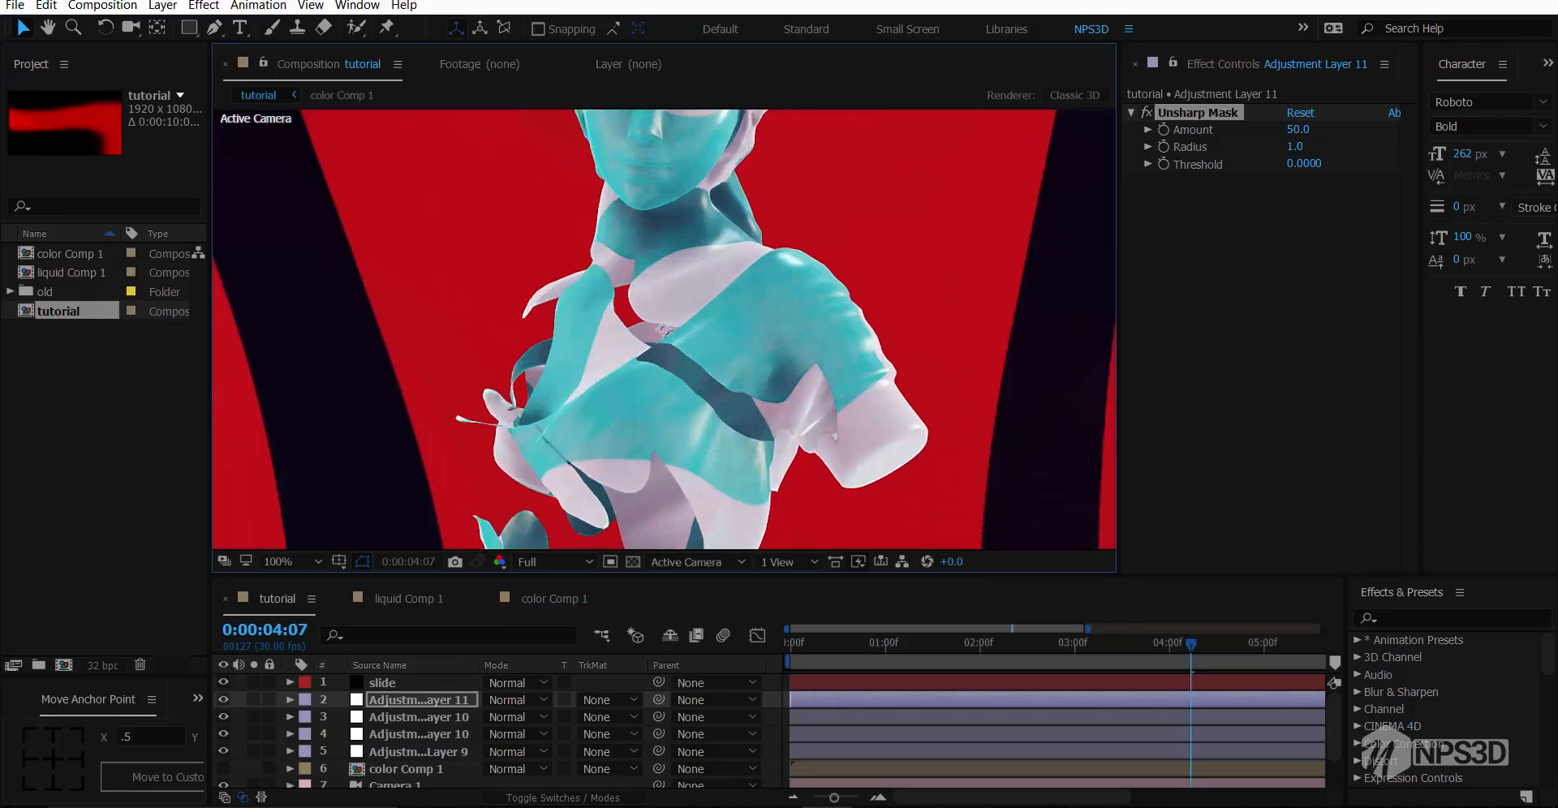
key("h")
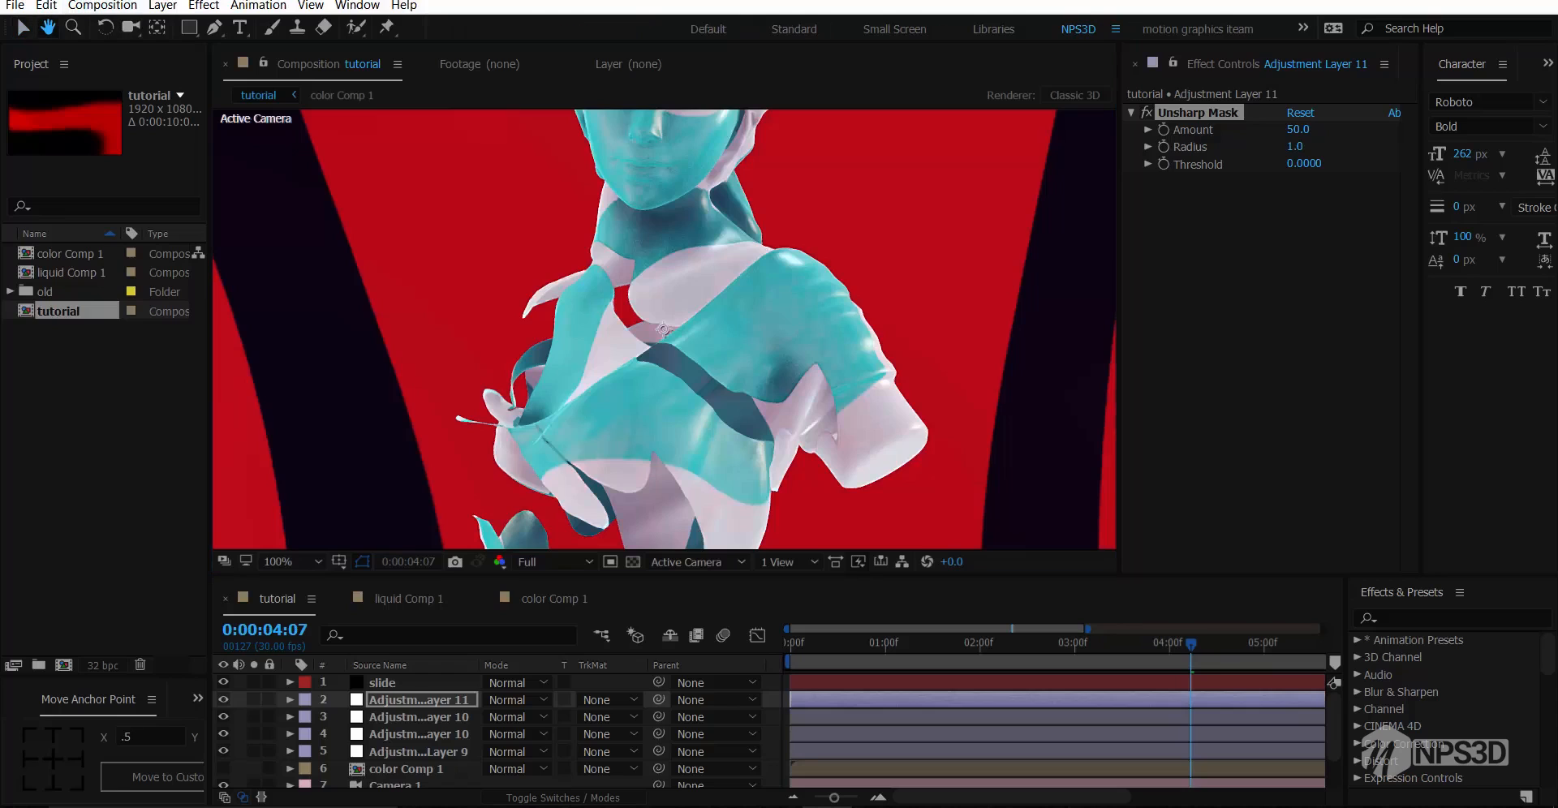
mouse_move(664, 331)
left_mouse_down()
mouse_move(666, 370)
mouse_move(866, 487)
mouse_move(894, 453)
left_mouse_up()
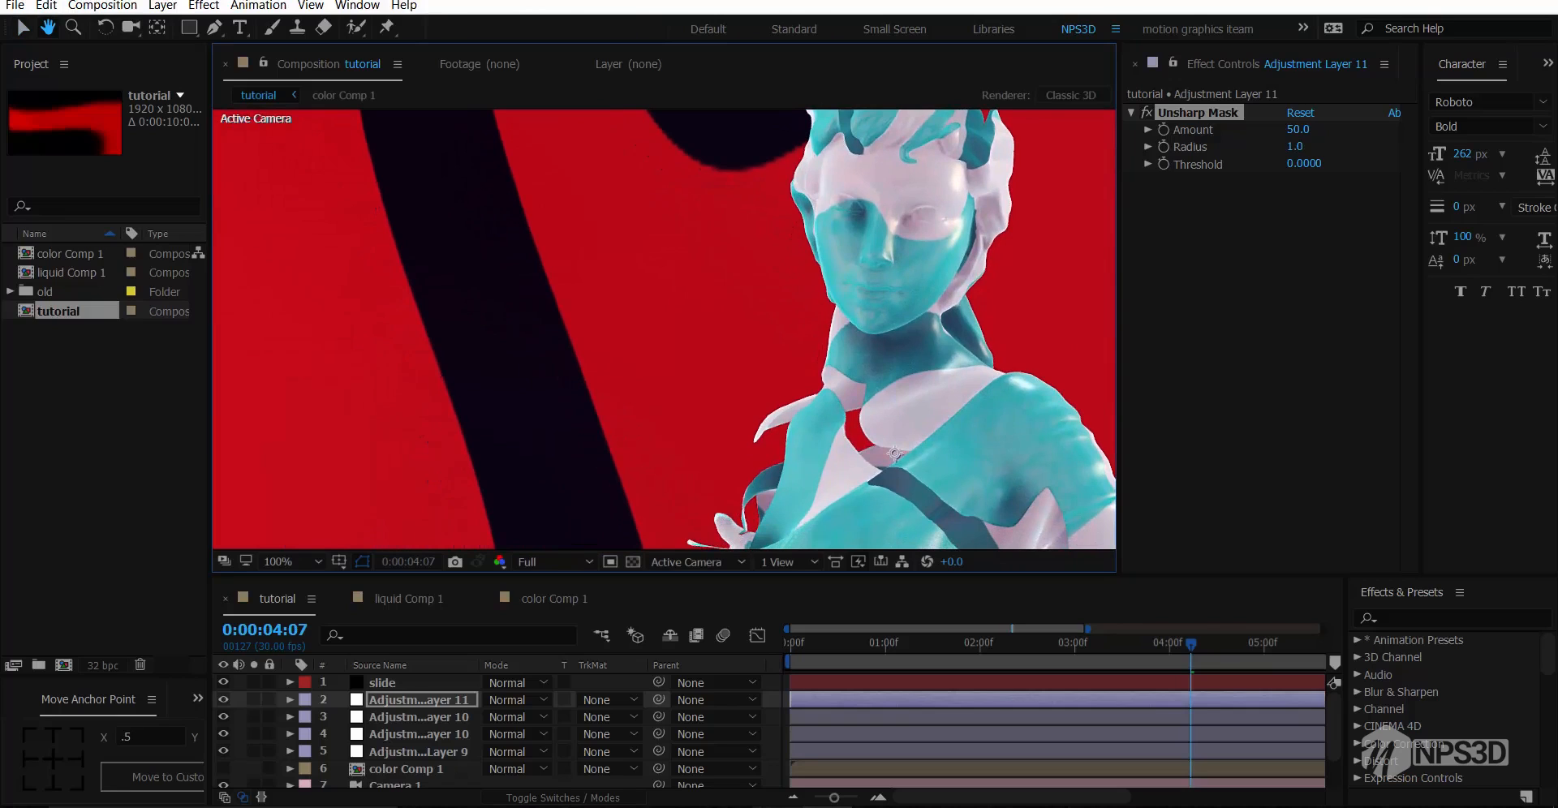
key("super+e")
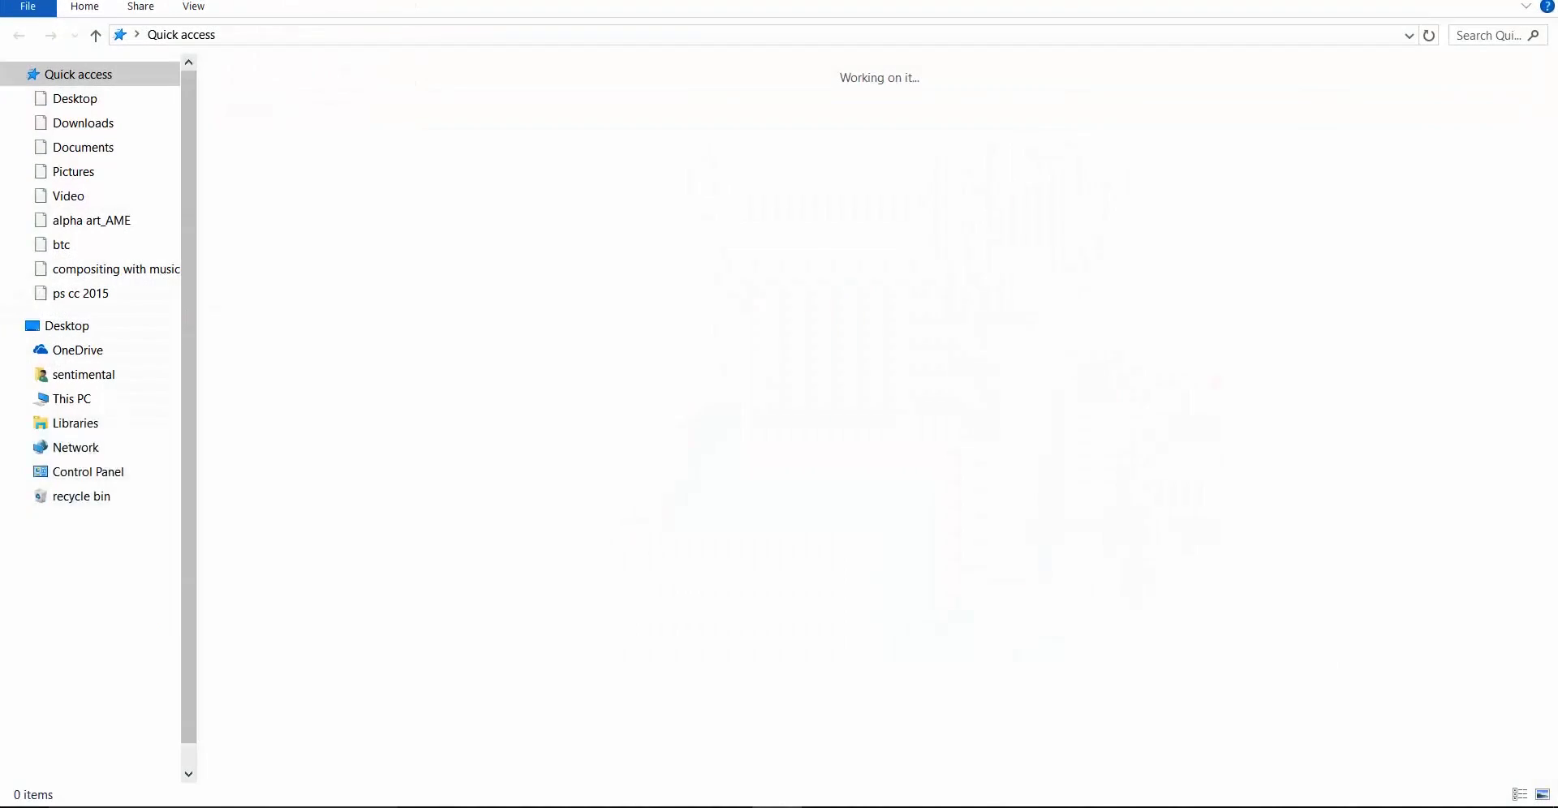
key("alt+F4")
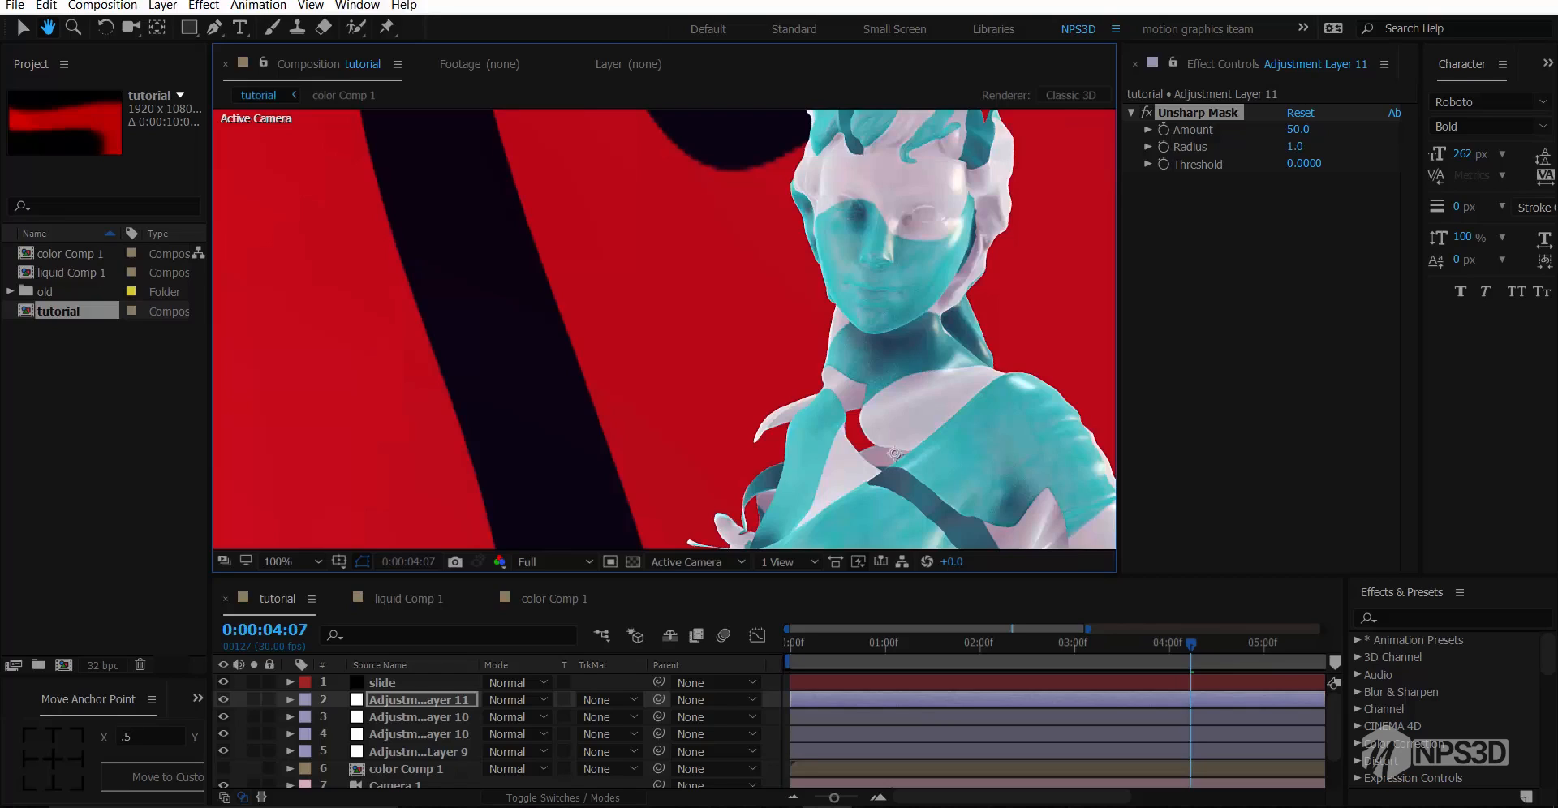
scroll(893, 453, "down", 2)
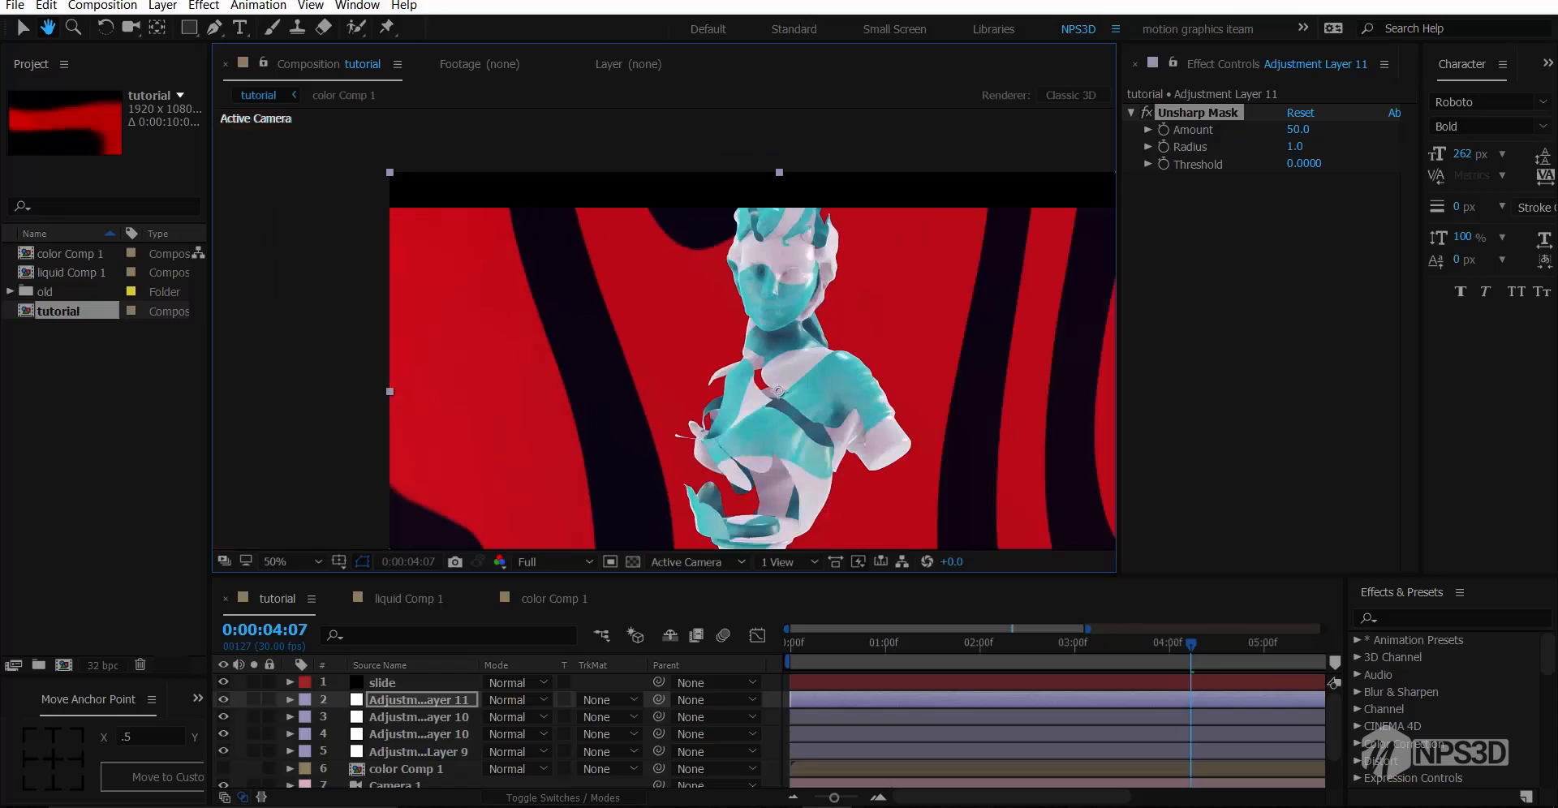
left_click_drag(893, 453, 927, 478)
scroll(767, 395, "up", 2)
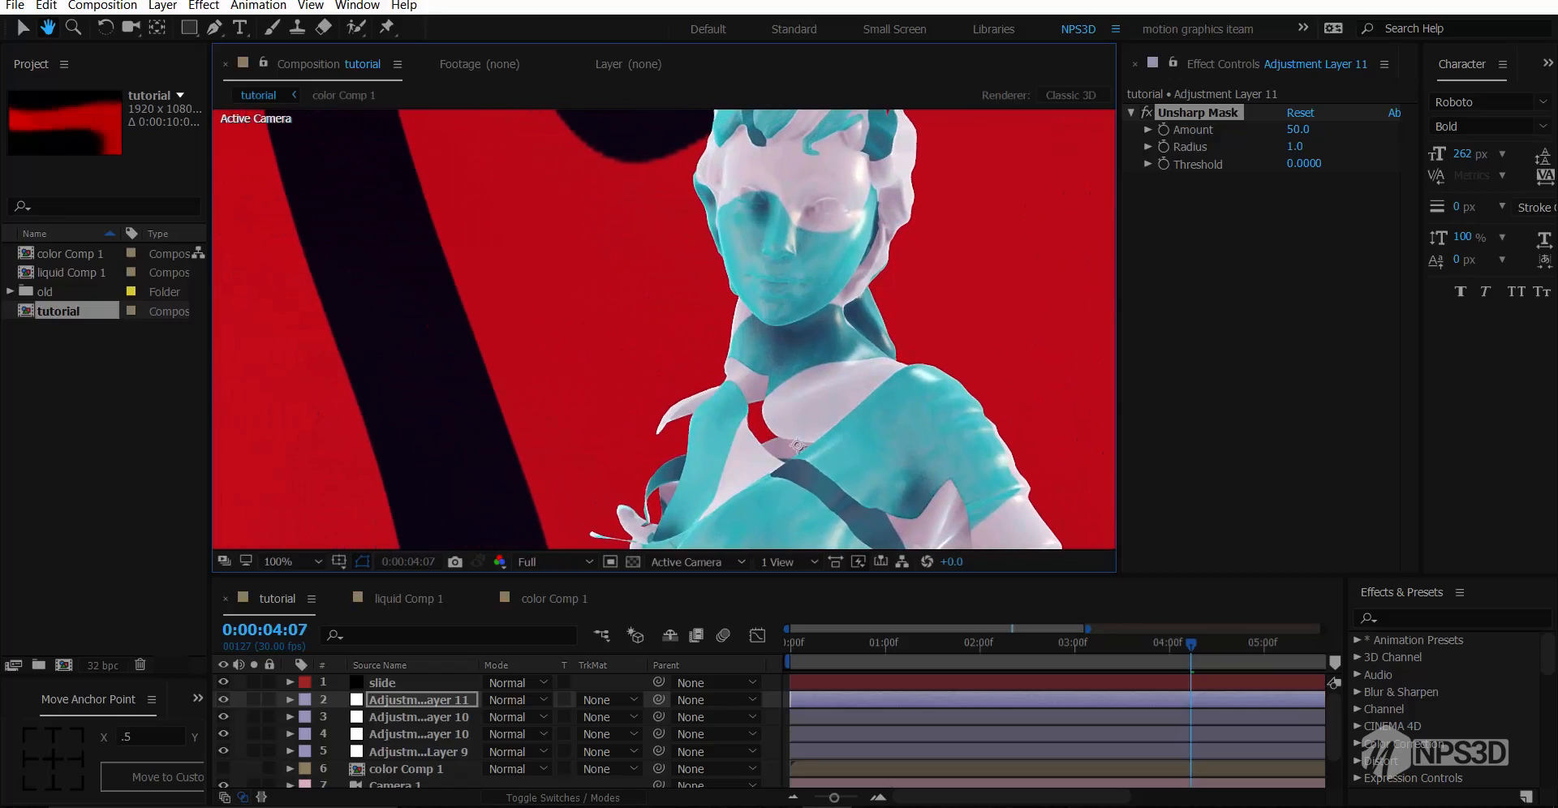